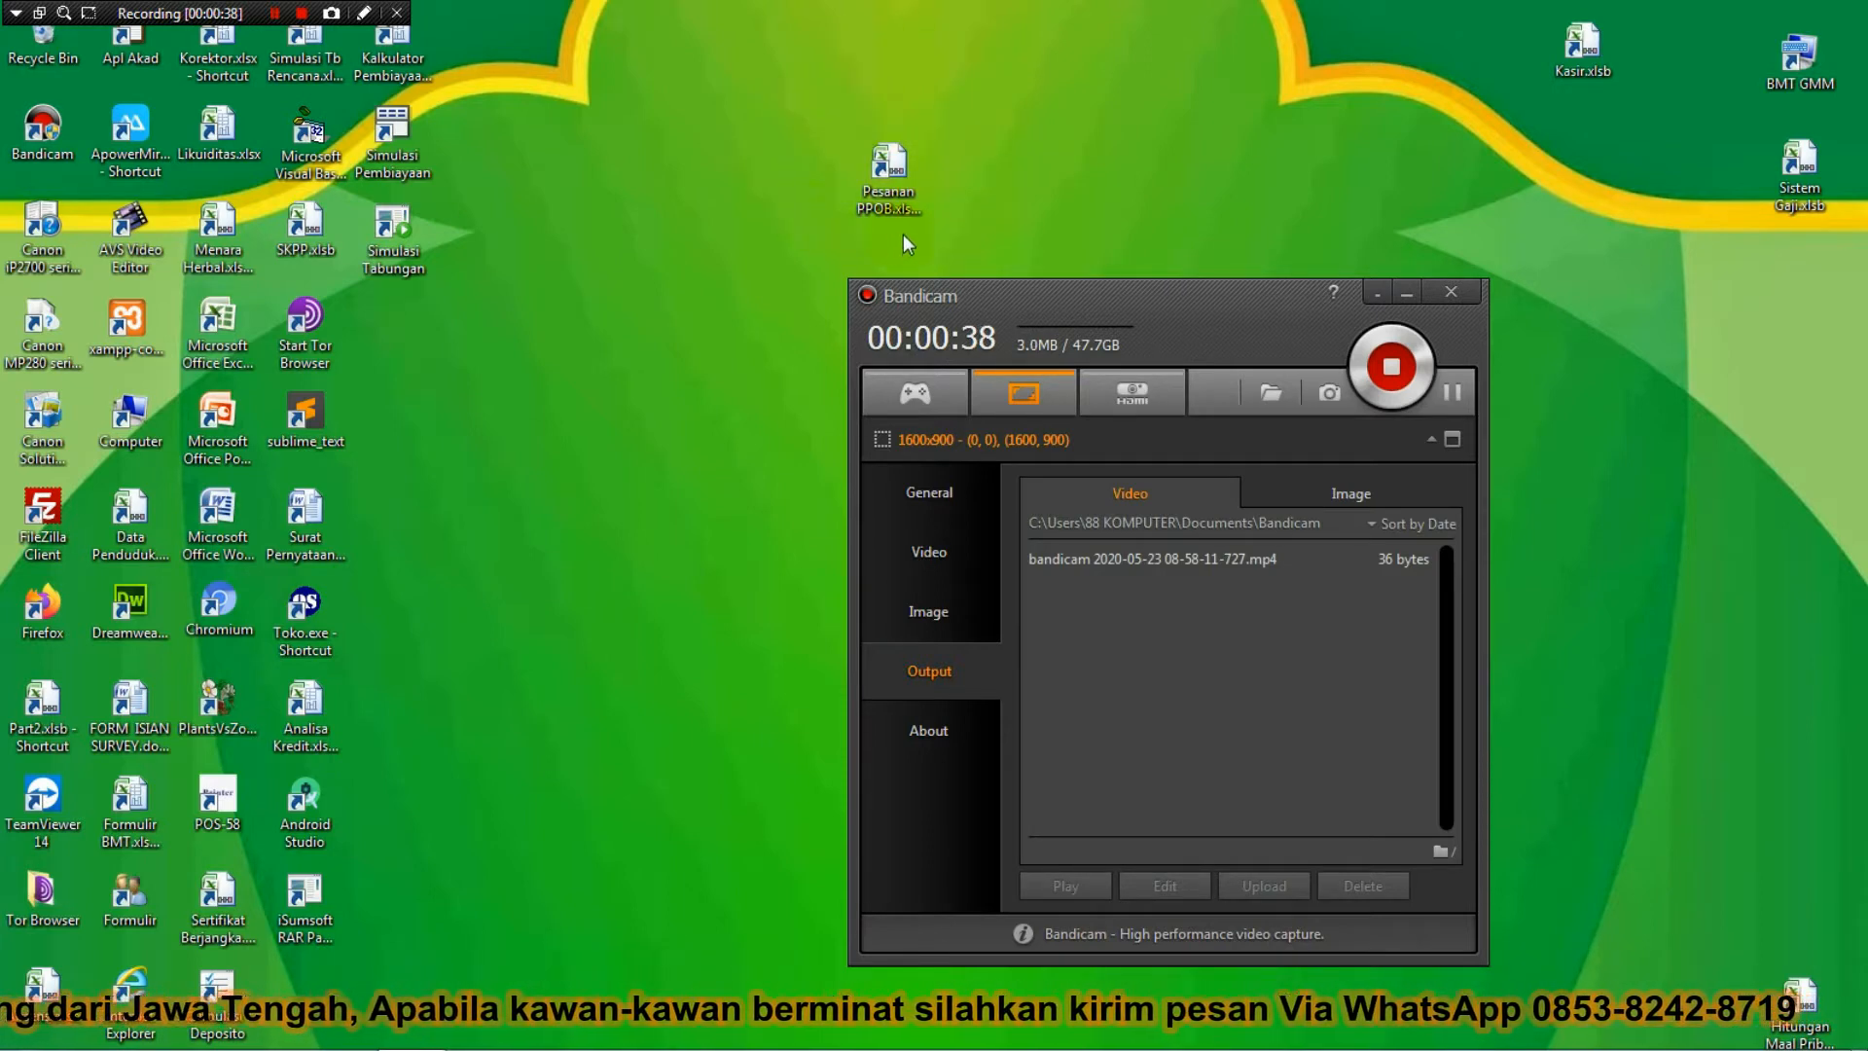
# Open the Pesanan PPOB workbook and minimize the screen recorder window.
pyautogui.click(881, 168)
pyautogui.doubleClick(881, 167)
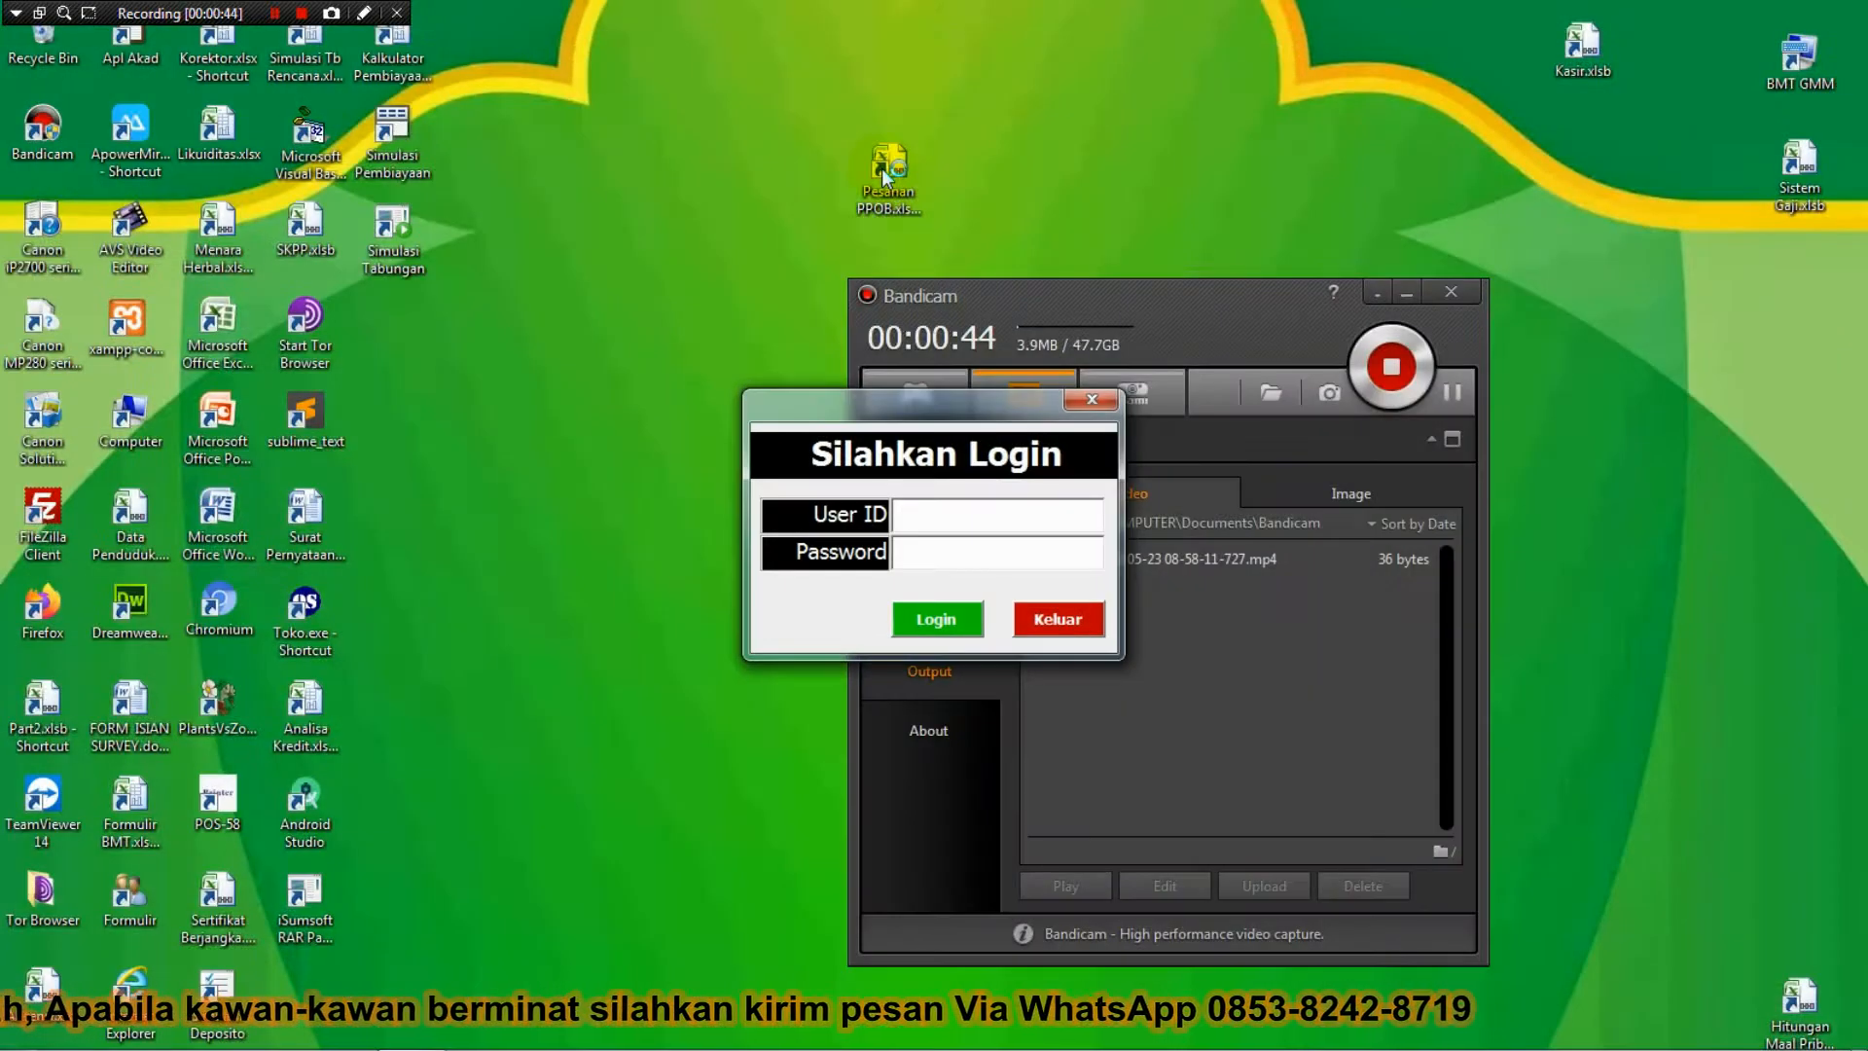
pyautogui.click(1402, 296)
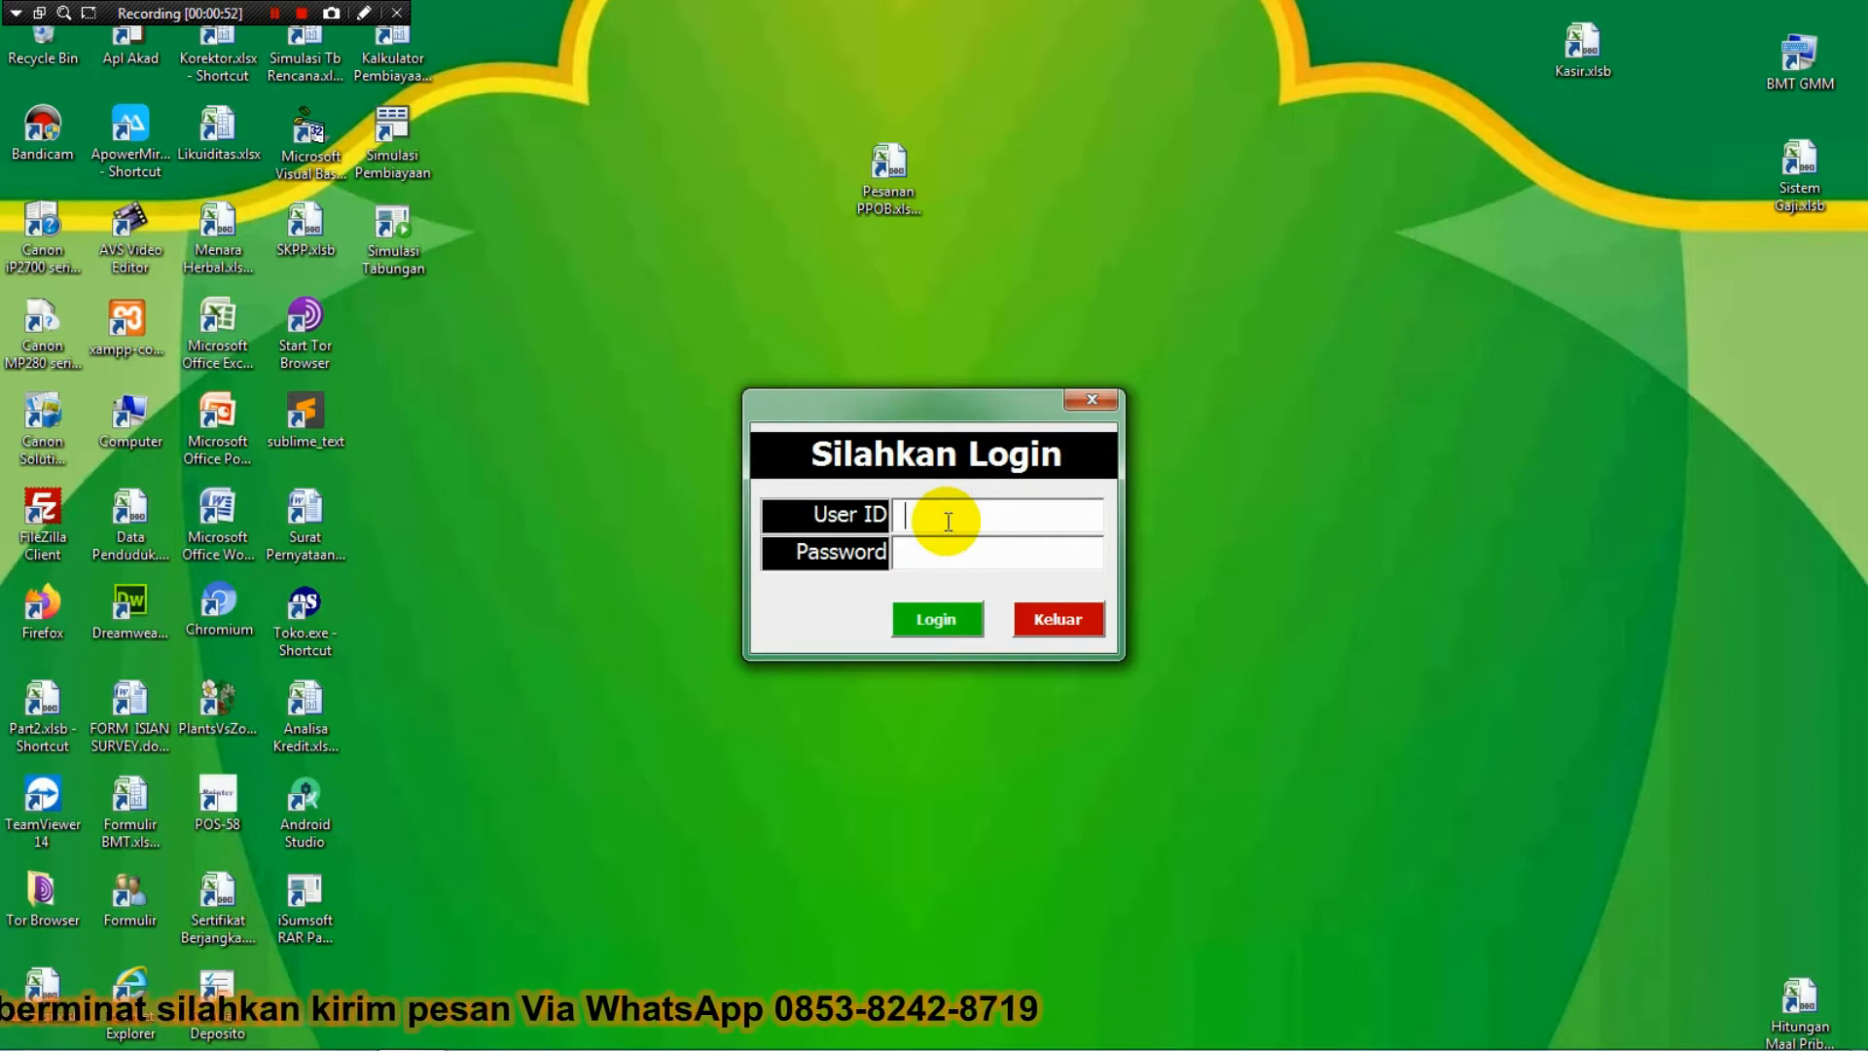
# Enter the user ID and password; the login is rejected and the error is dismissed.
pyautogui.write('admin')
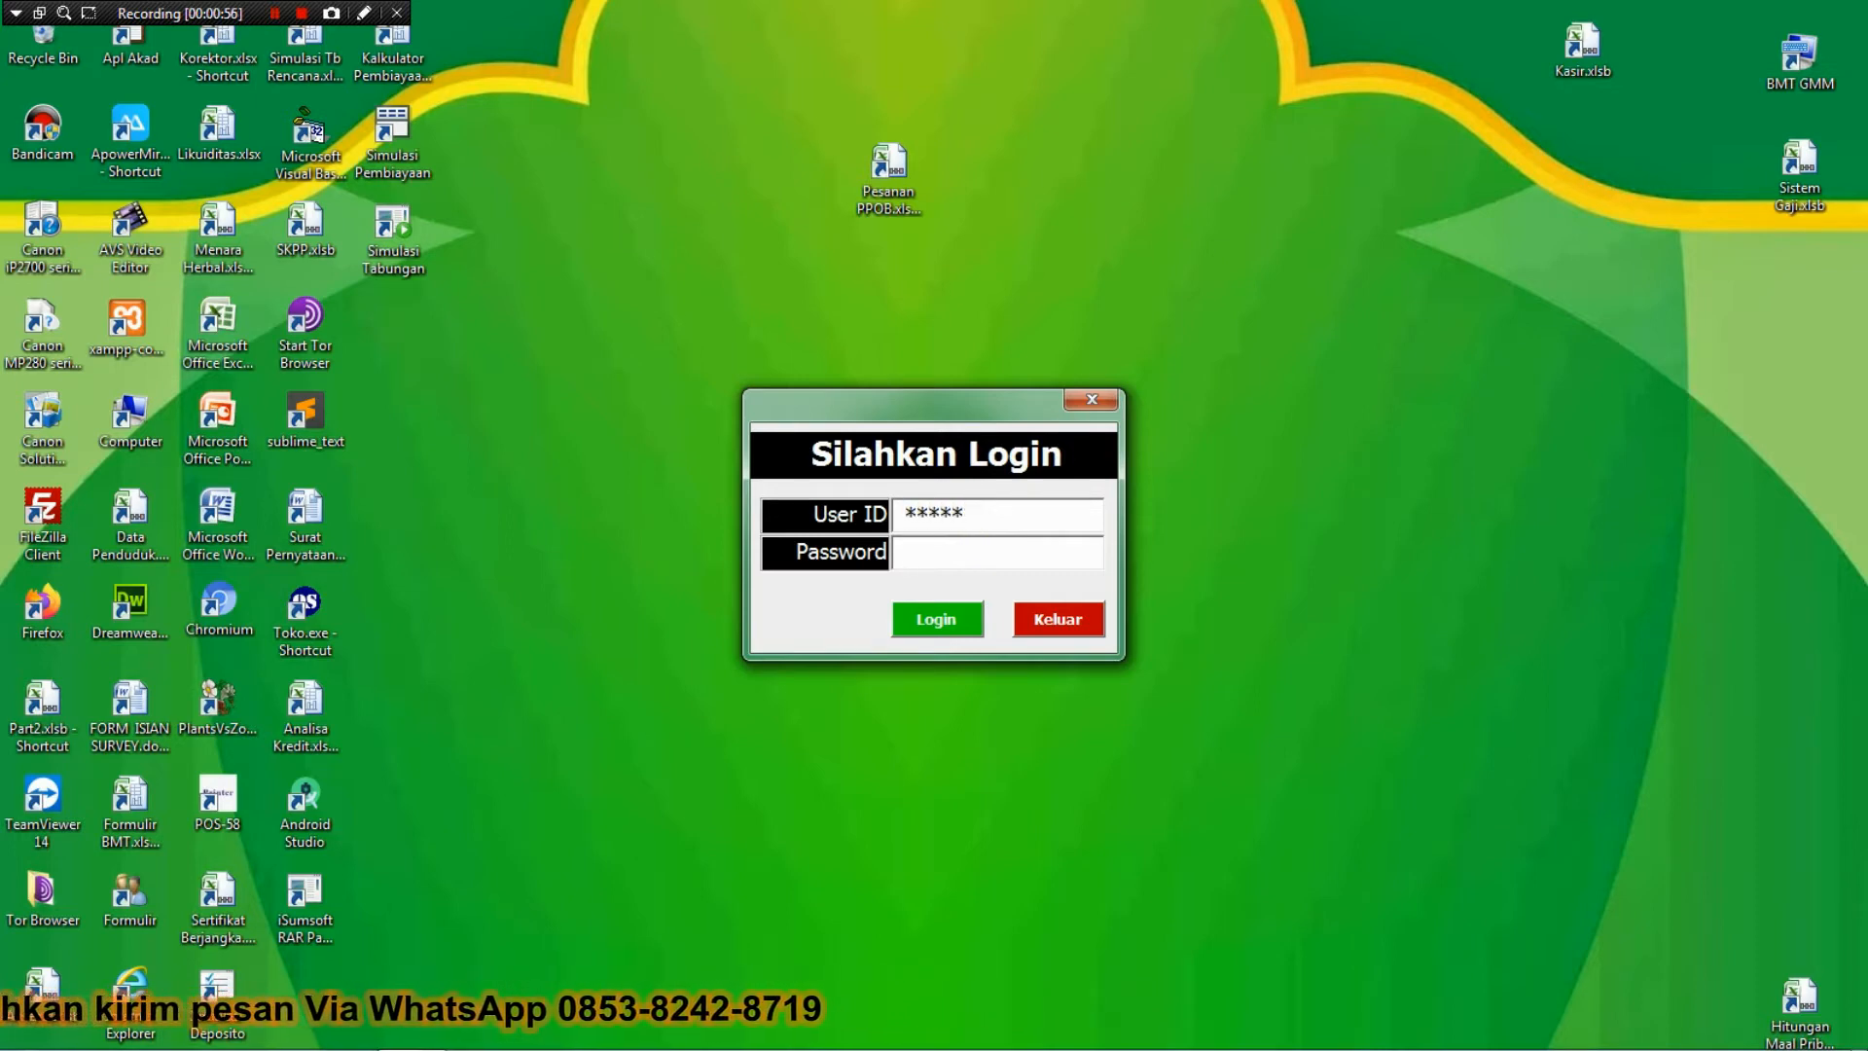
pyautogui.press('Tab')
pyautogui.write('****')
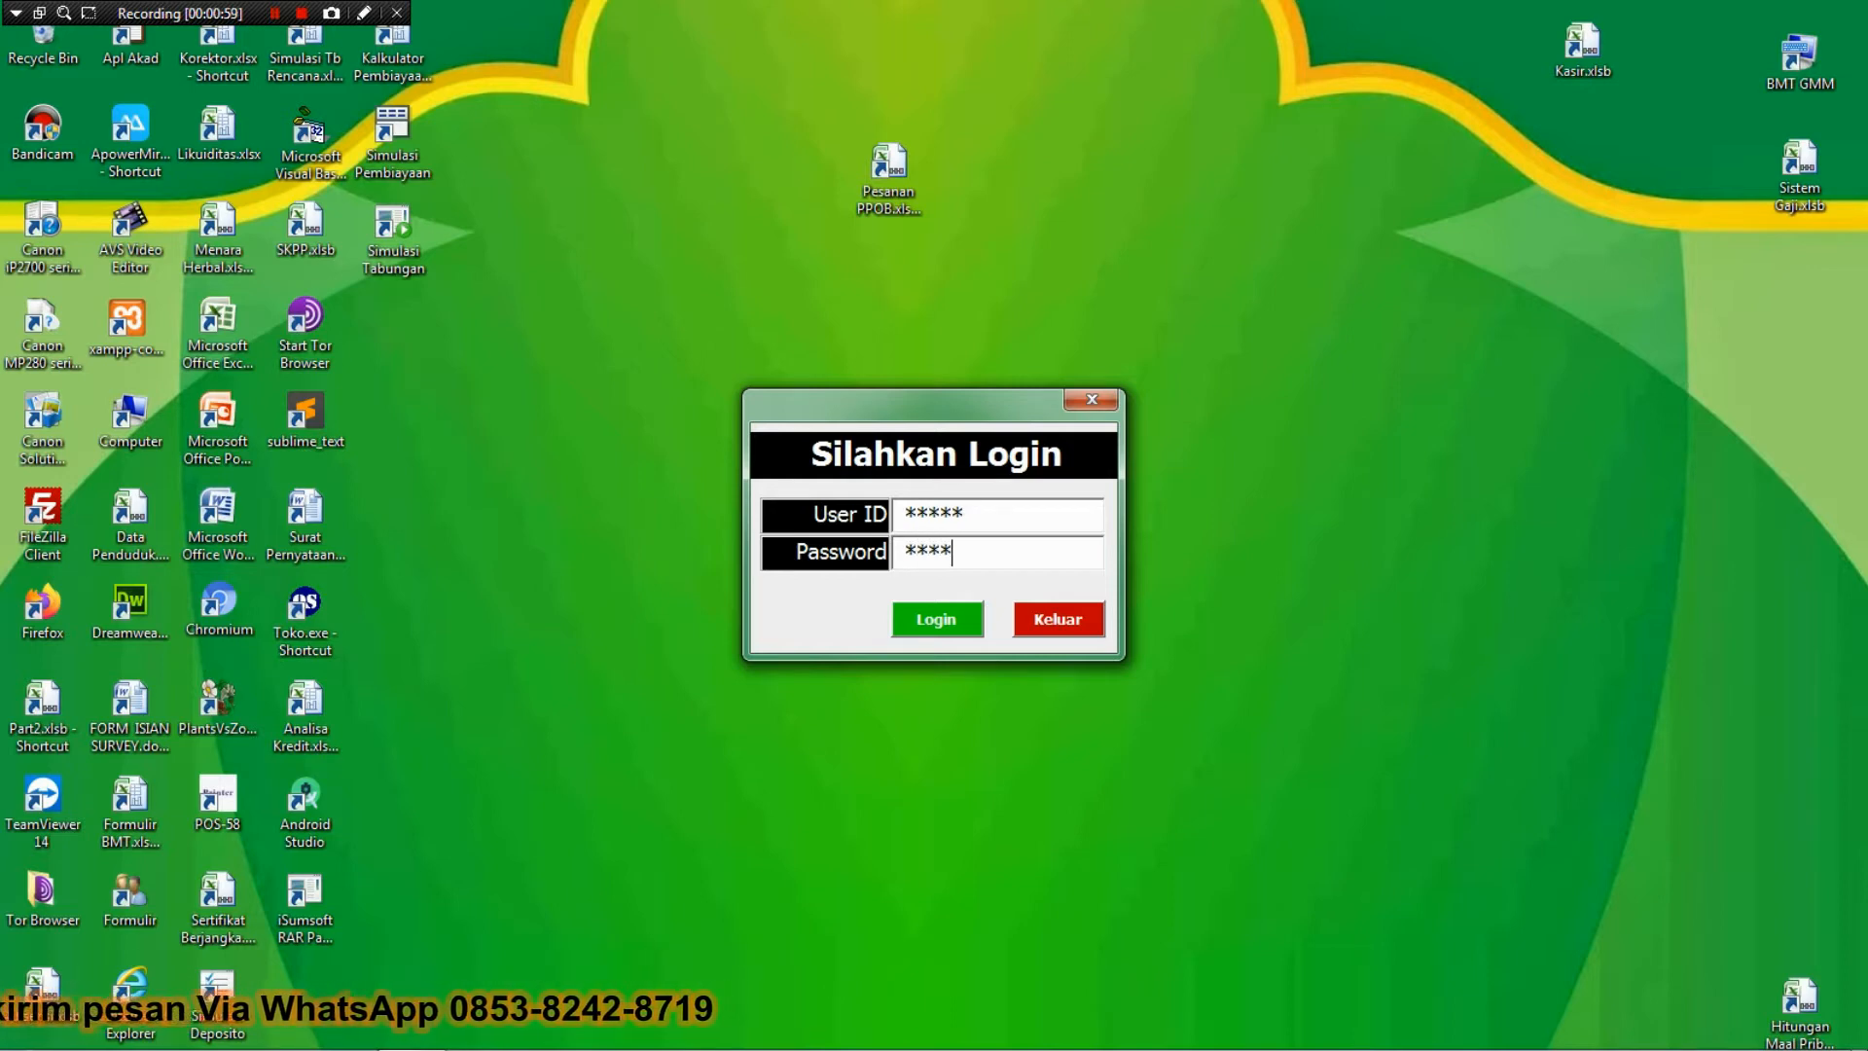
pyautogui.write('n')
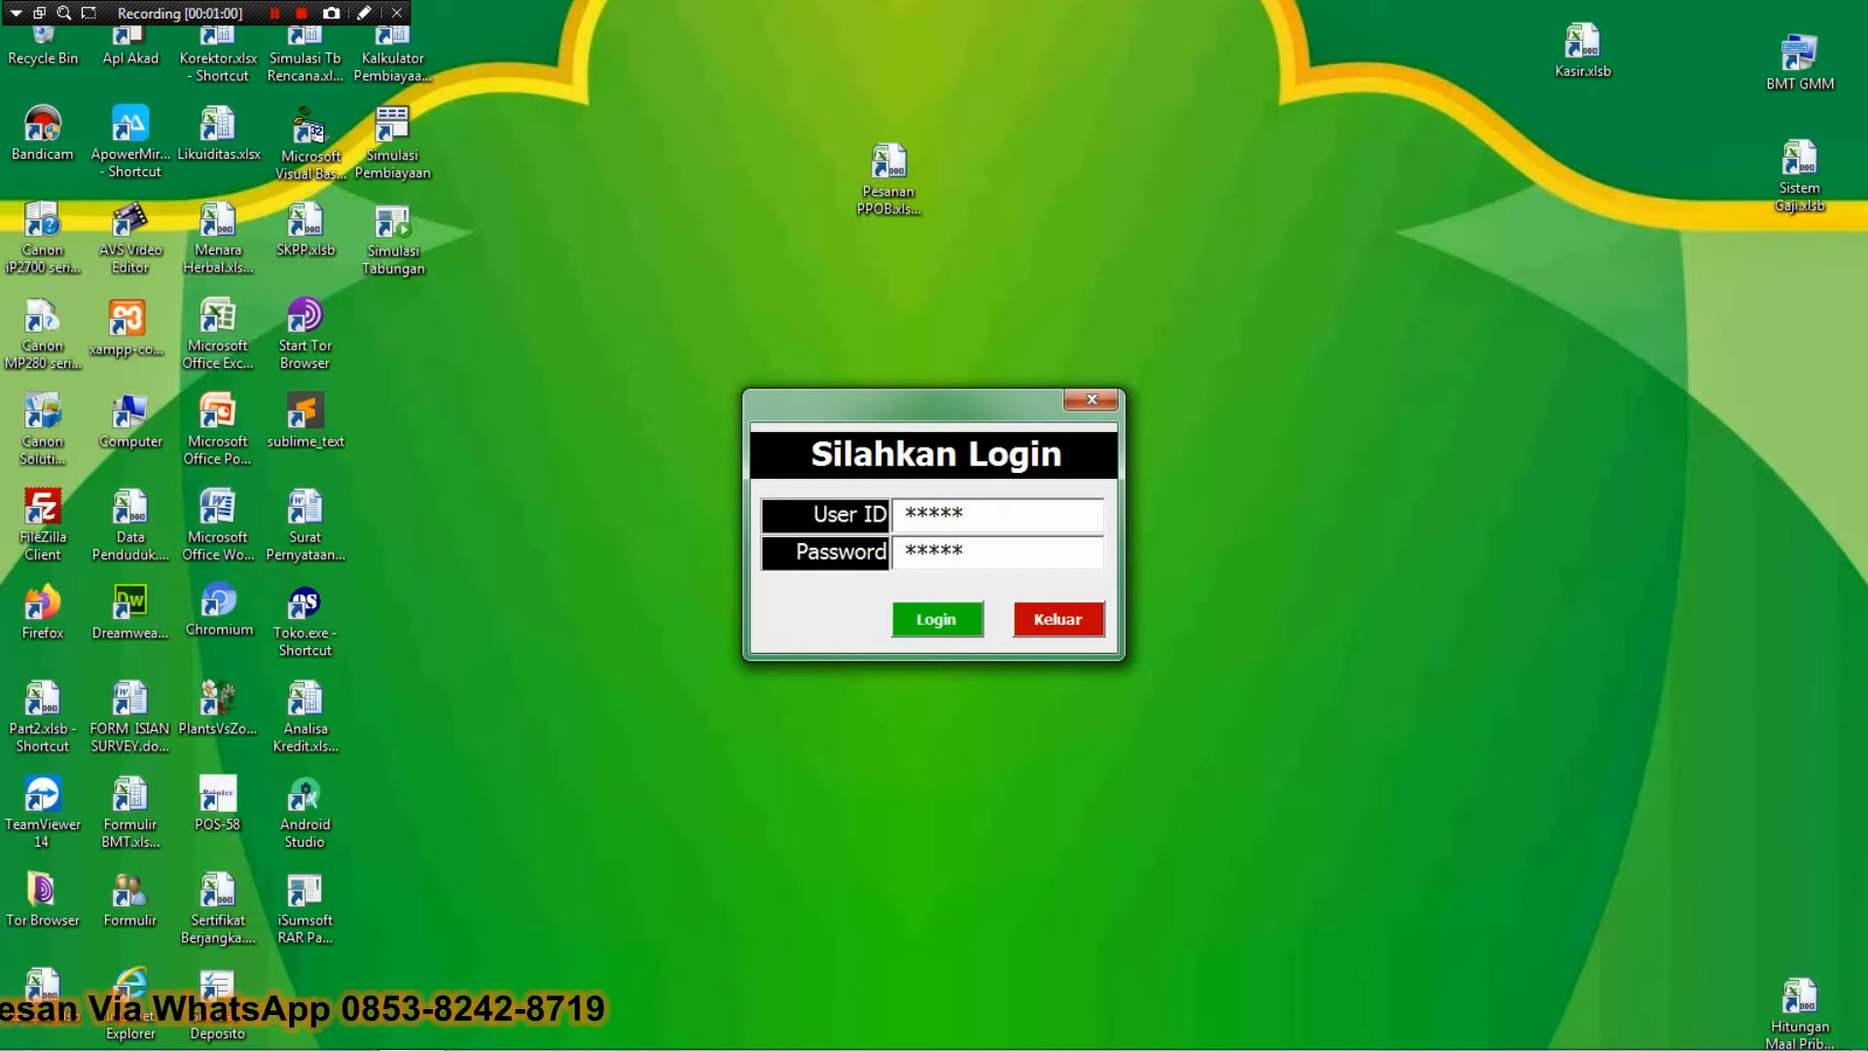
pyautogui.press('Return')
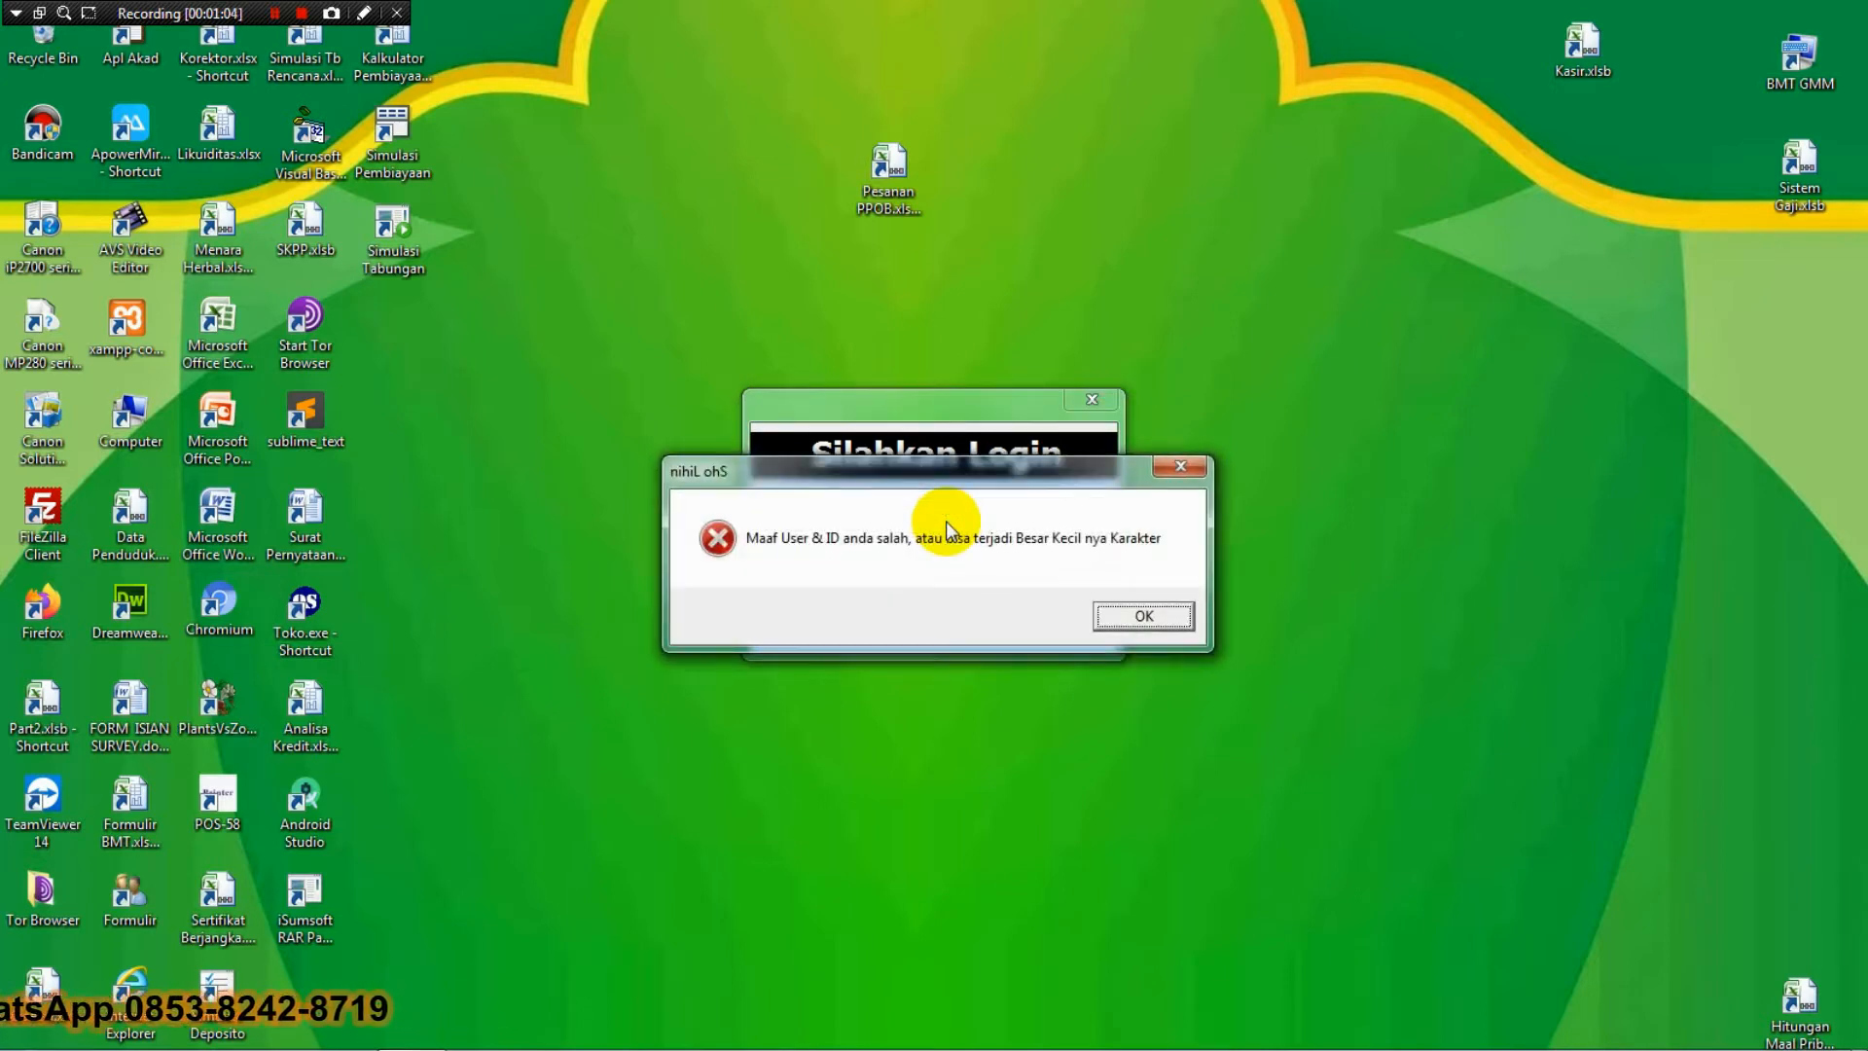
pyautogui.press('Return')
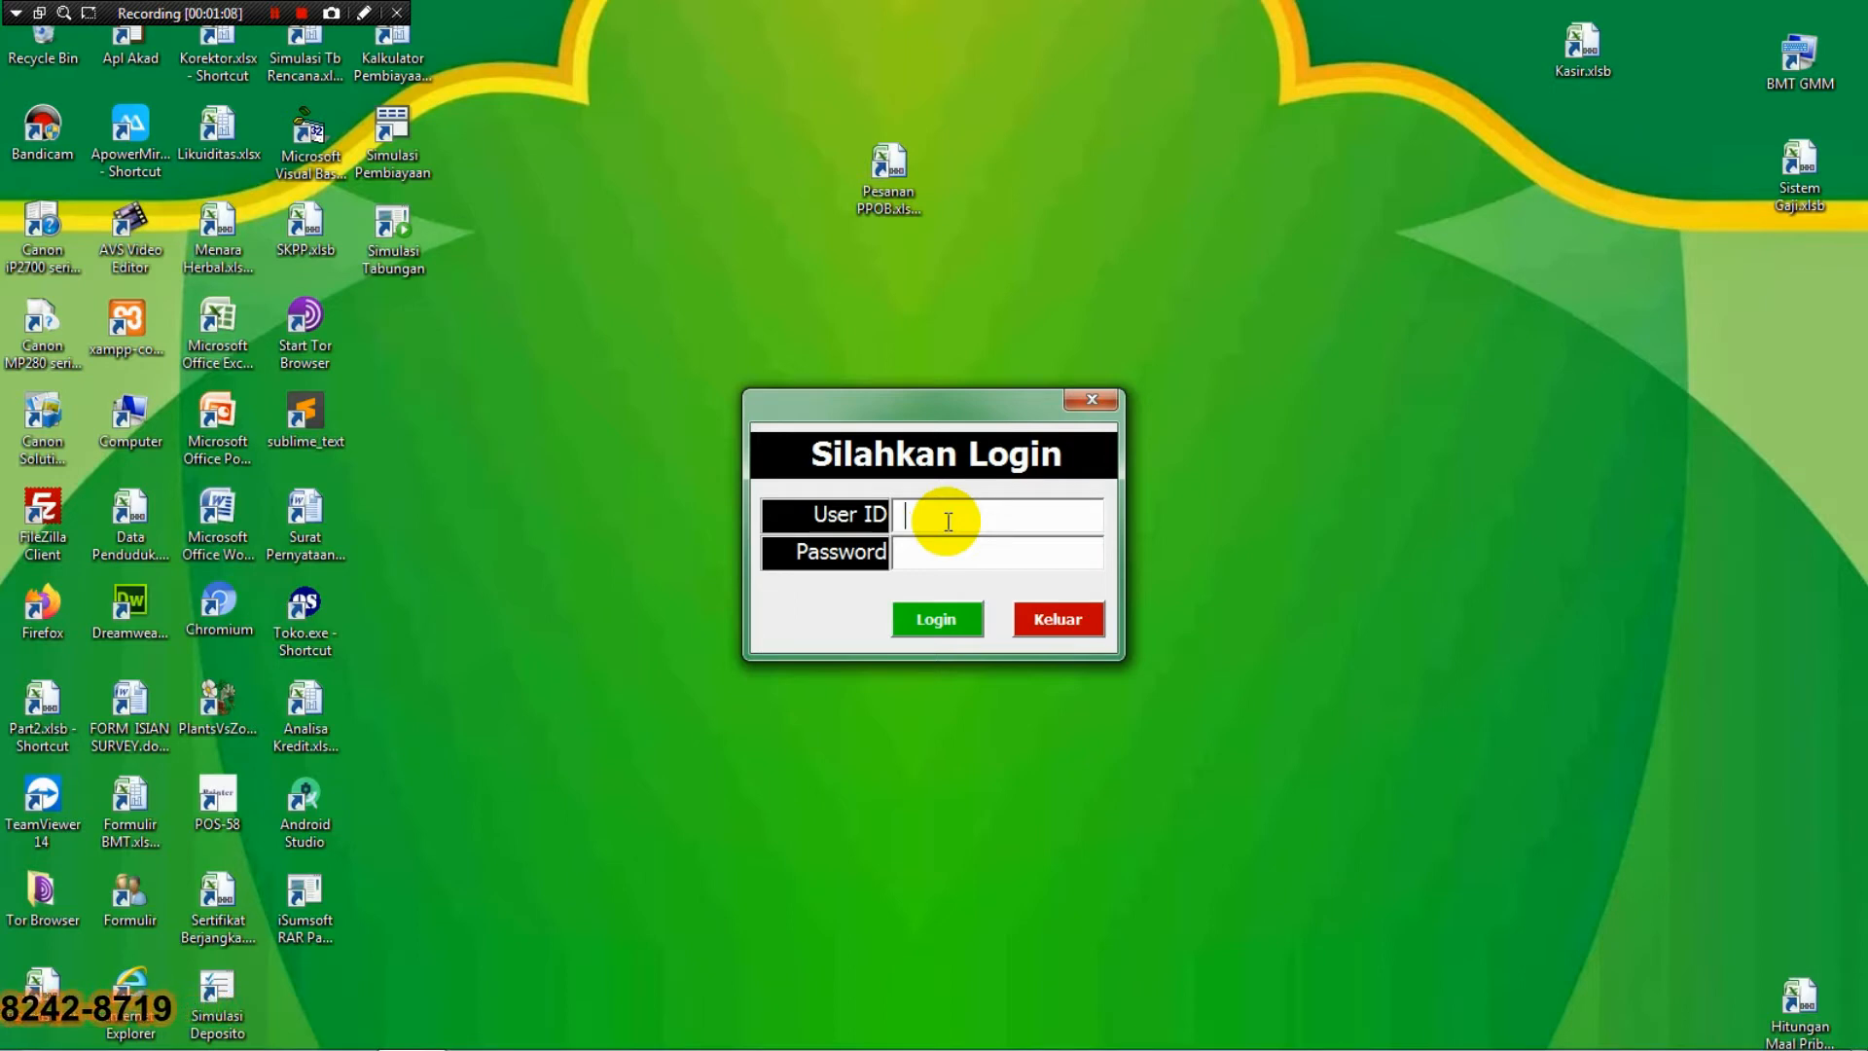
# Re-enter the user ID and password and log in successfully.
pyautogui.write('admin')
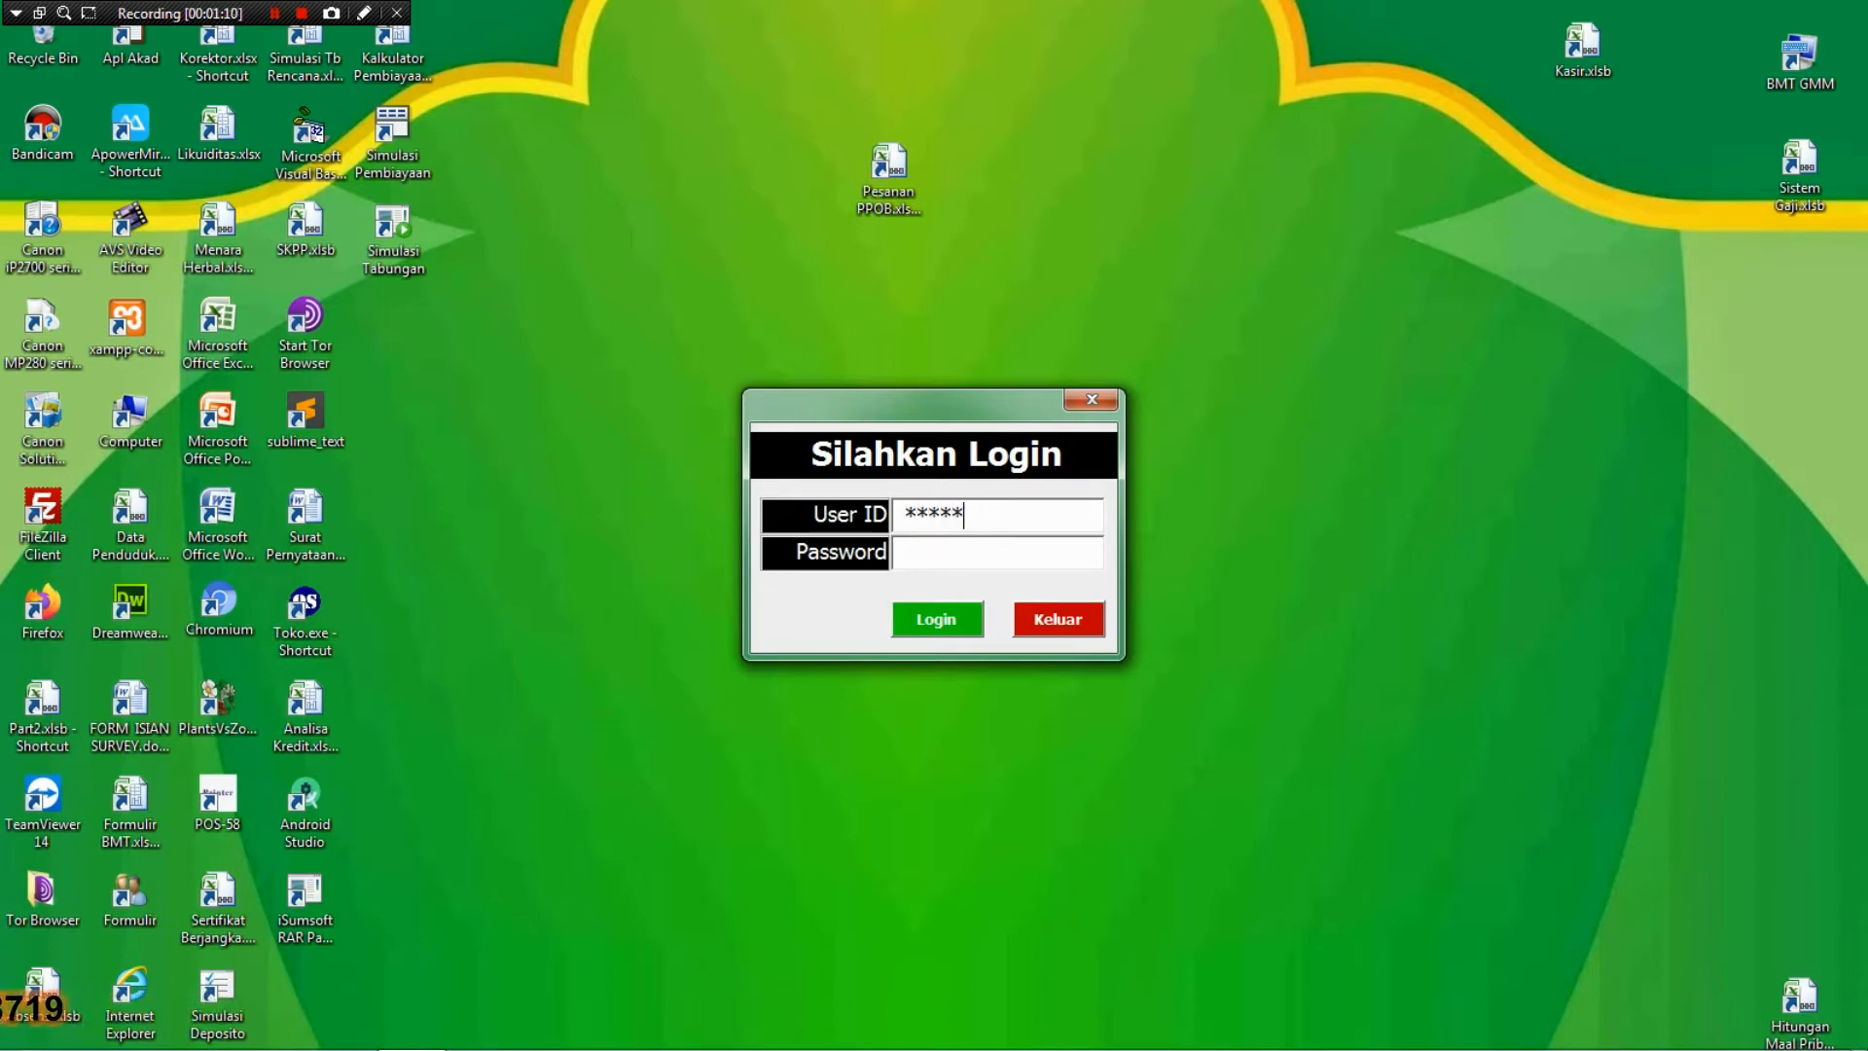
pyautogui.click(993, 551)
pyautogui.write('1234')
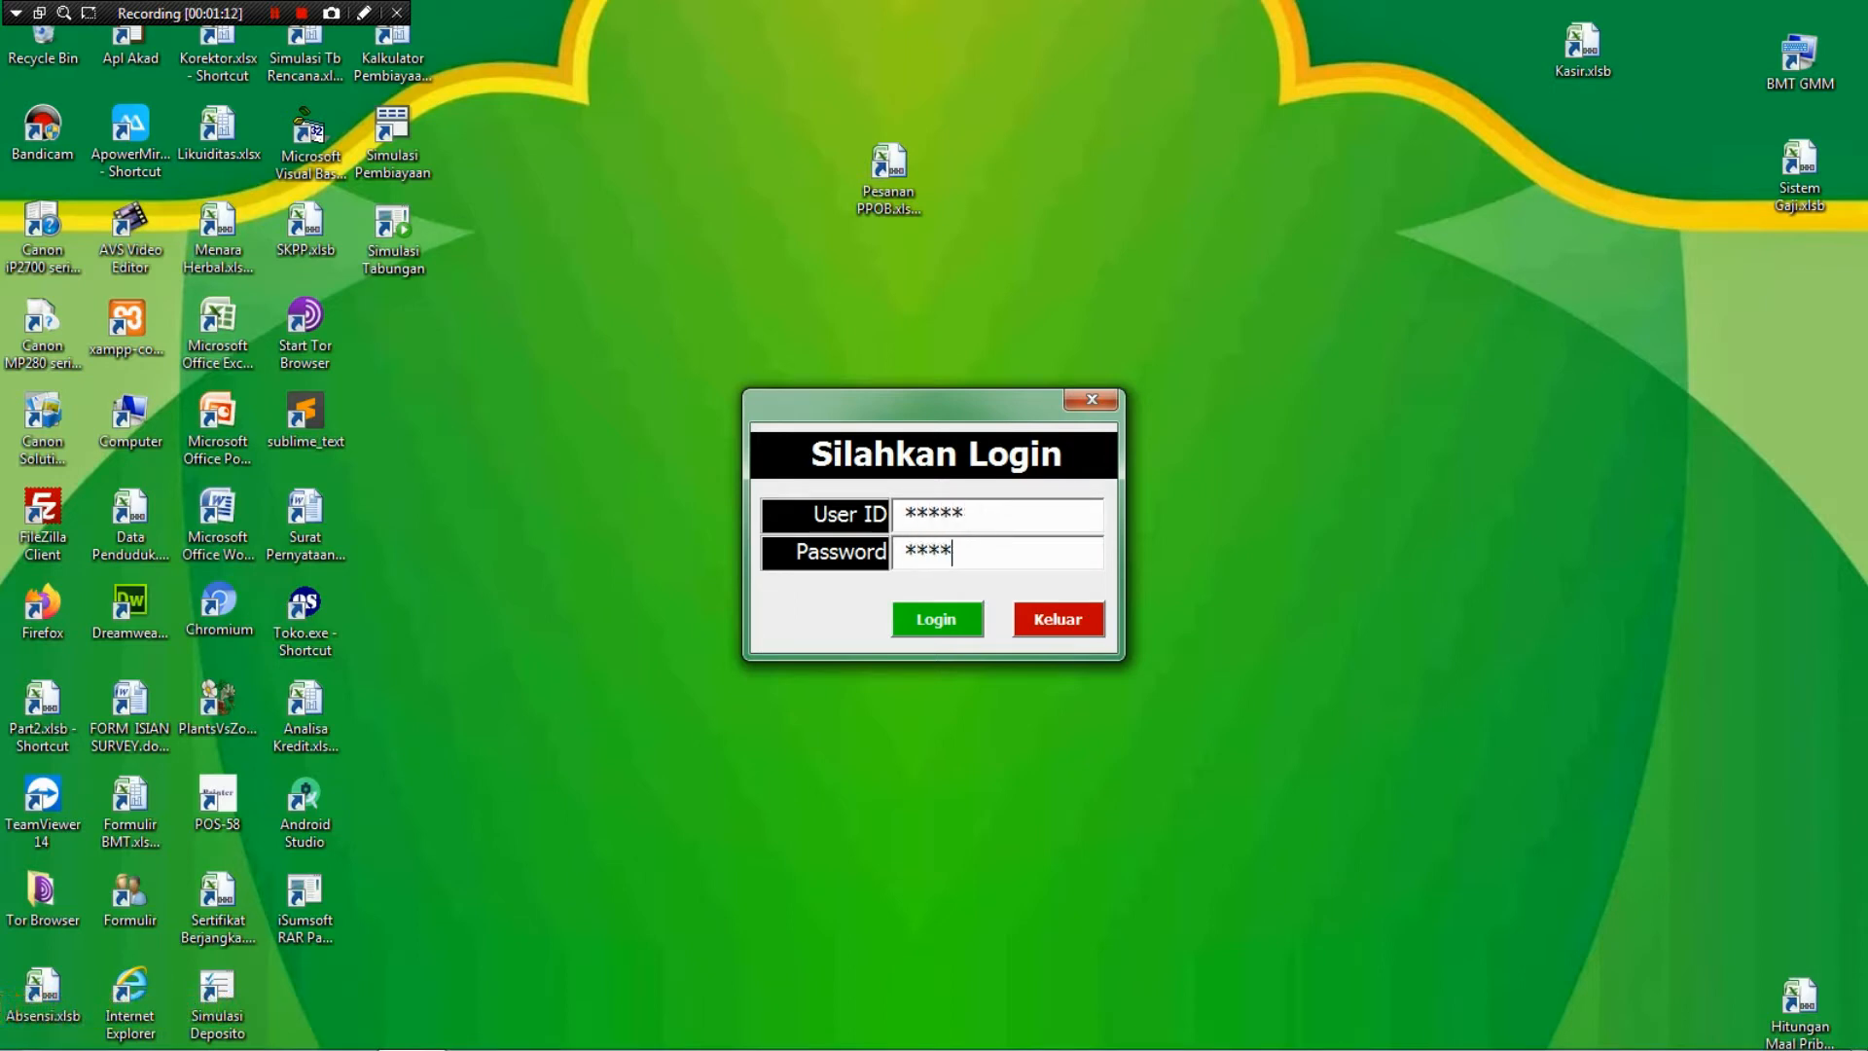
pyautogui.write('5')
pyautogui.click(936, 619)
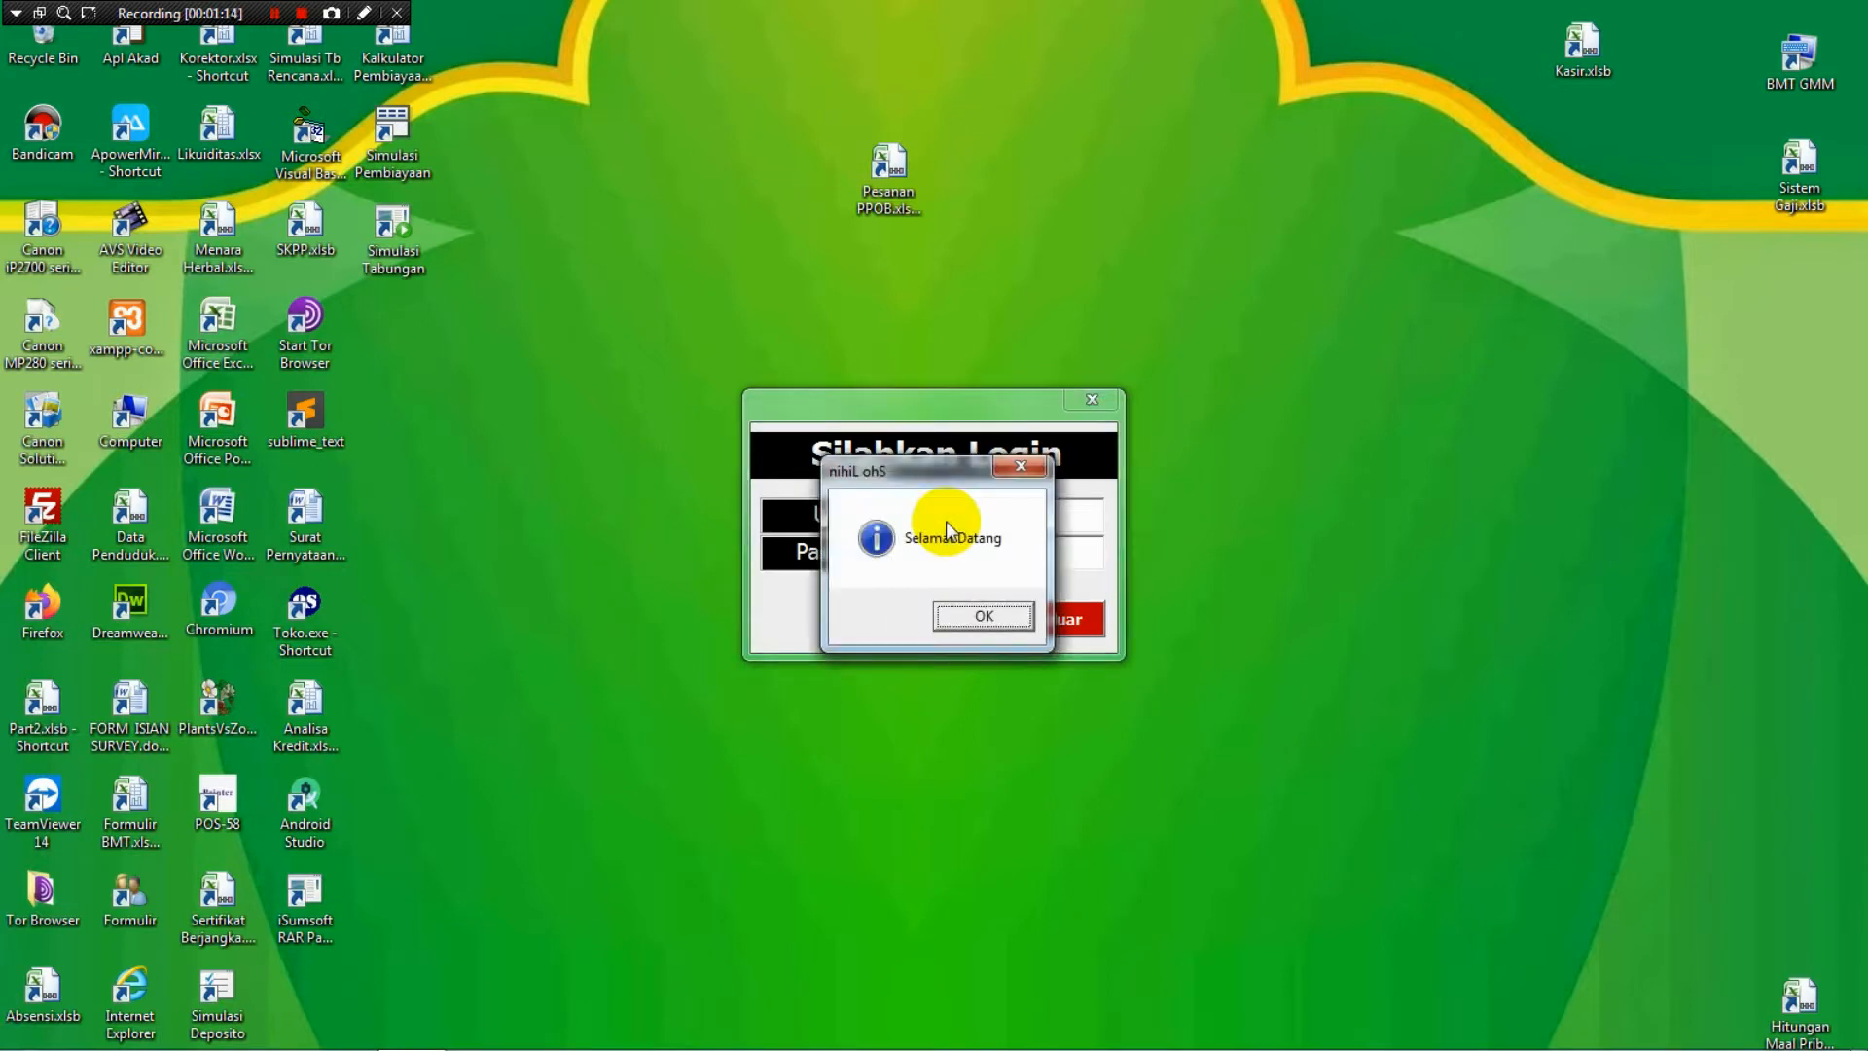
# Dismiss the welcome message, look through the Master, Transaksi and Piutang menus, then open Master > Input Saldo Awal.
pyautogui.press('Return')
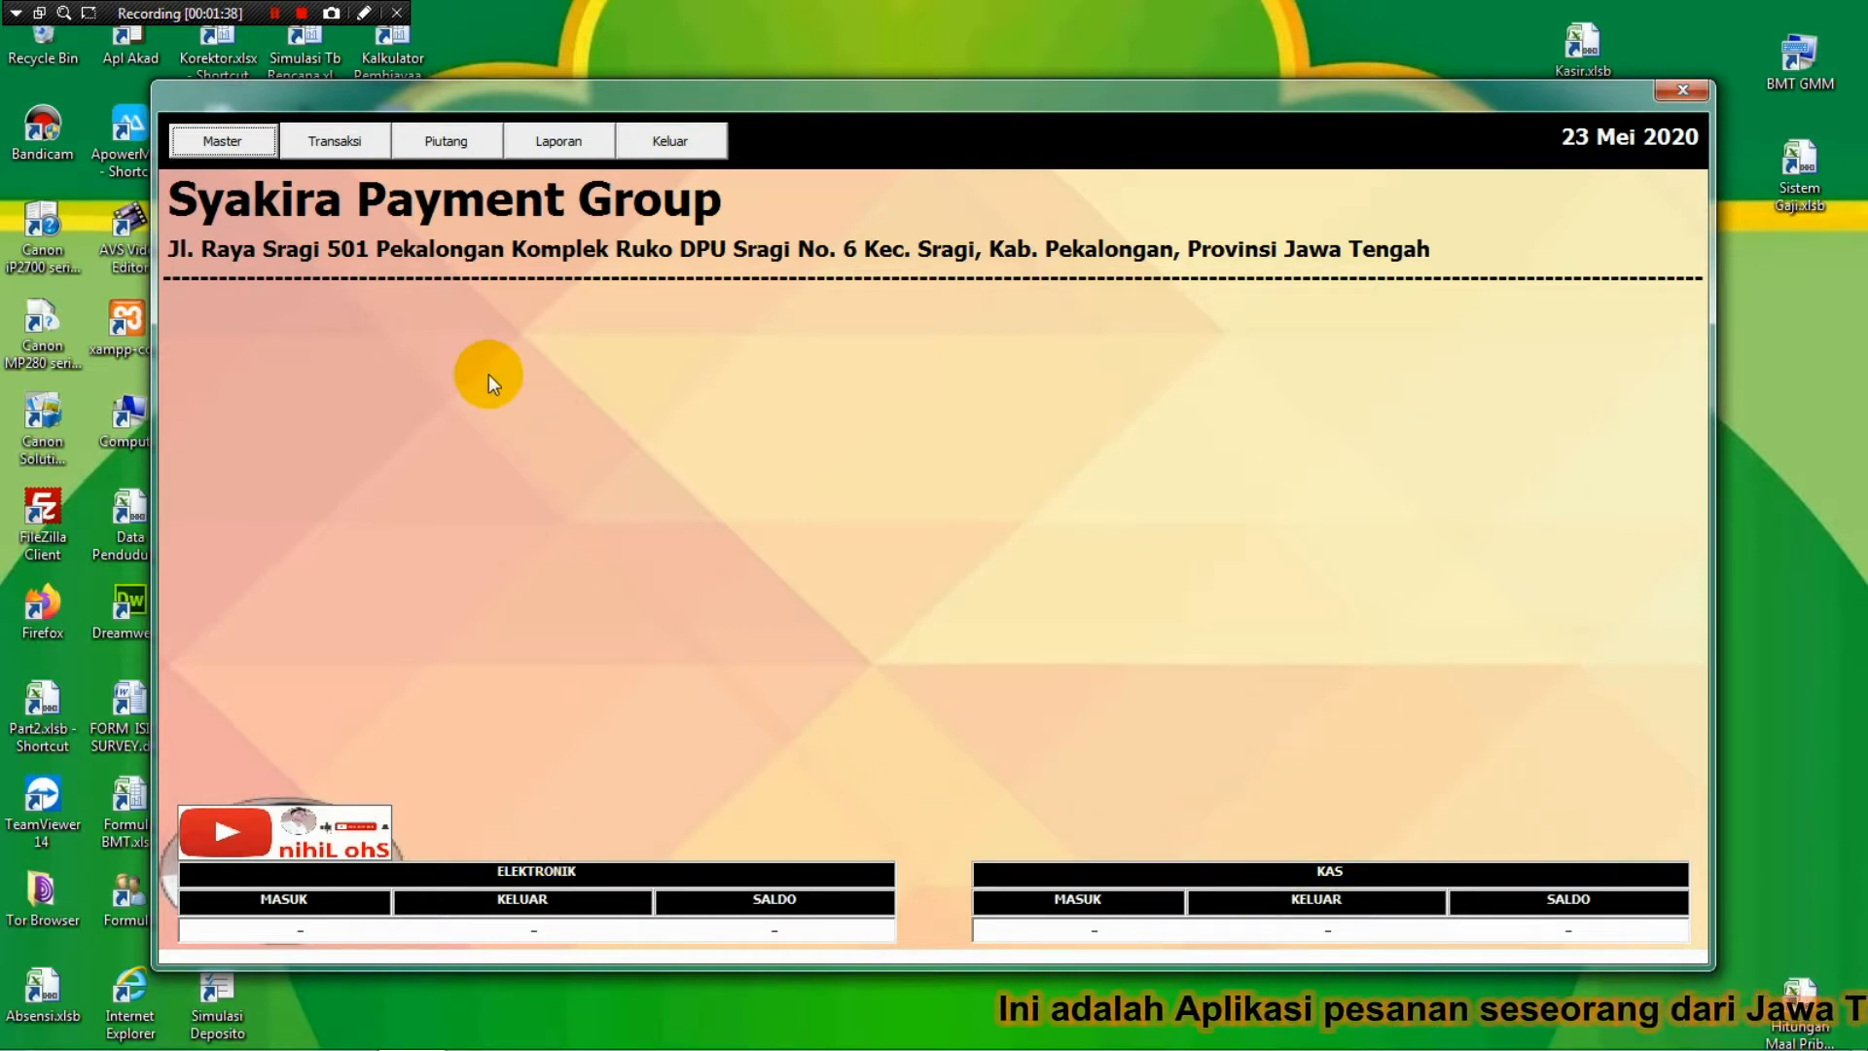
pyautogui.click(233, 144)
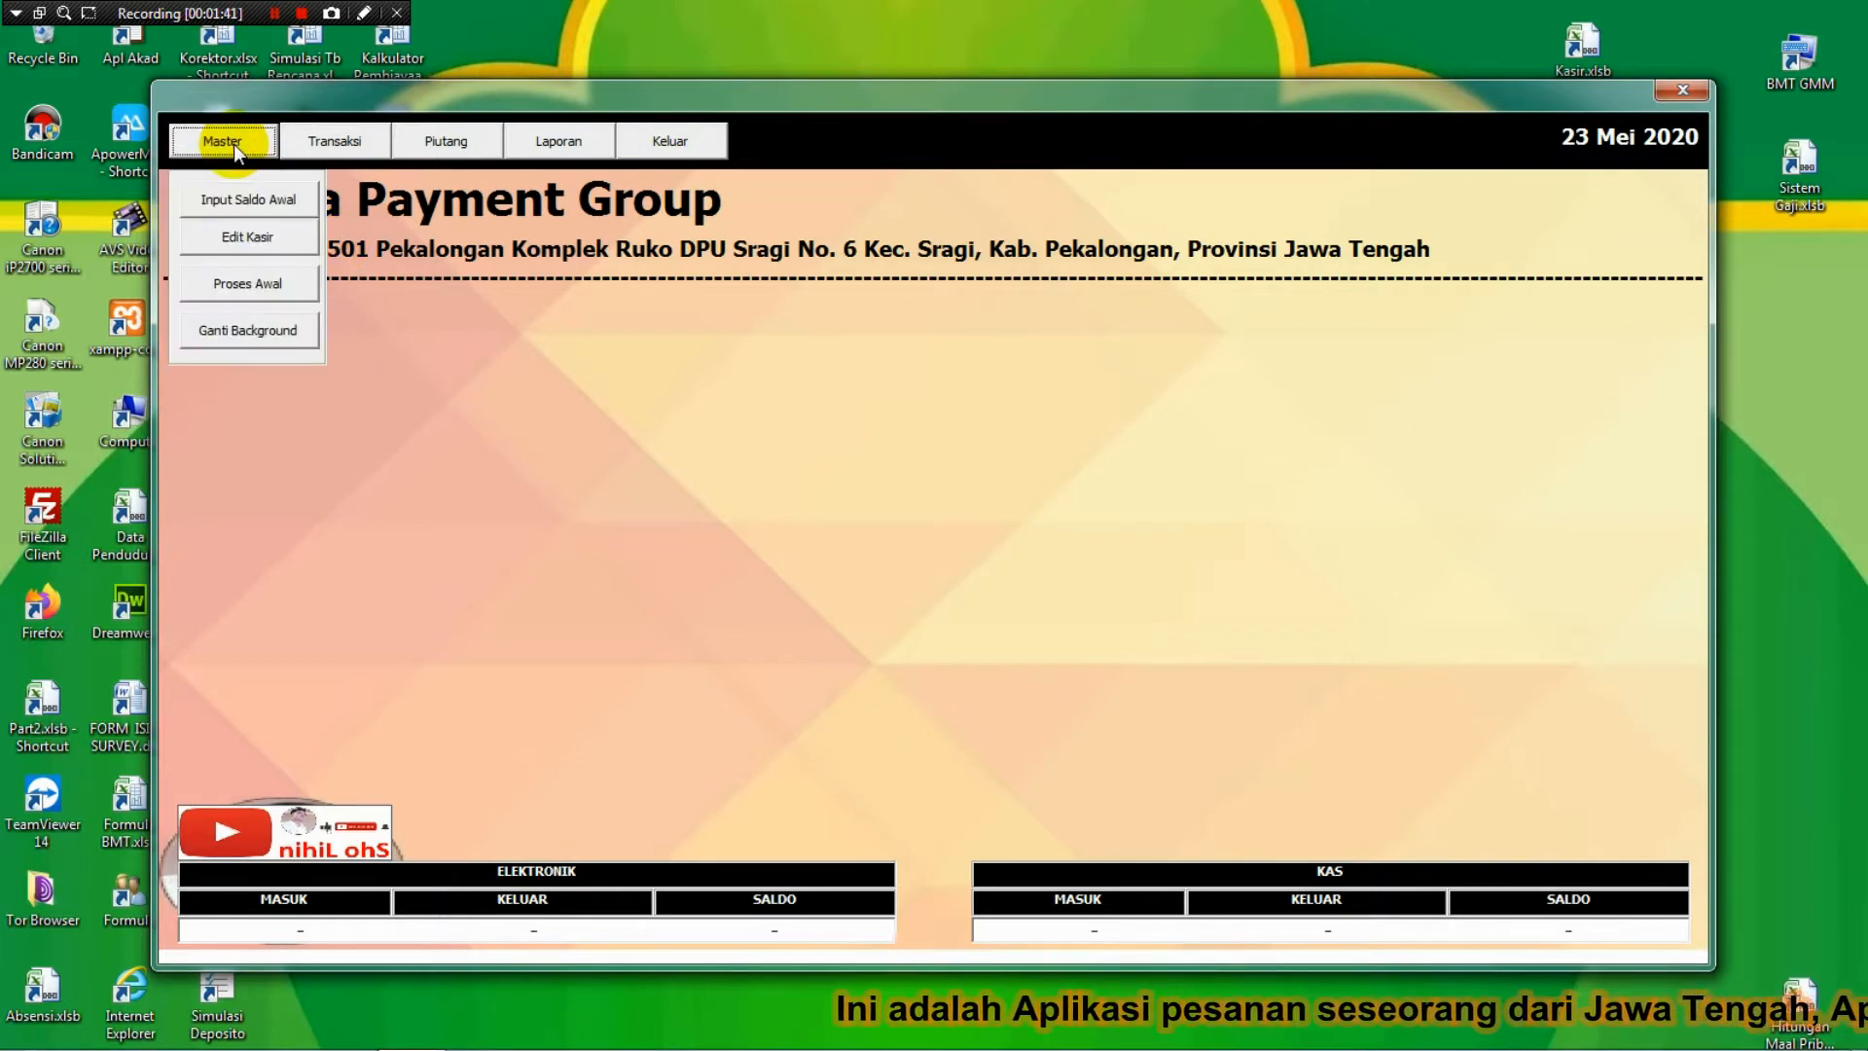
pyautogui.click(310, 152)
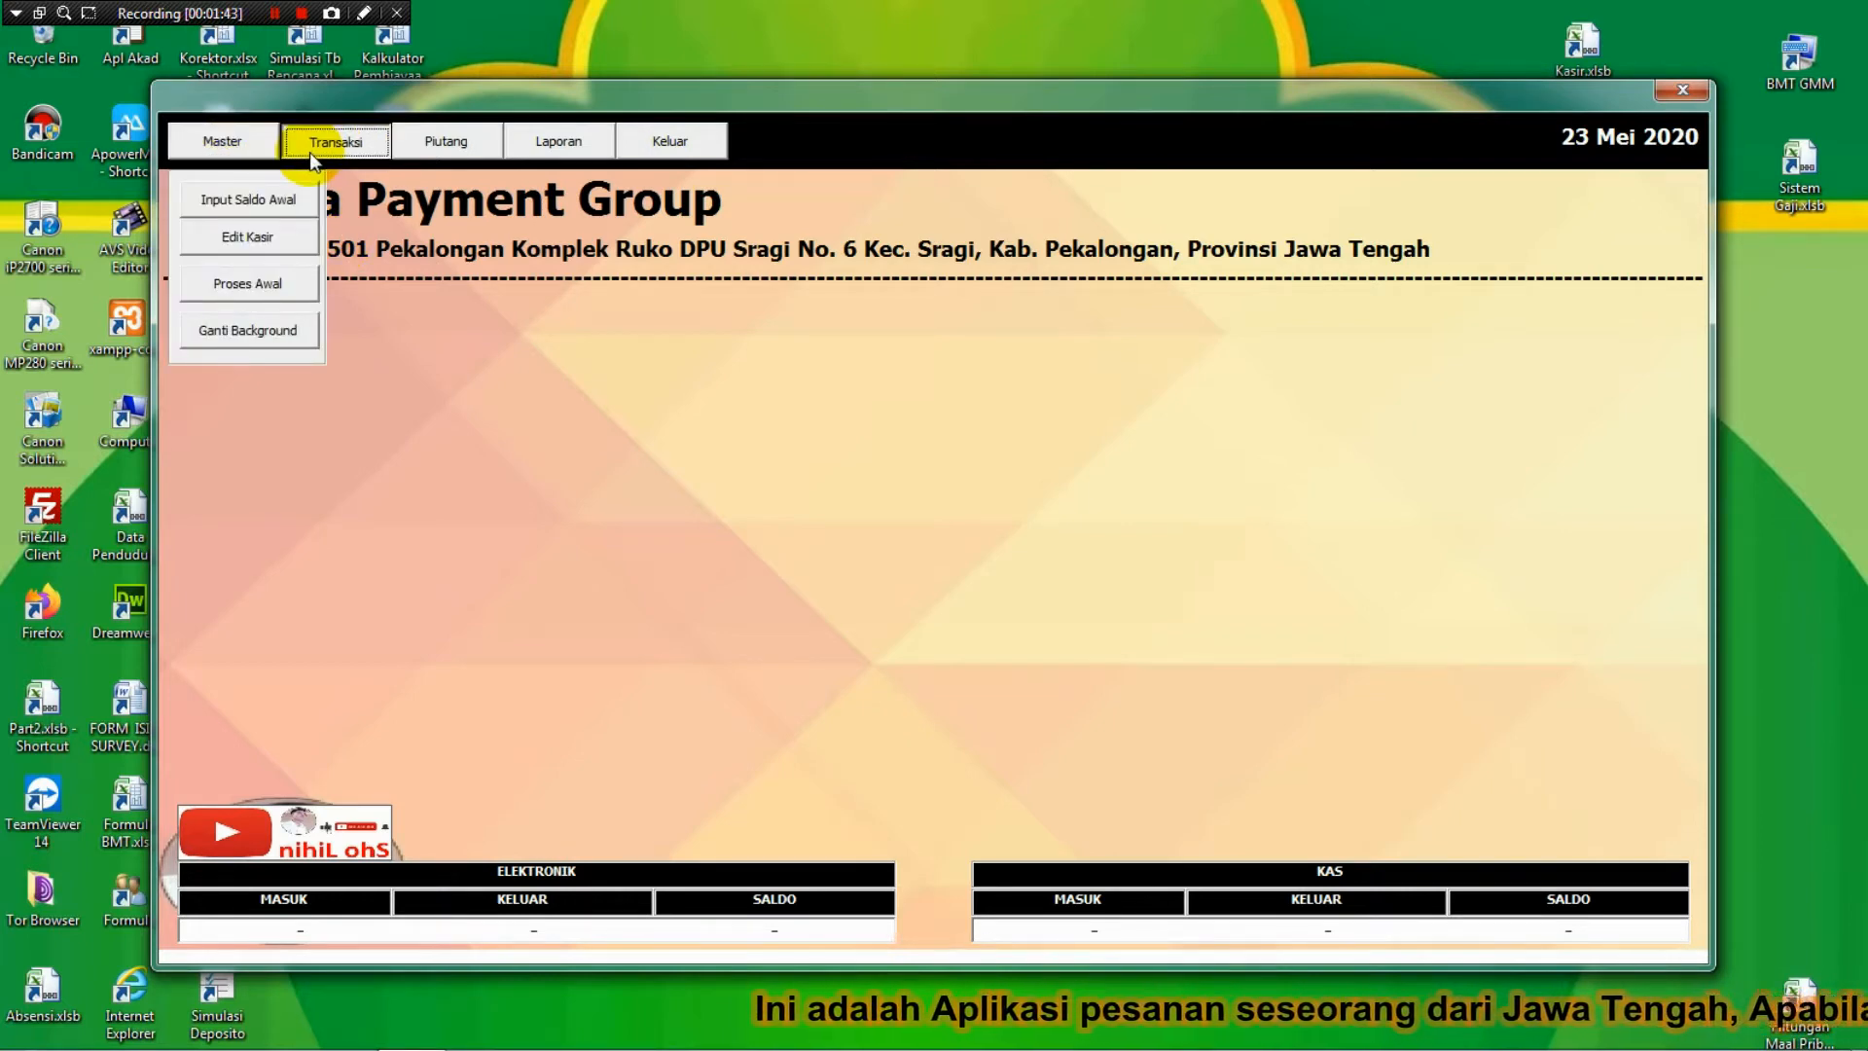
pyautogui.click(425, 150)
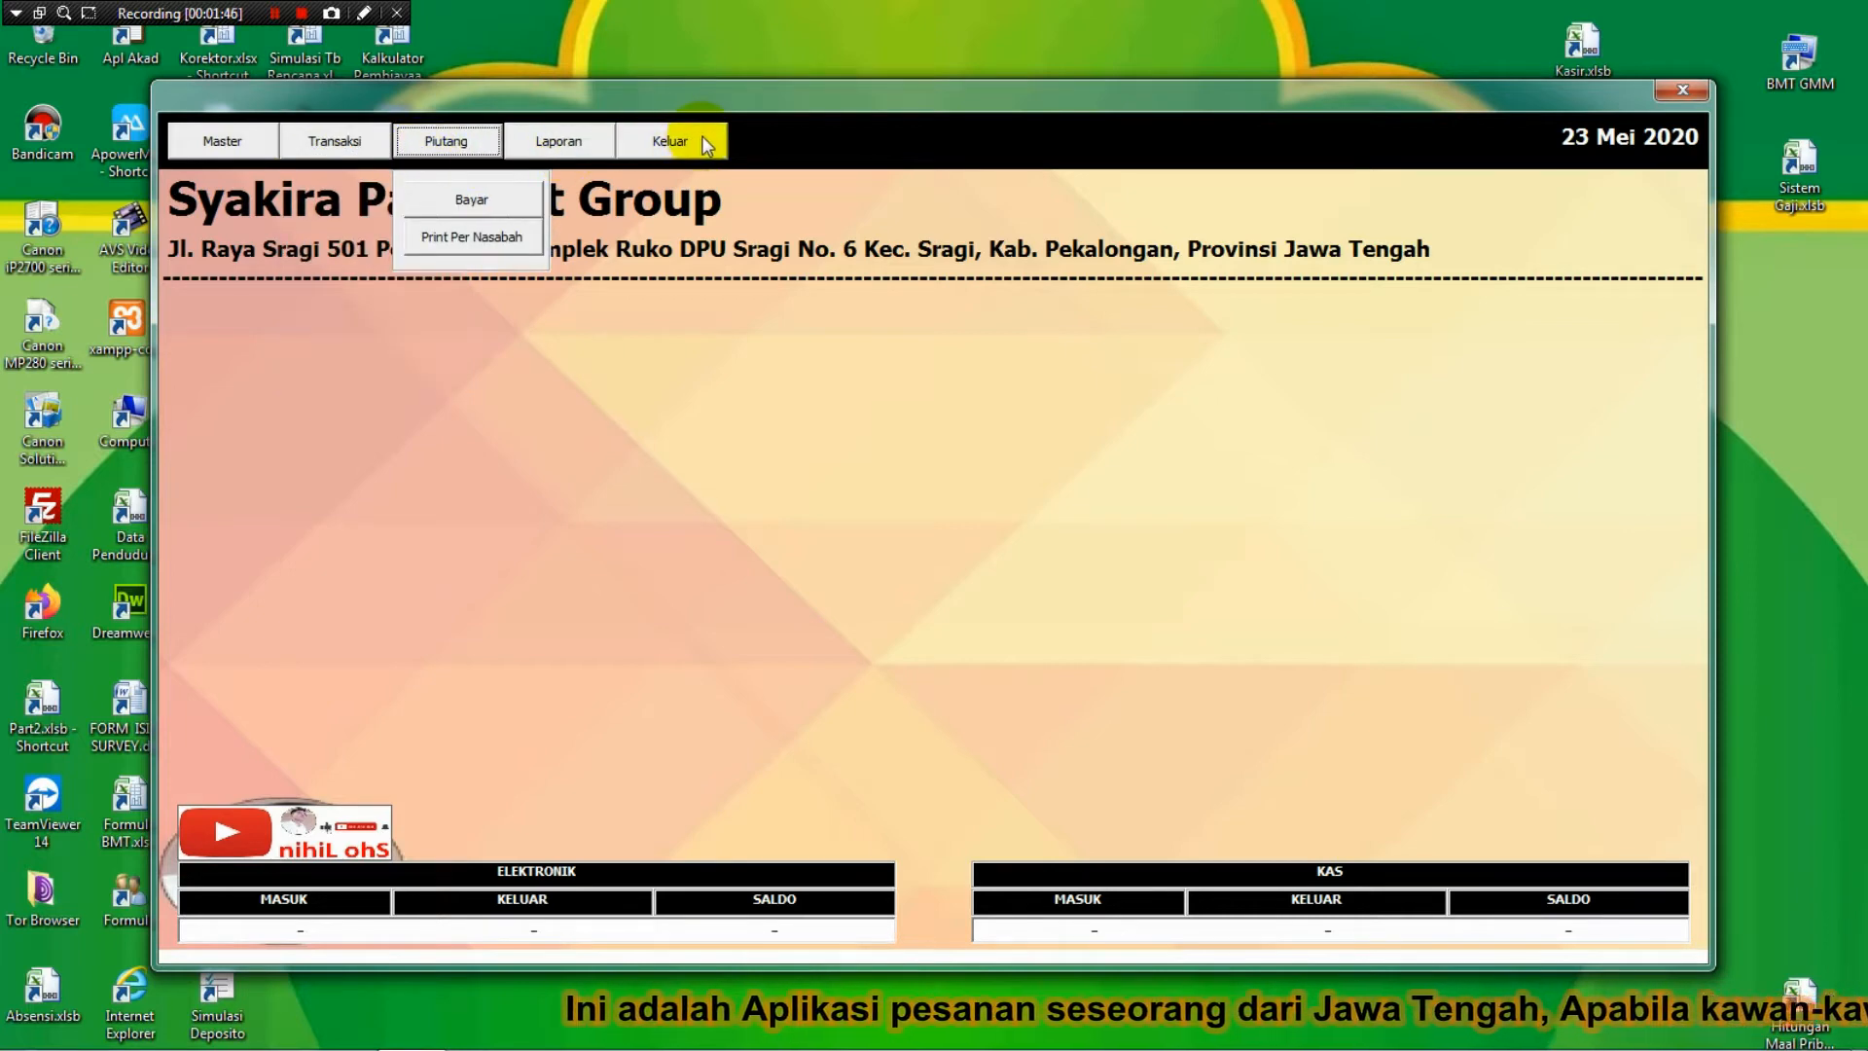
pyautogui.click(236, 144)
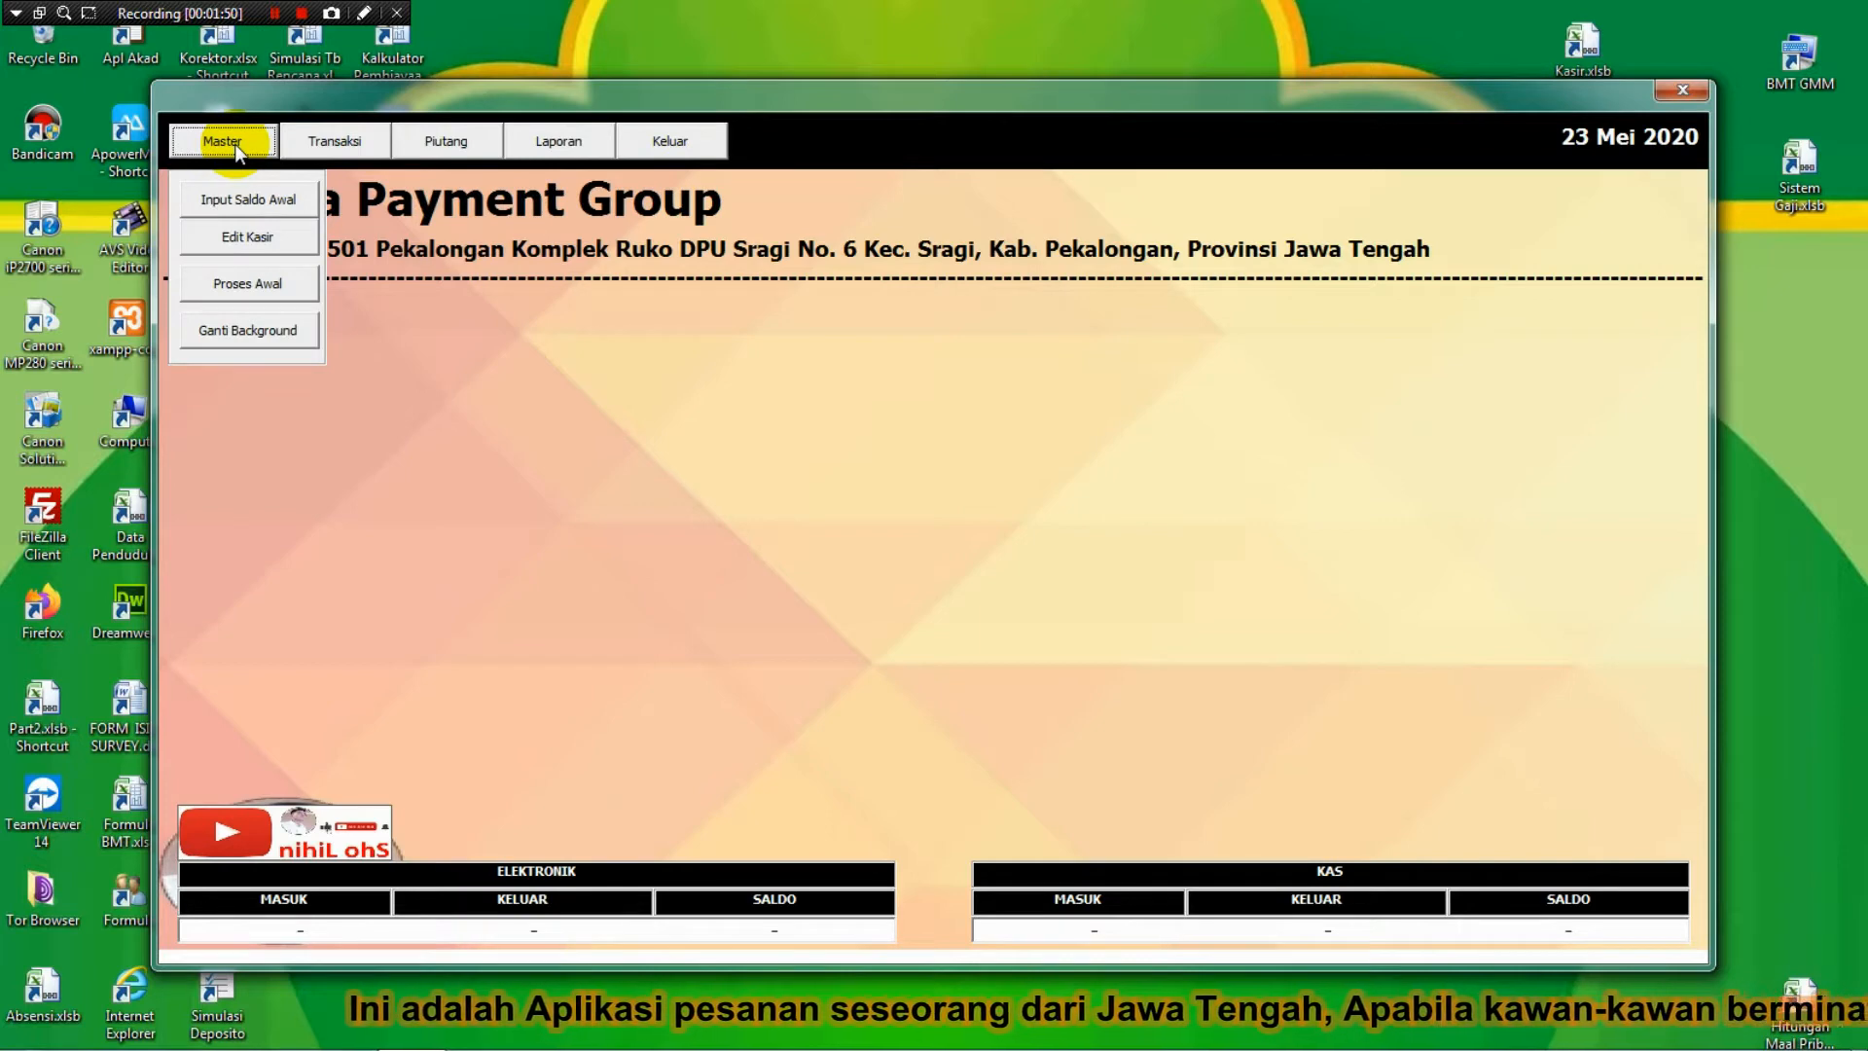
pyautogui.click(274, 199)
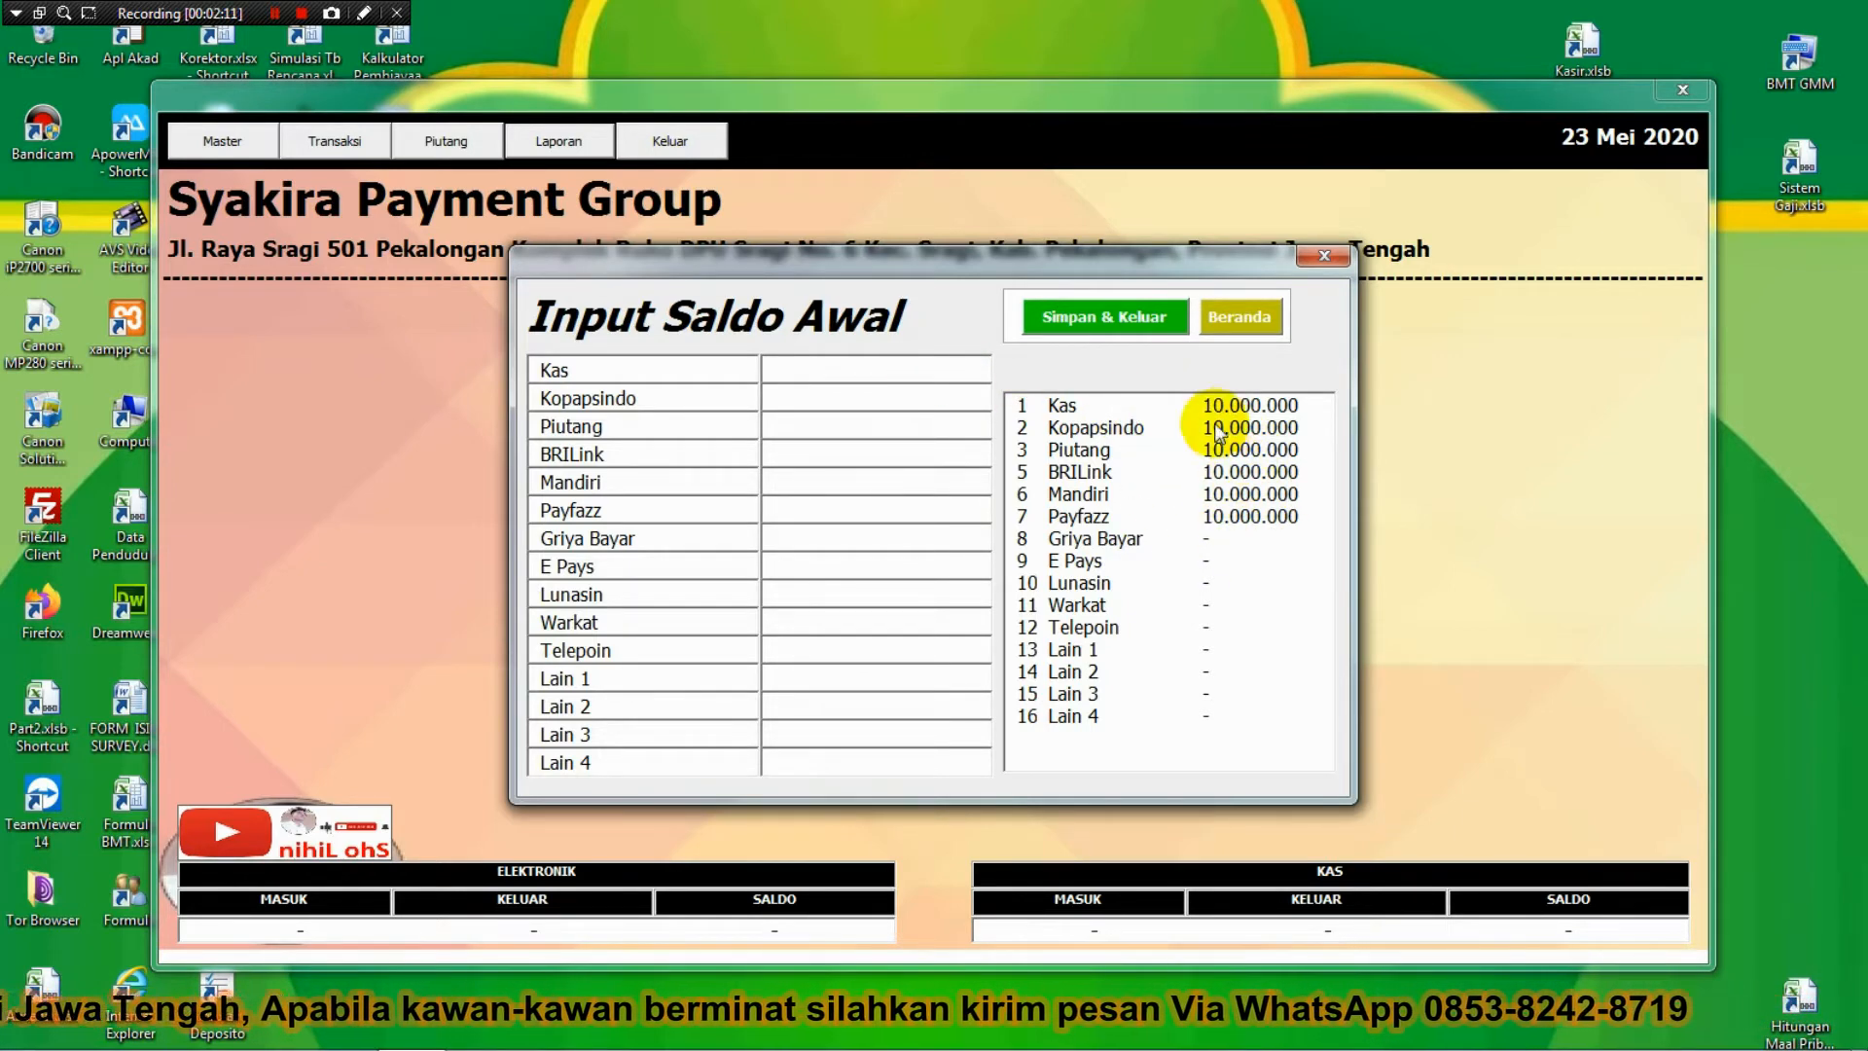
pyautogui.click(818, 380)
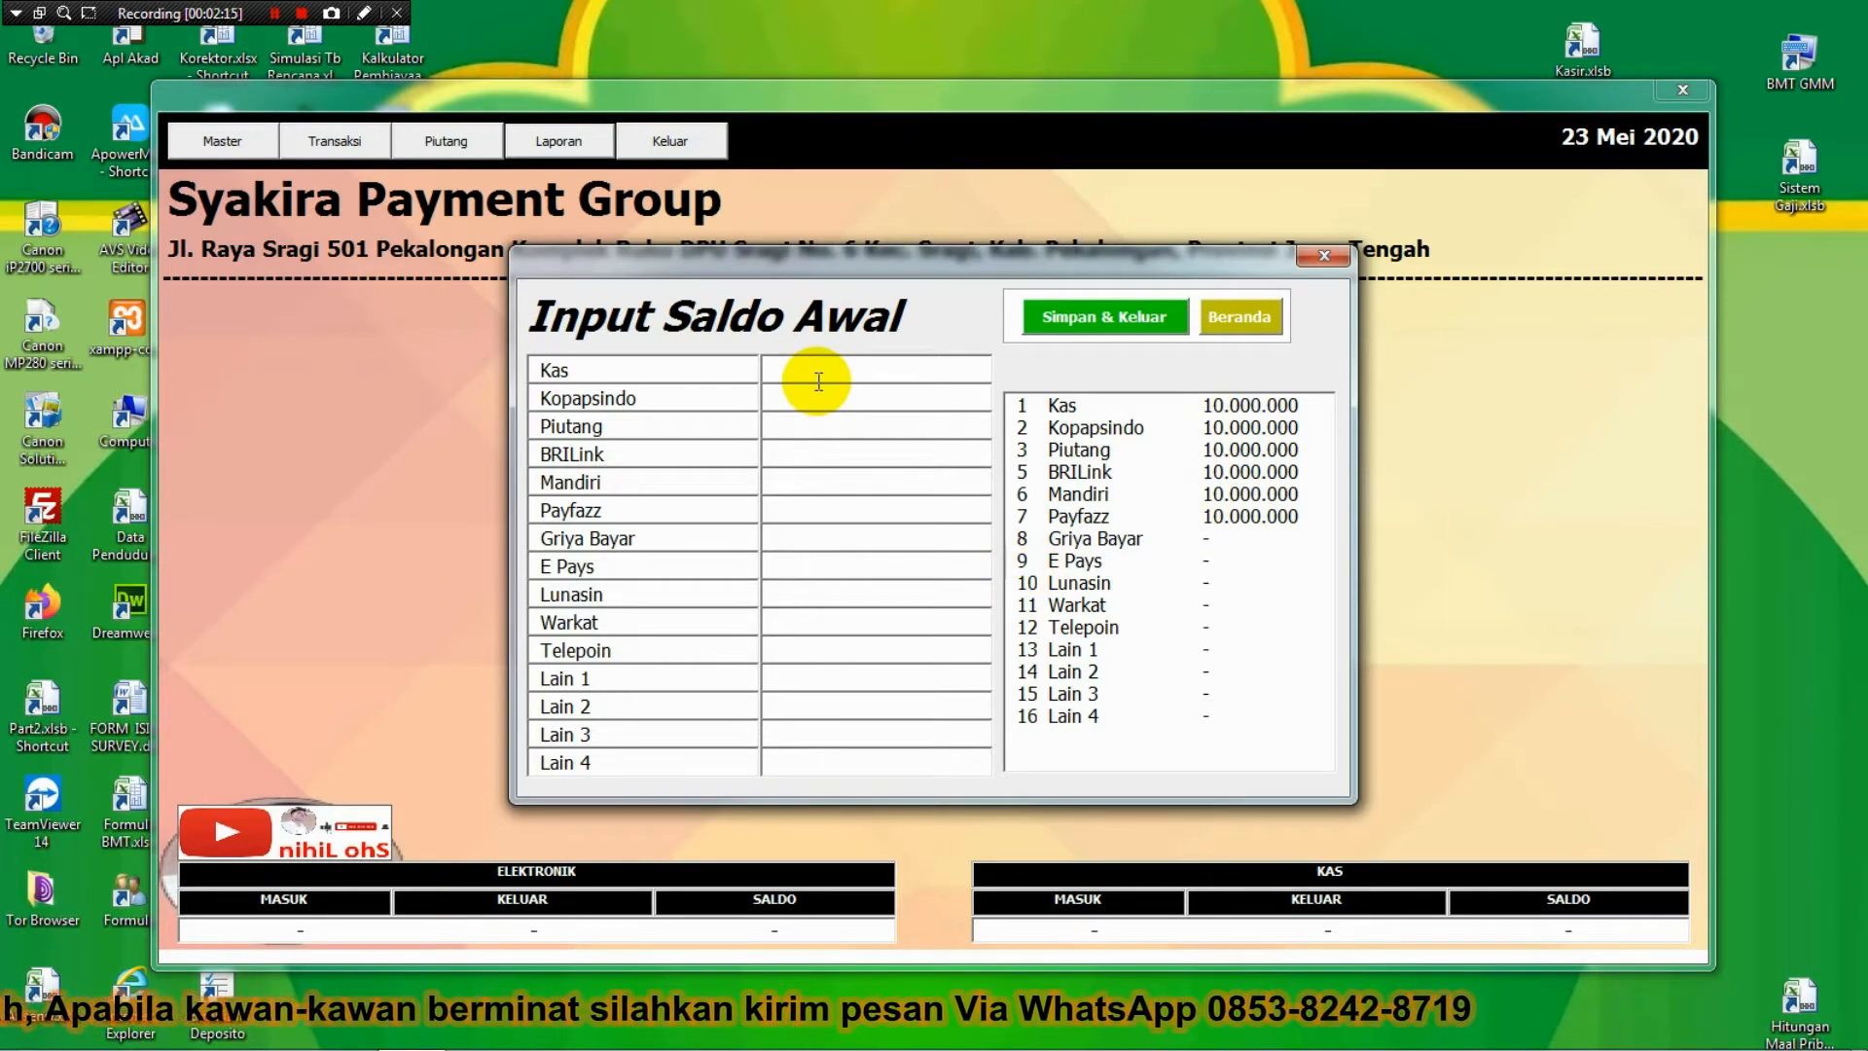
pyautogui.click(1214, 321)
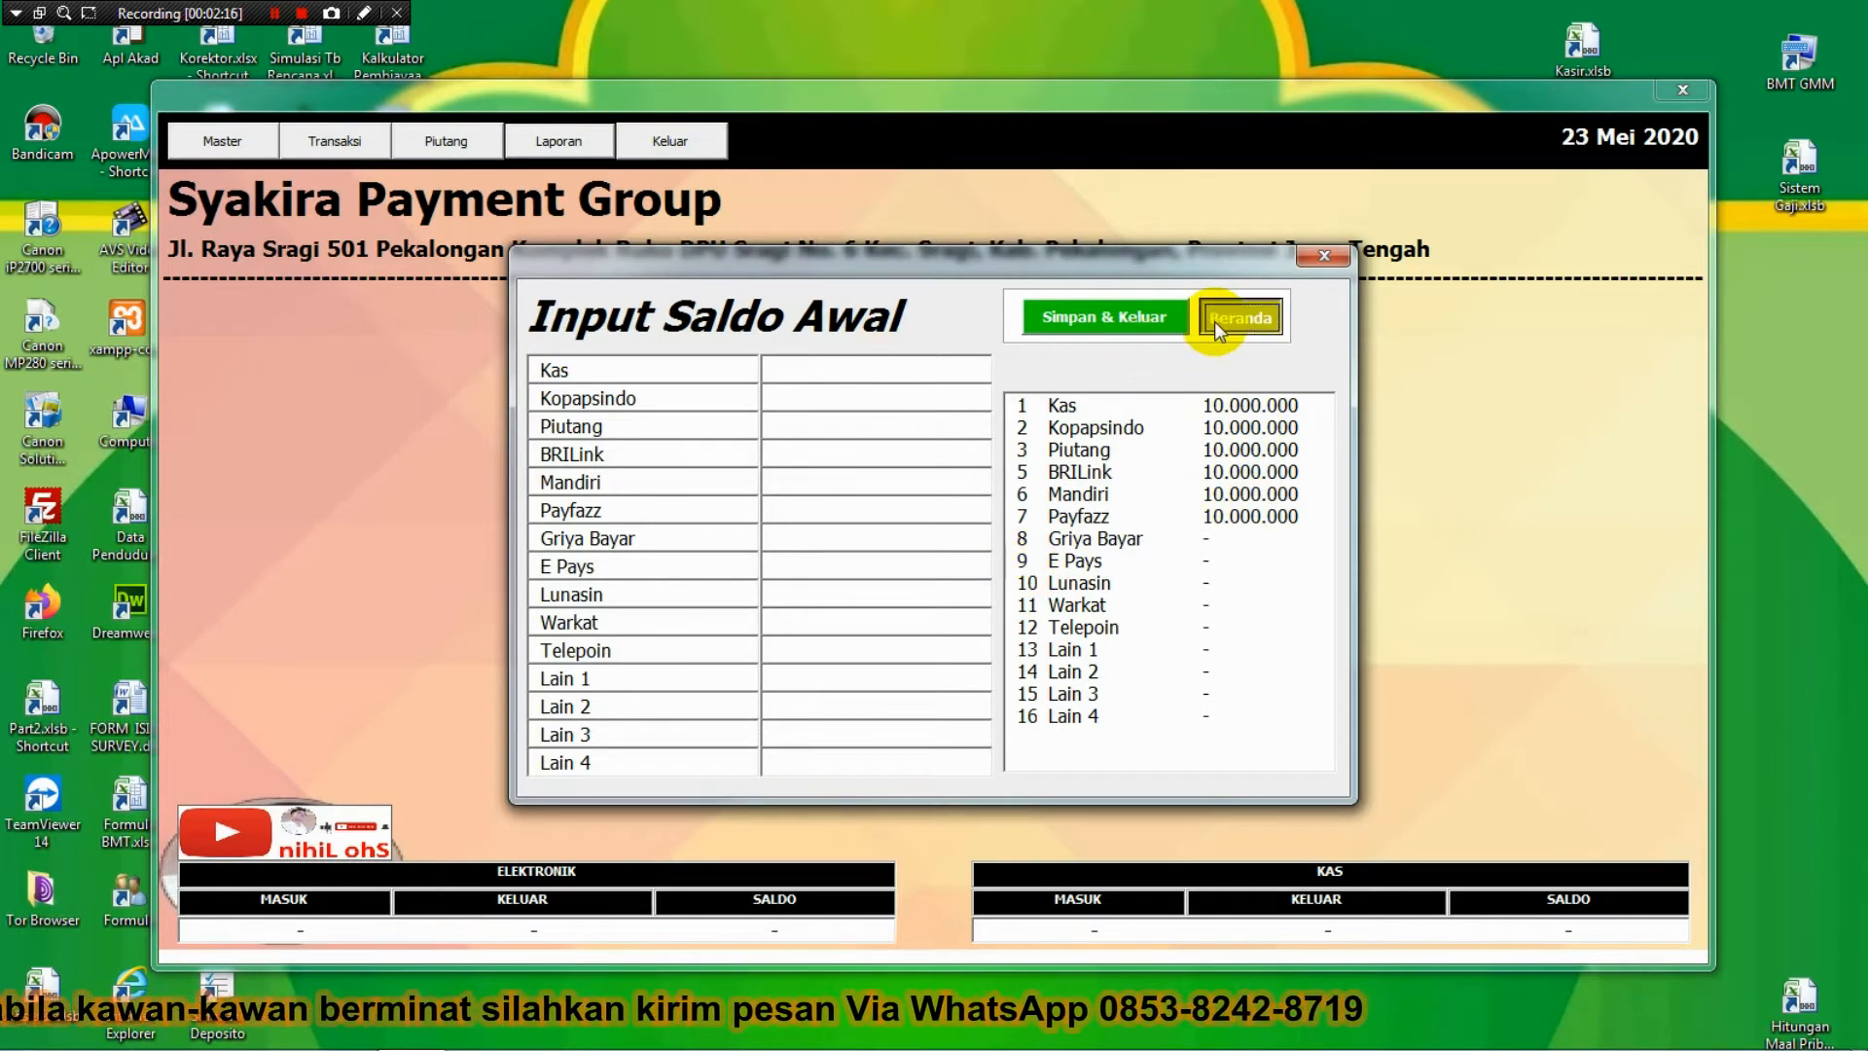
pyautogui.click(239, 138)
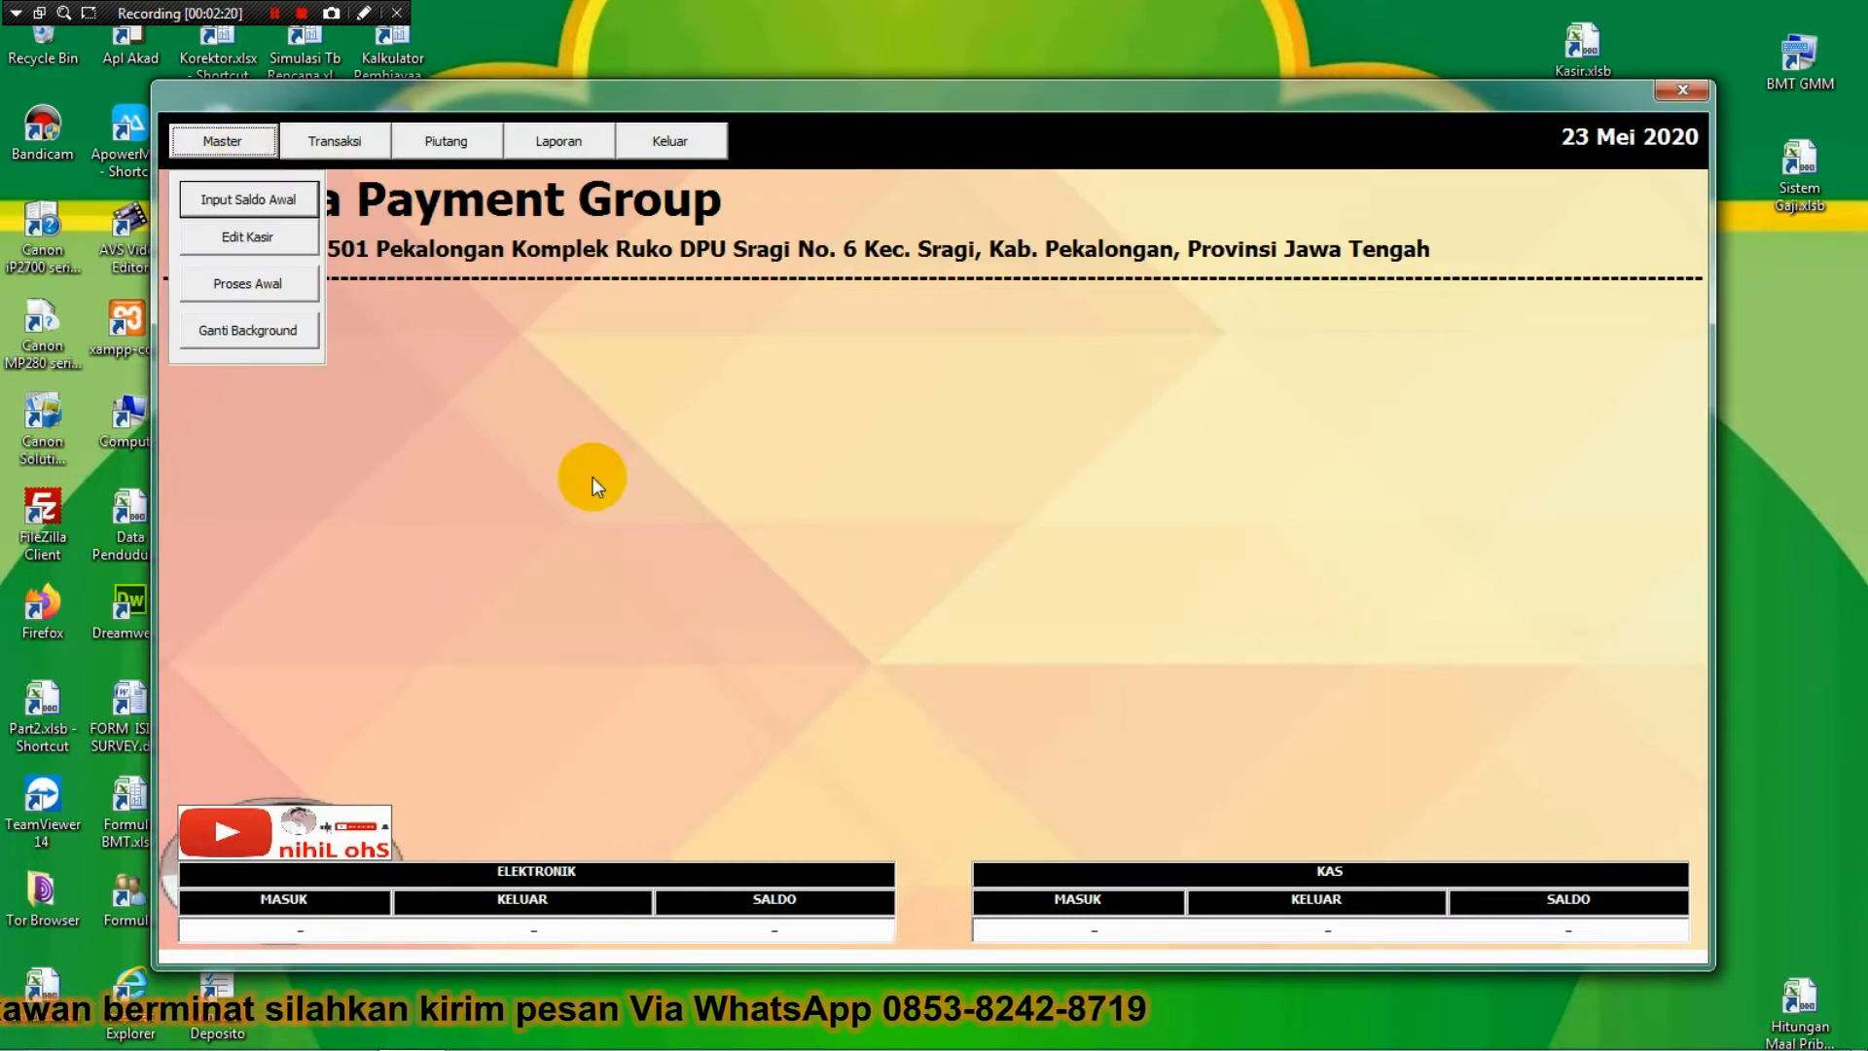
# Start changing the background and browse the images in Local Disk (D:)'s Blog folder.
pyautogui.click(238, 331)
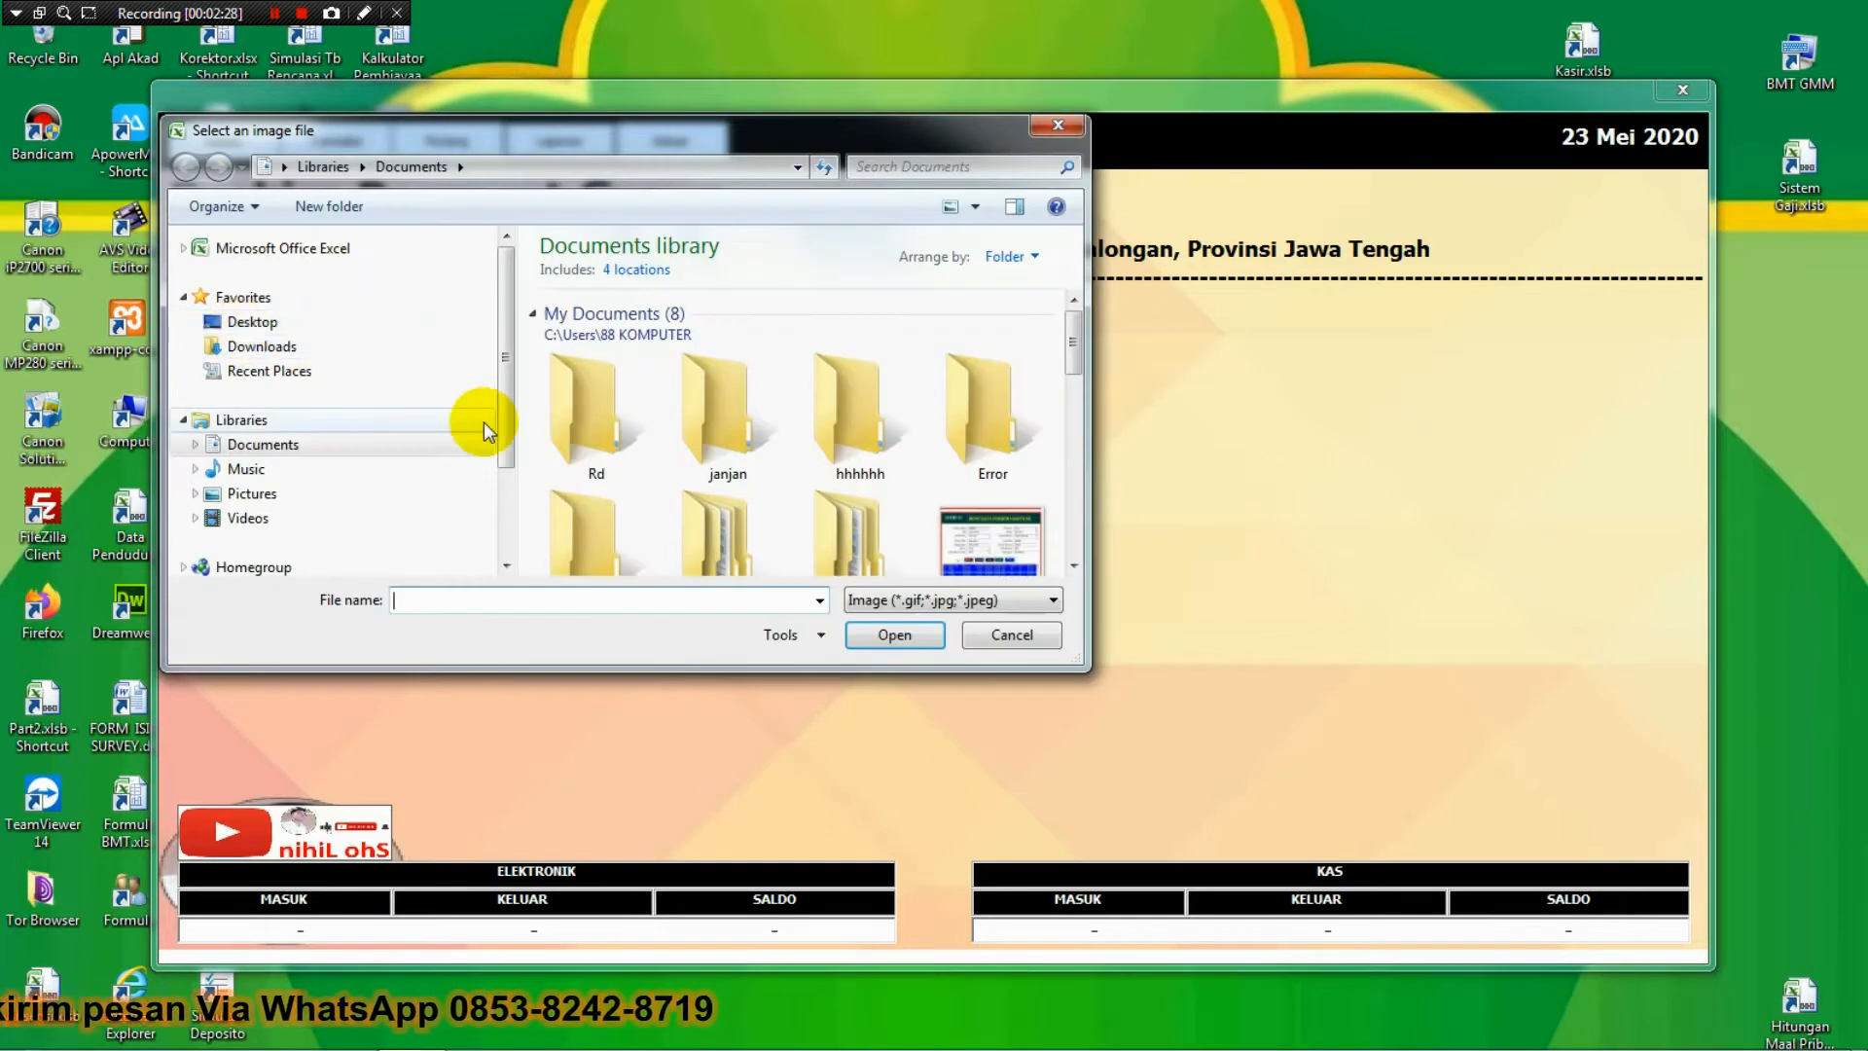
pyautogui.scroll(-3, 512, 504)
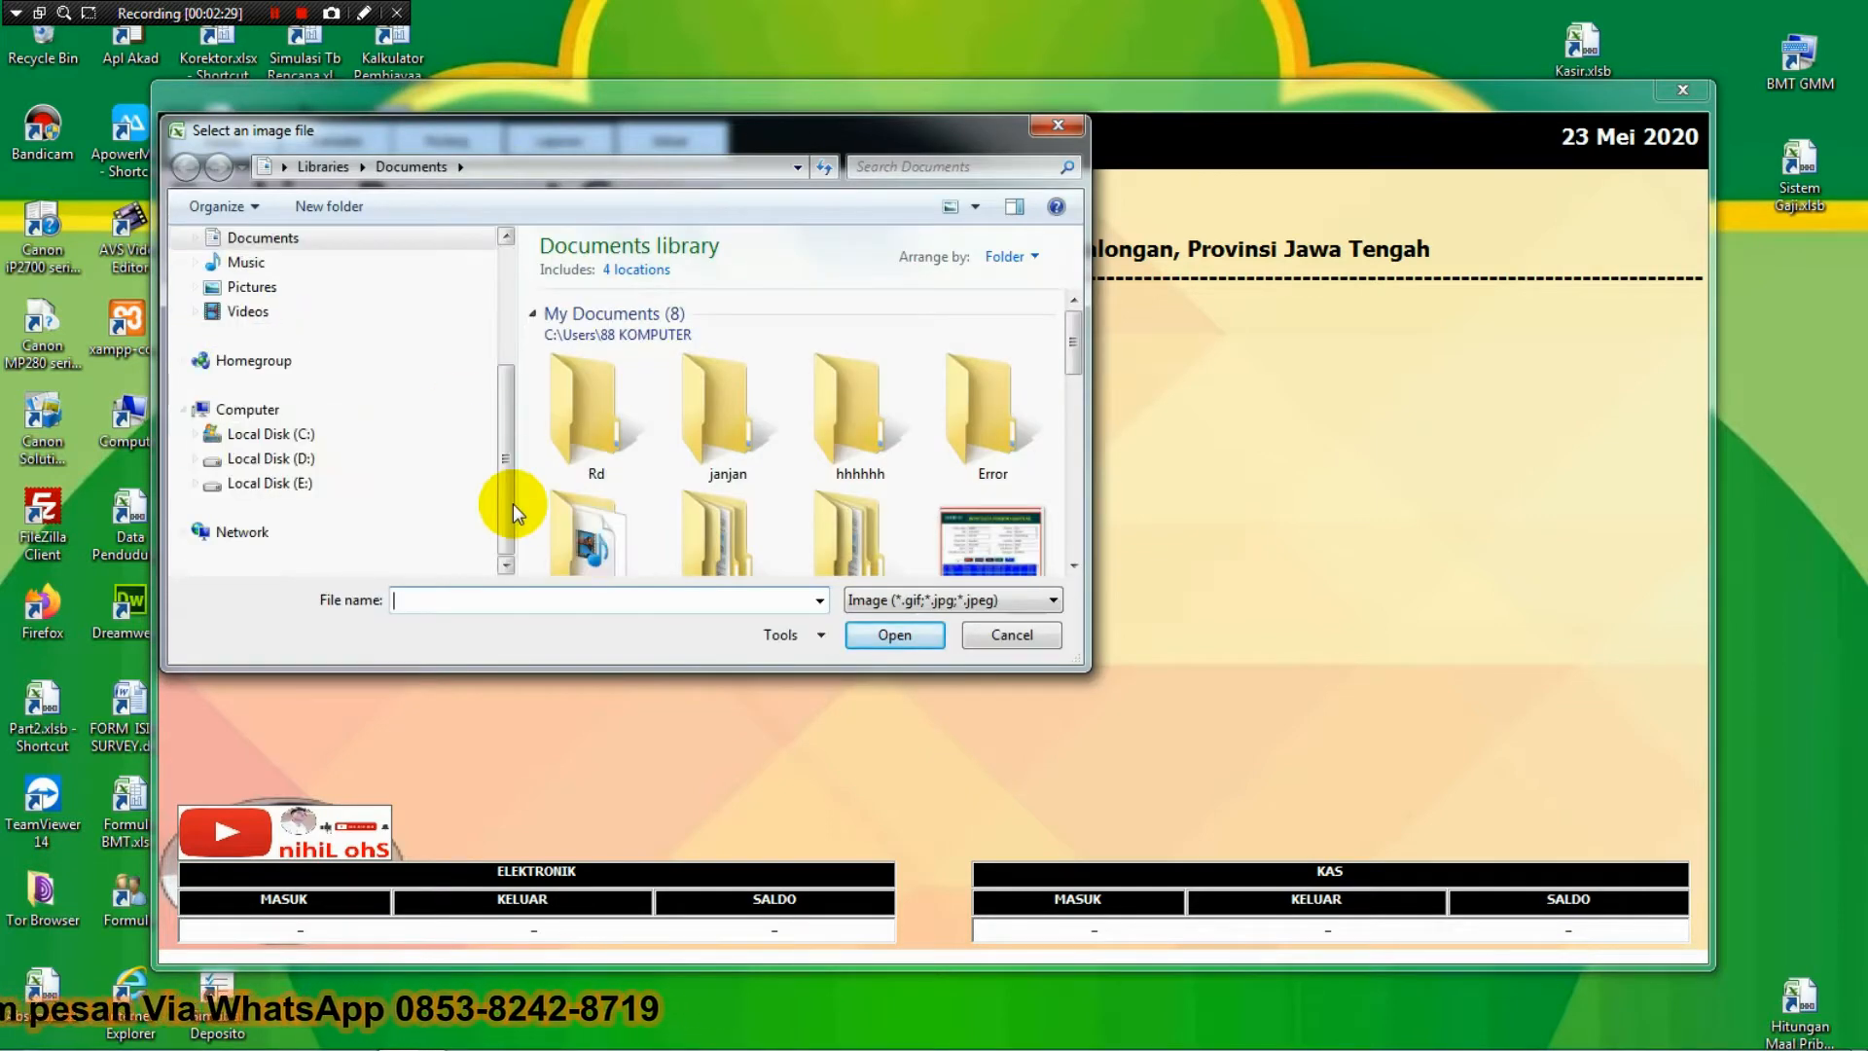
pyautogui.click(309, 457)
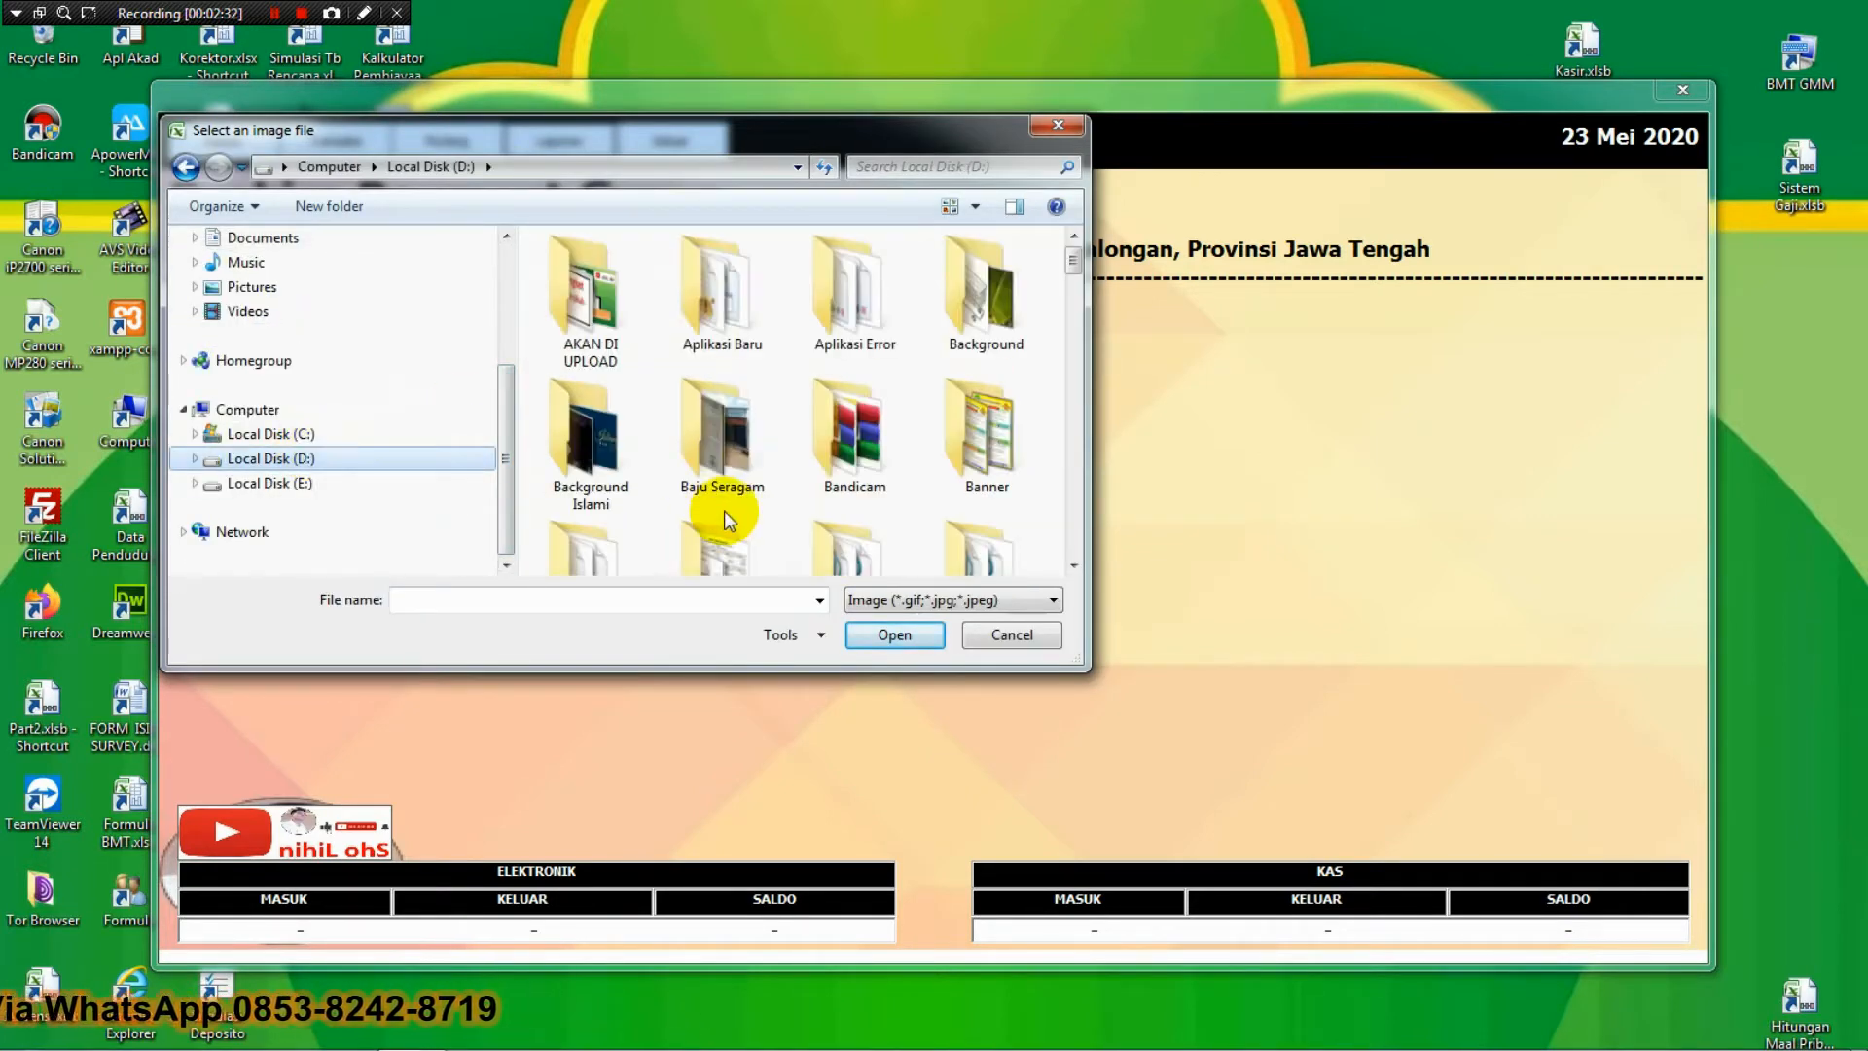
pyautogui.click(728, 537)
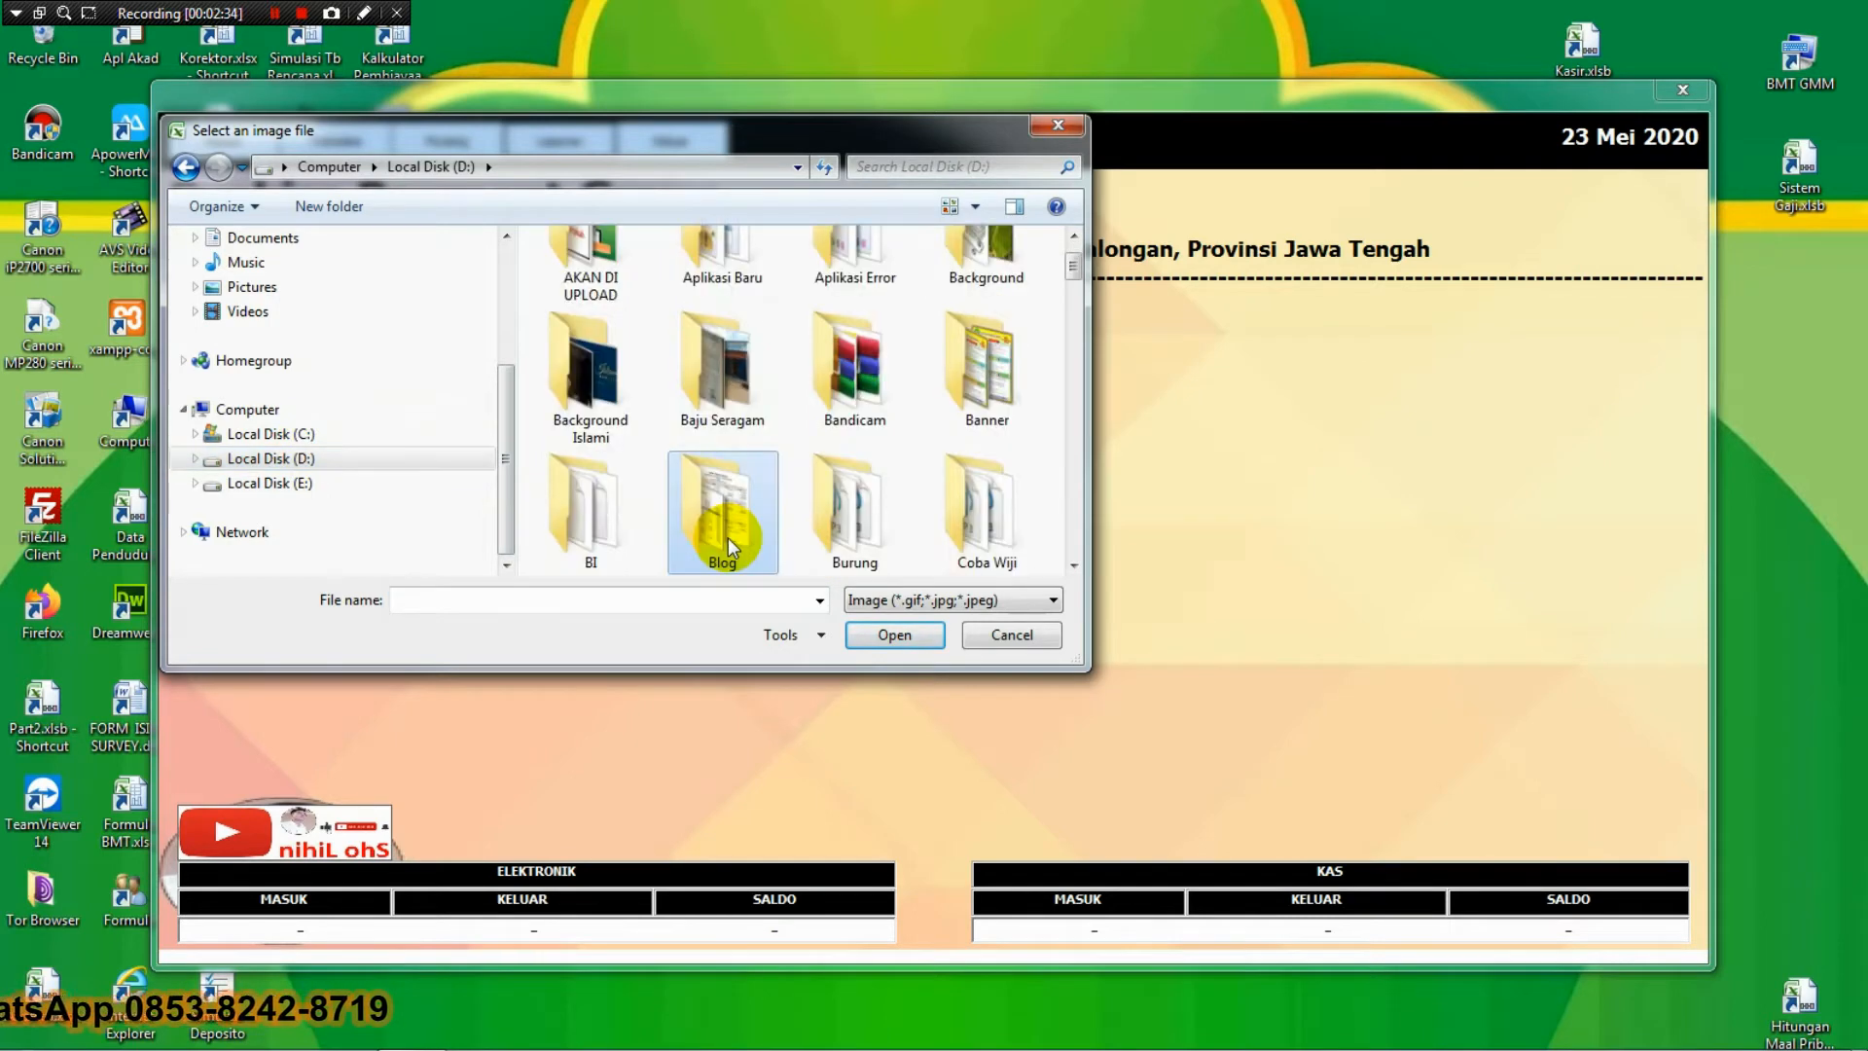
pyautogui.scroll(-8, 728, 537)
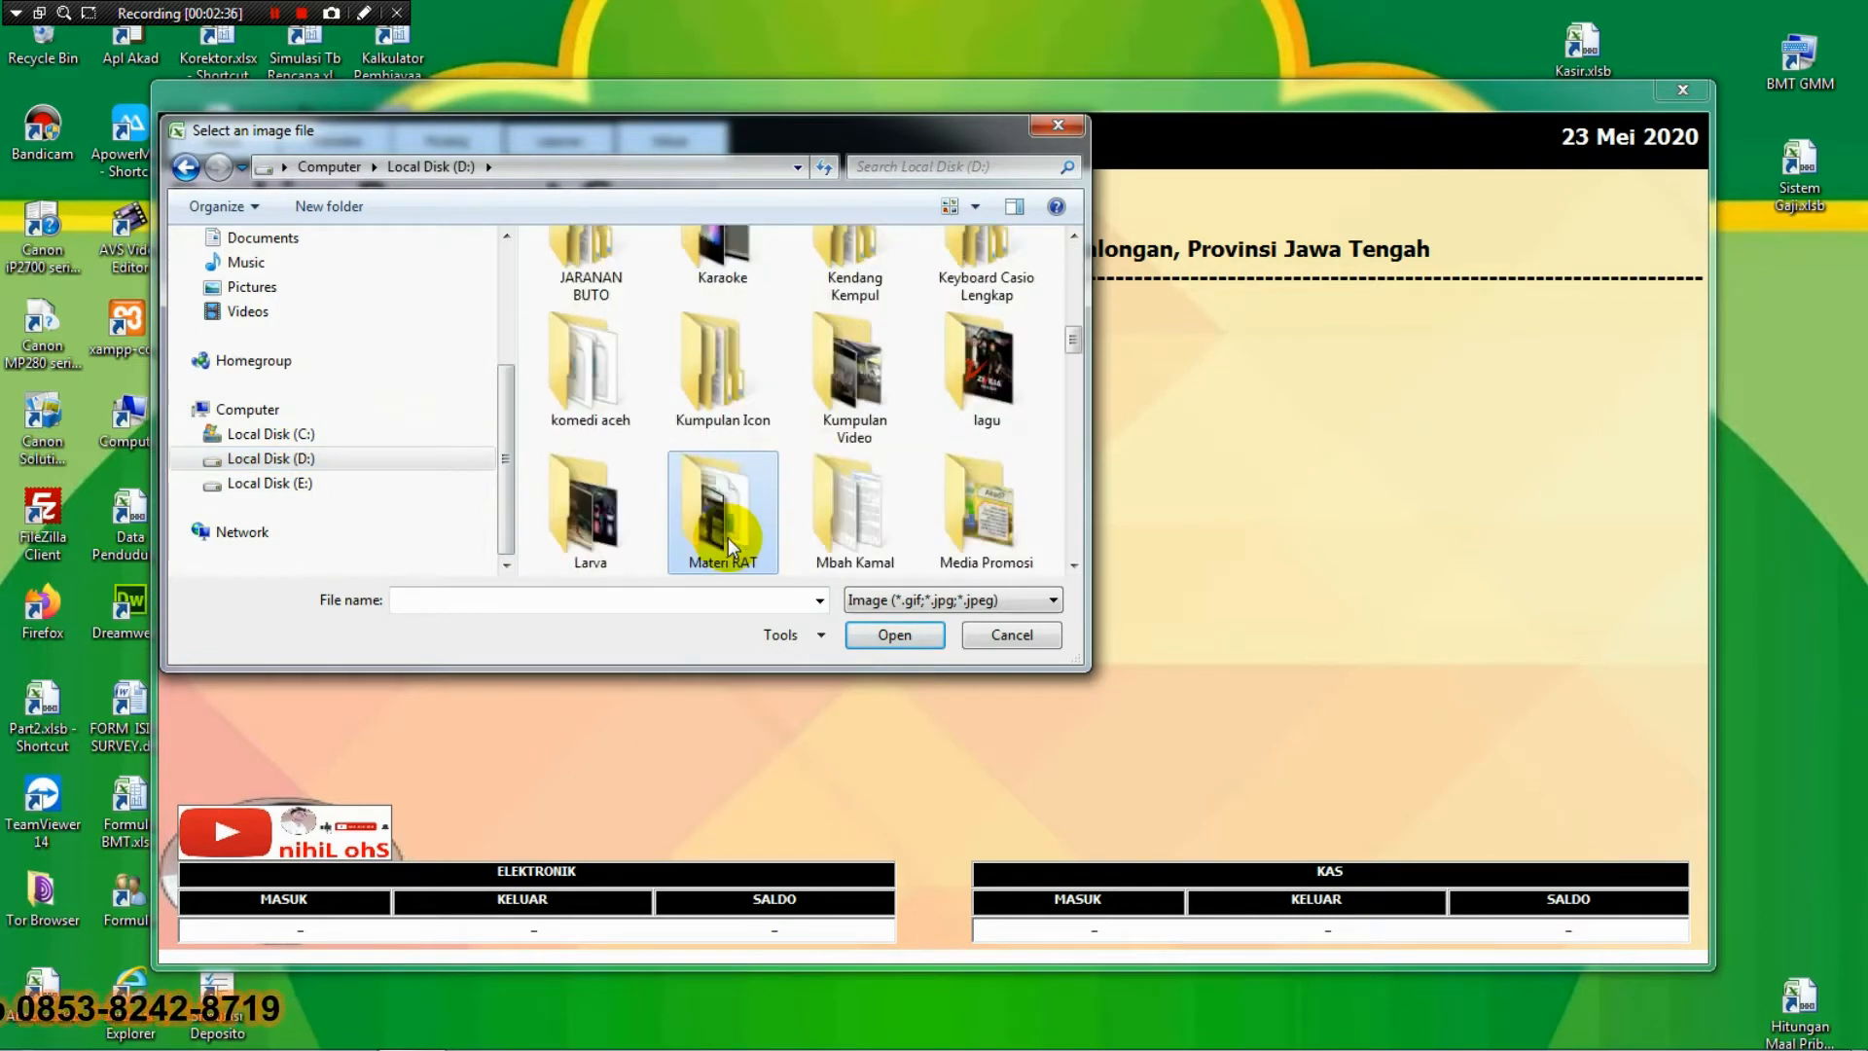
pyautogui.scroll(-5, 727, 537)
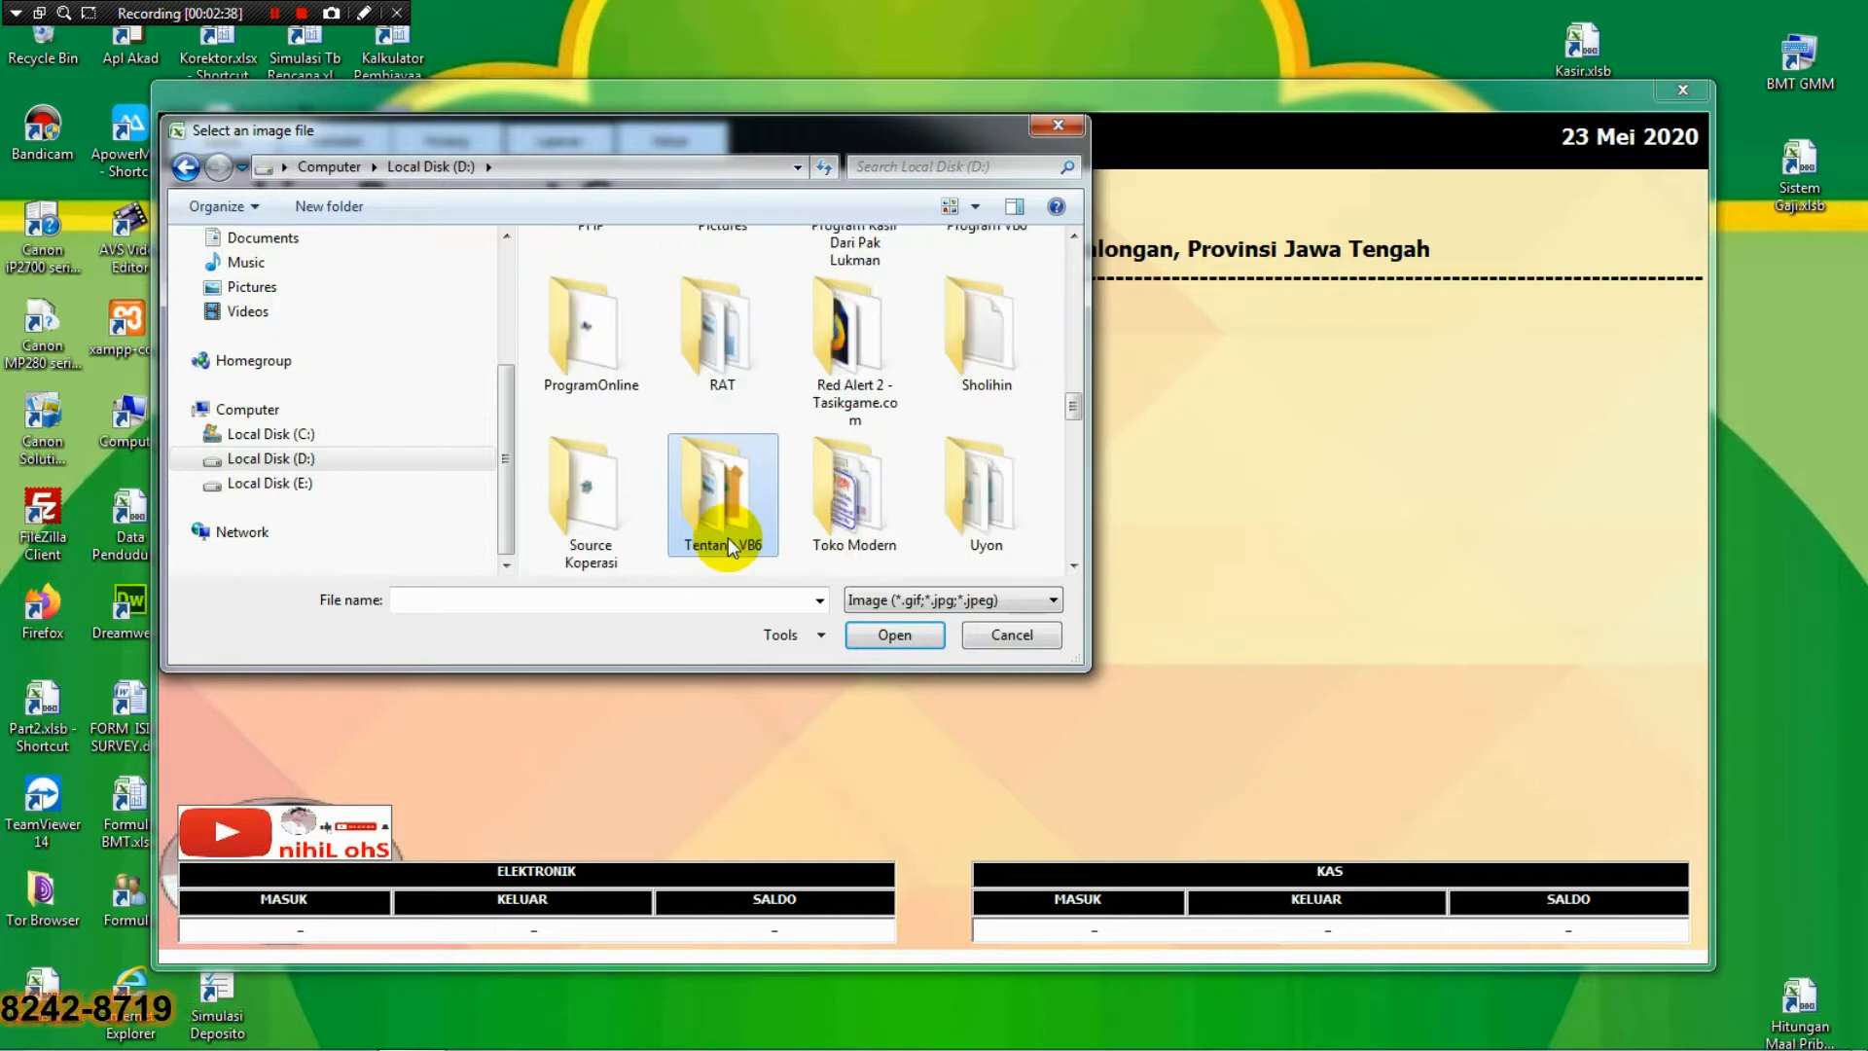
pyautogui.scroll(-1, 728, 537)
pyautogui.scroll(-1, 728, 537)
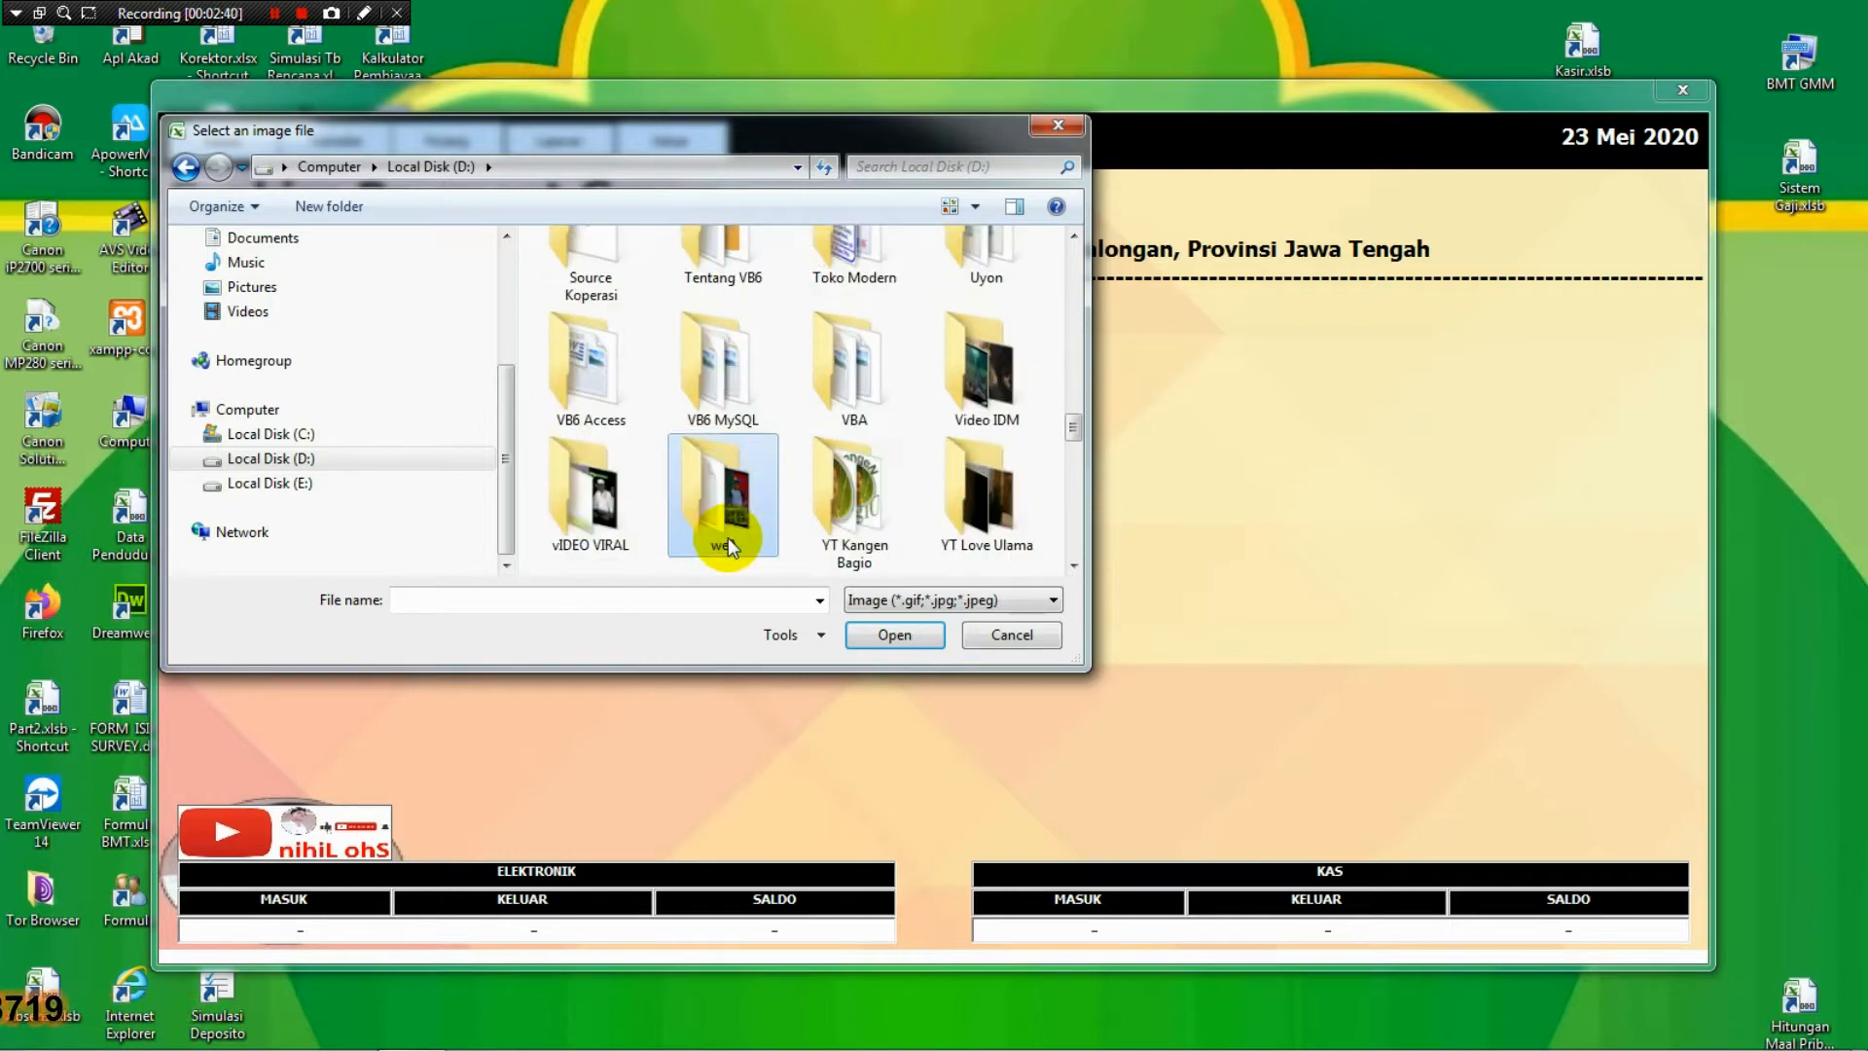
pyautogui.scroll(-1, 728, 538)
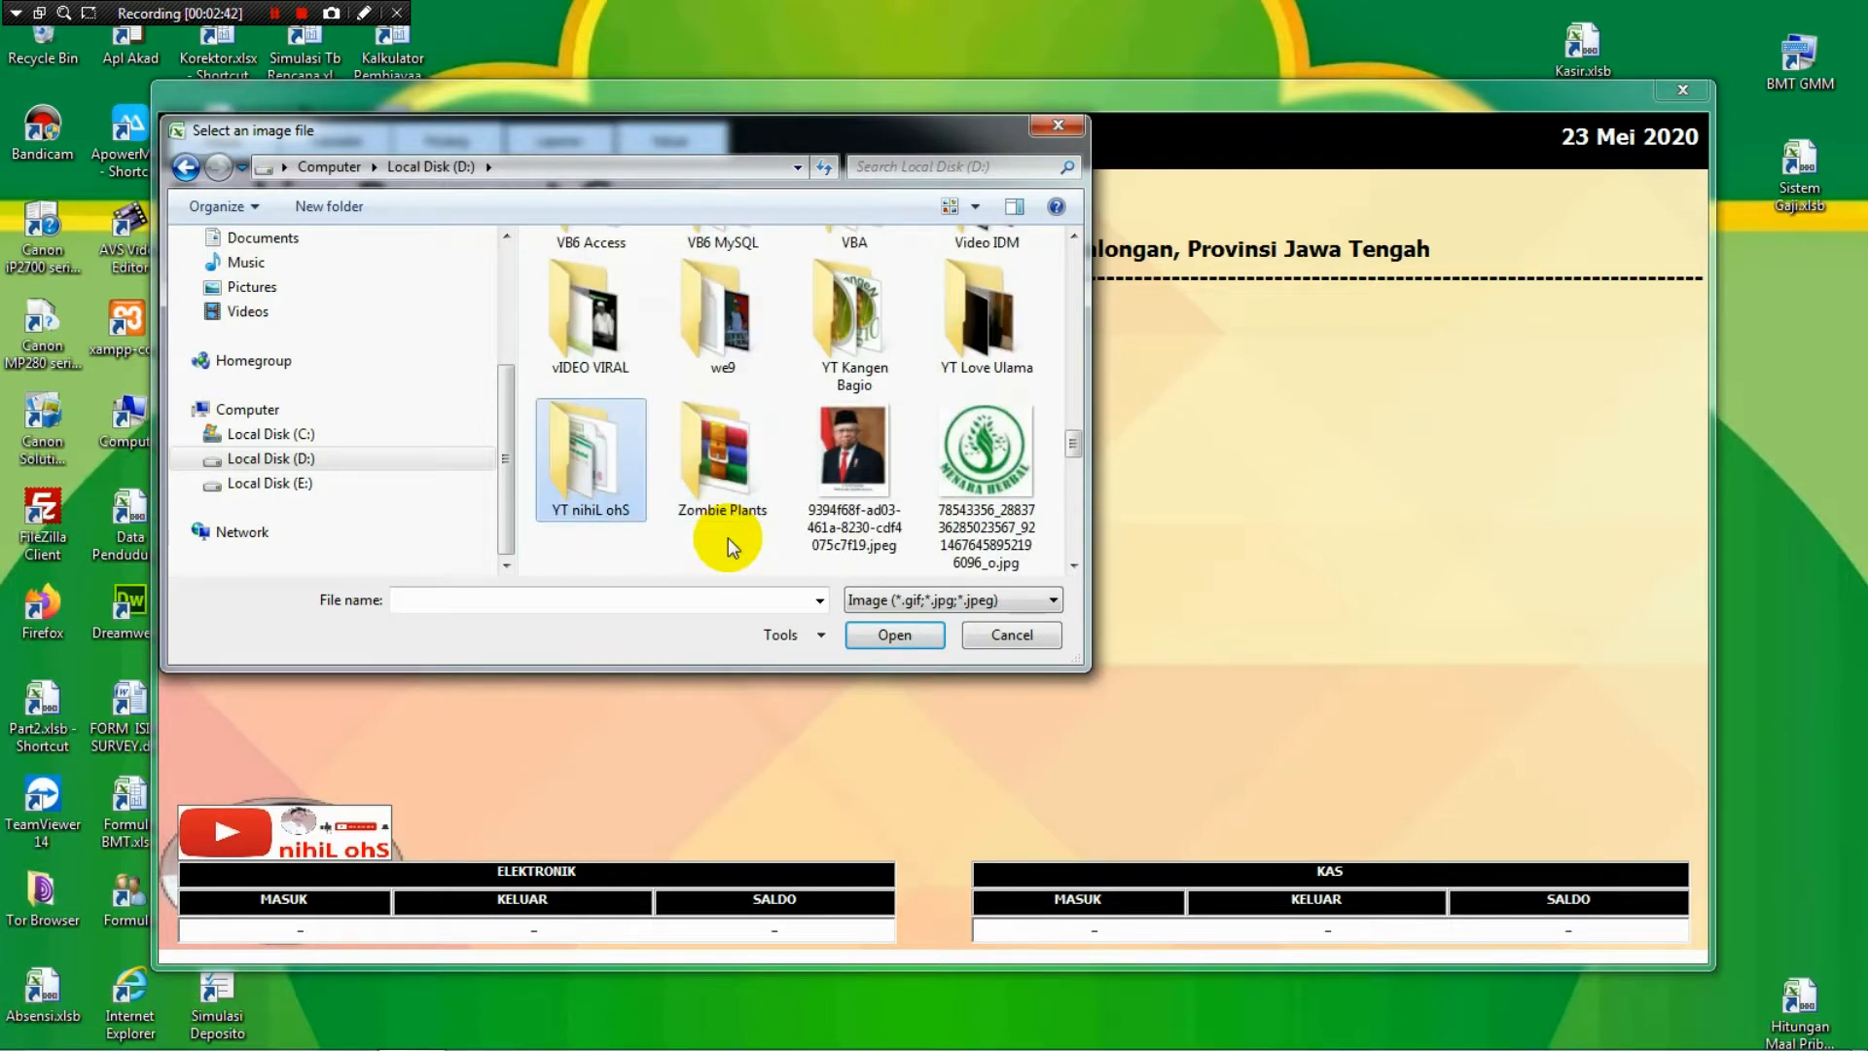
pyautogui.press('Return')
pyautogui.click(729, 540)
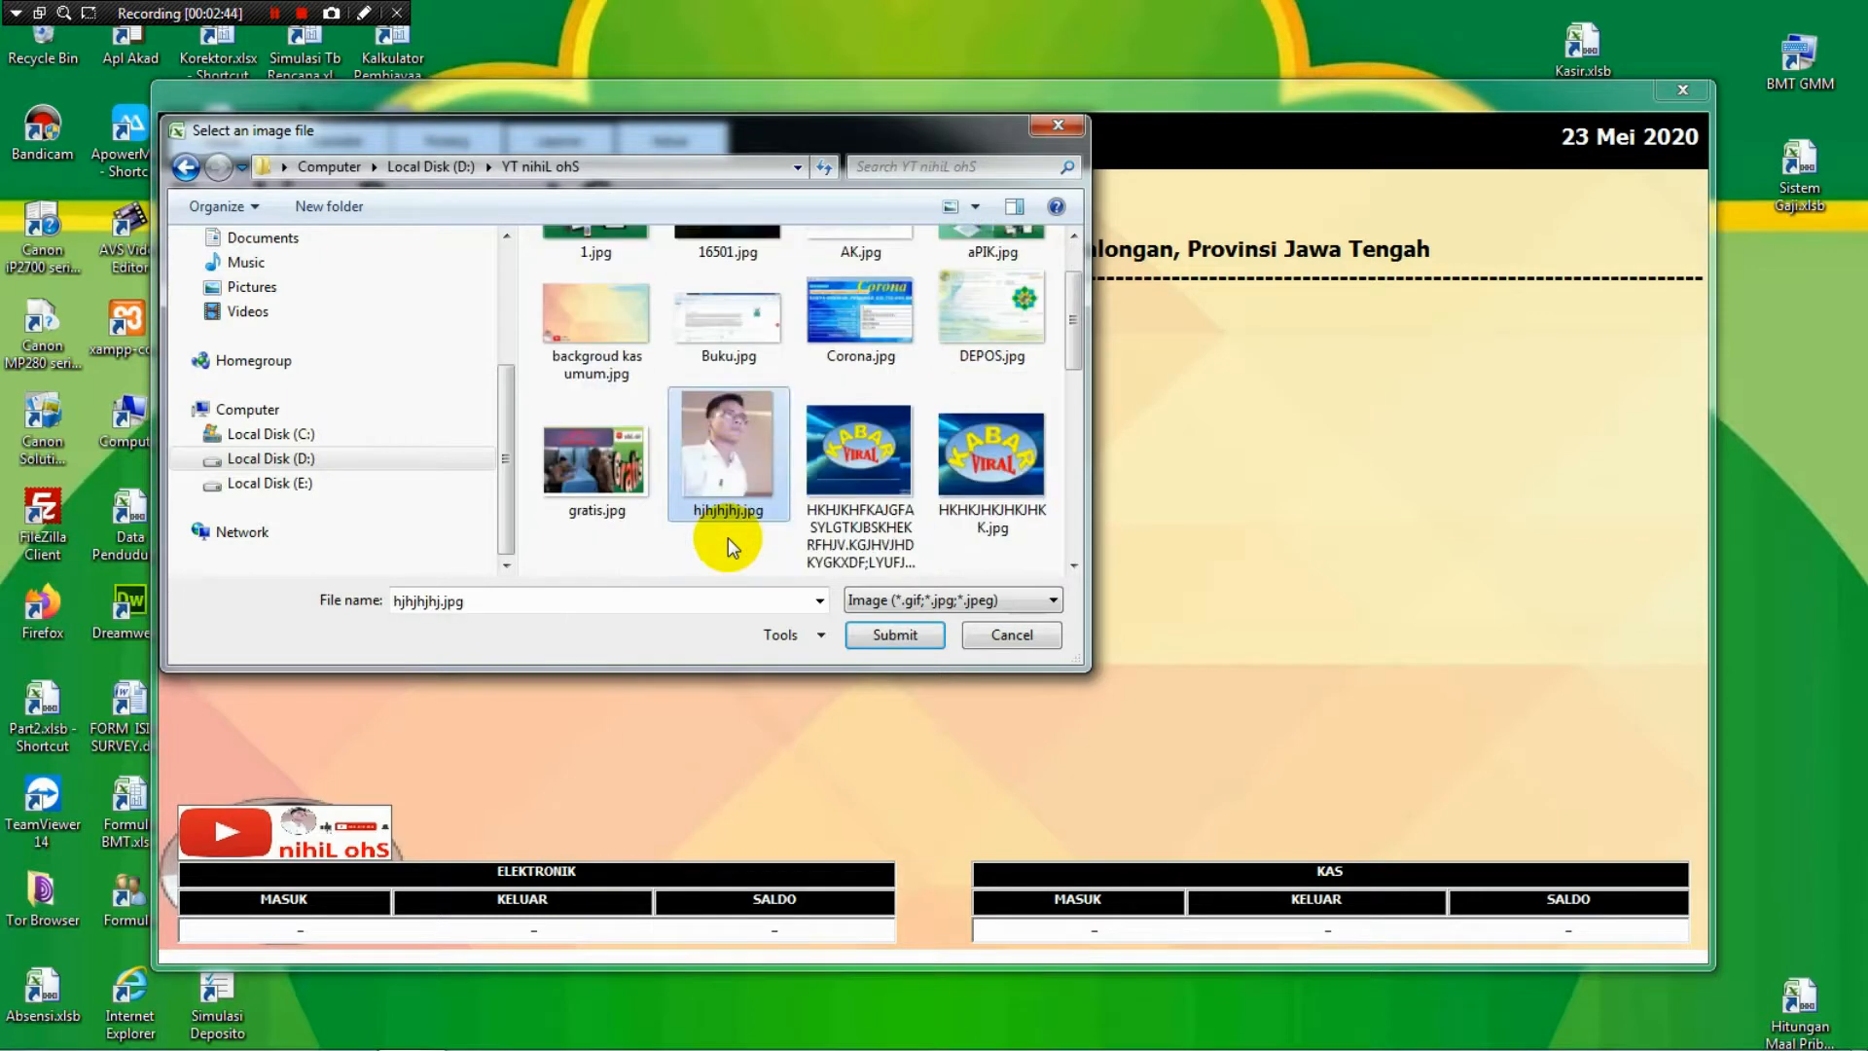
pyautogui.press('Up')
pyautogui.press('Left')
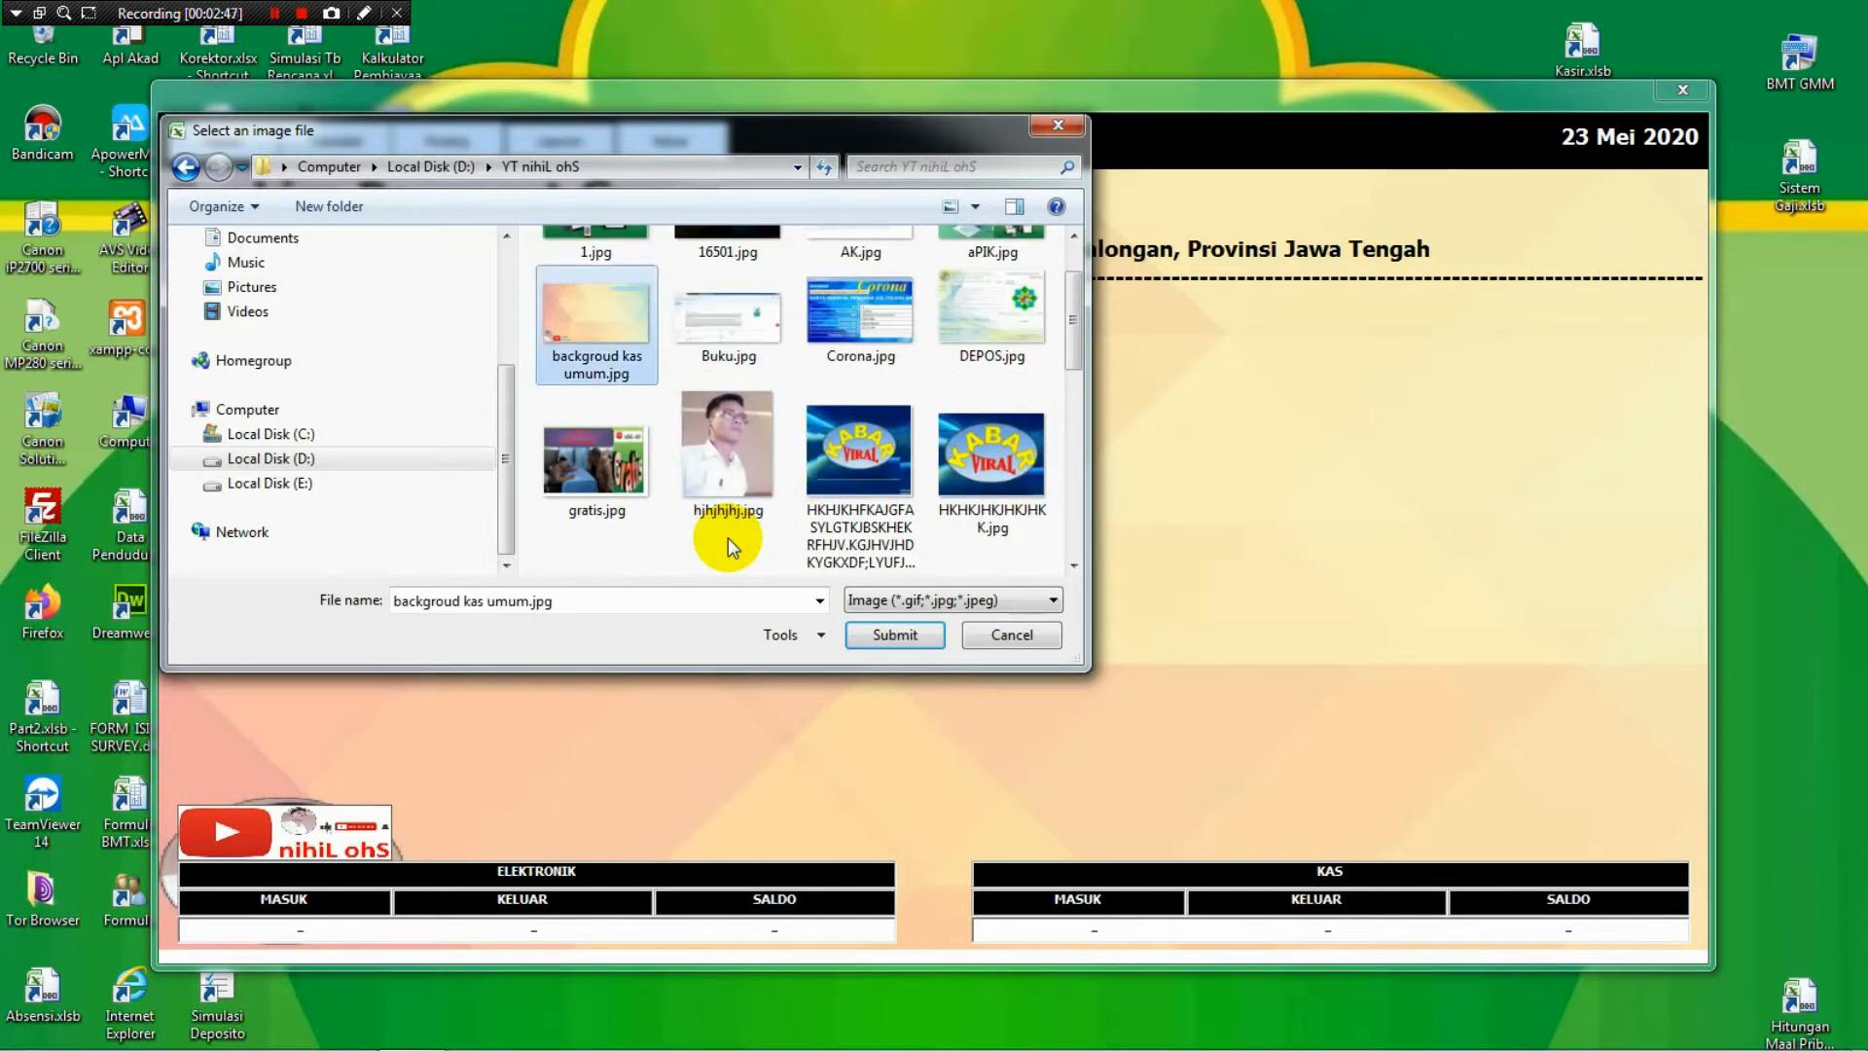
pyautogui.press('Down')
pyautogui.press('Down')
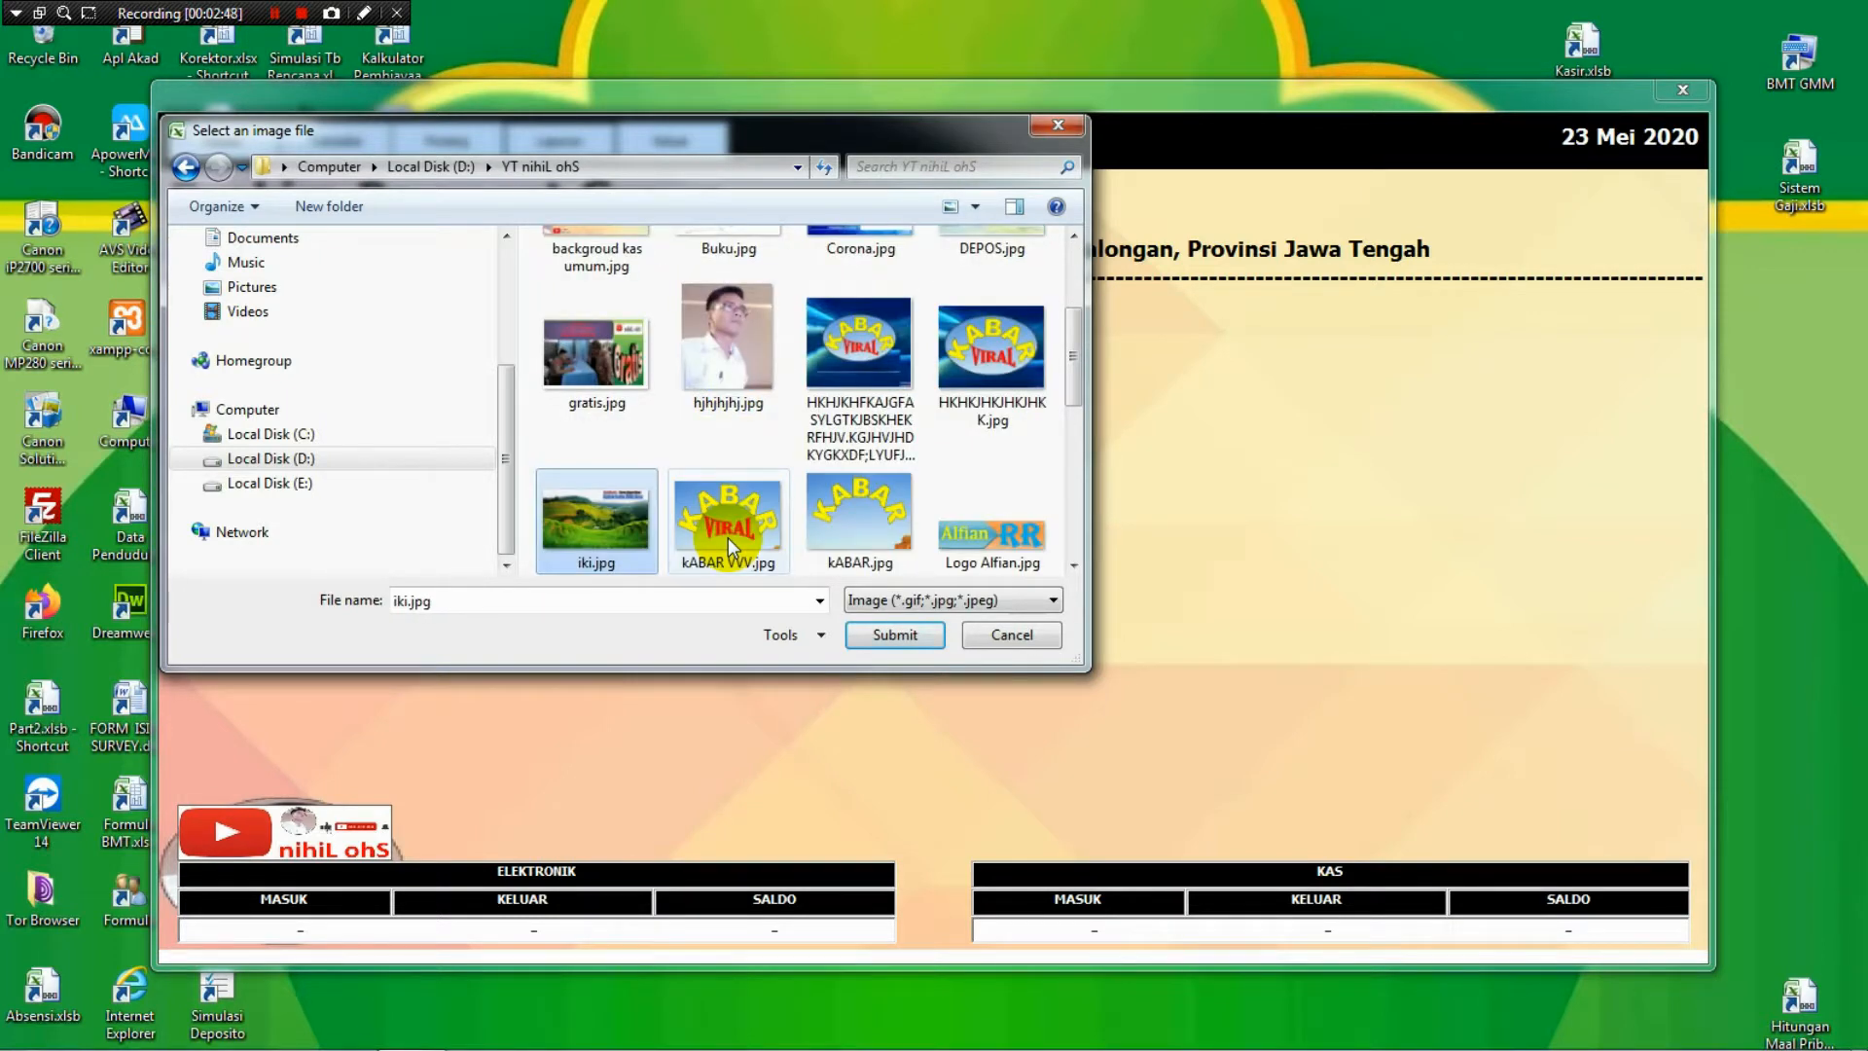
pyautogui.press('Down')
pyautogui.press('Down')
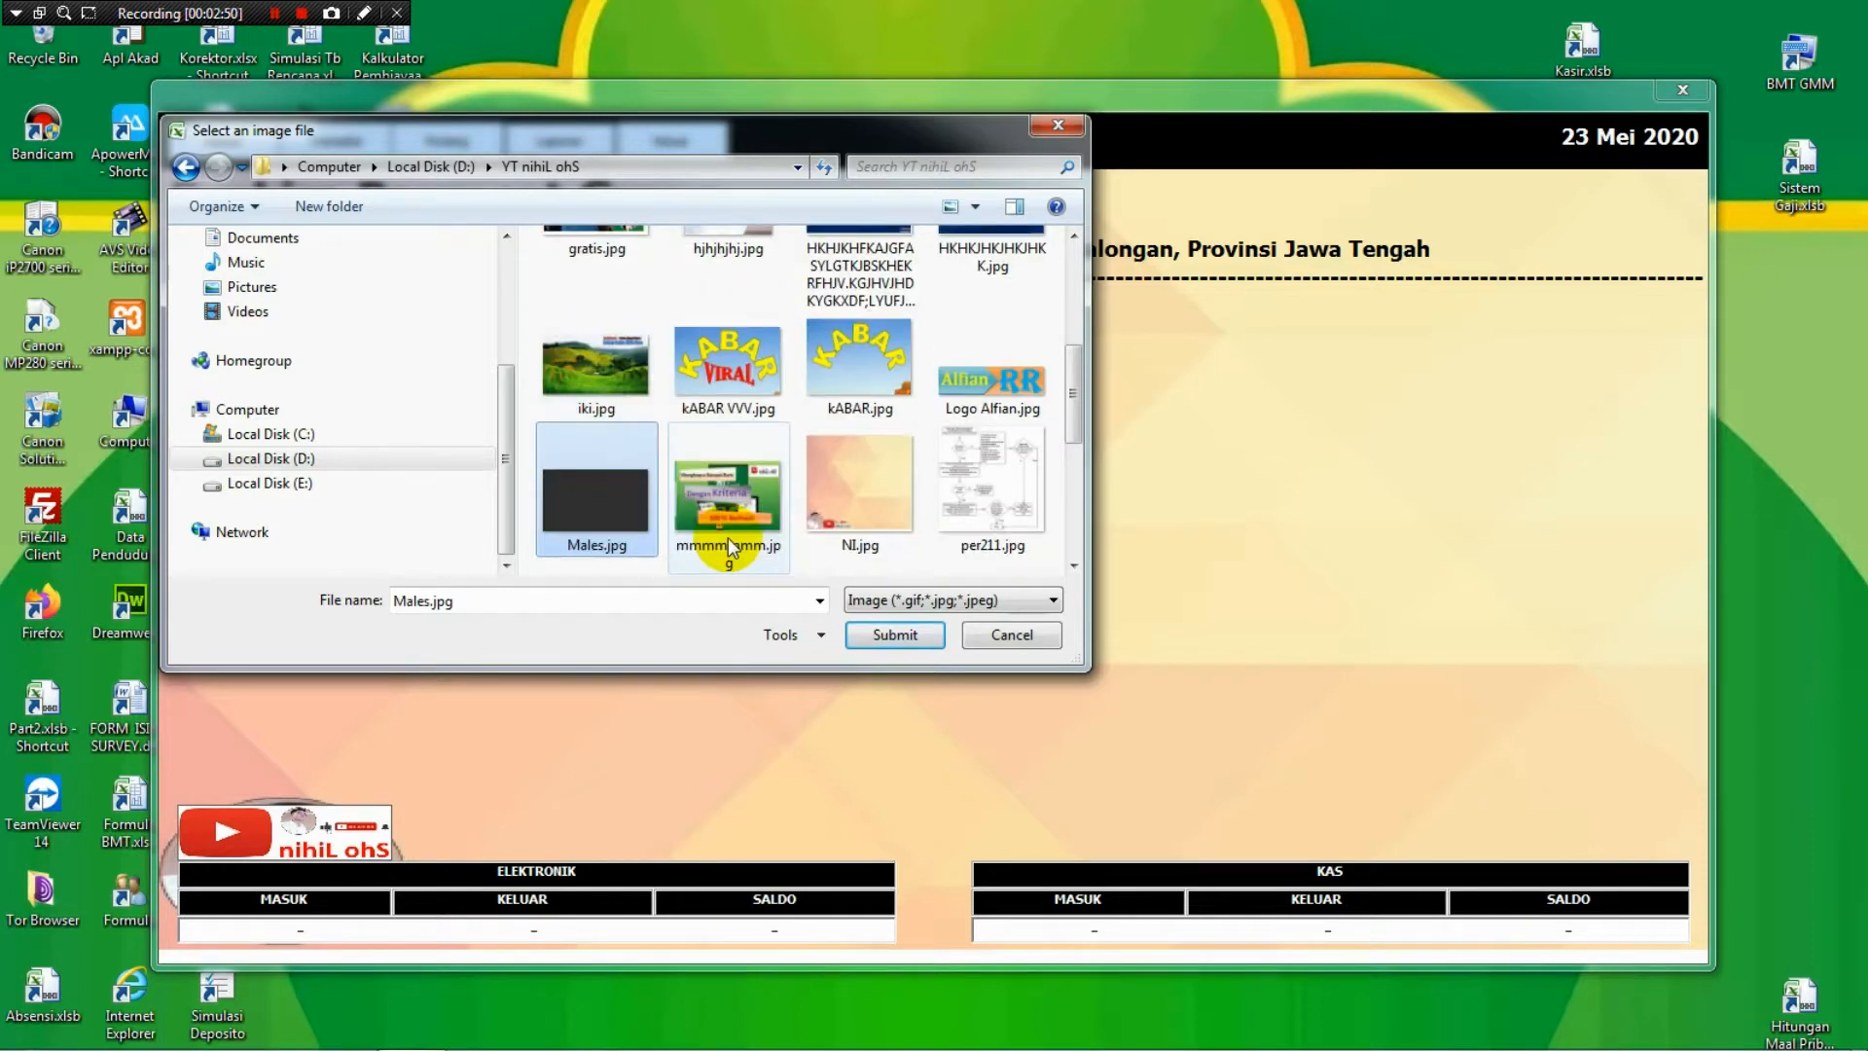
pyautogui.press('Down')
pyautogui.press('Down')
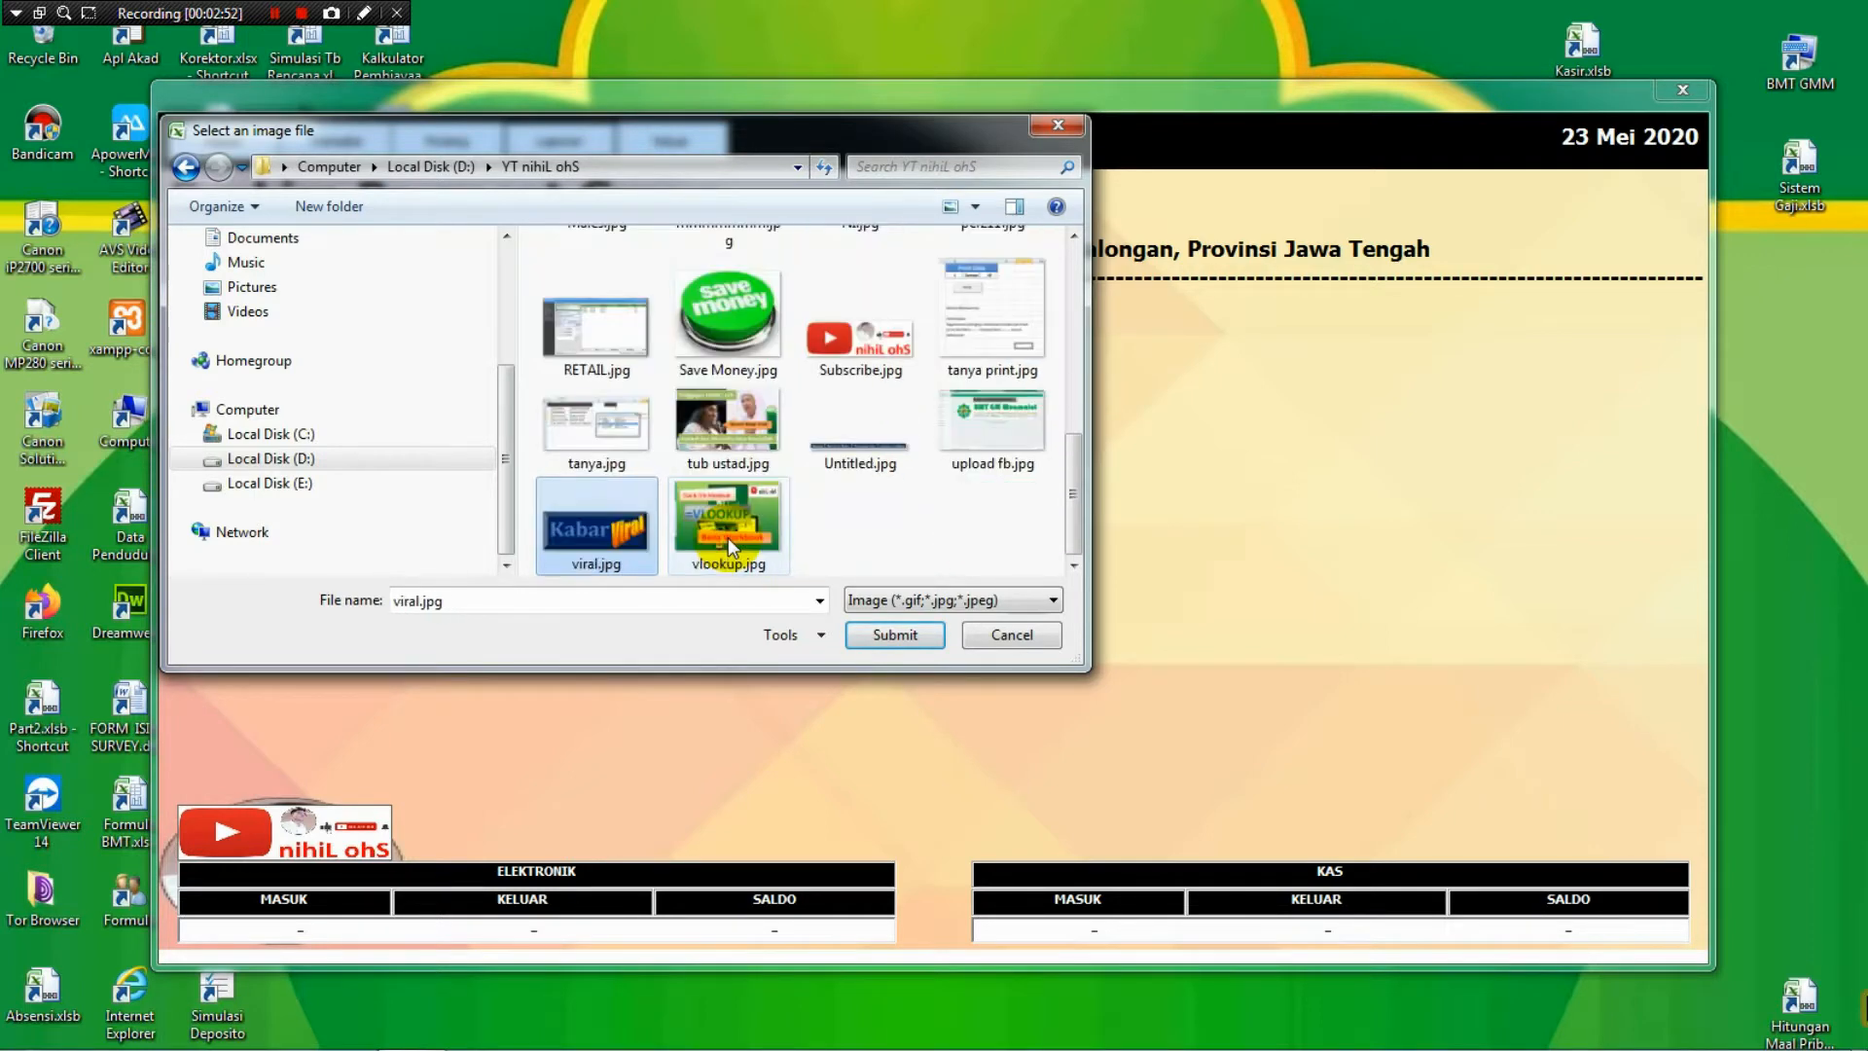
pyautogui.press('Up')
pyautogui.press('Up')
pyautogui.press('Up')
pyautogui.press('Up')
pyautogui.press('Up')
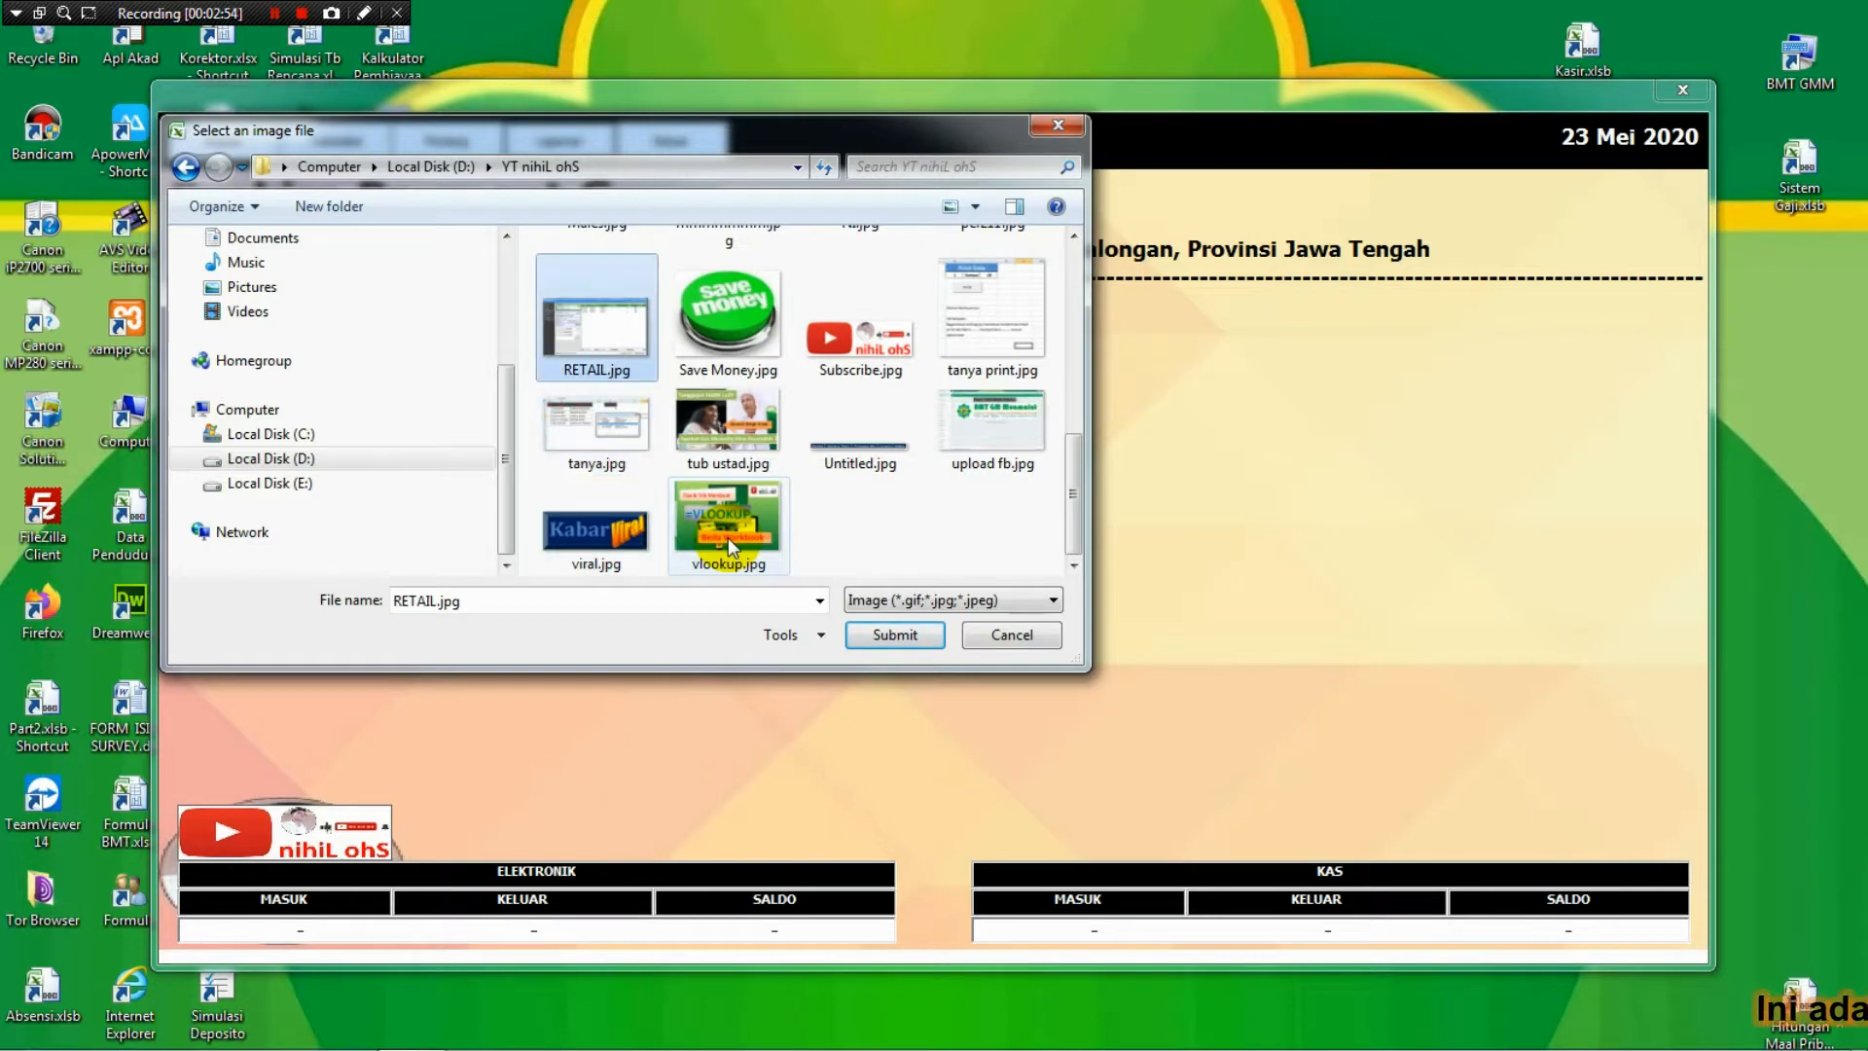
pyautogui.press('Up')
pyautogui.press('Up')
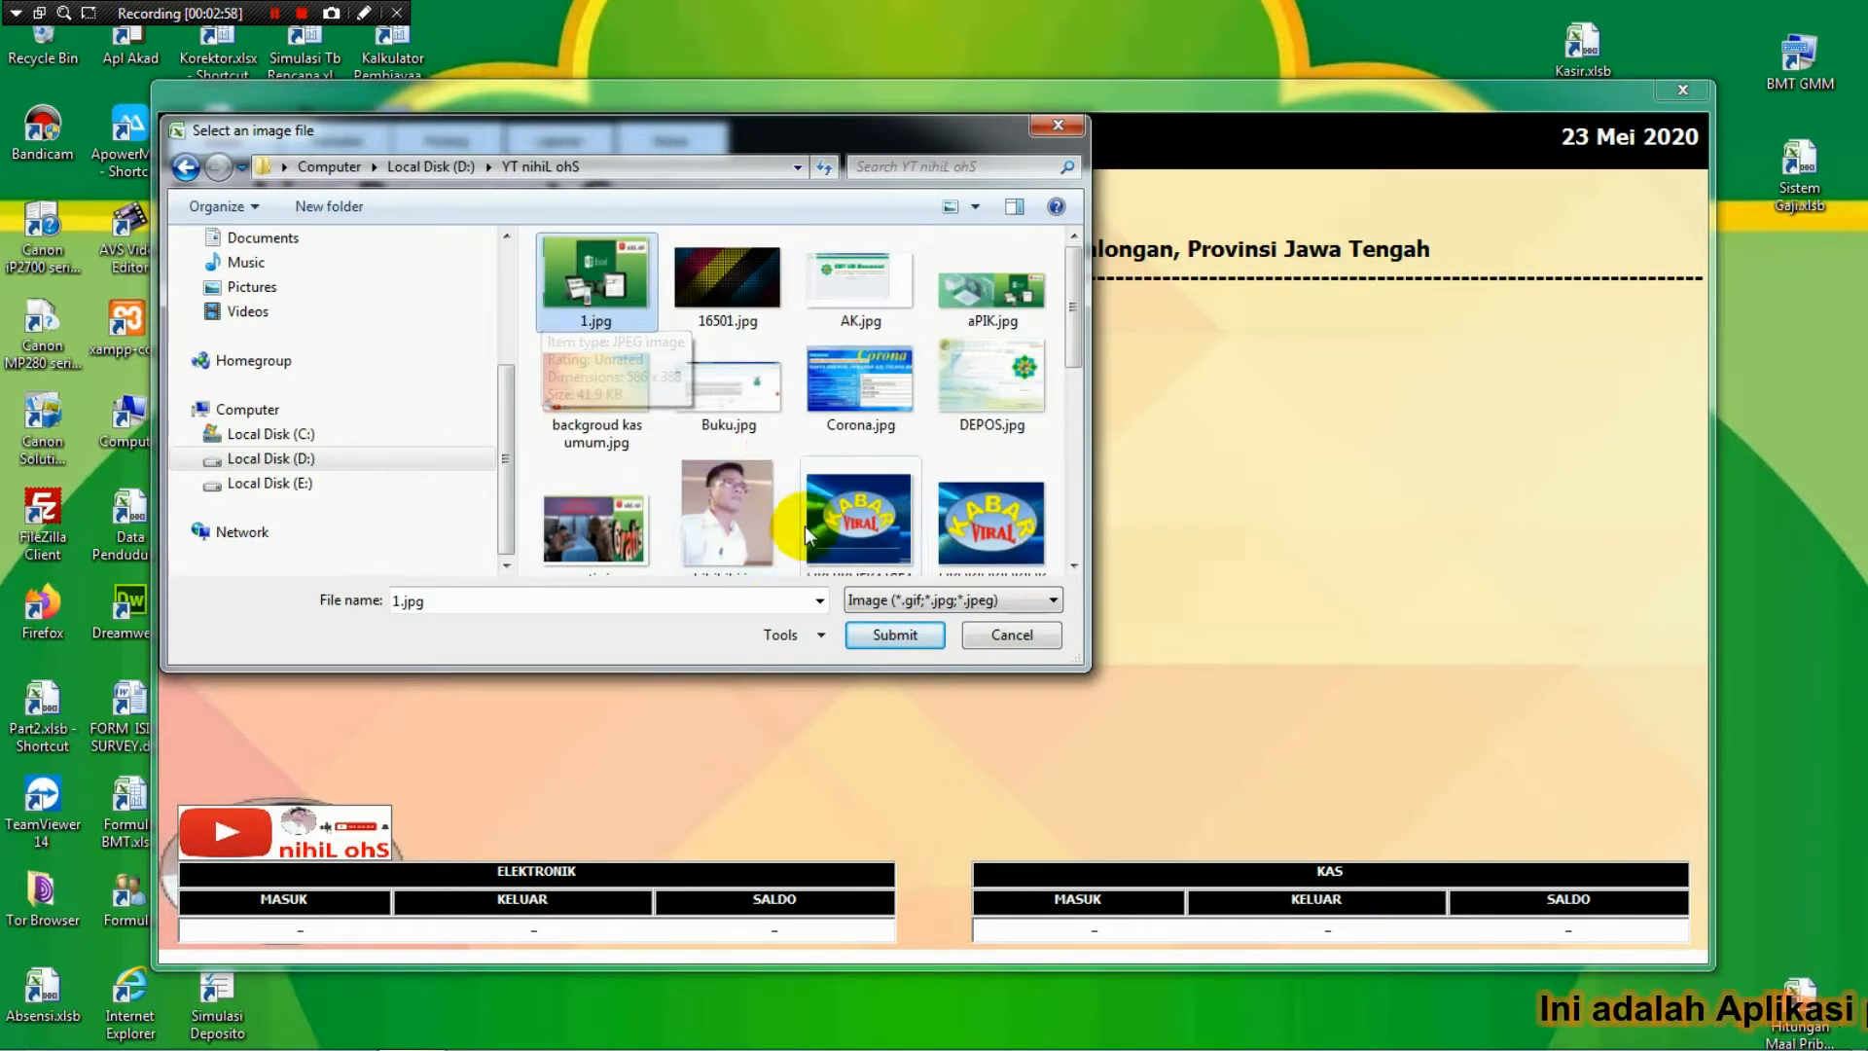
# Browse the images on drive E: and apply BRILink.jpg as the window background.
pyautogui.click(342, 483)
pyautogui.click(724, 471)
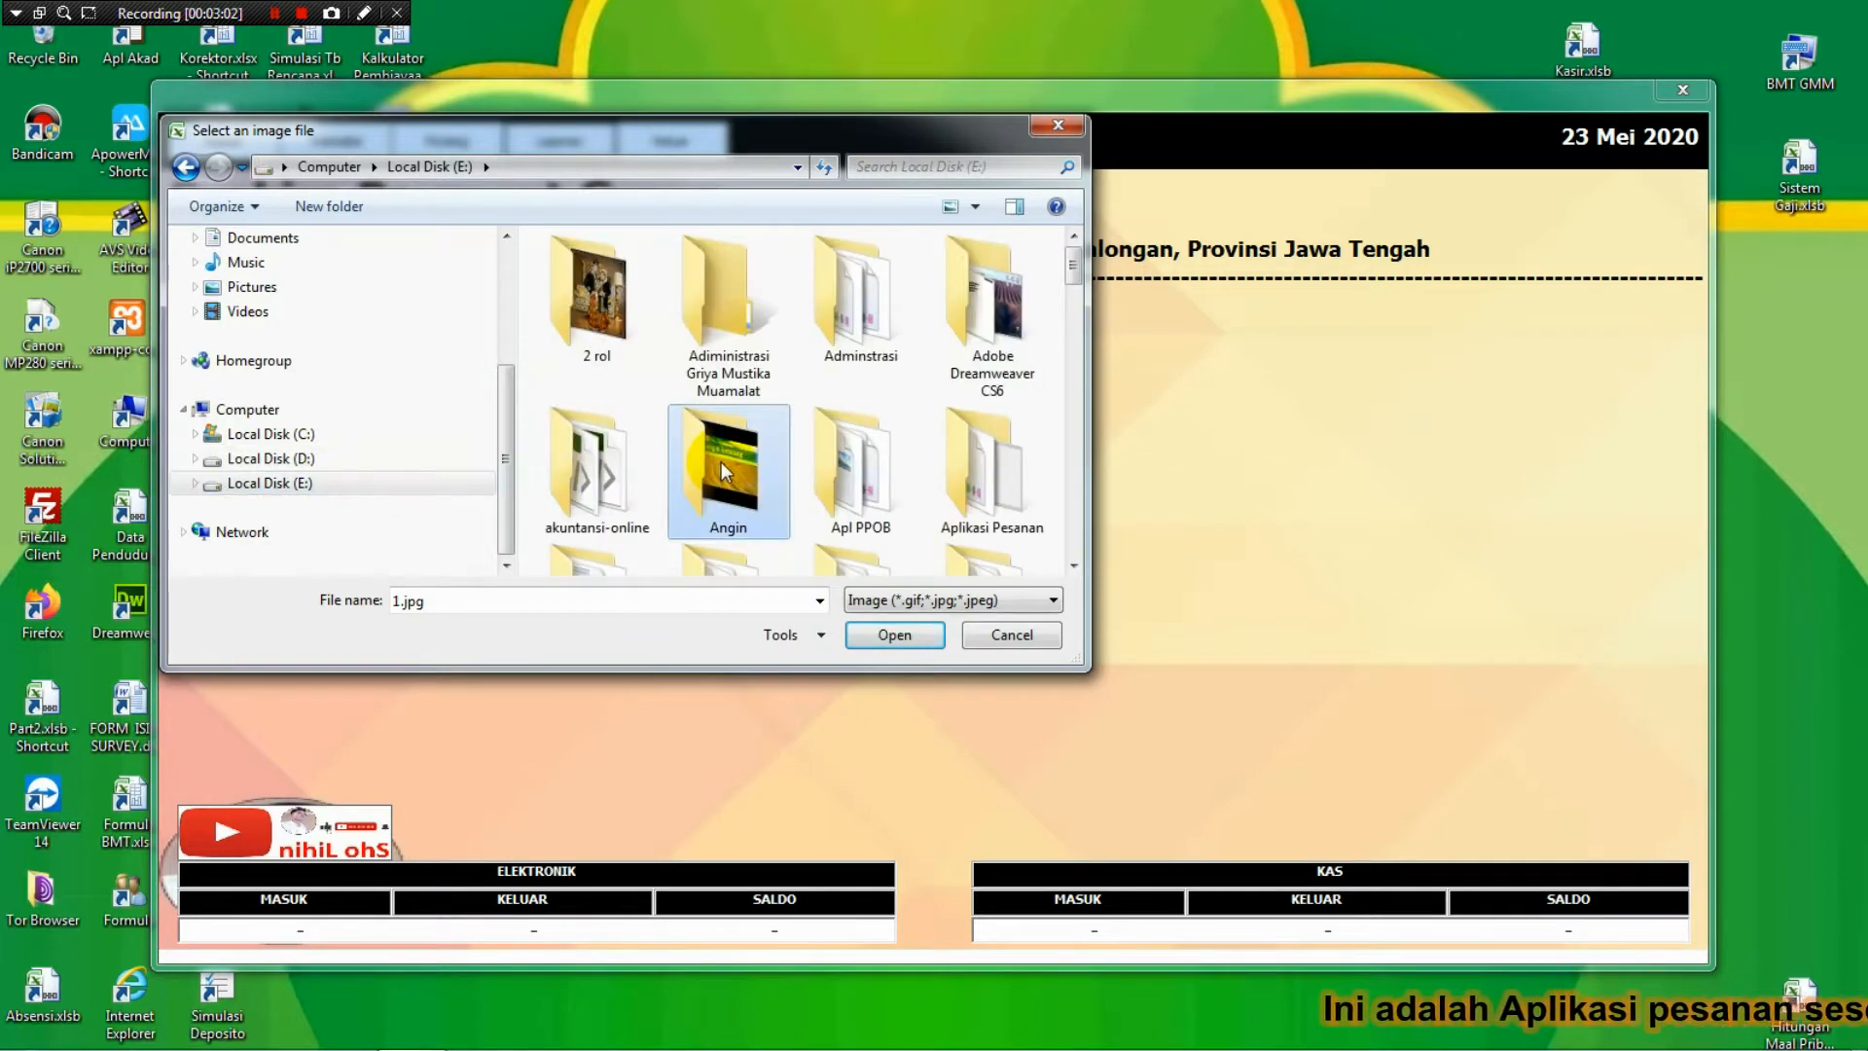
pyautogui.scroll(-6, 724, 470)
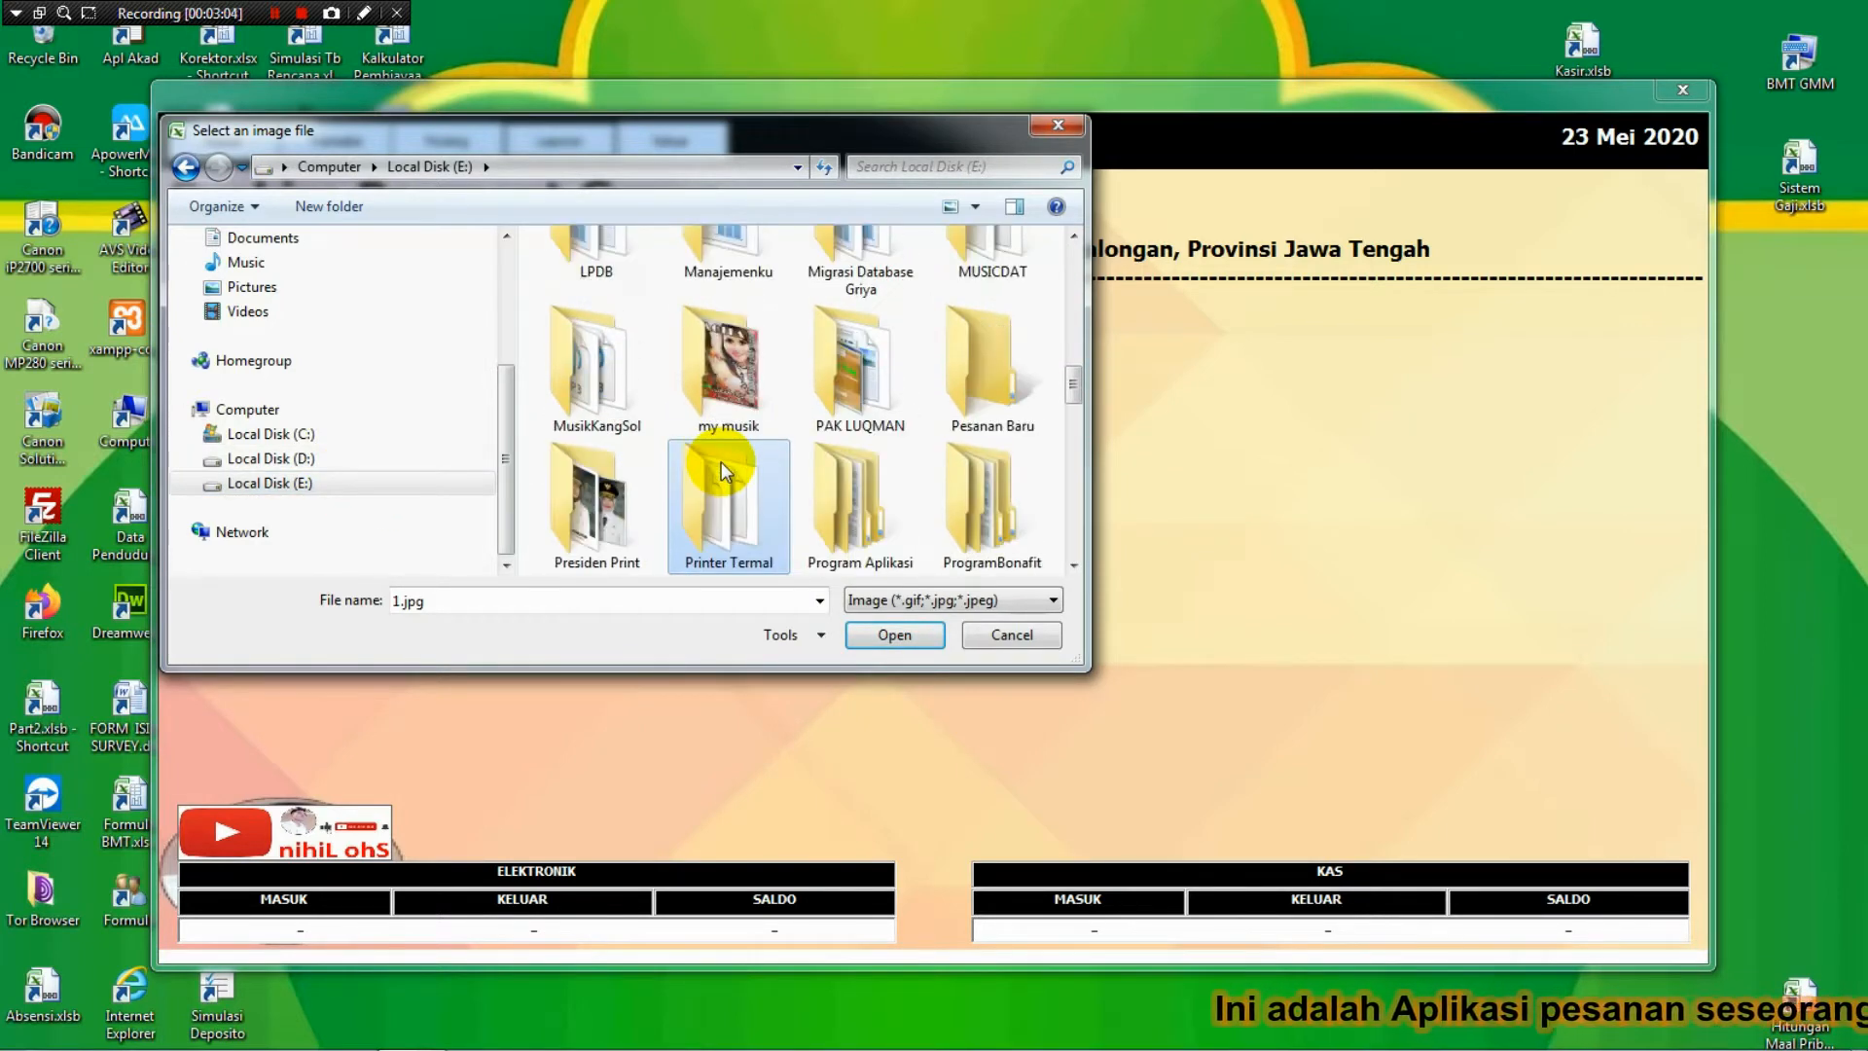
pyautogui.scroll(-5, 724, 471)
pyautogui.click(724, 471)
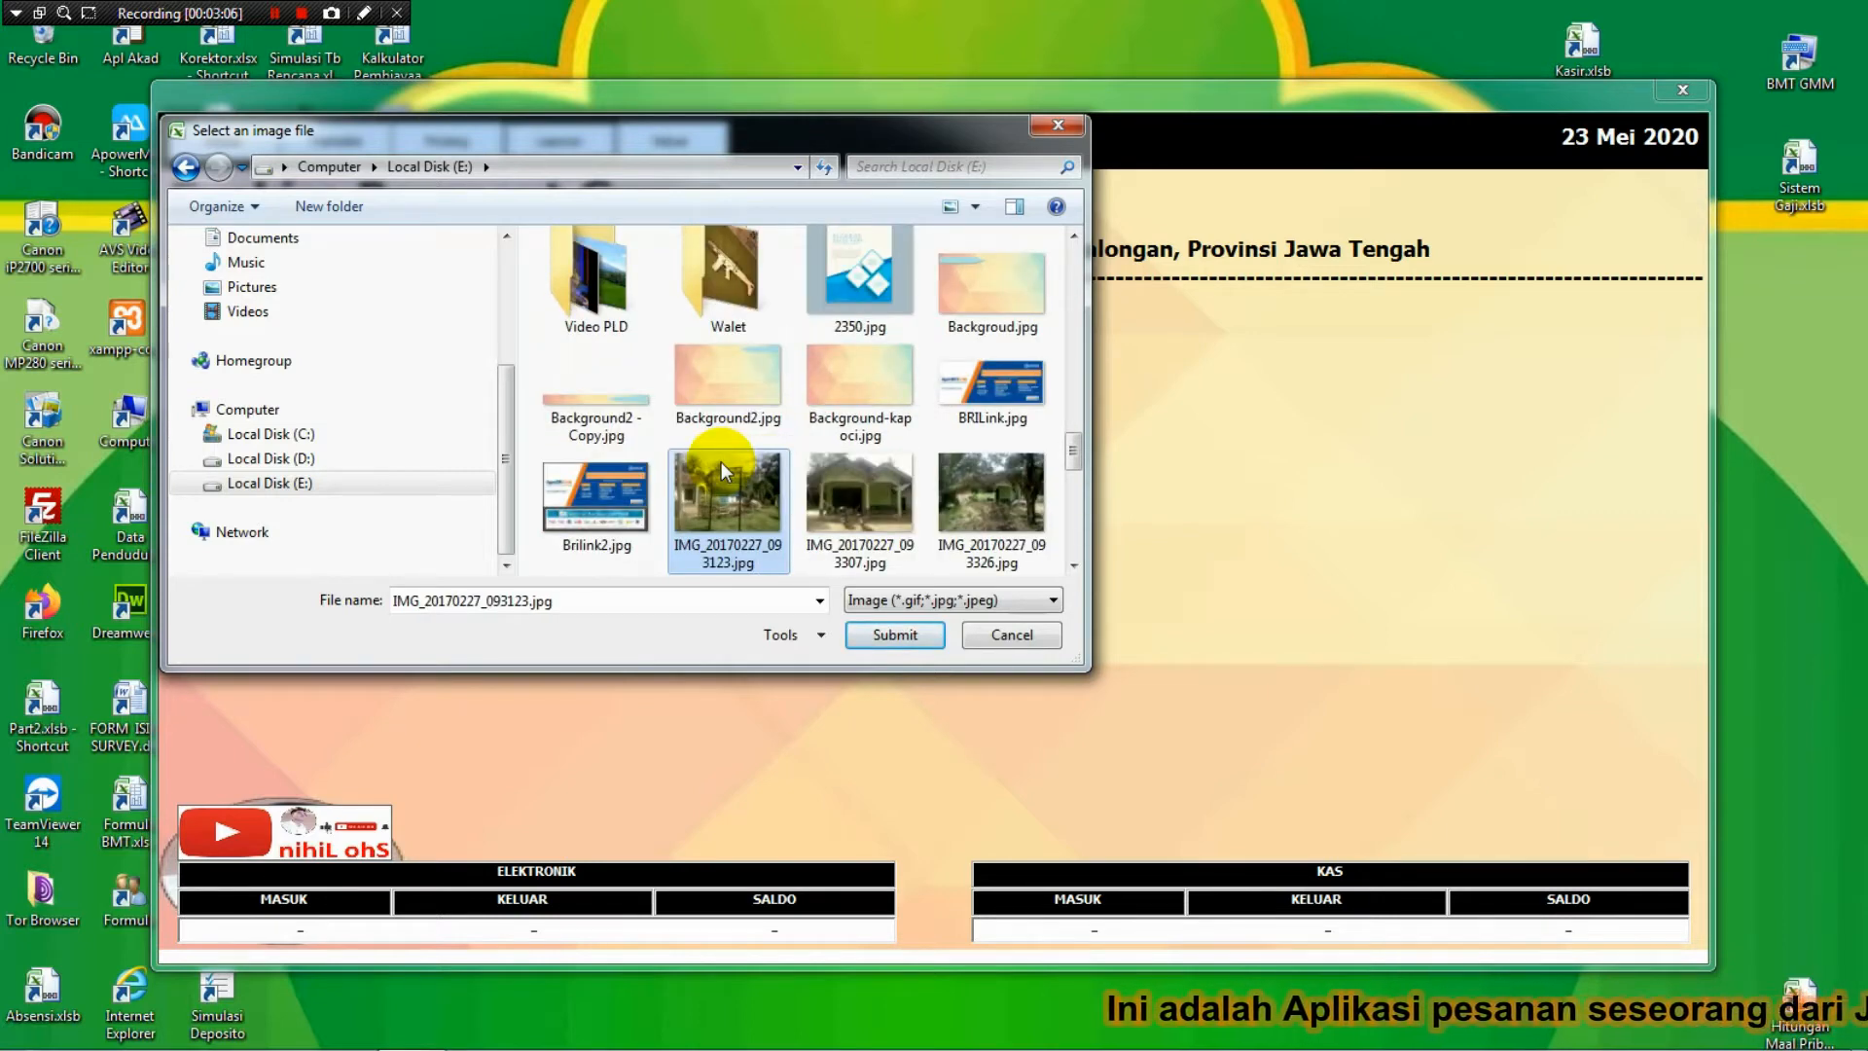
pyautogui.press('Up')
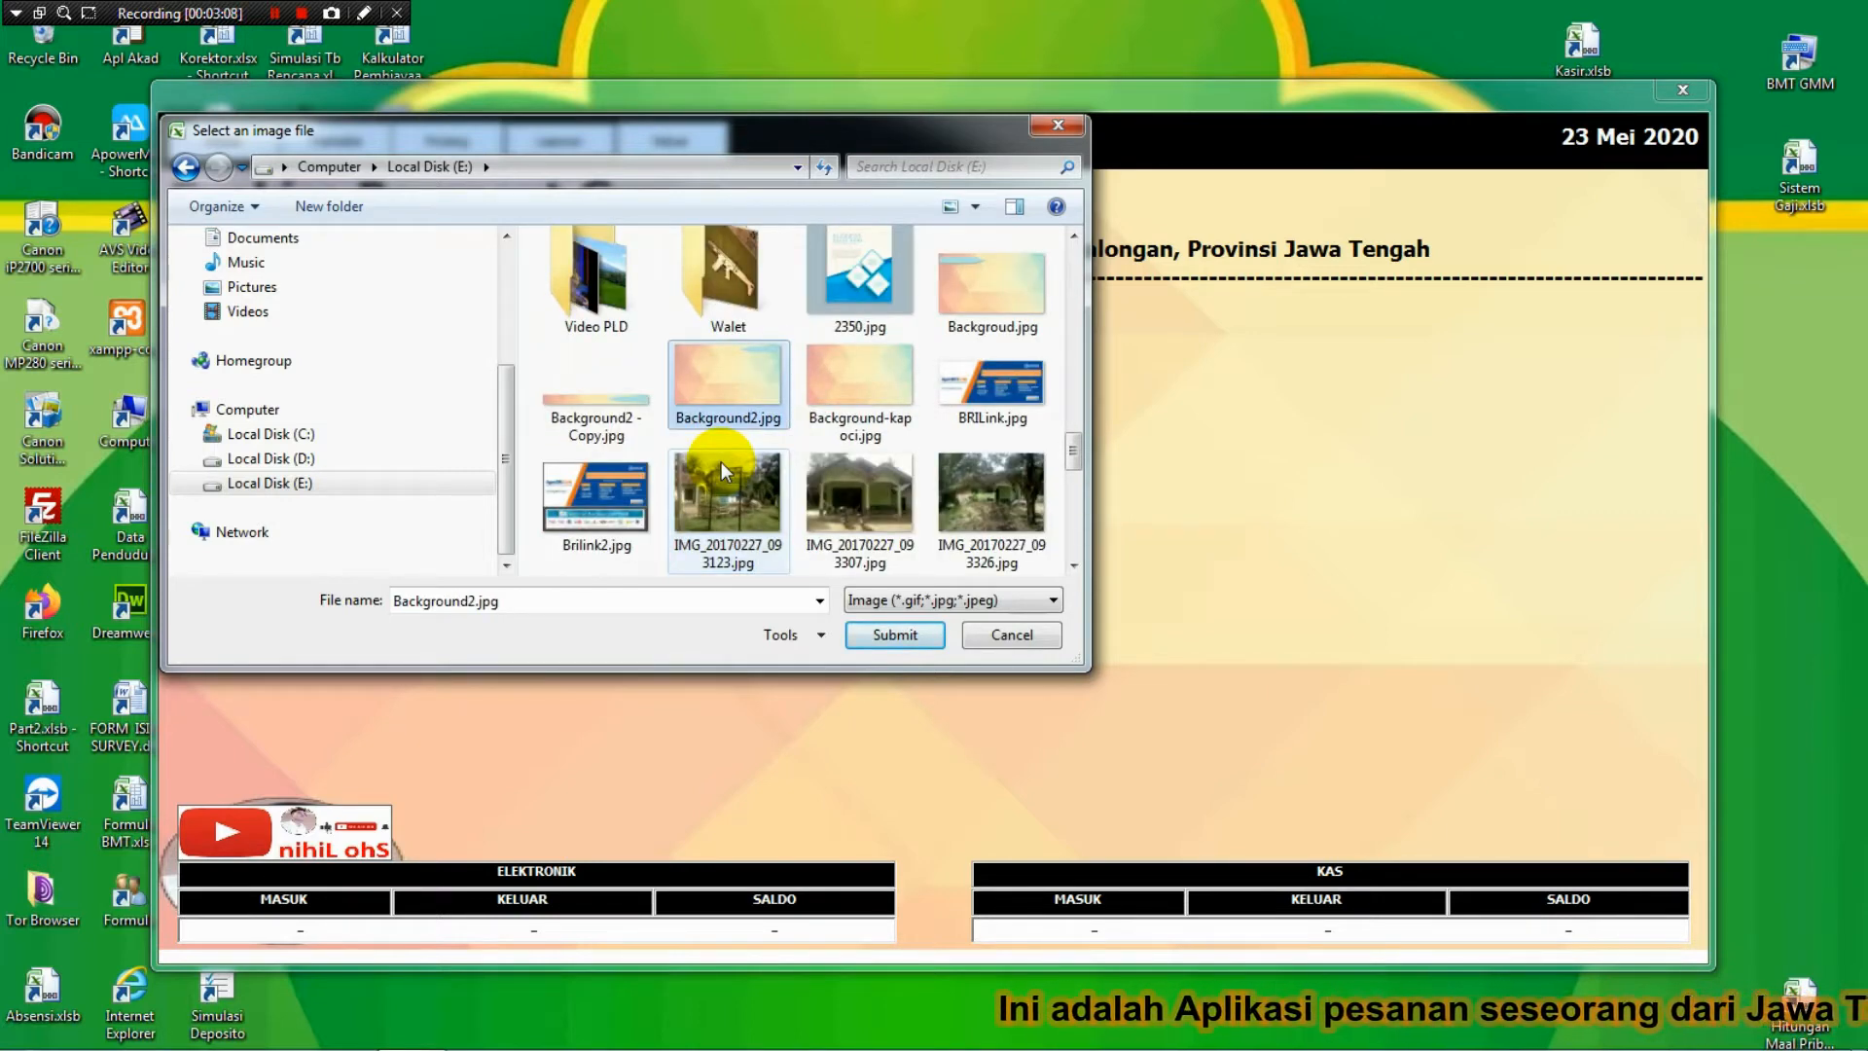
pyautogui.press('Down')
pyautogui.press('Down')
pyautogui.press('Down')
pyautogui.press('Down')
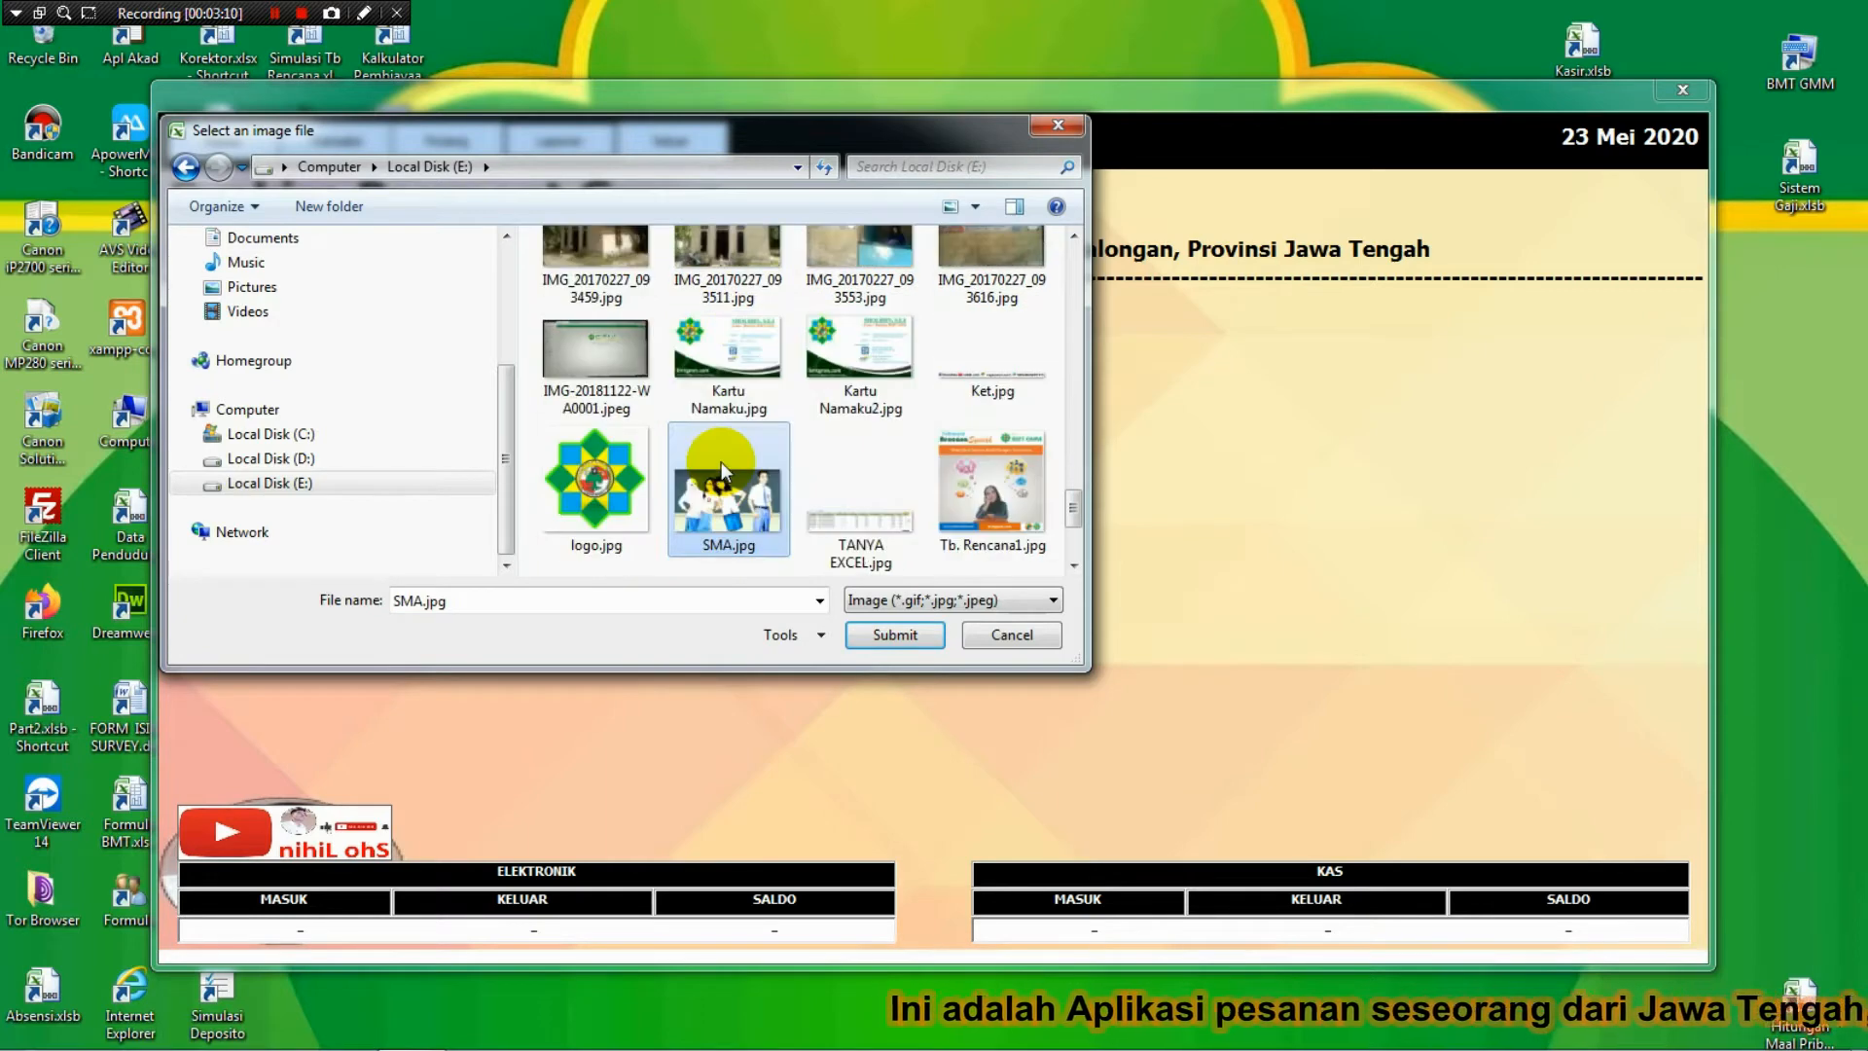
pyautogui.press('Down')
pyautogui.press('Up')
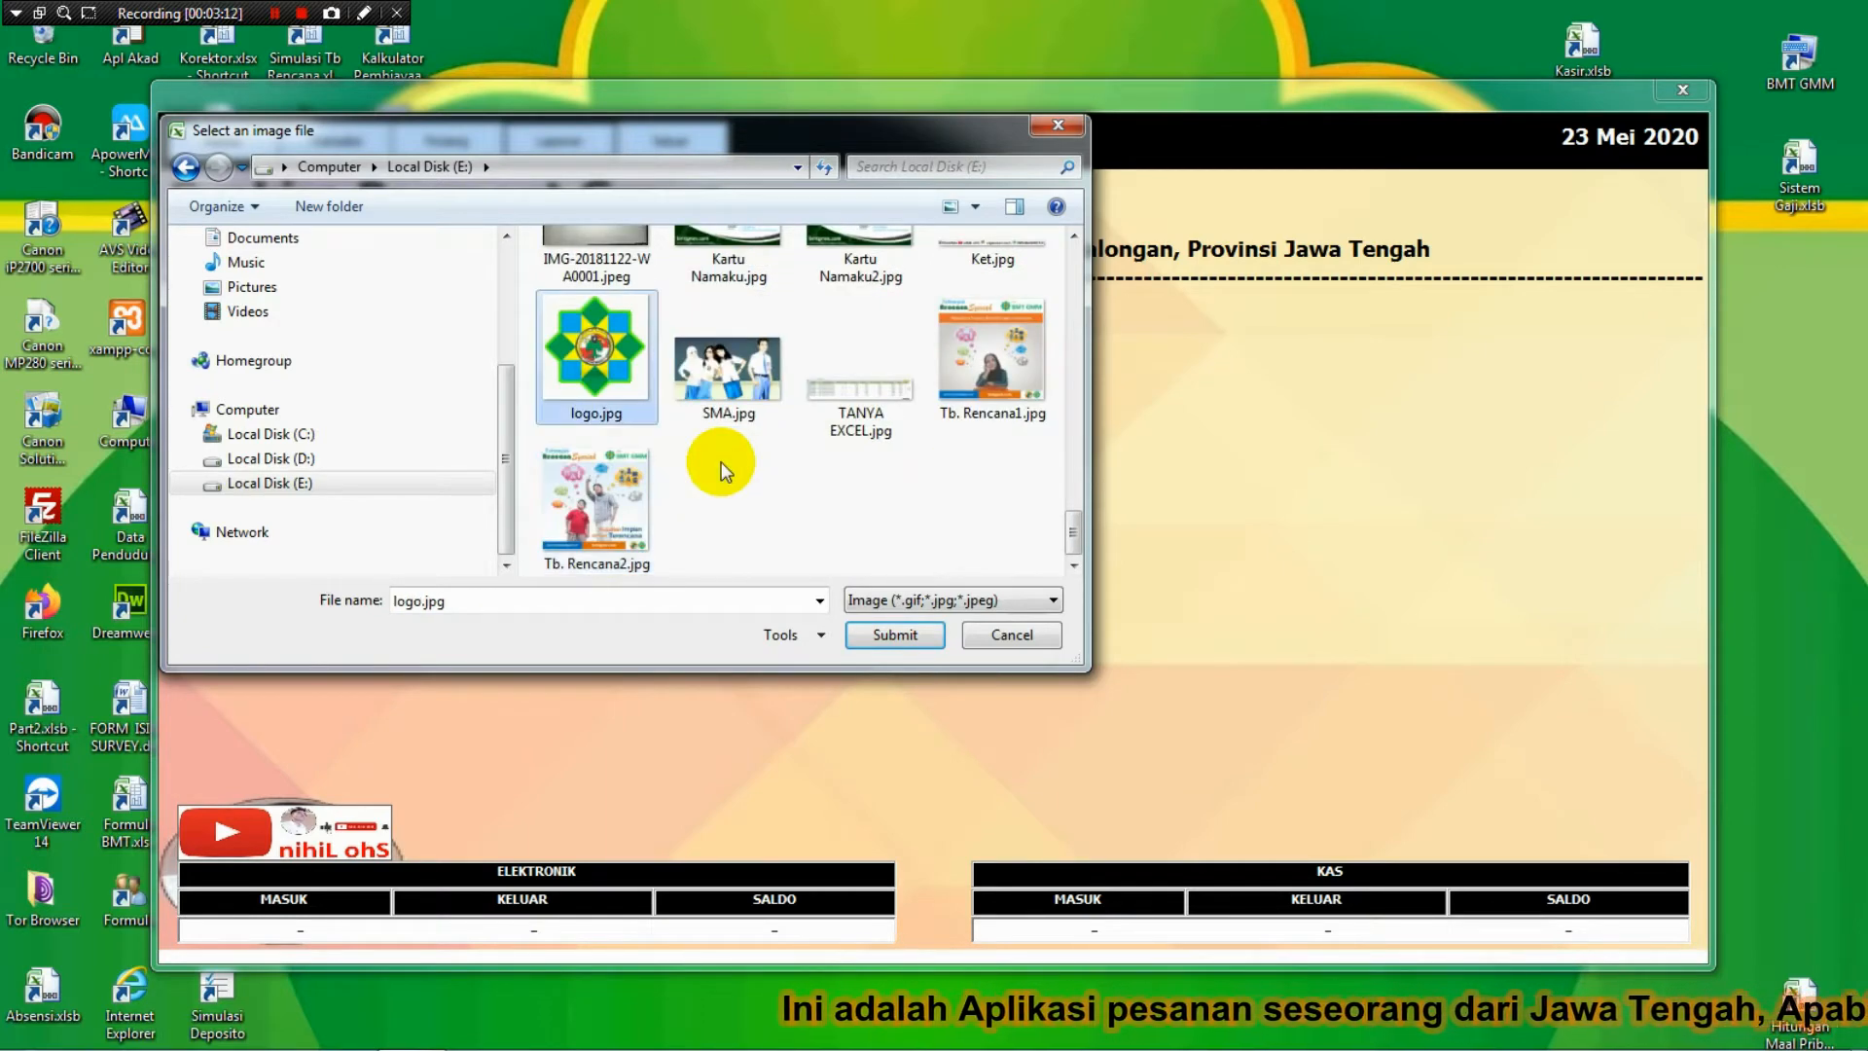
pyautogui.press('Up')
pyautogui.press('Up')
pyautogui.press('Up')
pyautogui.press('Up')
pyautogui.press('Up')
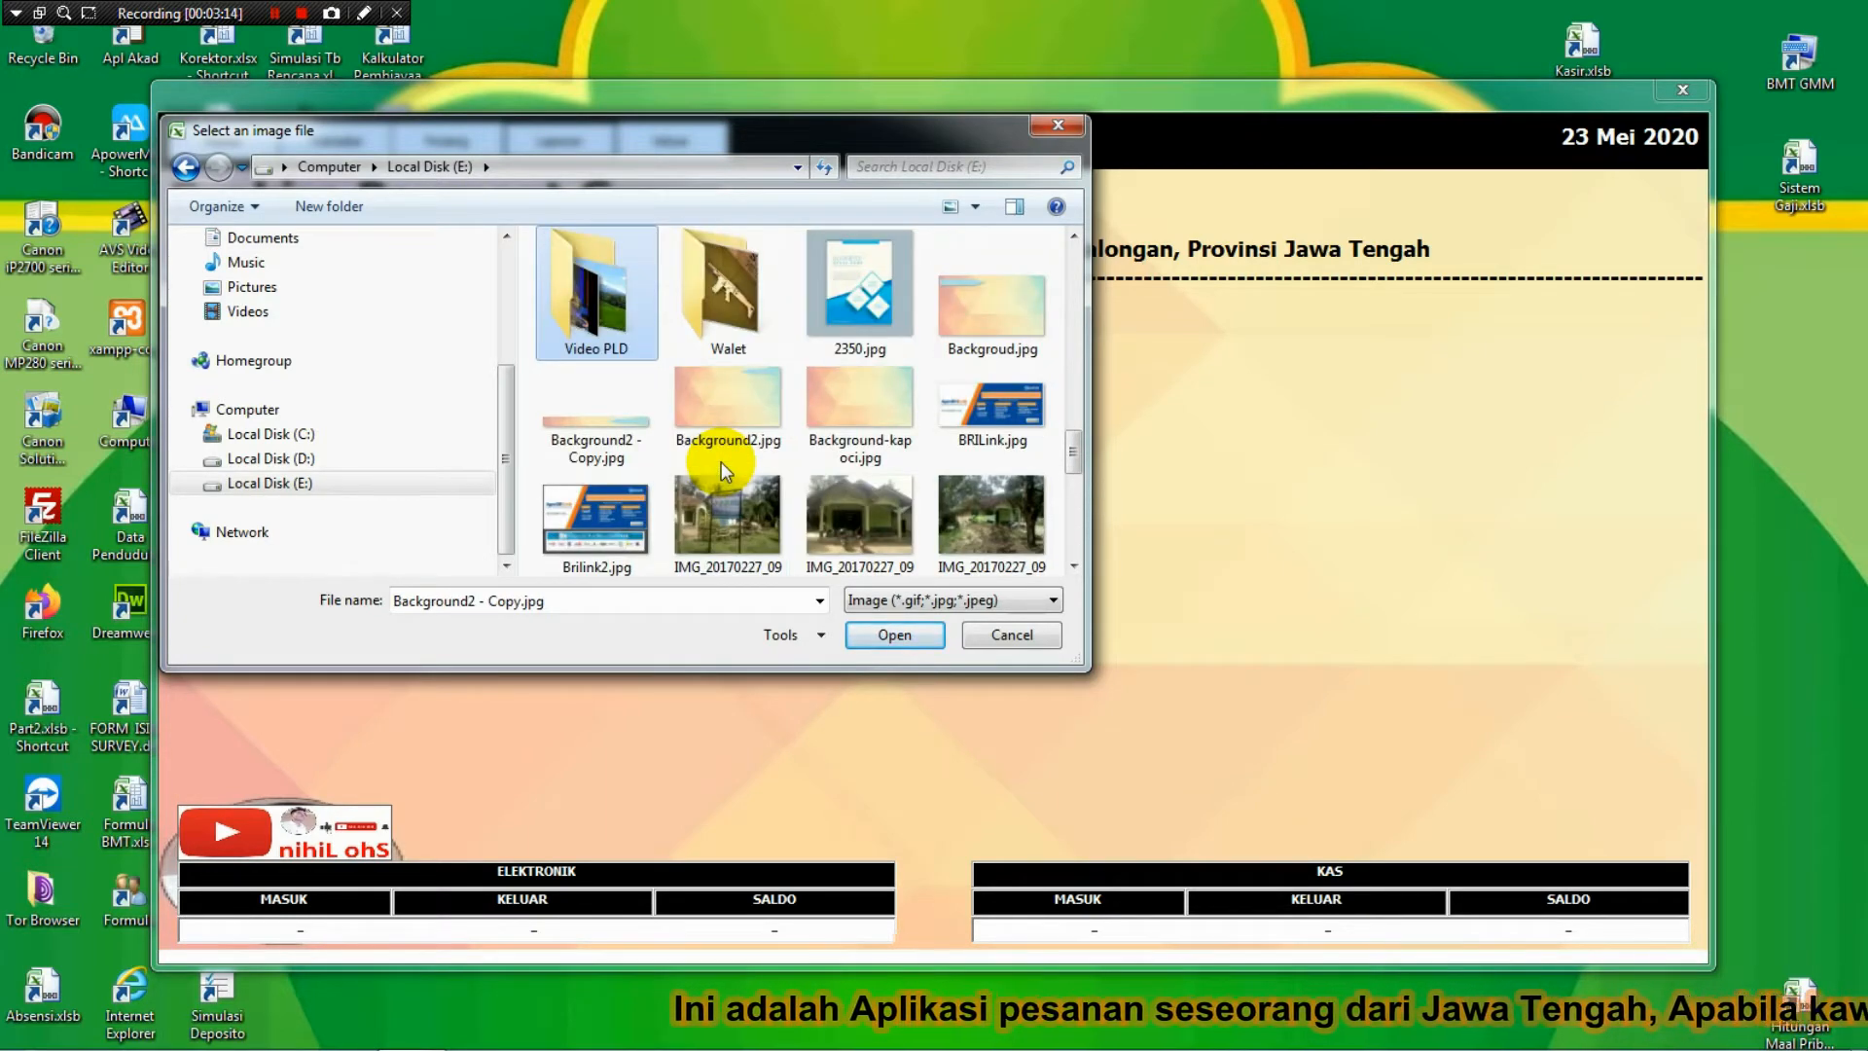
pyautogui.press('Up')
pyautogui.press('Down')
pyautogui.press('Down')
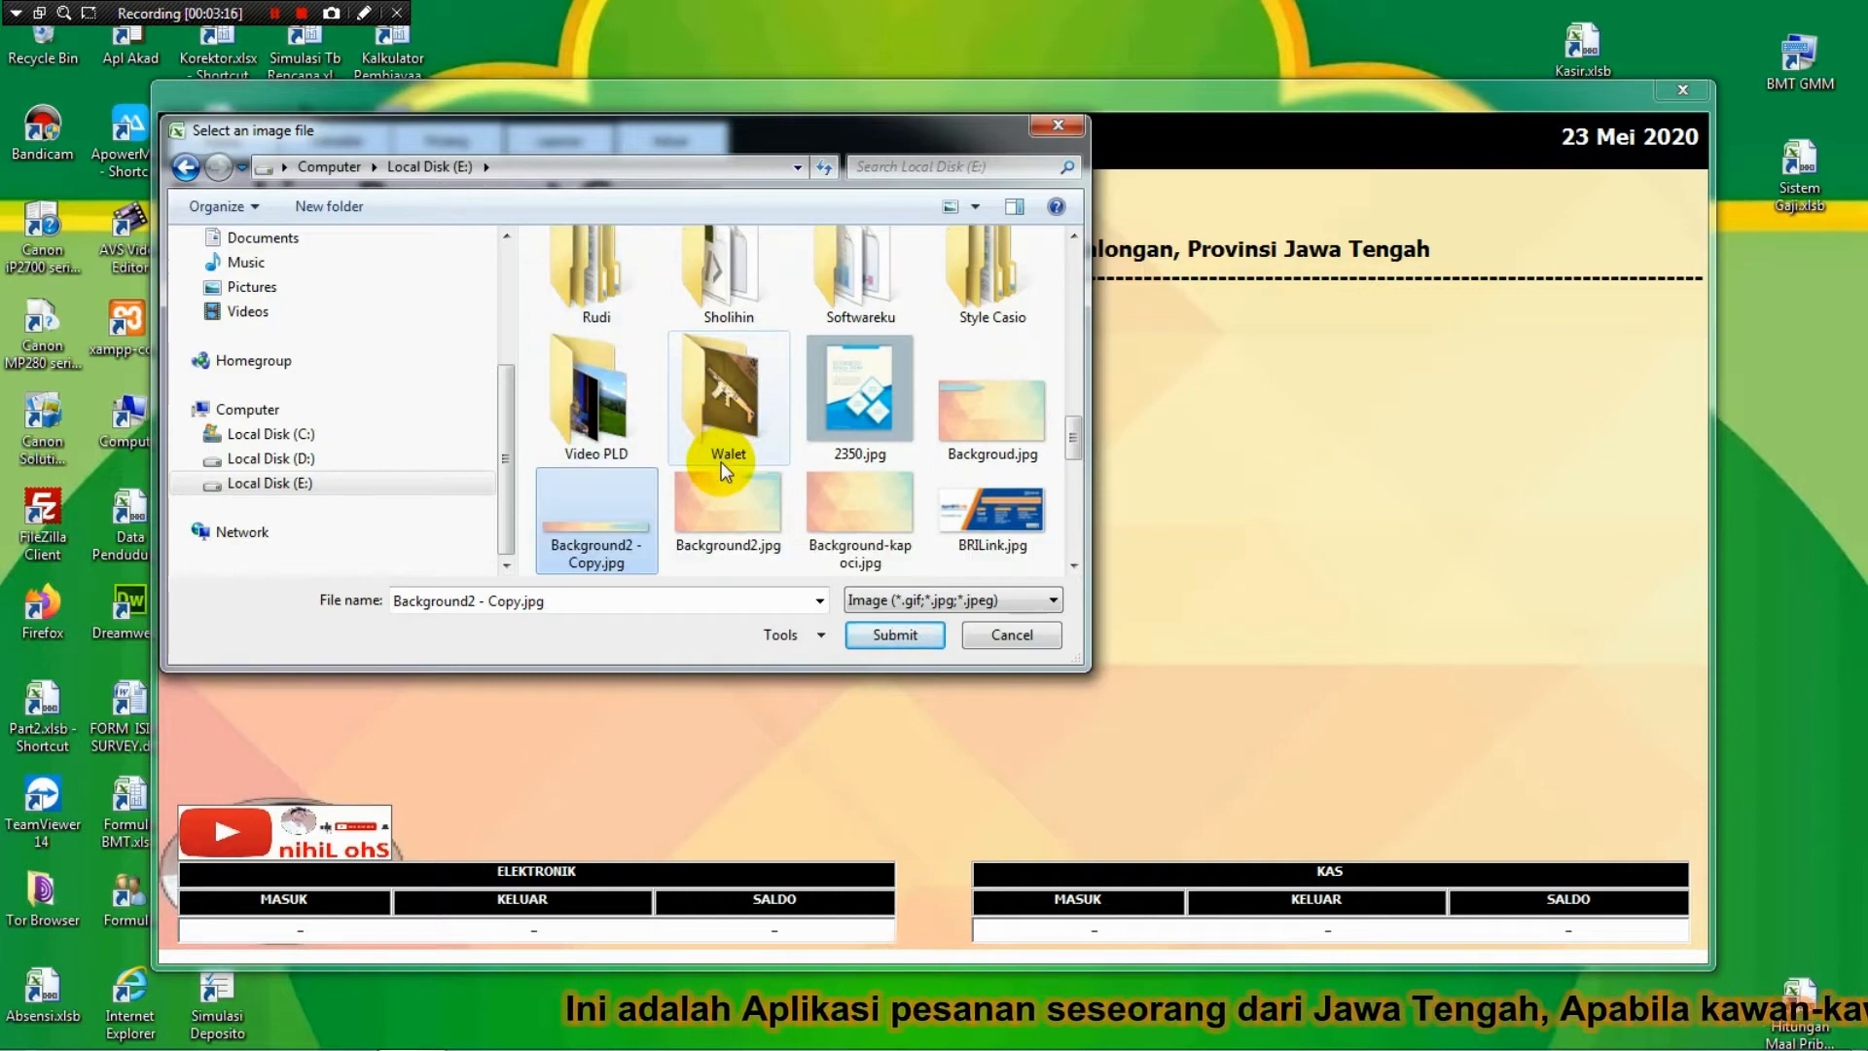
pyautogui.press('Right')
pyautogui.press('Right')
pyautogui.press('Right')
pyautogui.press('Return')
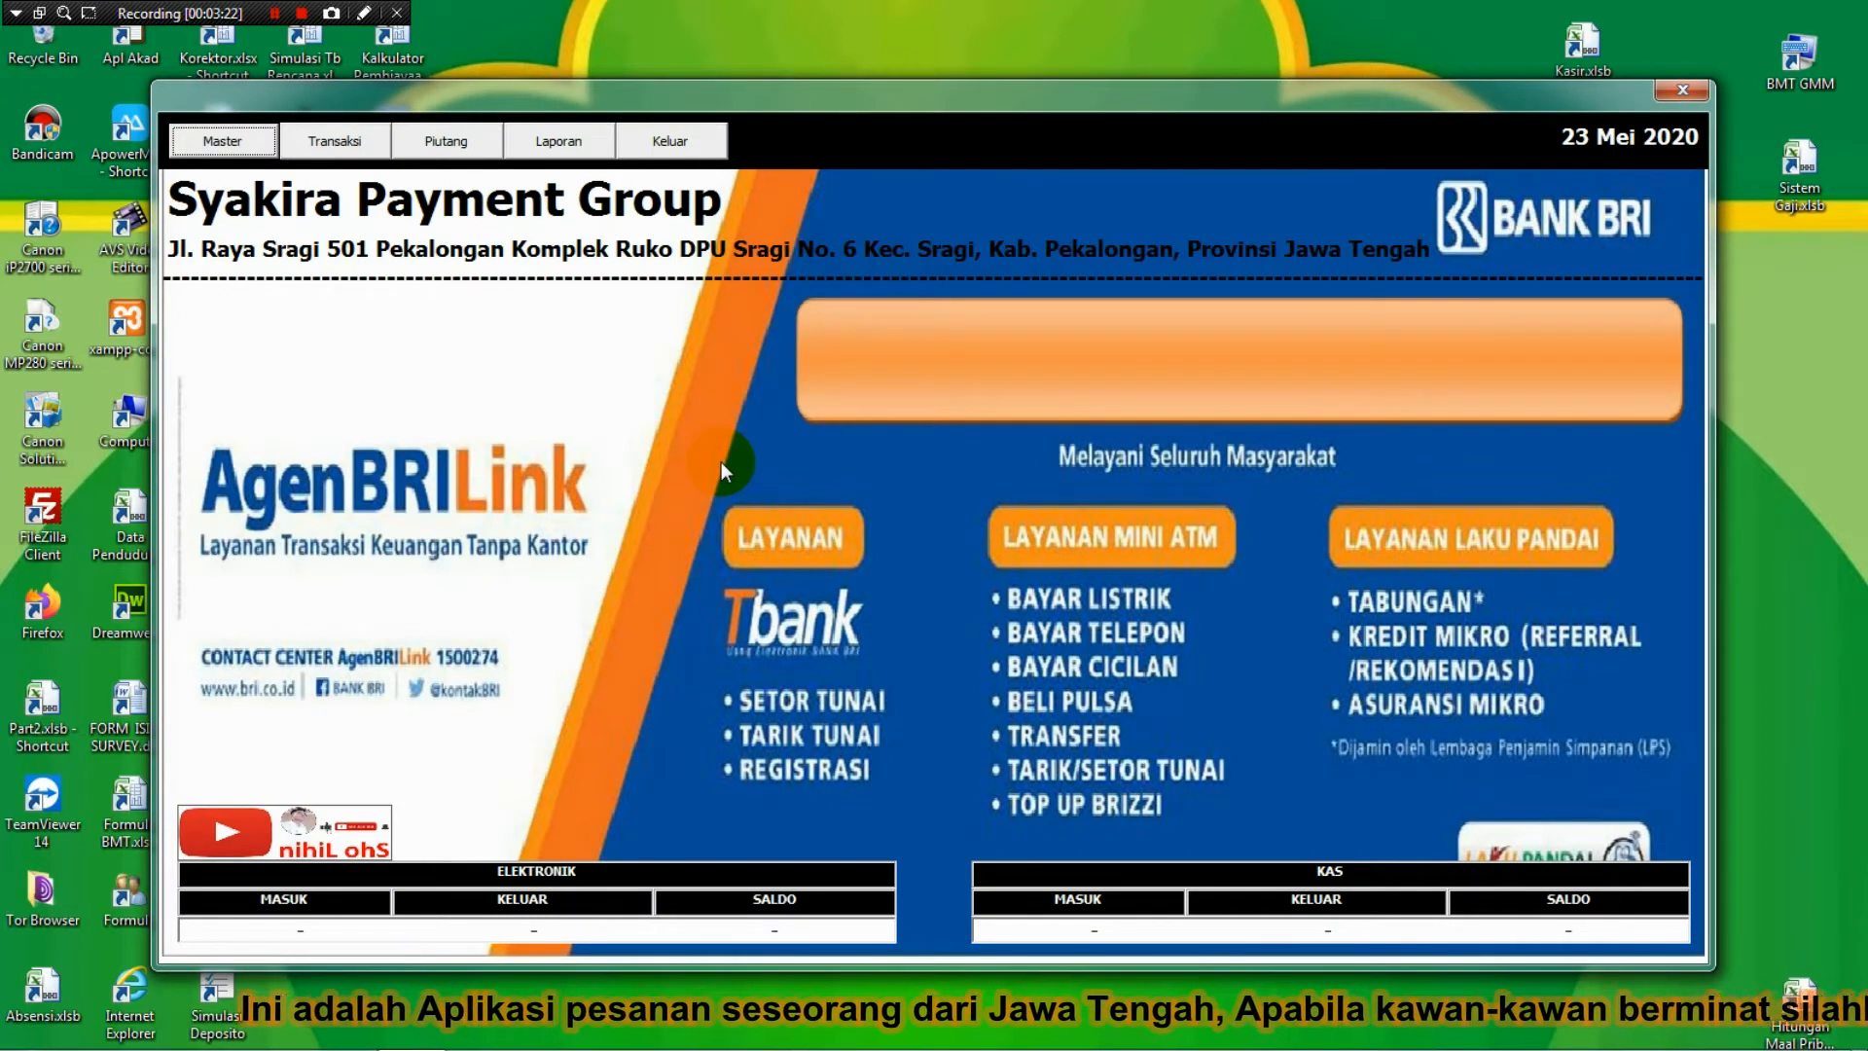
# Use Master > Ganti Background to apply Background-kapoci.jpg as the window background.
pyautogui.click(243, 143)
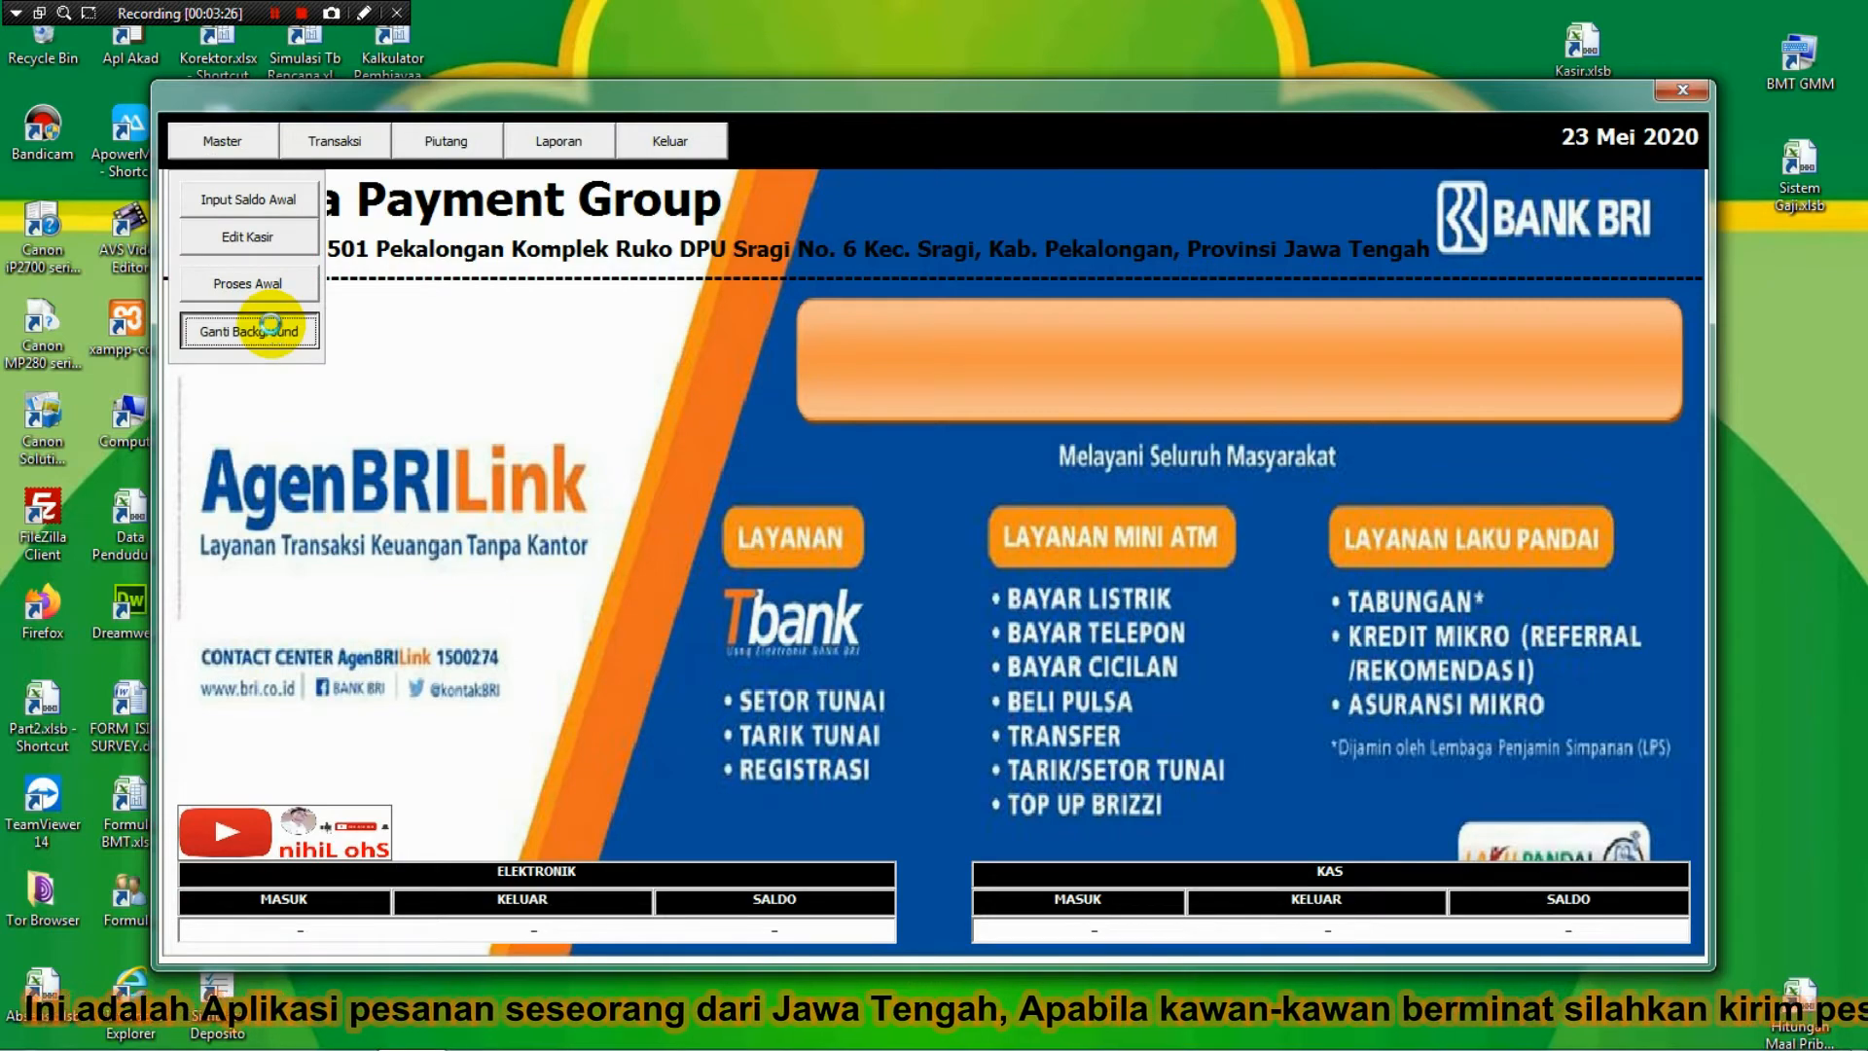
pyautogui.click(273, 332)
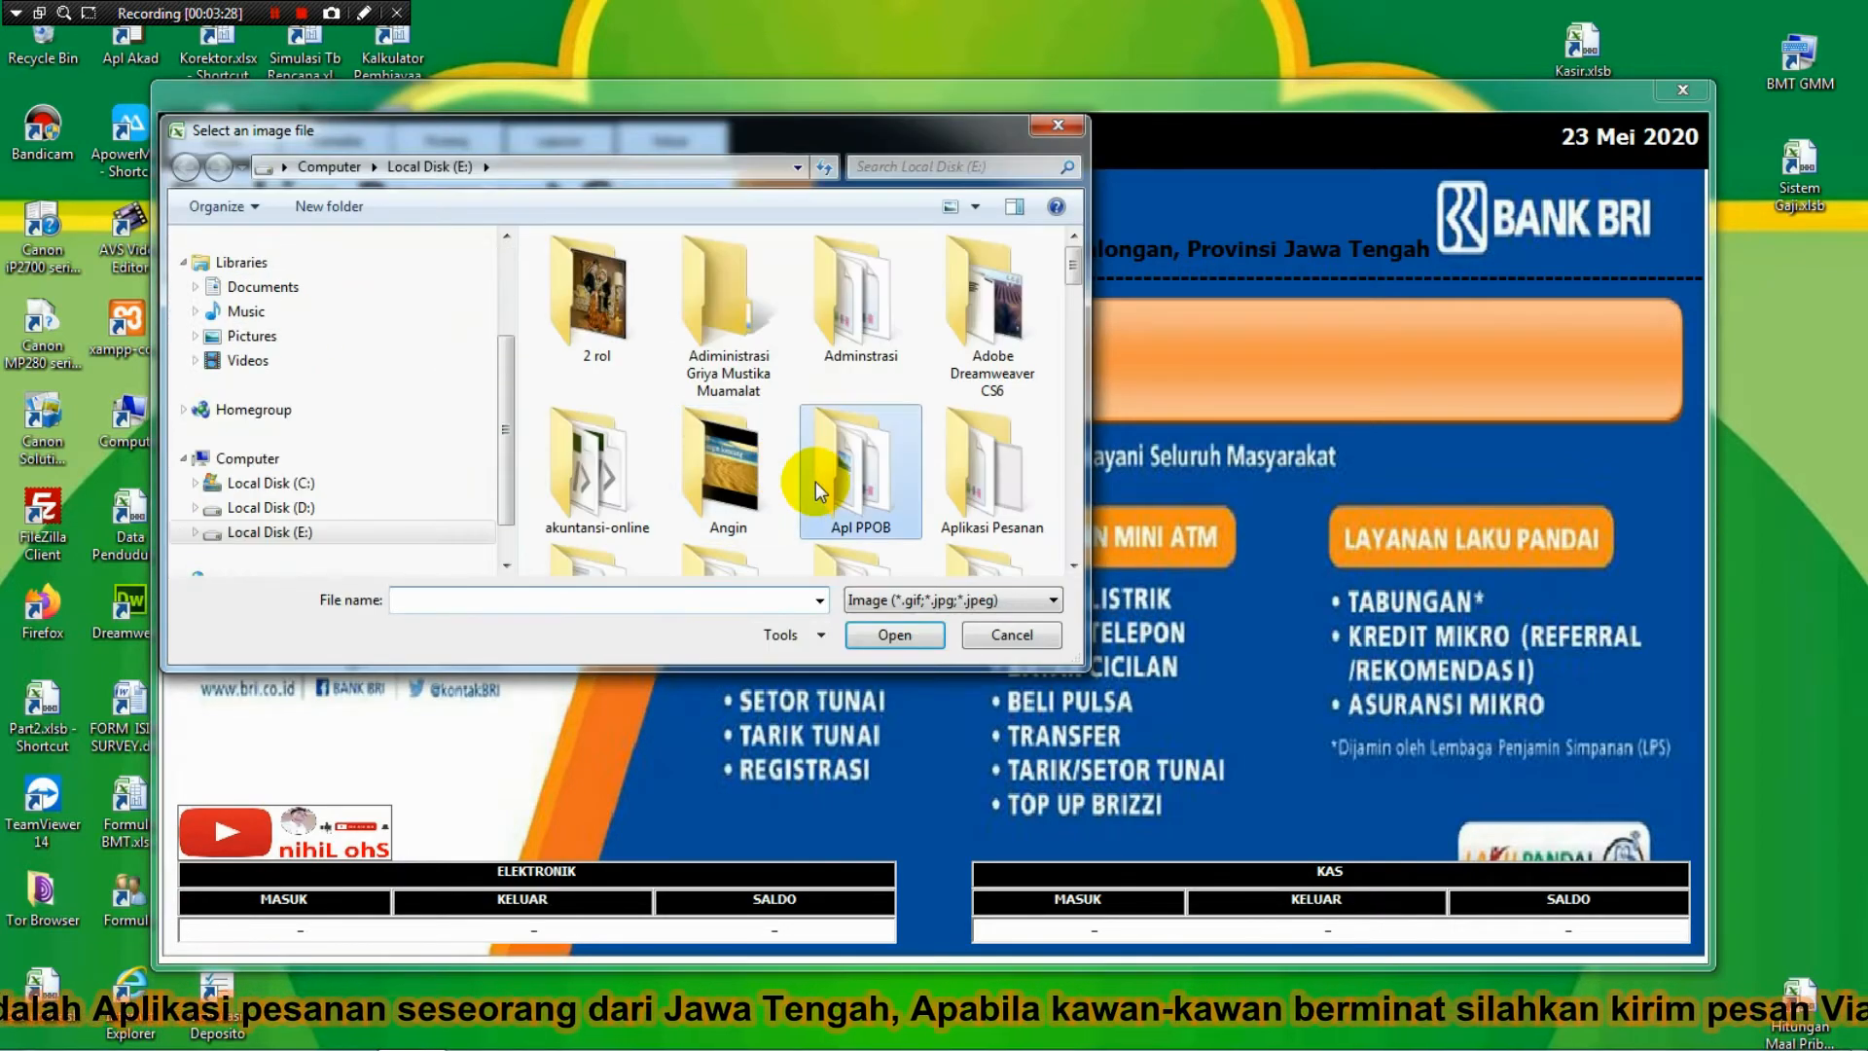
pyautogui.scroll(-1, 815, 486)
pyautogui.scroll(-5, 815, 482)
pyautogui.click(816, 482)
pyautogui.scroll(-3, 815, 482)
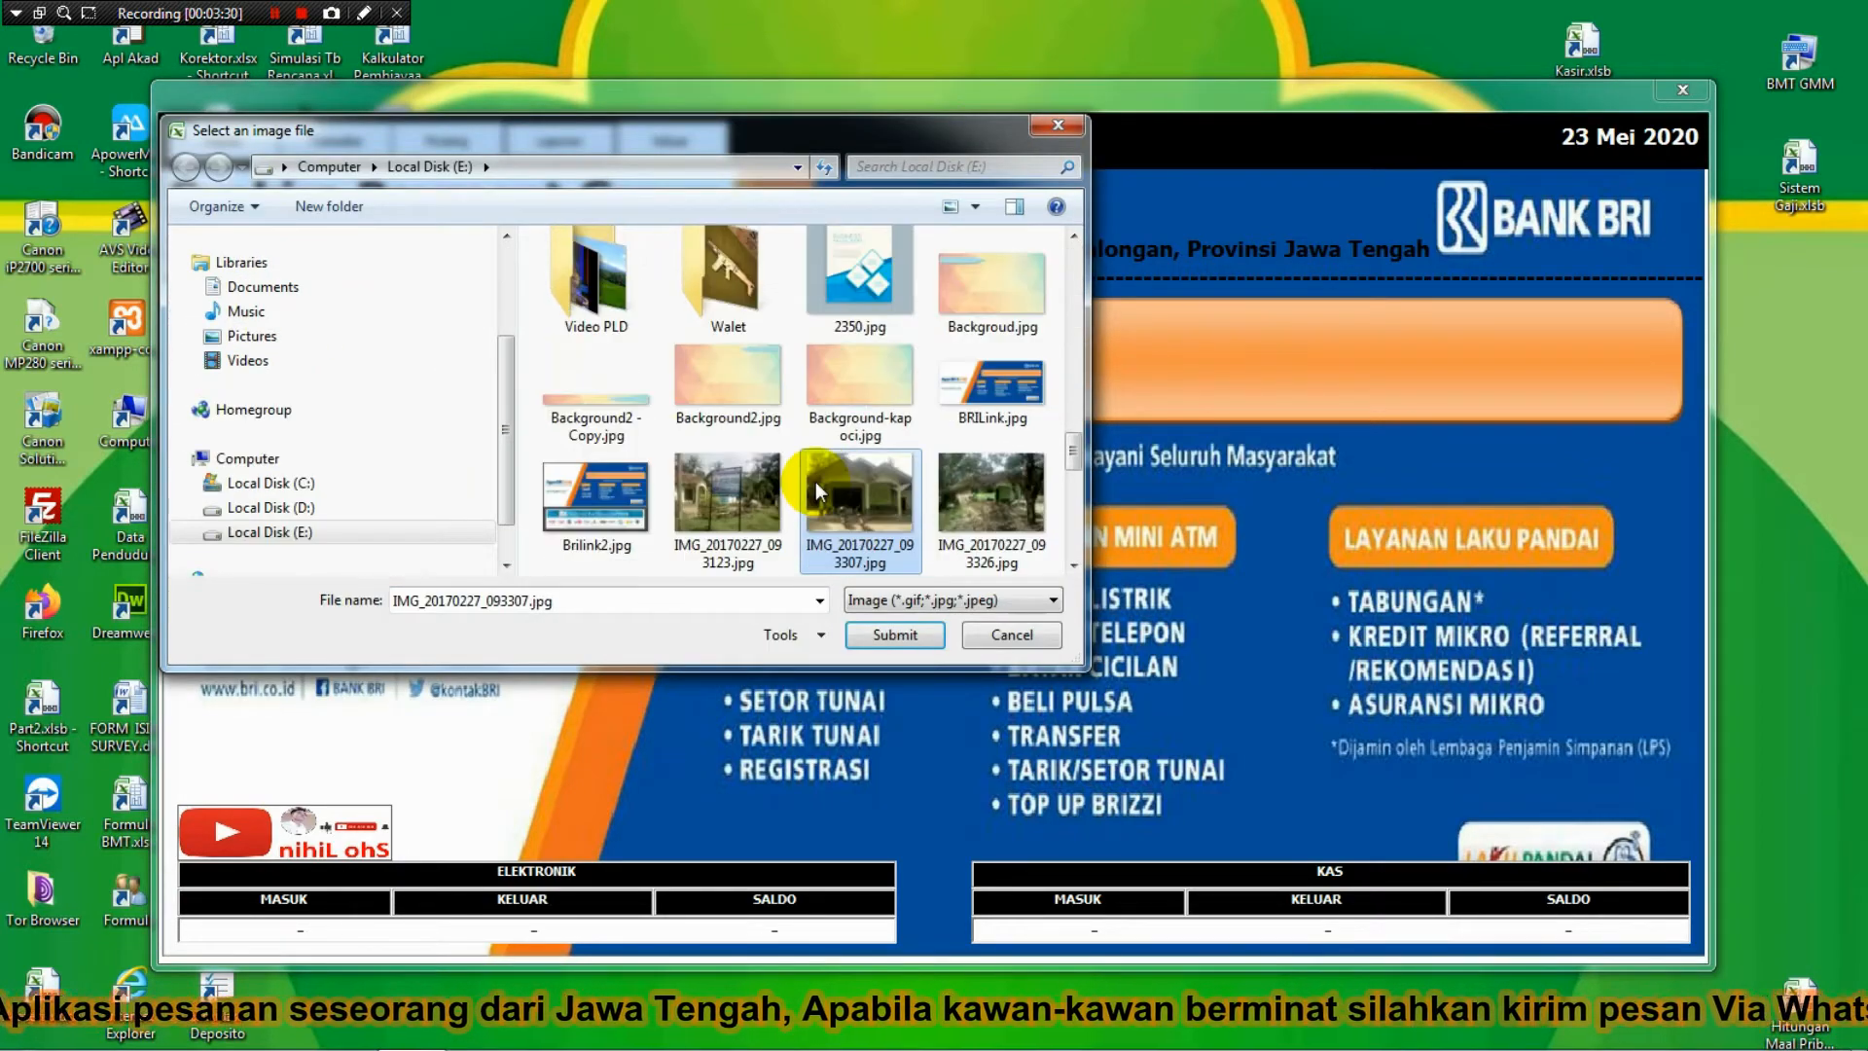
pyautogui.press('Down')
pyautogui.press('Down')
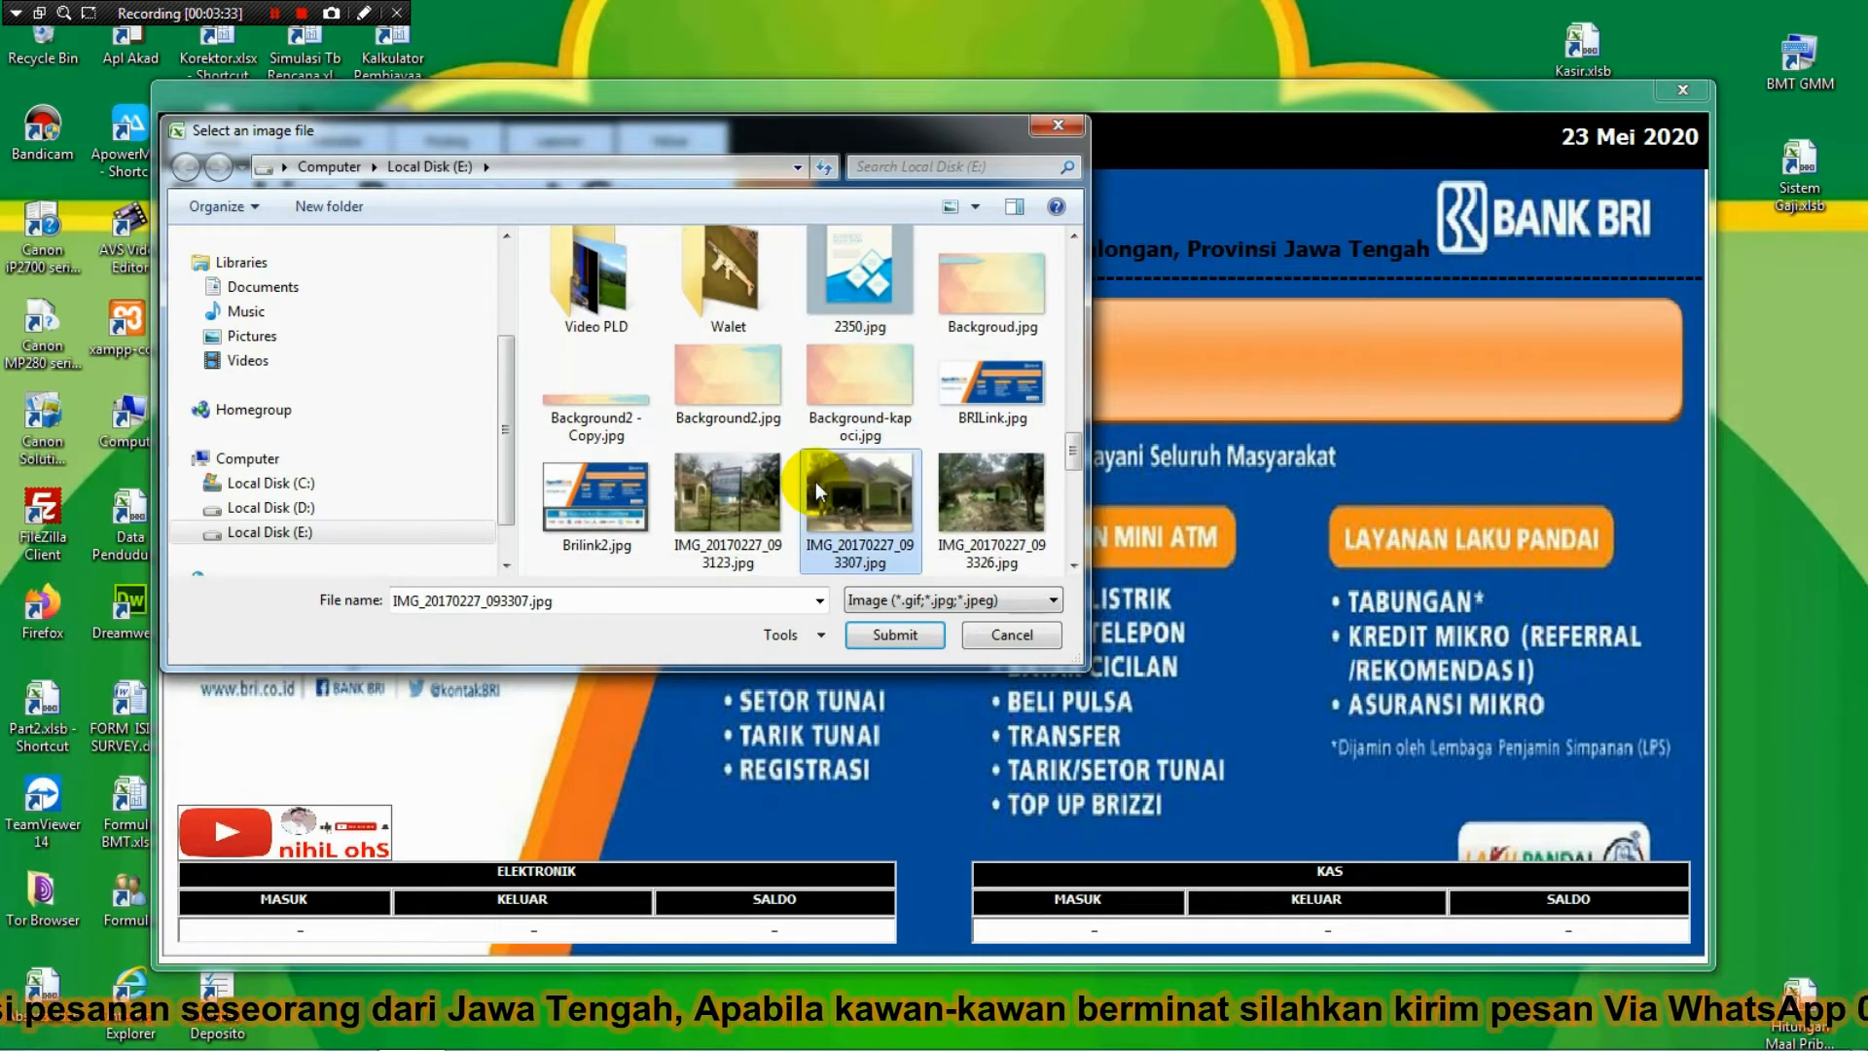
pyautogui.press('Up')
pyautogui.press('Left')
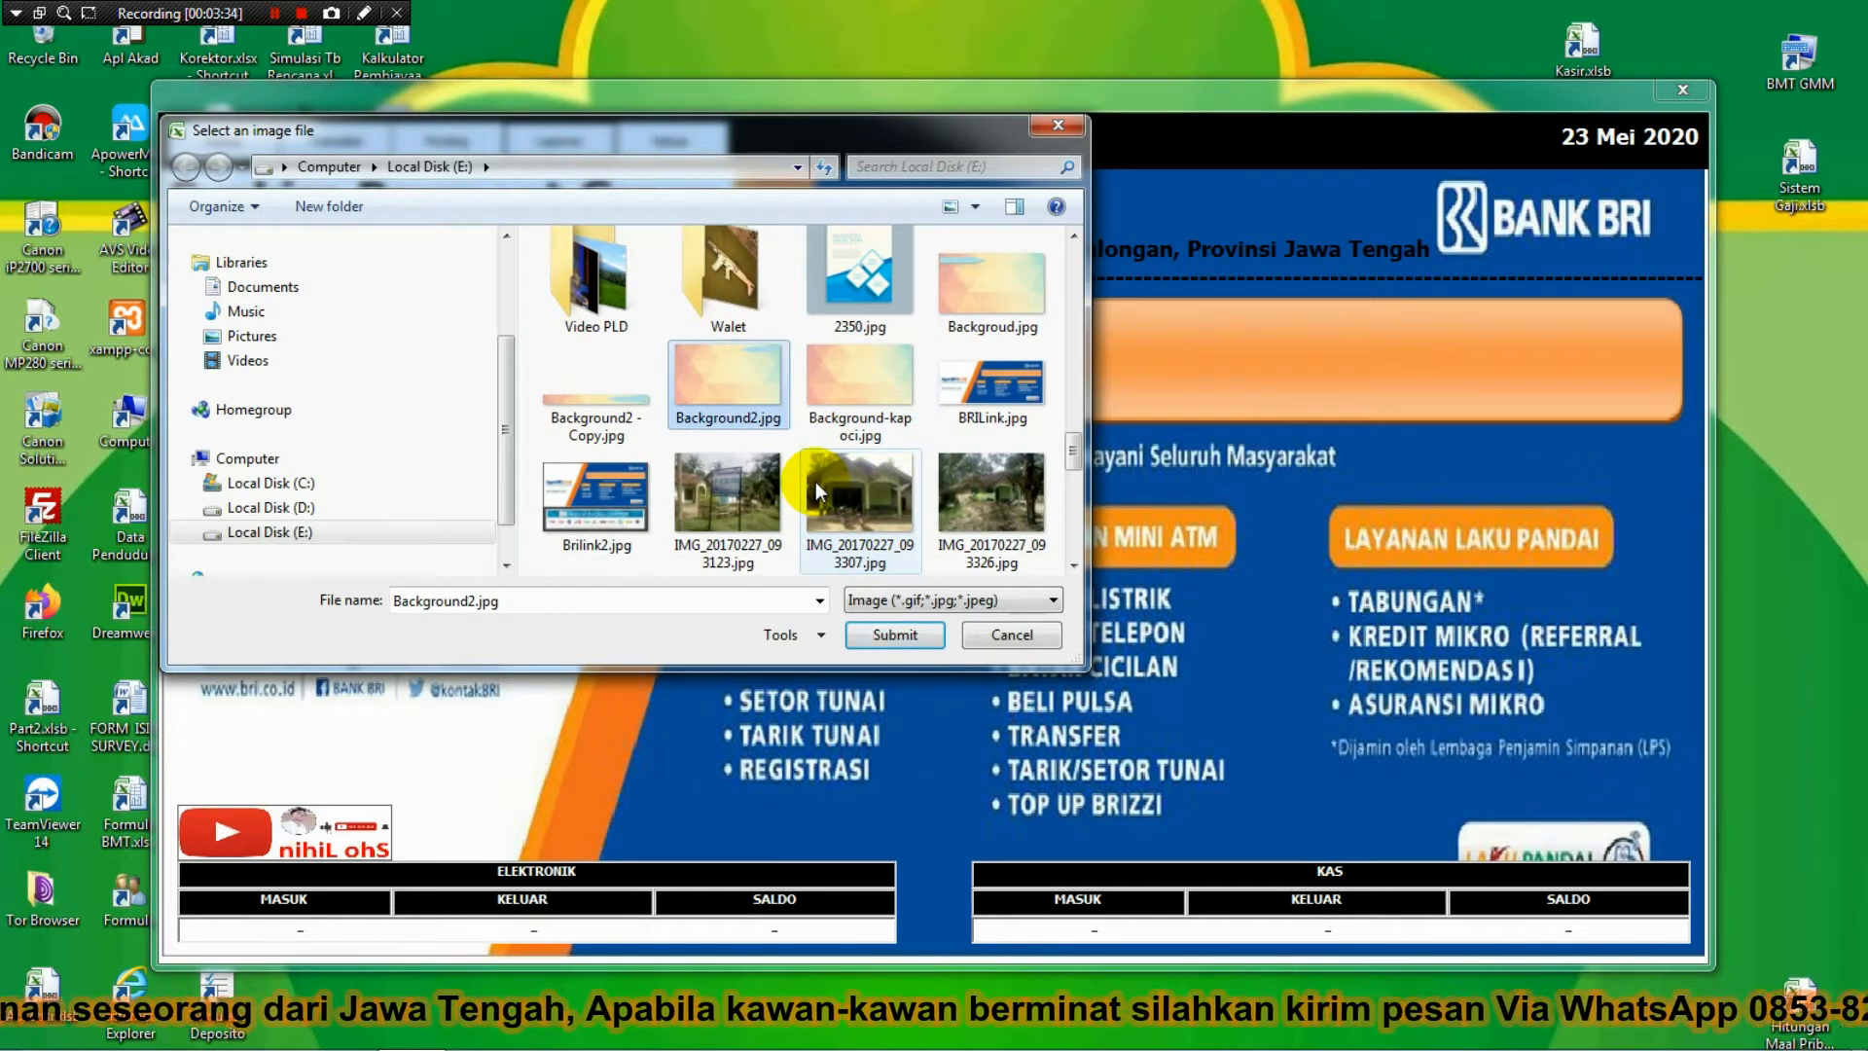
pyautogui.press('Right')
pyautogui.press('Return')
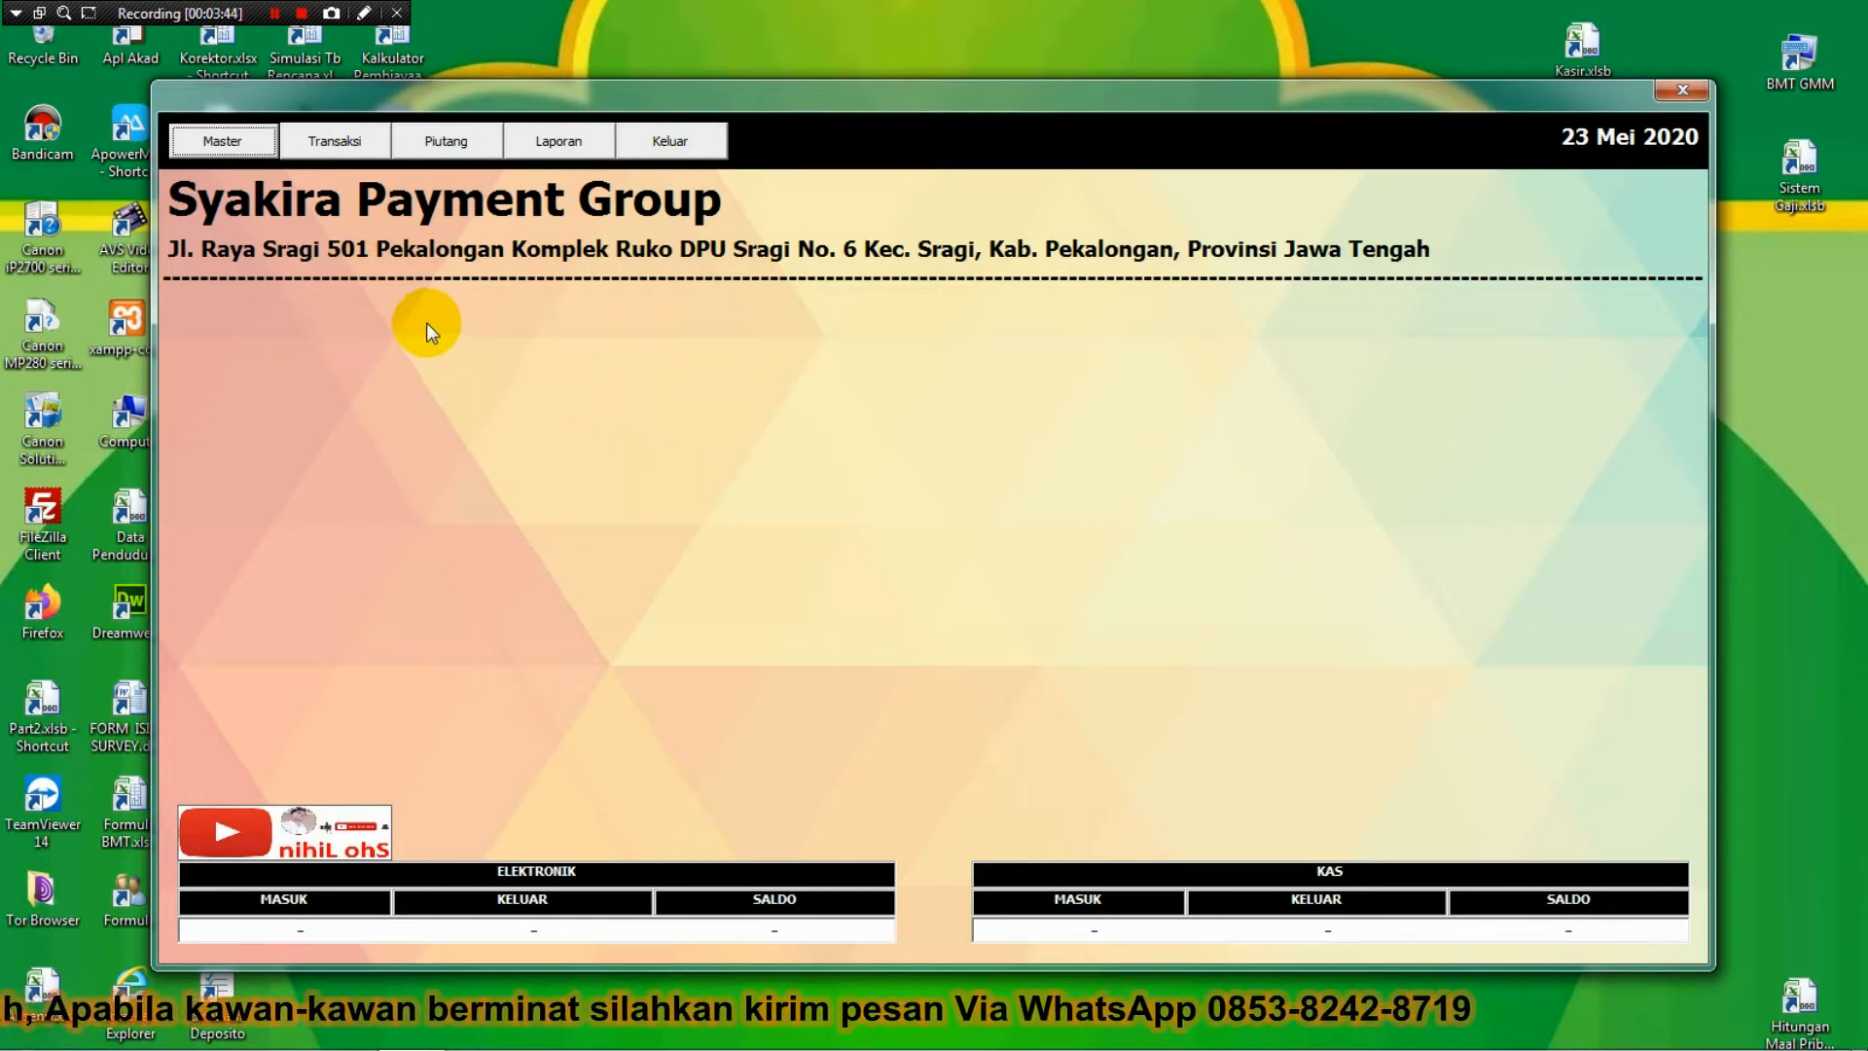
# Open Input Saldo Awal, enter the Kas balance and Piutang 0, and begin the Kopapsindo balance.
pyautogui.click(231, 140)
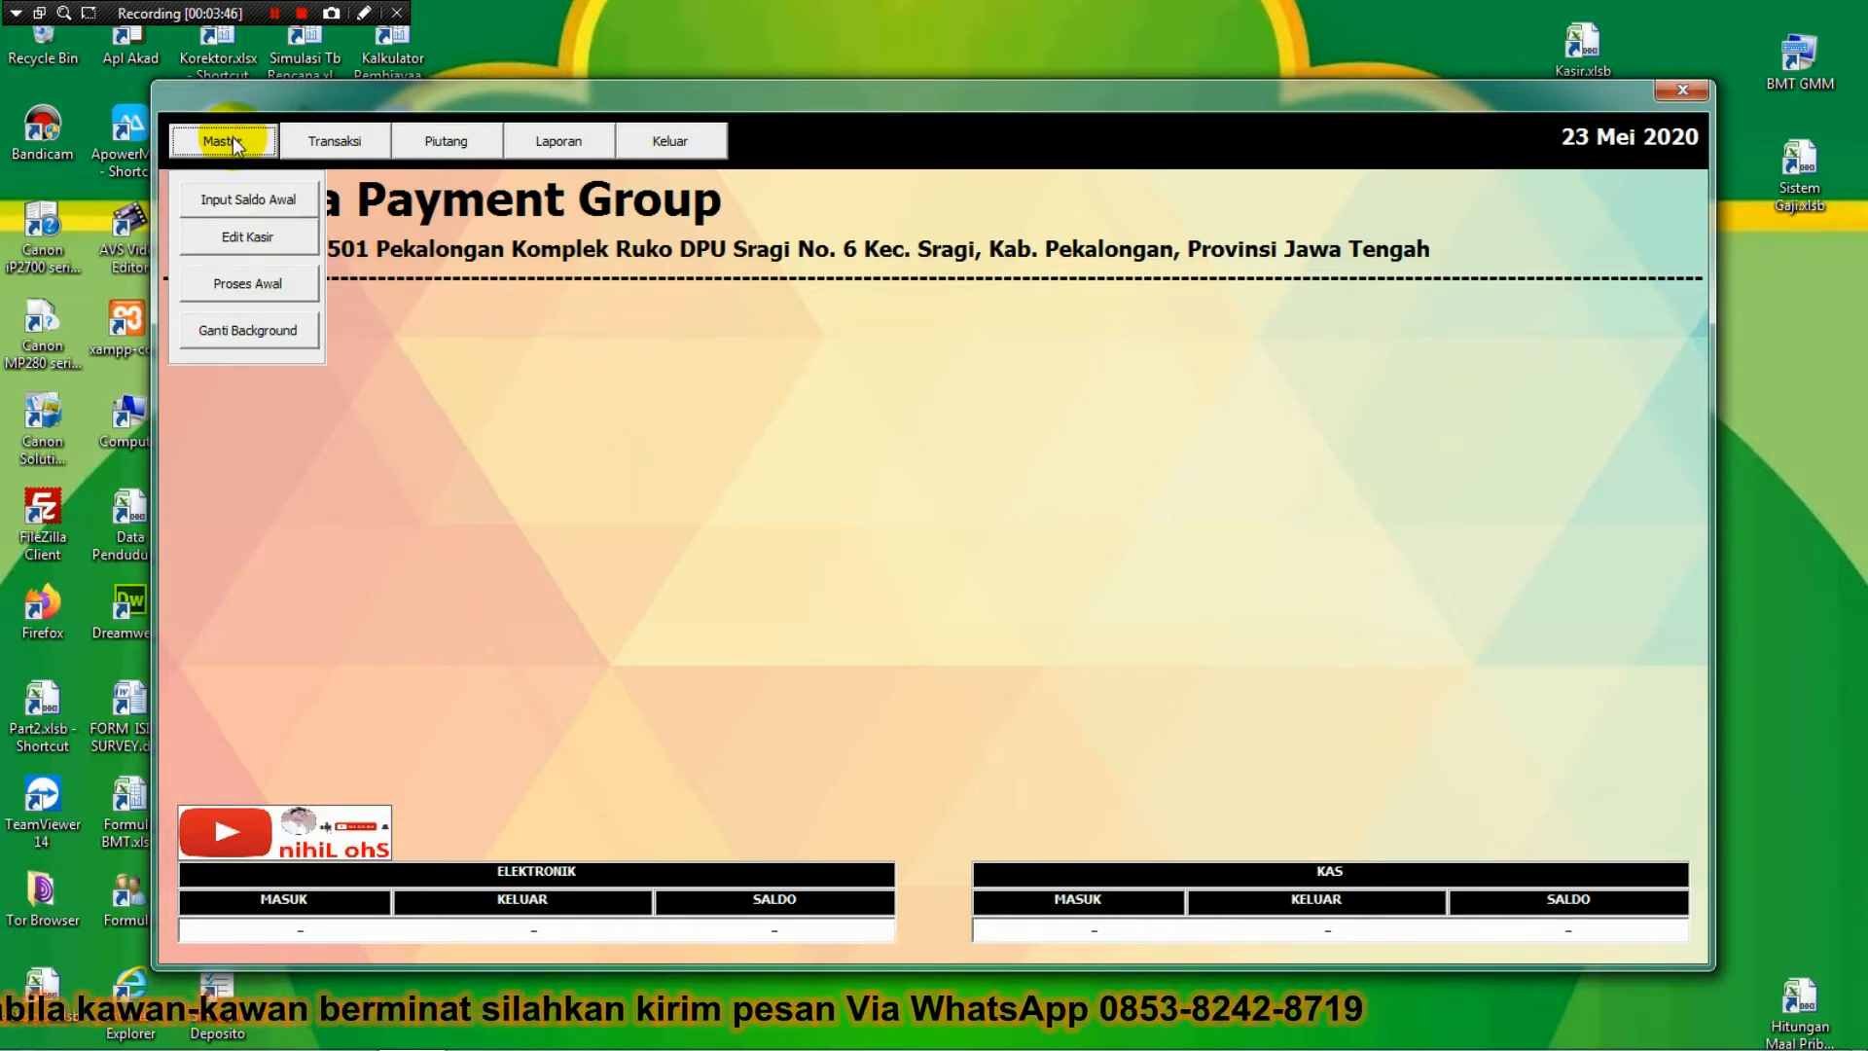
pyautogui.click(249, 190)
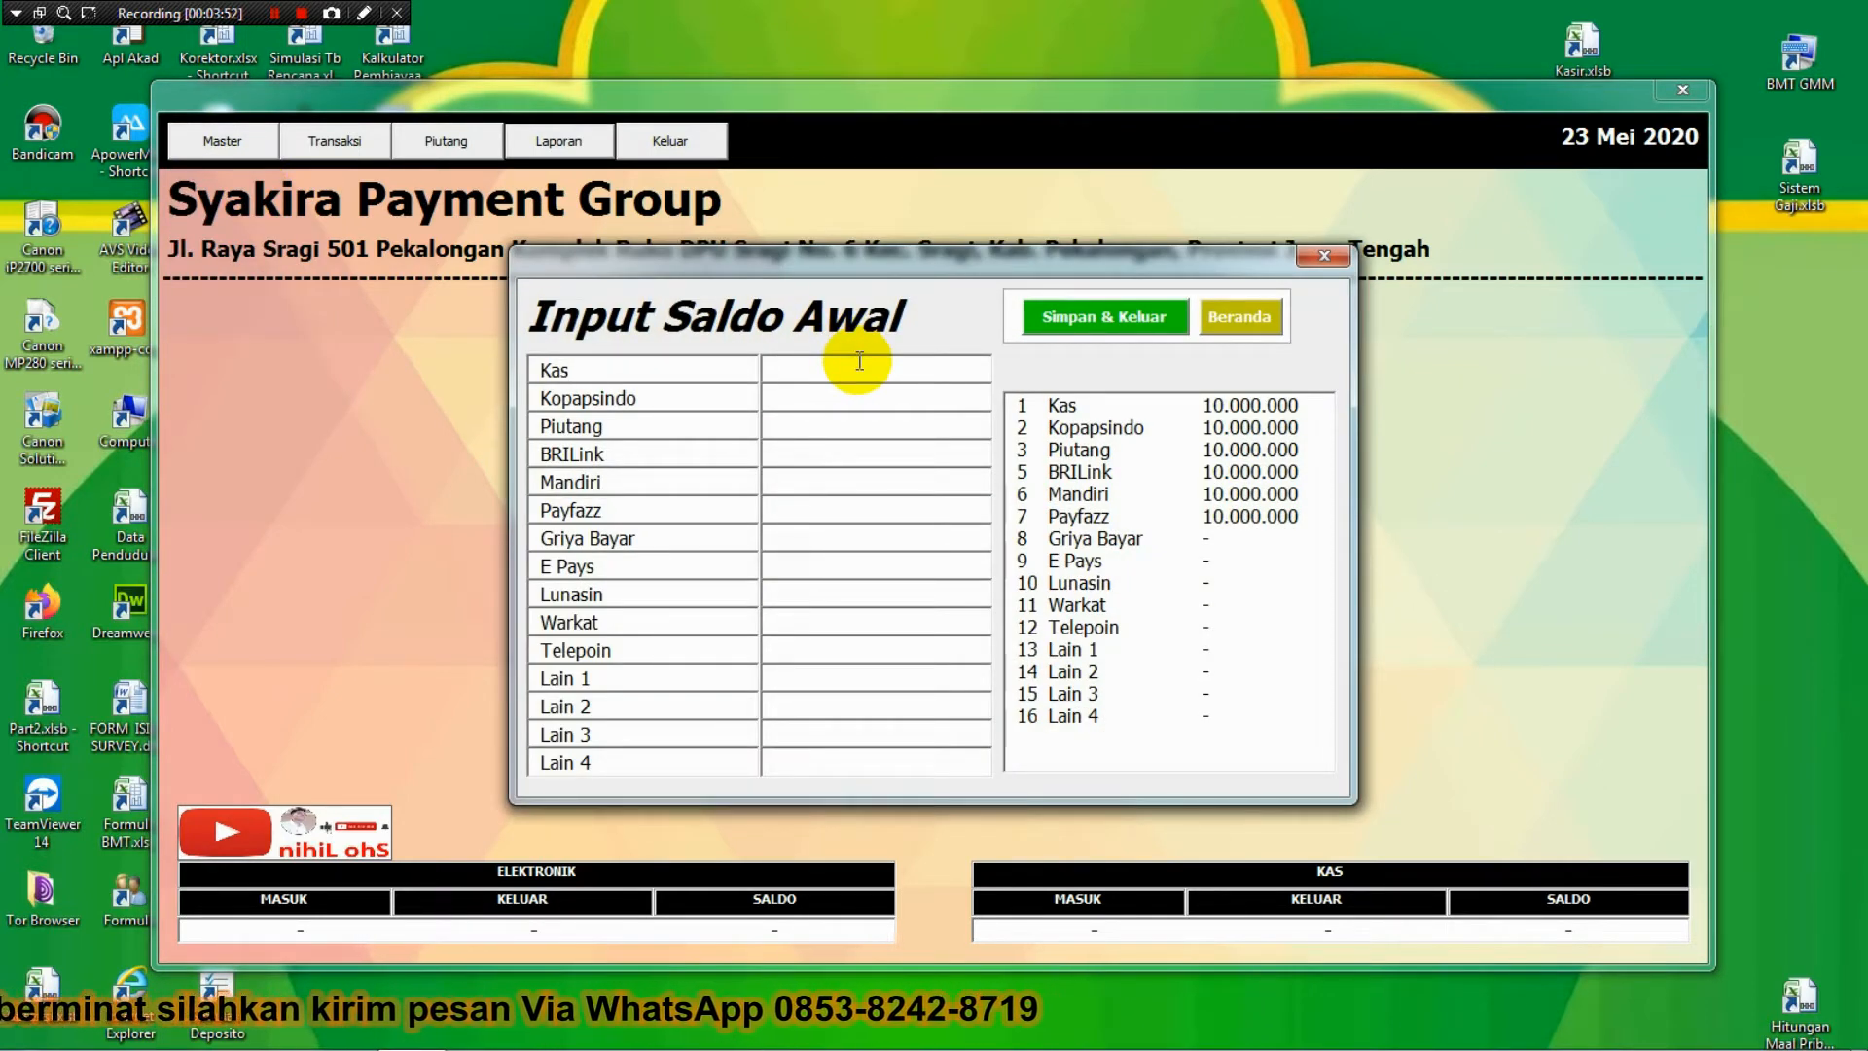
pyautogui.write('1000000')
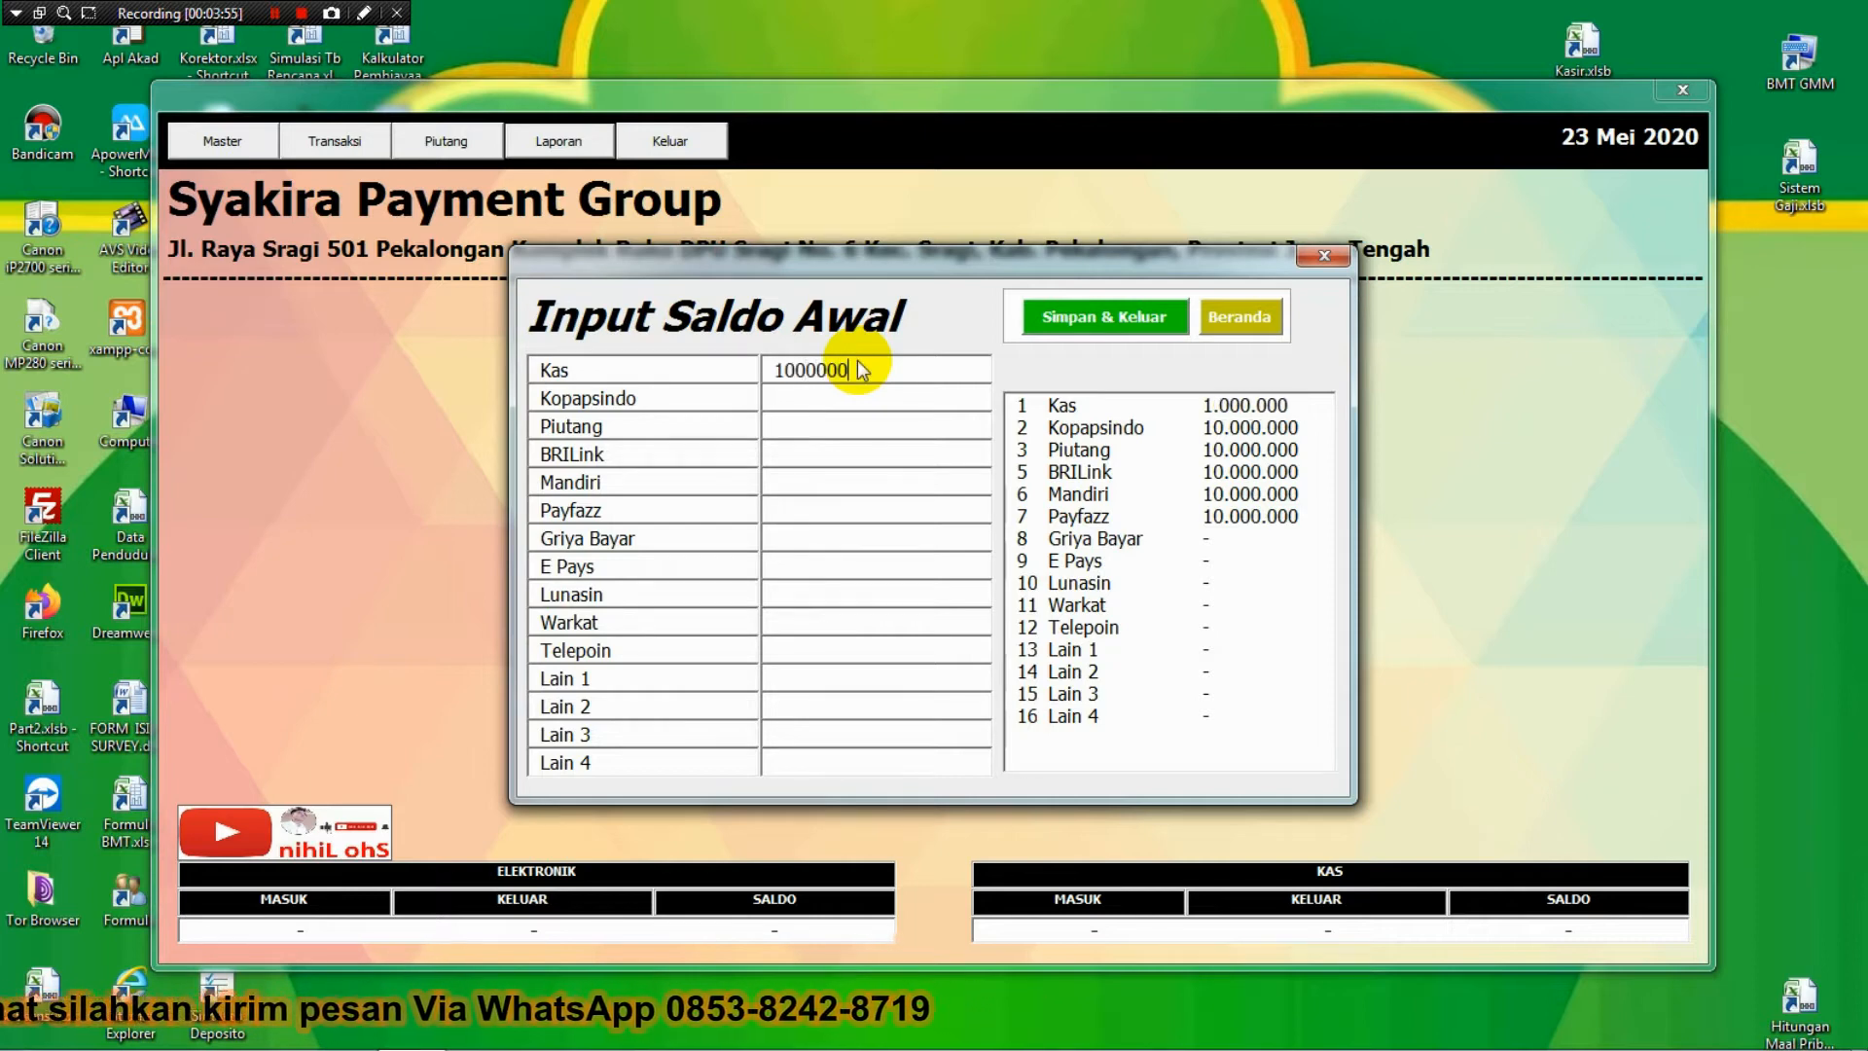
pyautogui.press('Return')
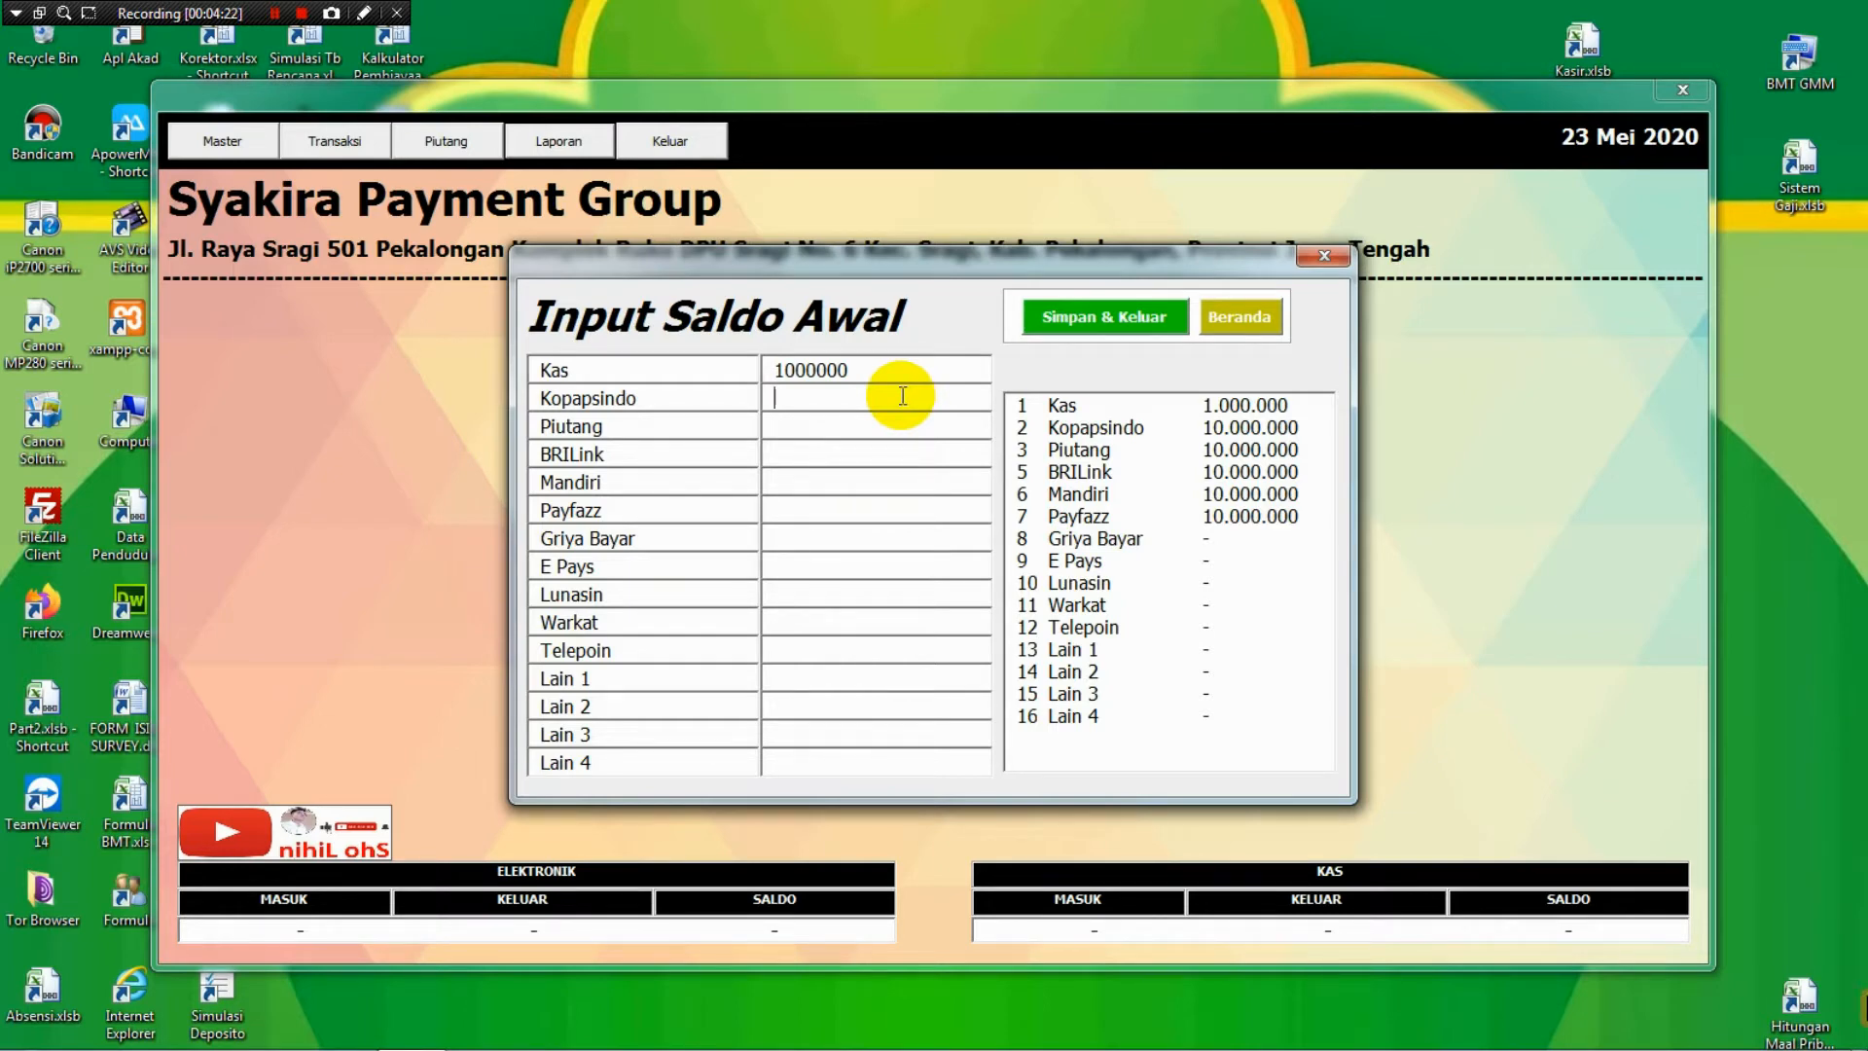
pyautogui.write('0')
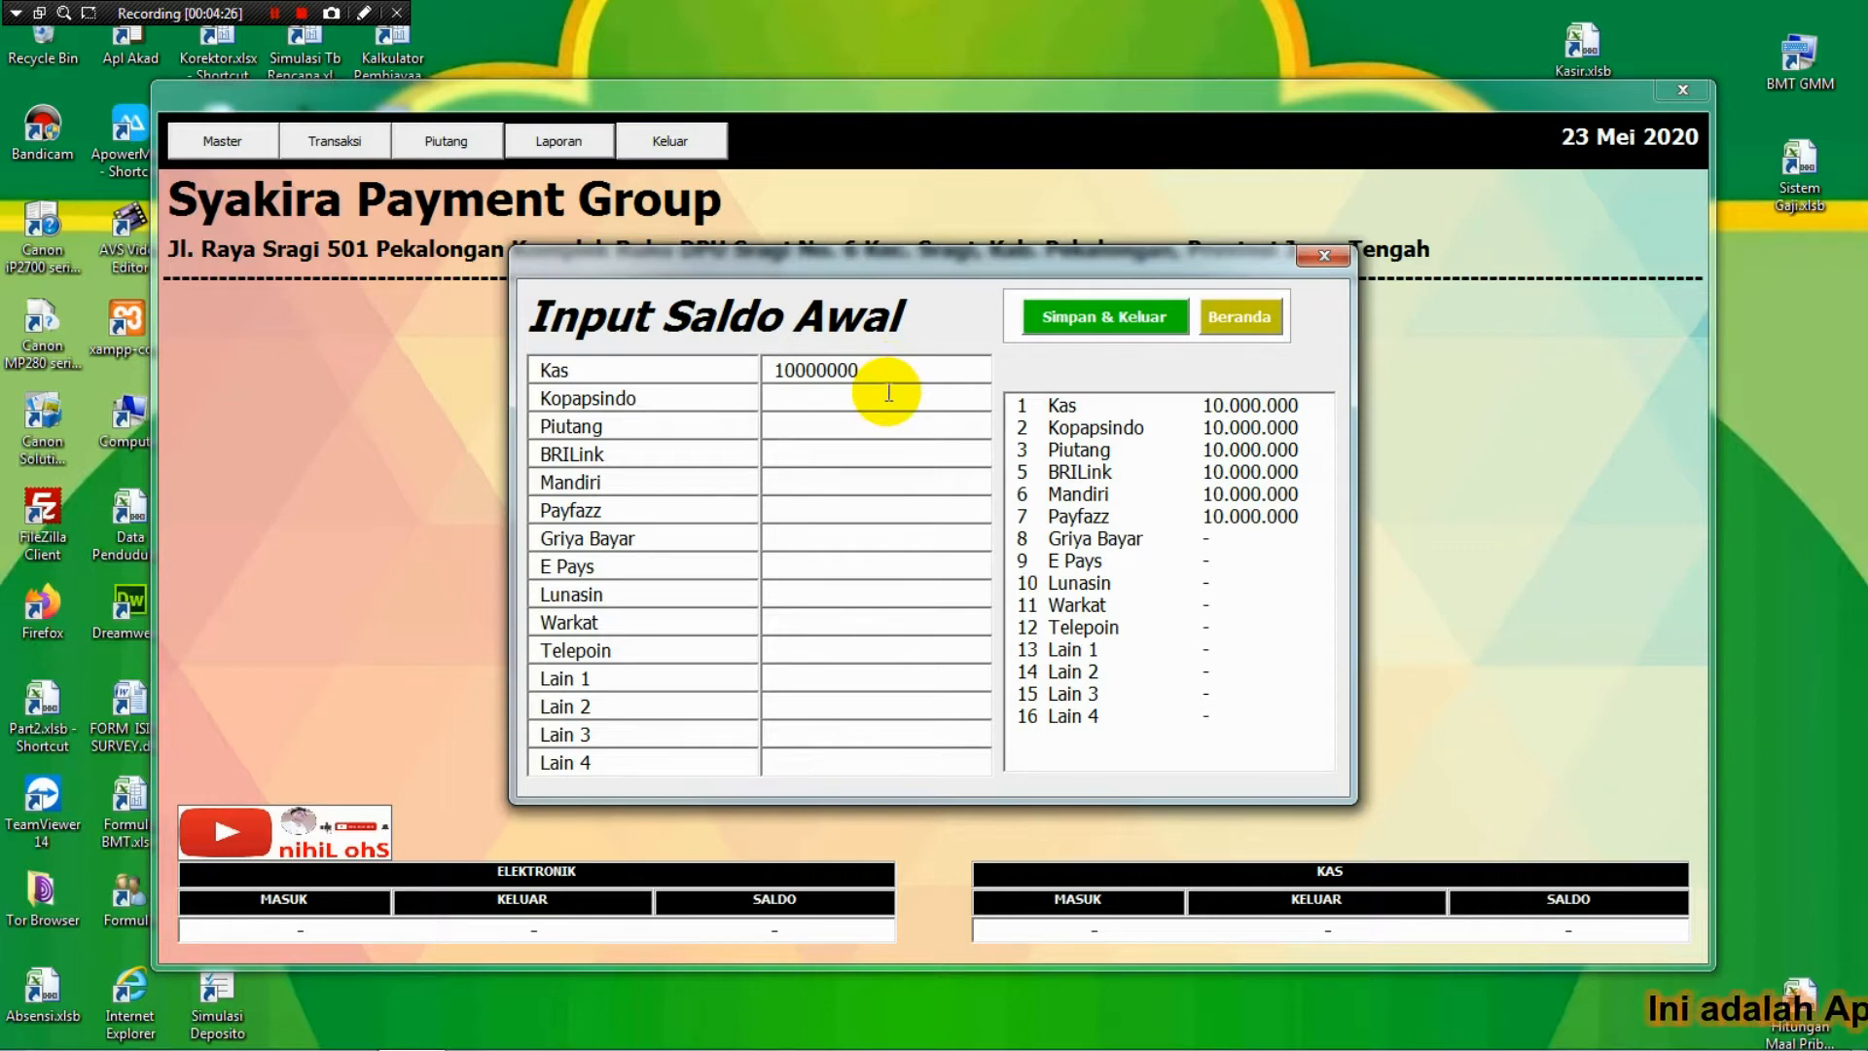
pyautogui.click(888, 394)
pyautogui.write('100')
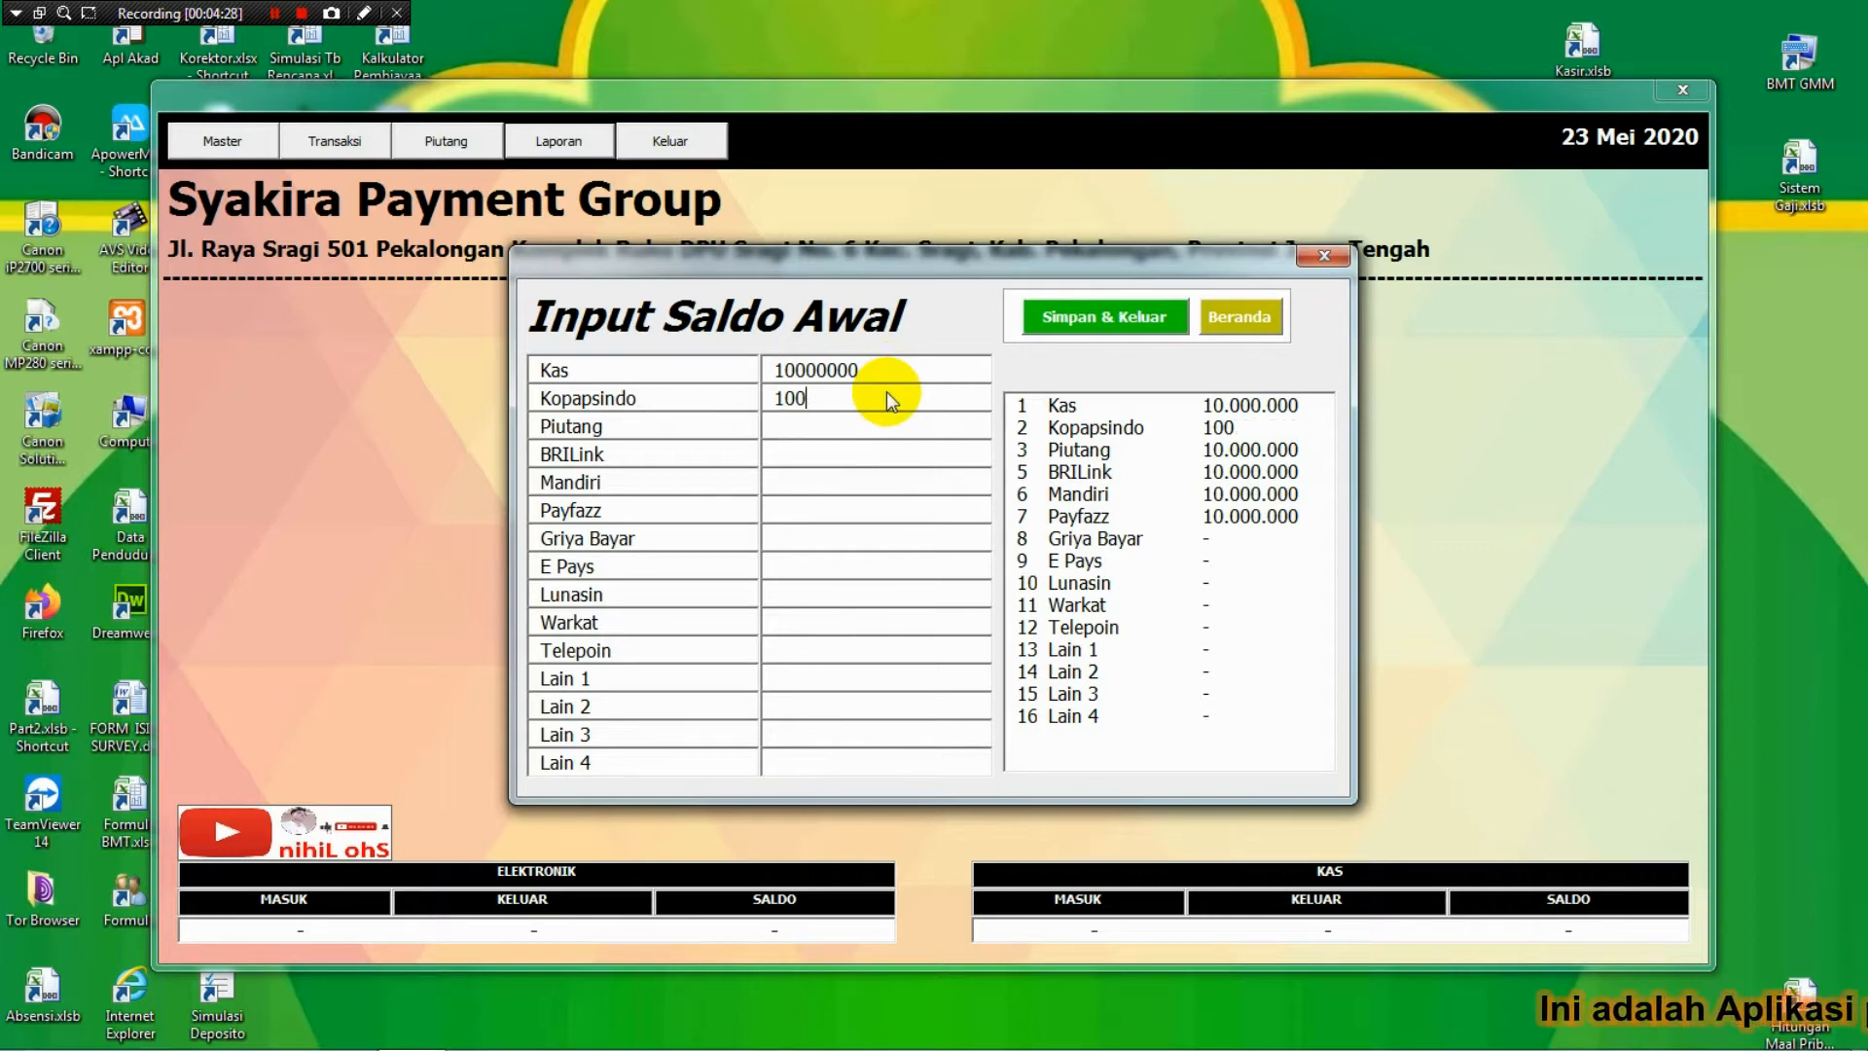
pyautogui.write('0000')
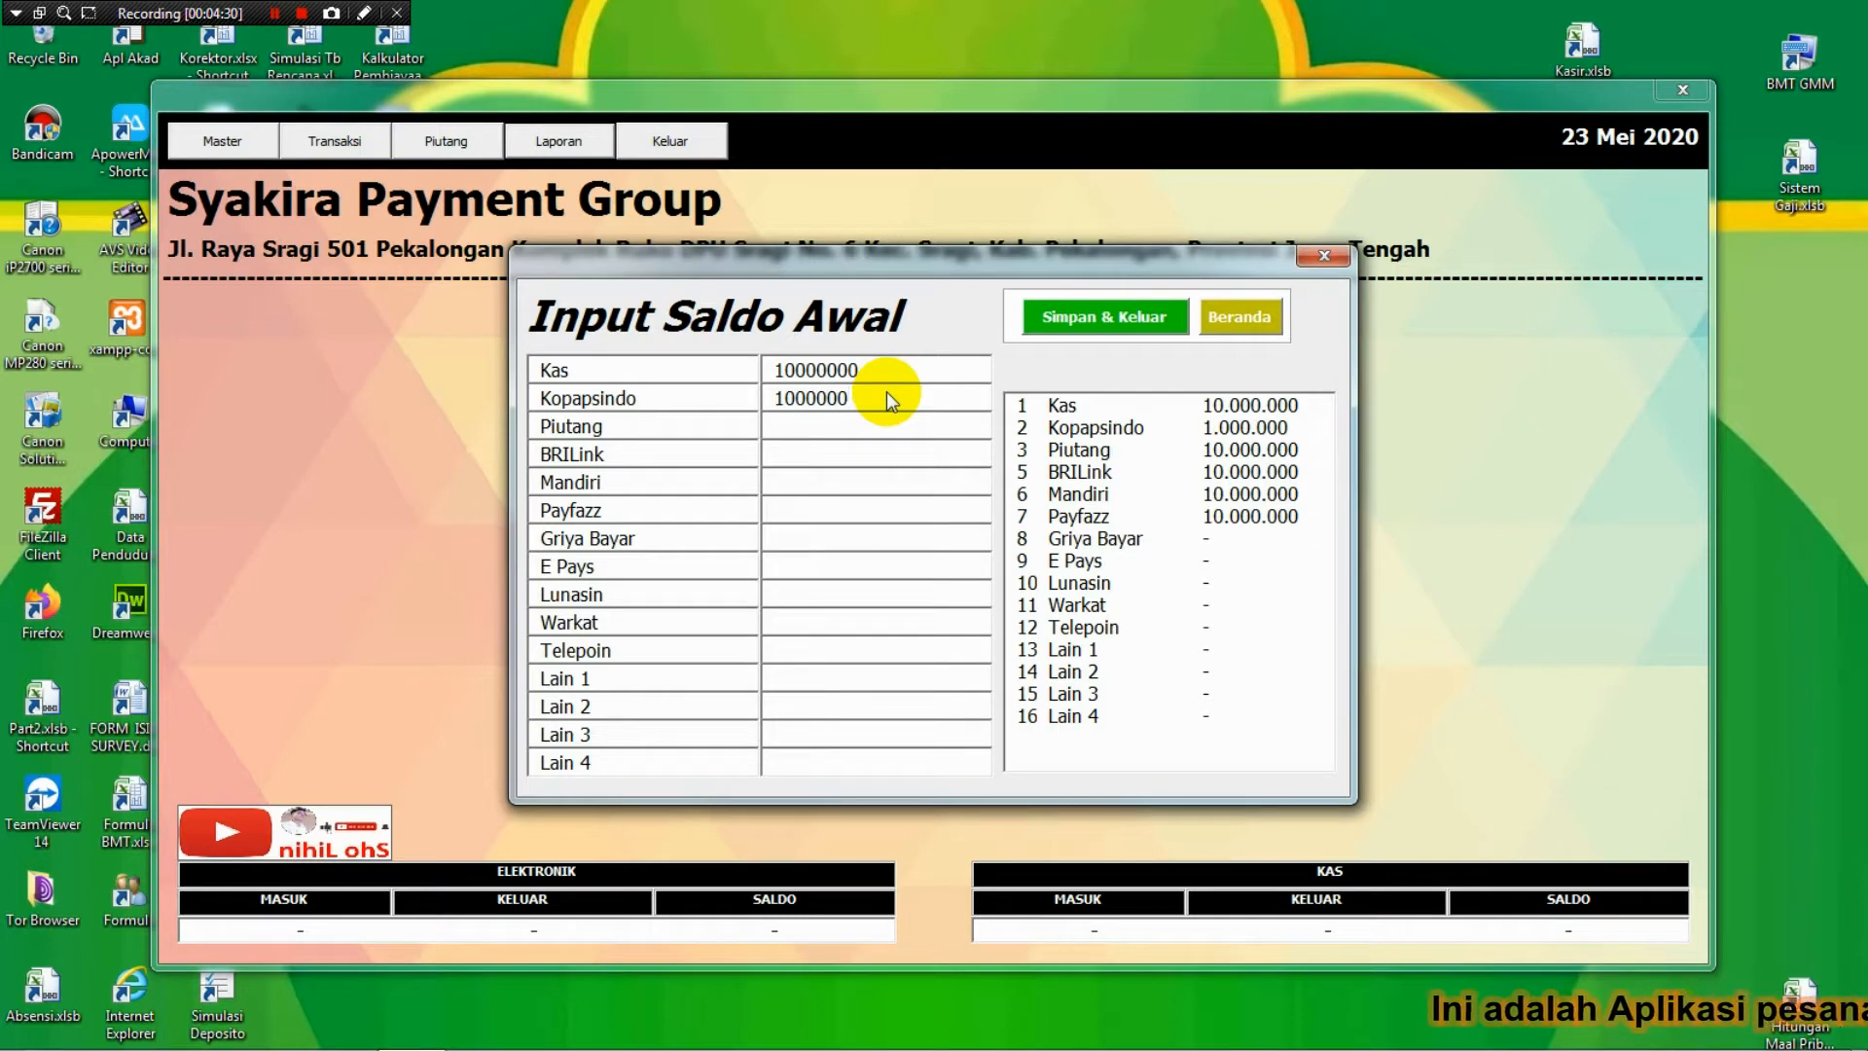
pyautogui.write('0')
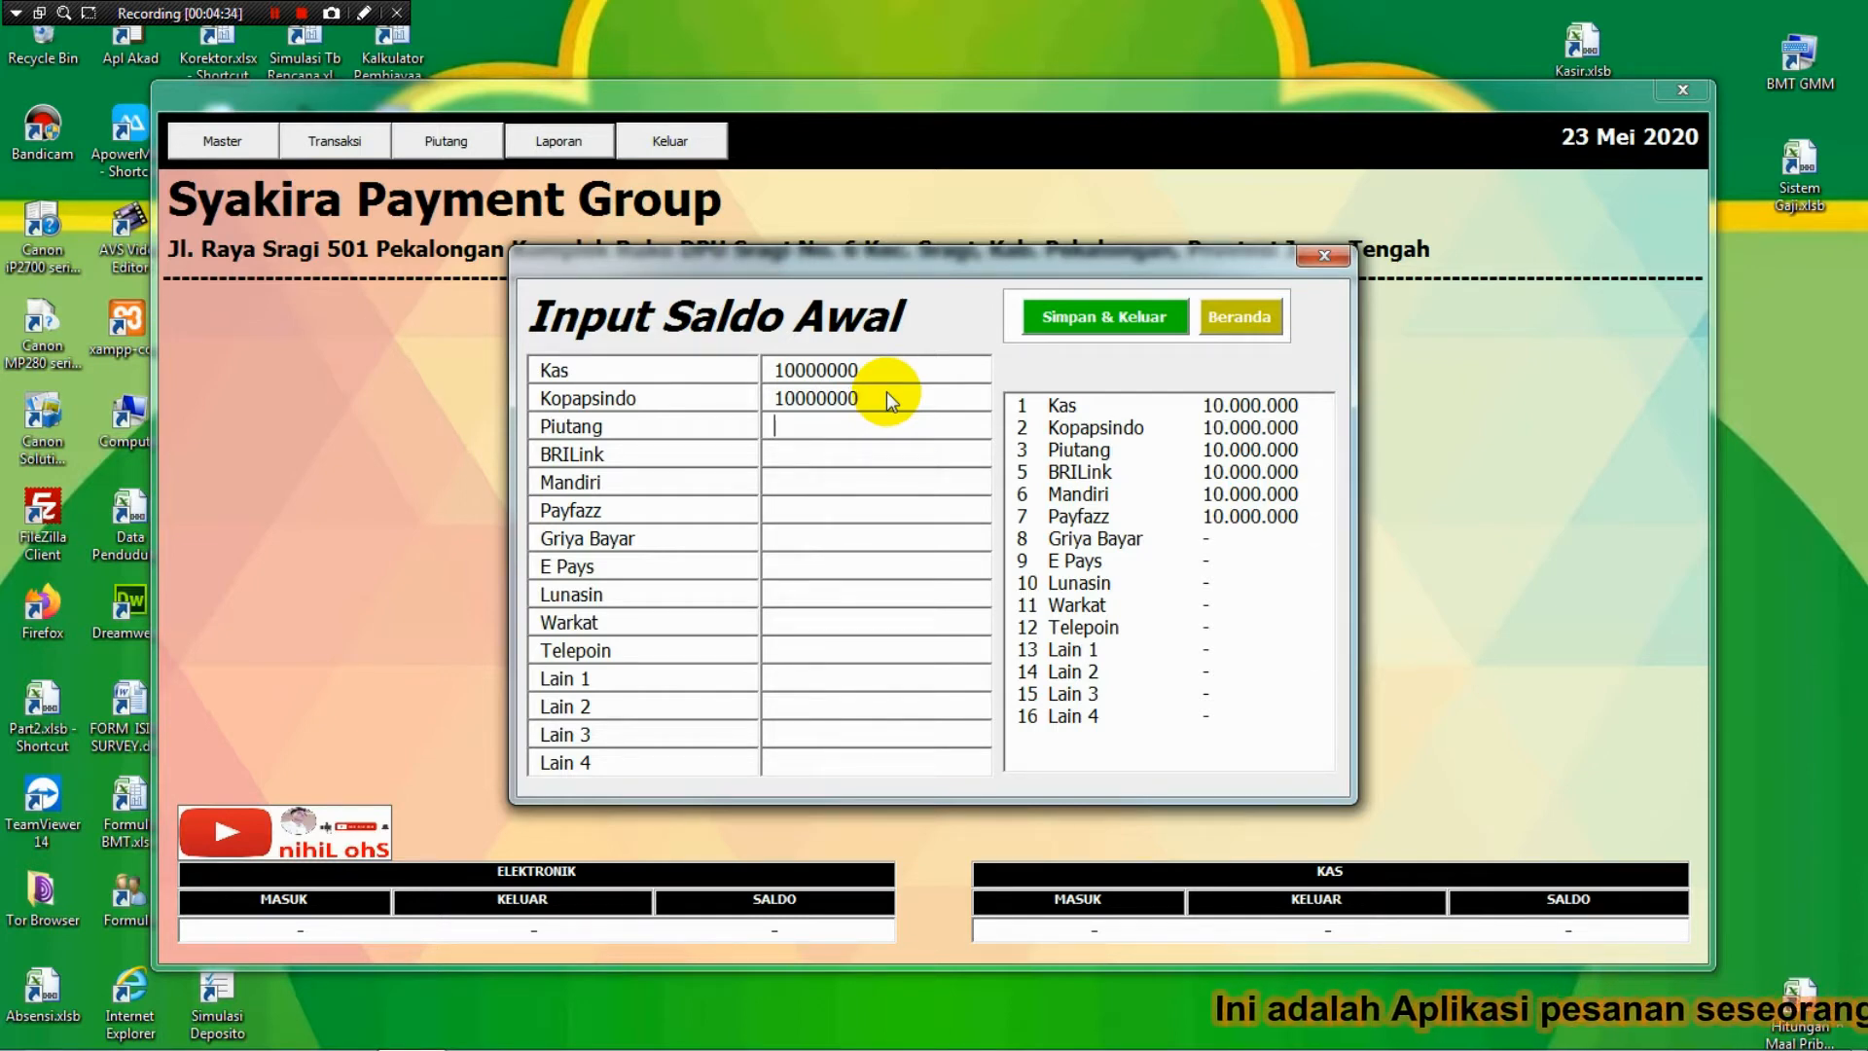
pyautogui.write('0')
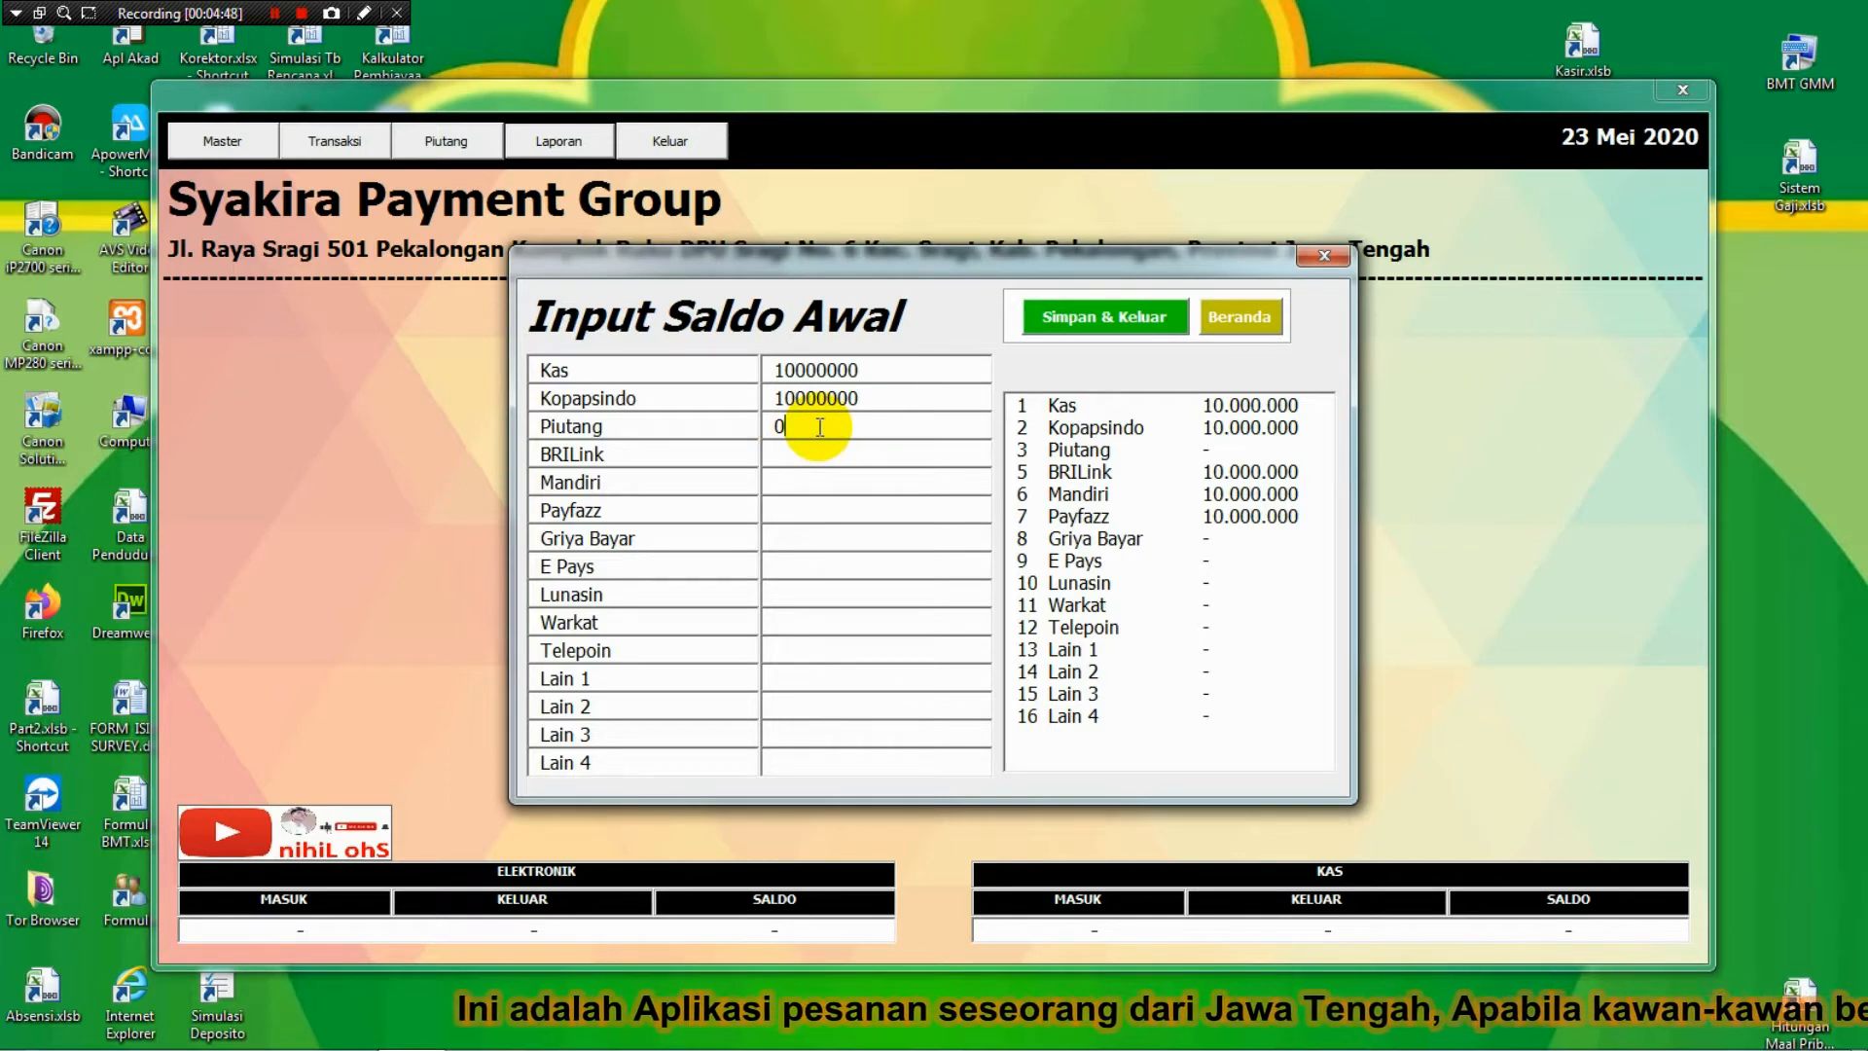
# Enter BRILink 50000000, Mandiri 40000000, Payfazz 10000000, and 0 for Griya Bayar through Lain 4.
pyautogui.press('Tab')
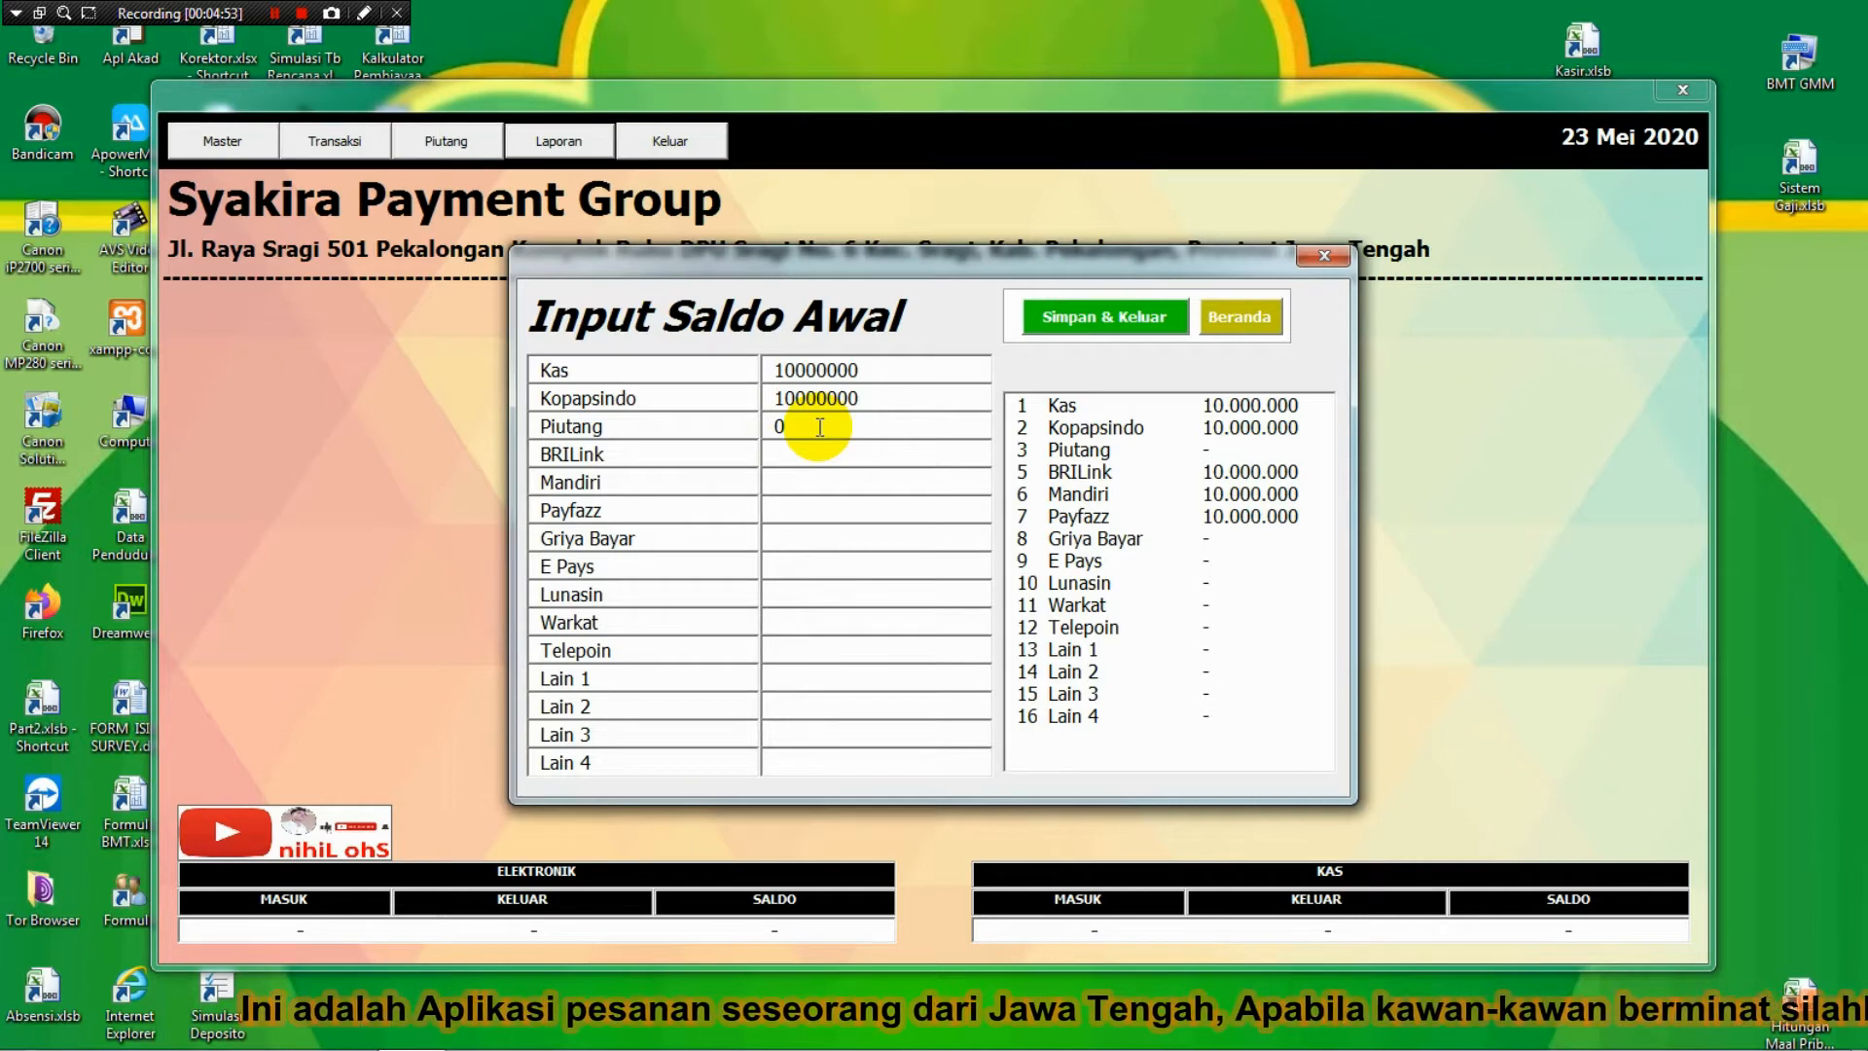
pyautogui.write('5')
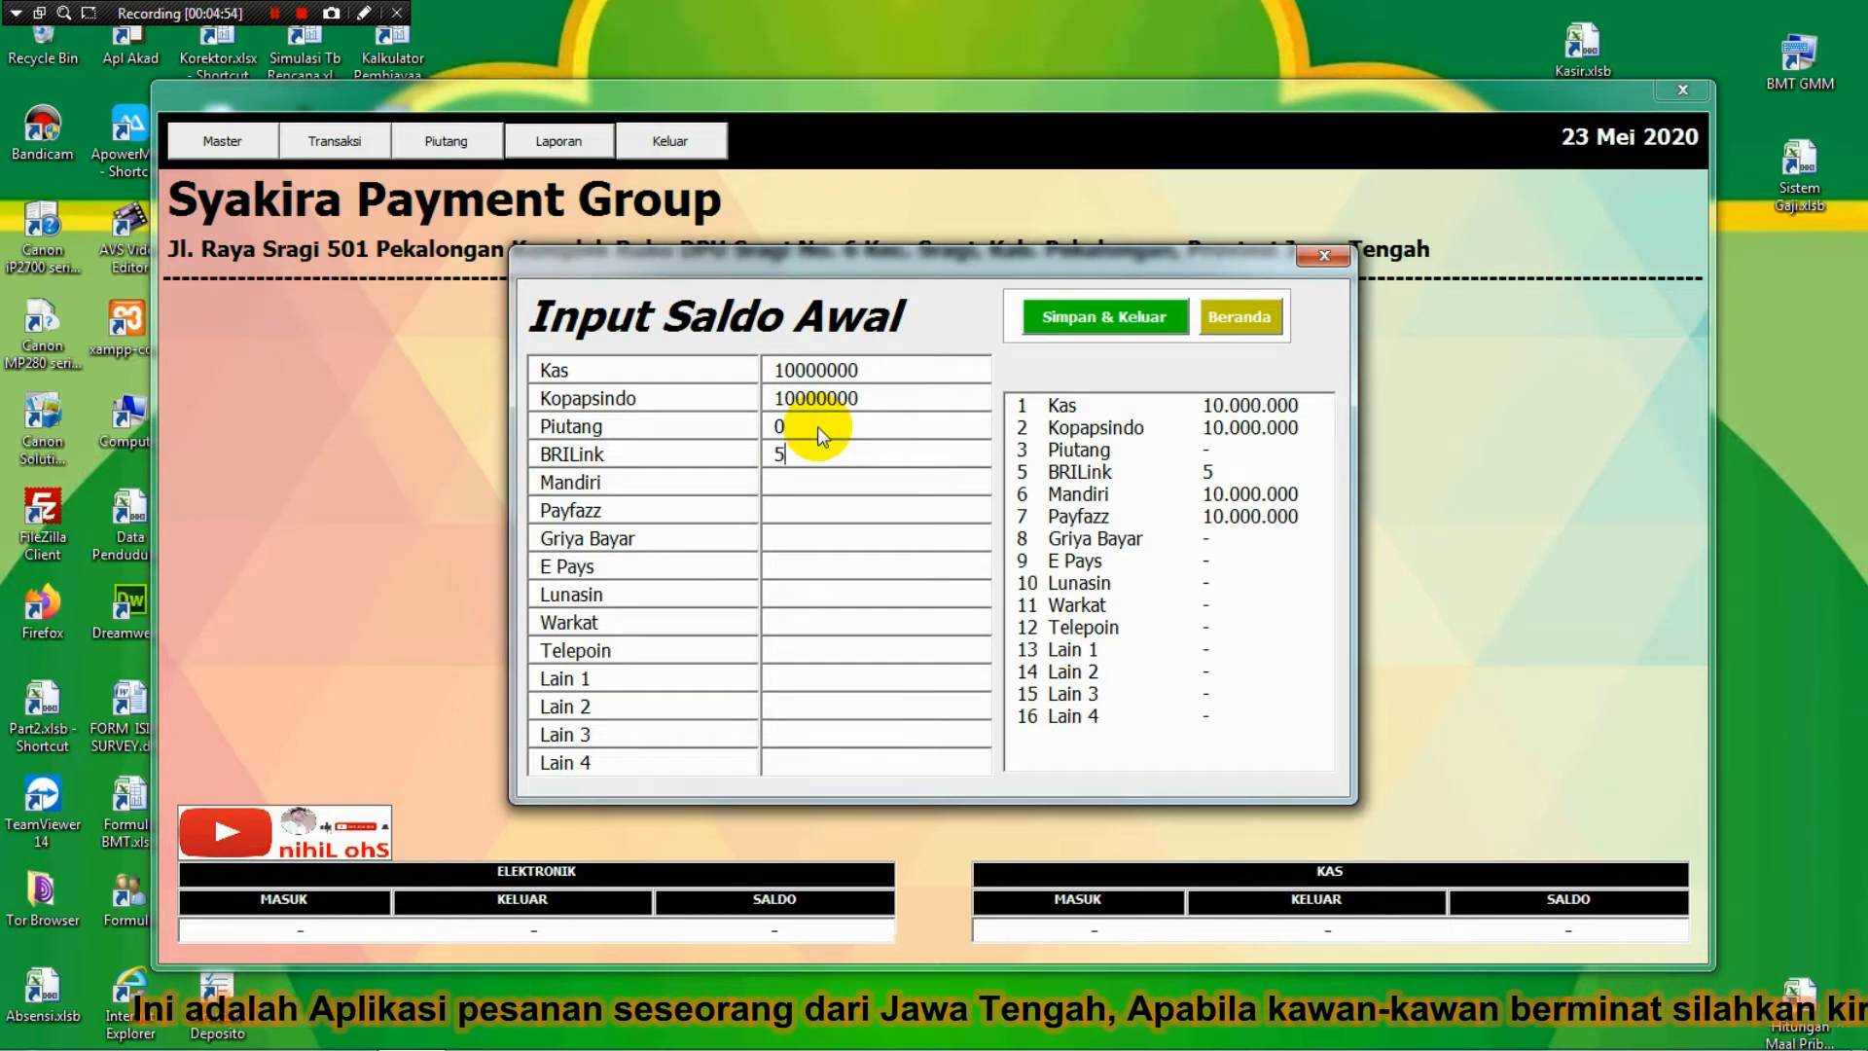
pyautogui.write('0000000')
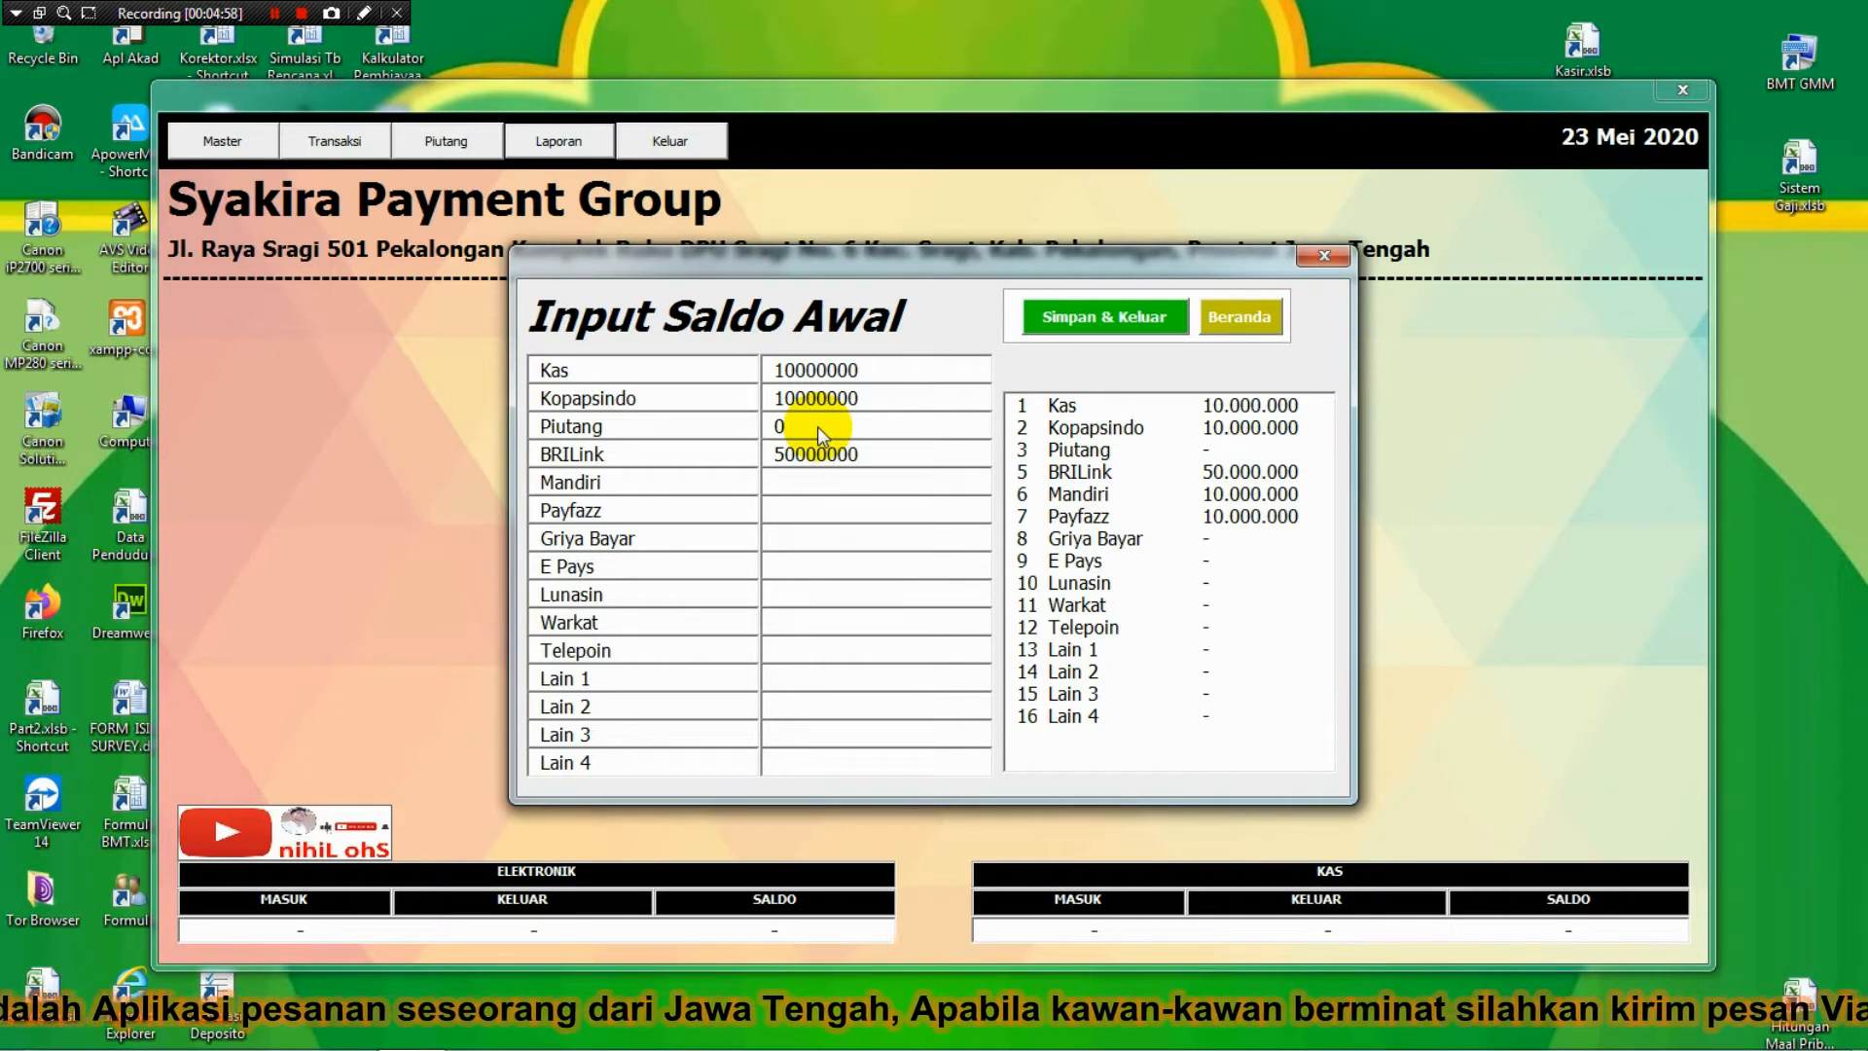
pyautogui.write('40000')
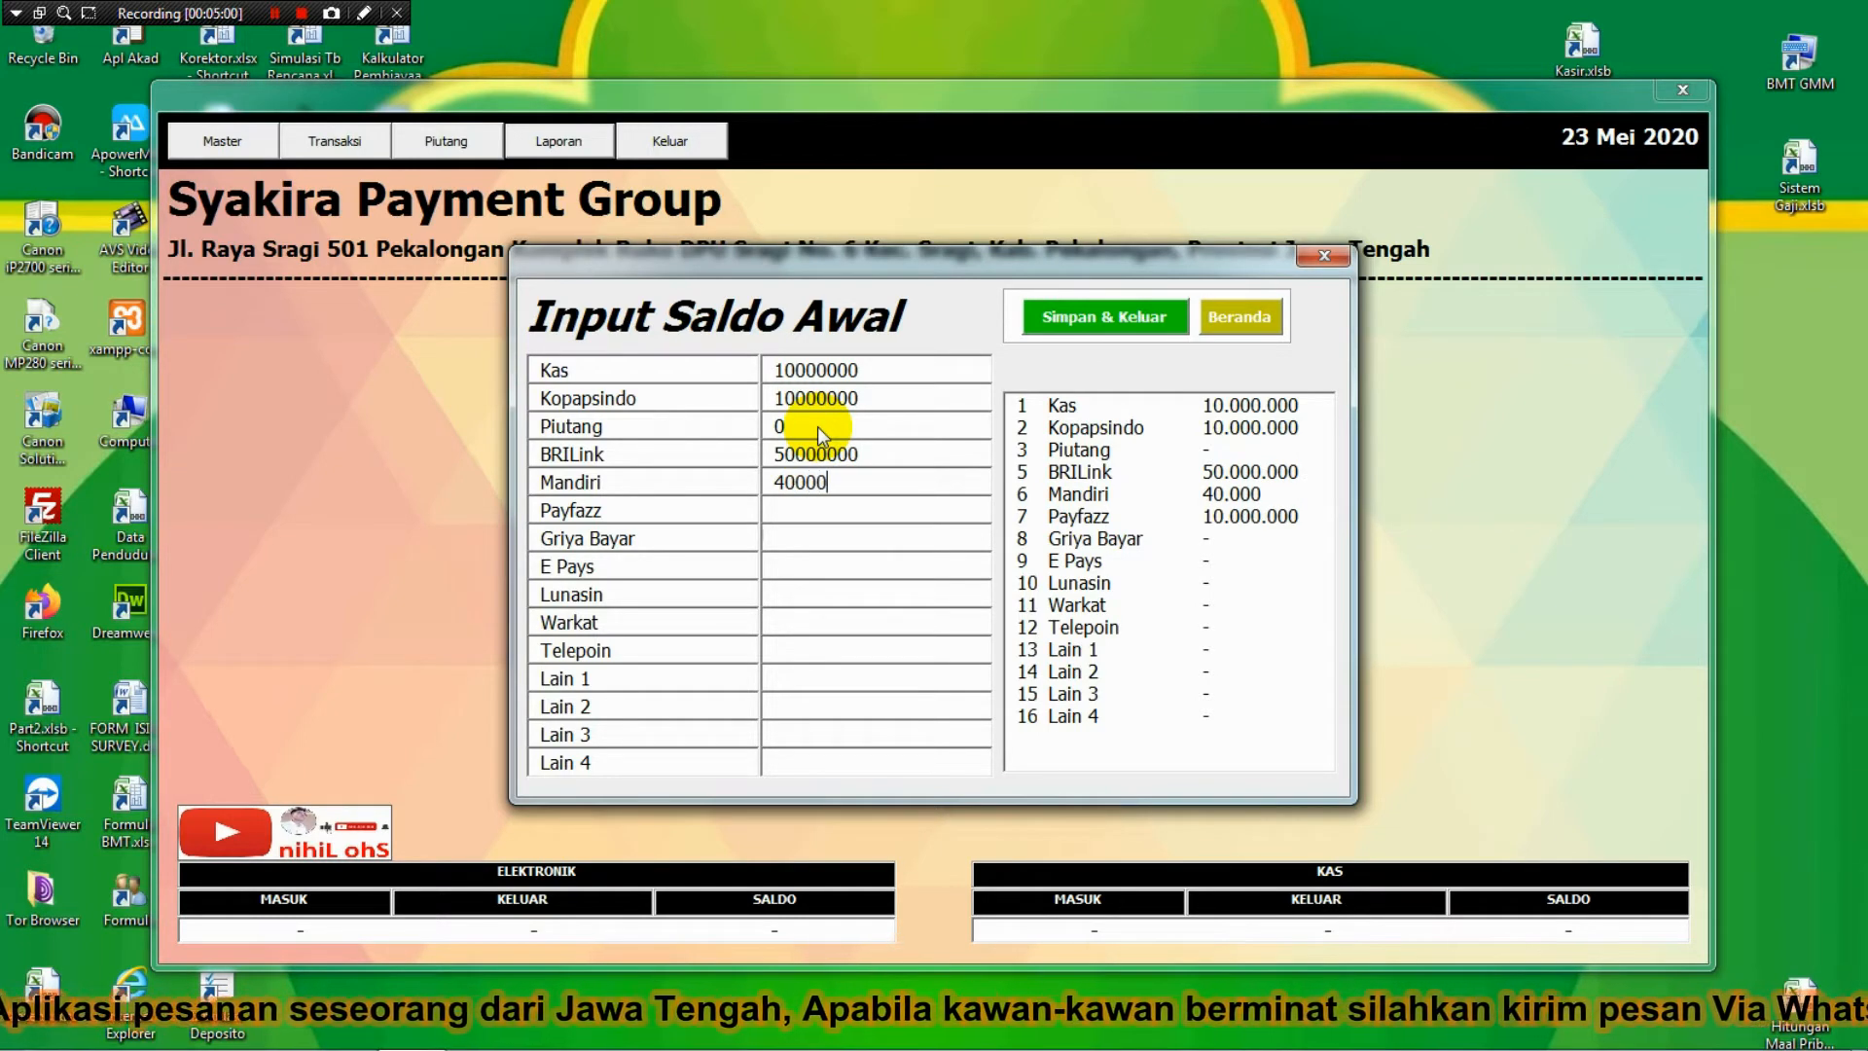
pyautogui.press('Tab')
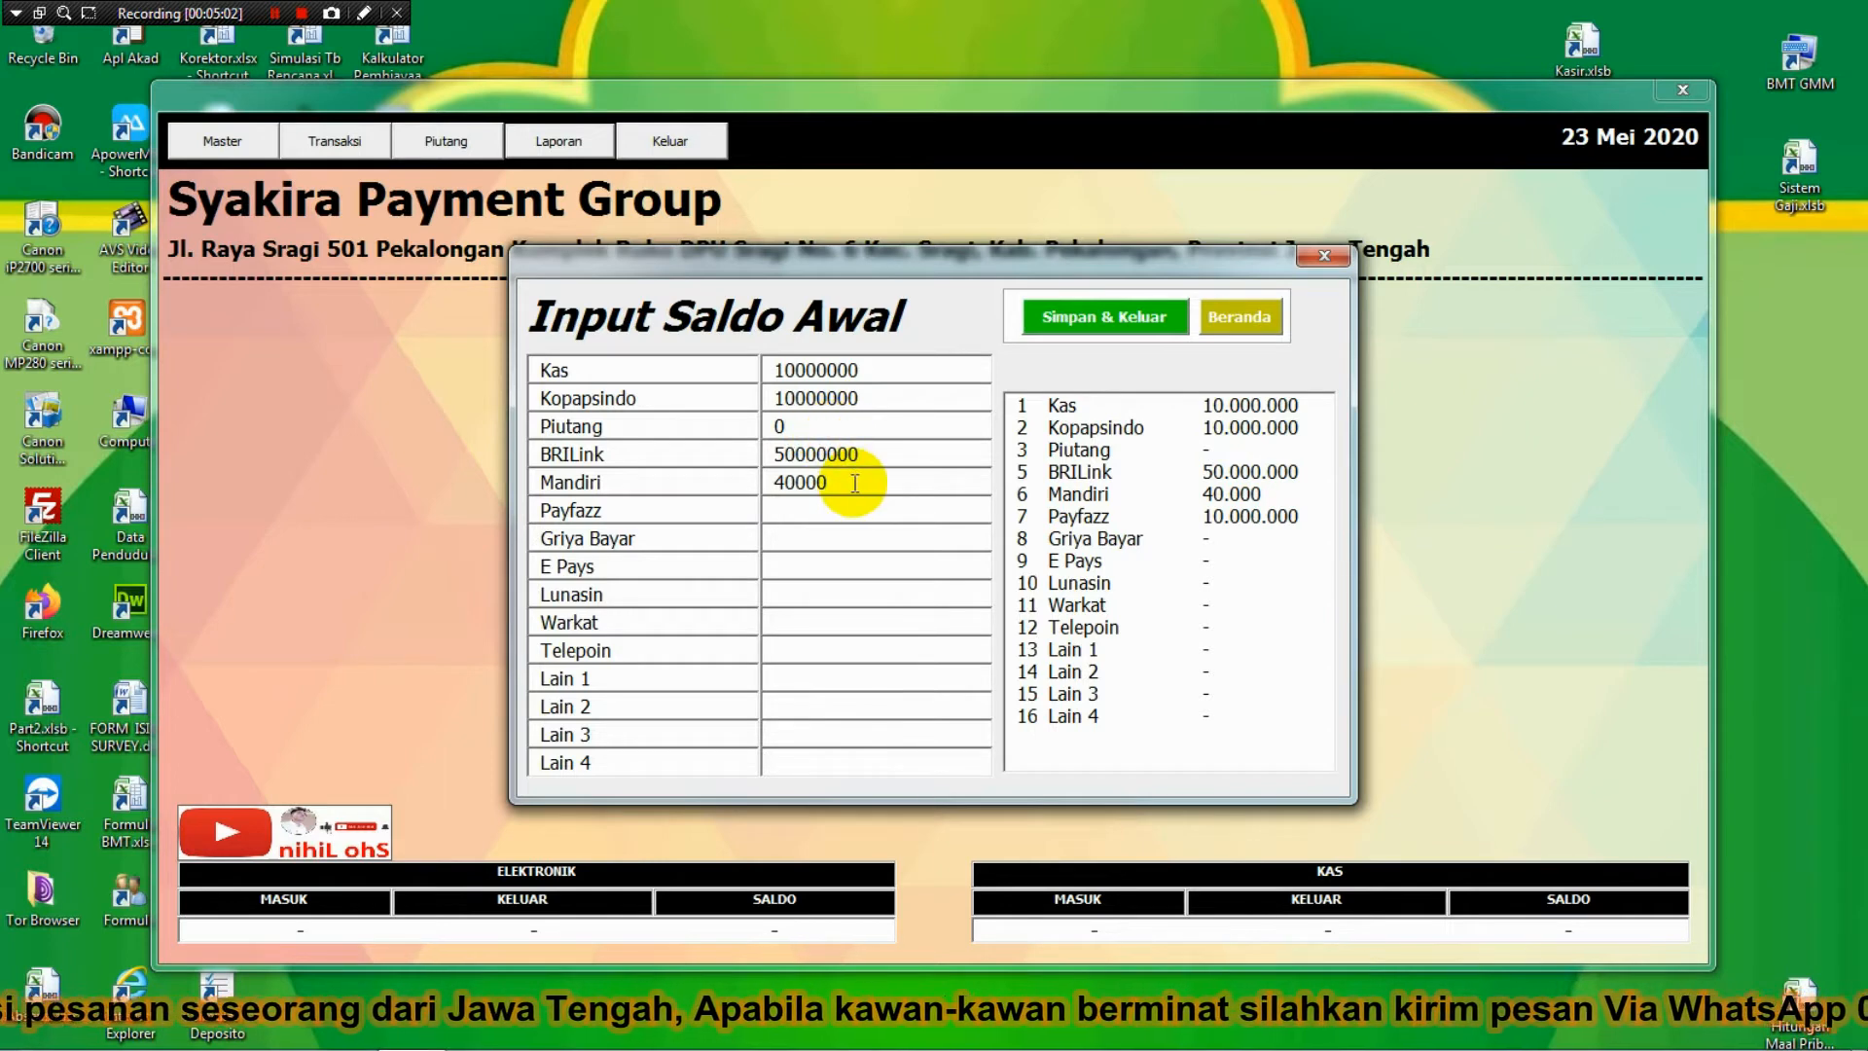
pyautogui.write('000')
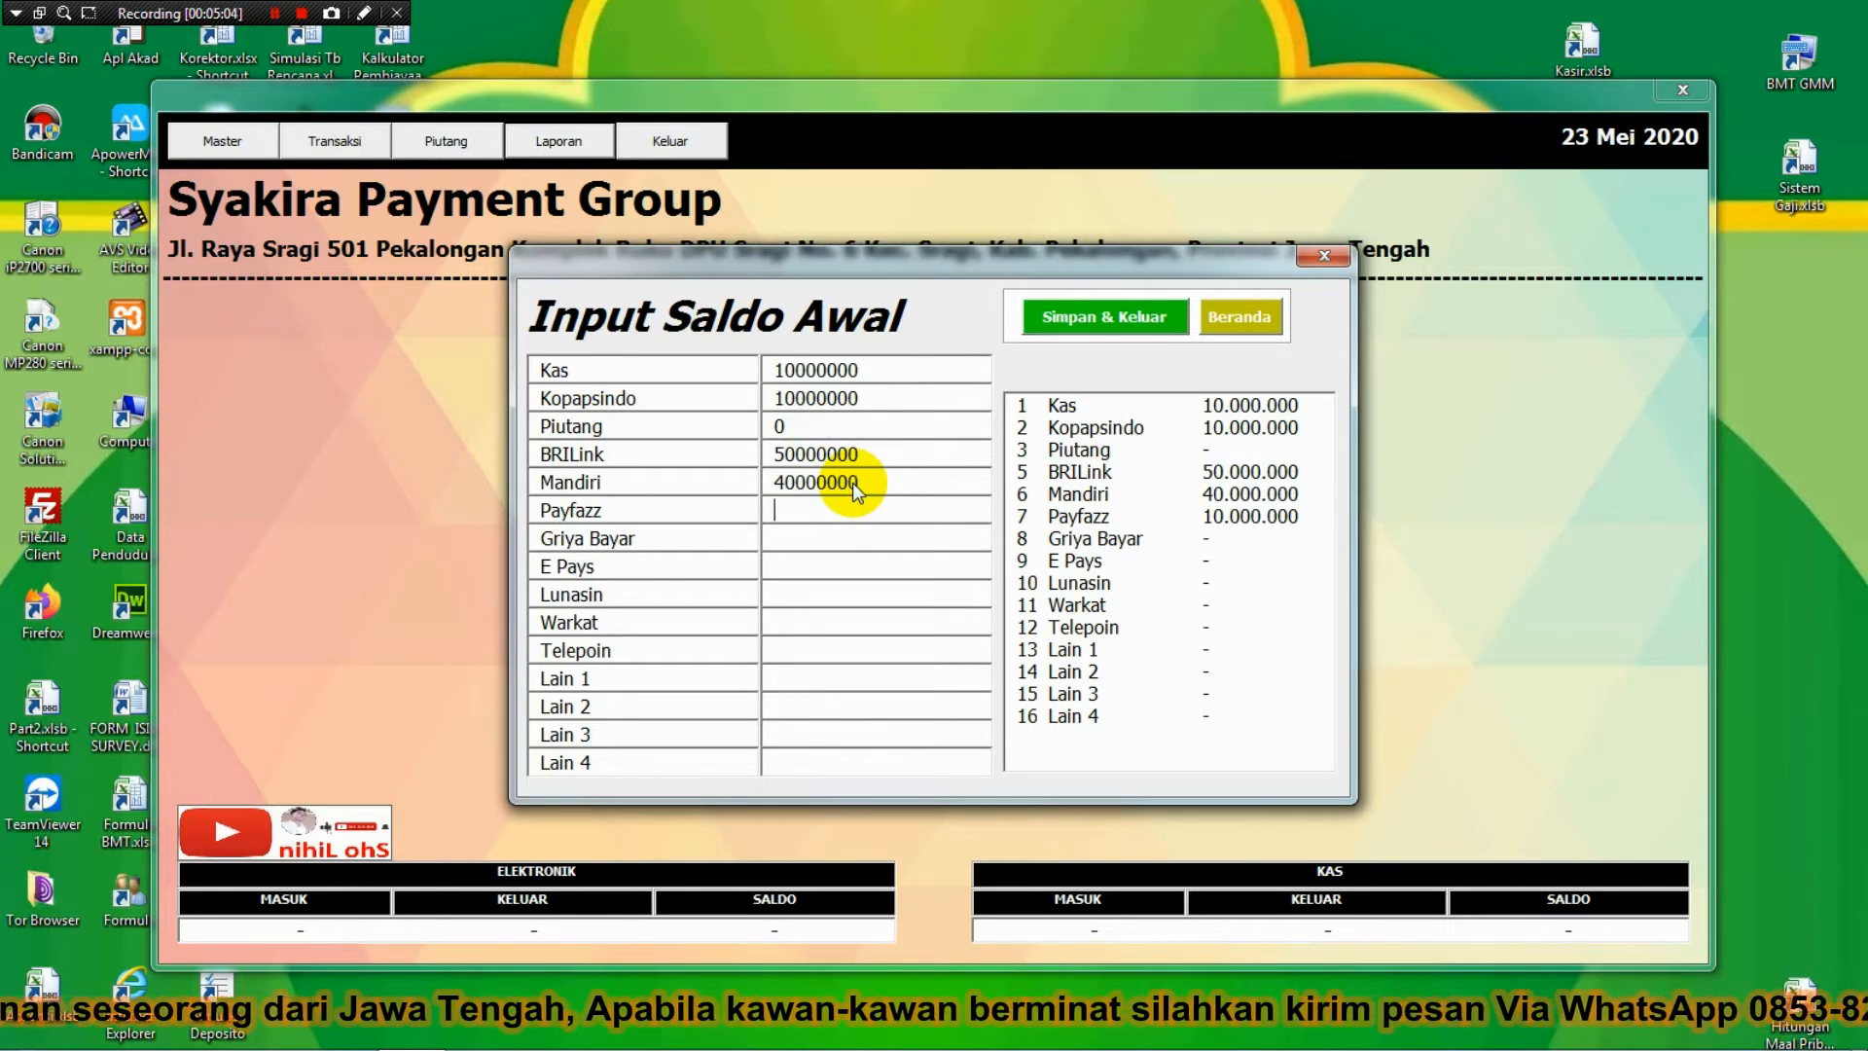
pyautogui.write('100')
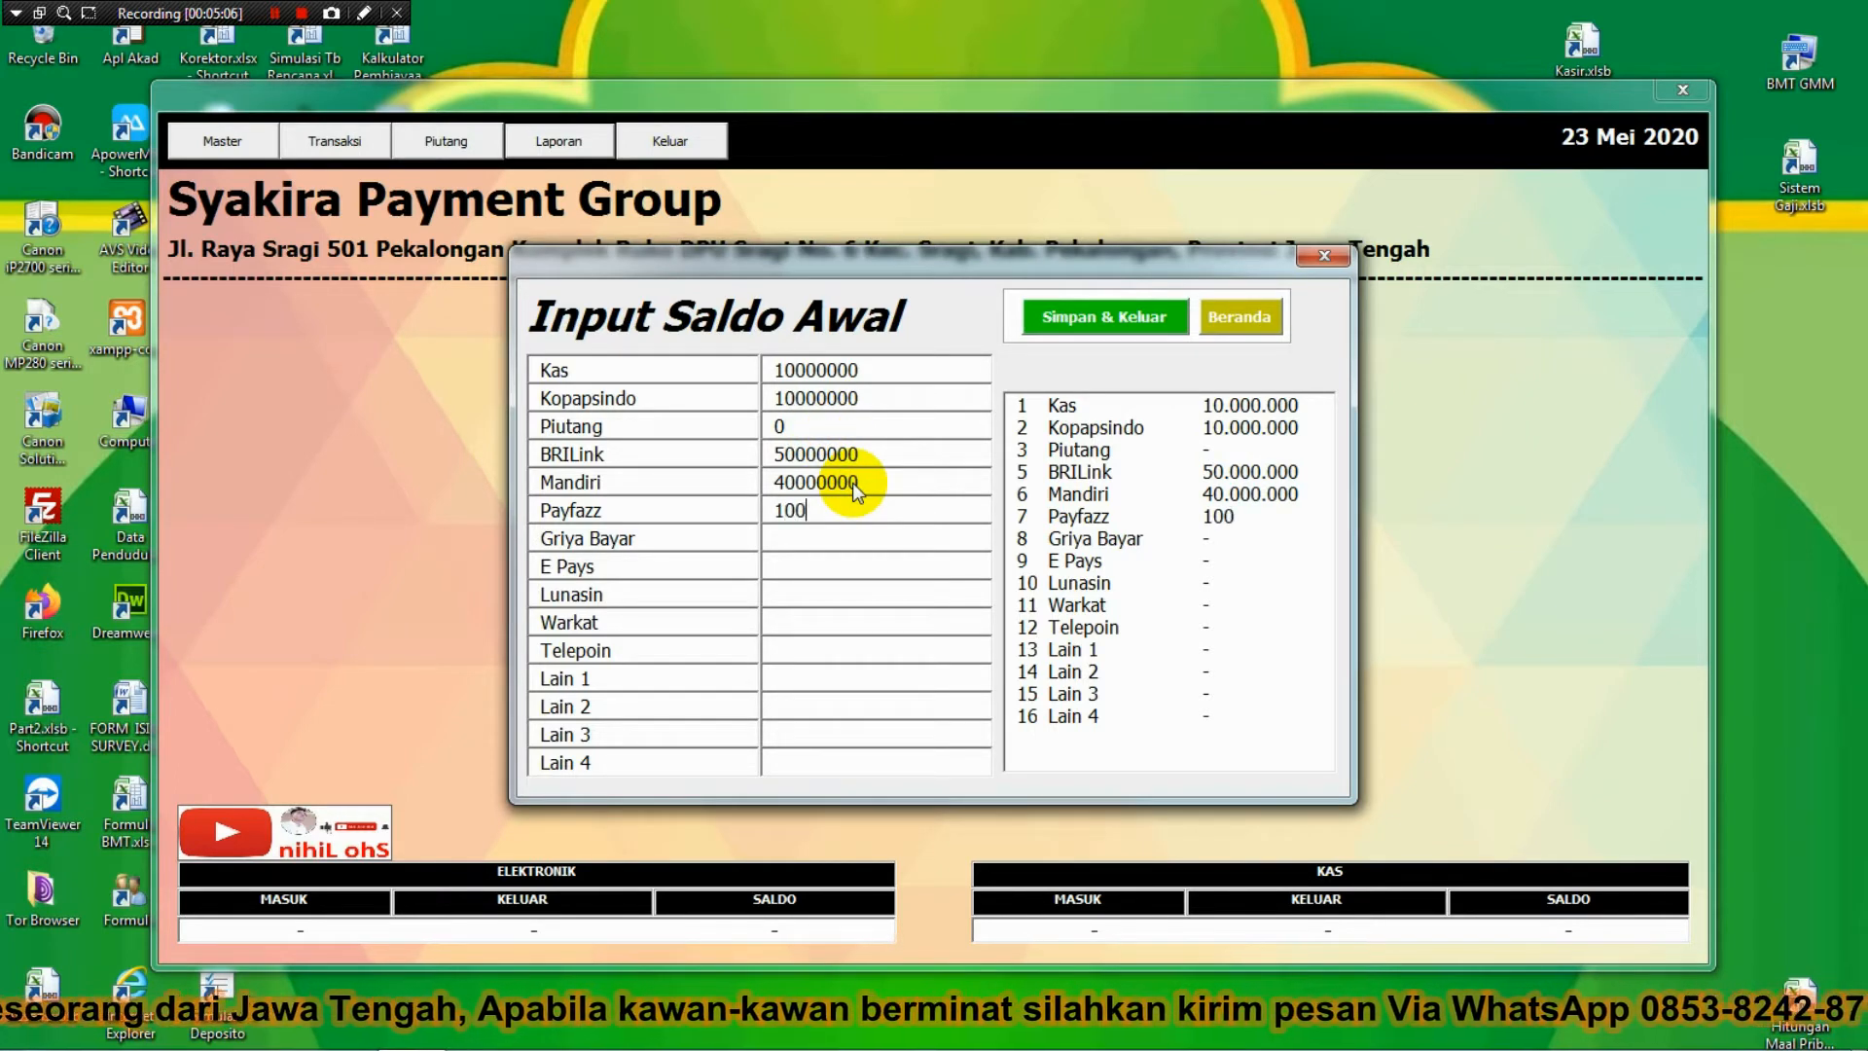
pyautogui.write('00000')
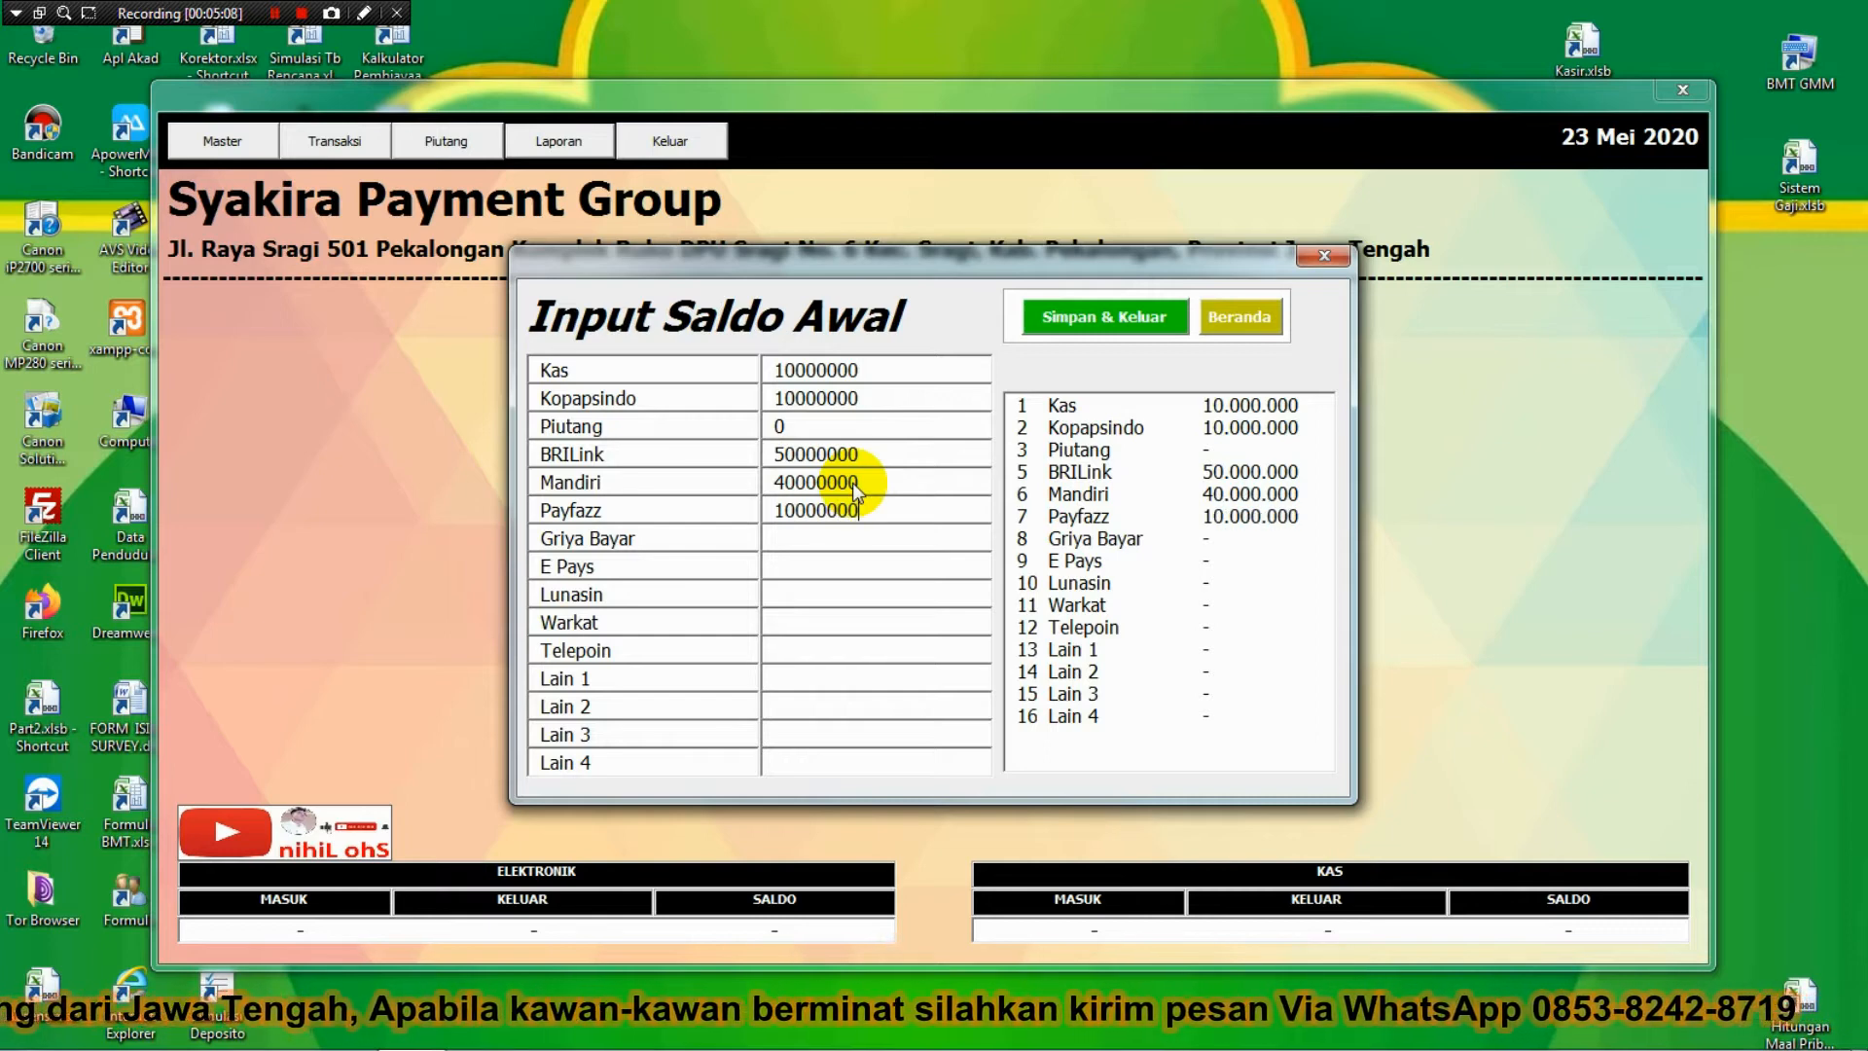
pyautogui.click(873, 540)
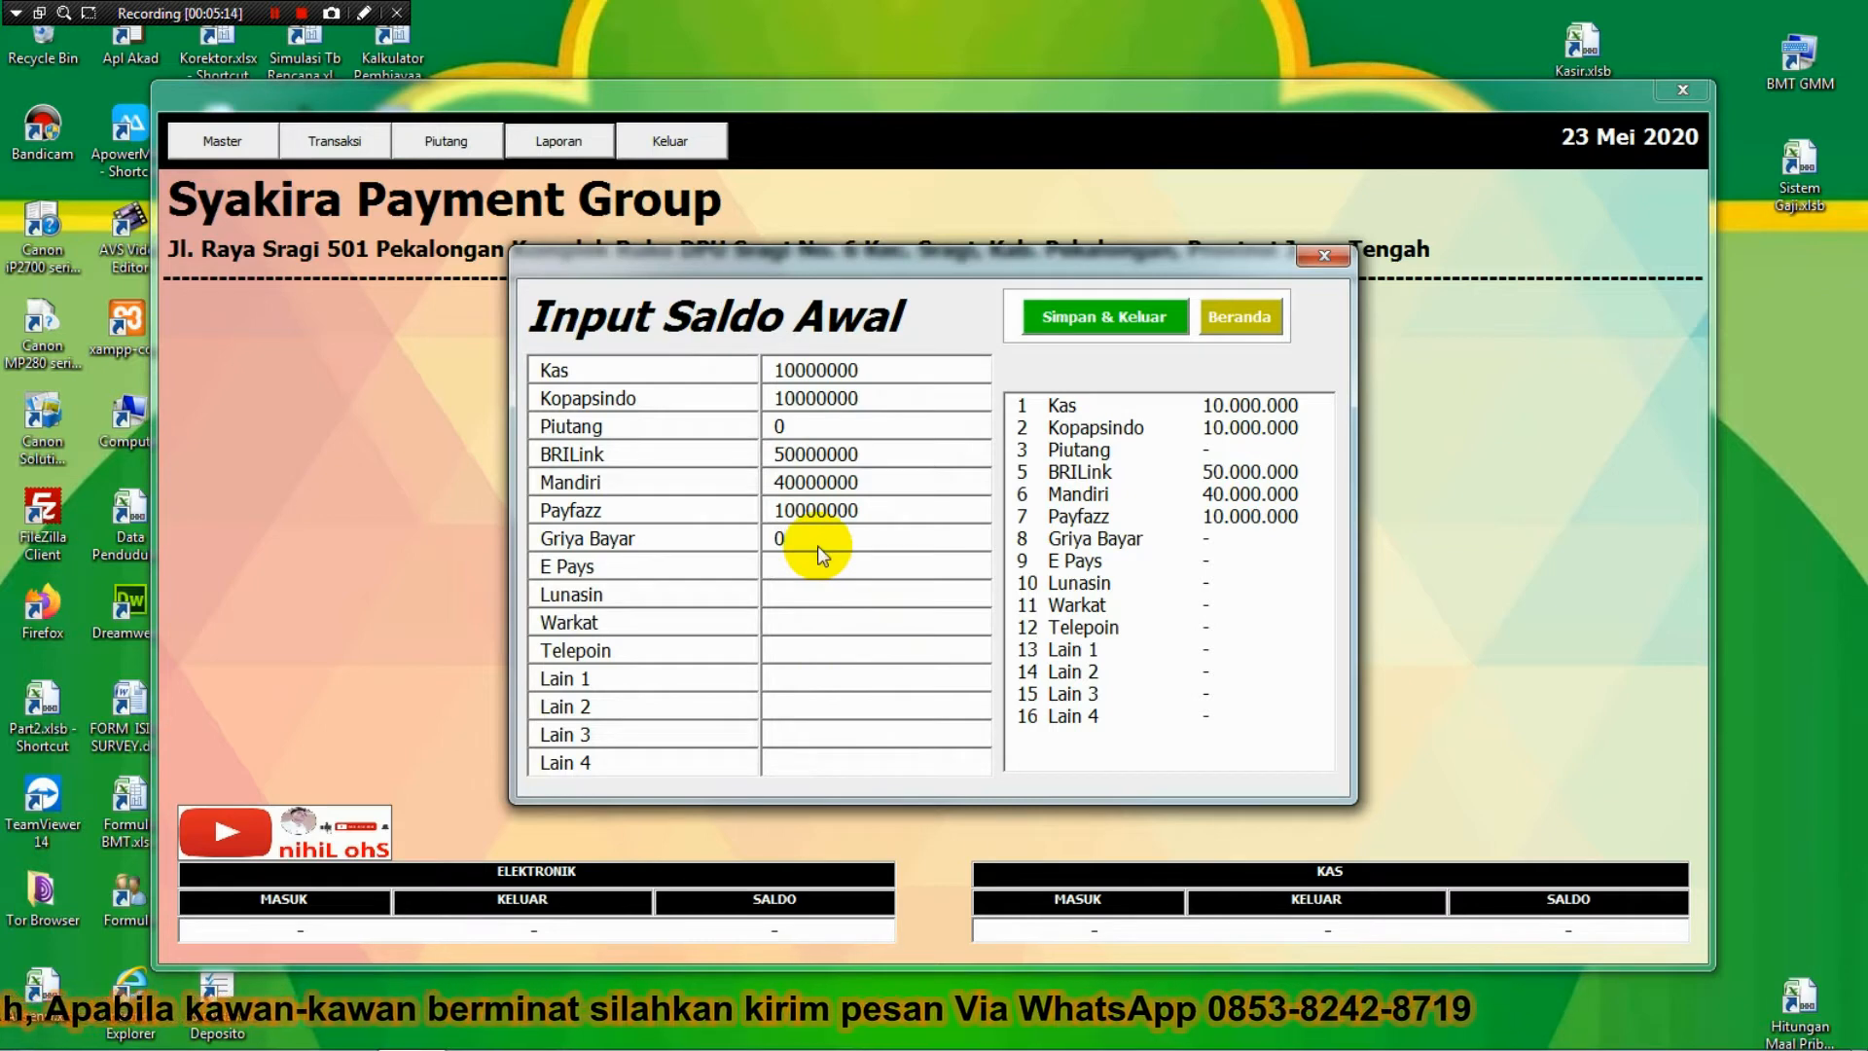
pyautogui.press('Return')
pyautogui.press('Return')
pyautogui.press('Return')
pyautogui.press('Return')
pyautogui.press('Return')
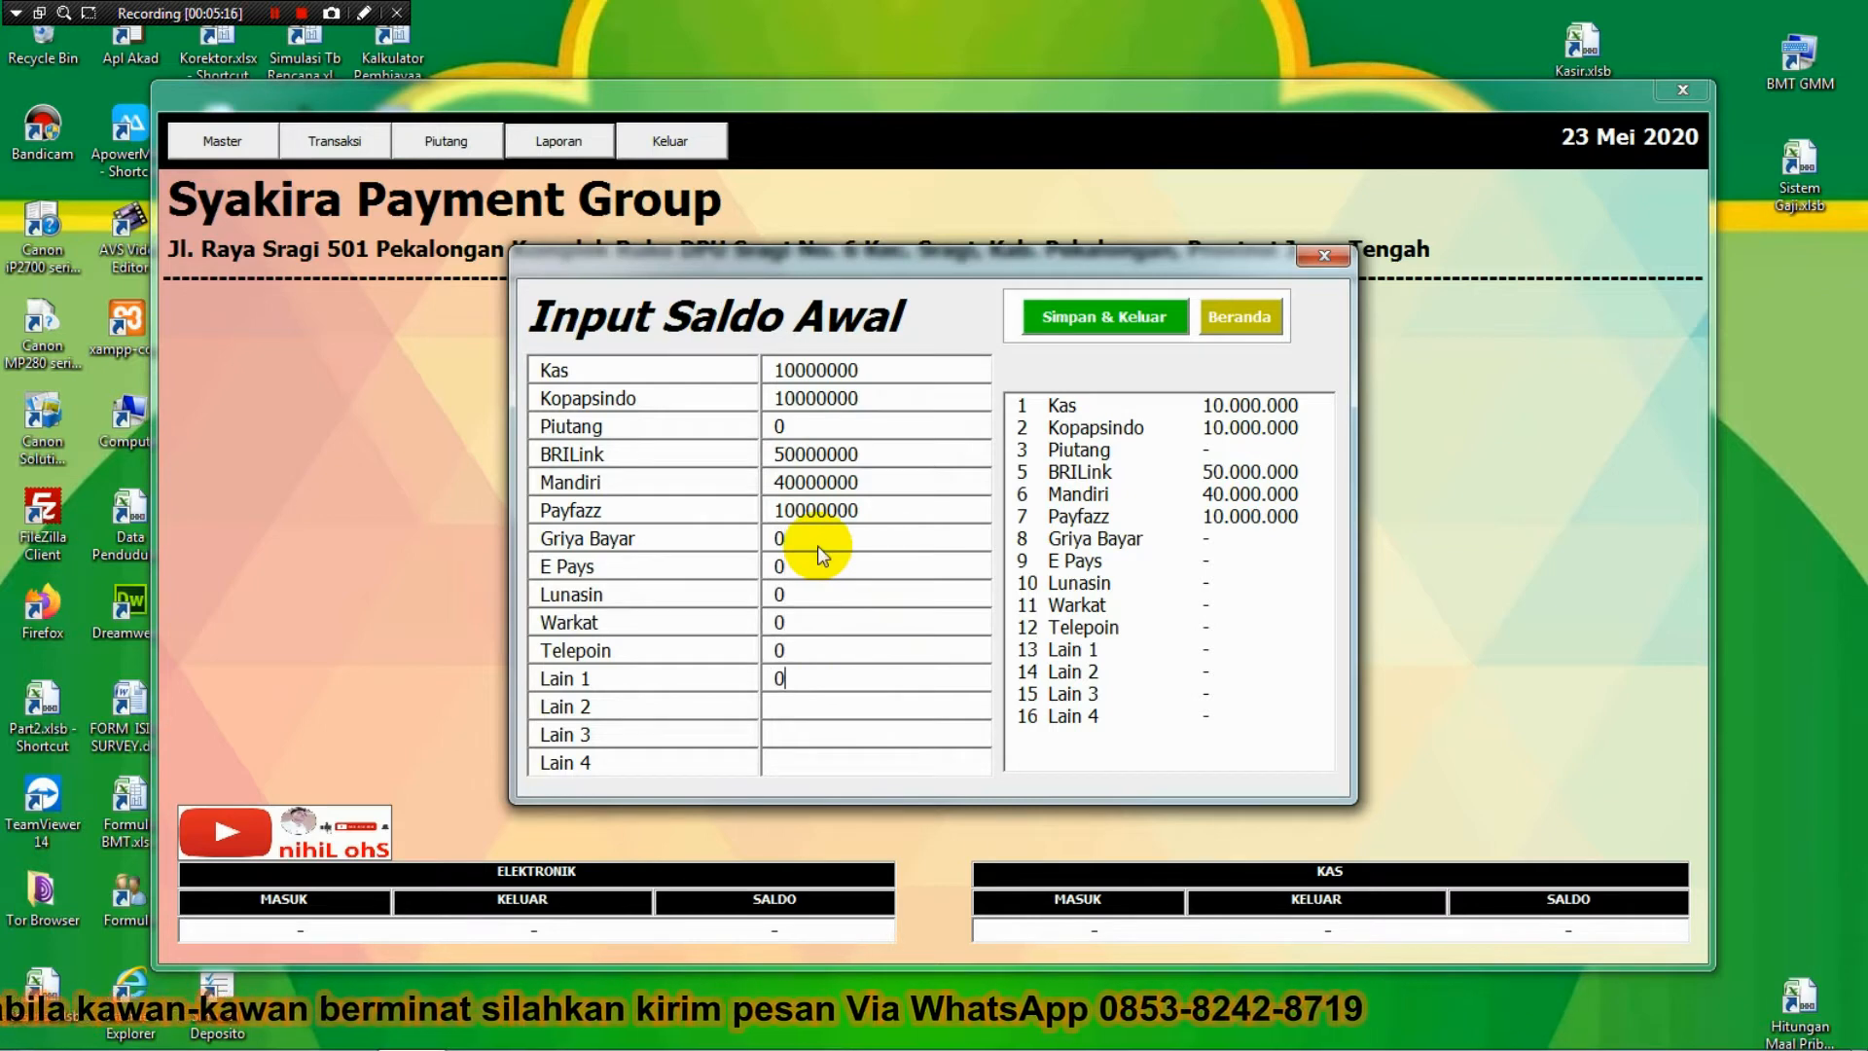
pyautogui.press('Return')
pyautogui.press('Return')
pyautogui.press('Return')
pyautogui.press('Return')
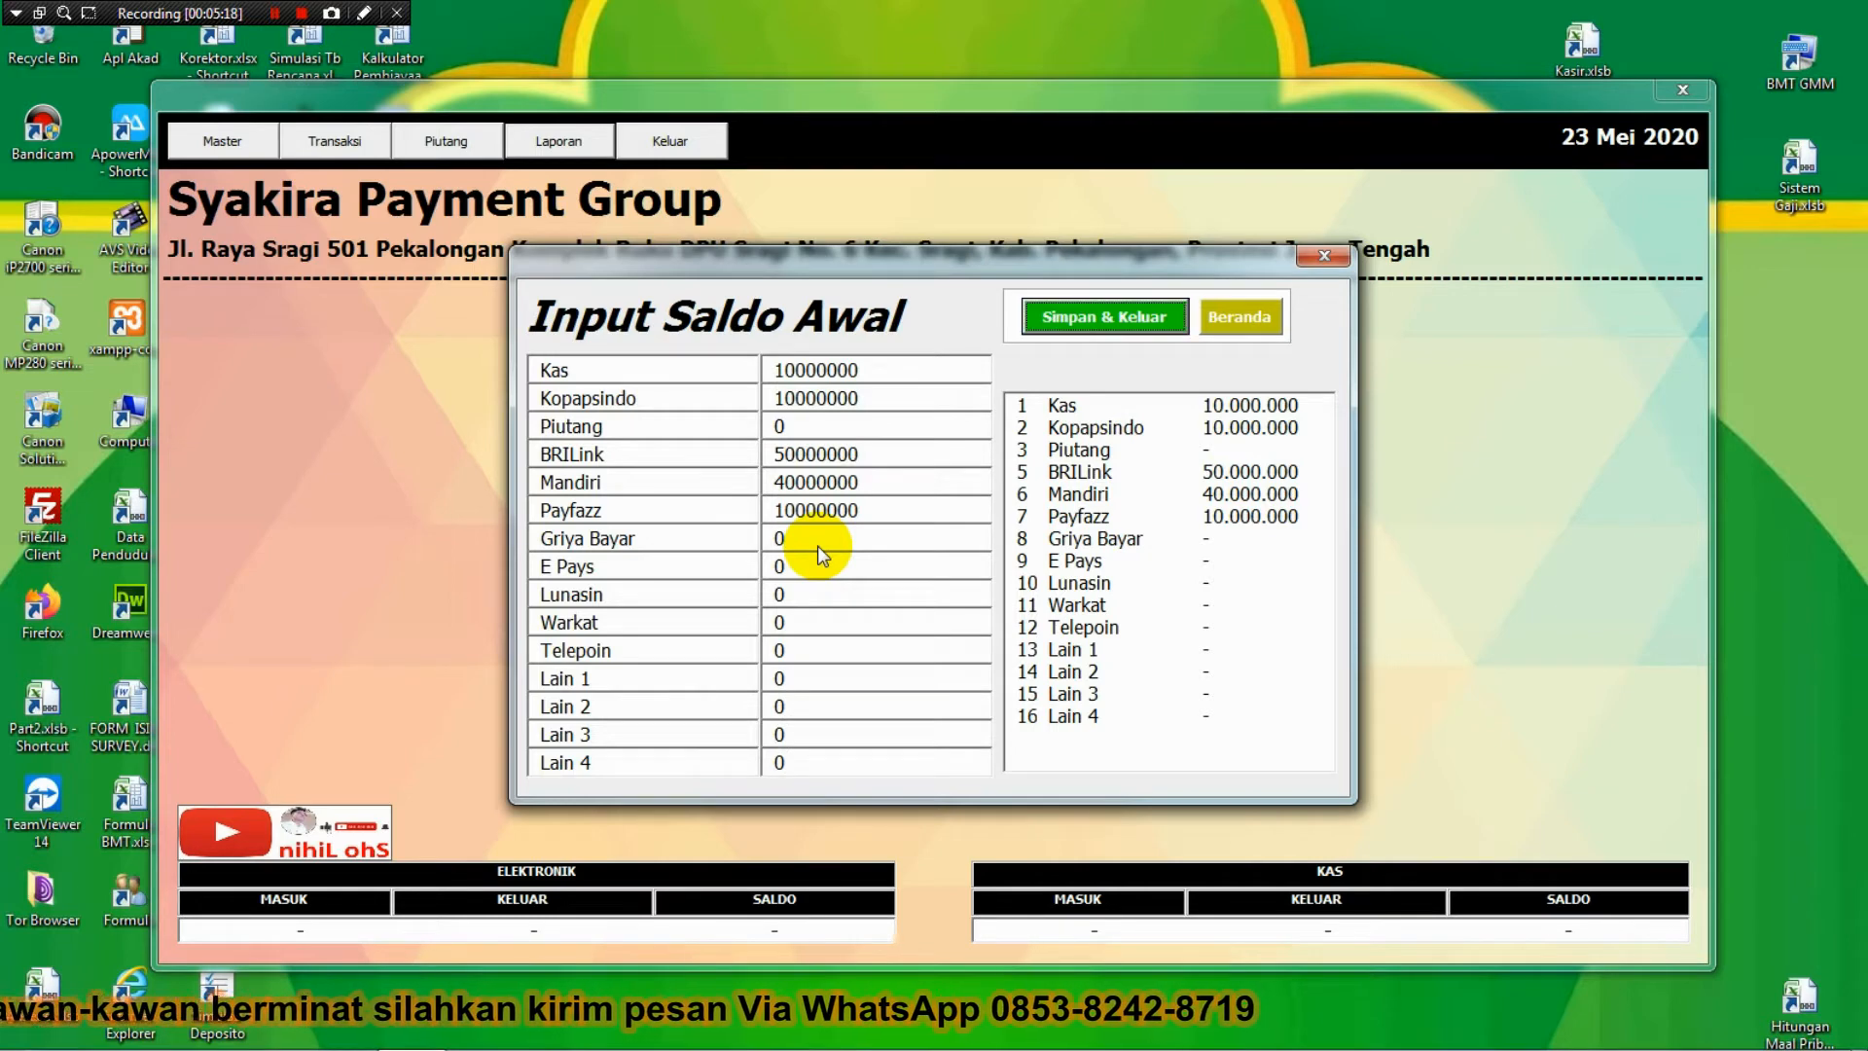
# Save the opening balances with Simpan & Keluar; a retry shows an already-entered warning, which is dismissed.
pyautogui.click(1085, 323)
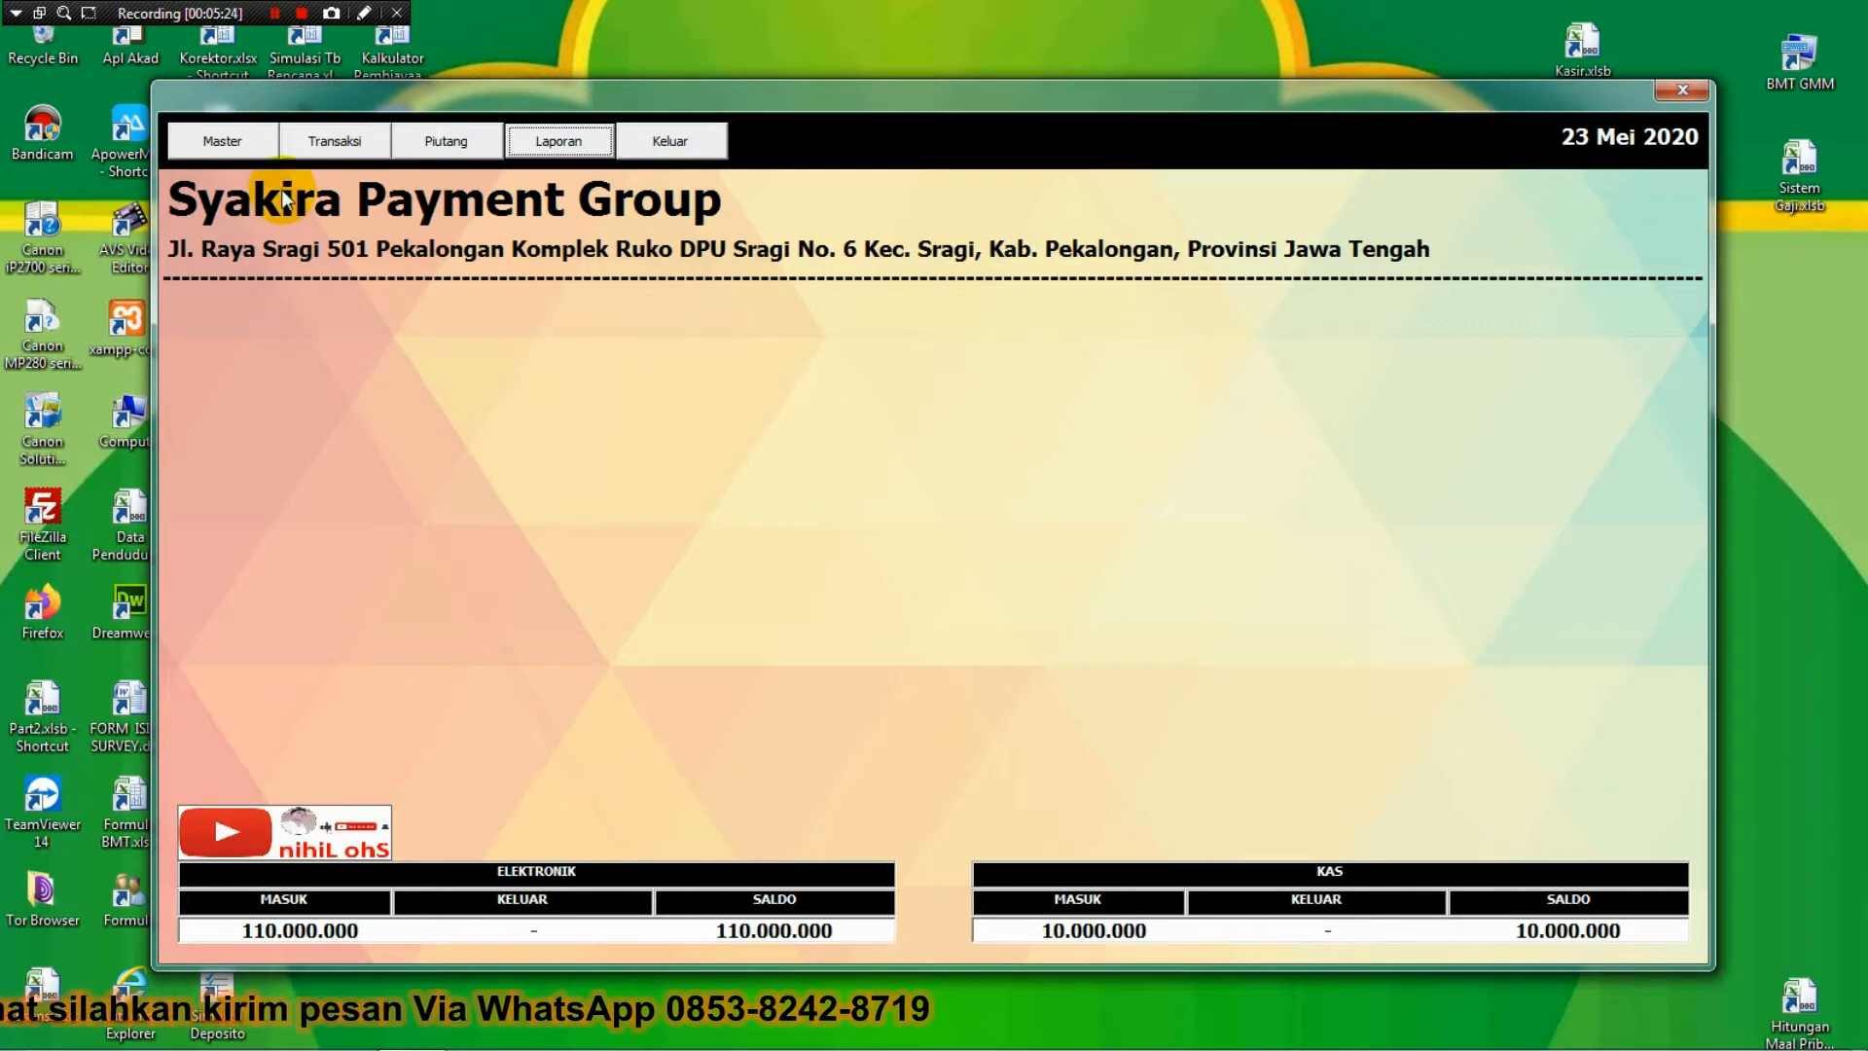
pyautogui.click(247, 146)
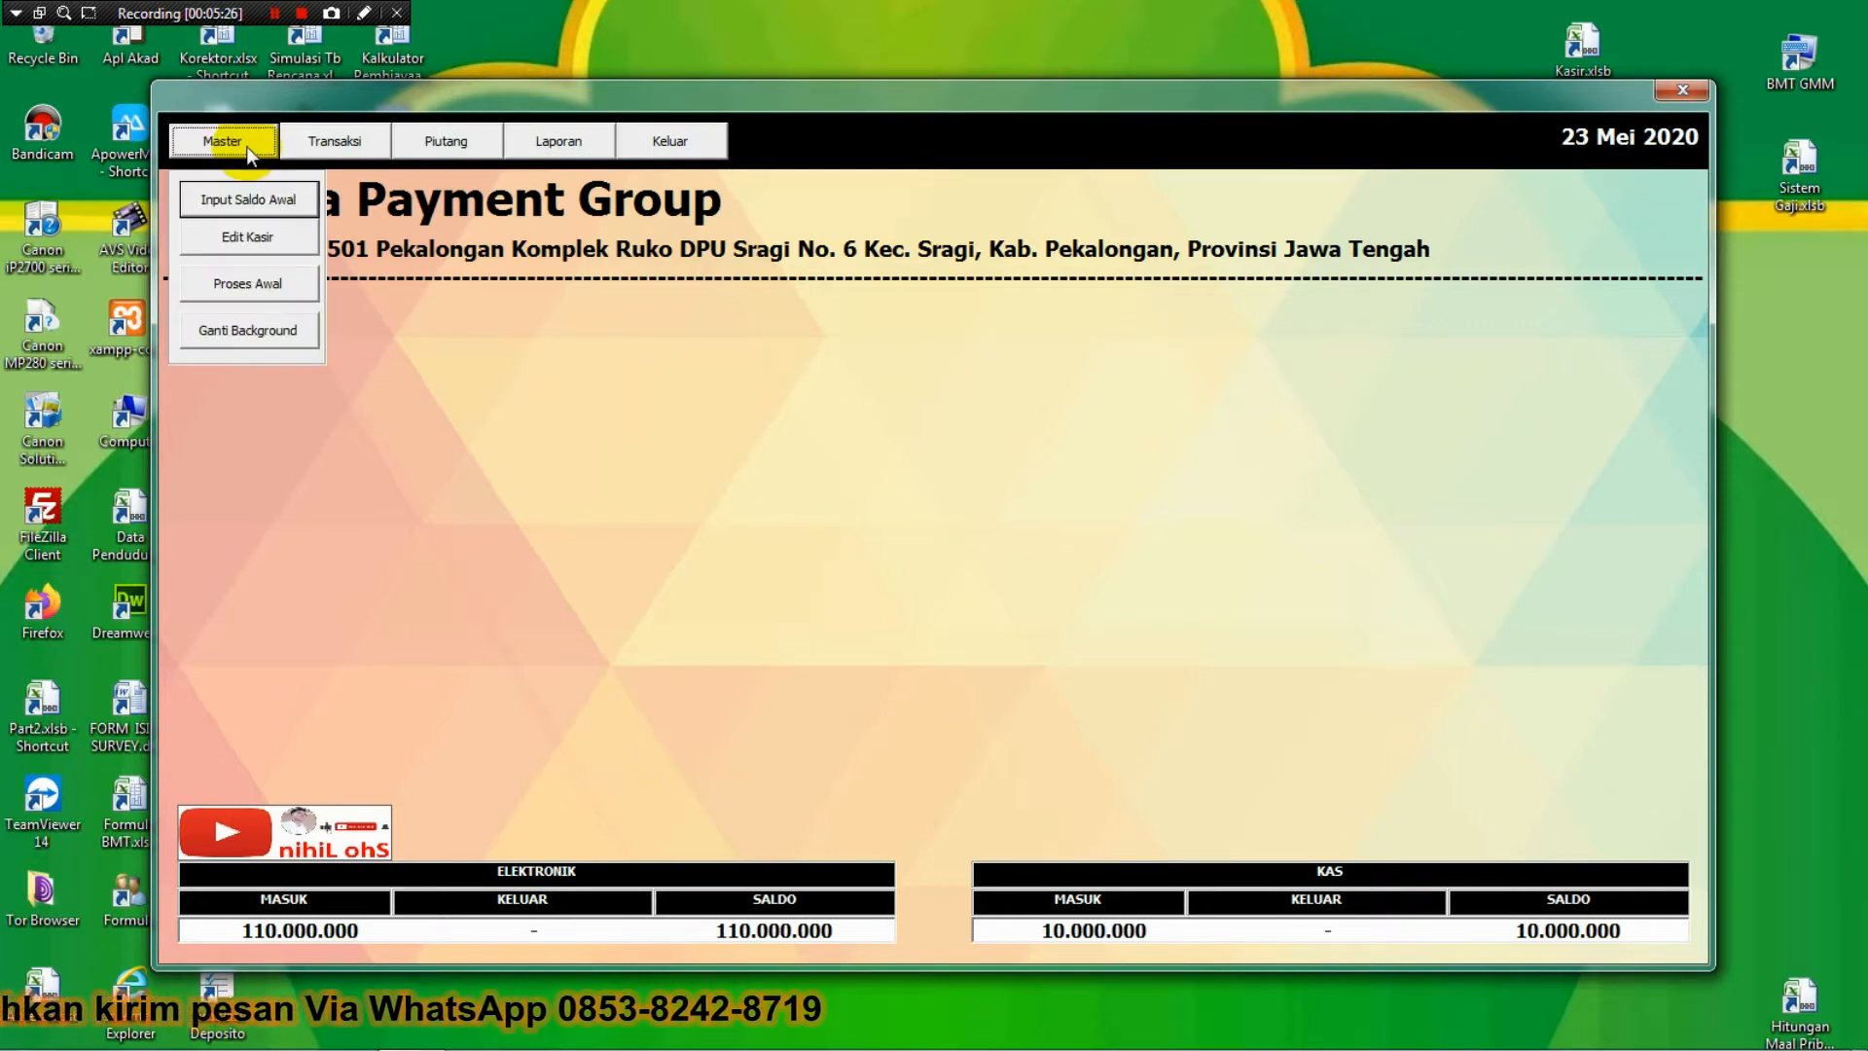
pyautogui.click(249, 199)
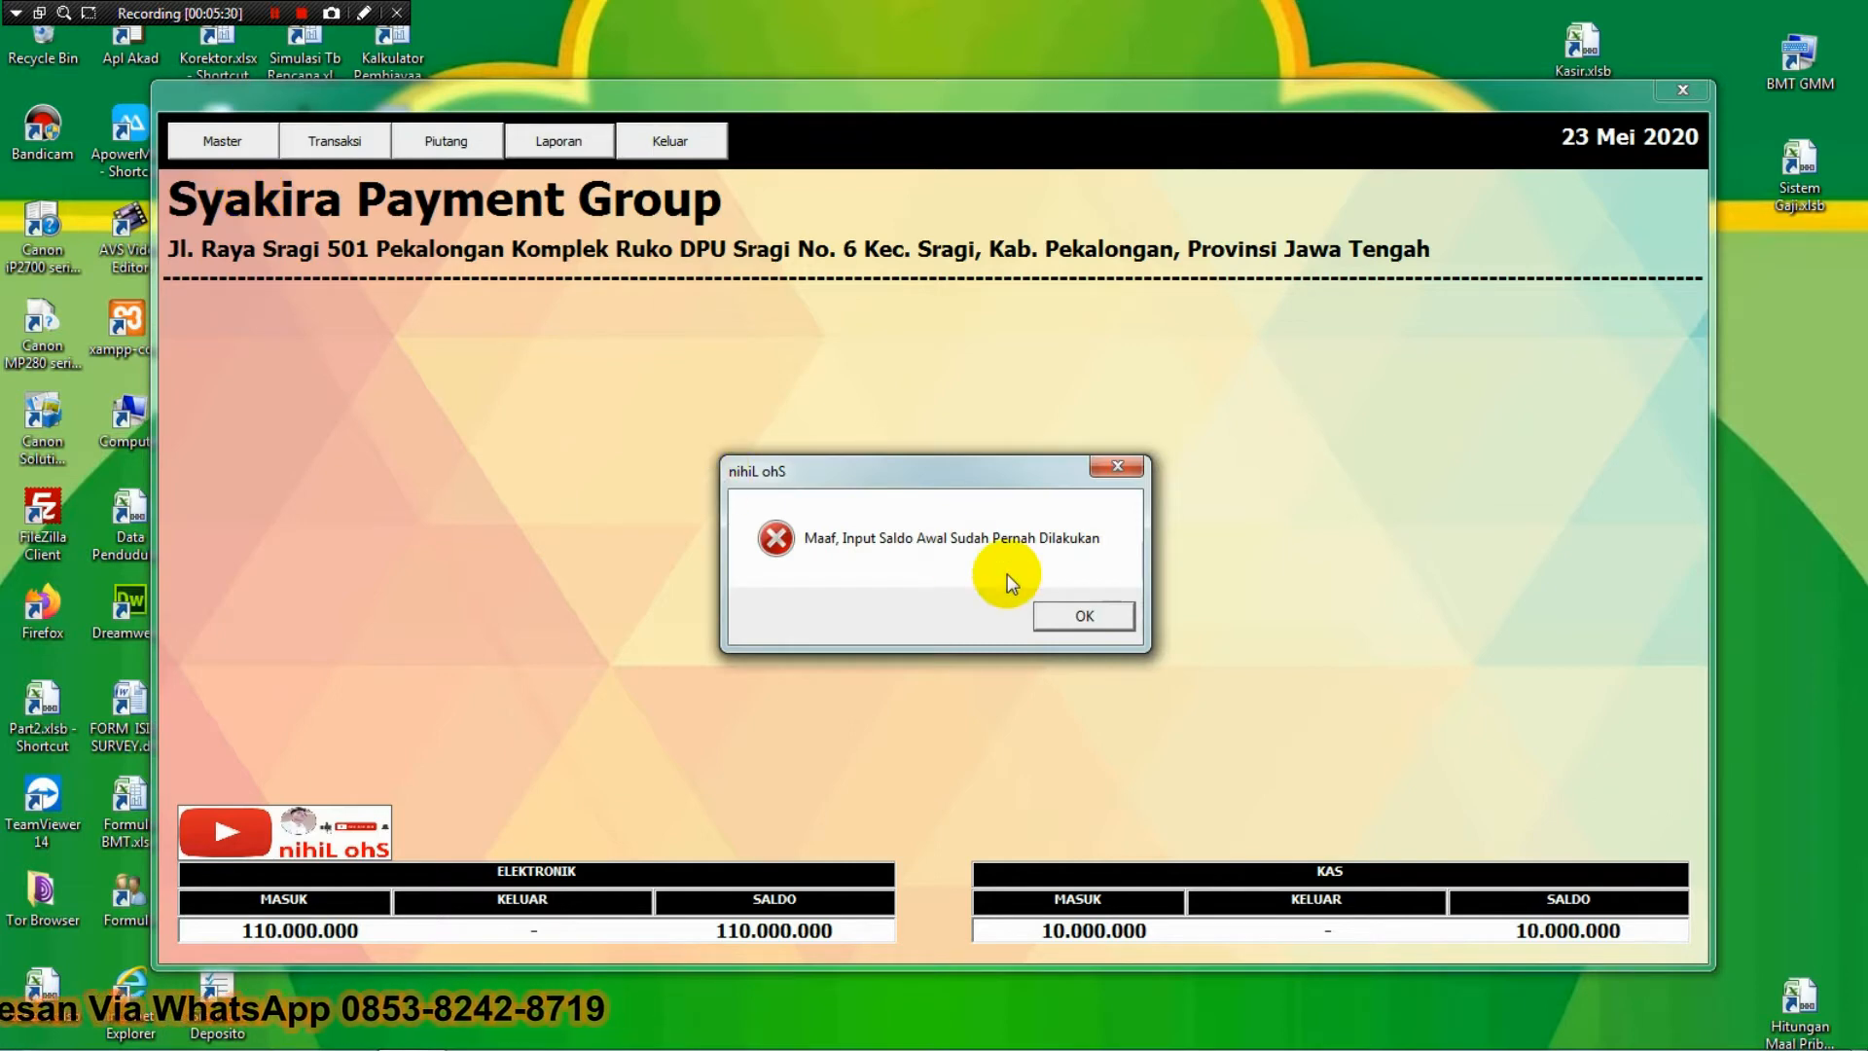
pyautogui.click(1082, 615)
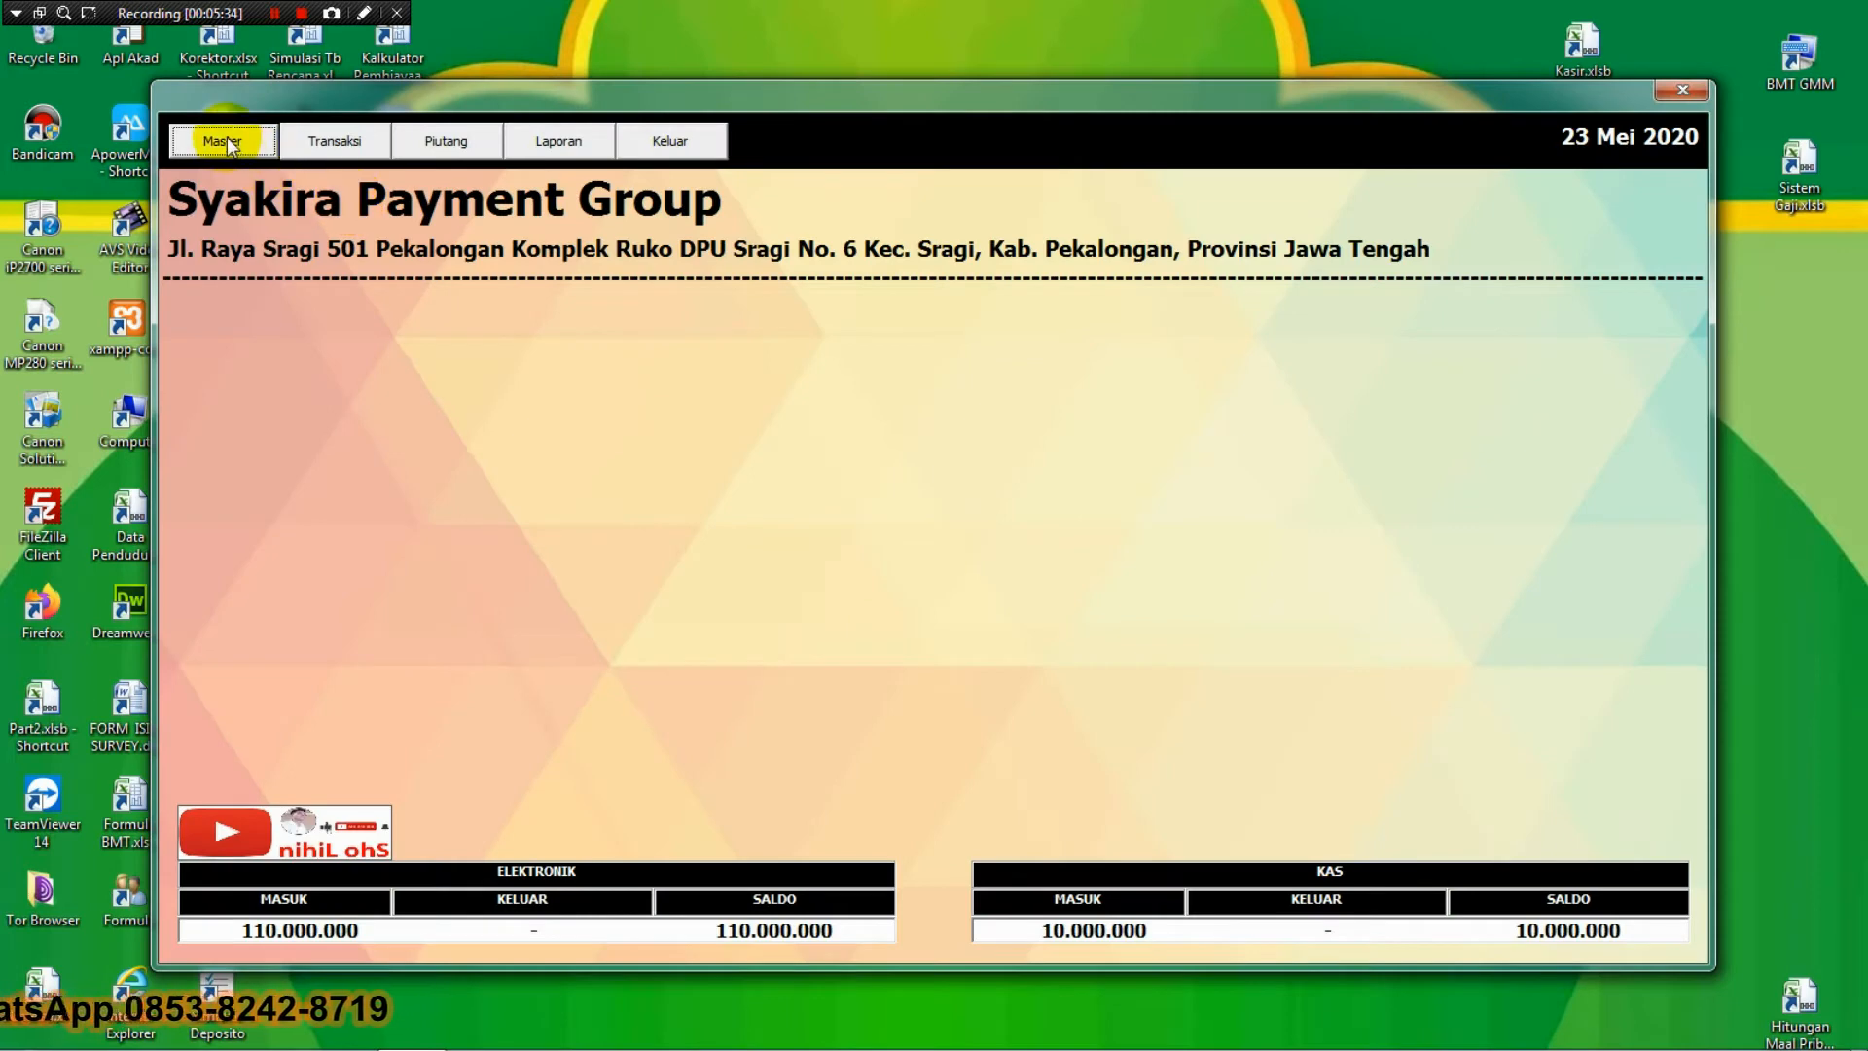
# Check another Master menu option, then open the Transaksi menu.
pyautogui.click(226, 139)
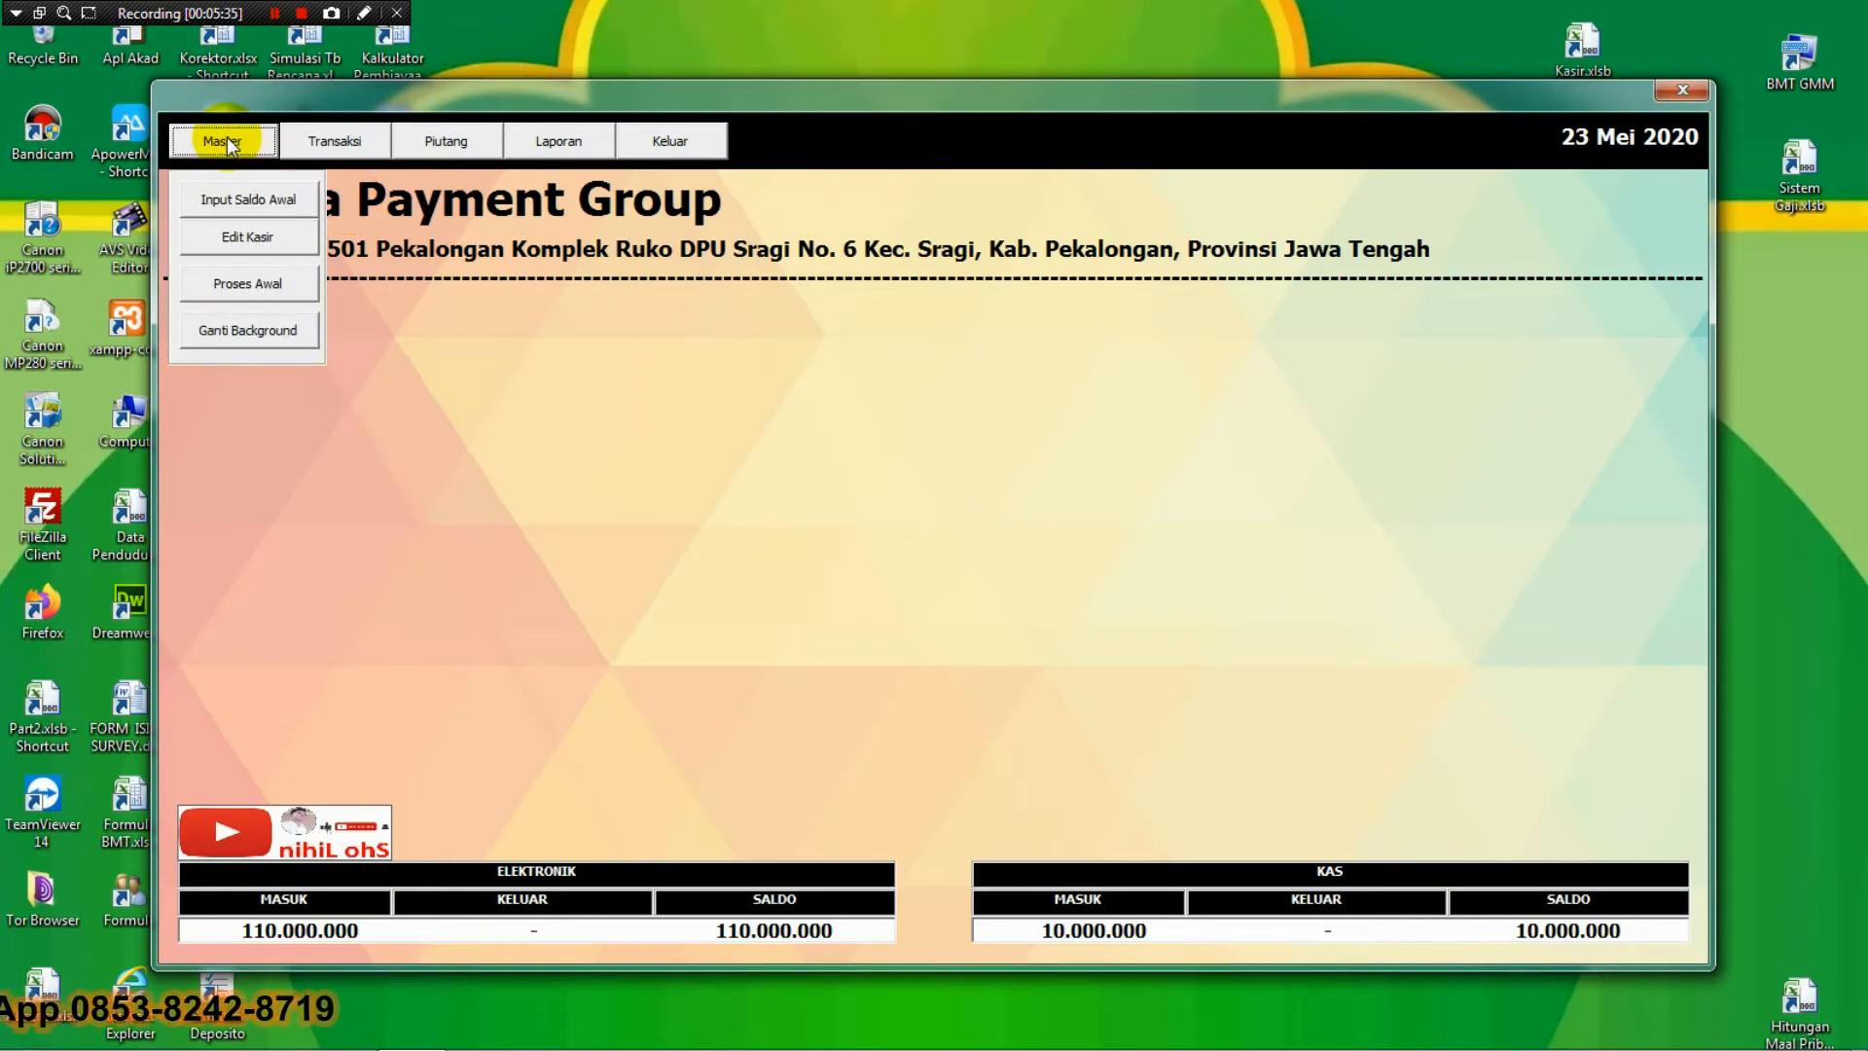
pyautogui.click(276, 230)
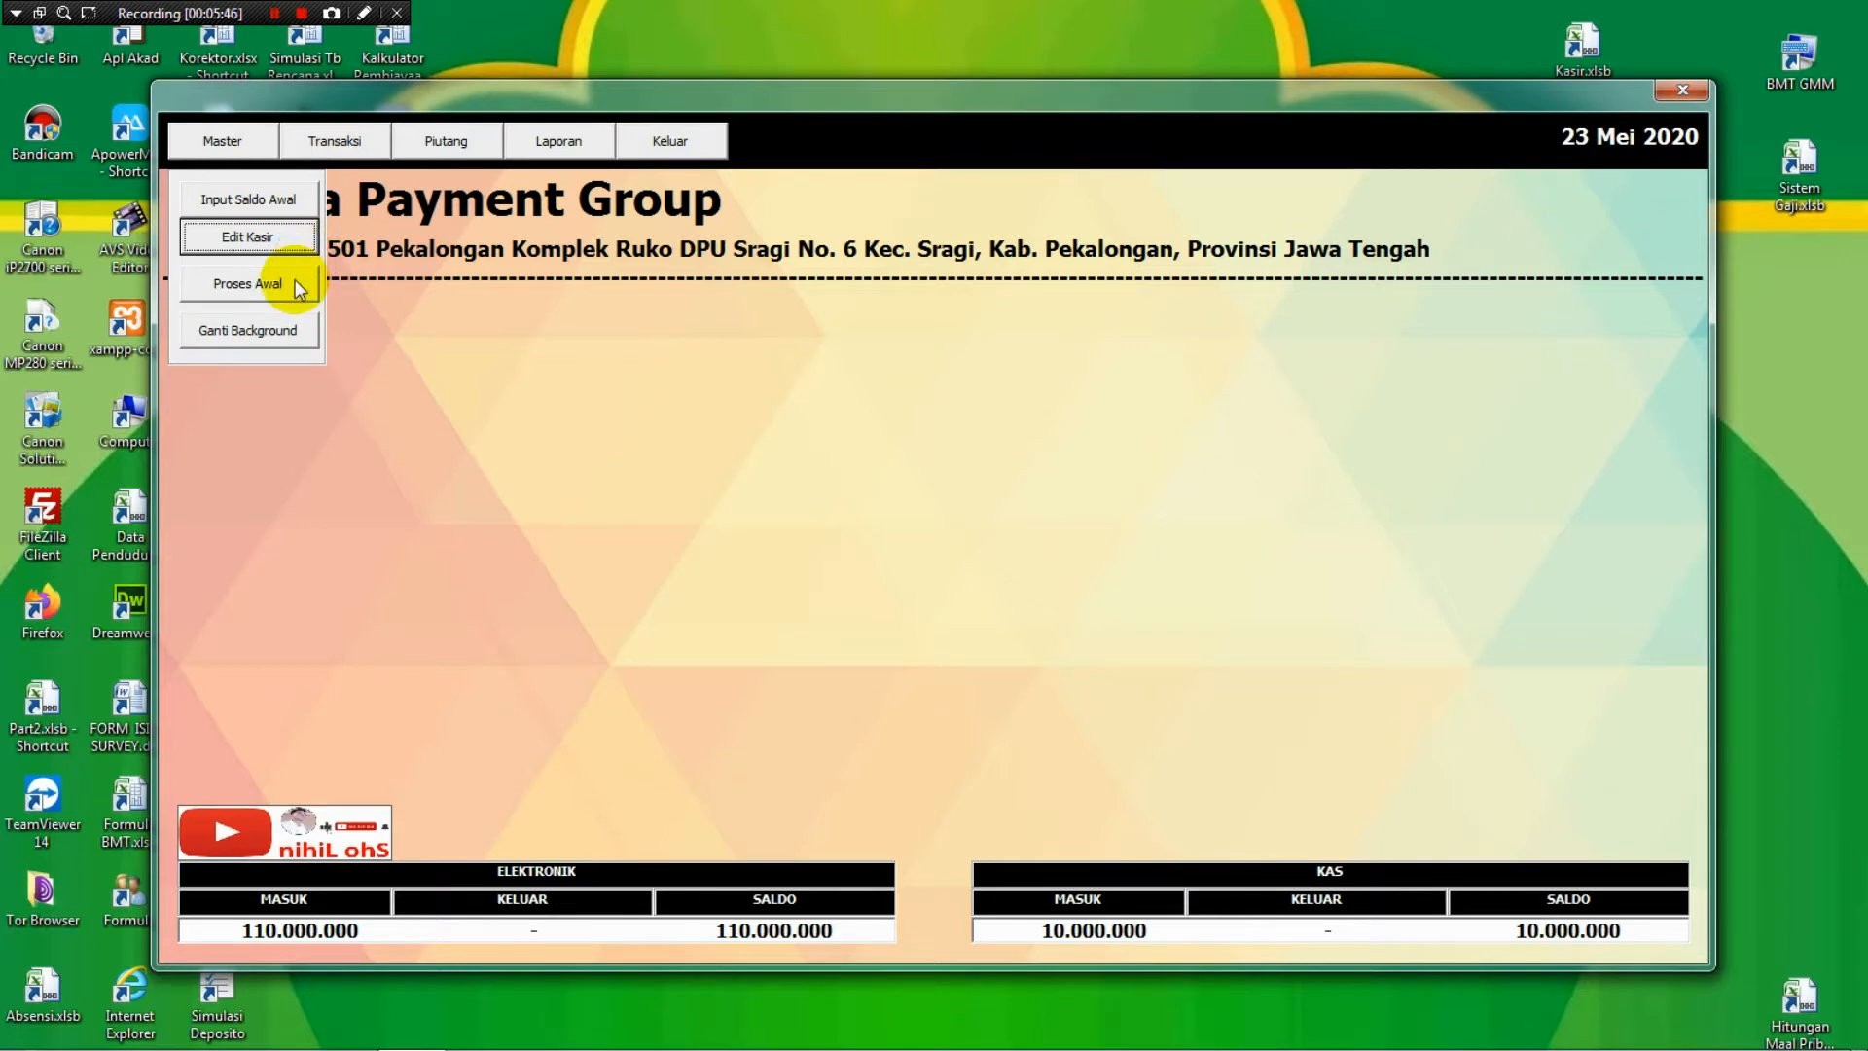
pyautogui.click(355, 144)
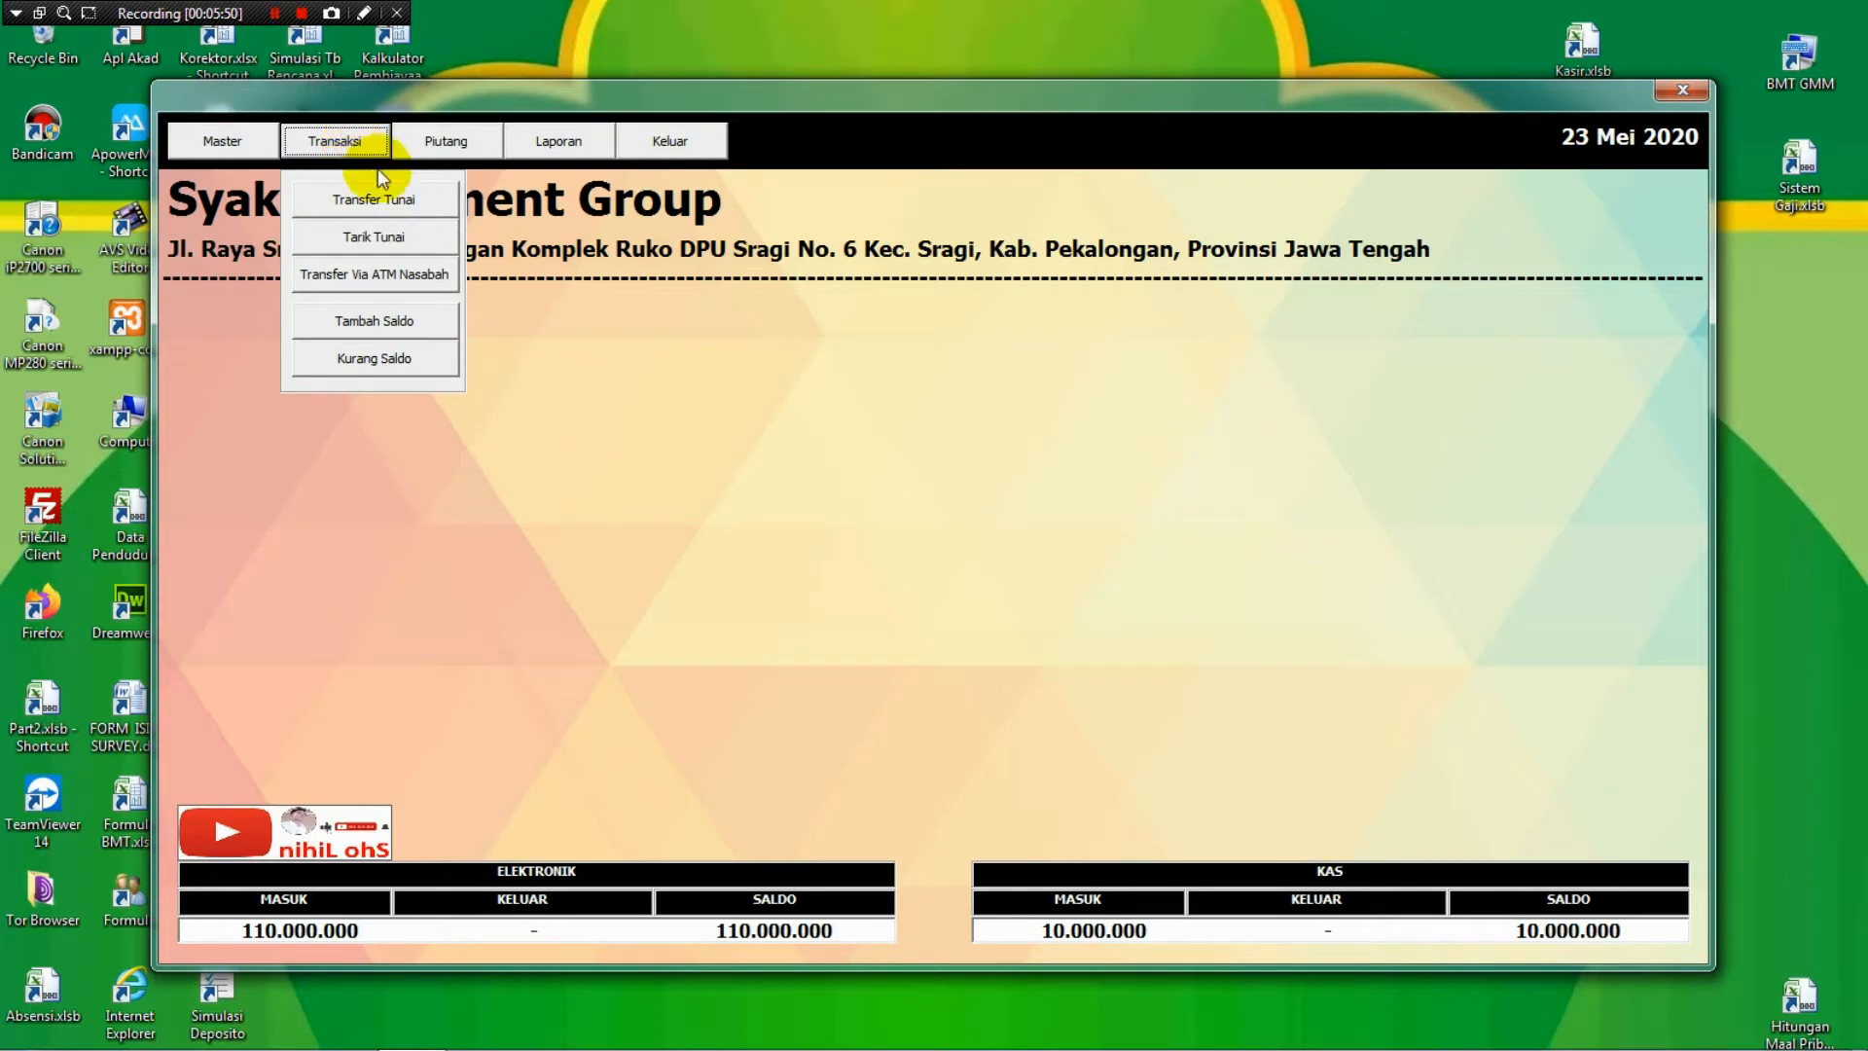
# Open the Transfer Tunai form and toggle the payment type between Tunai and Utang.
pyautogui.click(397, 199)
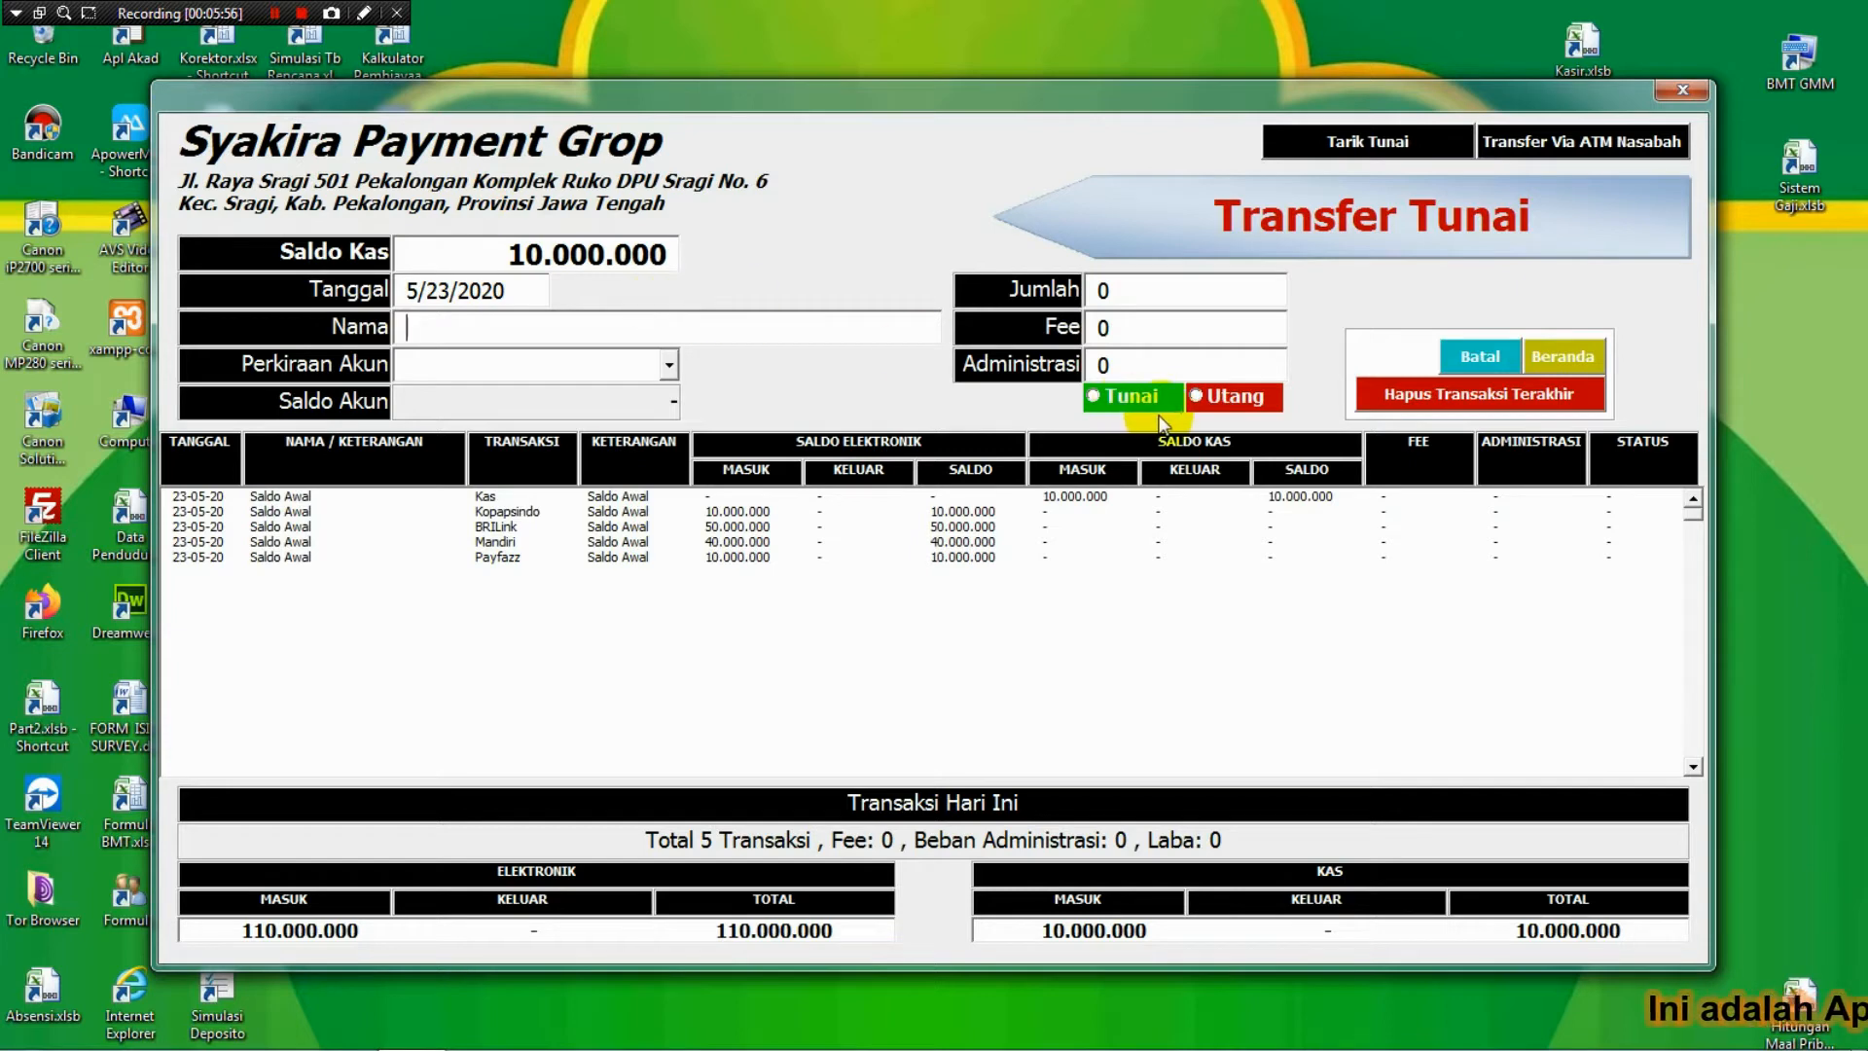
pyautogui.click(1135, 400)
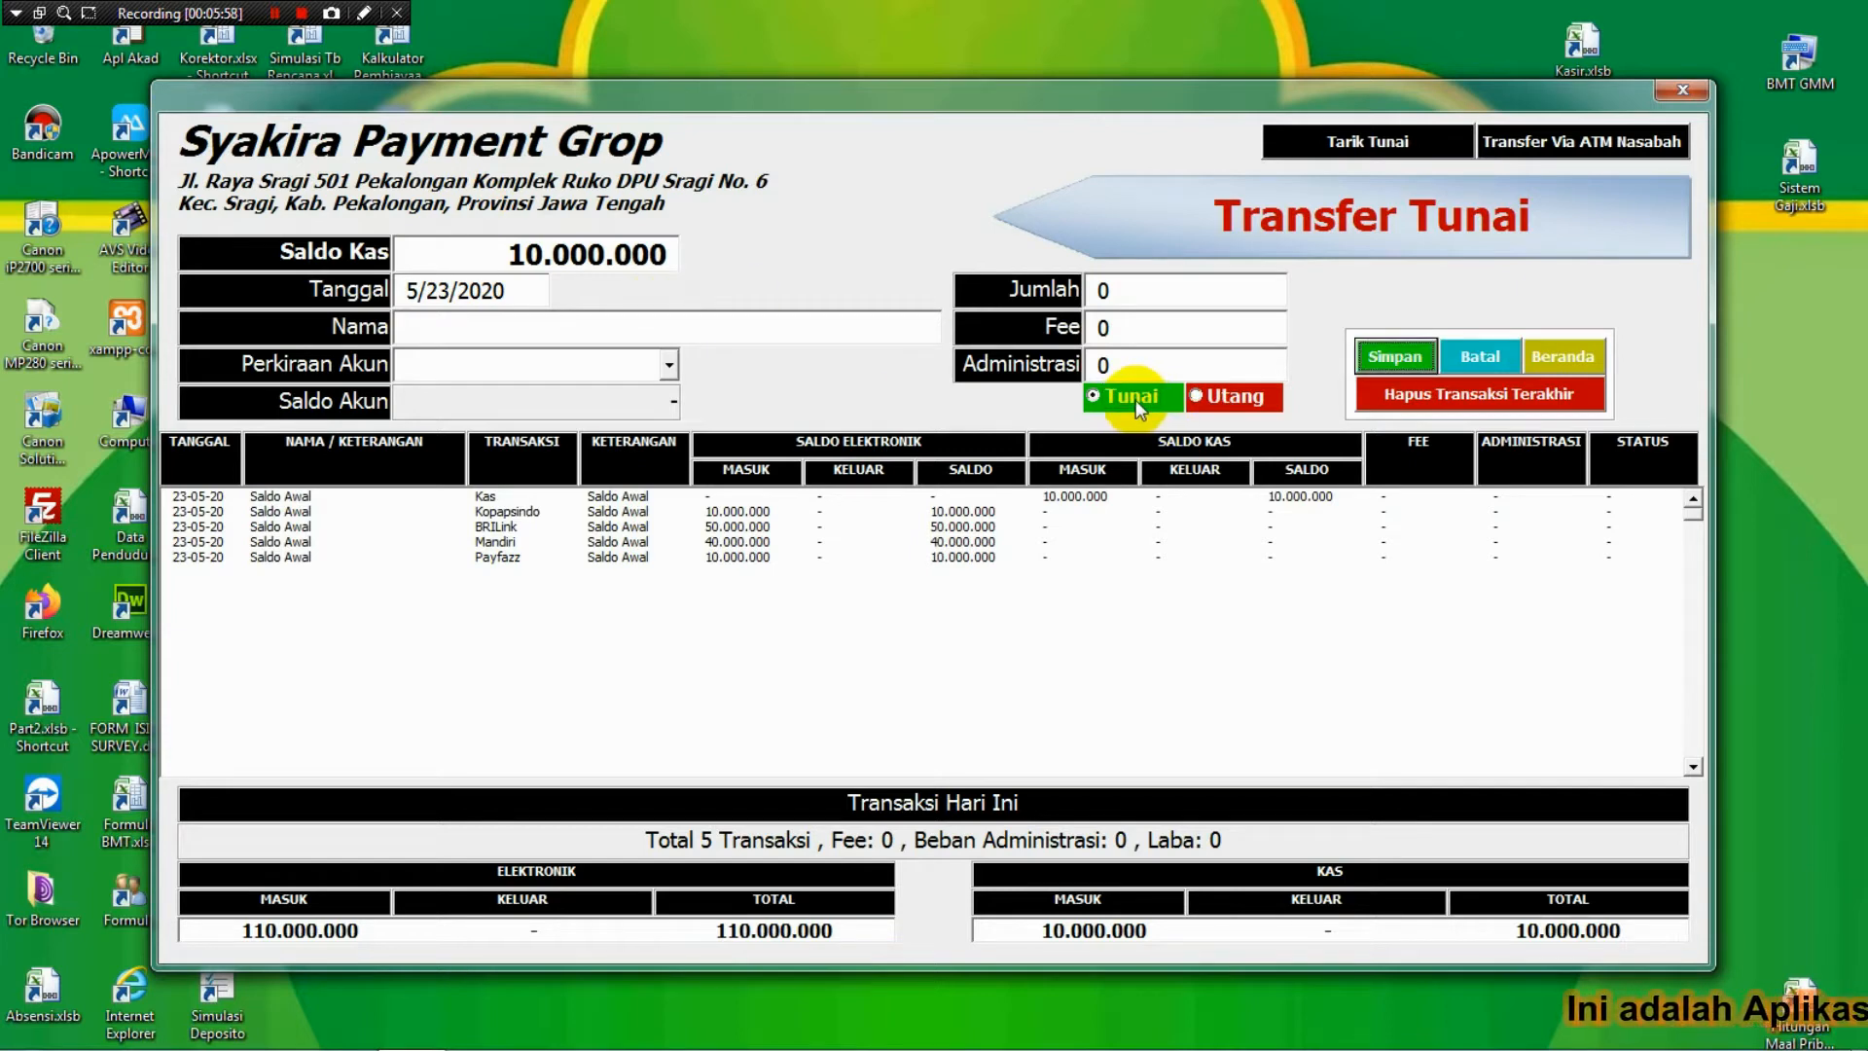
pyautogui.click(1197, 397)
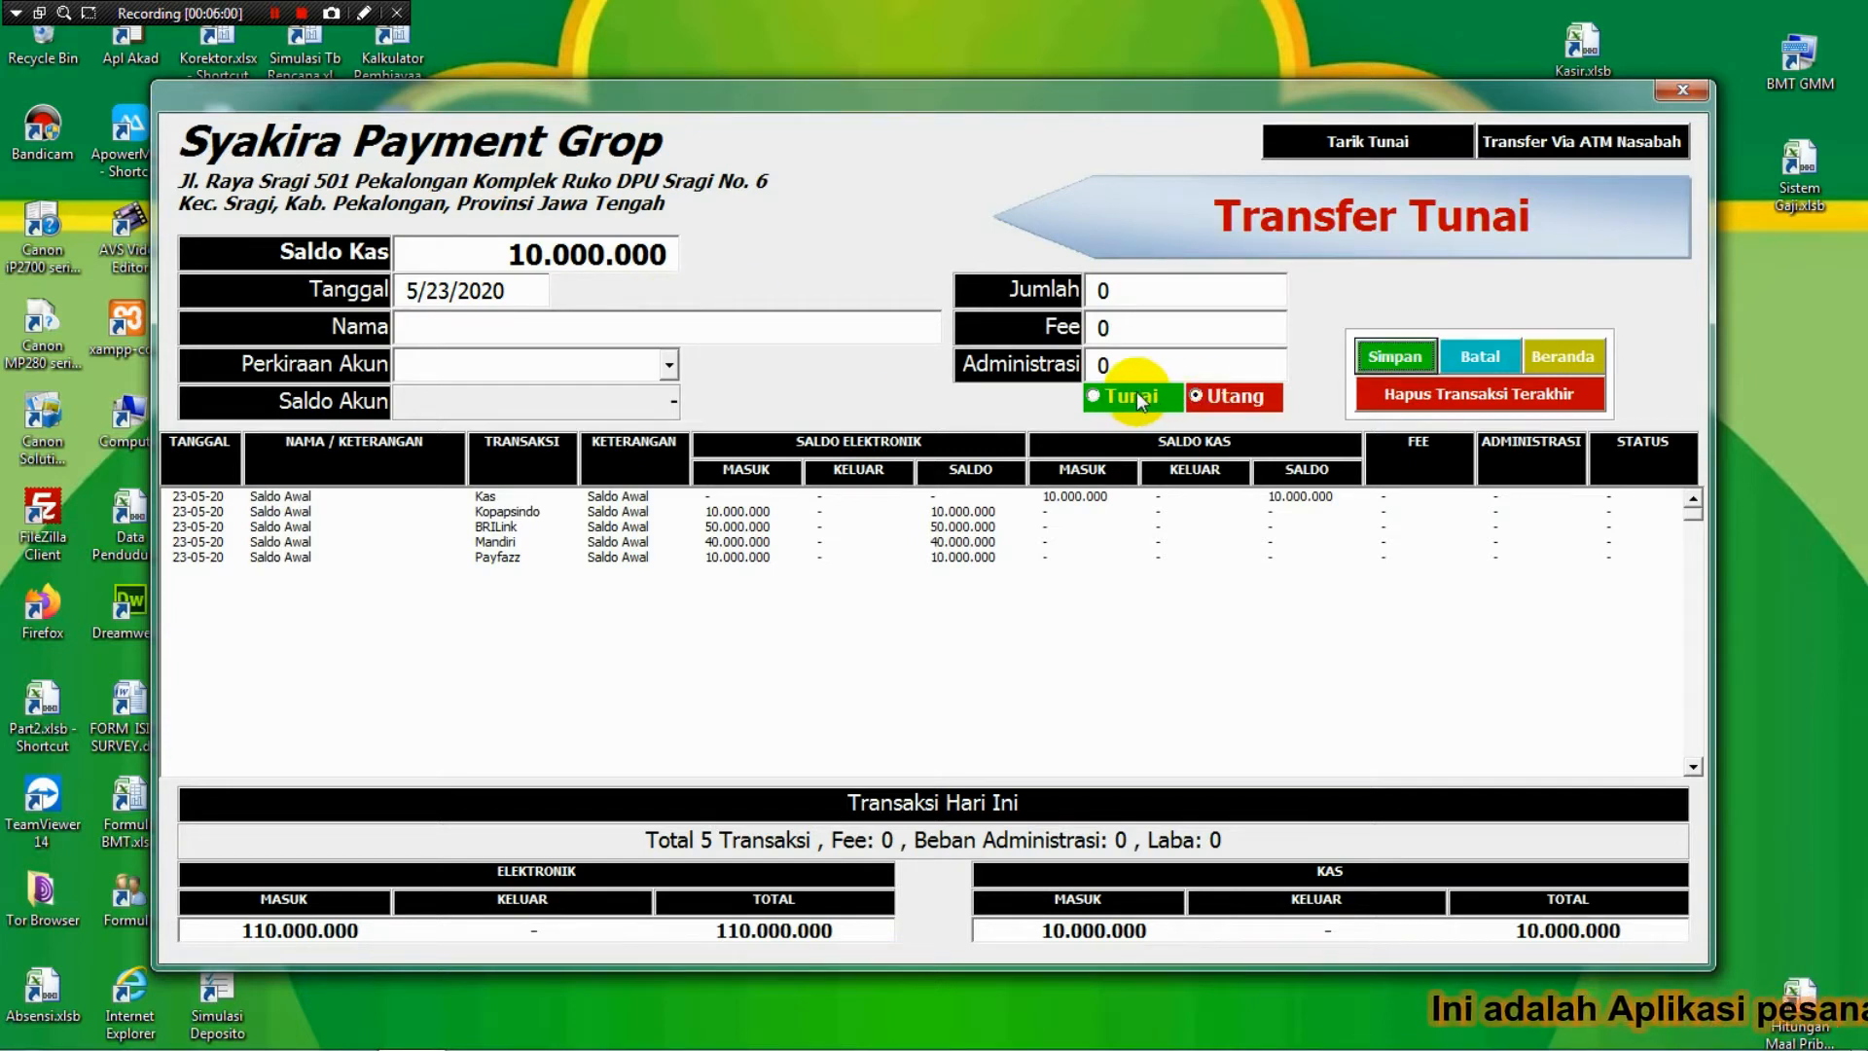
pyautogui.click(1141, 401)
pyautogui.click(1195, 395)
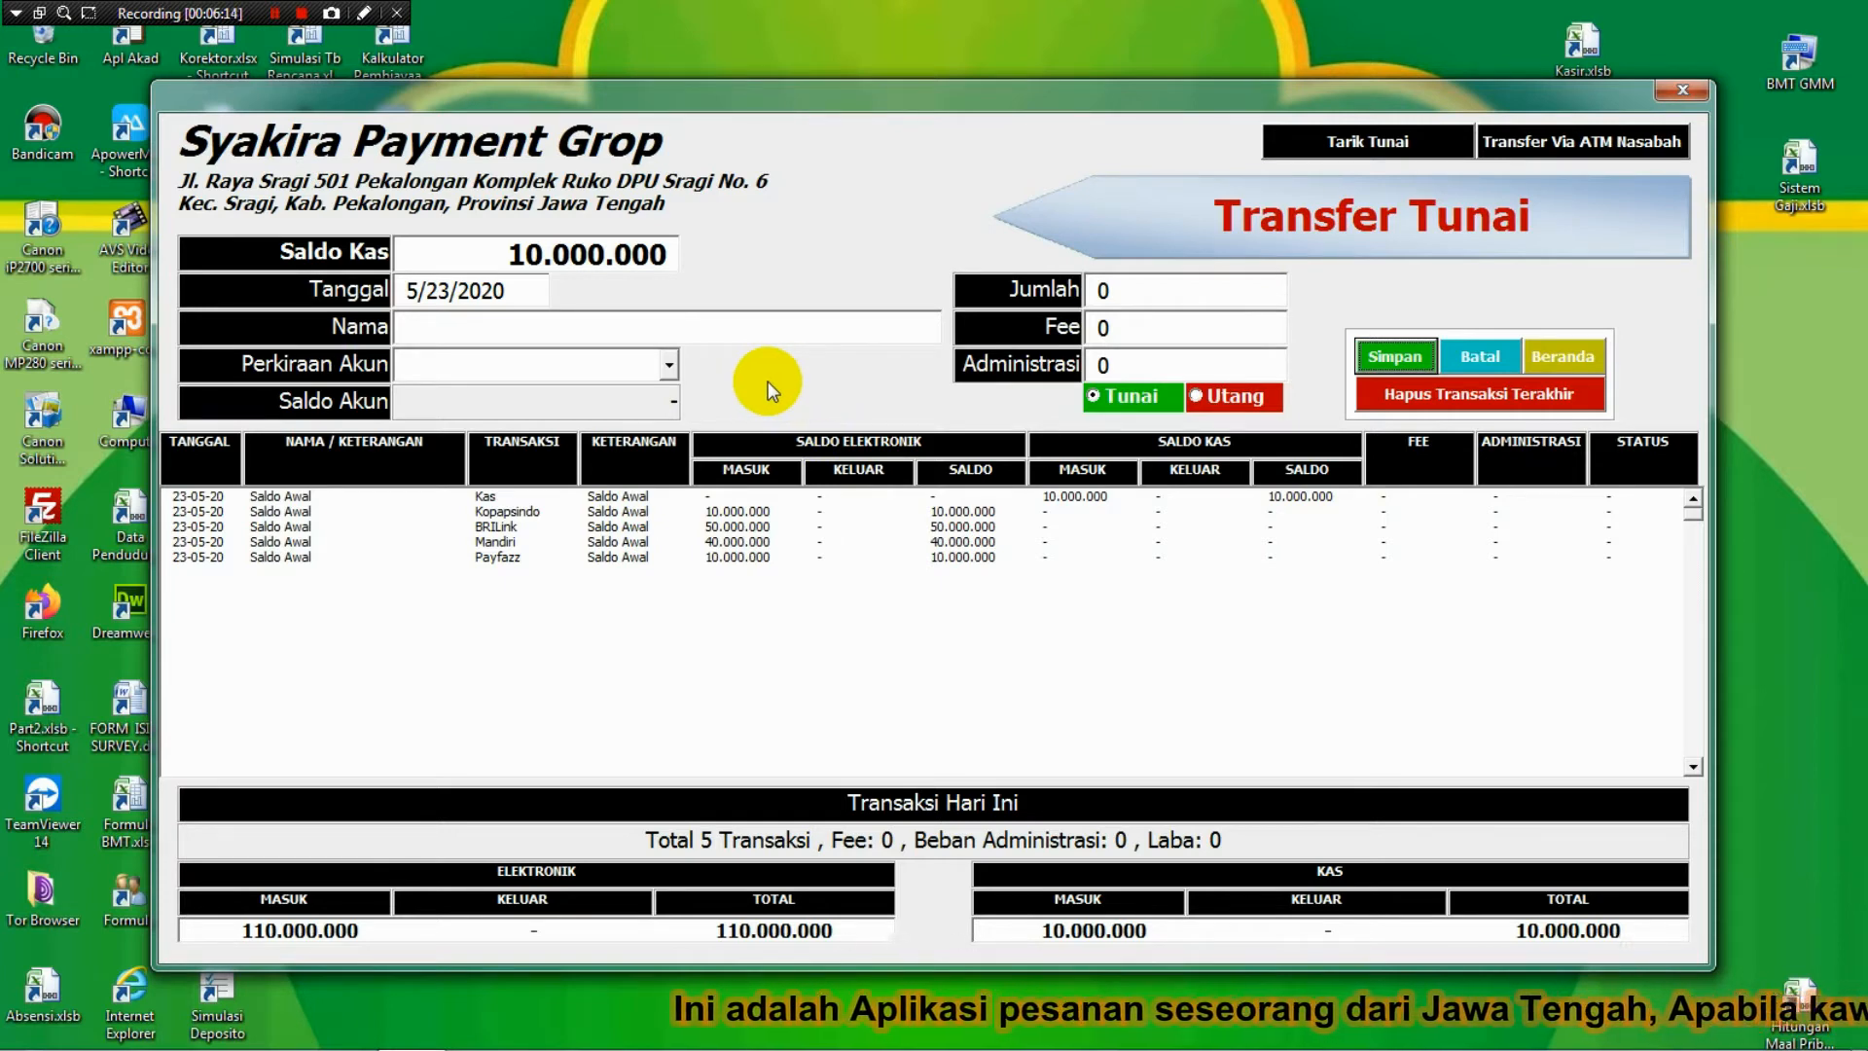
pyautogui.click(1095, 400)
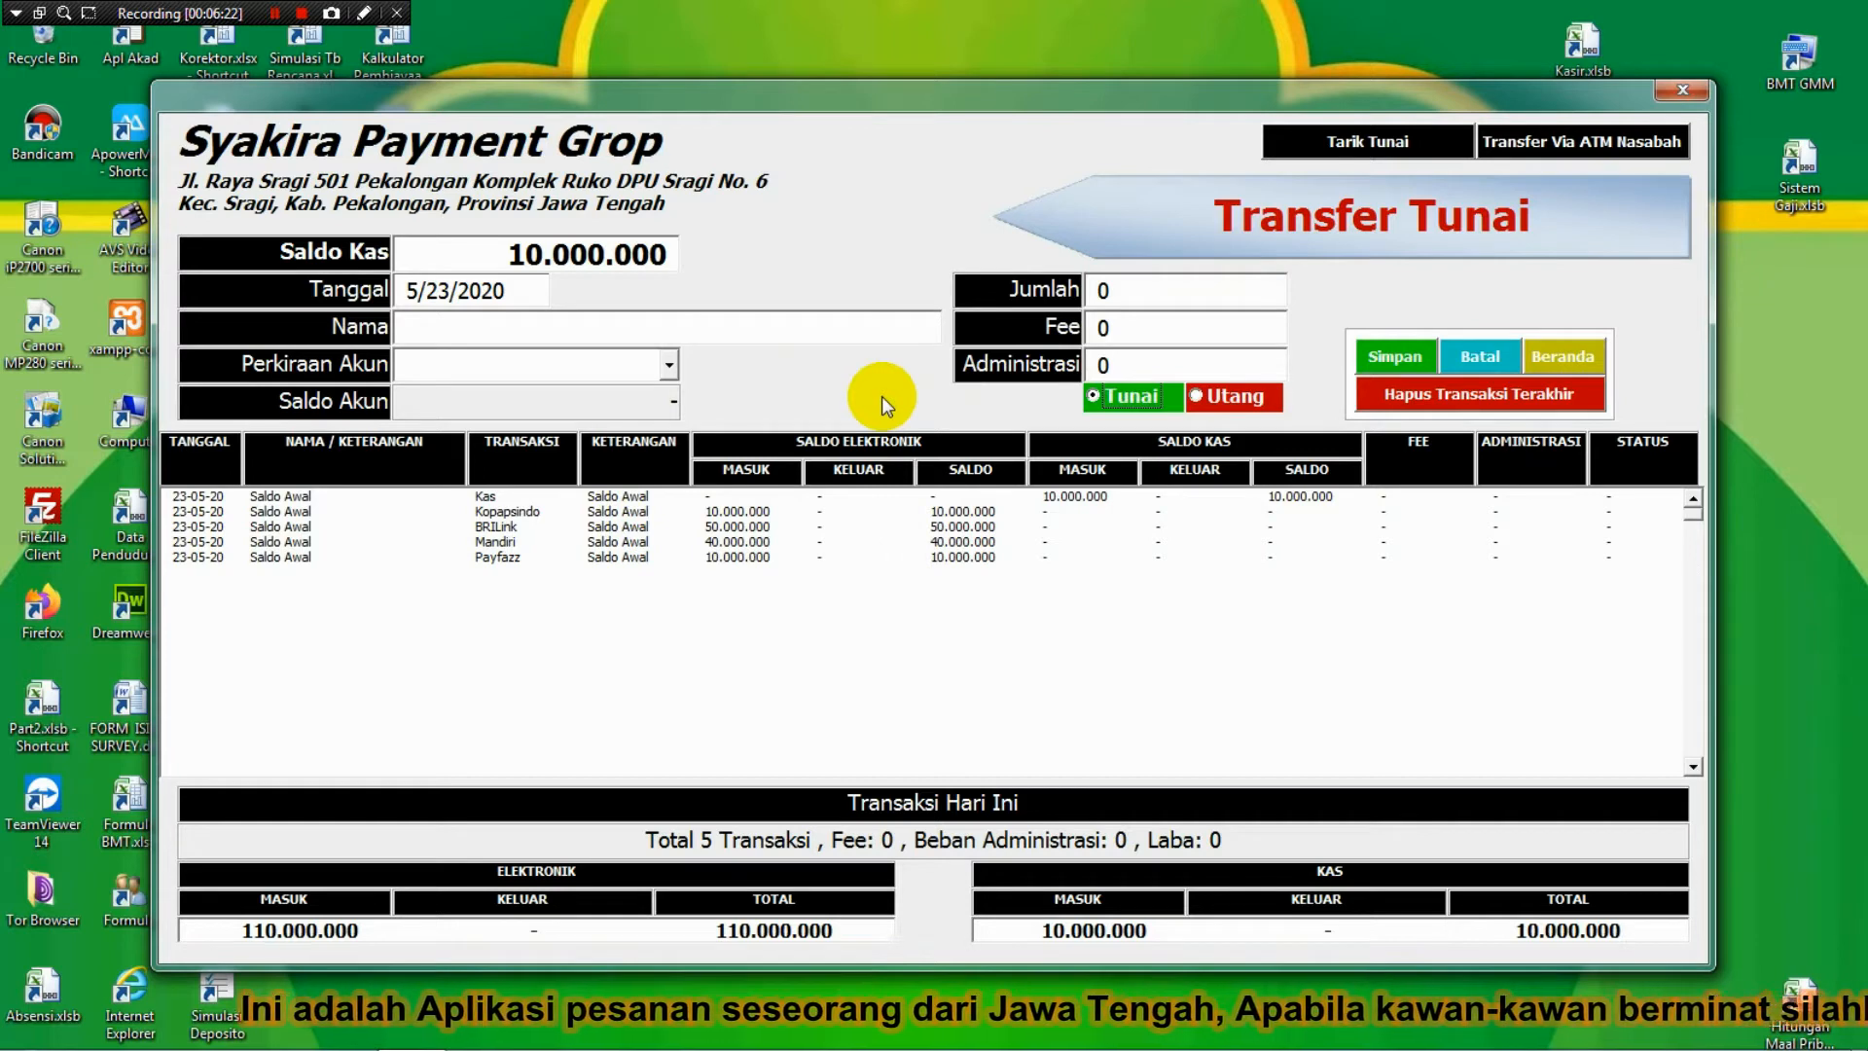
pyautogui.click(1218, 397)
# Save a 1000000 BRILink cash transfer for the customer with fee 5000 and administration 3000.
pyautogui.click(687, 329)
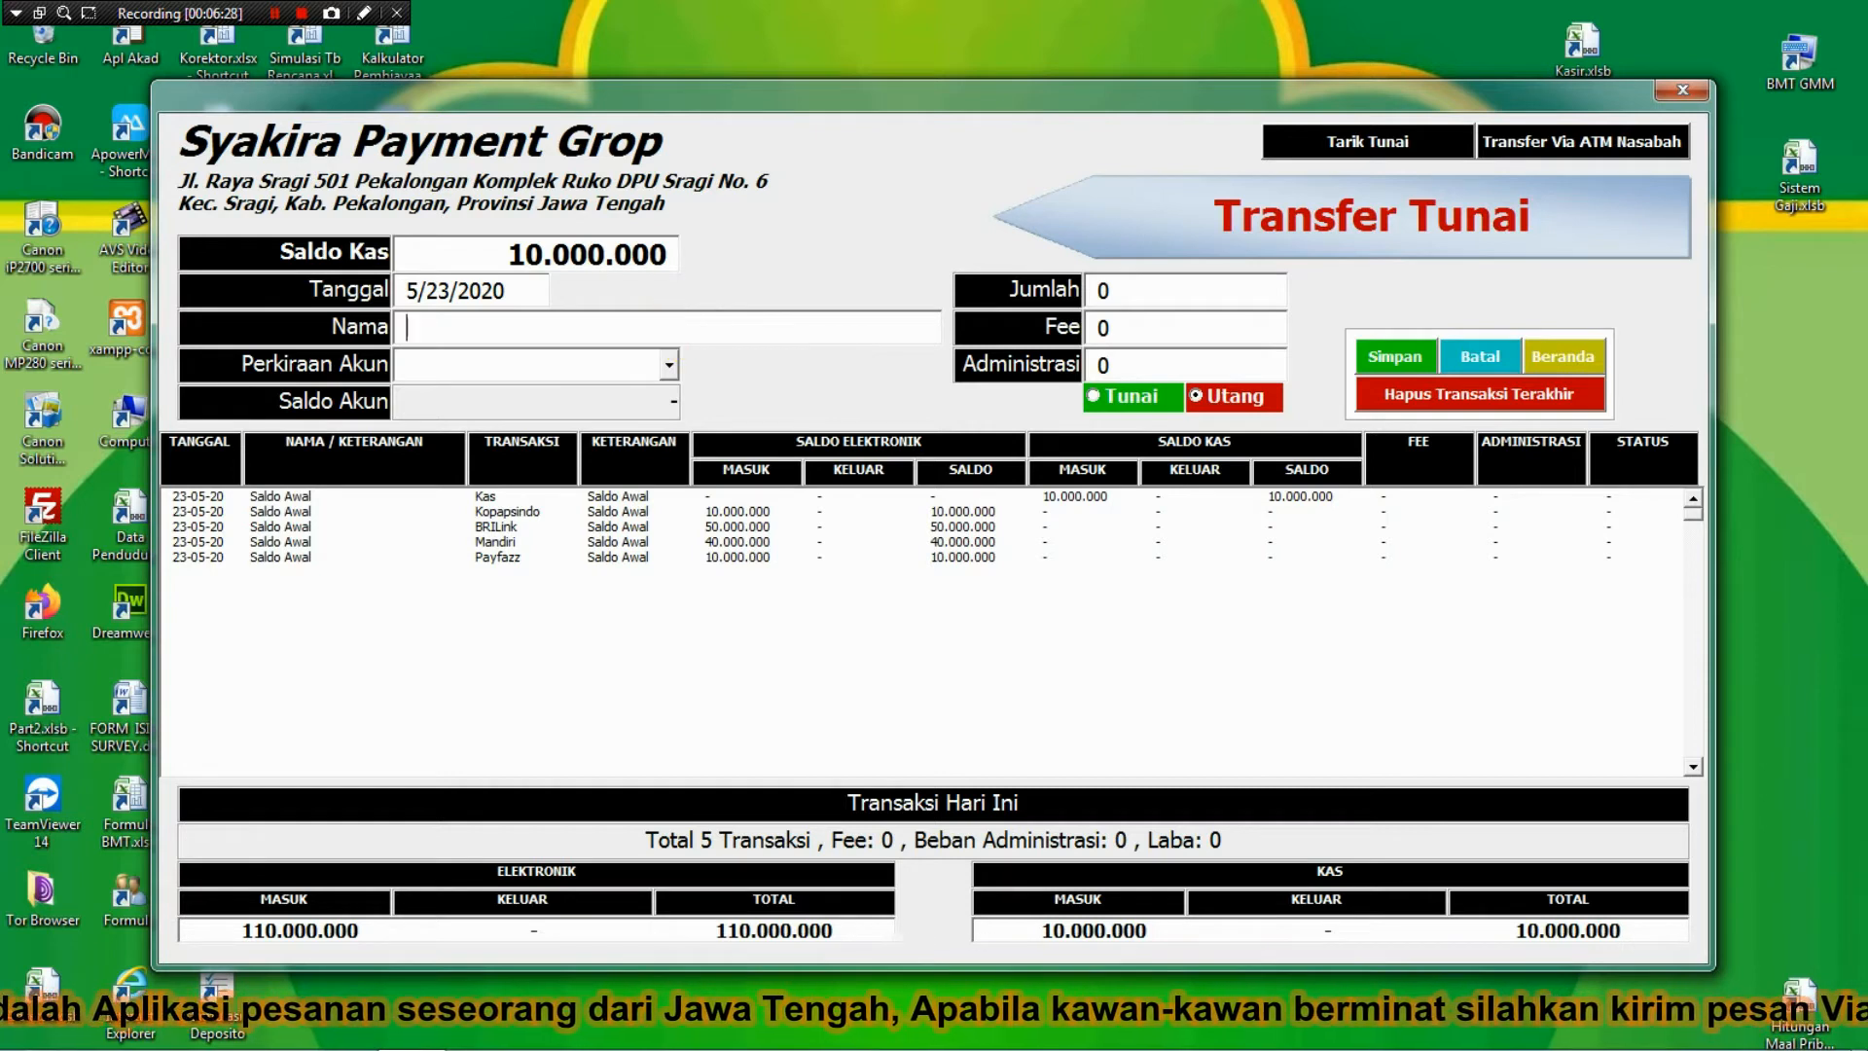
pyautogui.write('SHOLIHIN')
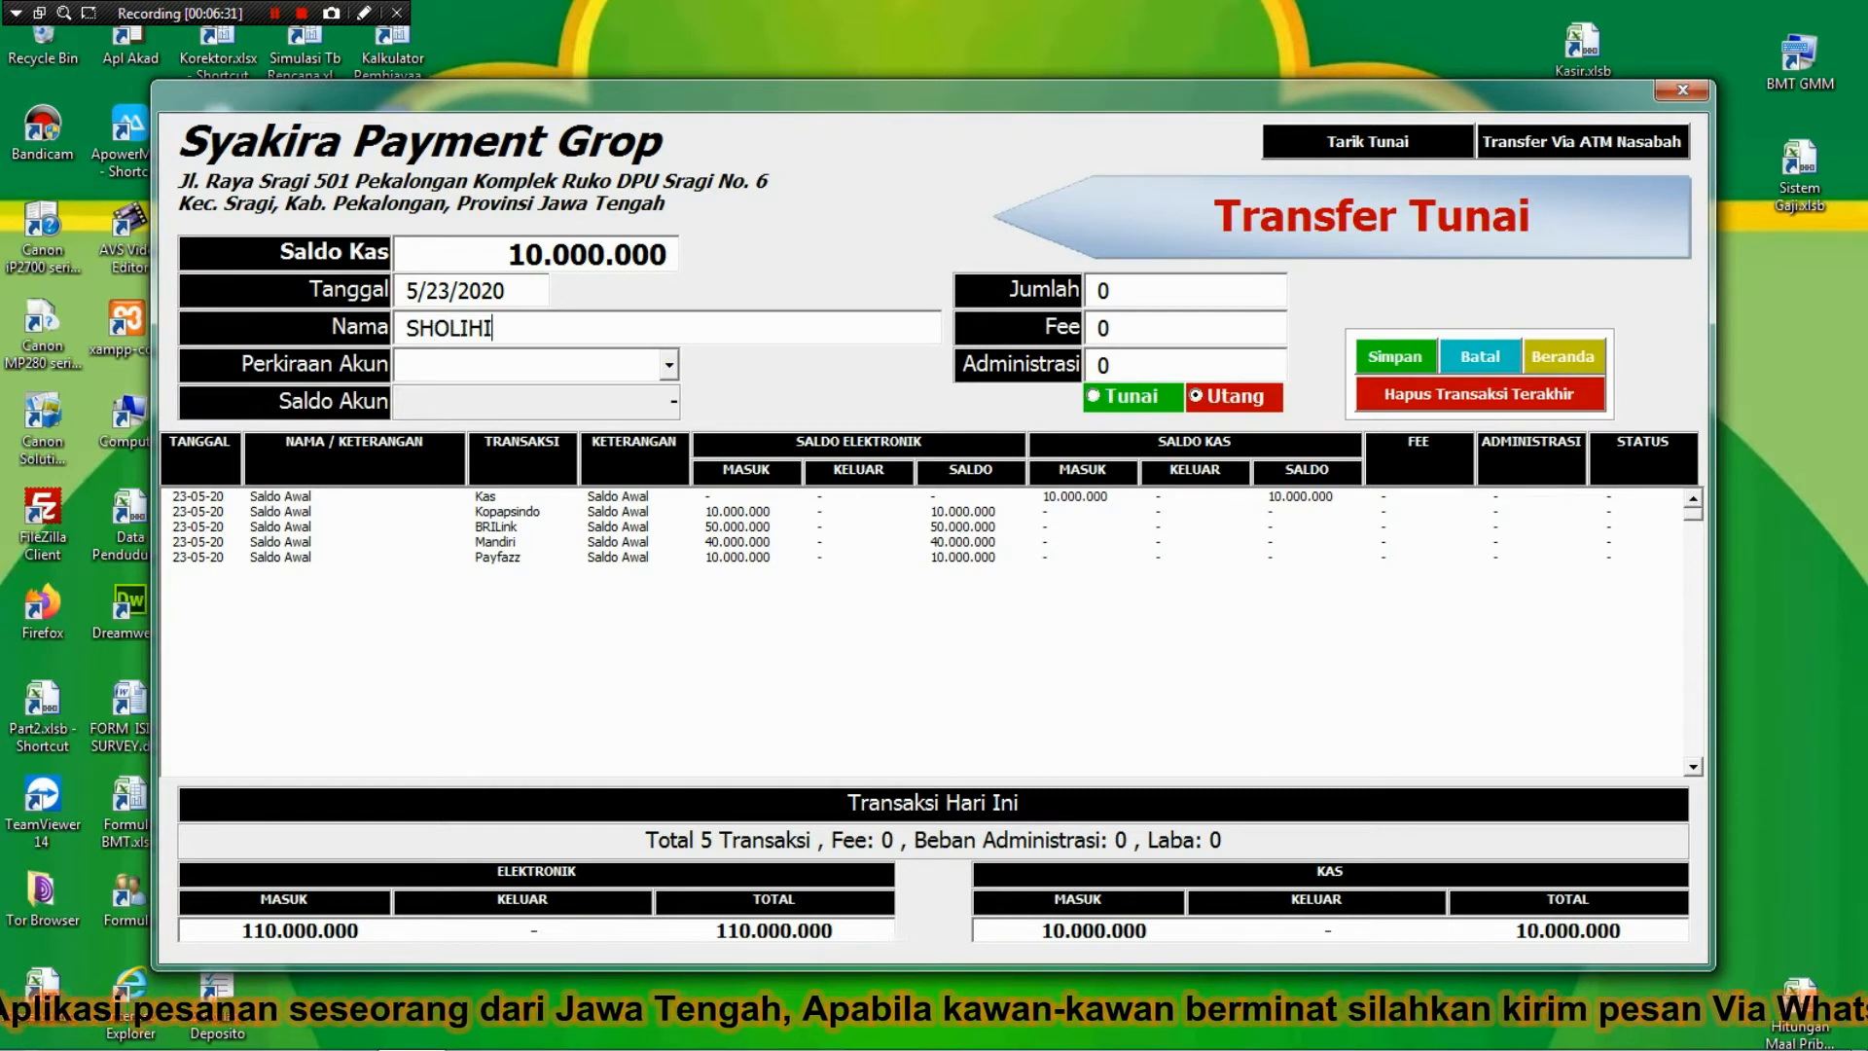
pyautogui.press('Tab')
pyautogui.write('BRILink')
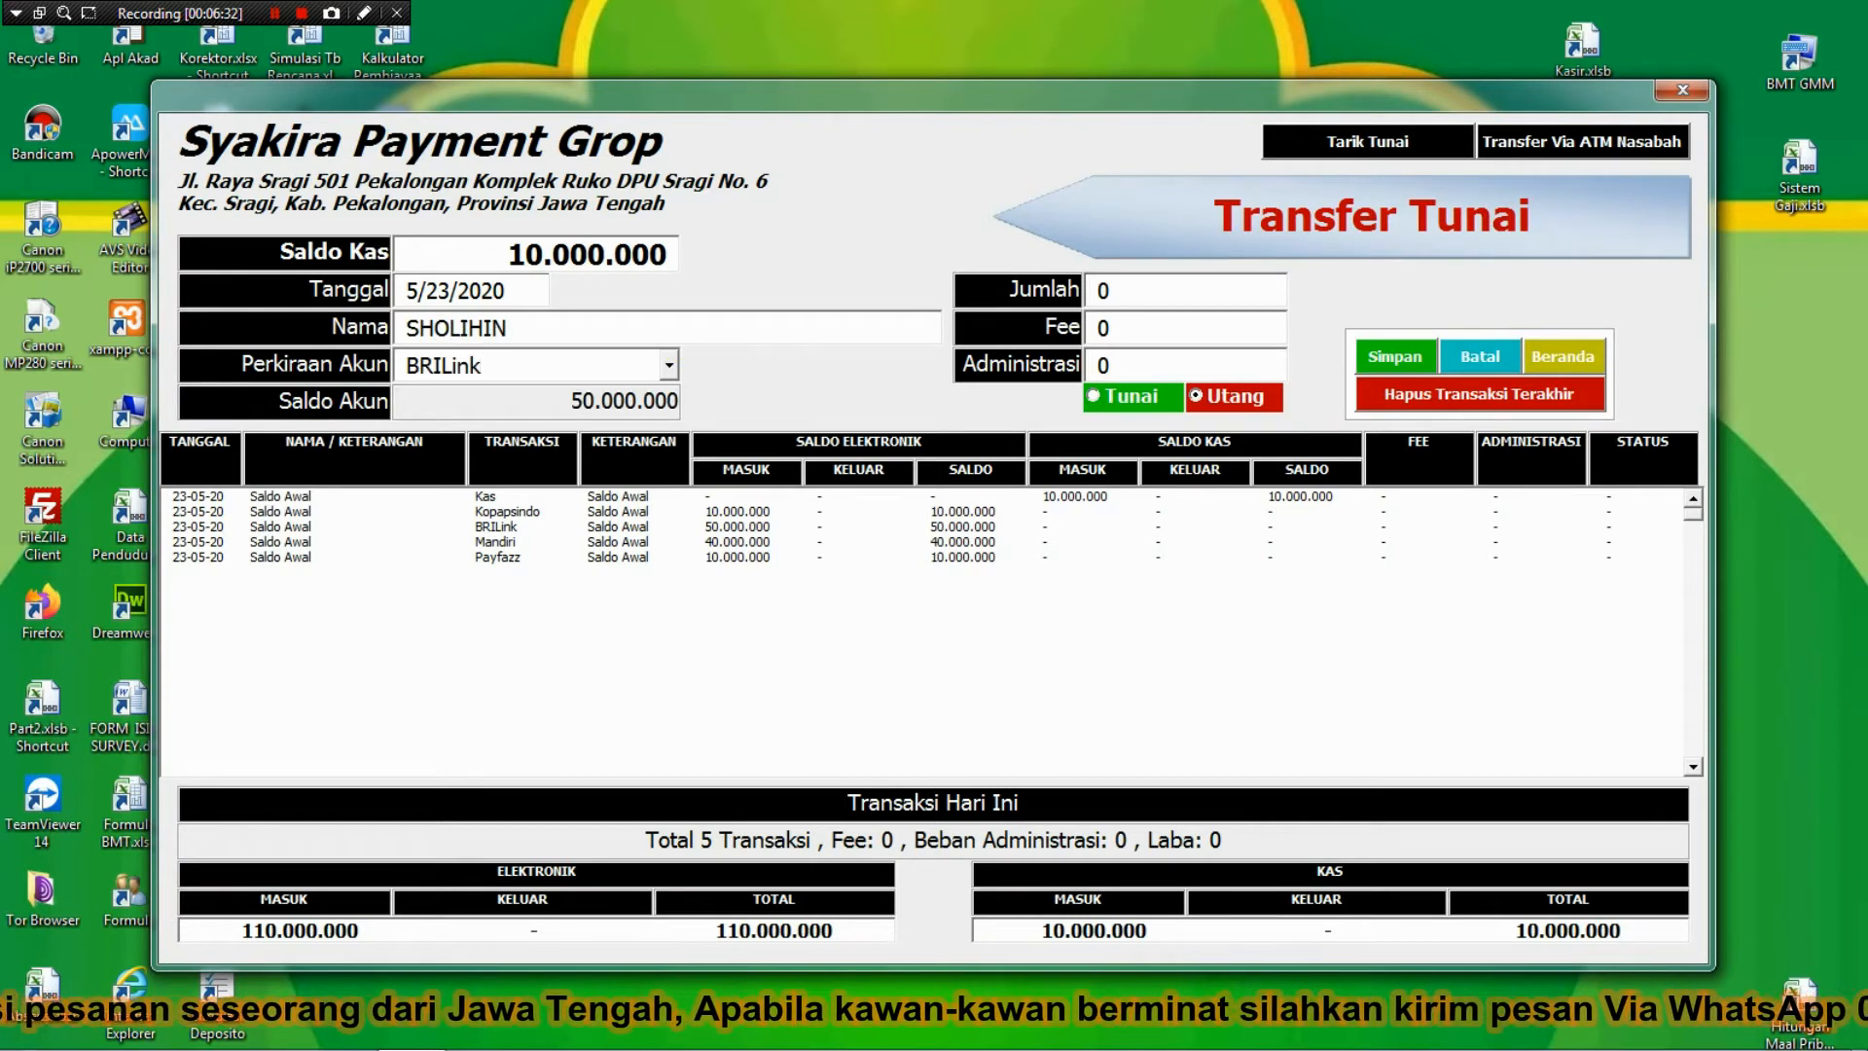
pyautogui.press('Tab')
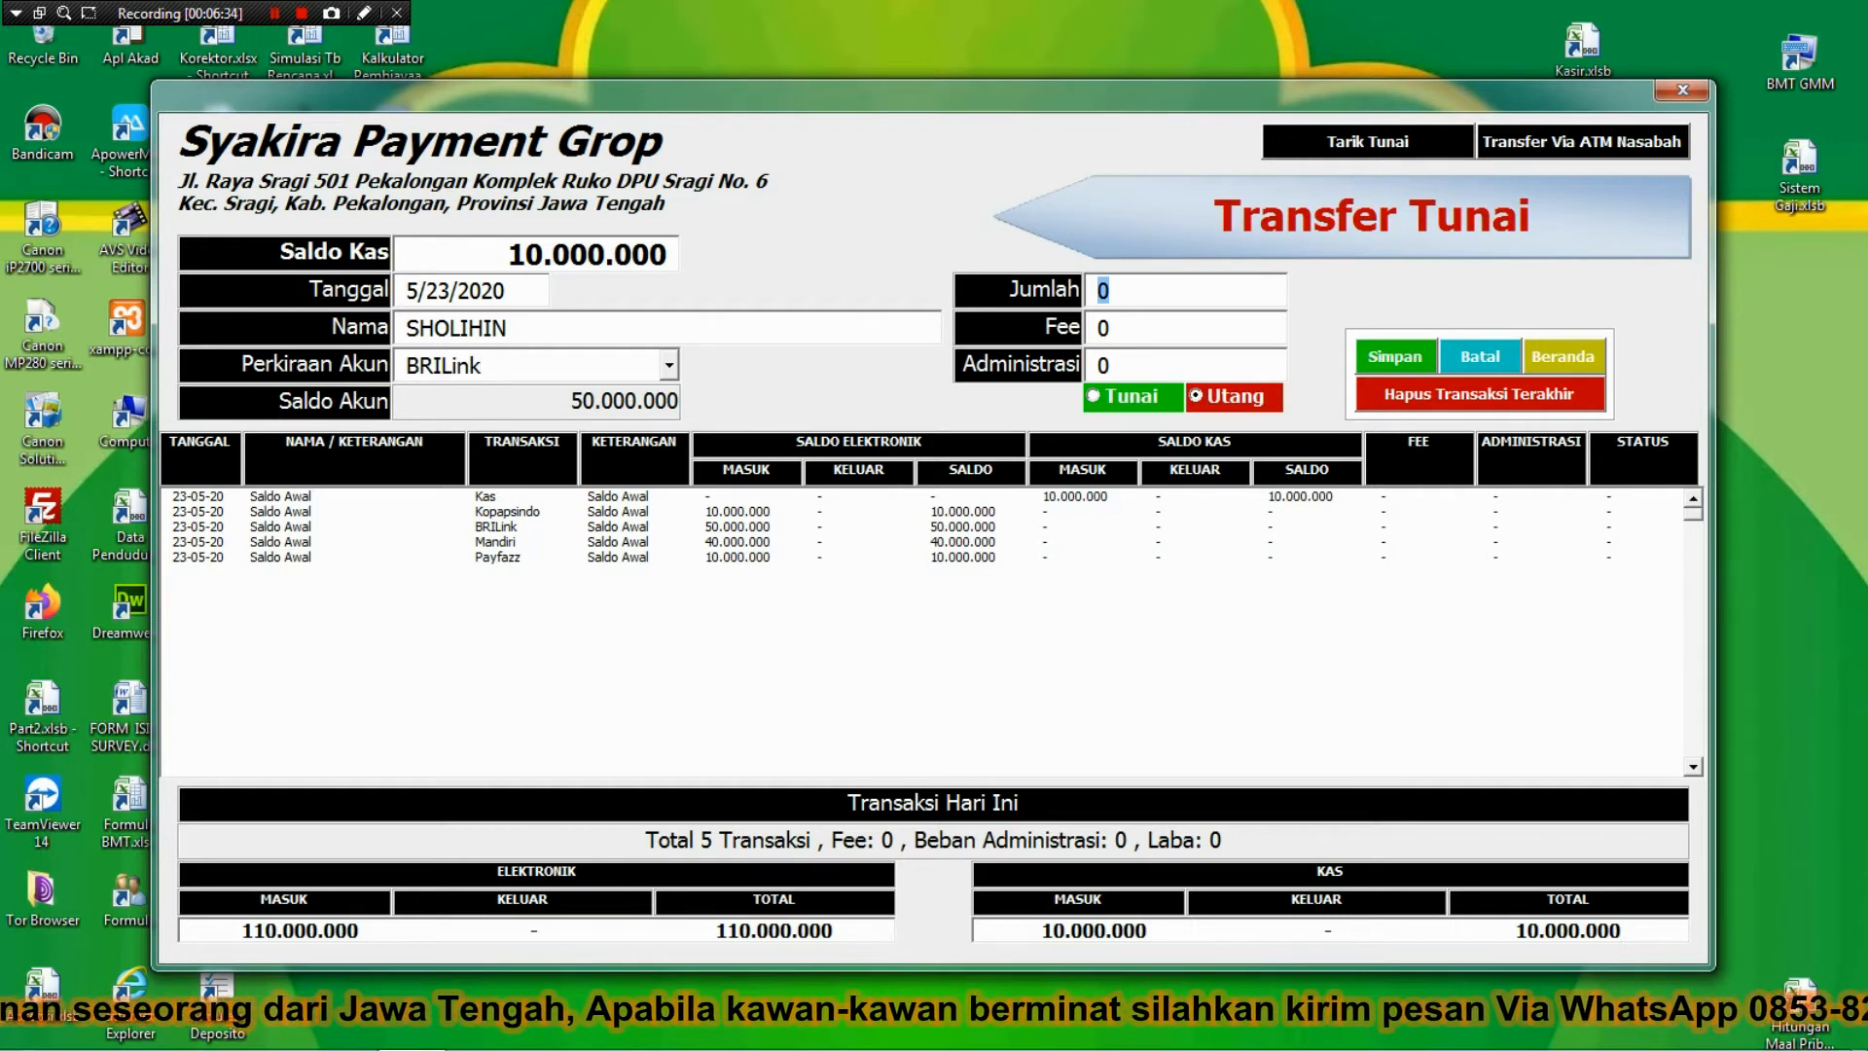
pyautogui.write('1000000')
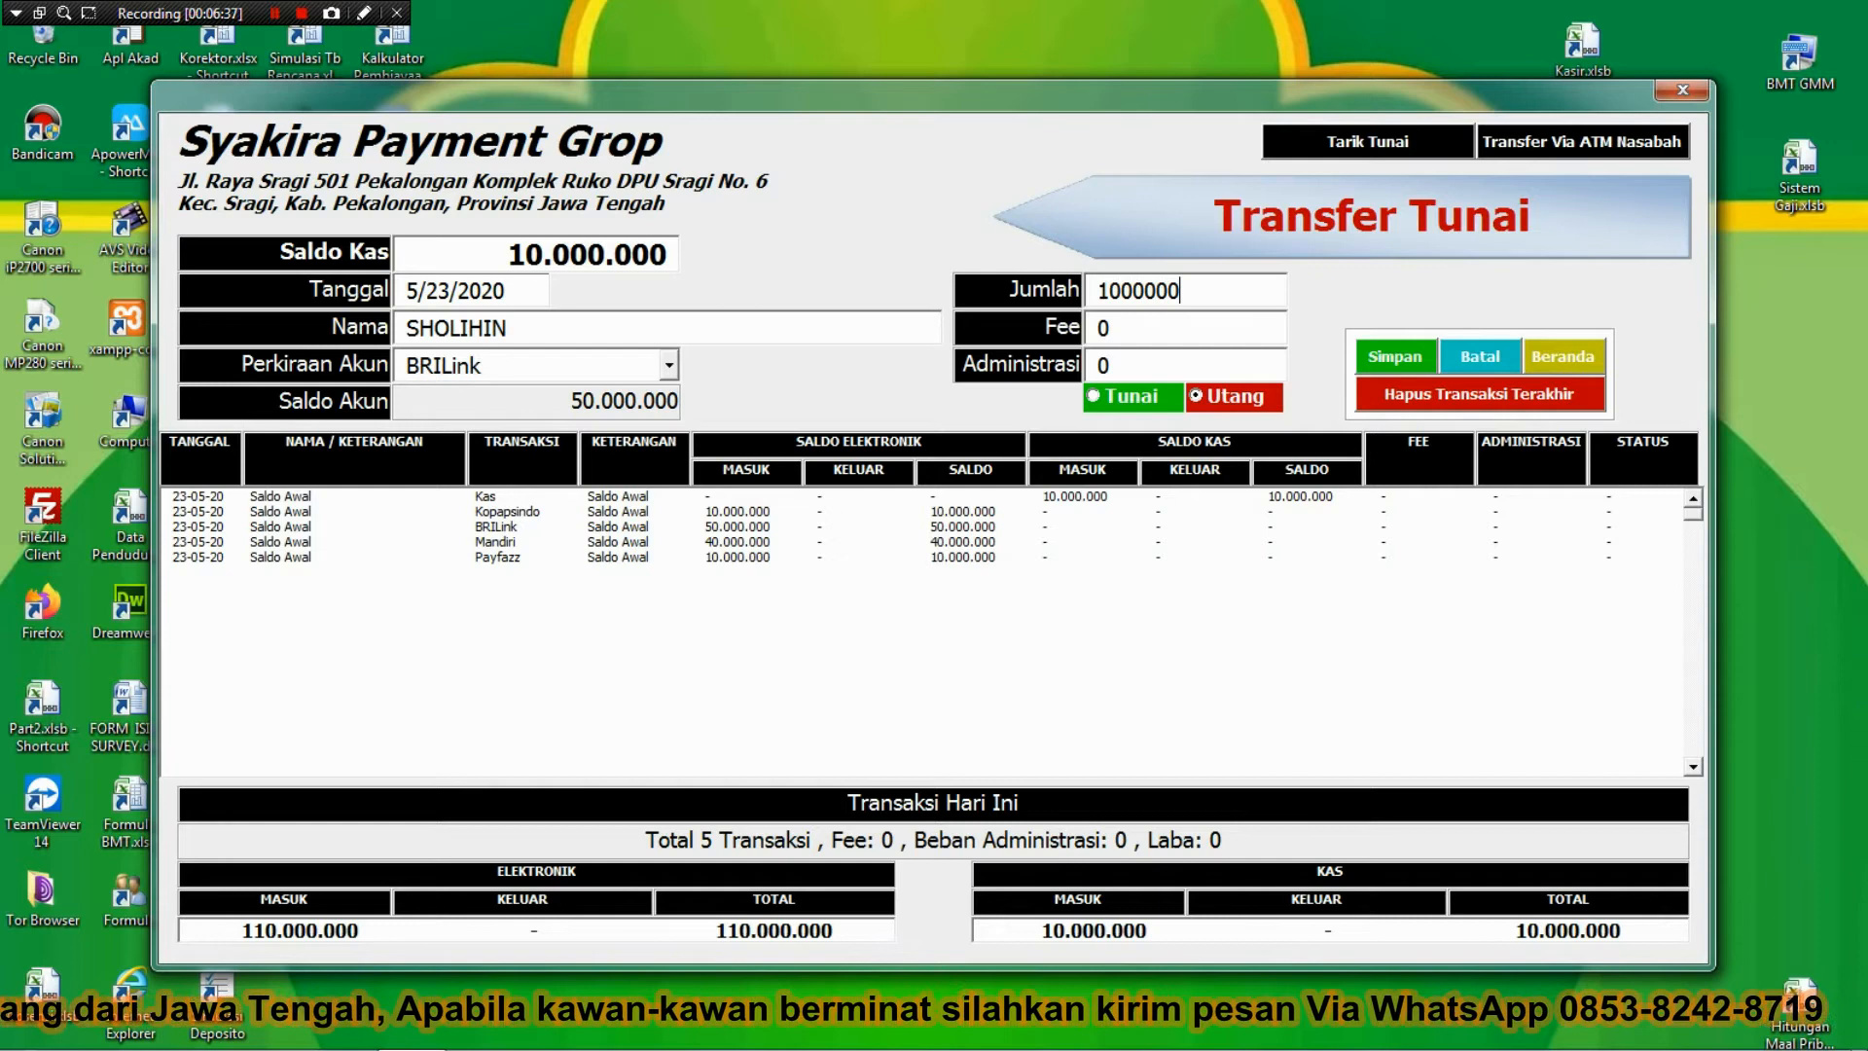
pyautogui.press('Tab')
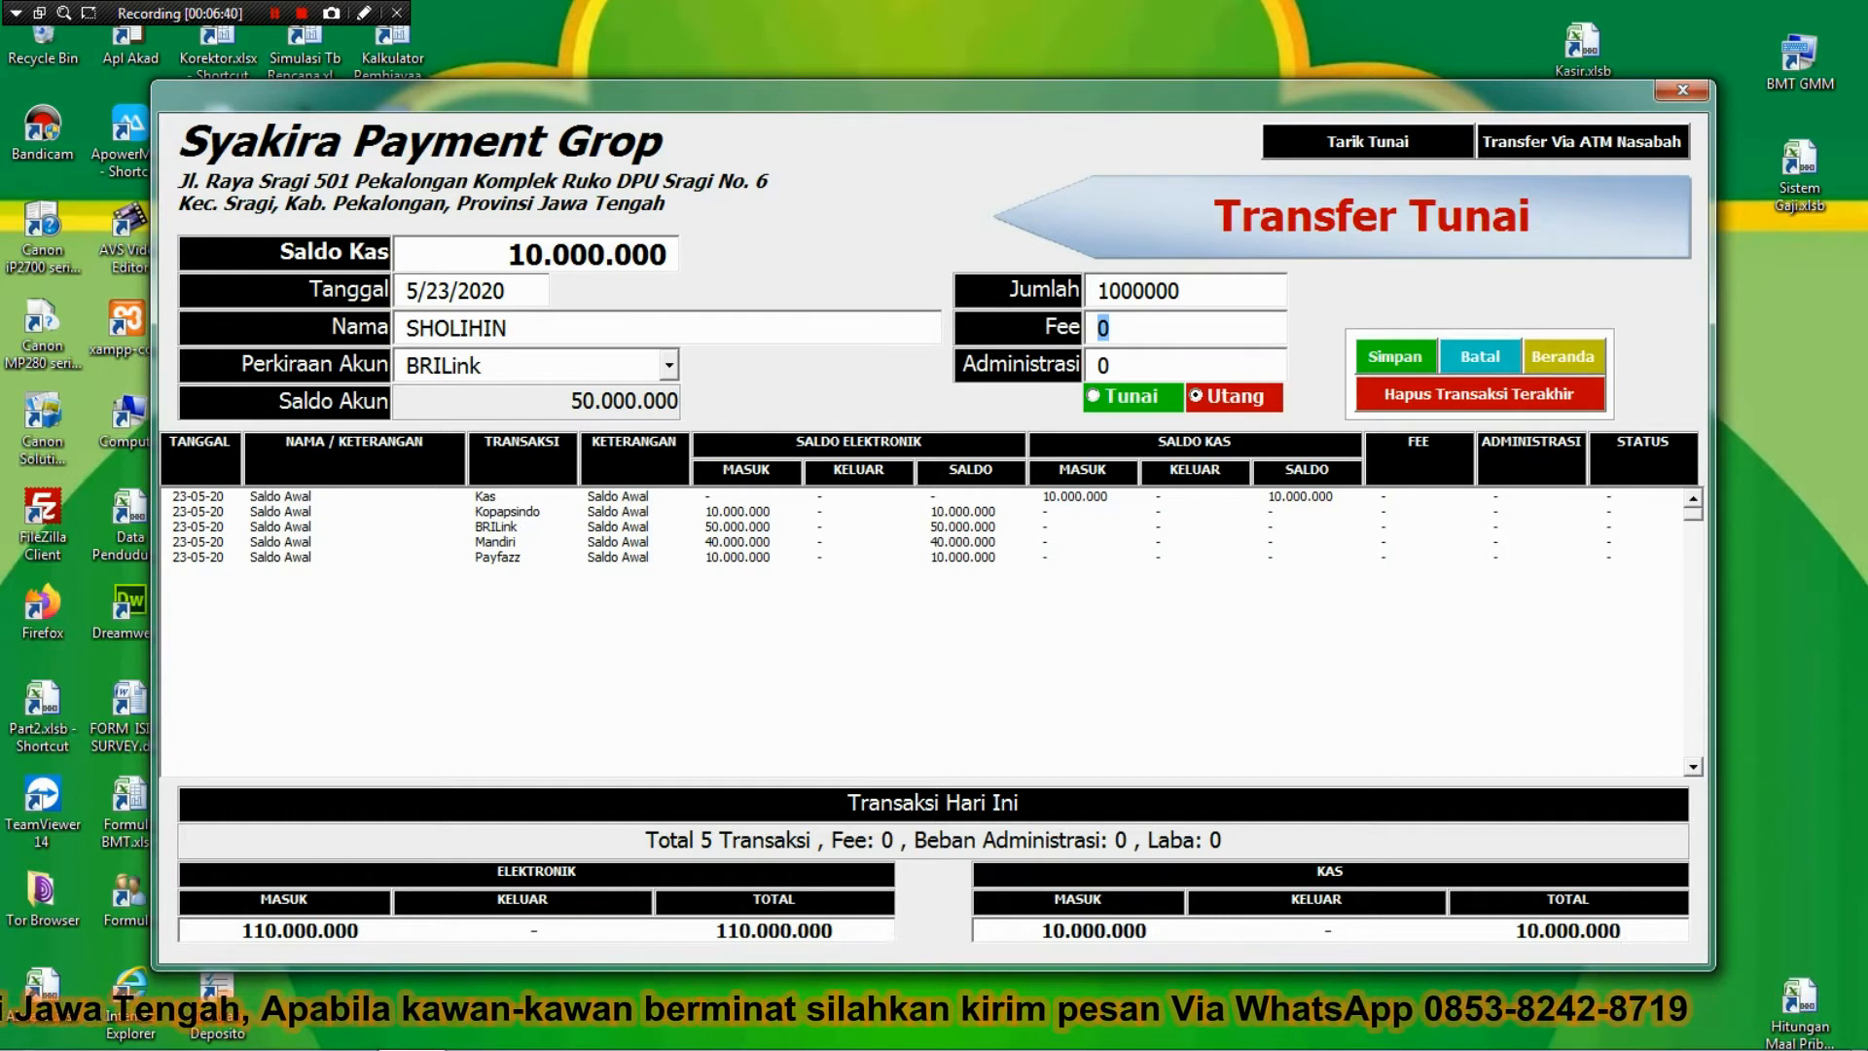
pyautogui.write('5000')
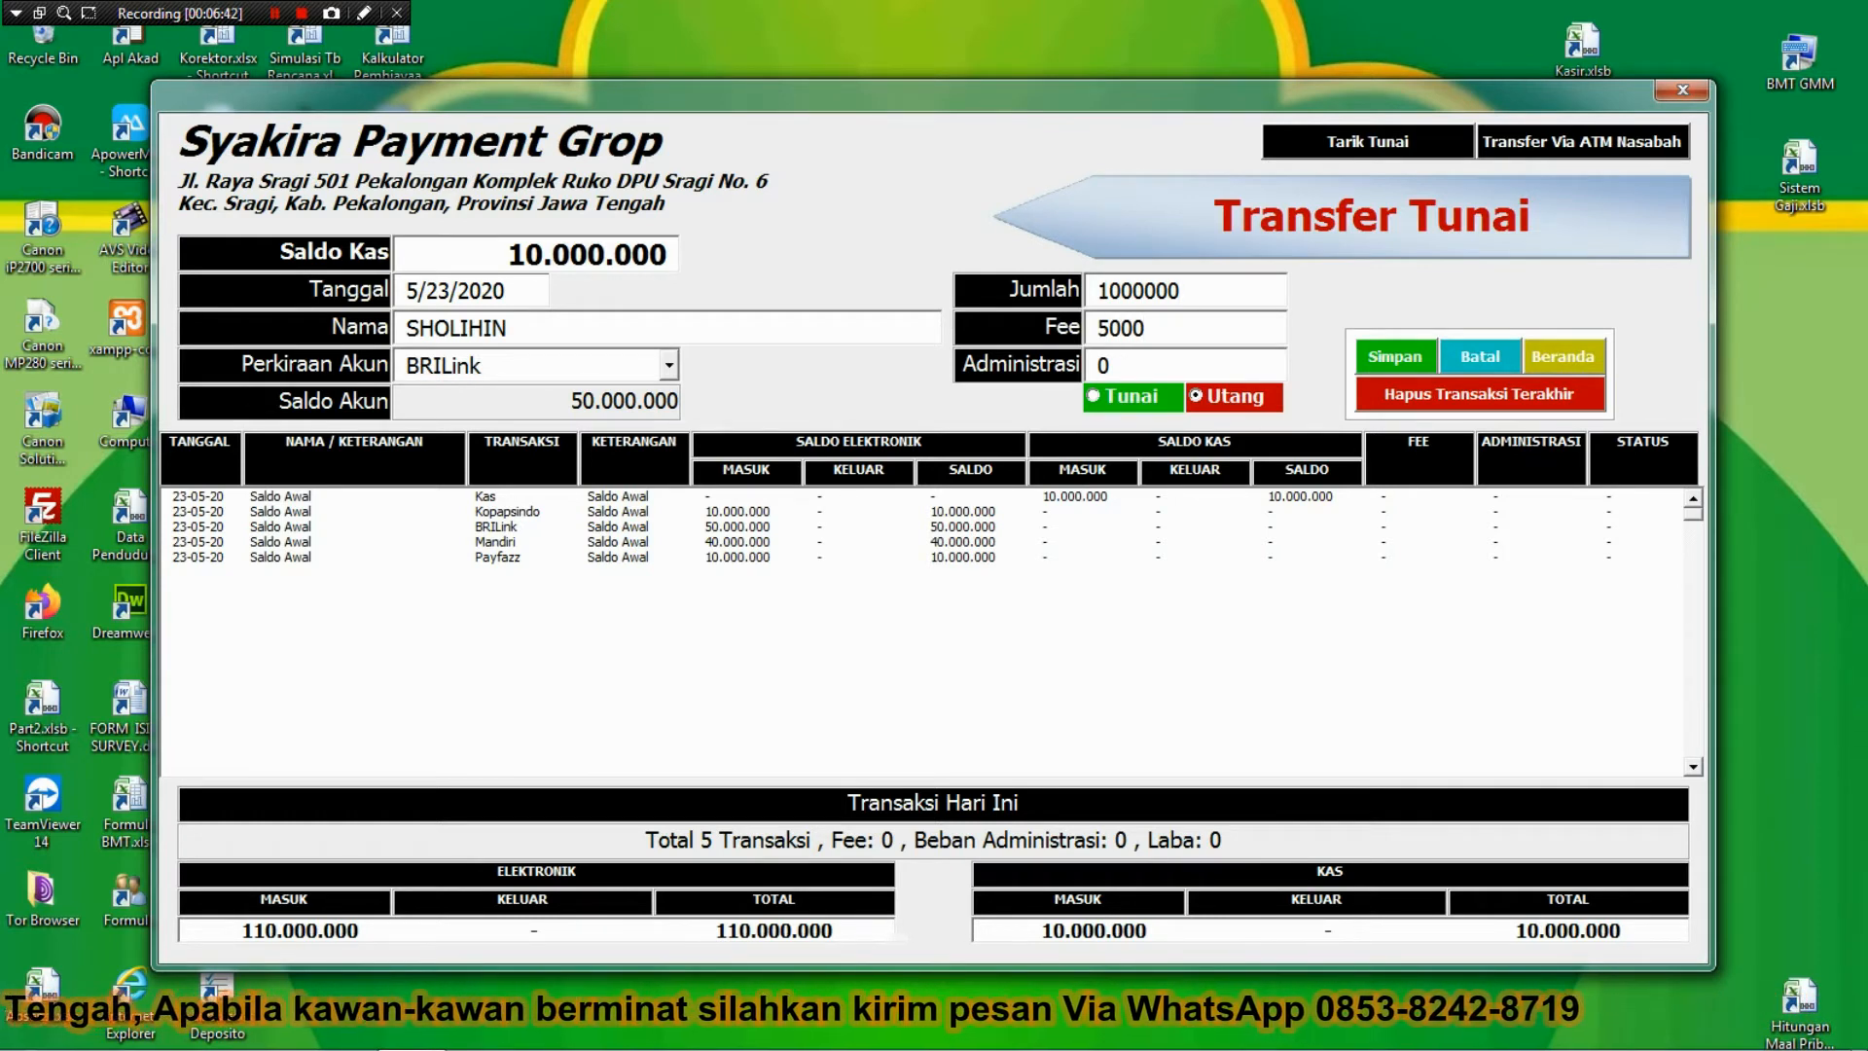
pyautogui.press('Tab')
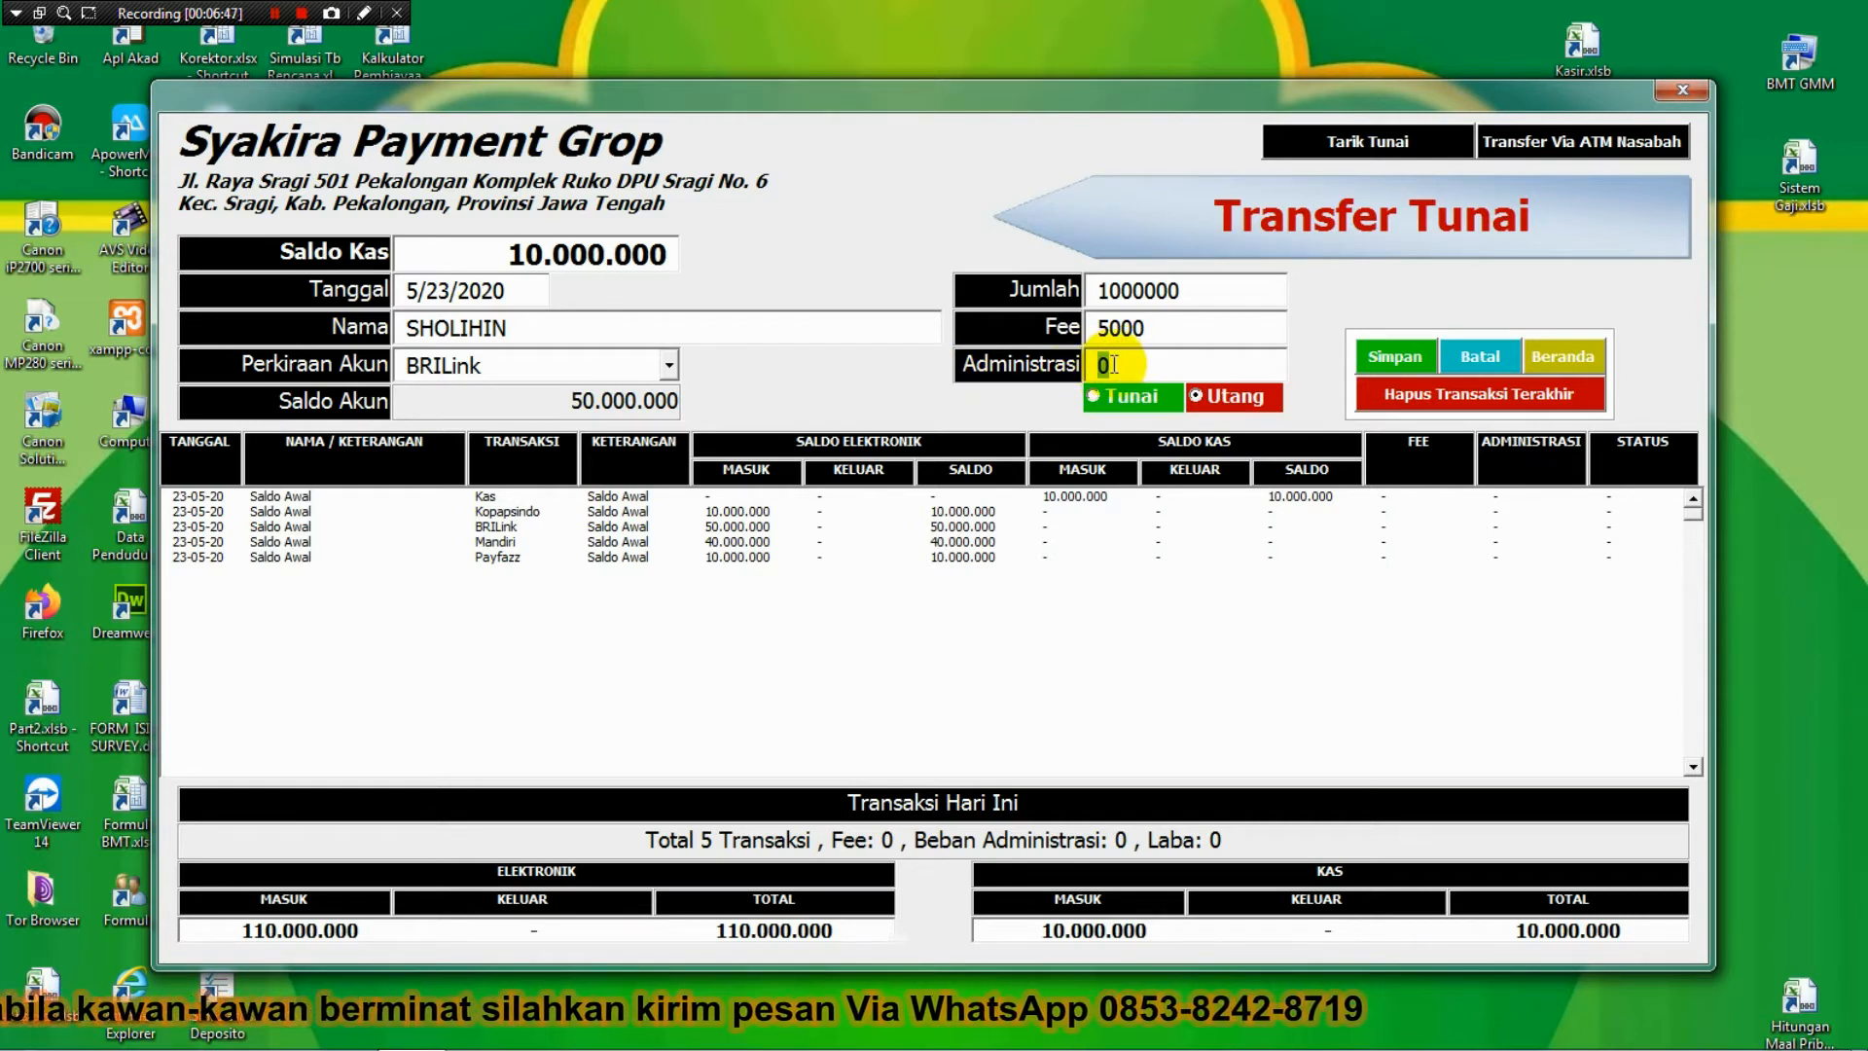
pyautogui.write('3000')
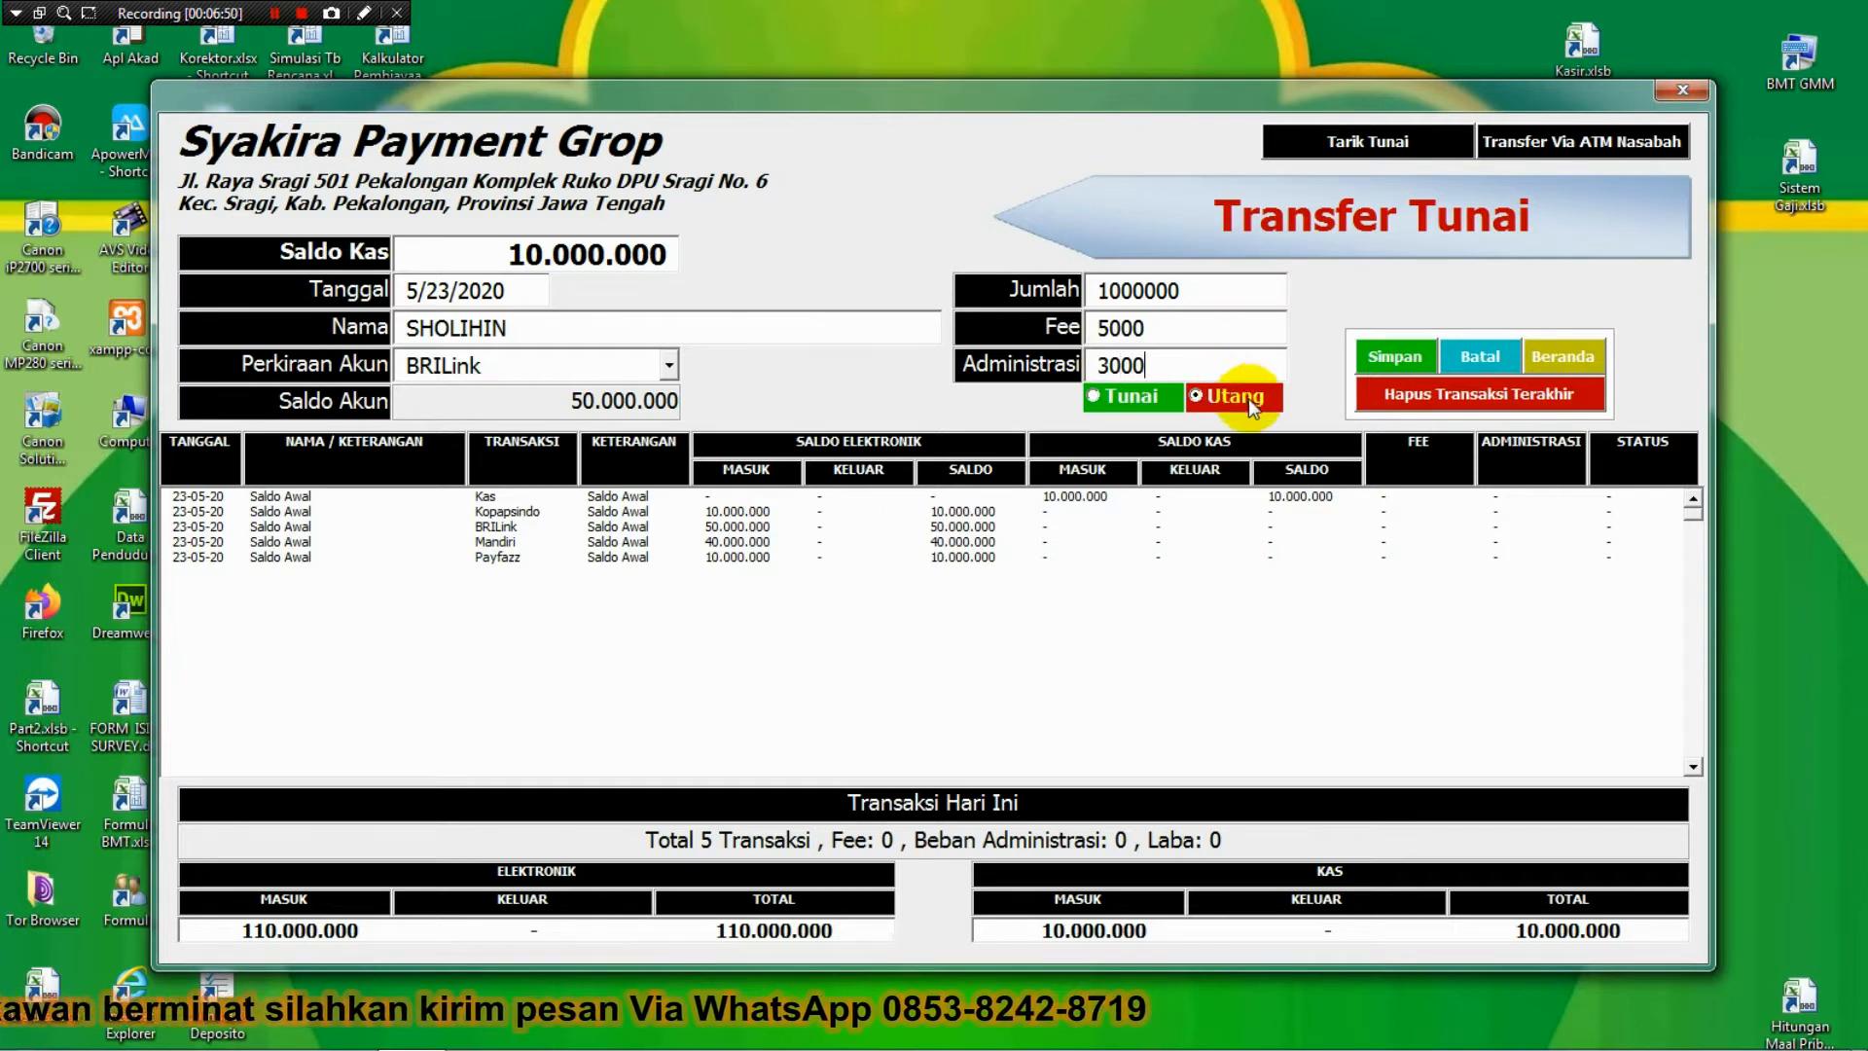
pyautogui.press('Tab')
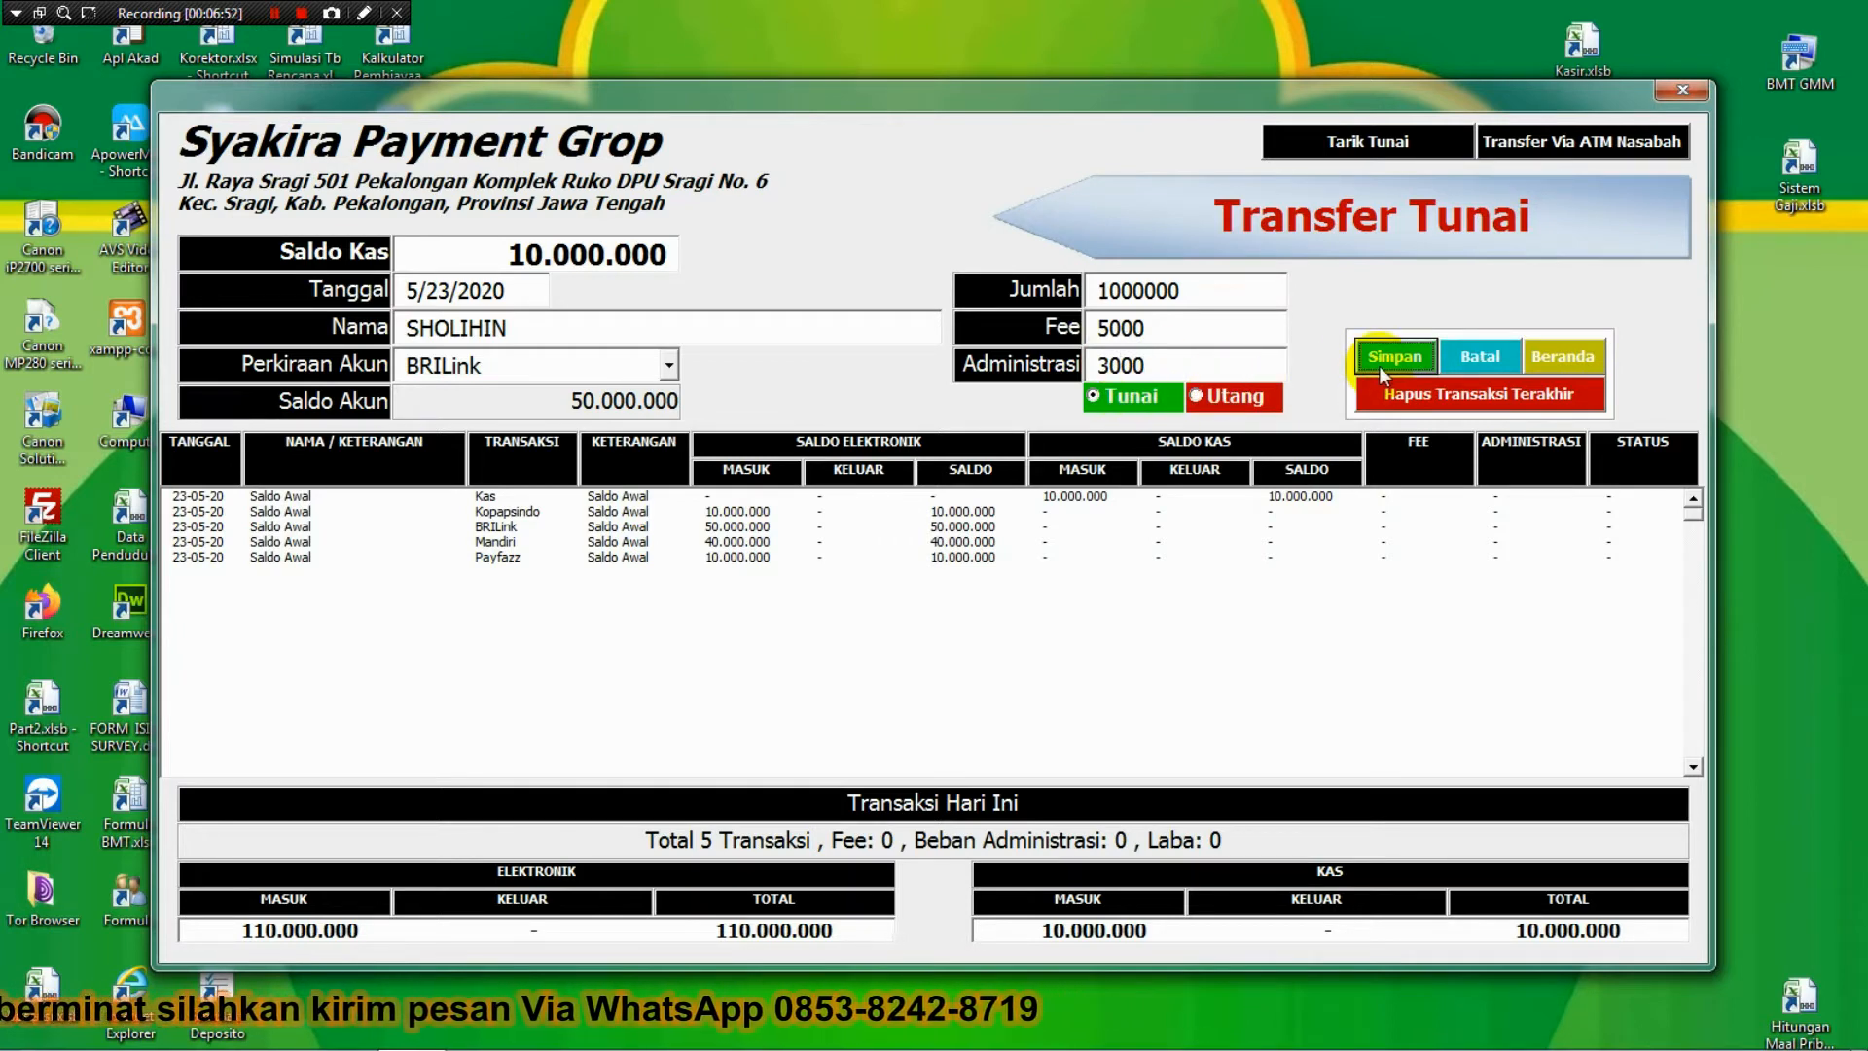
pyautogui.click(1381, 367)
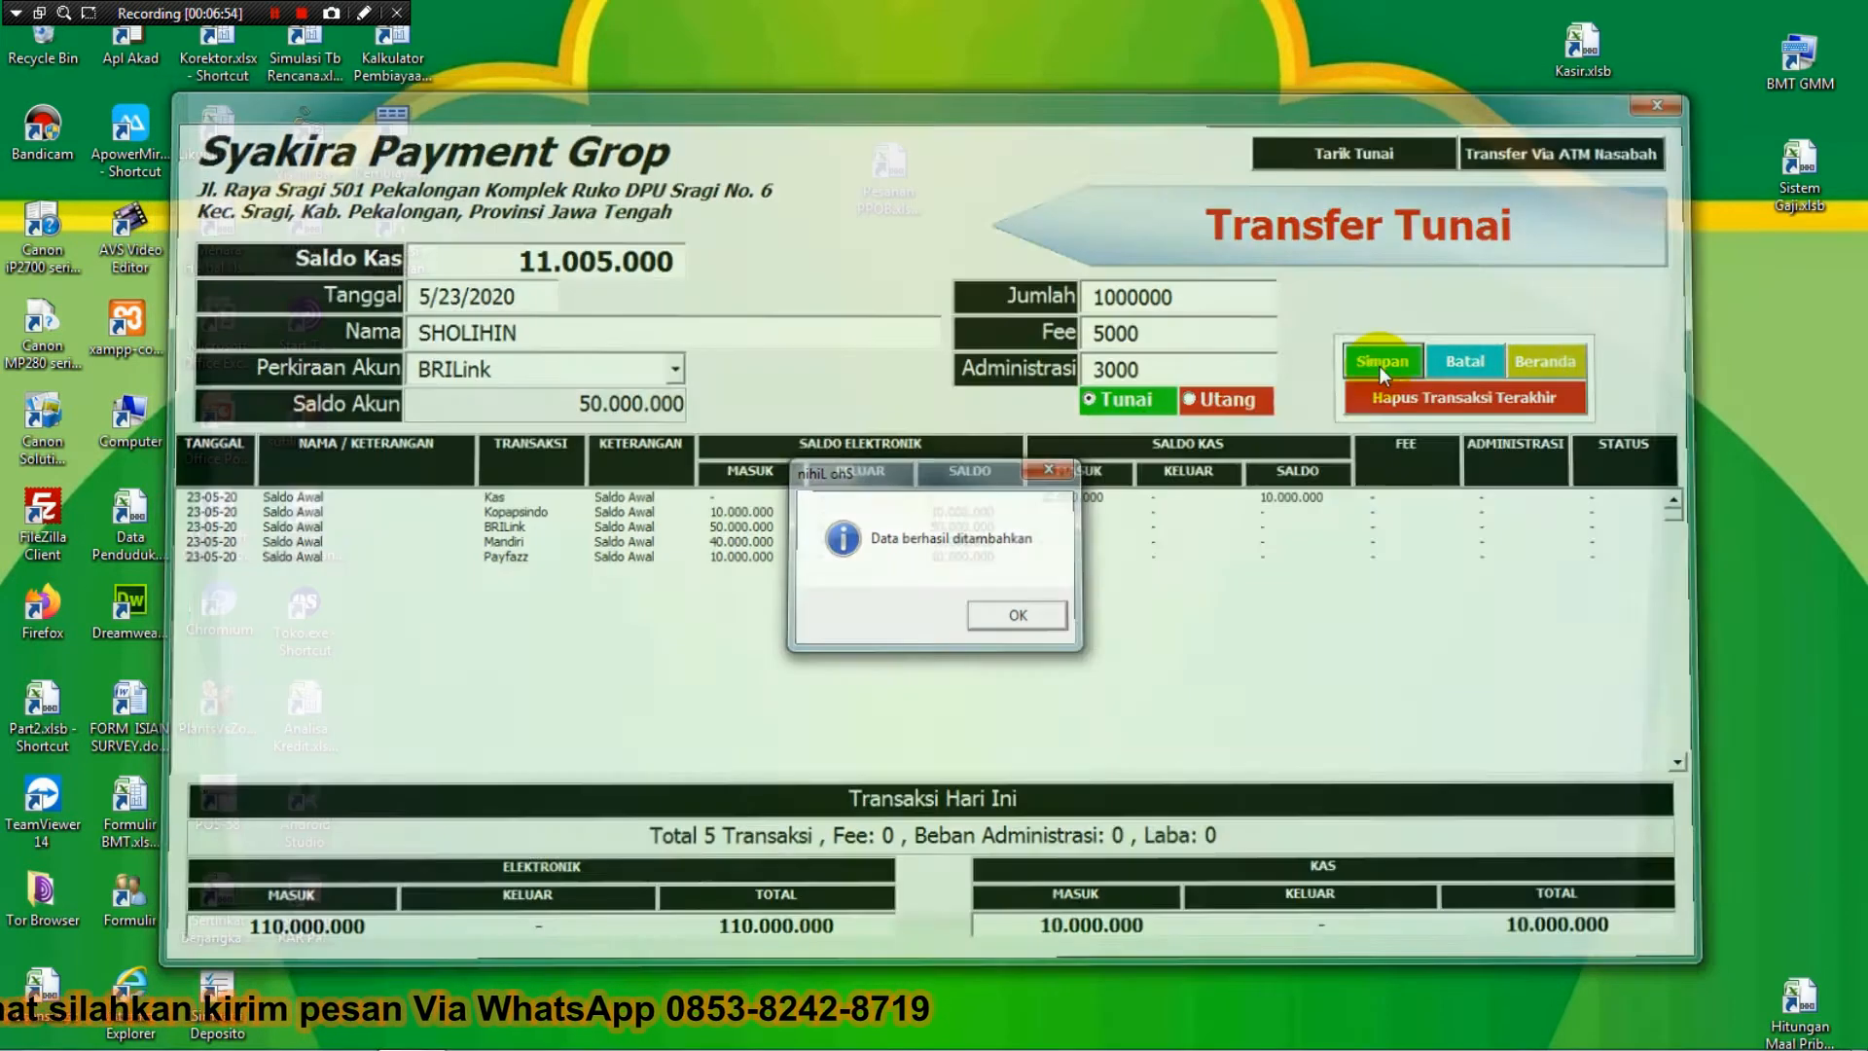
pyautogui.press('Return')
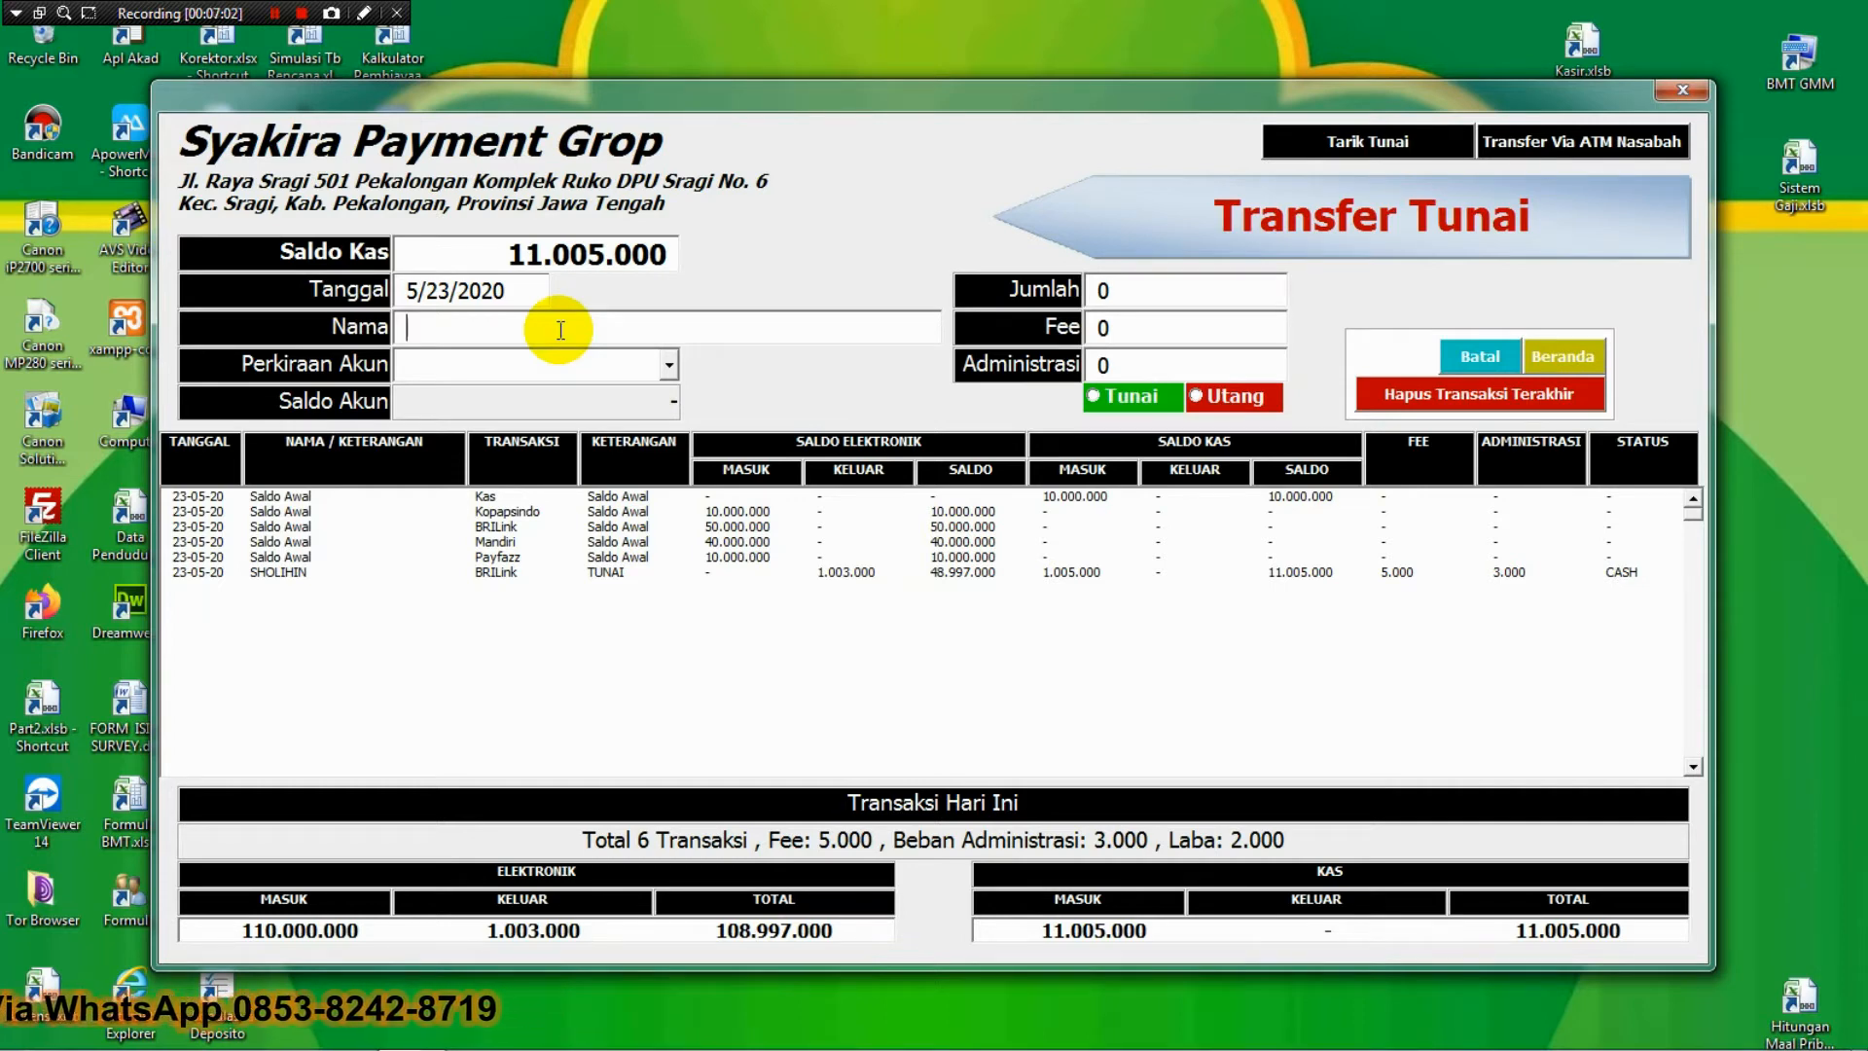
# Save a 3000000 Mandiri transfer on credit (Utang) for the customer, with fee 10000 and administration 3000.
pyautogui.write('ANDI')
pyautogui.press('Tab')
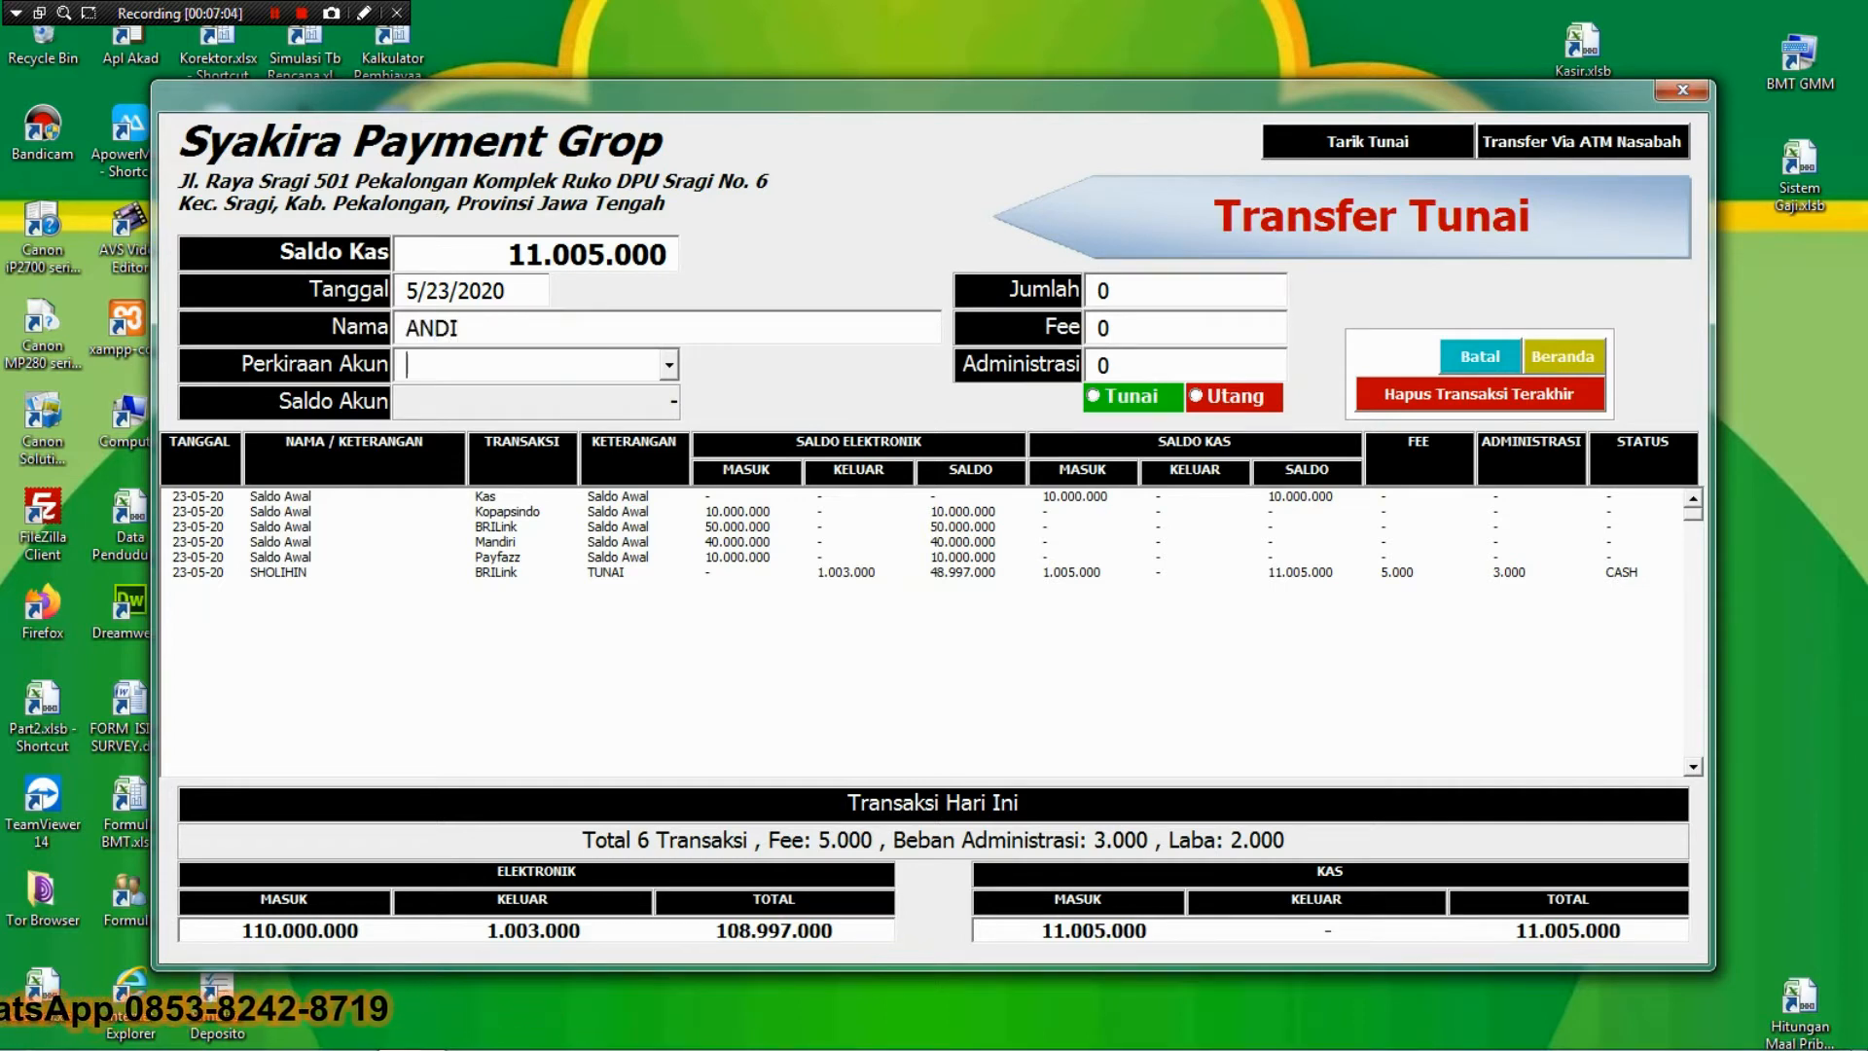
pyautogui.press('Down')
pyautogui.press('Down')
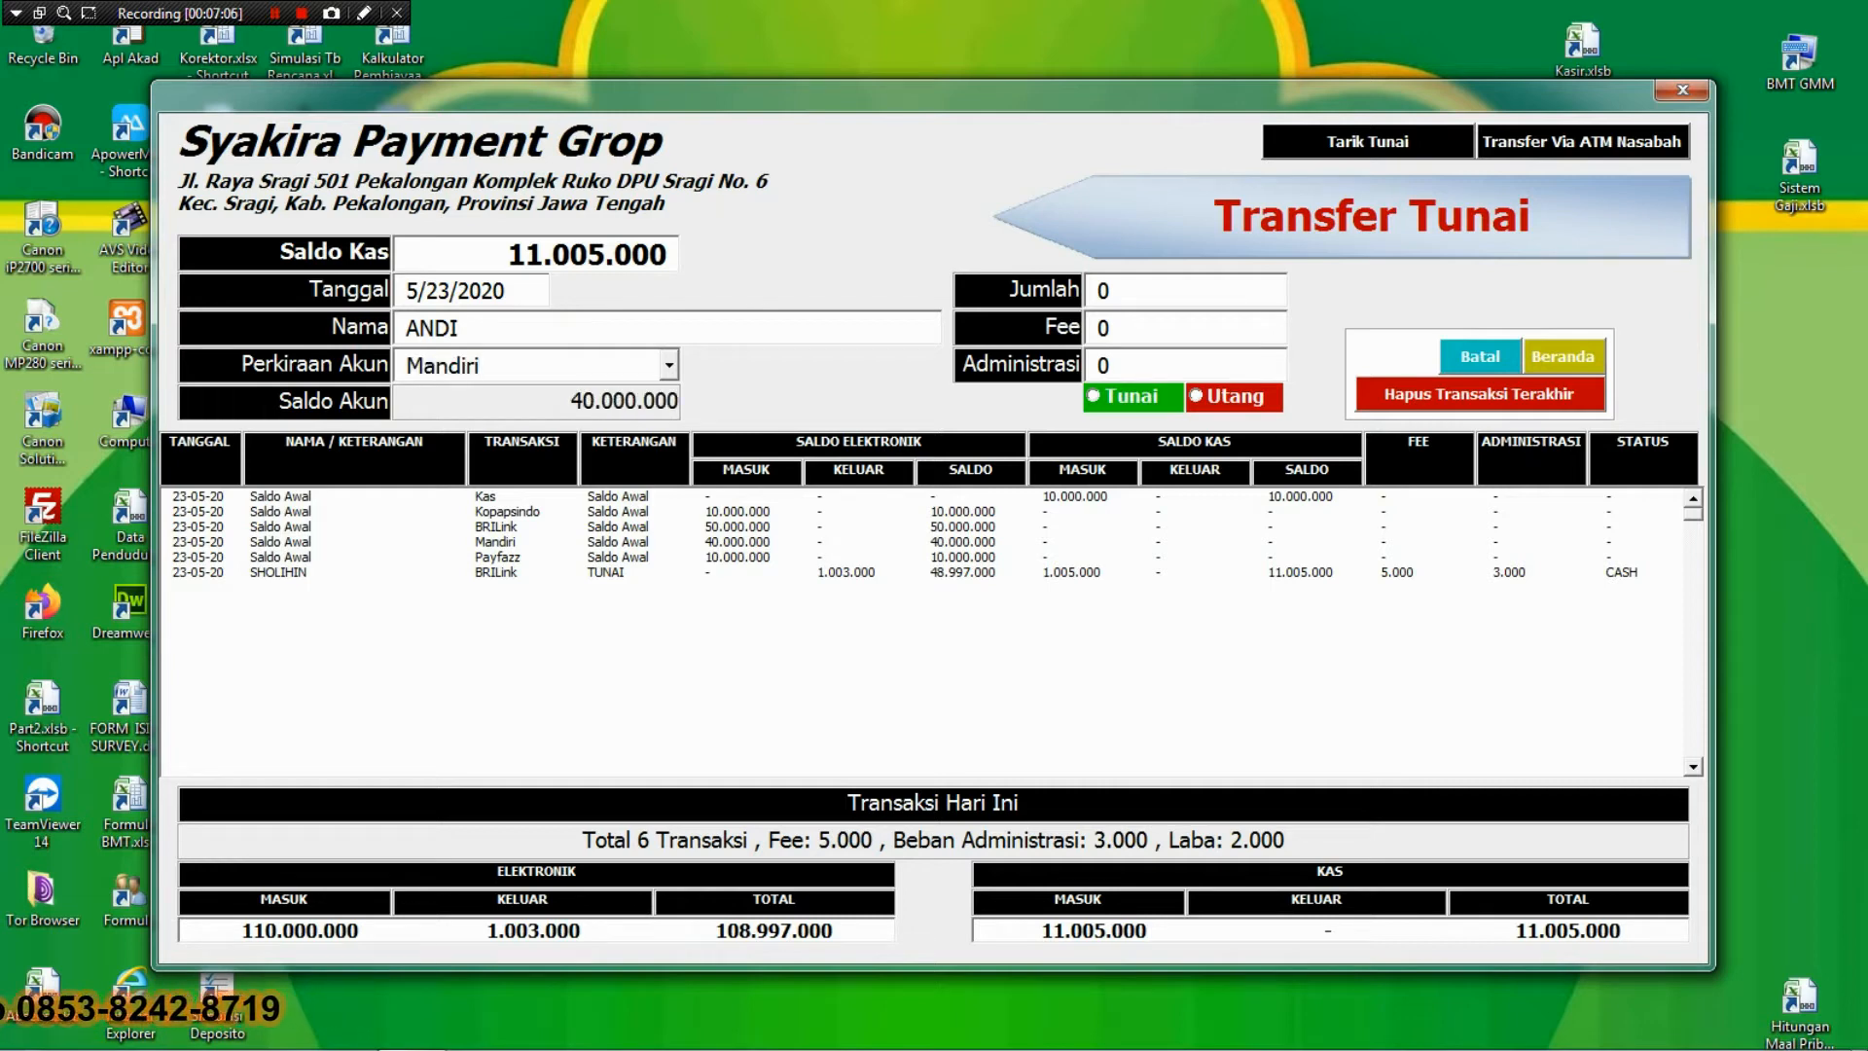
pyautogui.press('Tab')
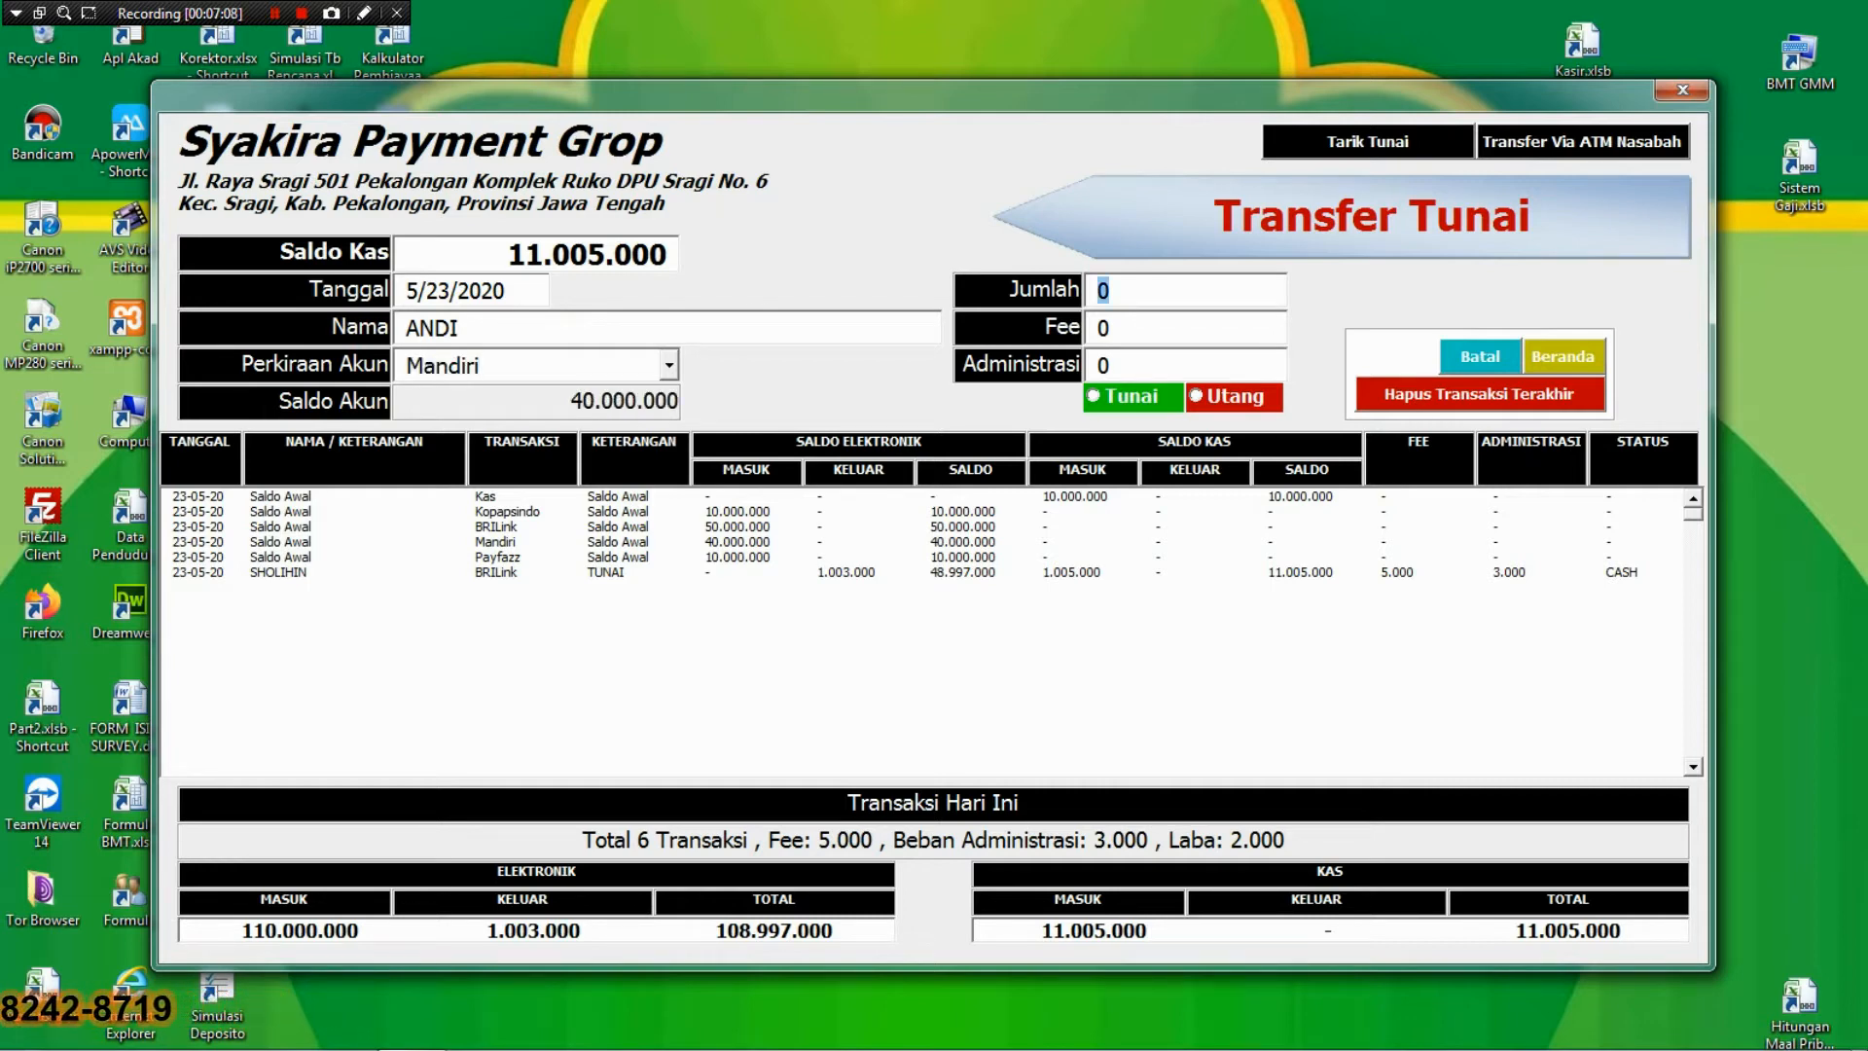
pyautogui.write('3')
pyautogui.write('000000')
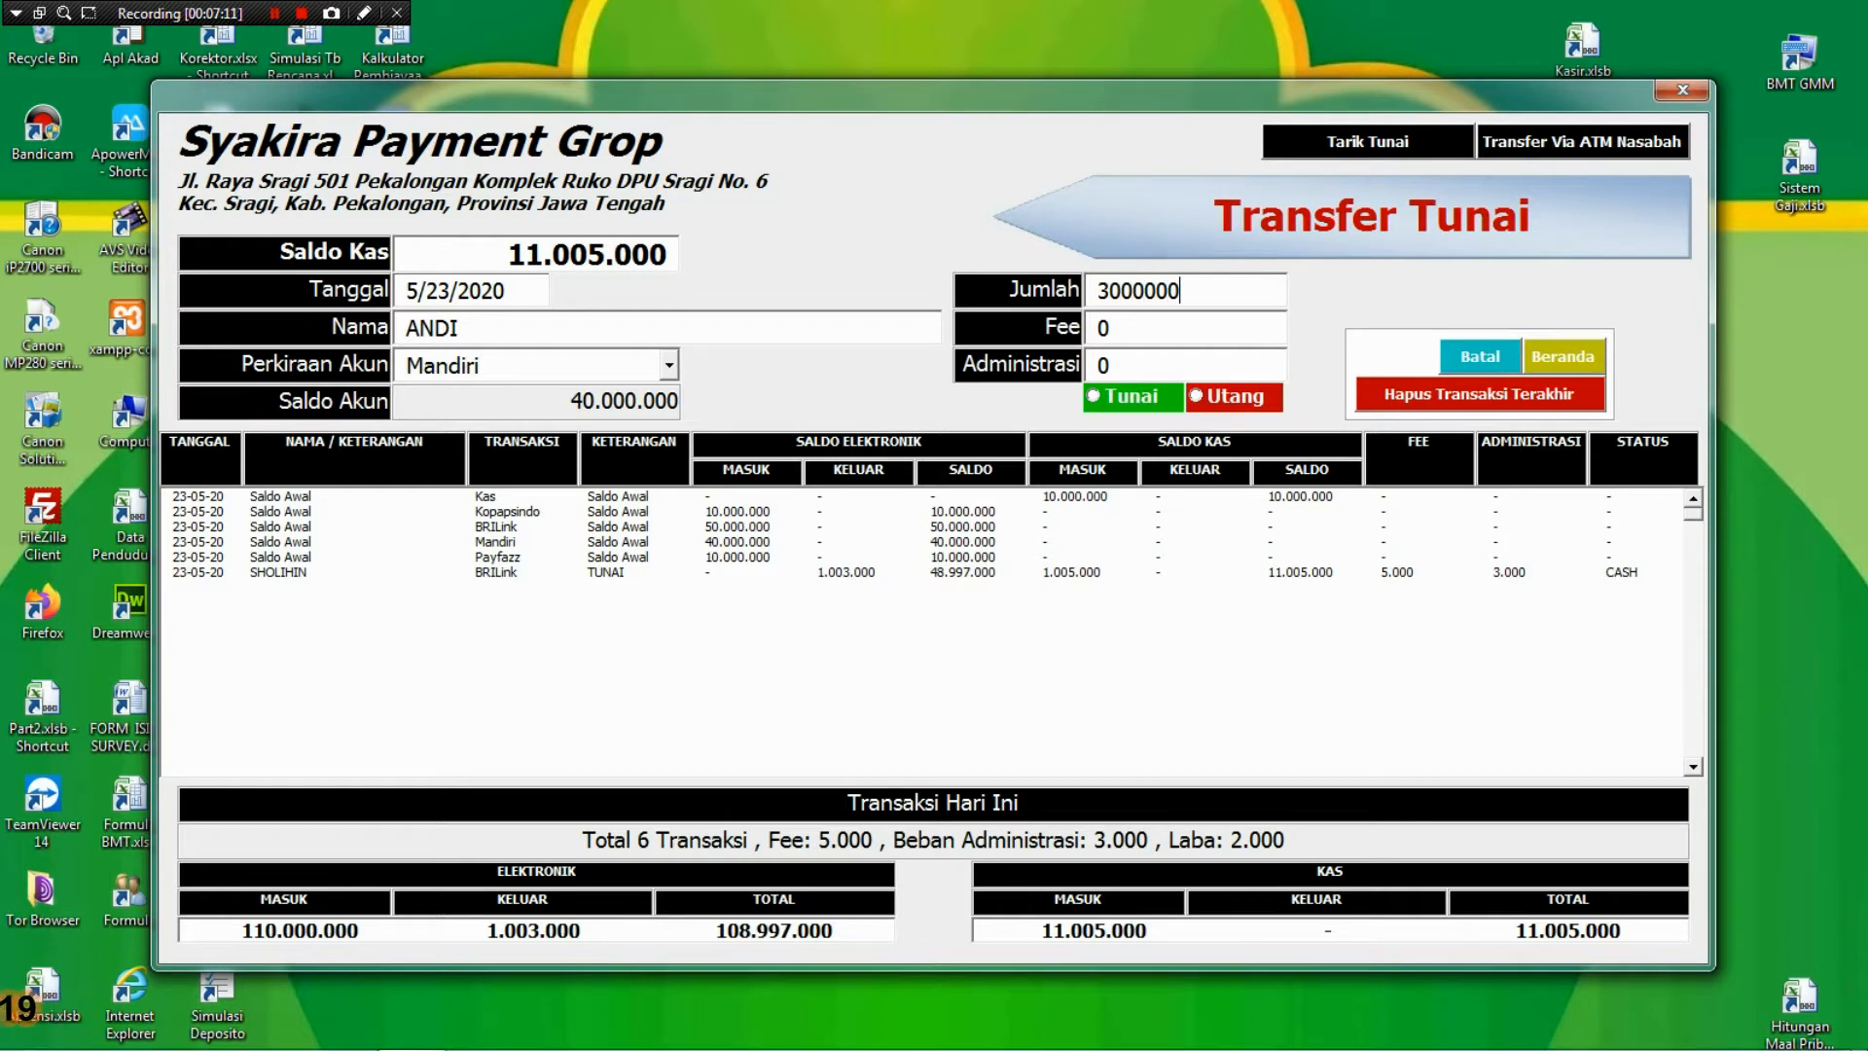
pyautogui.press('Return')
pyautogui.write('10000')
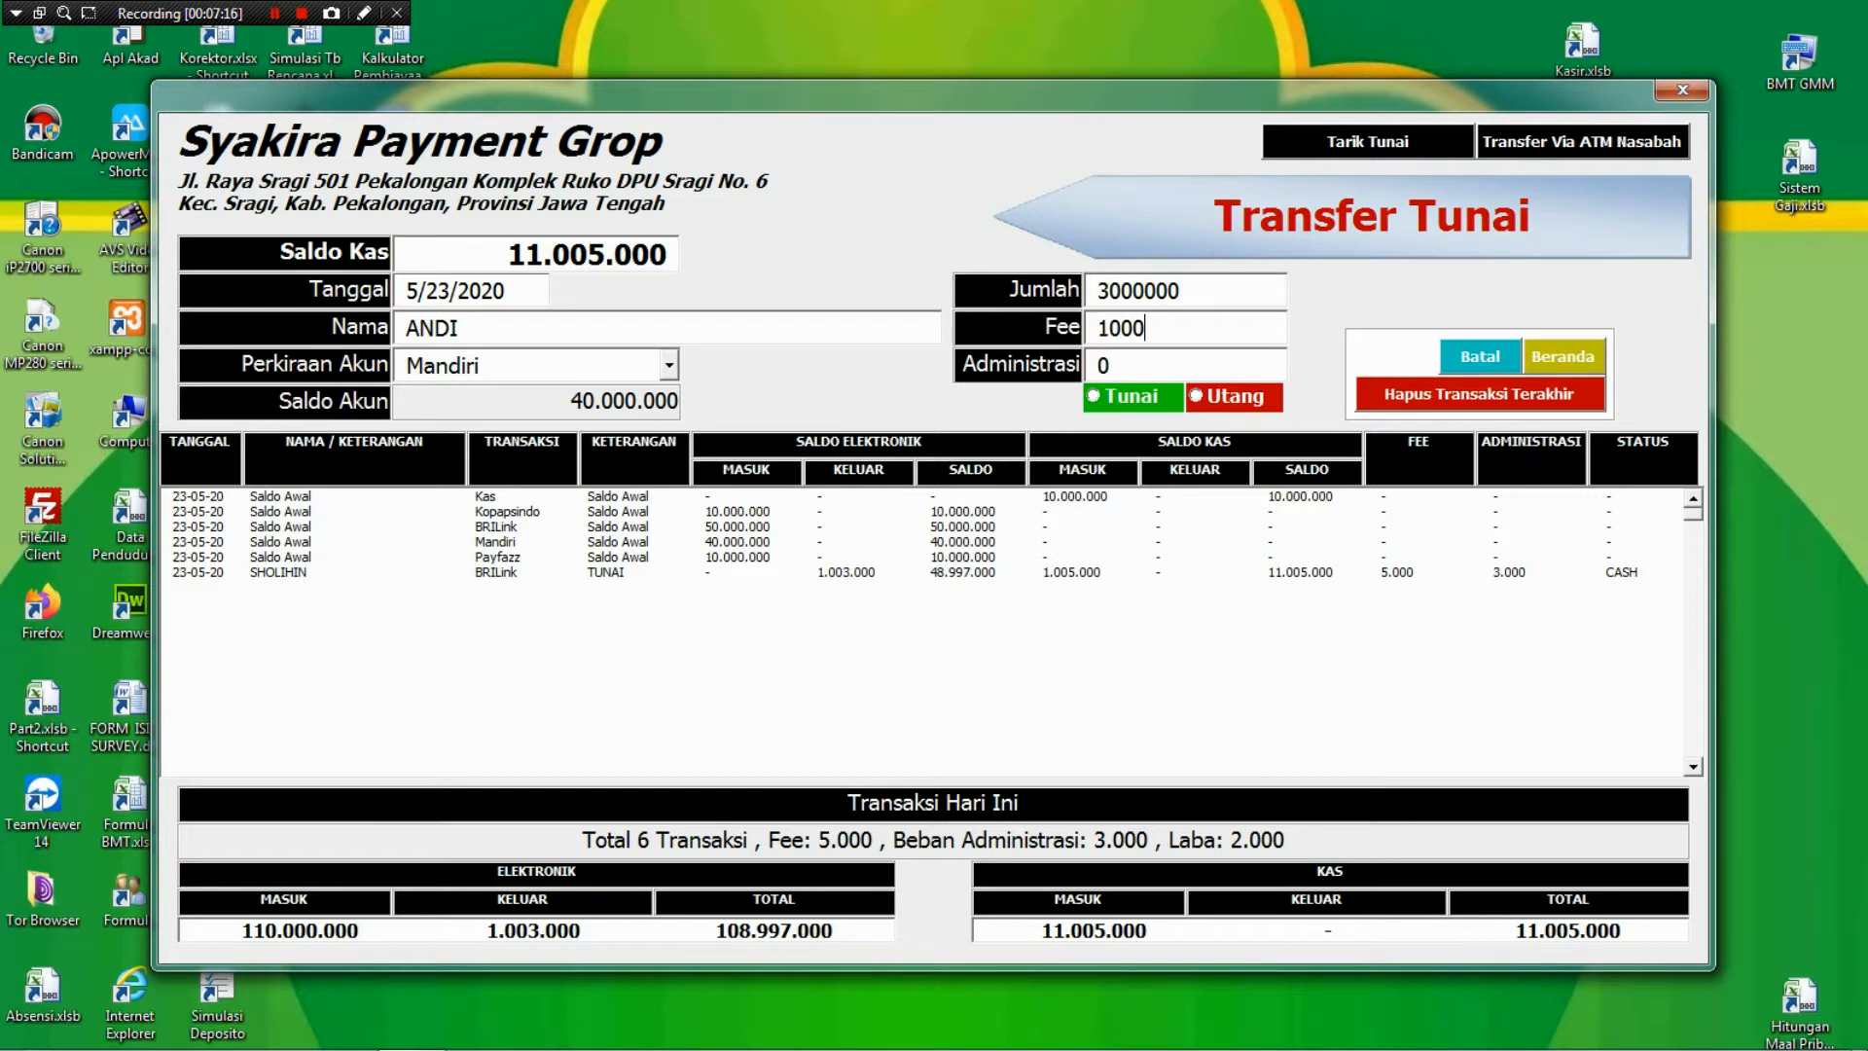
pyautogui.press('Return')
pyautogui.write('3000')
pyautogui.click(1214, 395)
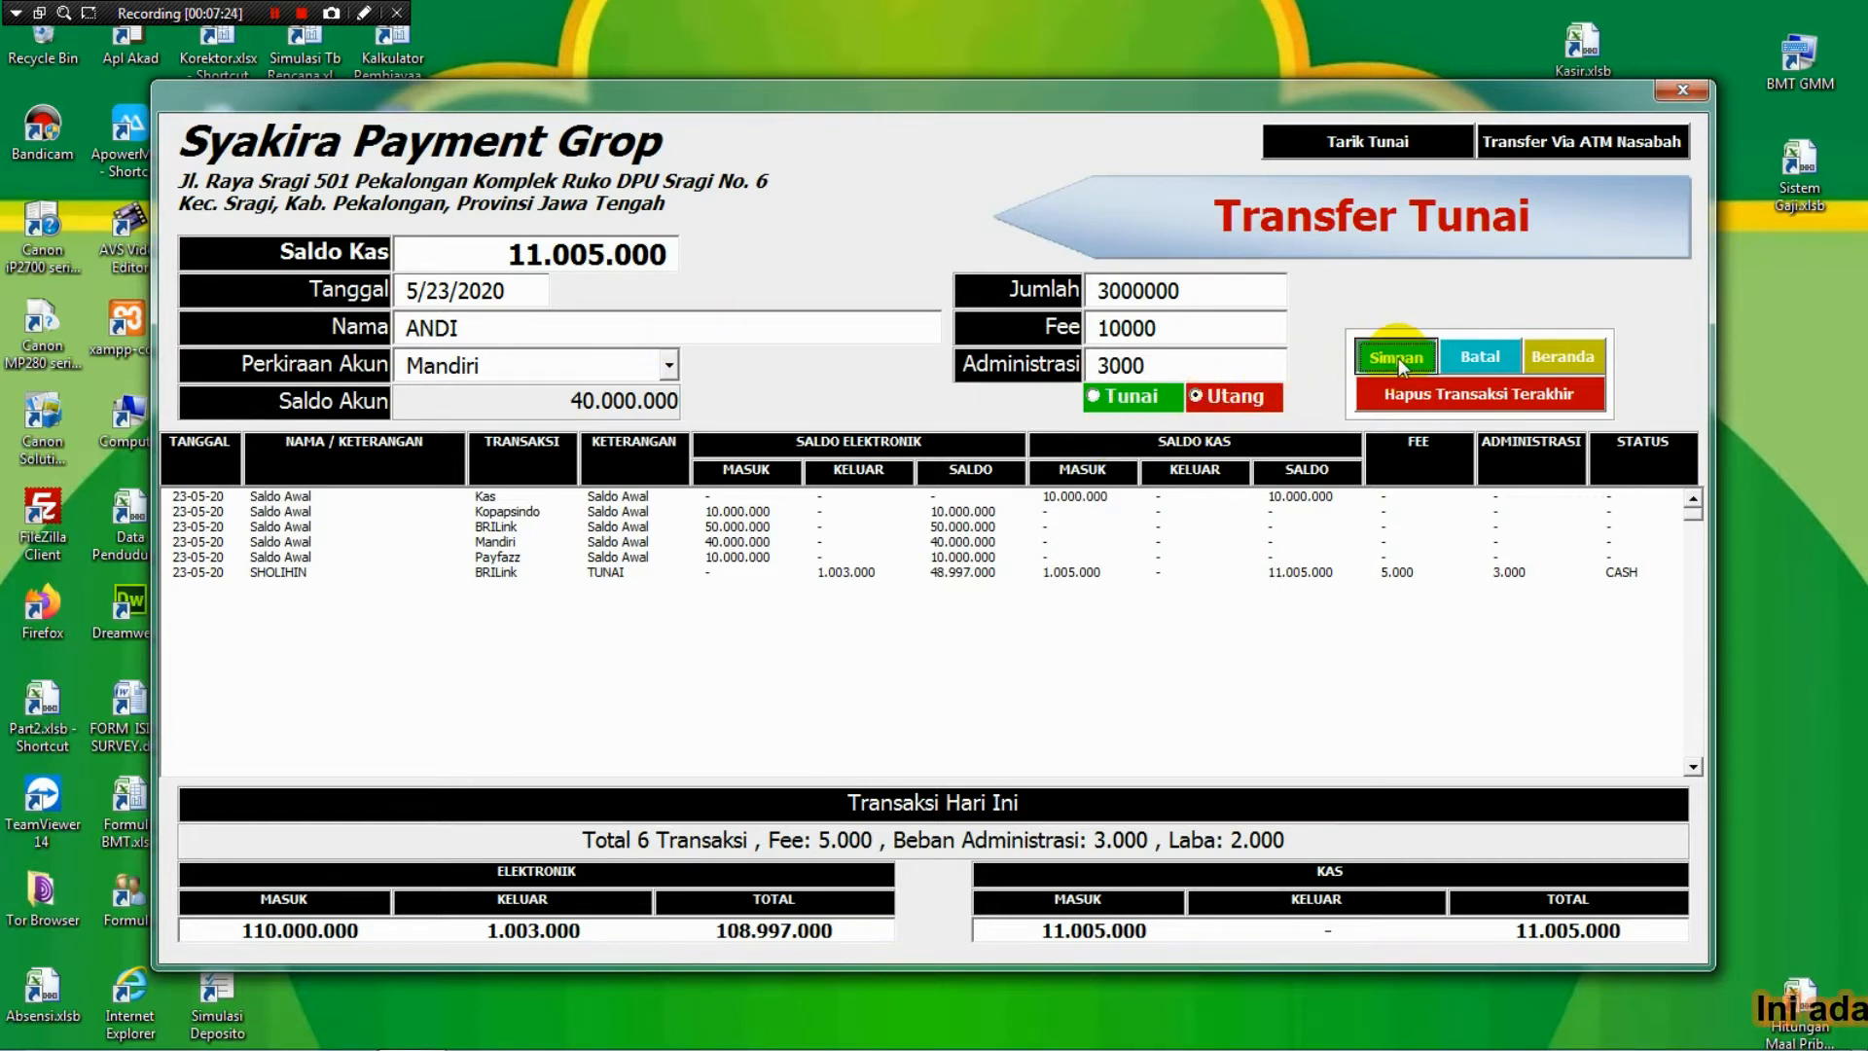
pyautogui.click(1398, 358)
pyautogui.press('Return')
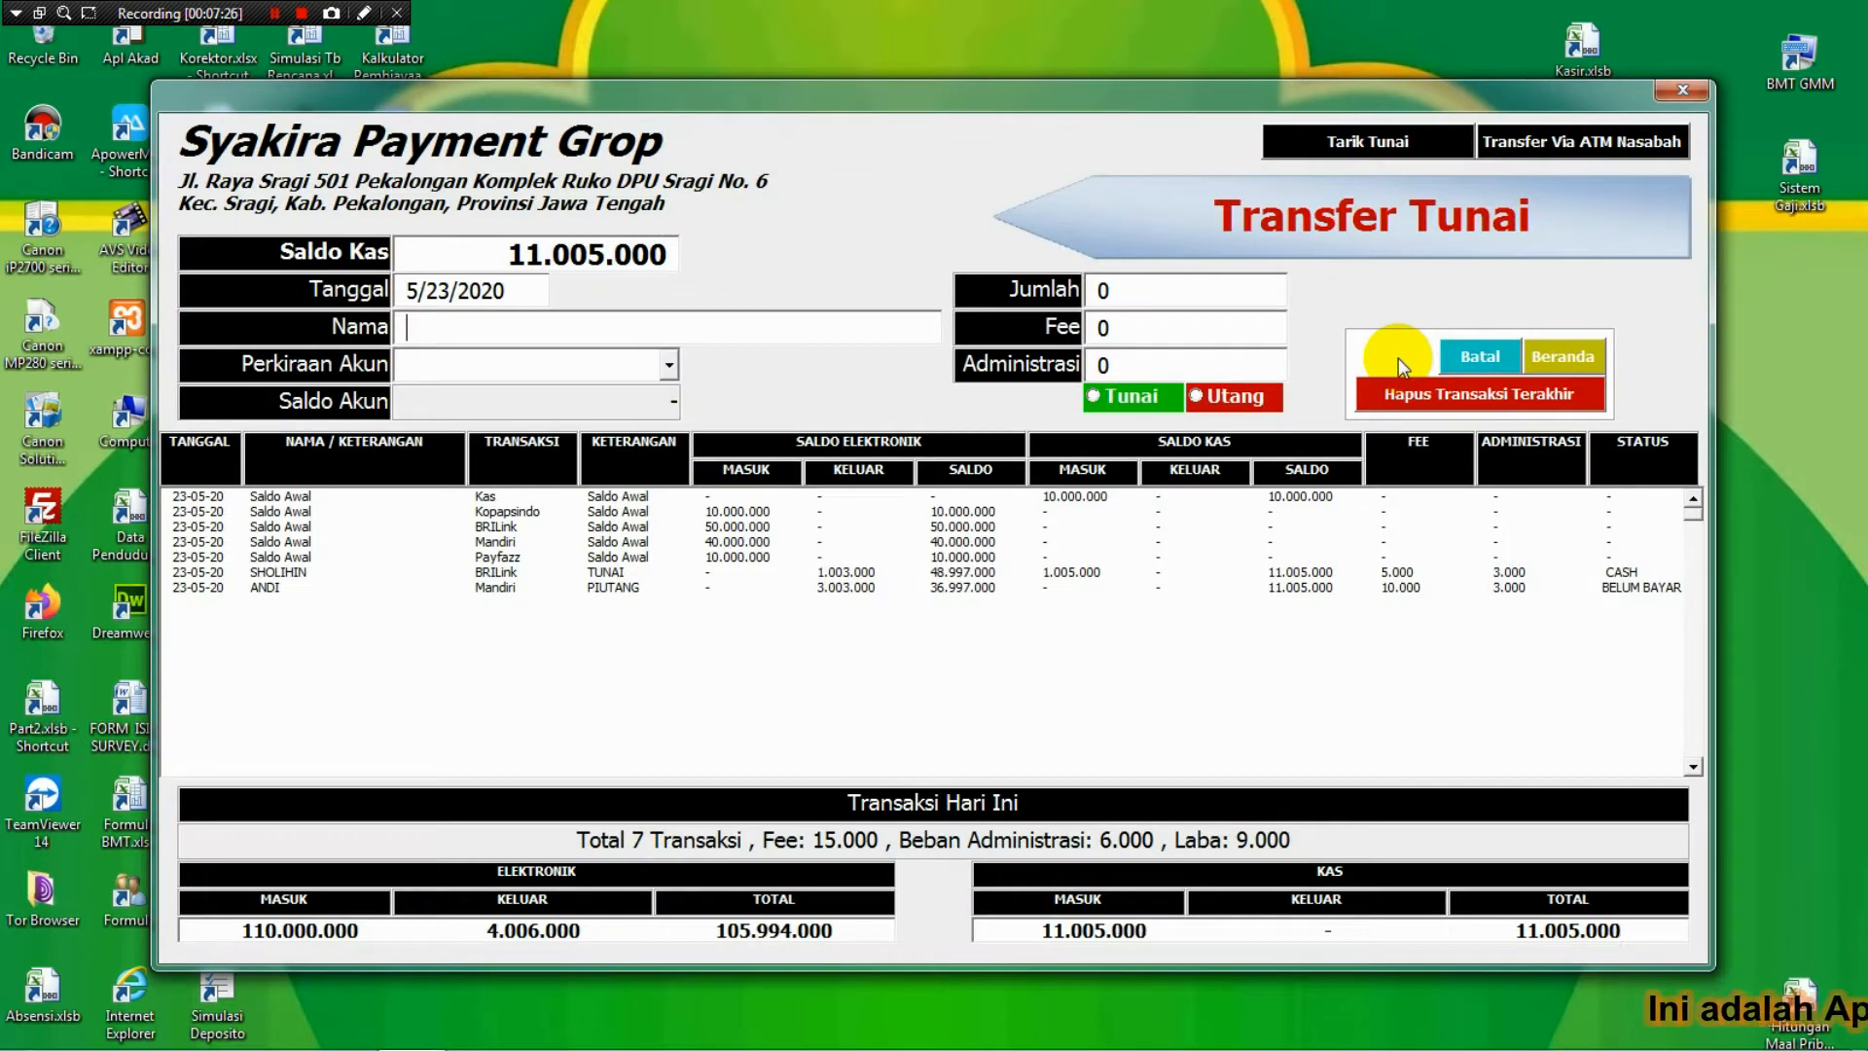
# Review the new PIUTANG, BRILink opening-balance and unpaid Mandiri rows, then close Transfer Tunai.
pyautogui.click(1448, 588)
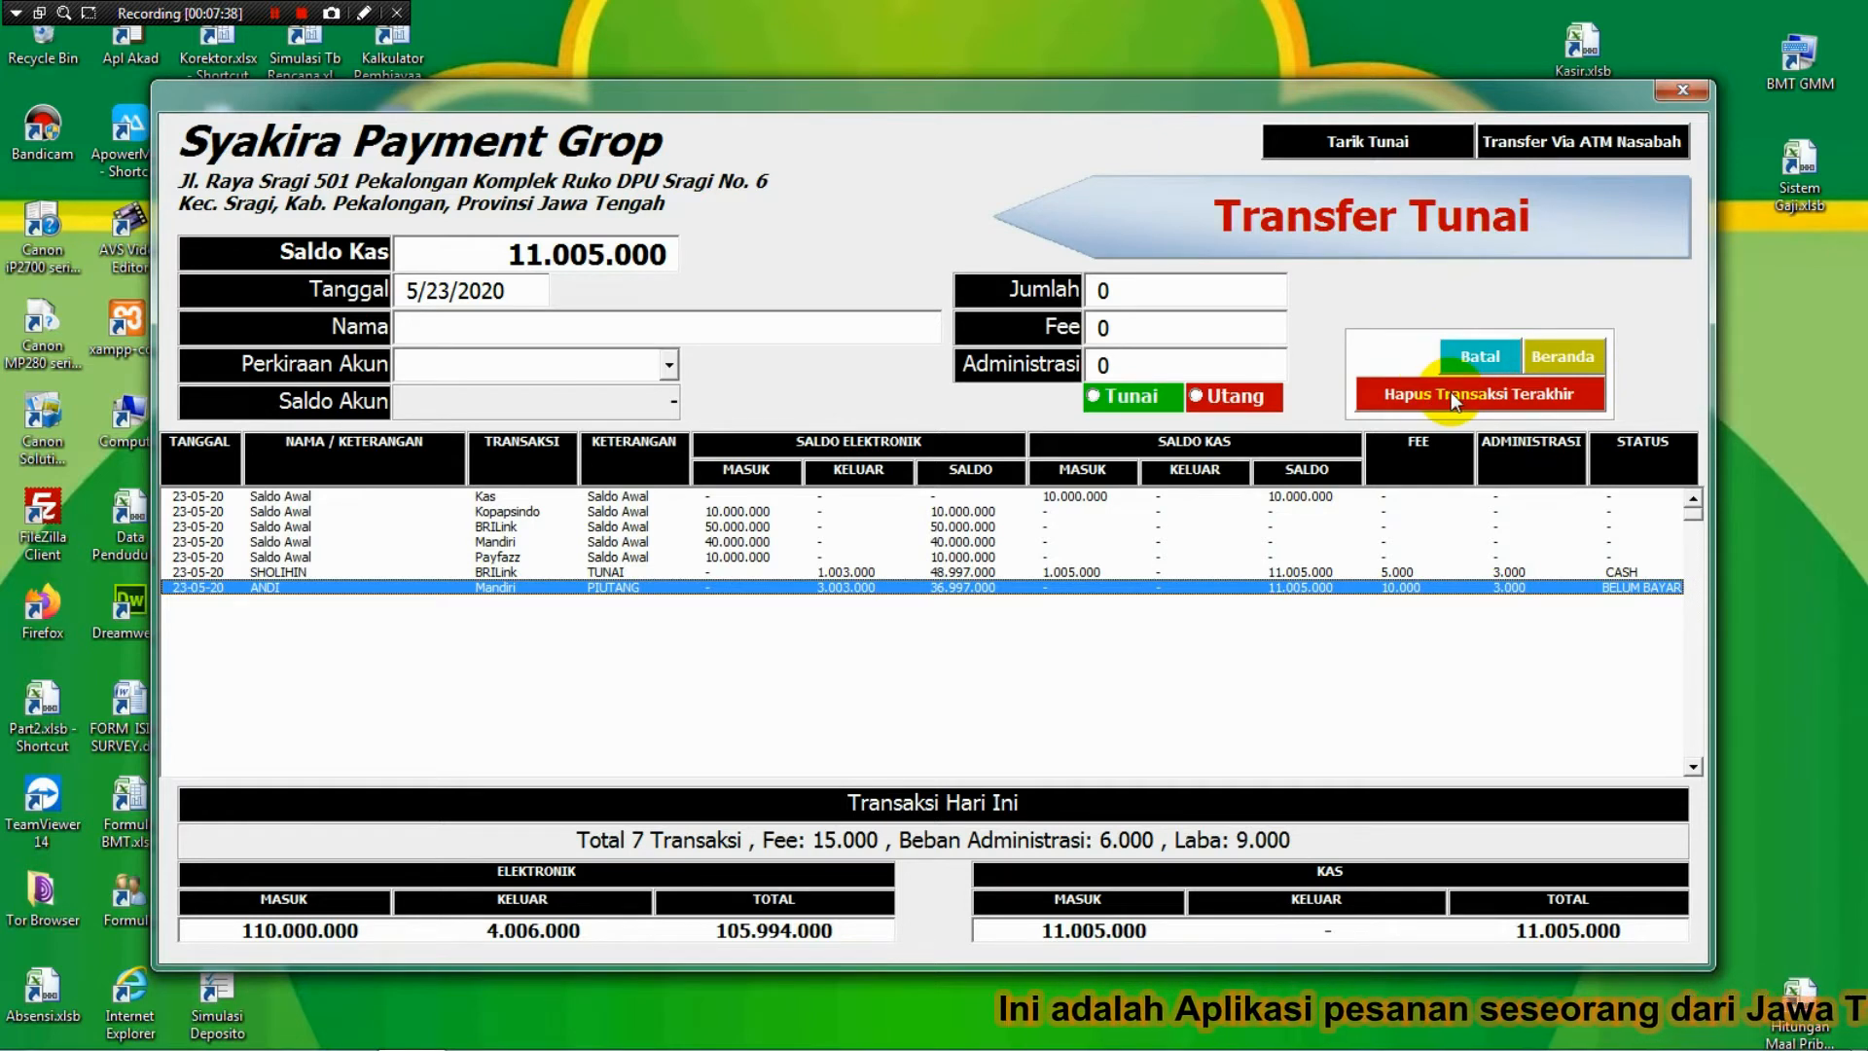
pyautogui.click(1146, 528)
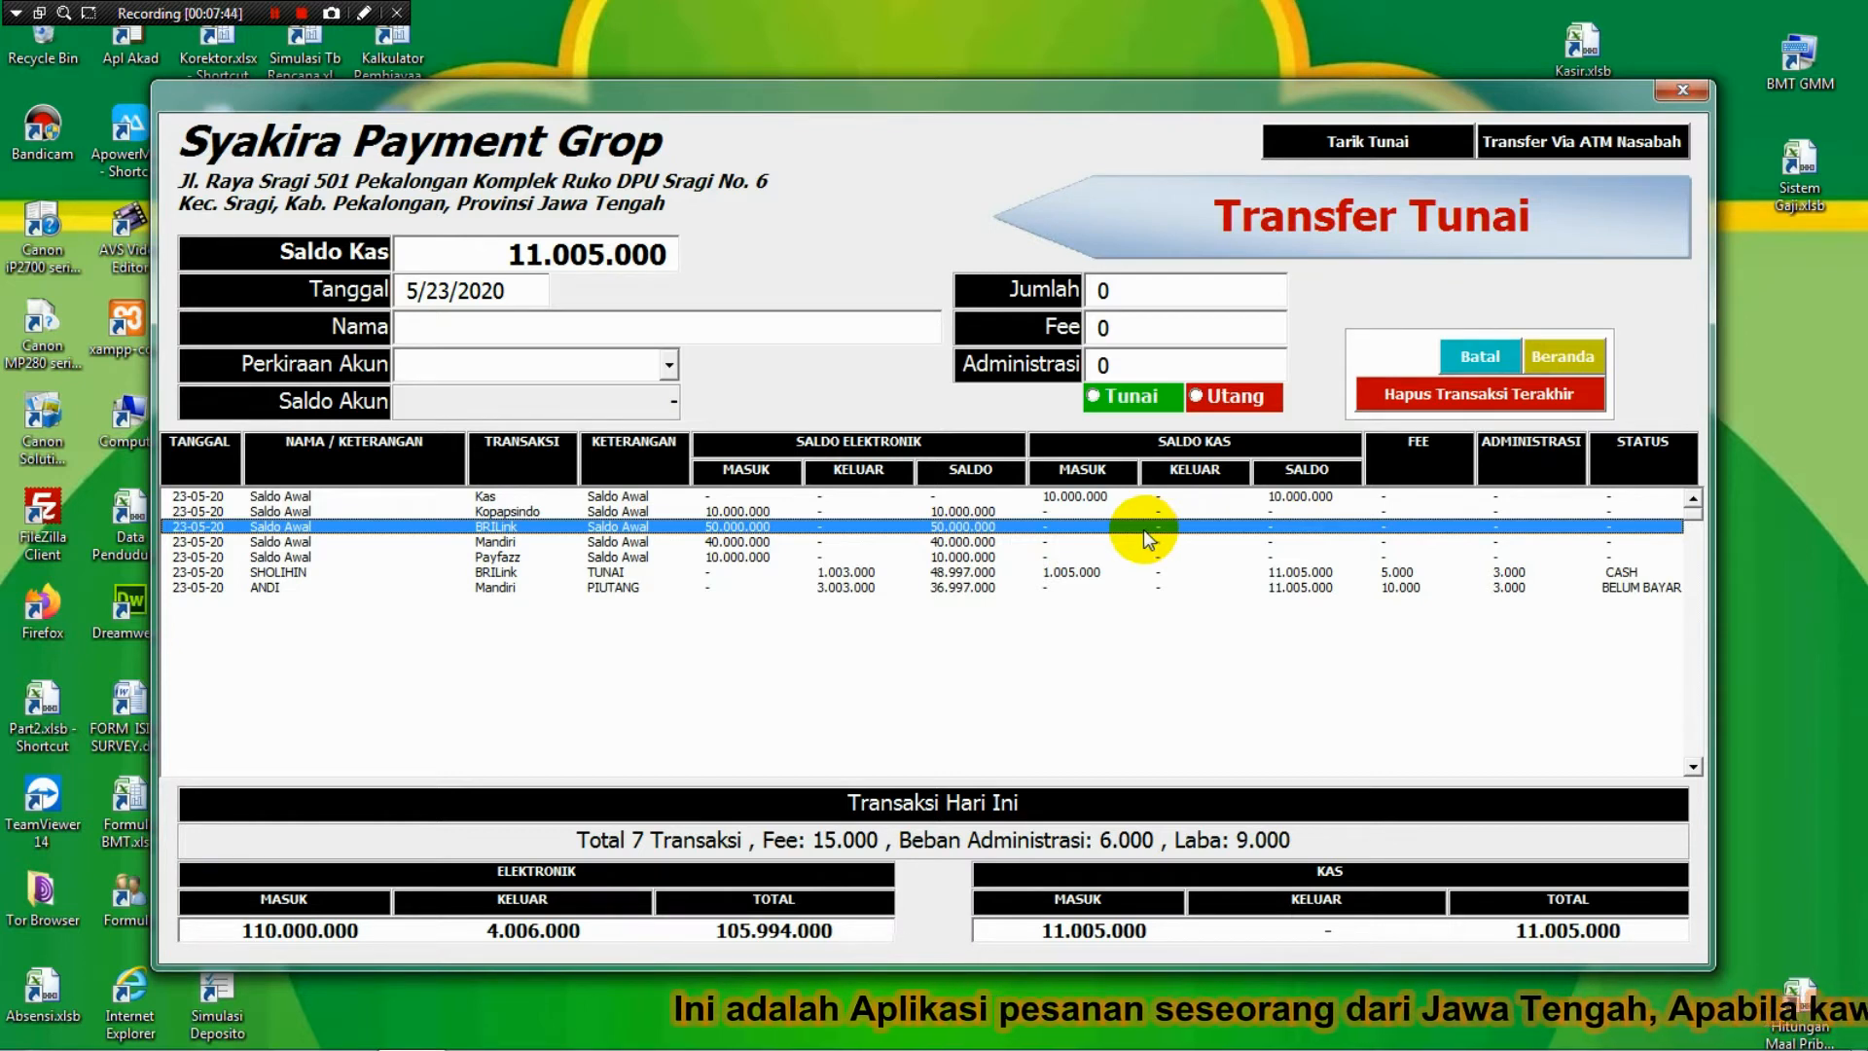
pyautogui.click(983, 589)
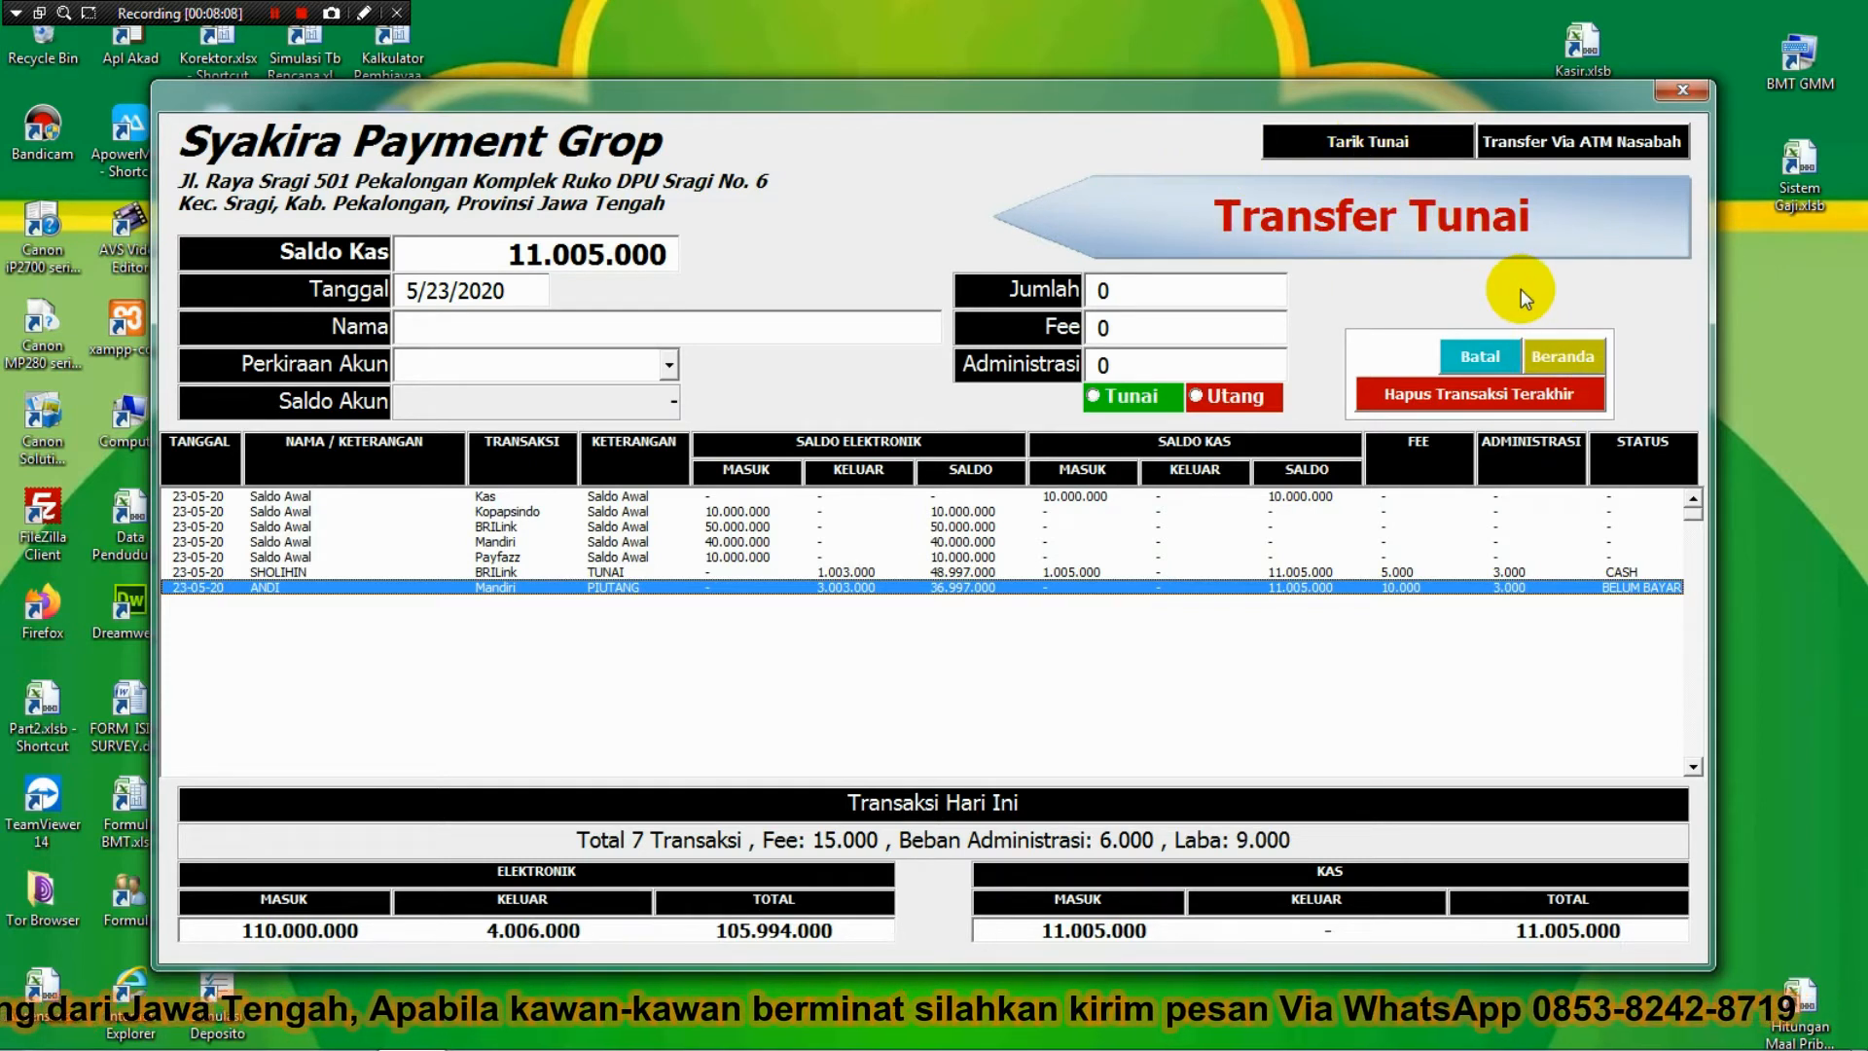
pyautogui.click(1559, 349)
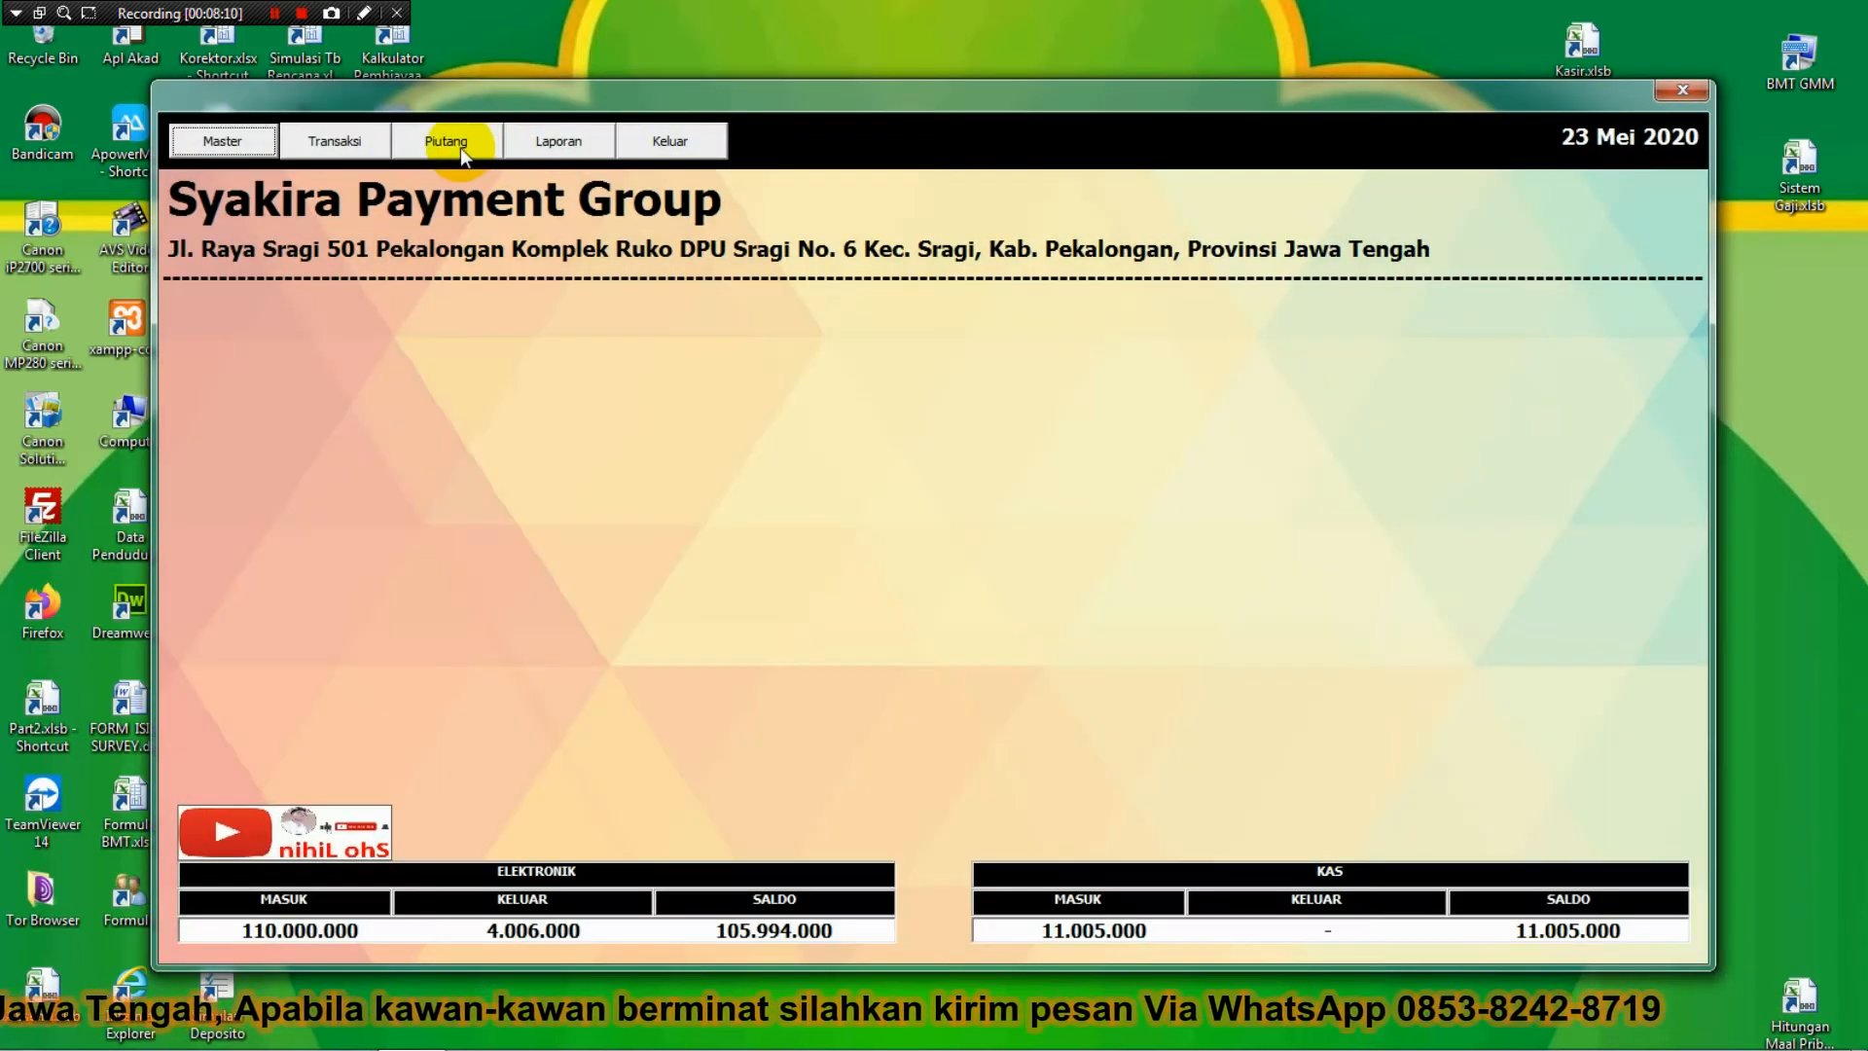
# Record a 5.000.000 BRILink Tarik Tunai for the customer with a 15.000 fee.
pyautogui.click(359, 138)
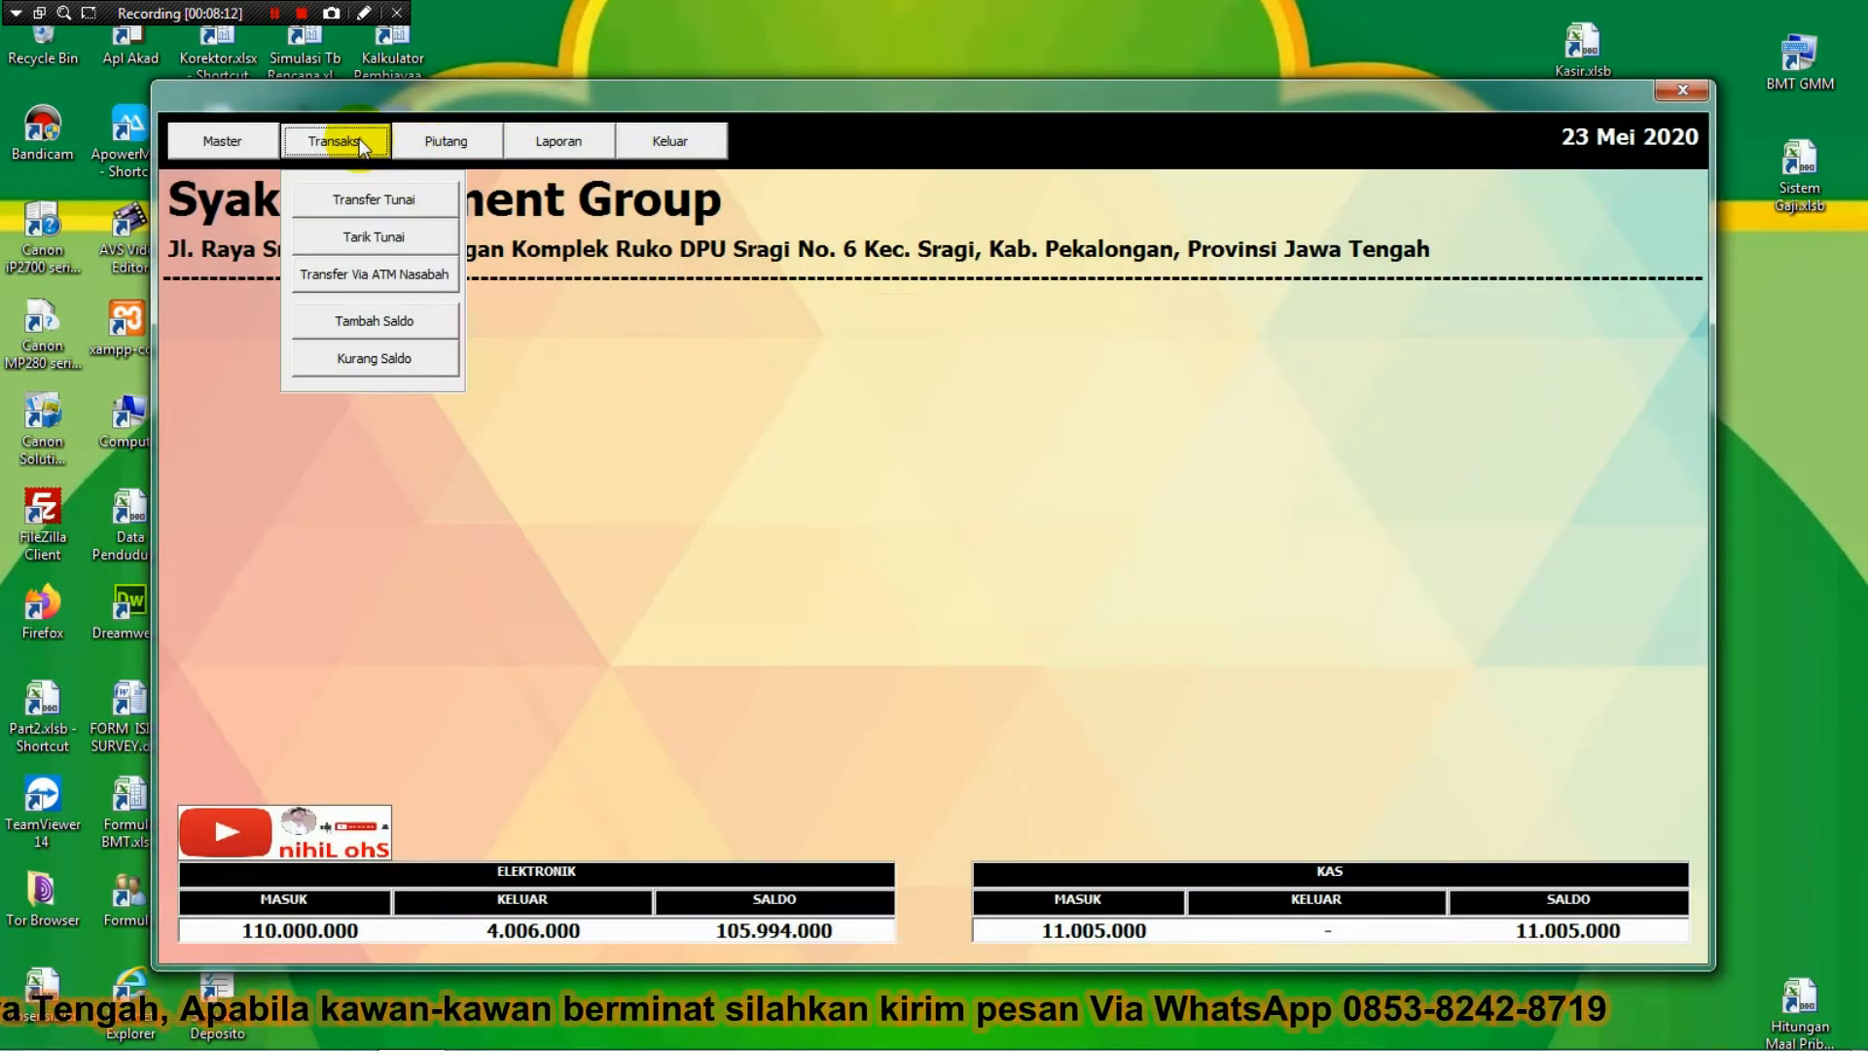
pyautogui.click(365, 242)
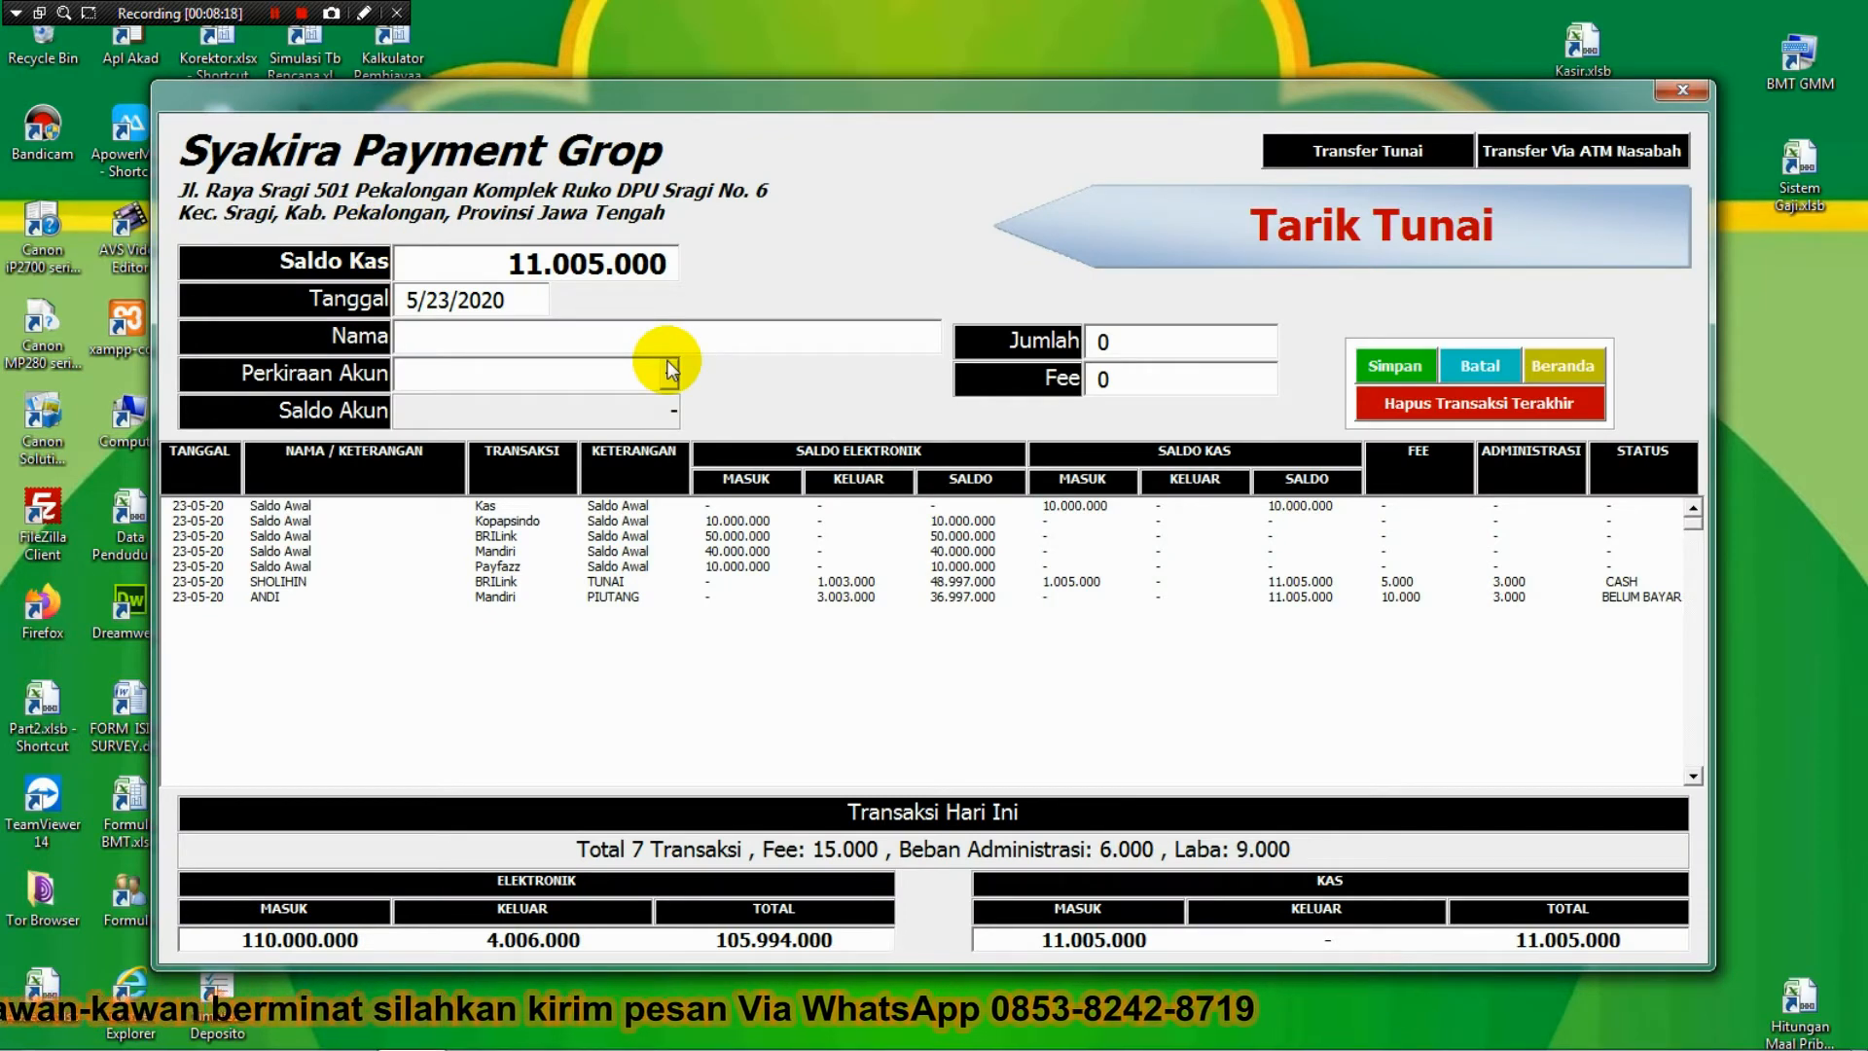
pyautogui.write('BANIYAH')
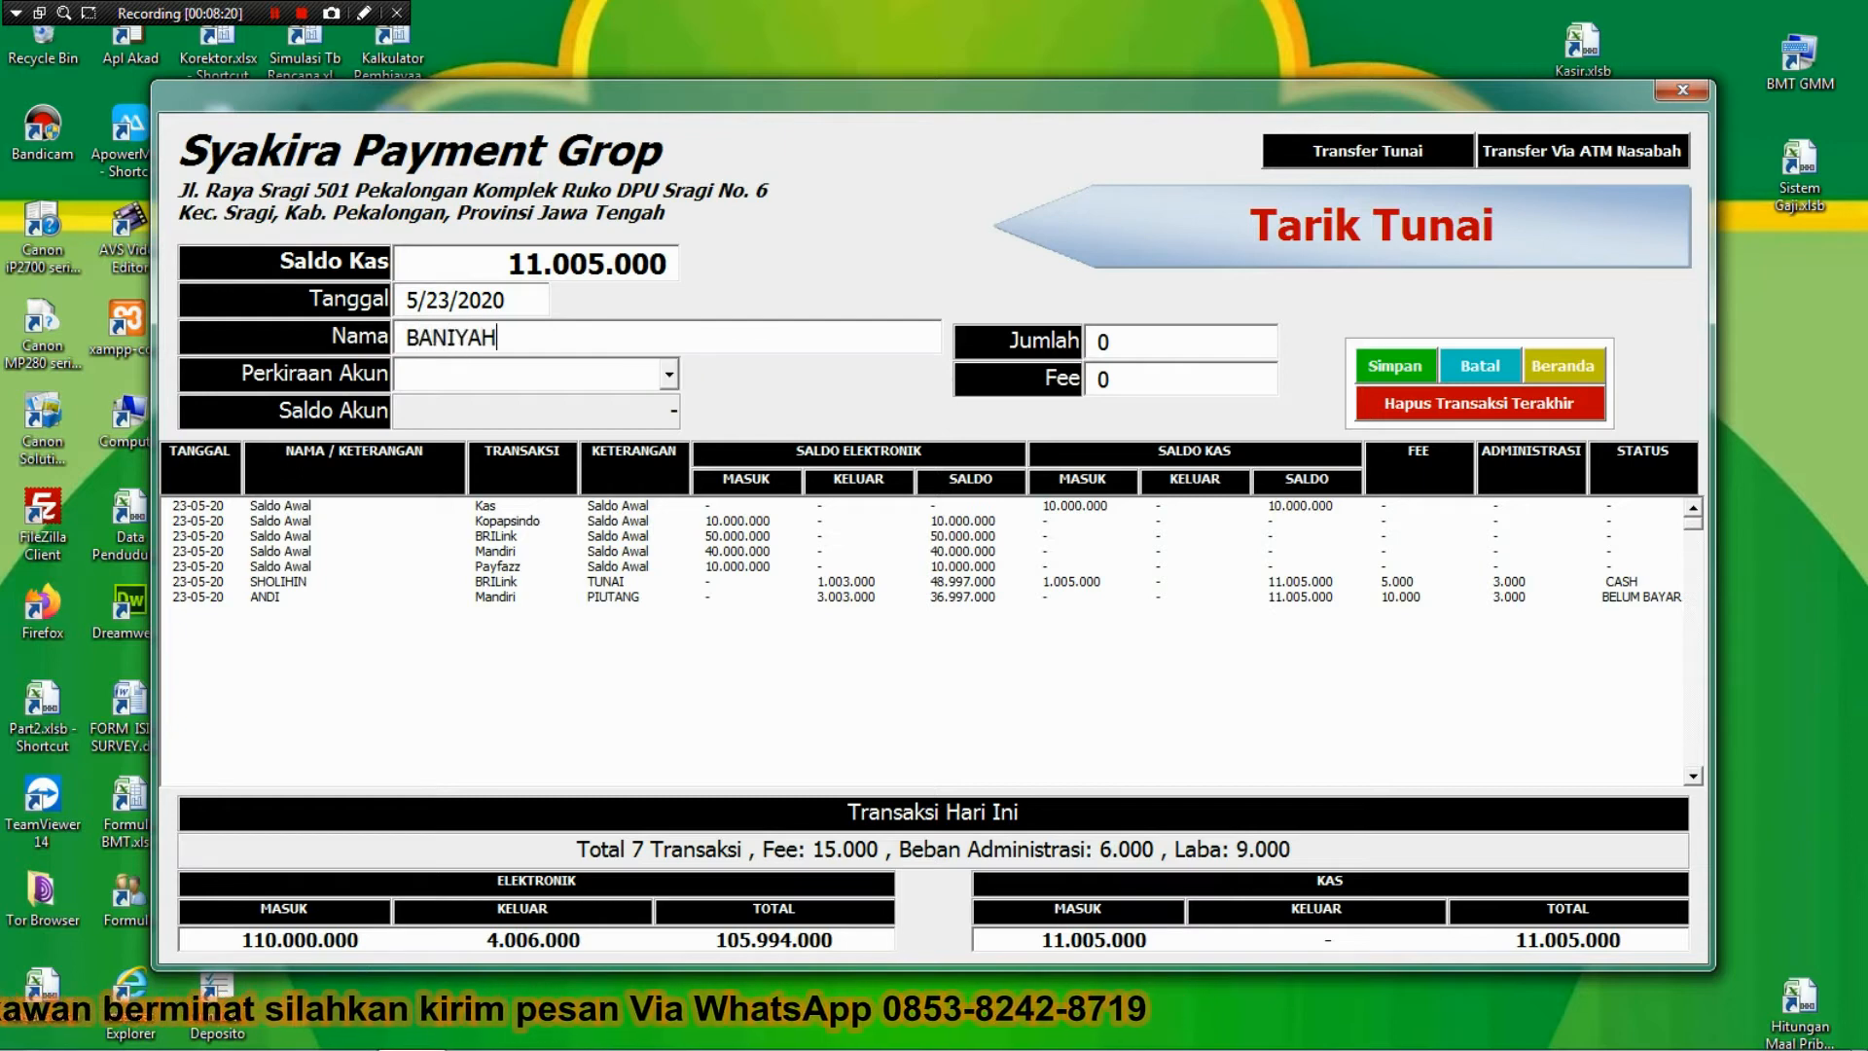
pyautogui.write('BRILink')
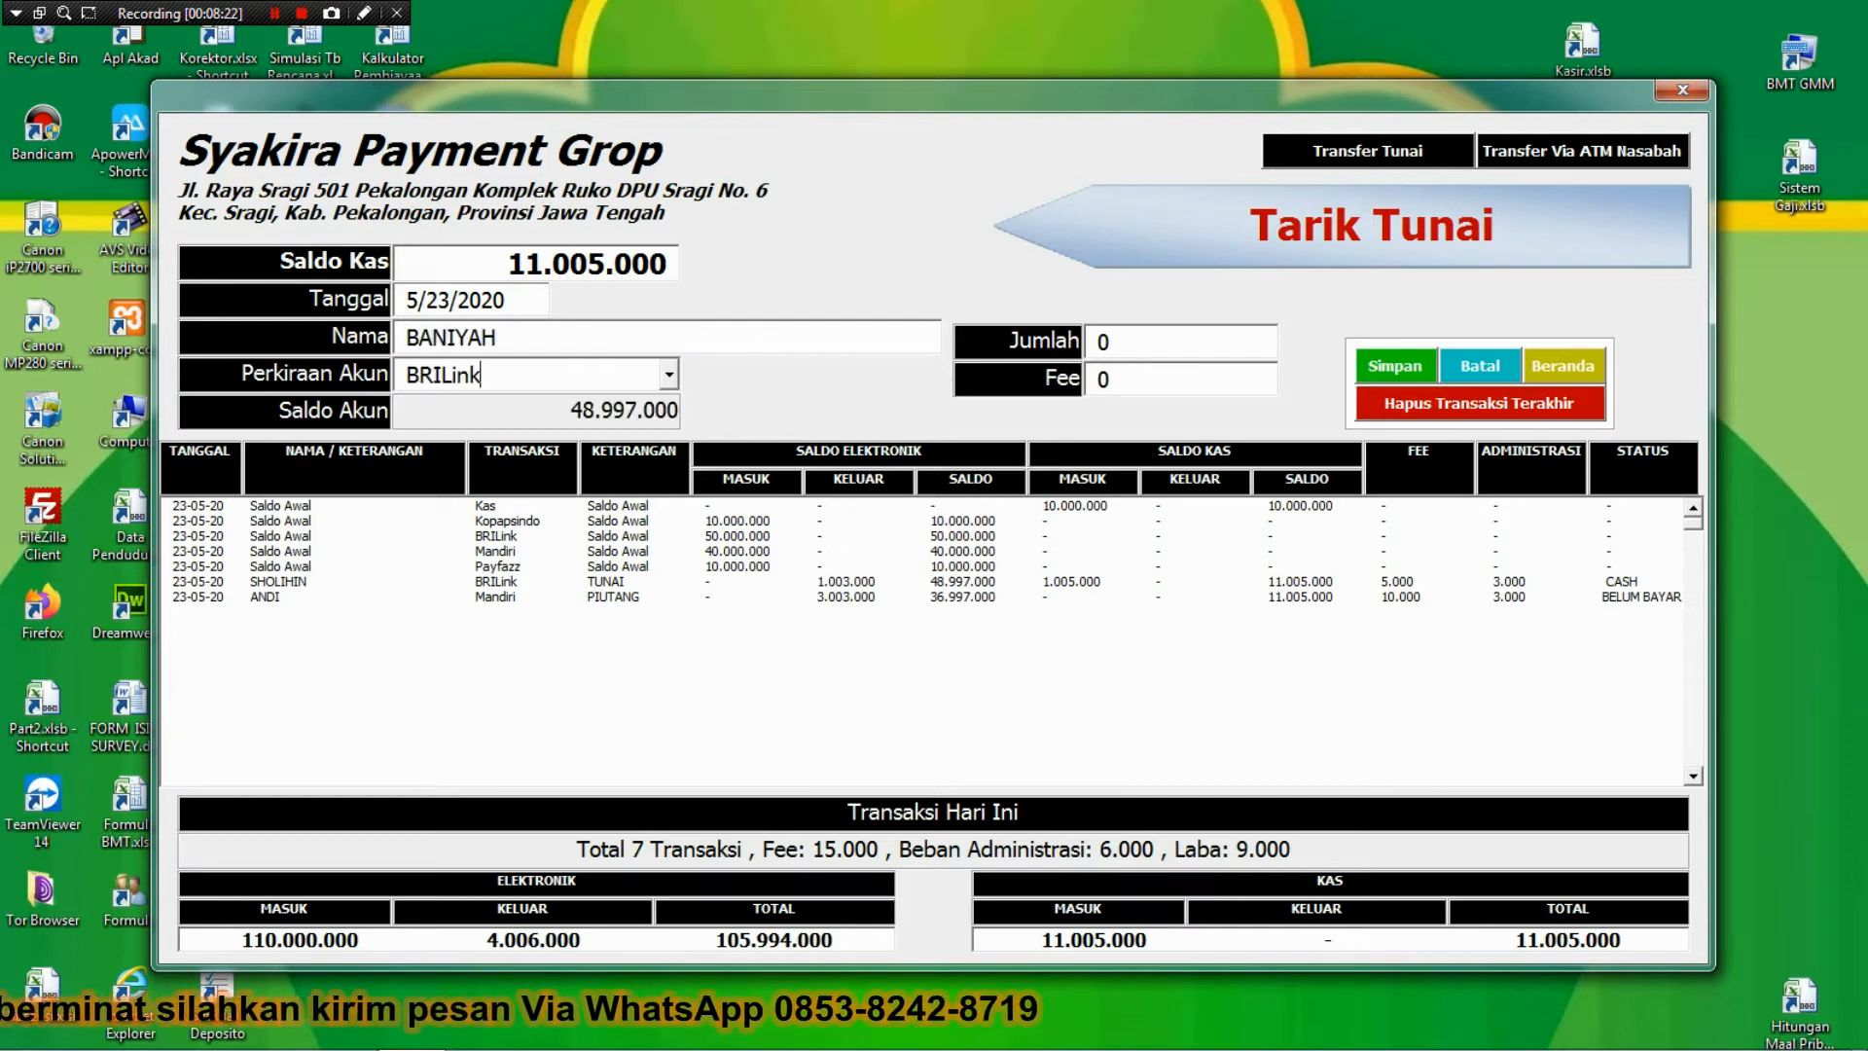
pyautogui.press('Tab')
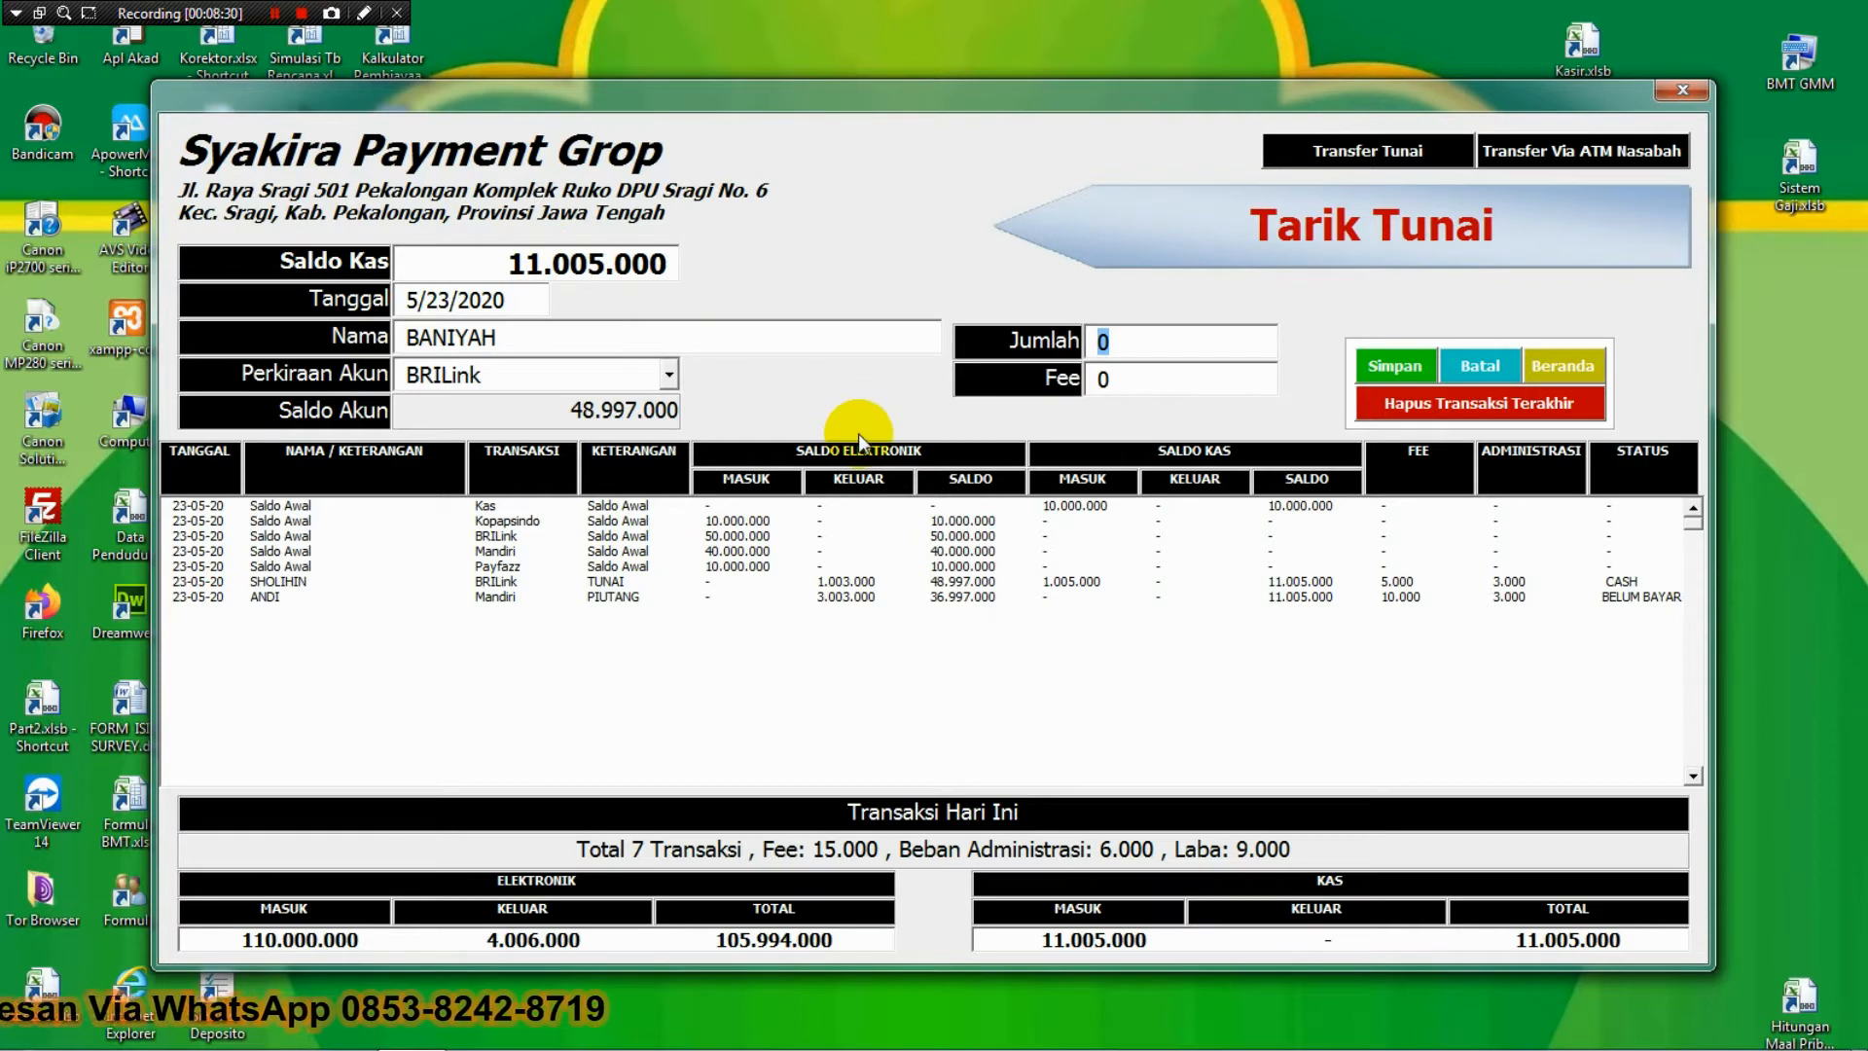
pyautogui.write('5000')
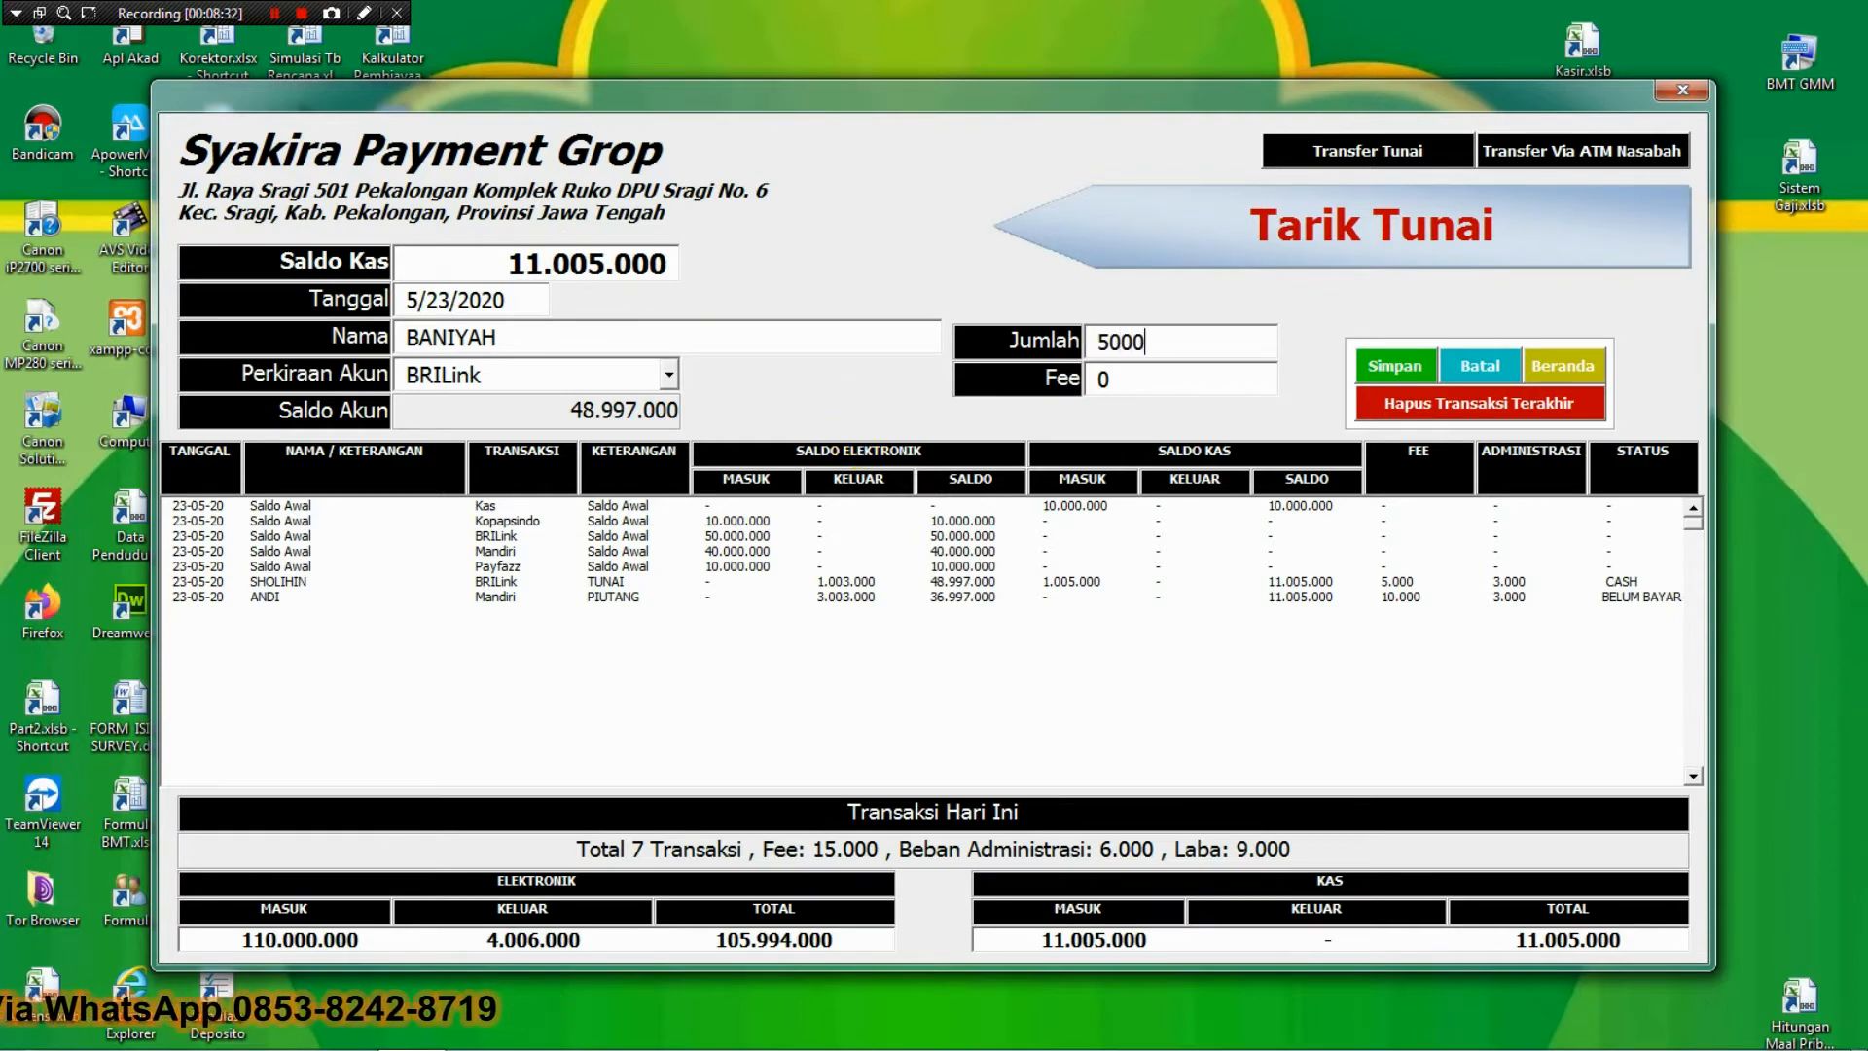
pyautogui.write('000')
pyautogui.press('Tab')
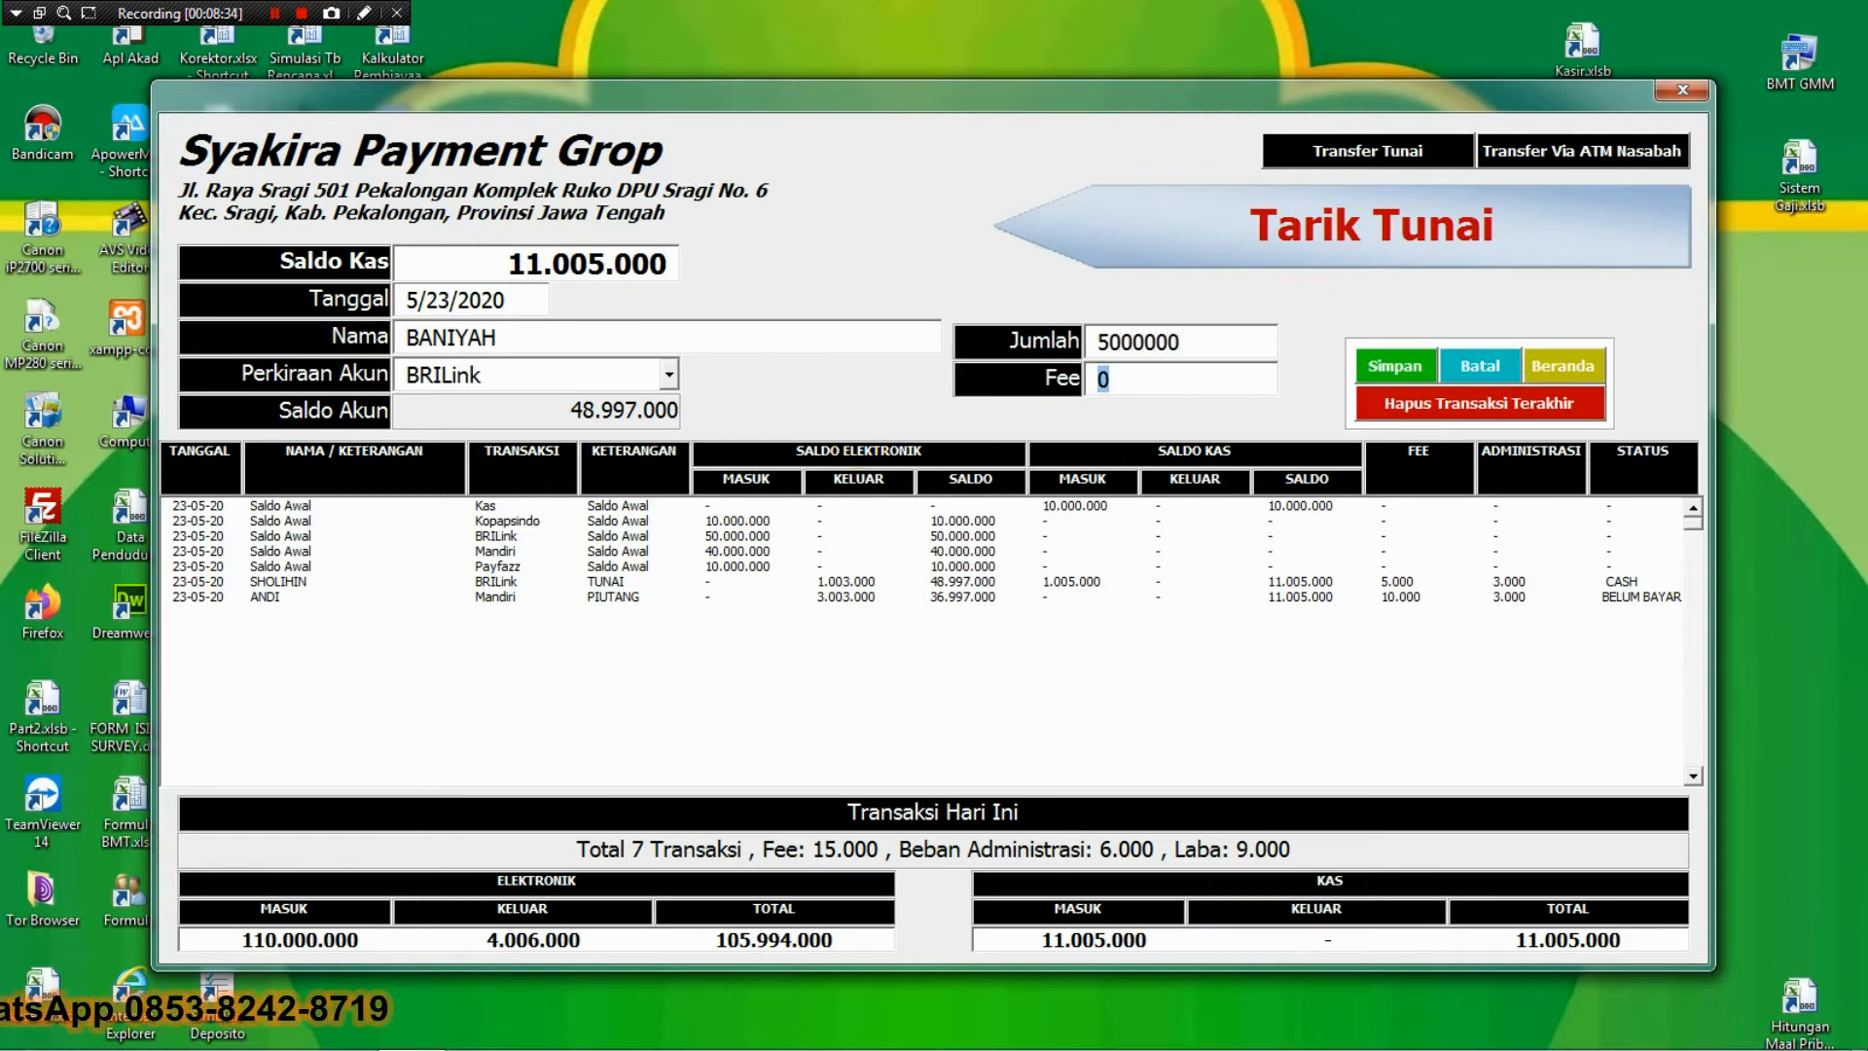
pyautogui.write('1')
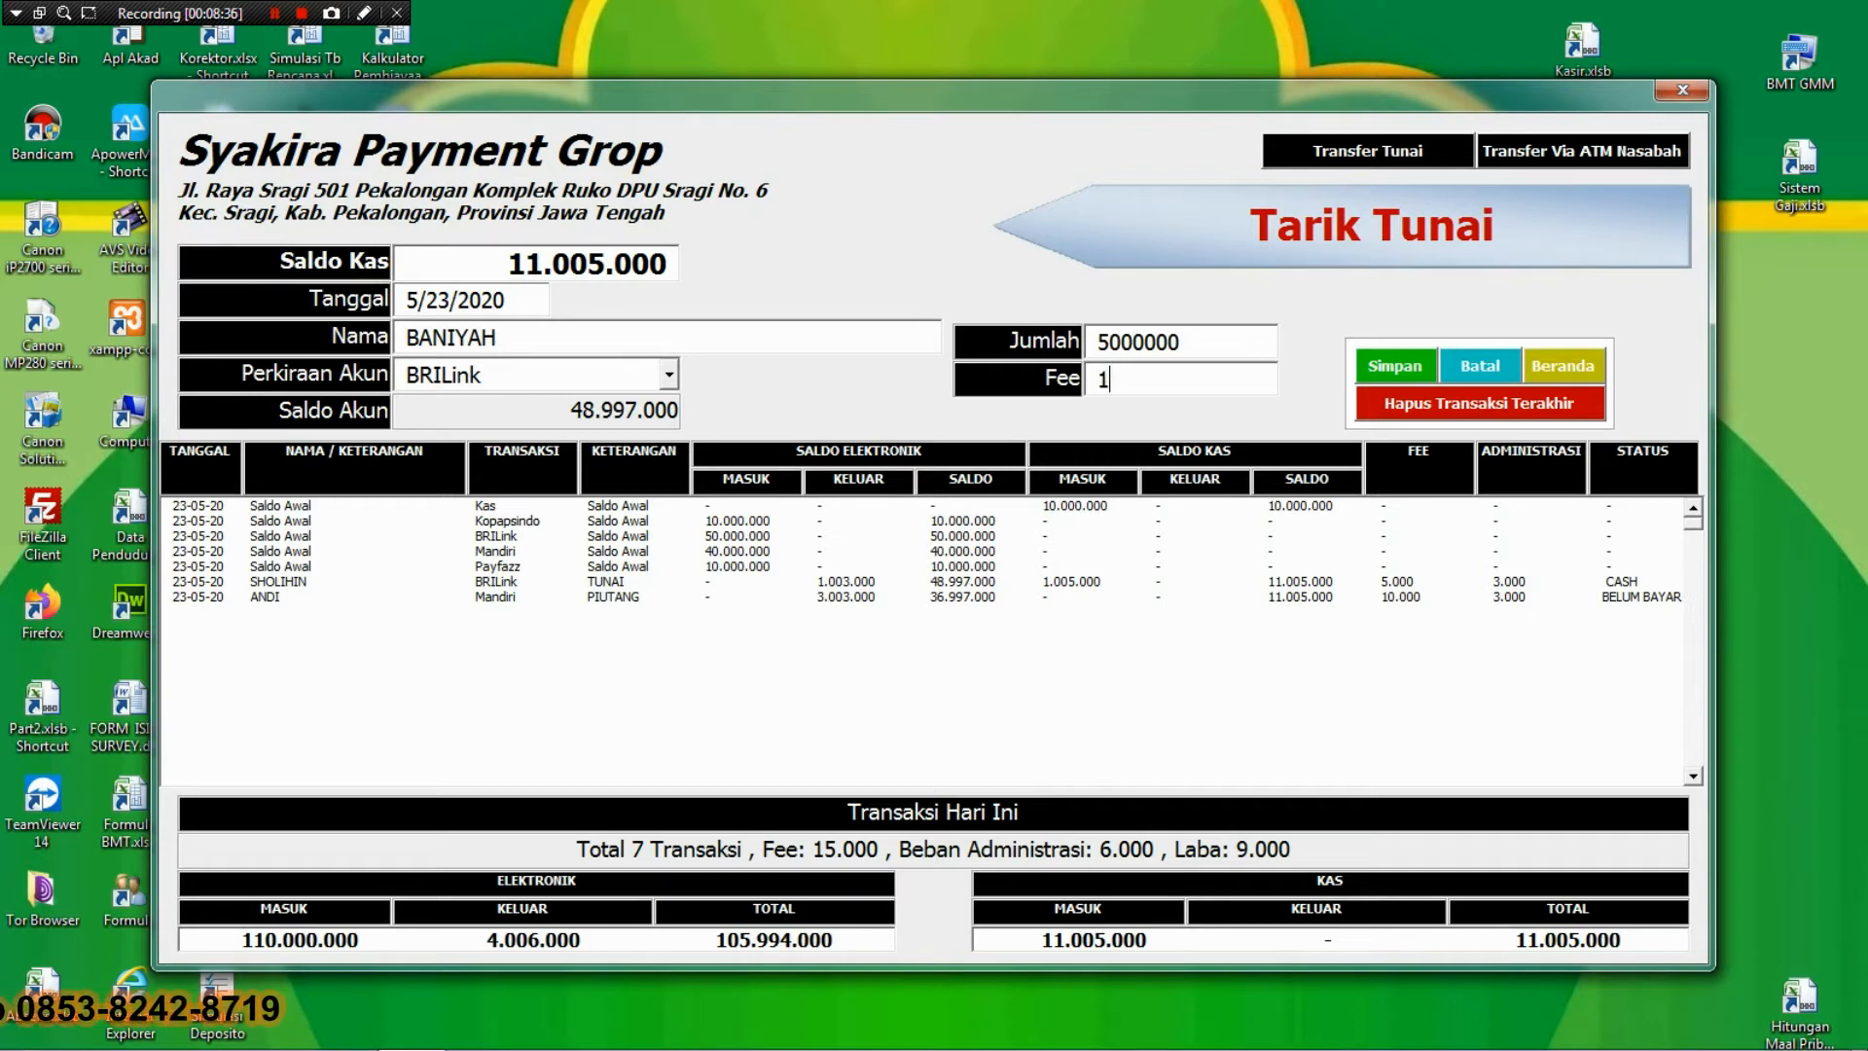
pyautogui.write('5000')
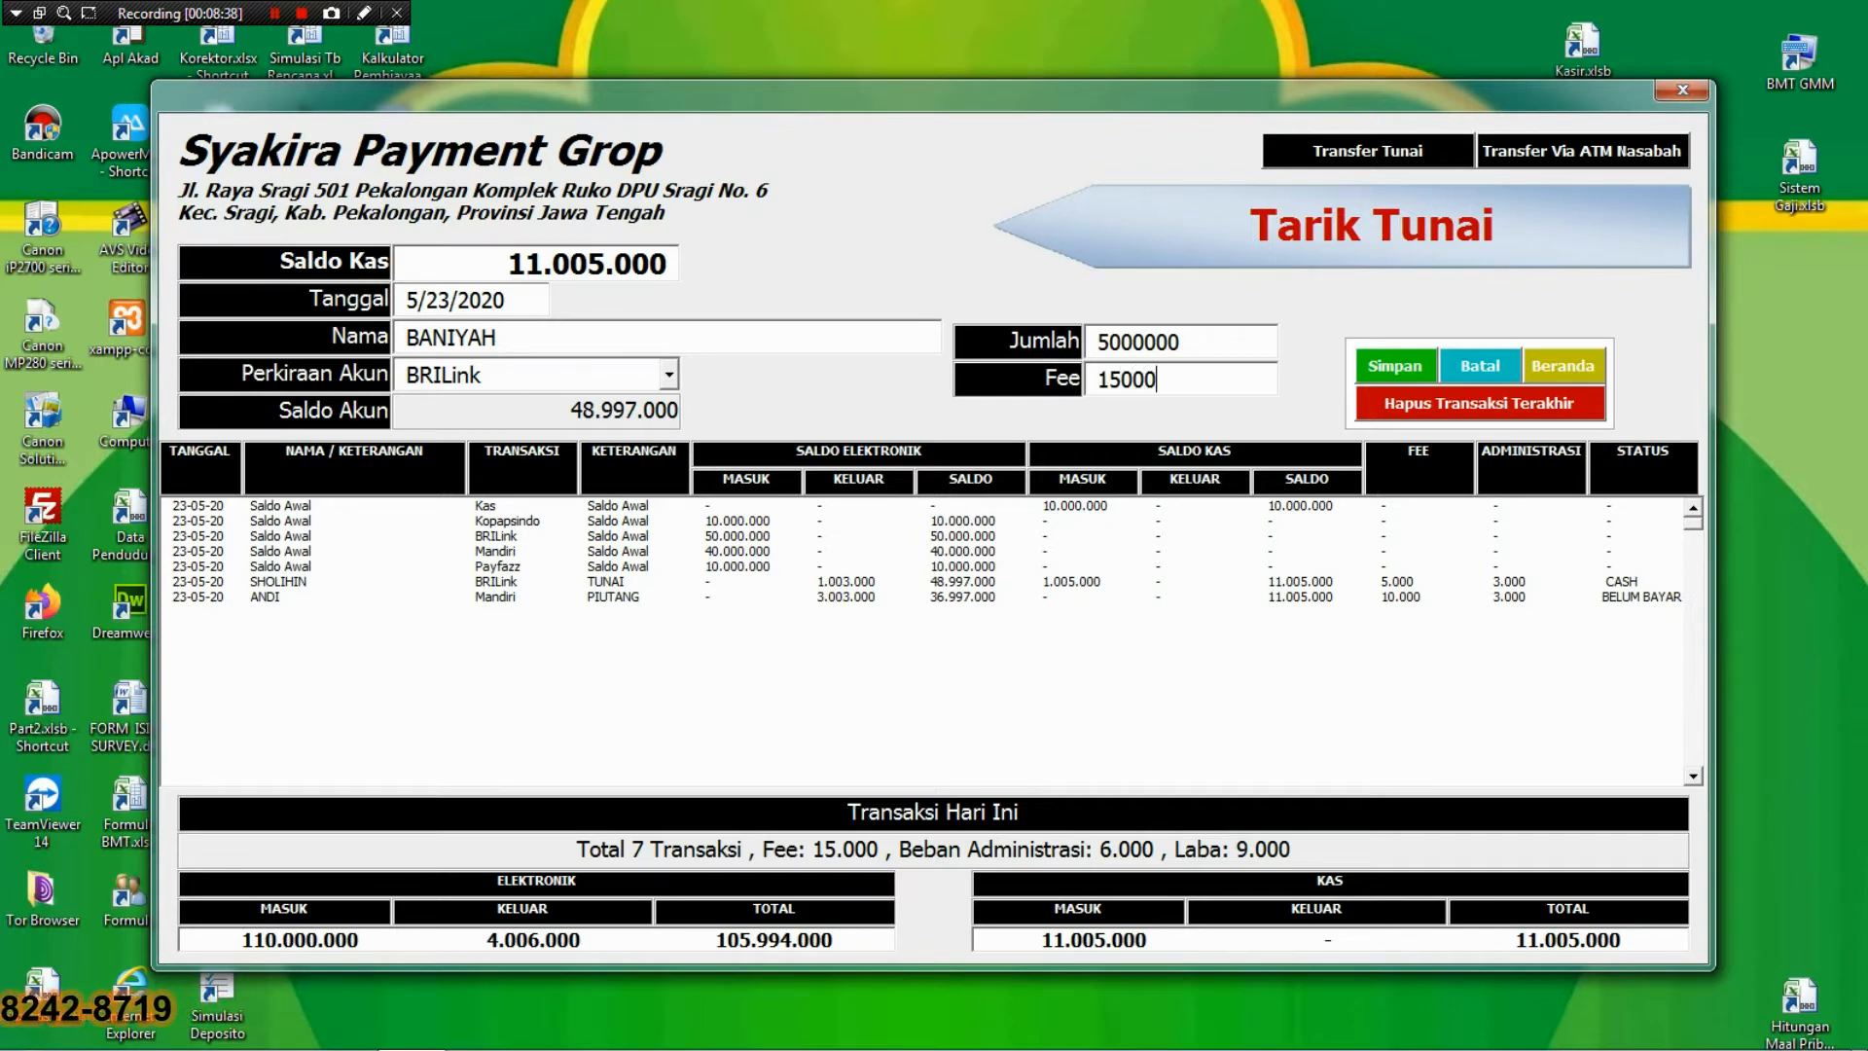
pyautogui.press('Tab')
pyautogui.press('Return')
pyautogui.press('Return')
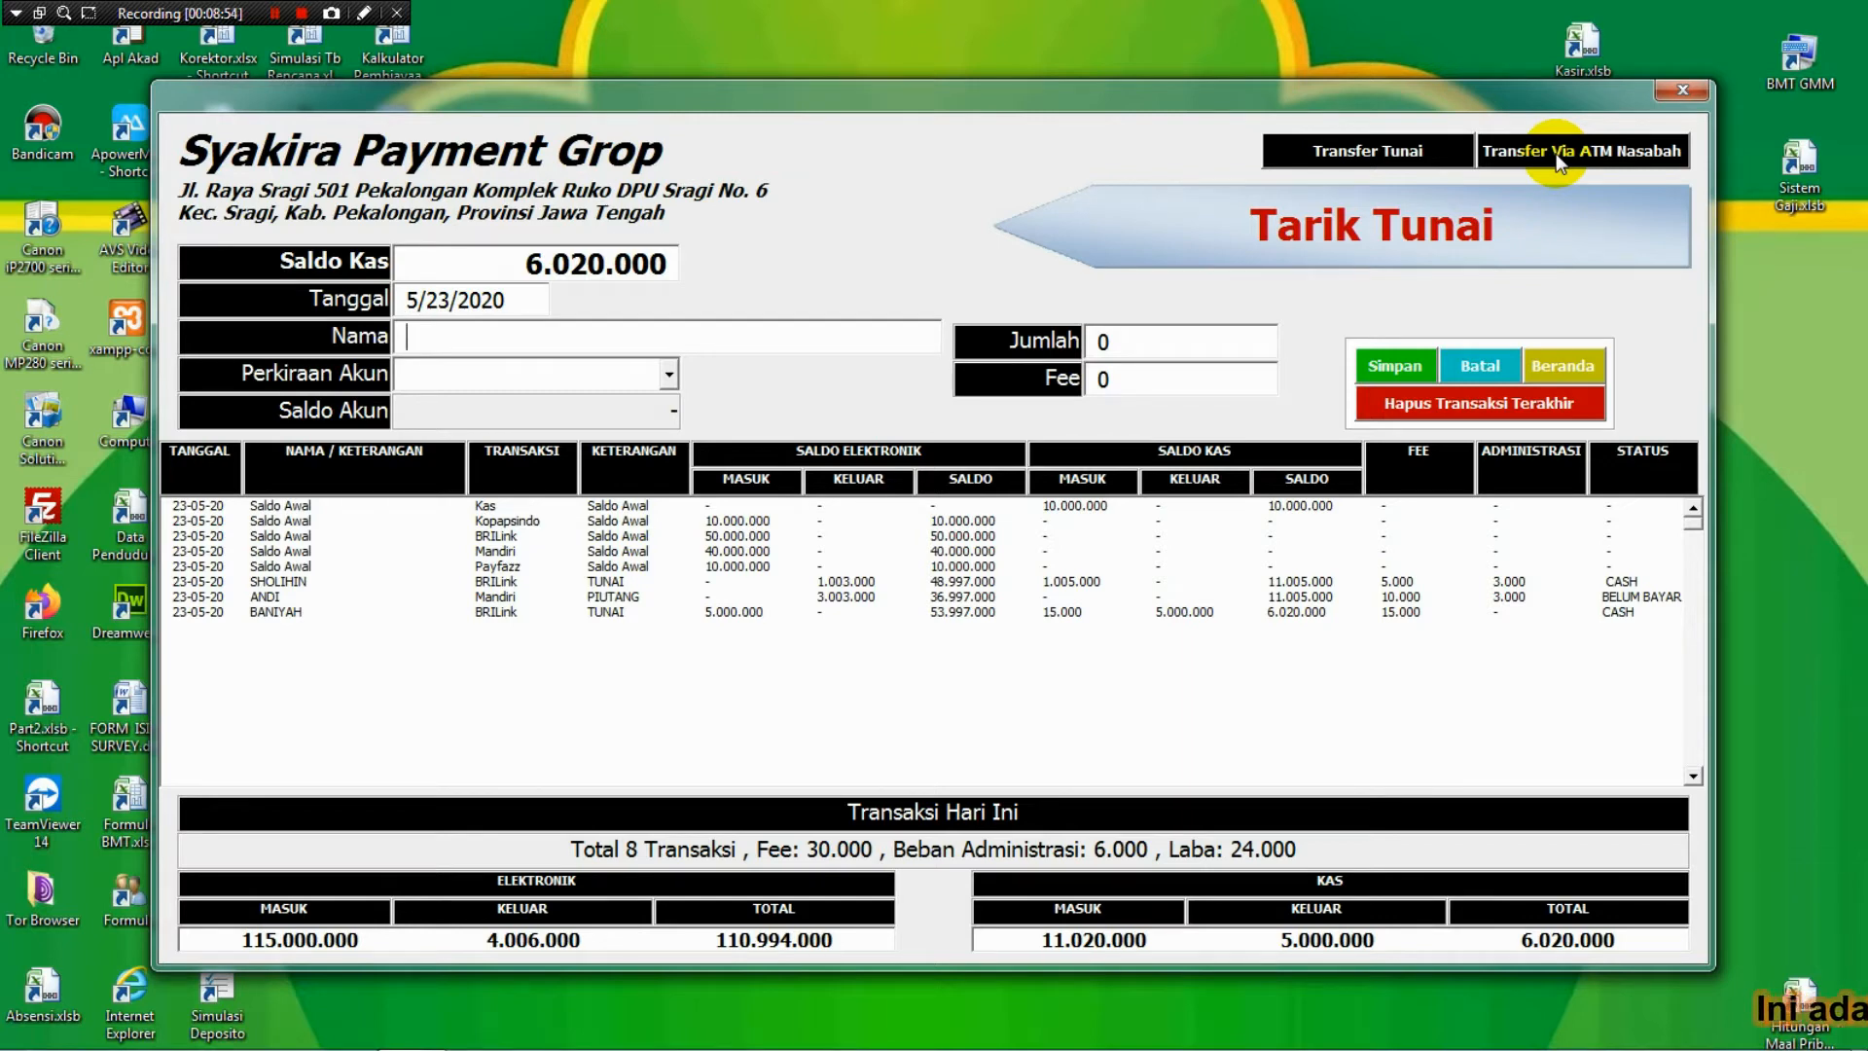
# Save a Transfer Via ATM Nasabah entry for the customer with a 3.000 fee.
pyautogui.click(1560, 154)
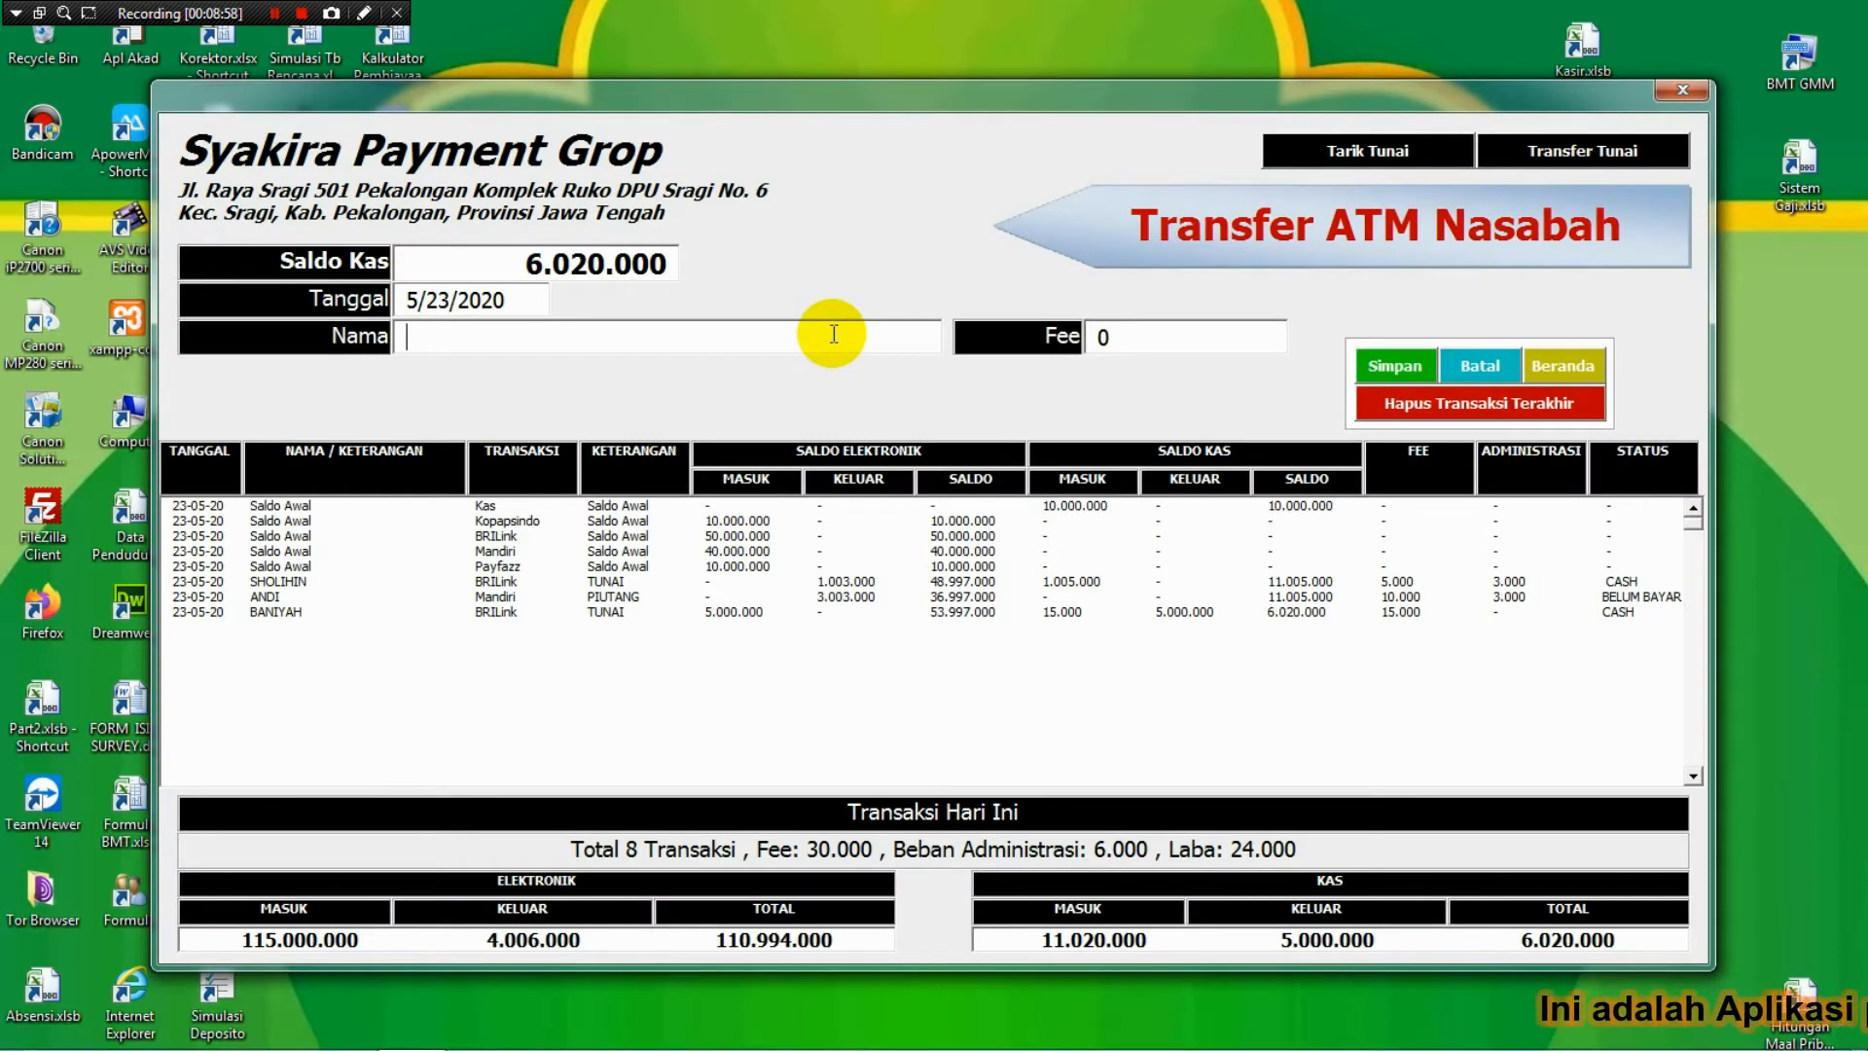
pyautogui.write('KASIL')
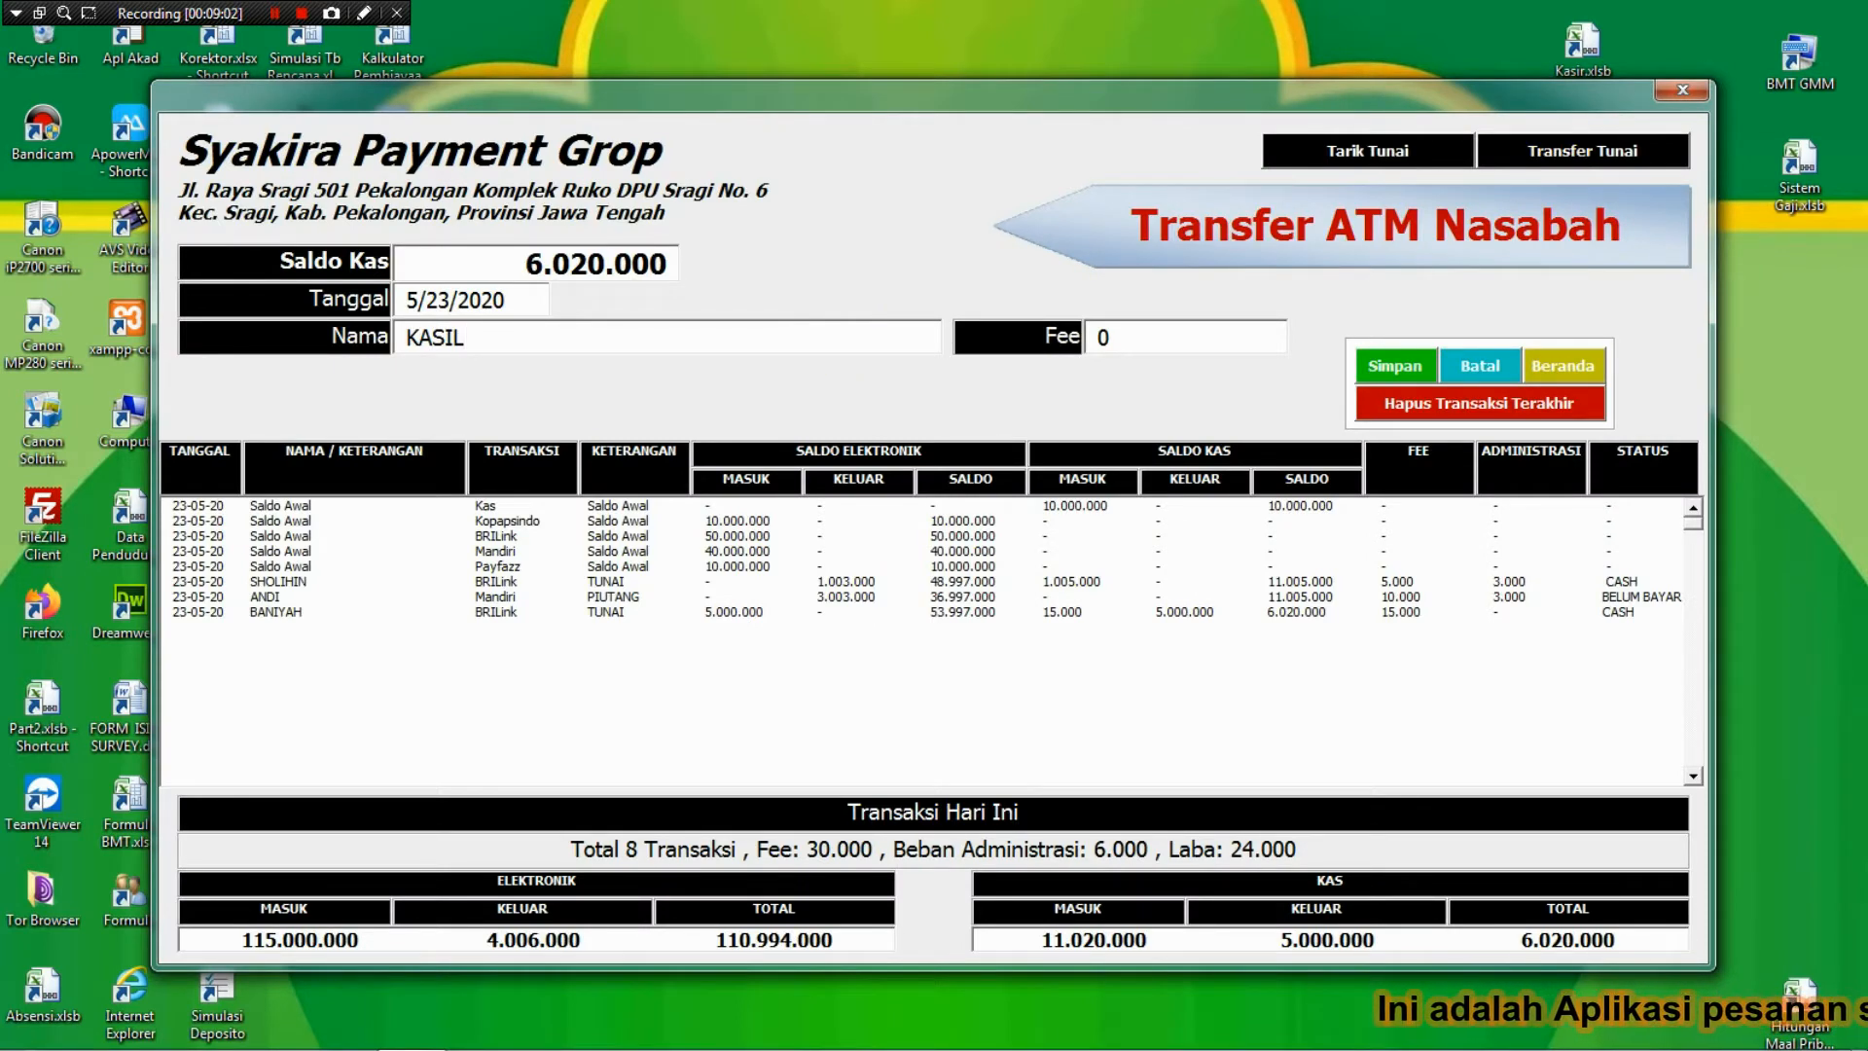
pyautogui.press('Tab')
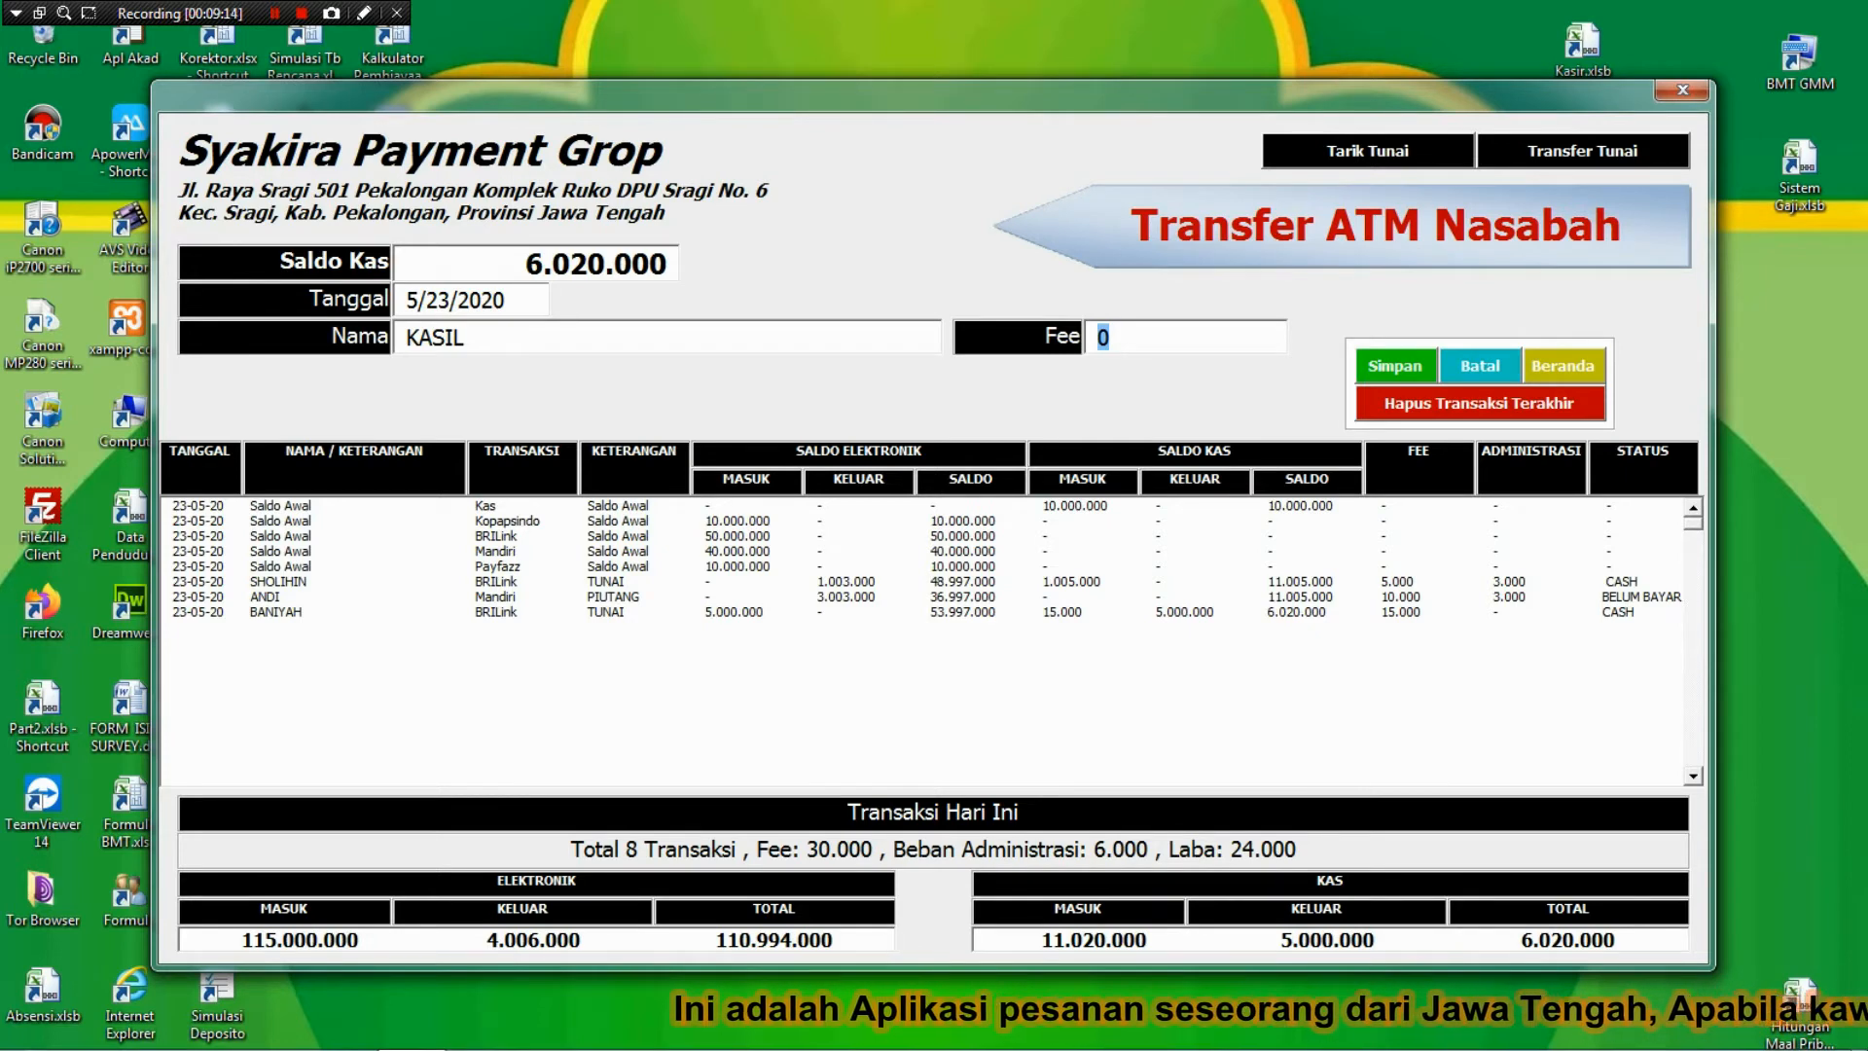
pyautogui.write('3000')
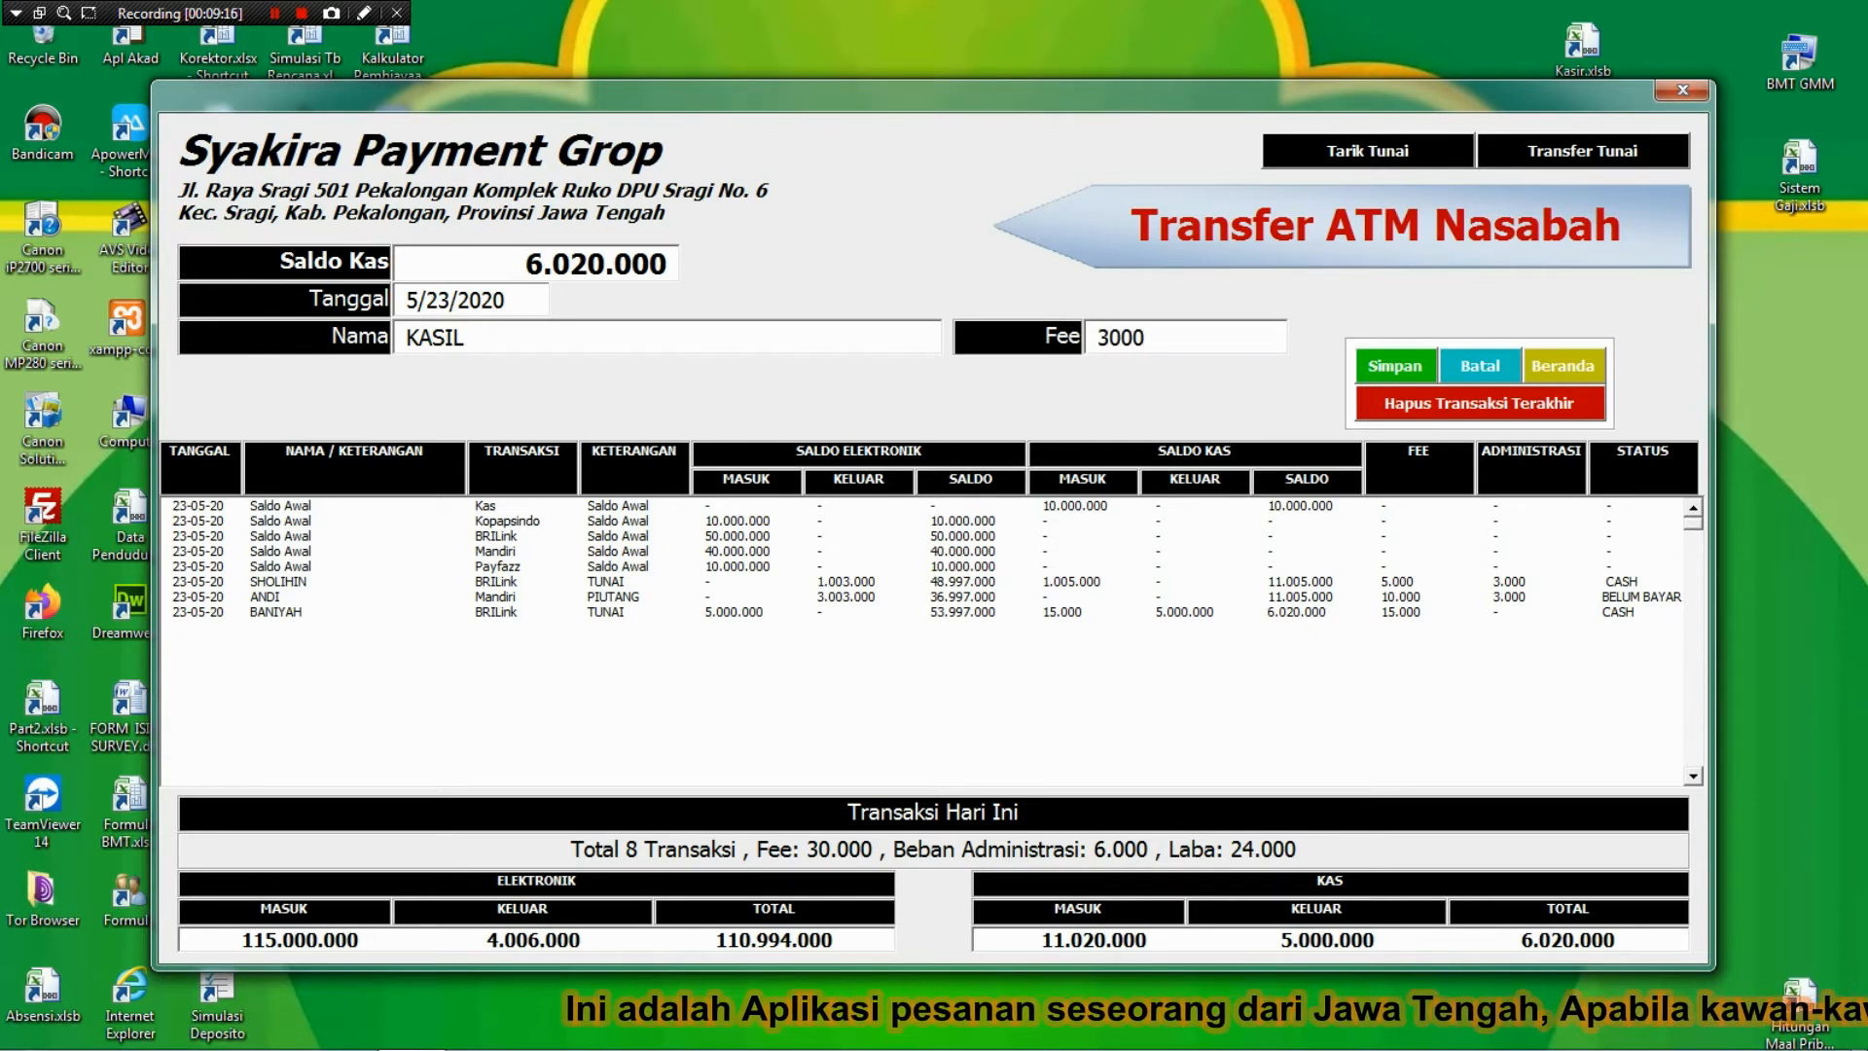
pyautogui.press('Return')
pyautogui.press('Return')
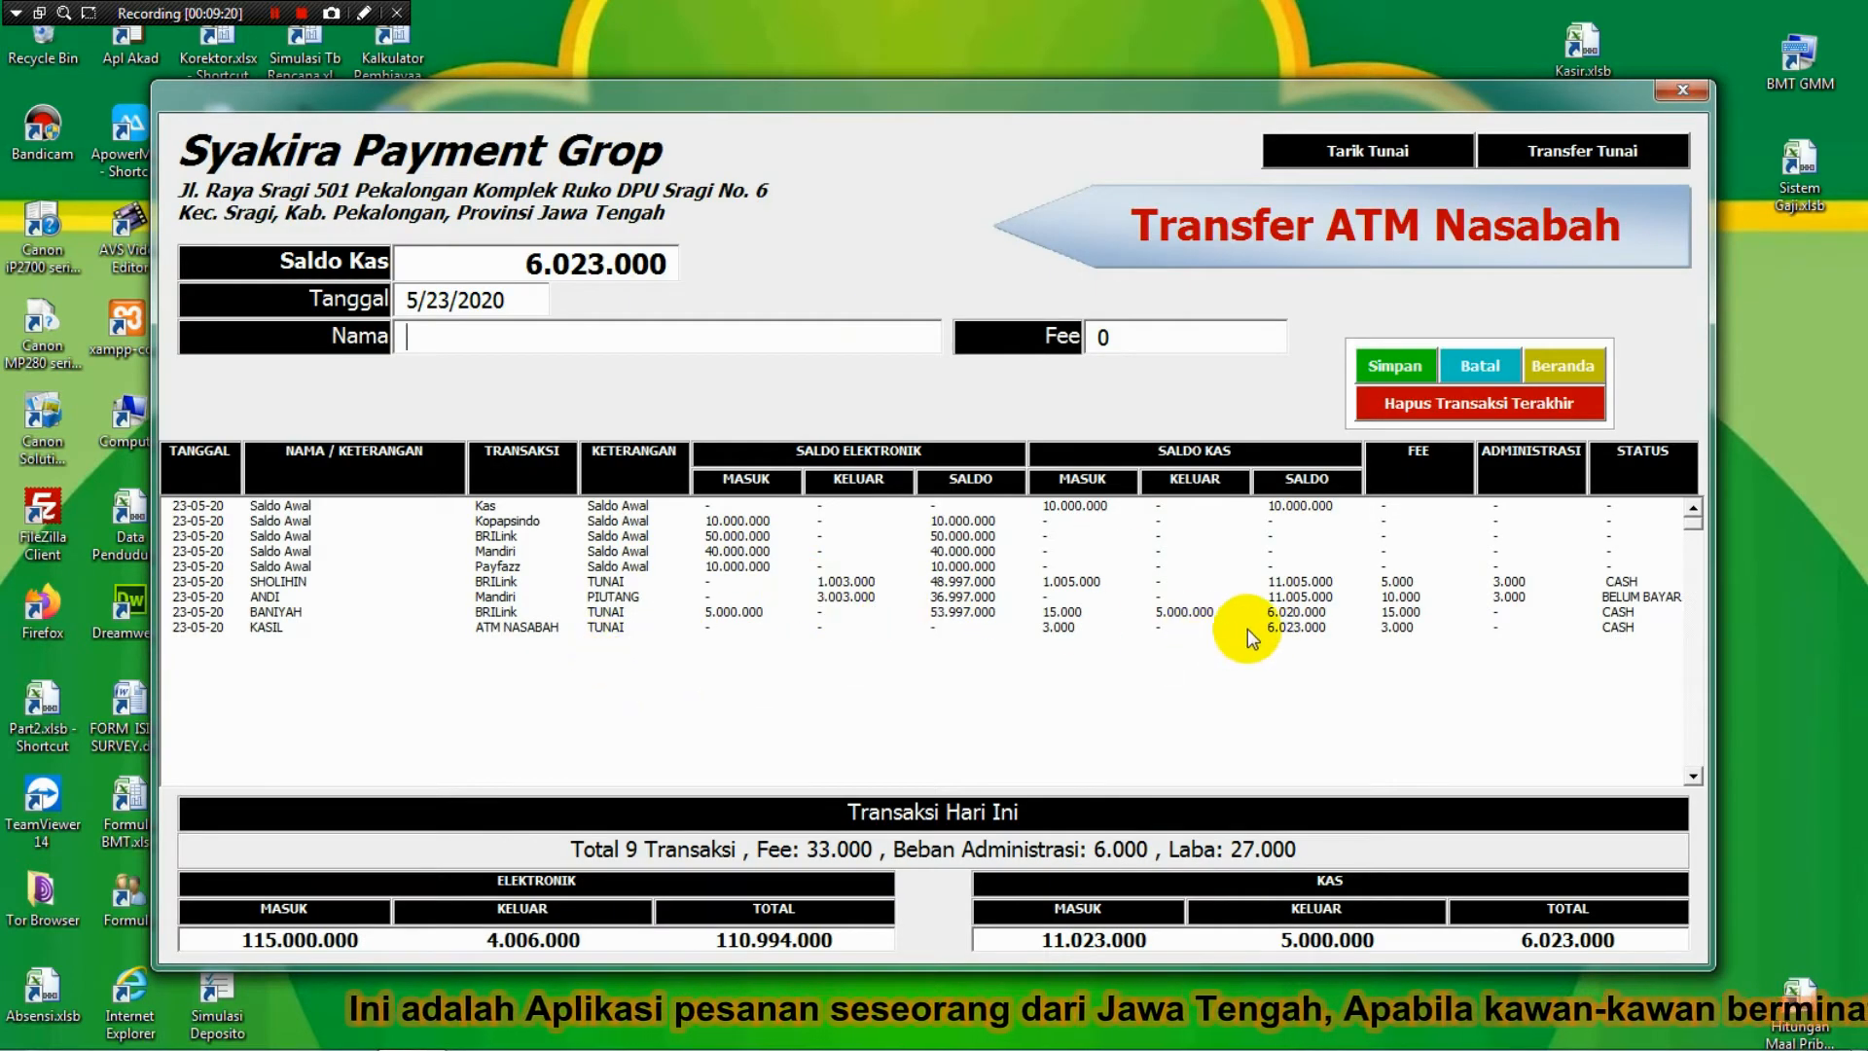
# Return to the main menu and open Transaksi > Transfer Tunai.
pyautogui.click(1554, 378)
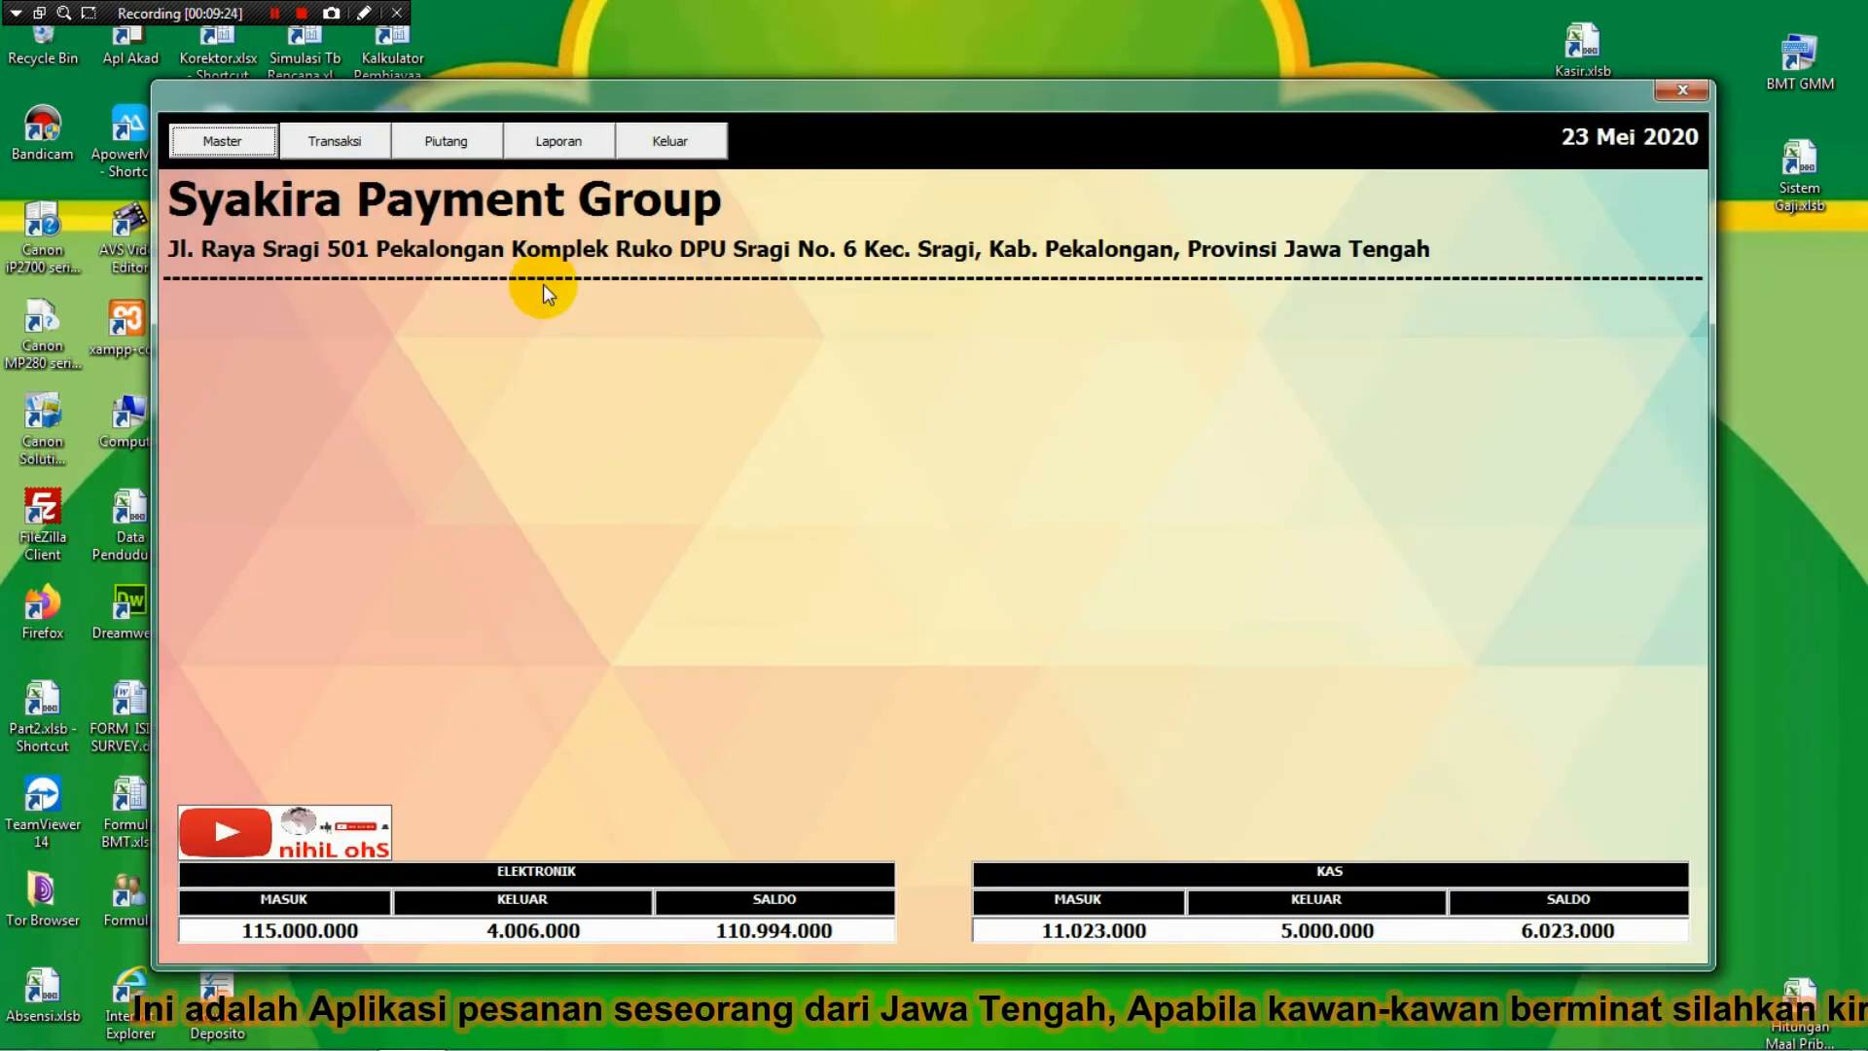
pyautogui.click(331, 141)
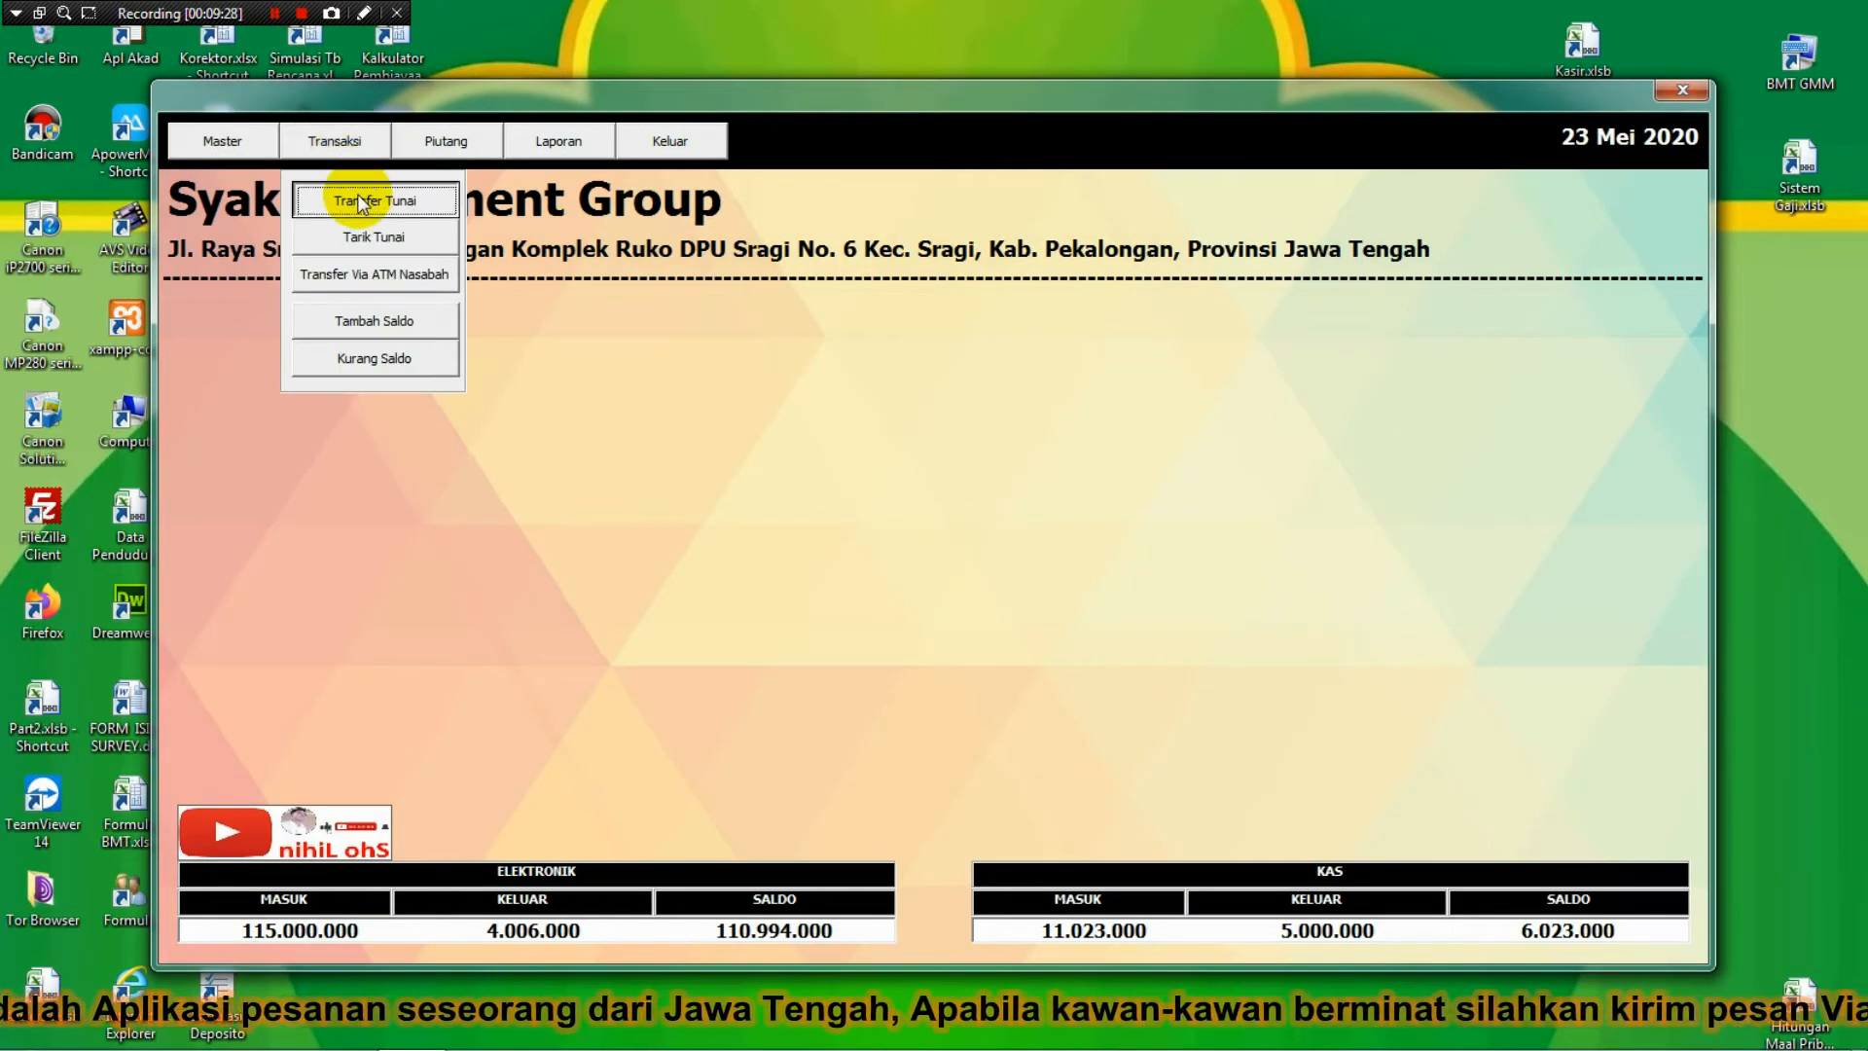
pyautogui.click(358, 194)
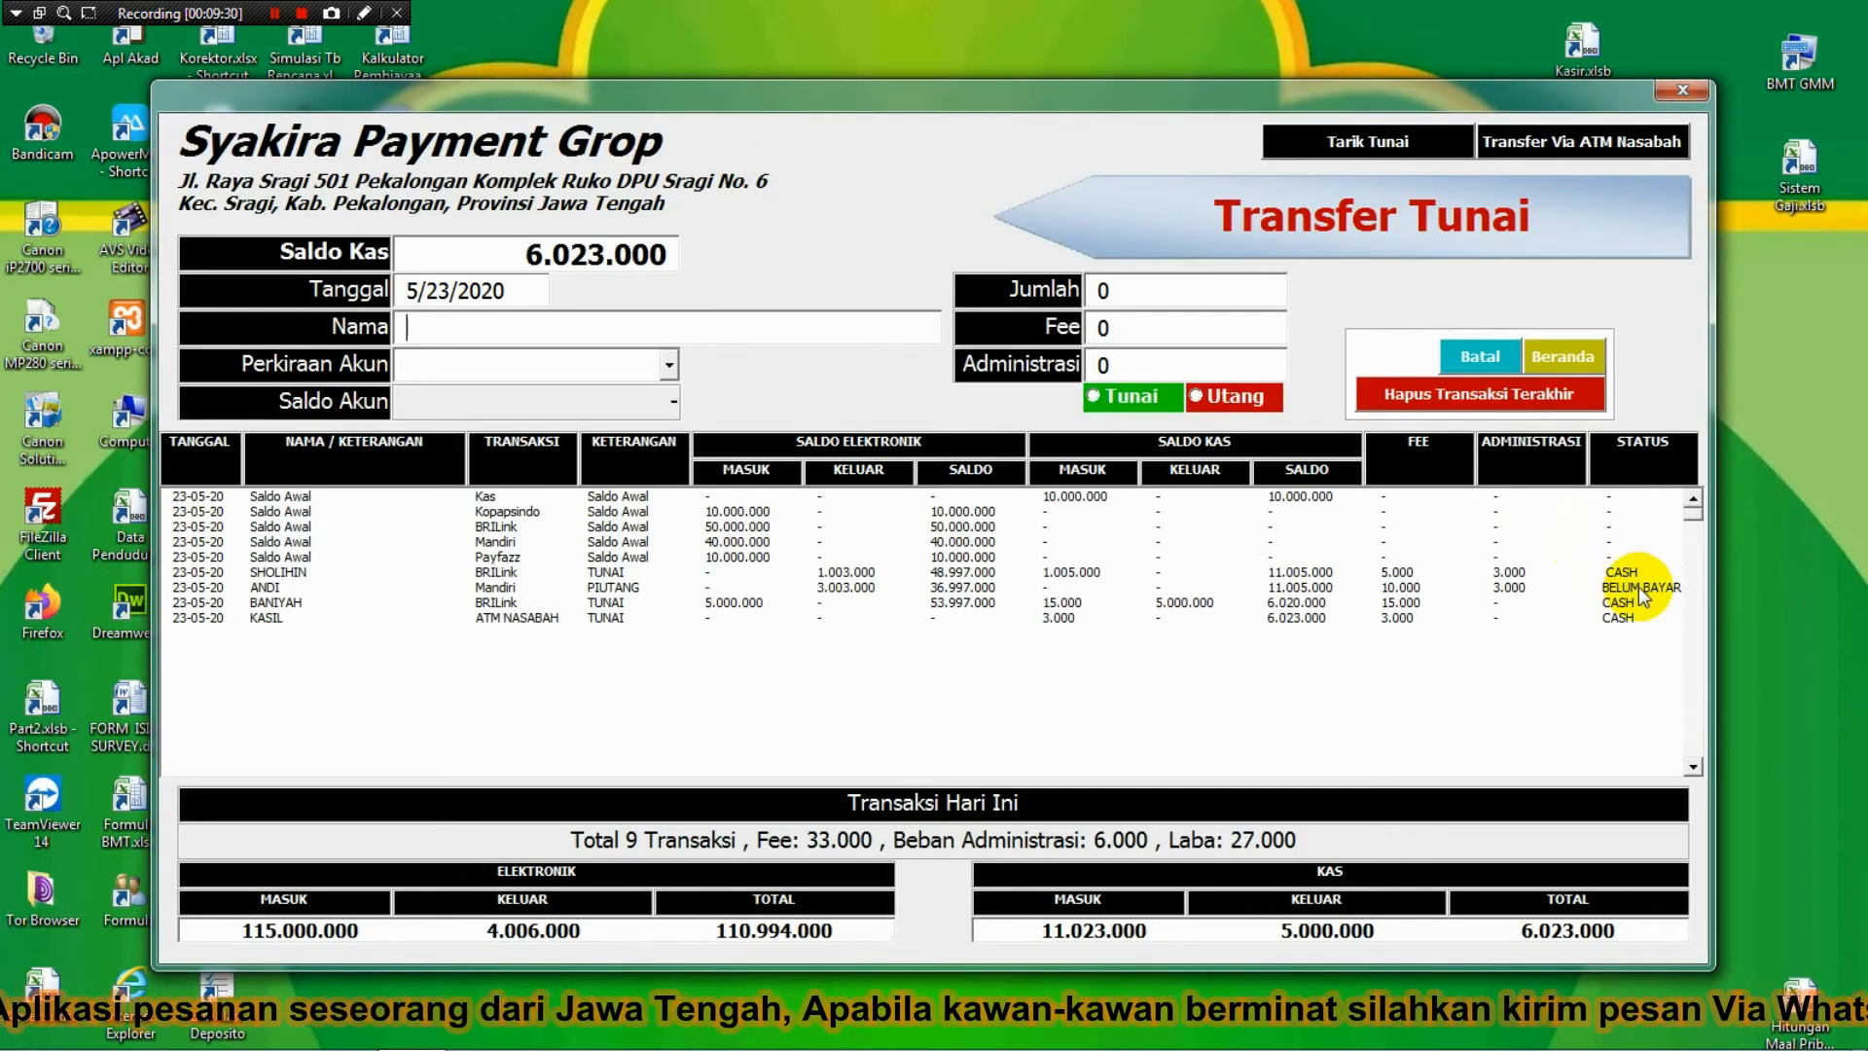
# Start a Transfer Tunai entry with the customer's name and the Payfazz account.
pyautogui.click(1641, 589)
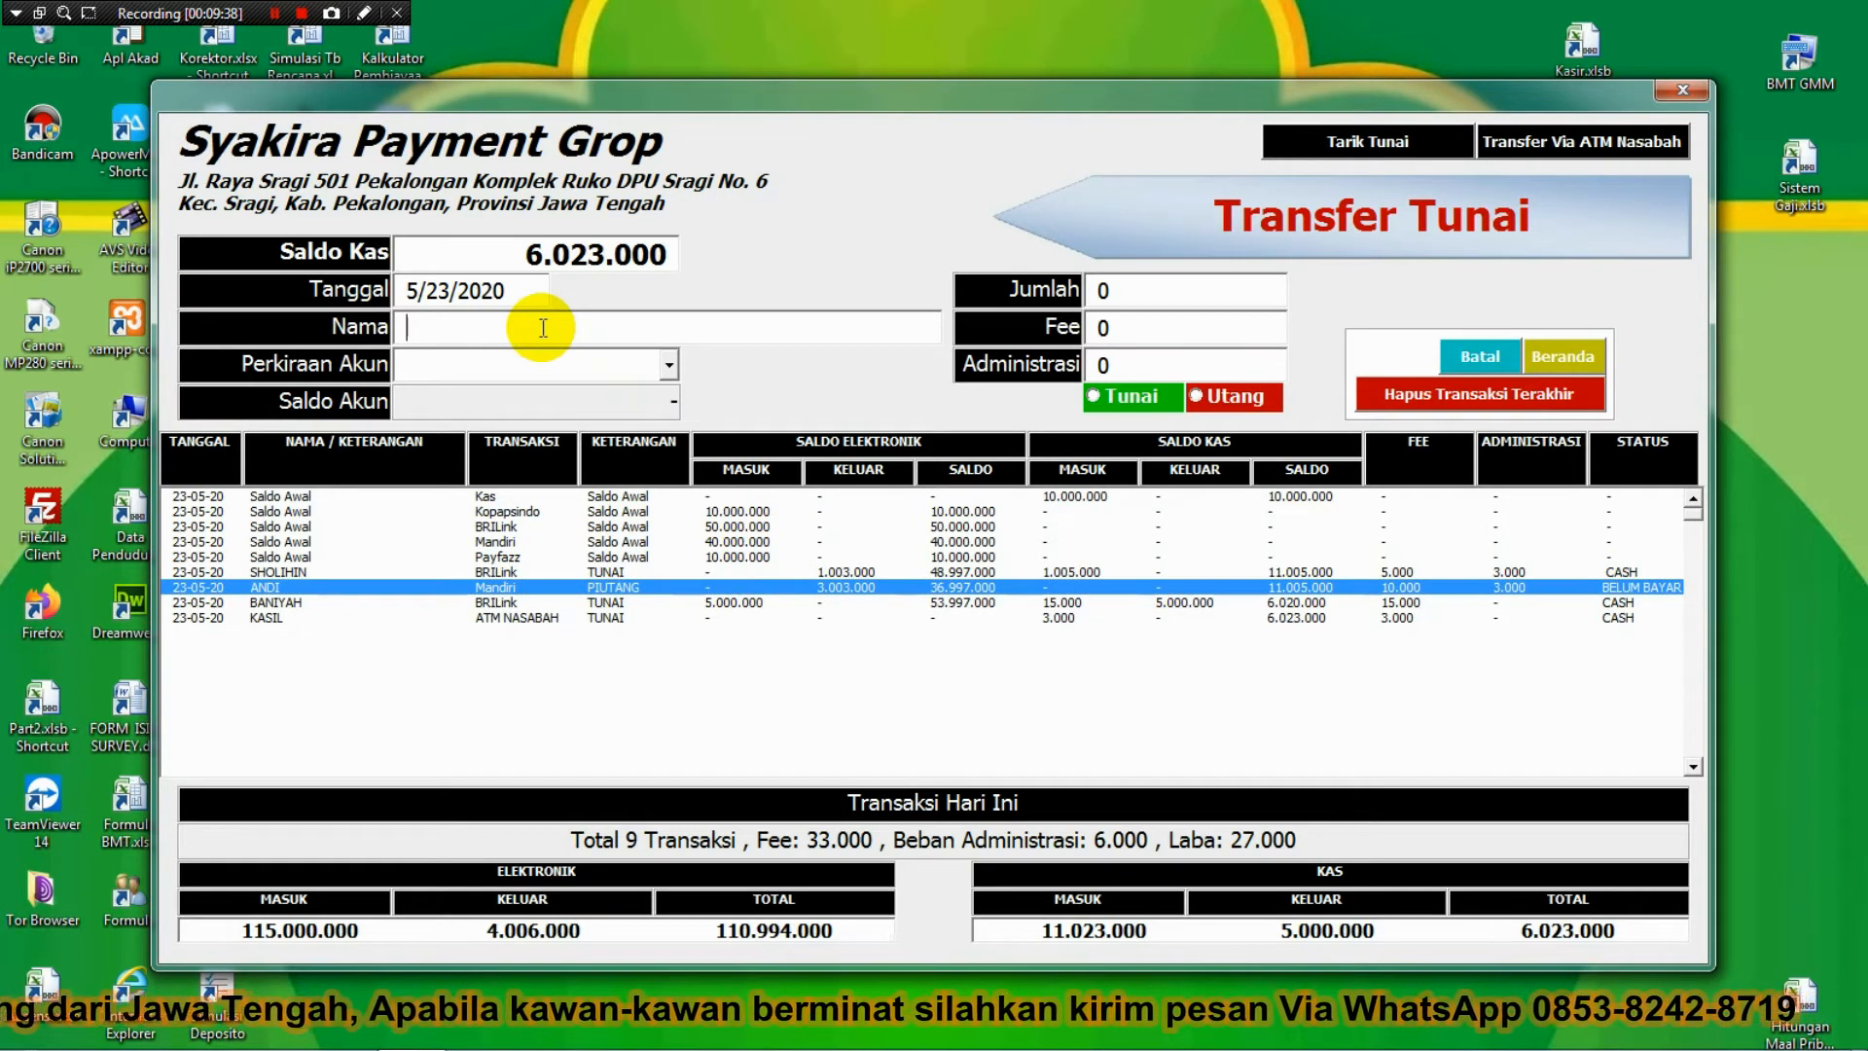
pyautogui.write('SUGENG')
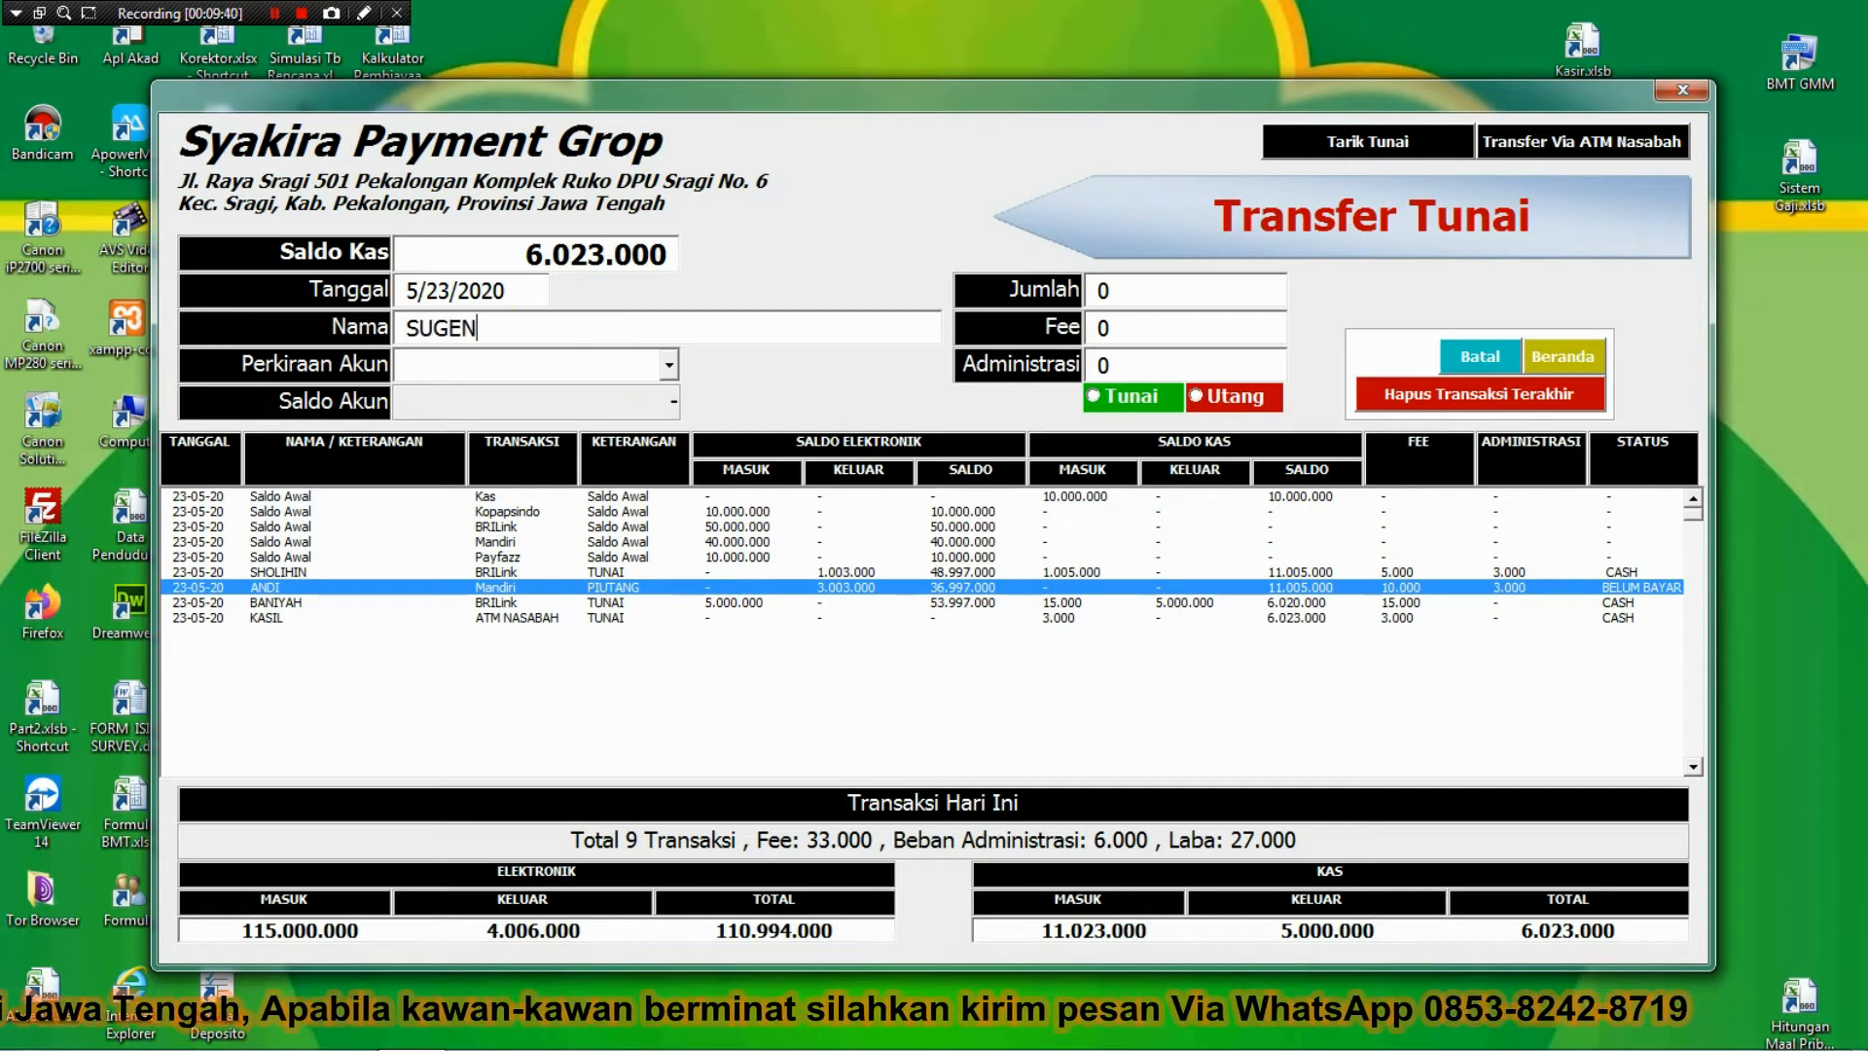
pyautogui.press('Tab')
pyautogui.press('m')
pyautogui.press('Down')
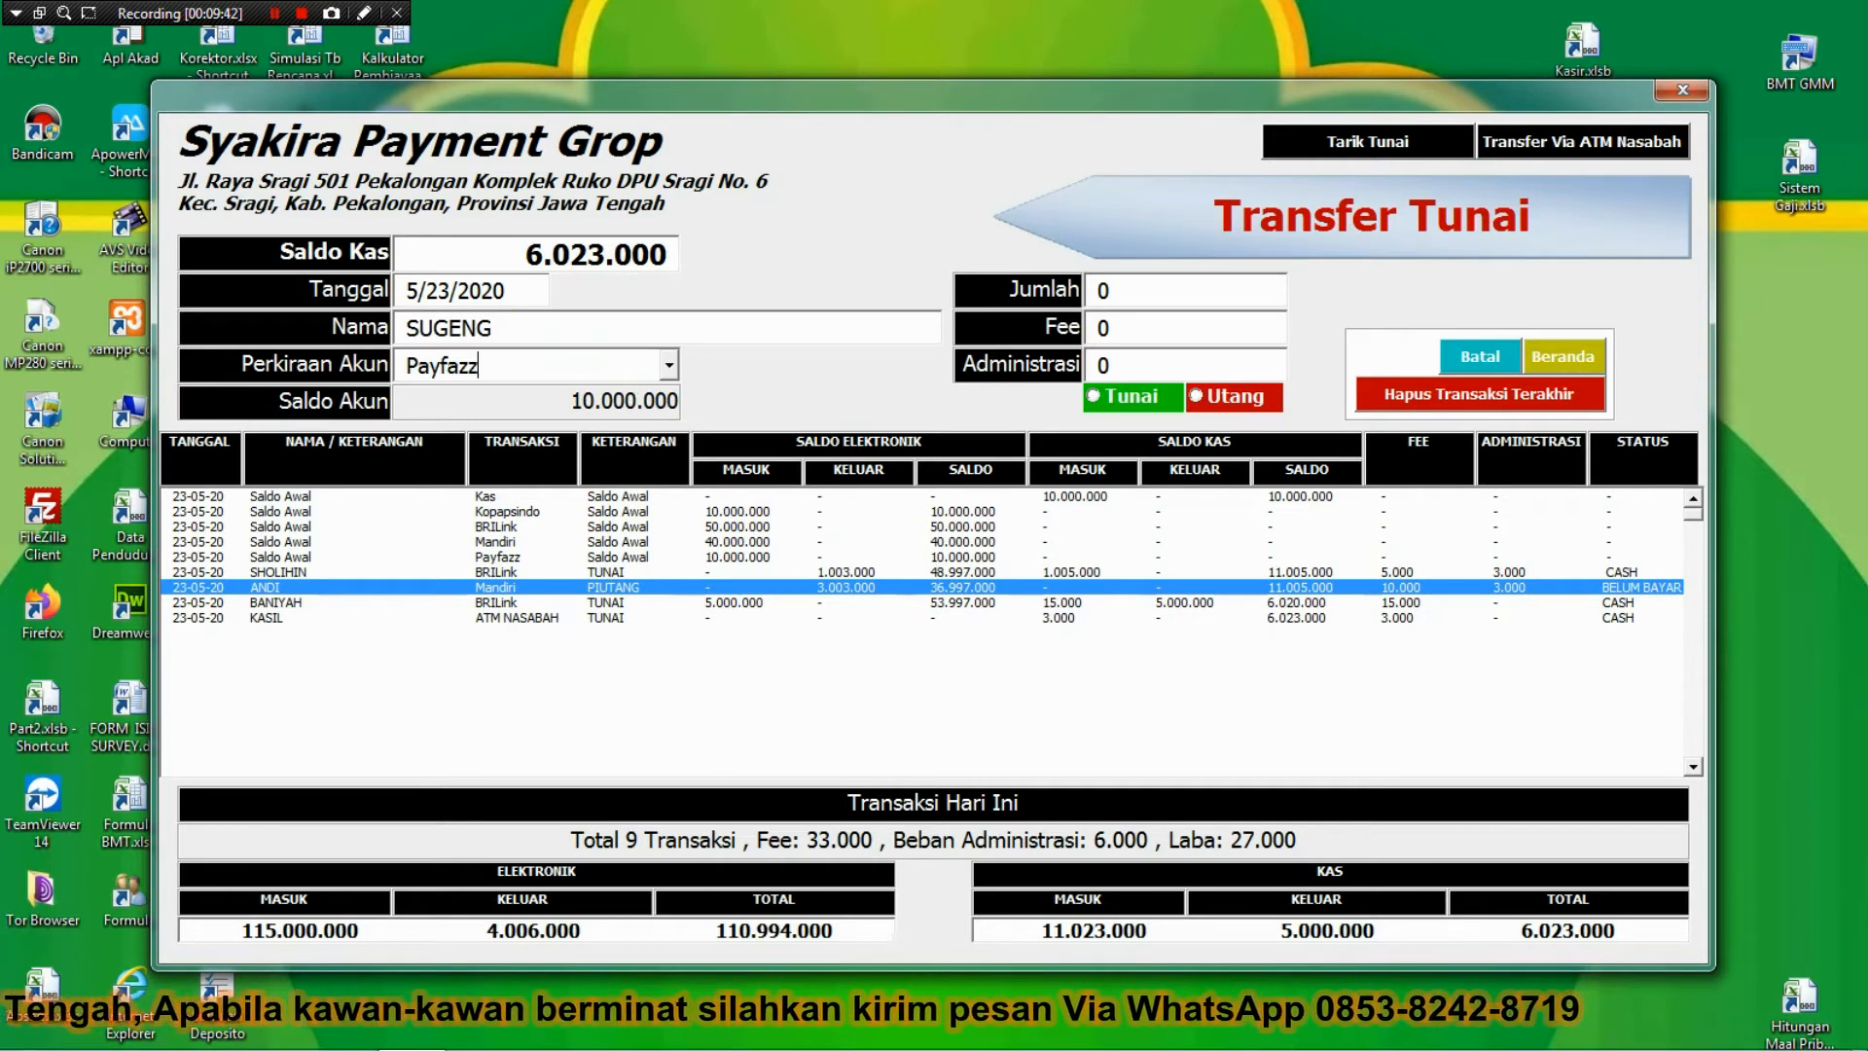
pyautogui.press('Up')
pyautogui.press('Down')
pyautogui.press('Tab')
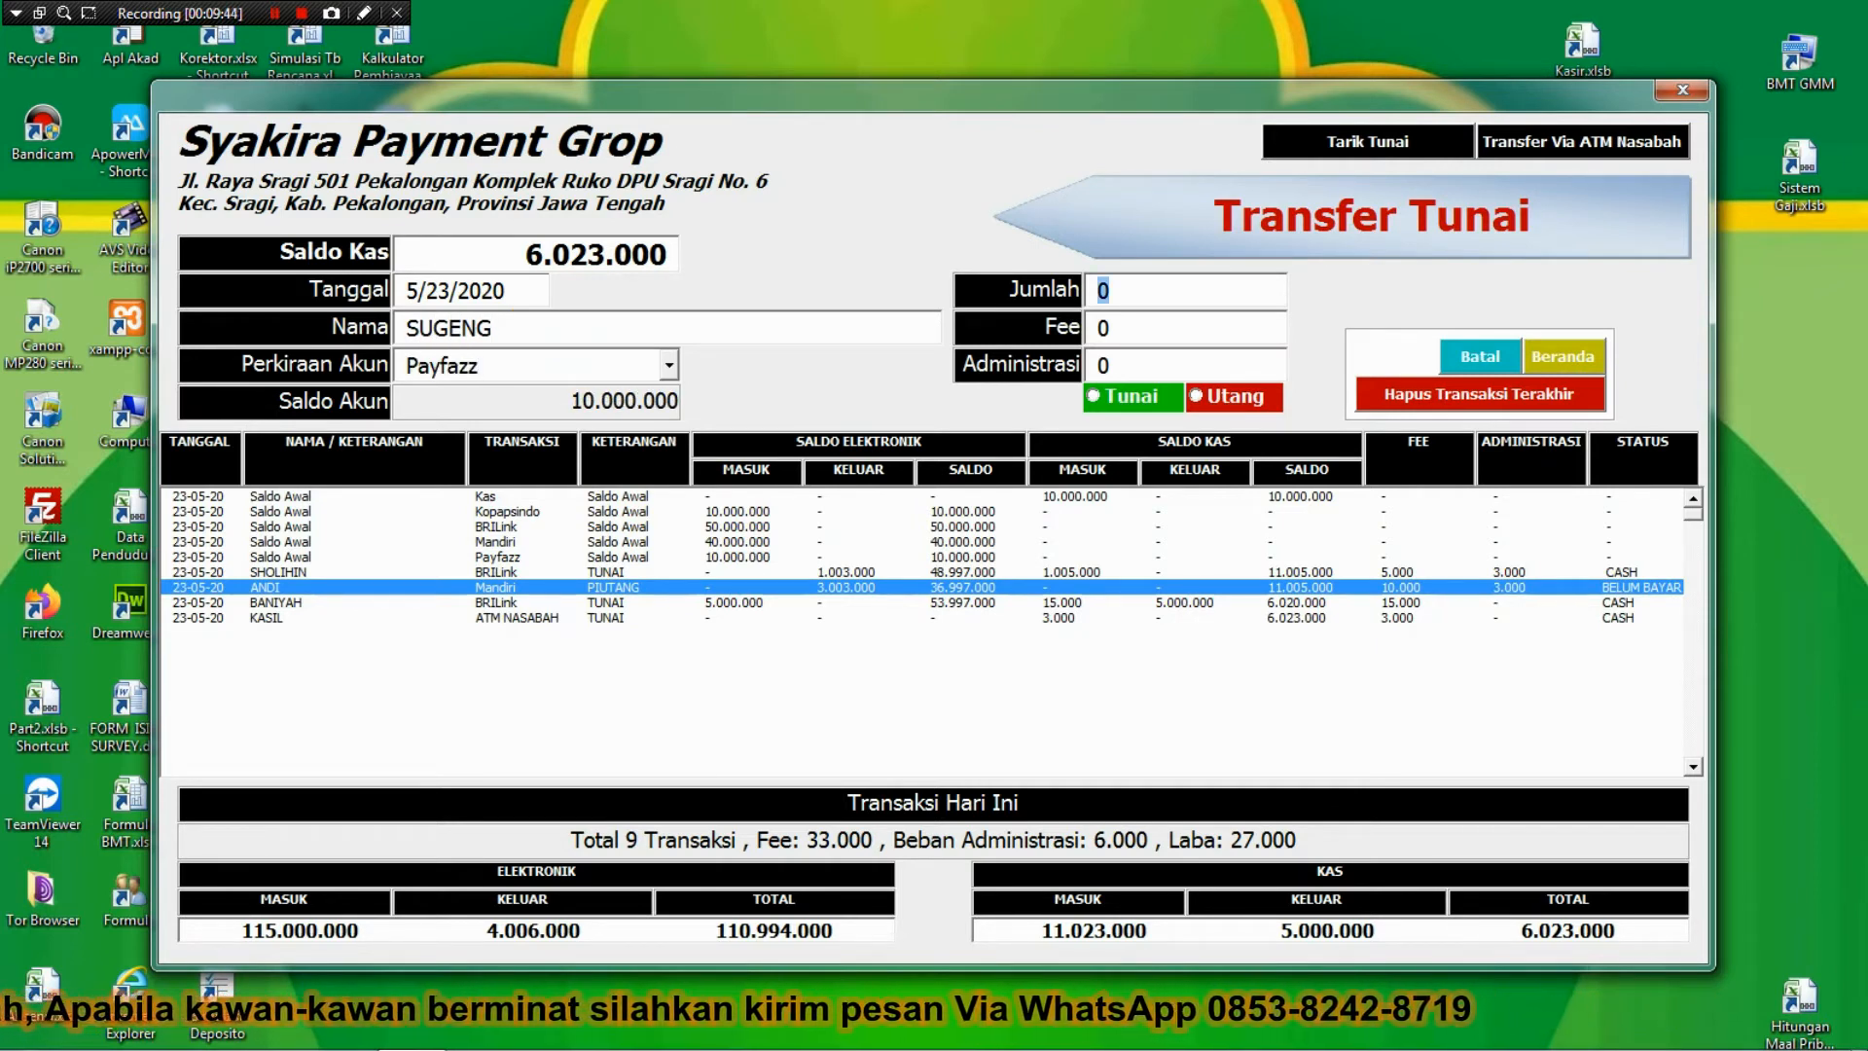
# Enter Jumlah 2000000, Fee 10000, Administrasi 3000, mark it as Utang and save.
pyautogui.write('2')
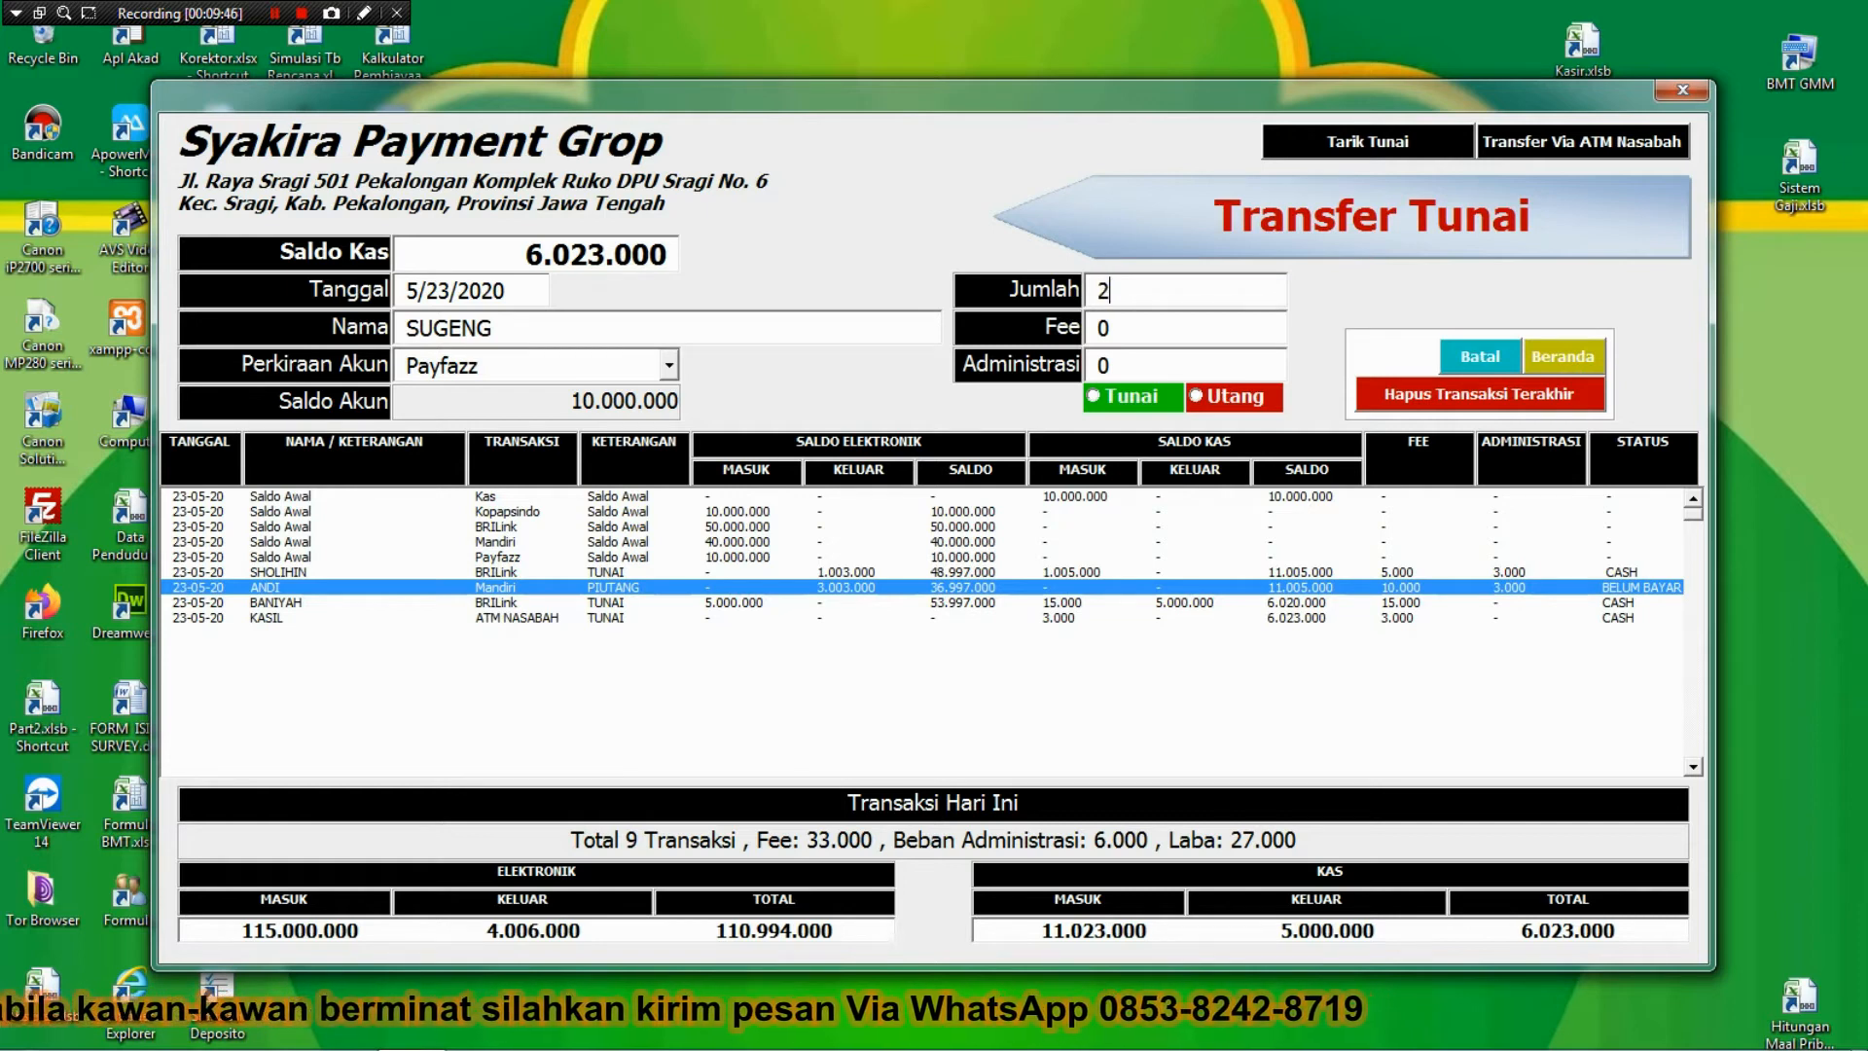
pyautogui.write('000000')
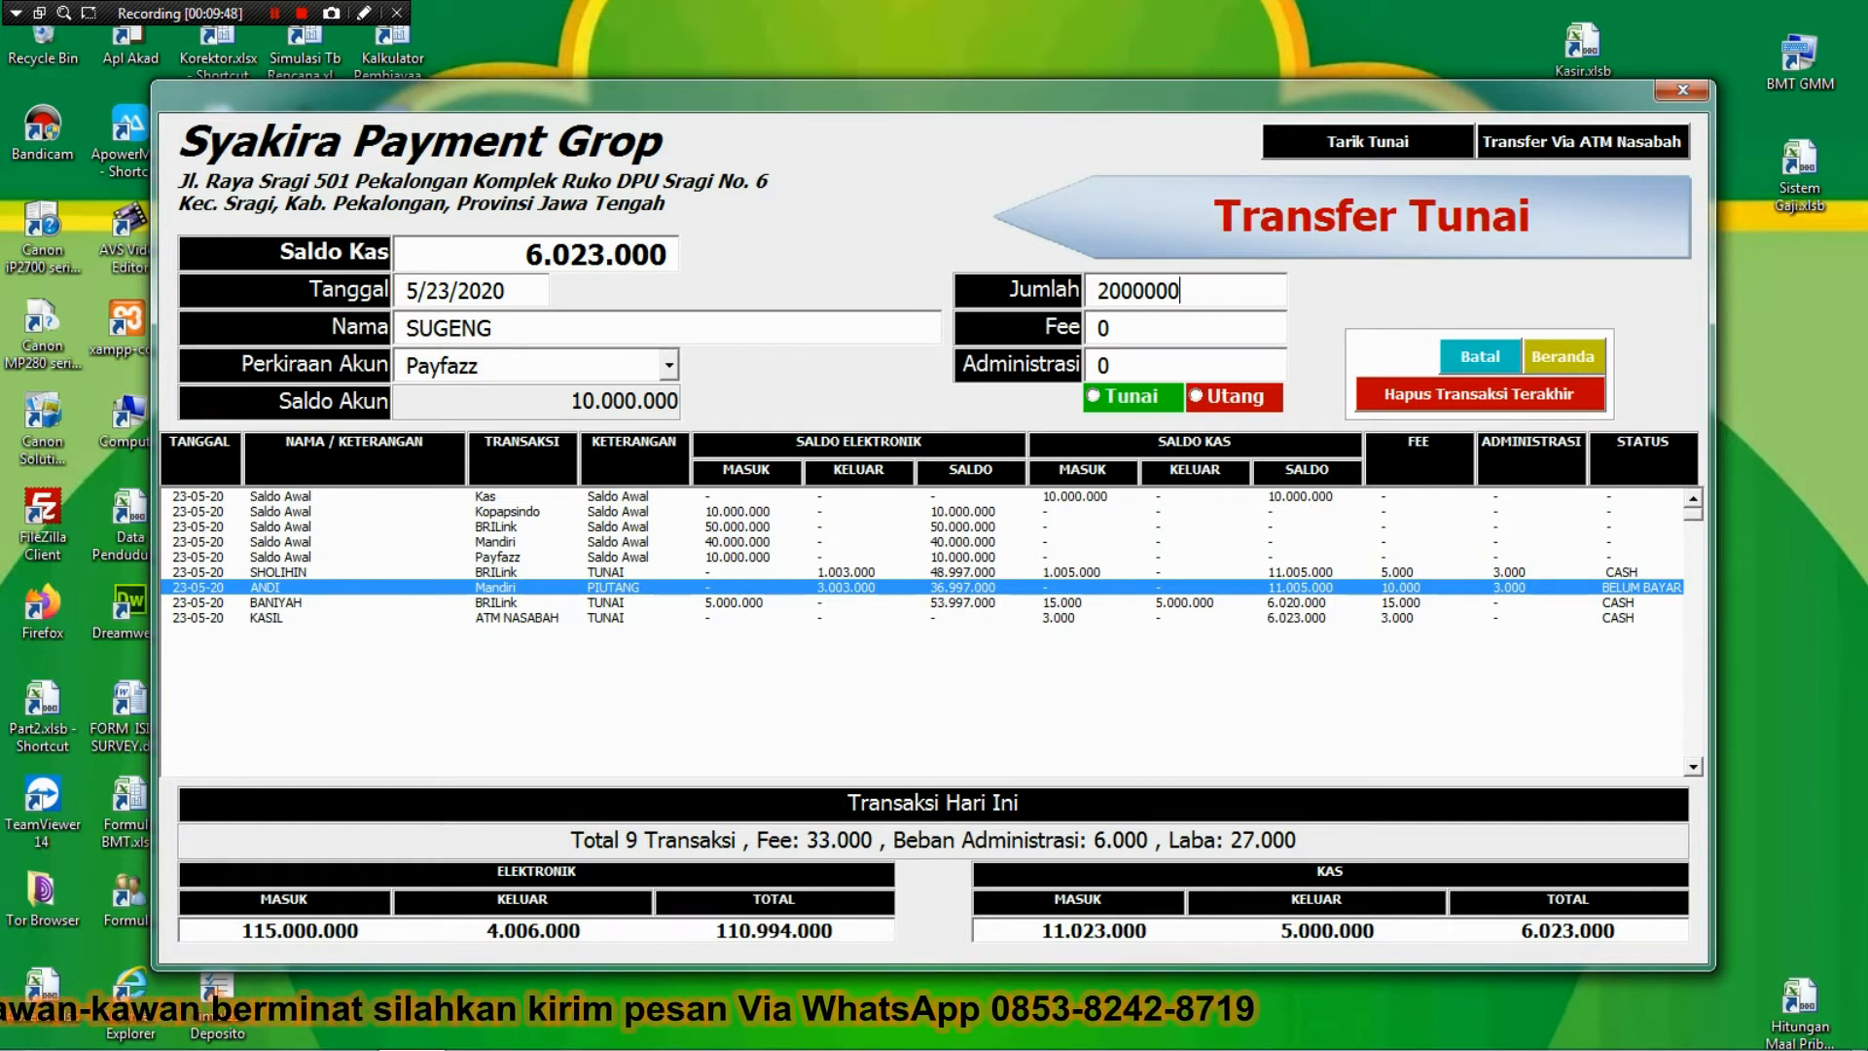
pyautogui.press('Tab')
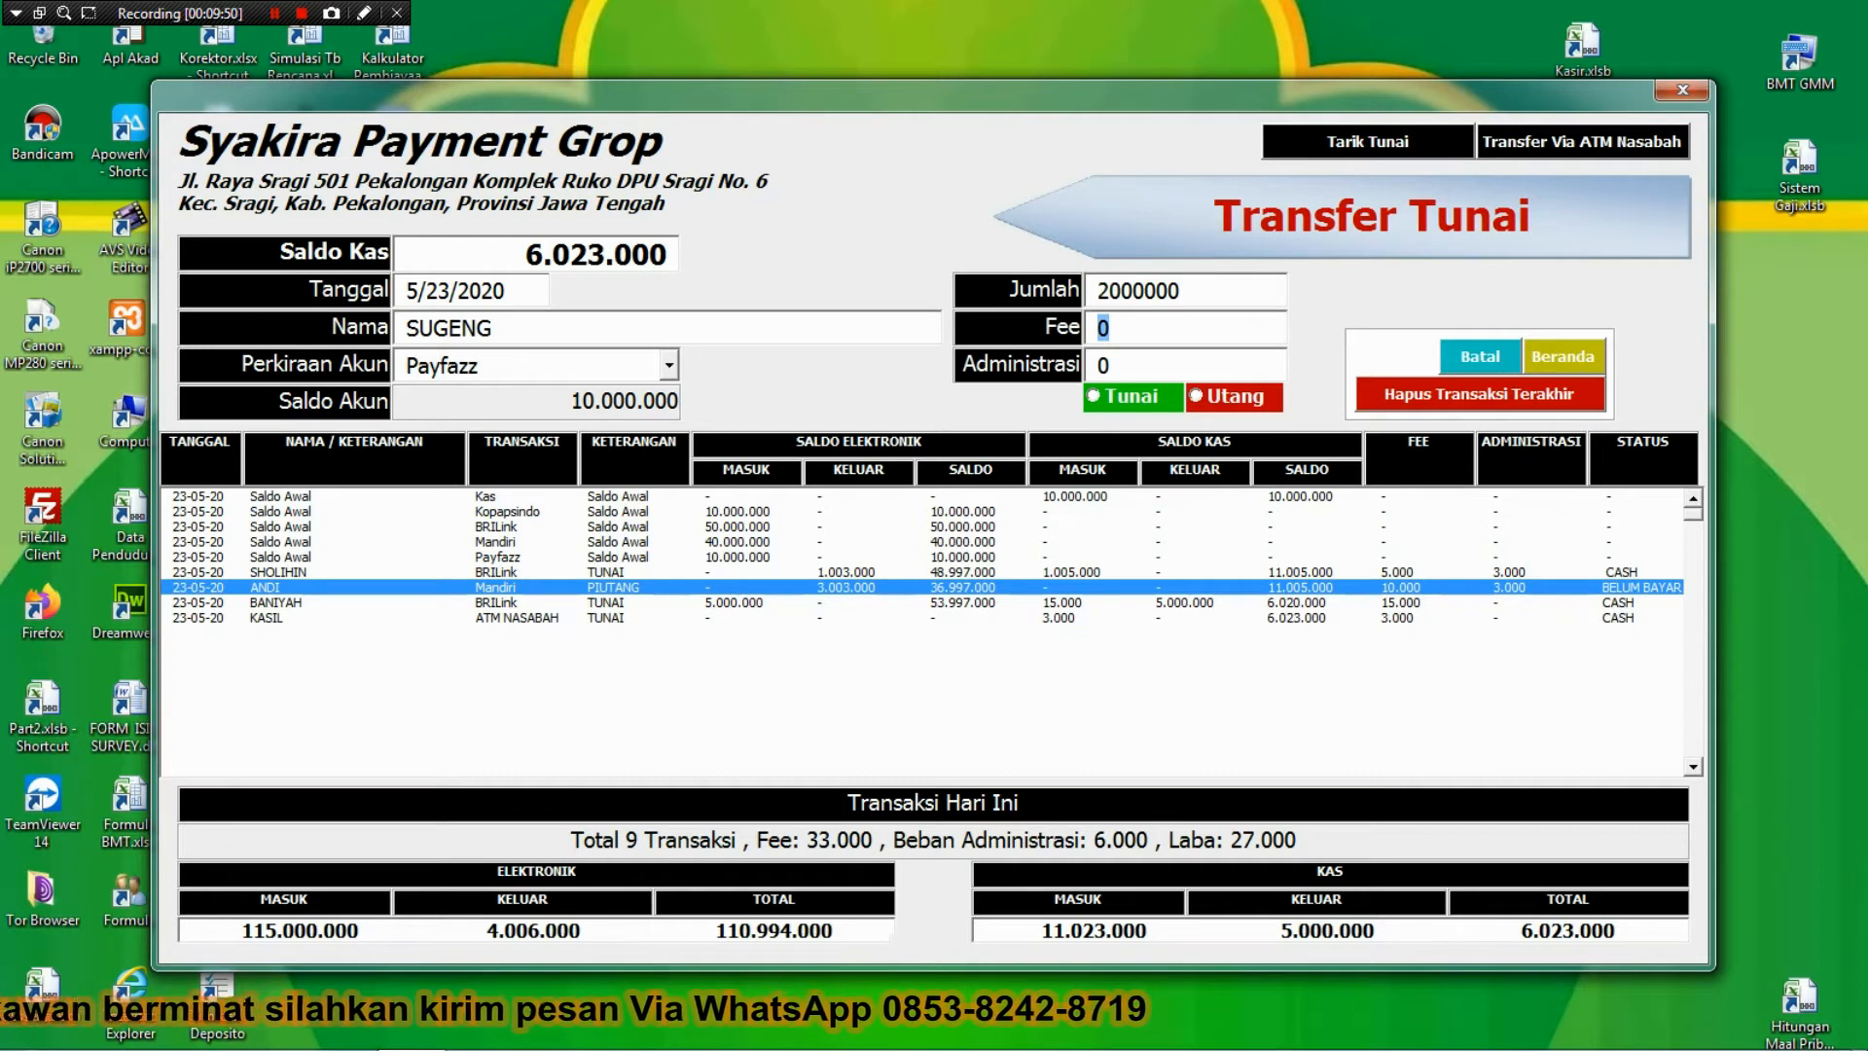
pyautogui.write('10000')
pyautogui.press('Tab')
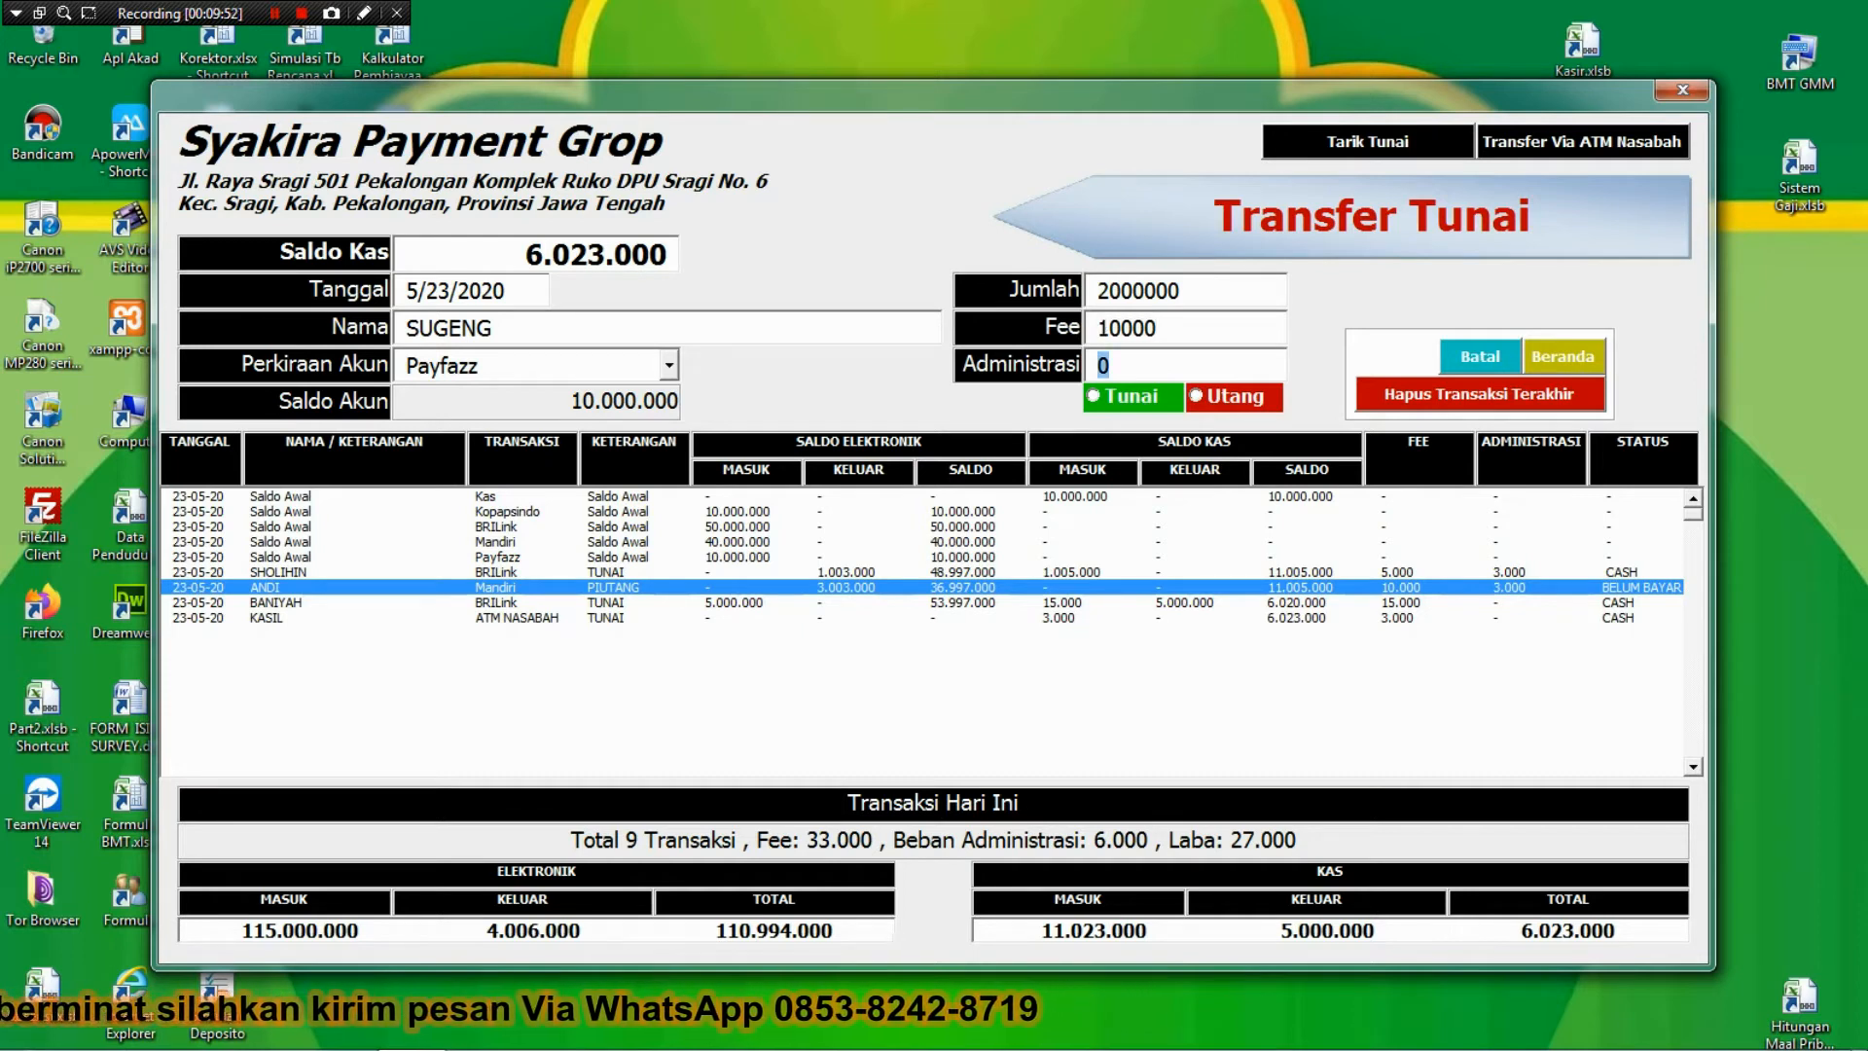
pyautogui.write('3000')
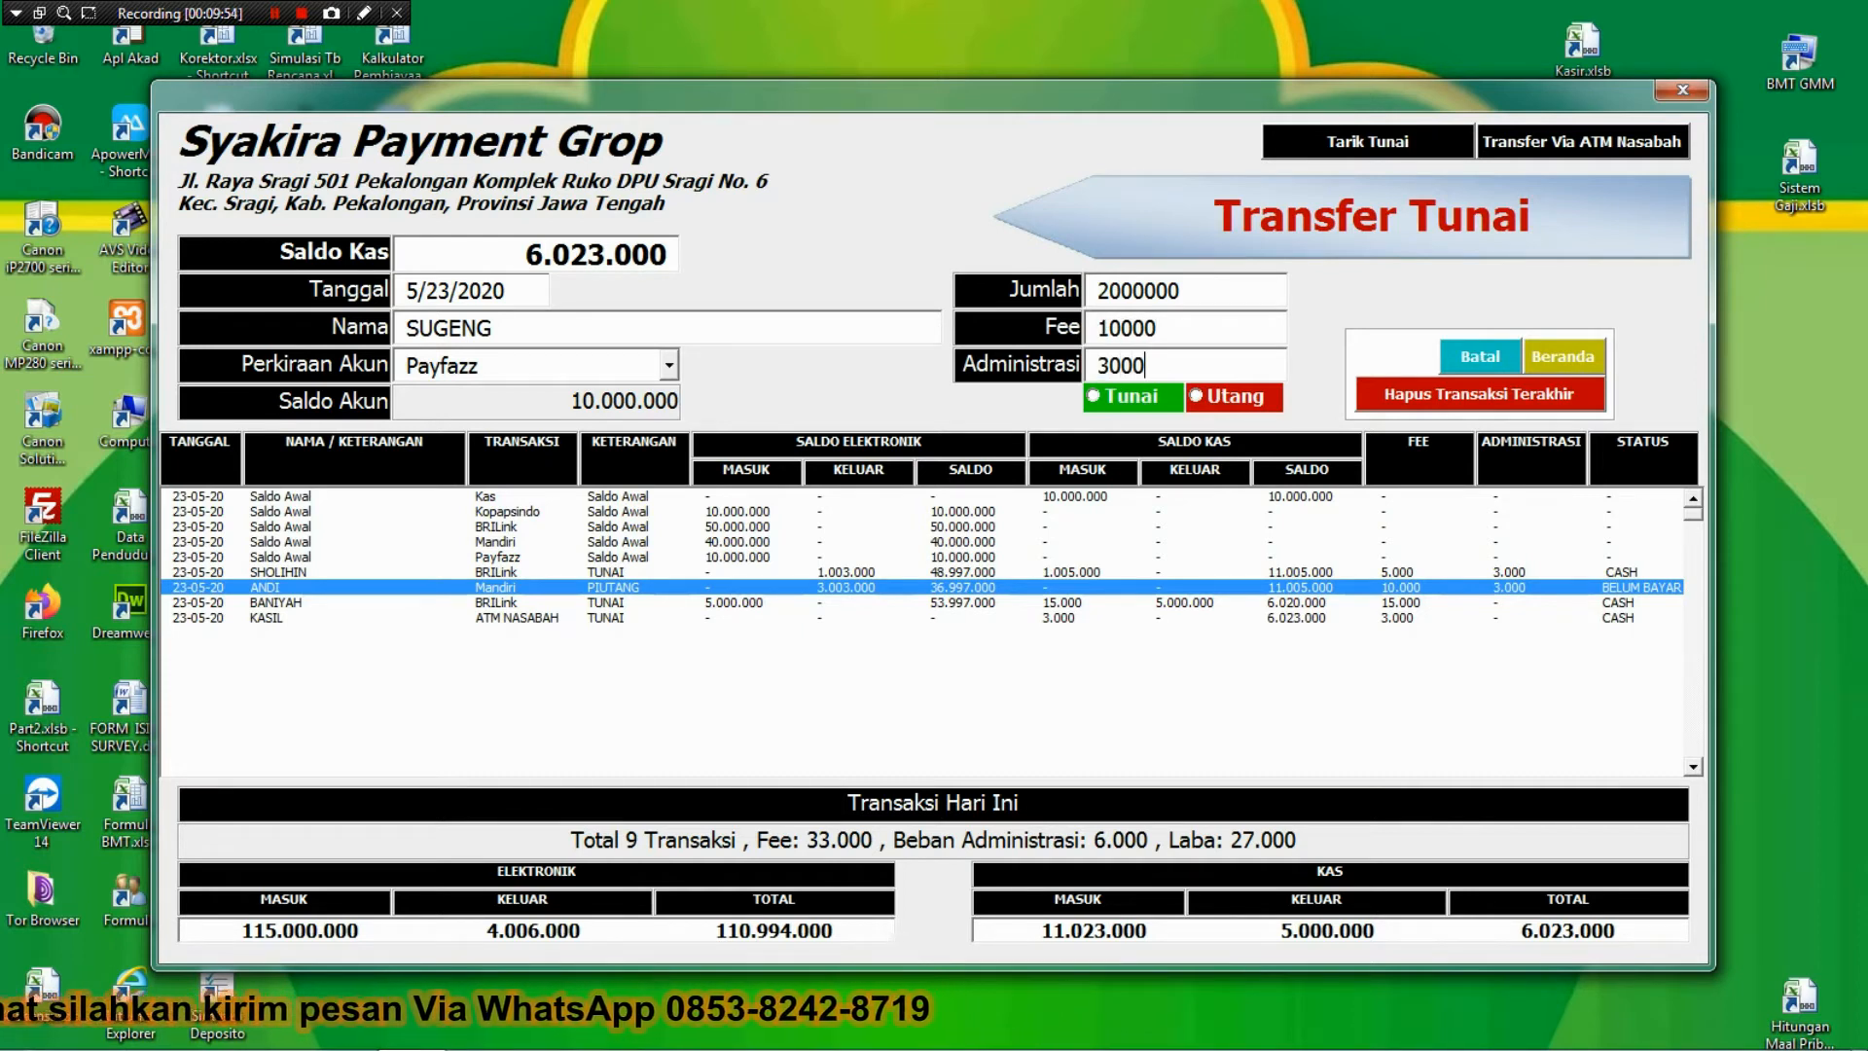
pyautogui.click(1211, 399)
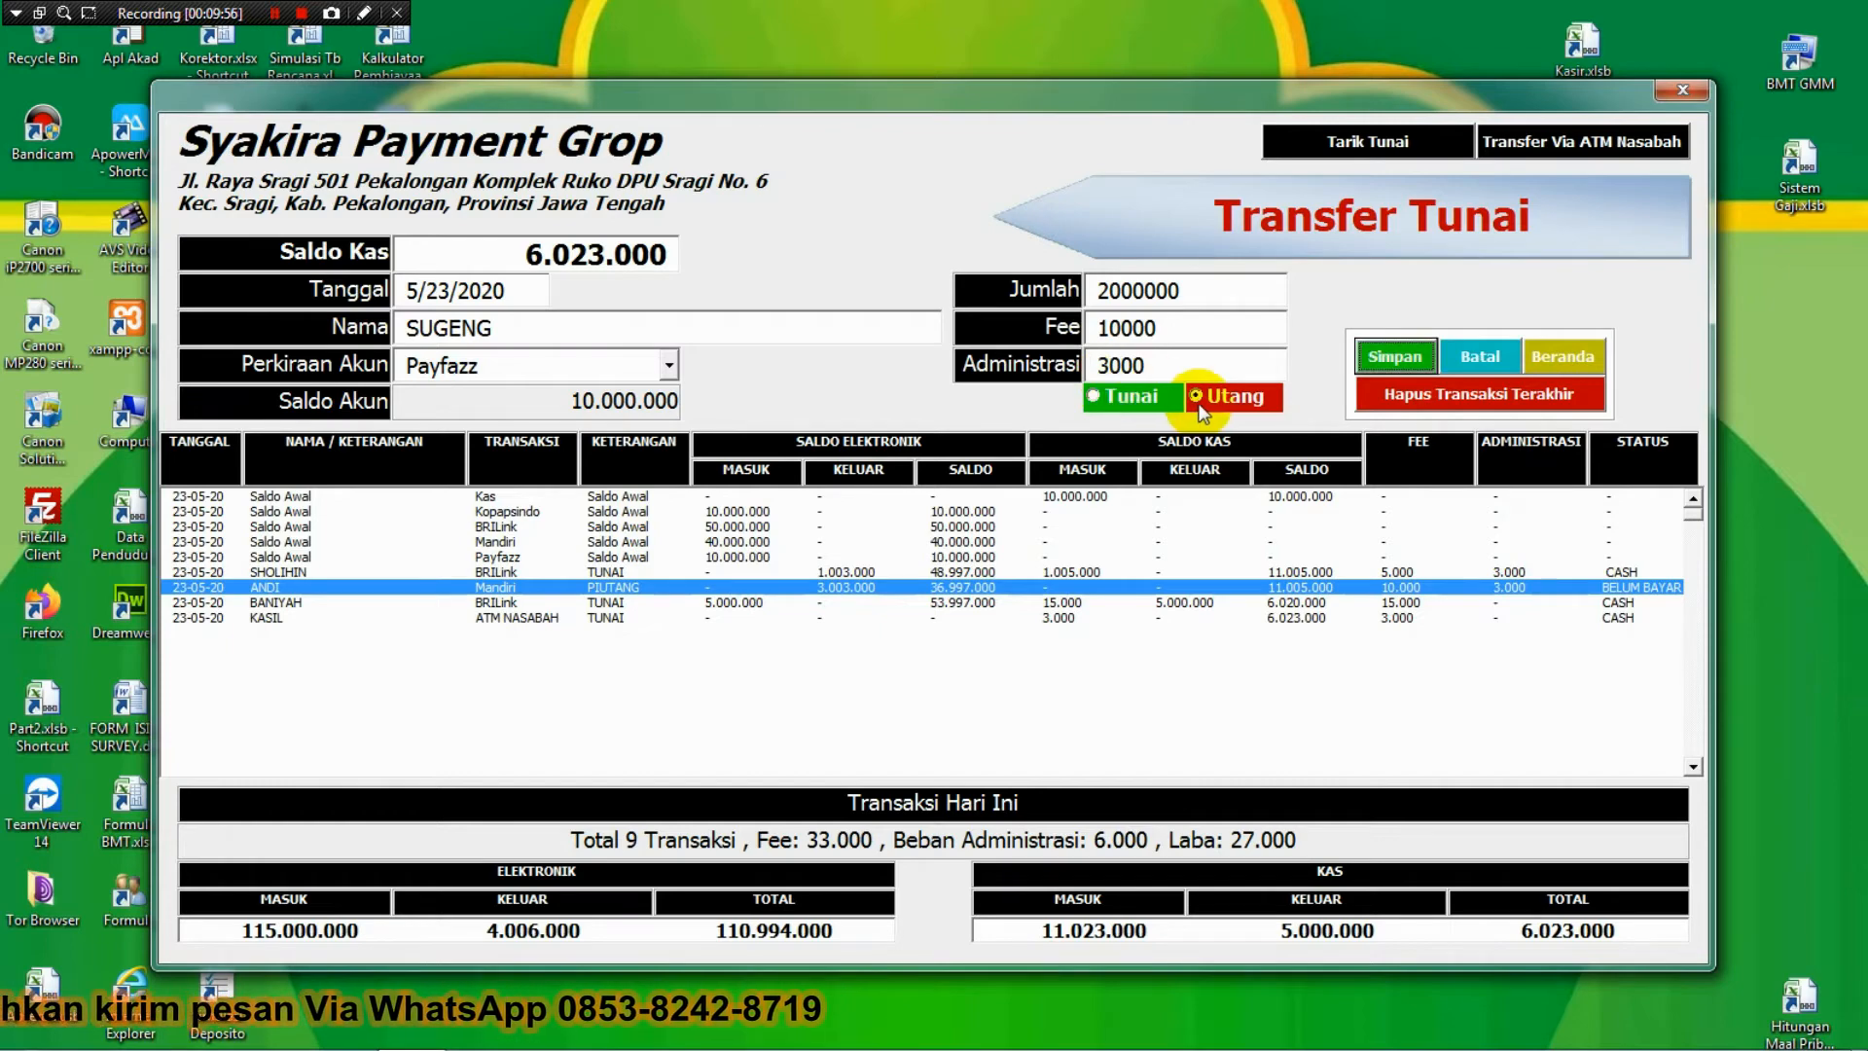
pyautogui.click(1400, 362)
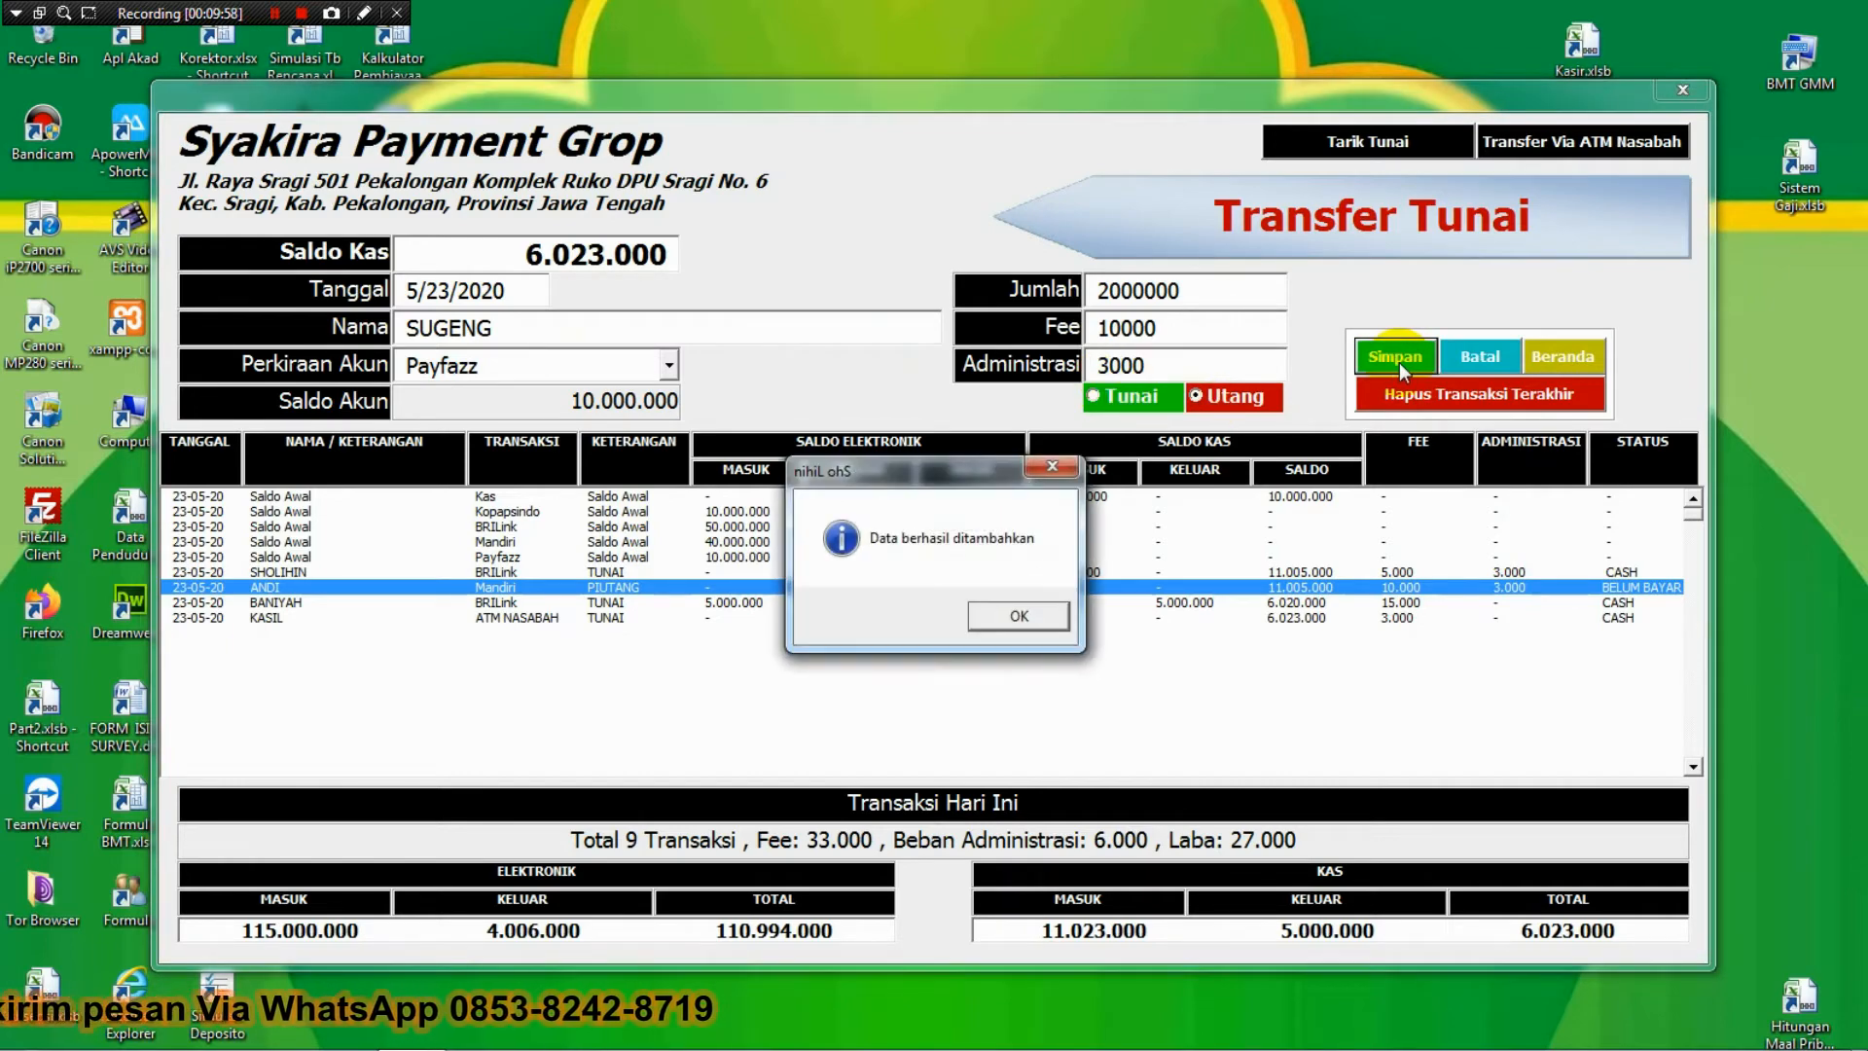
pyautogui.press('Return')
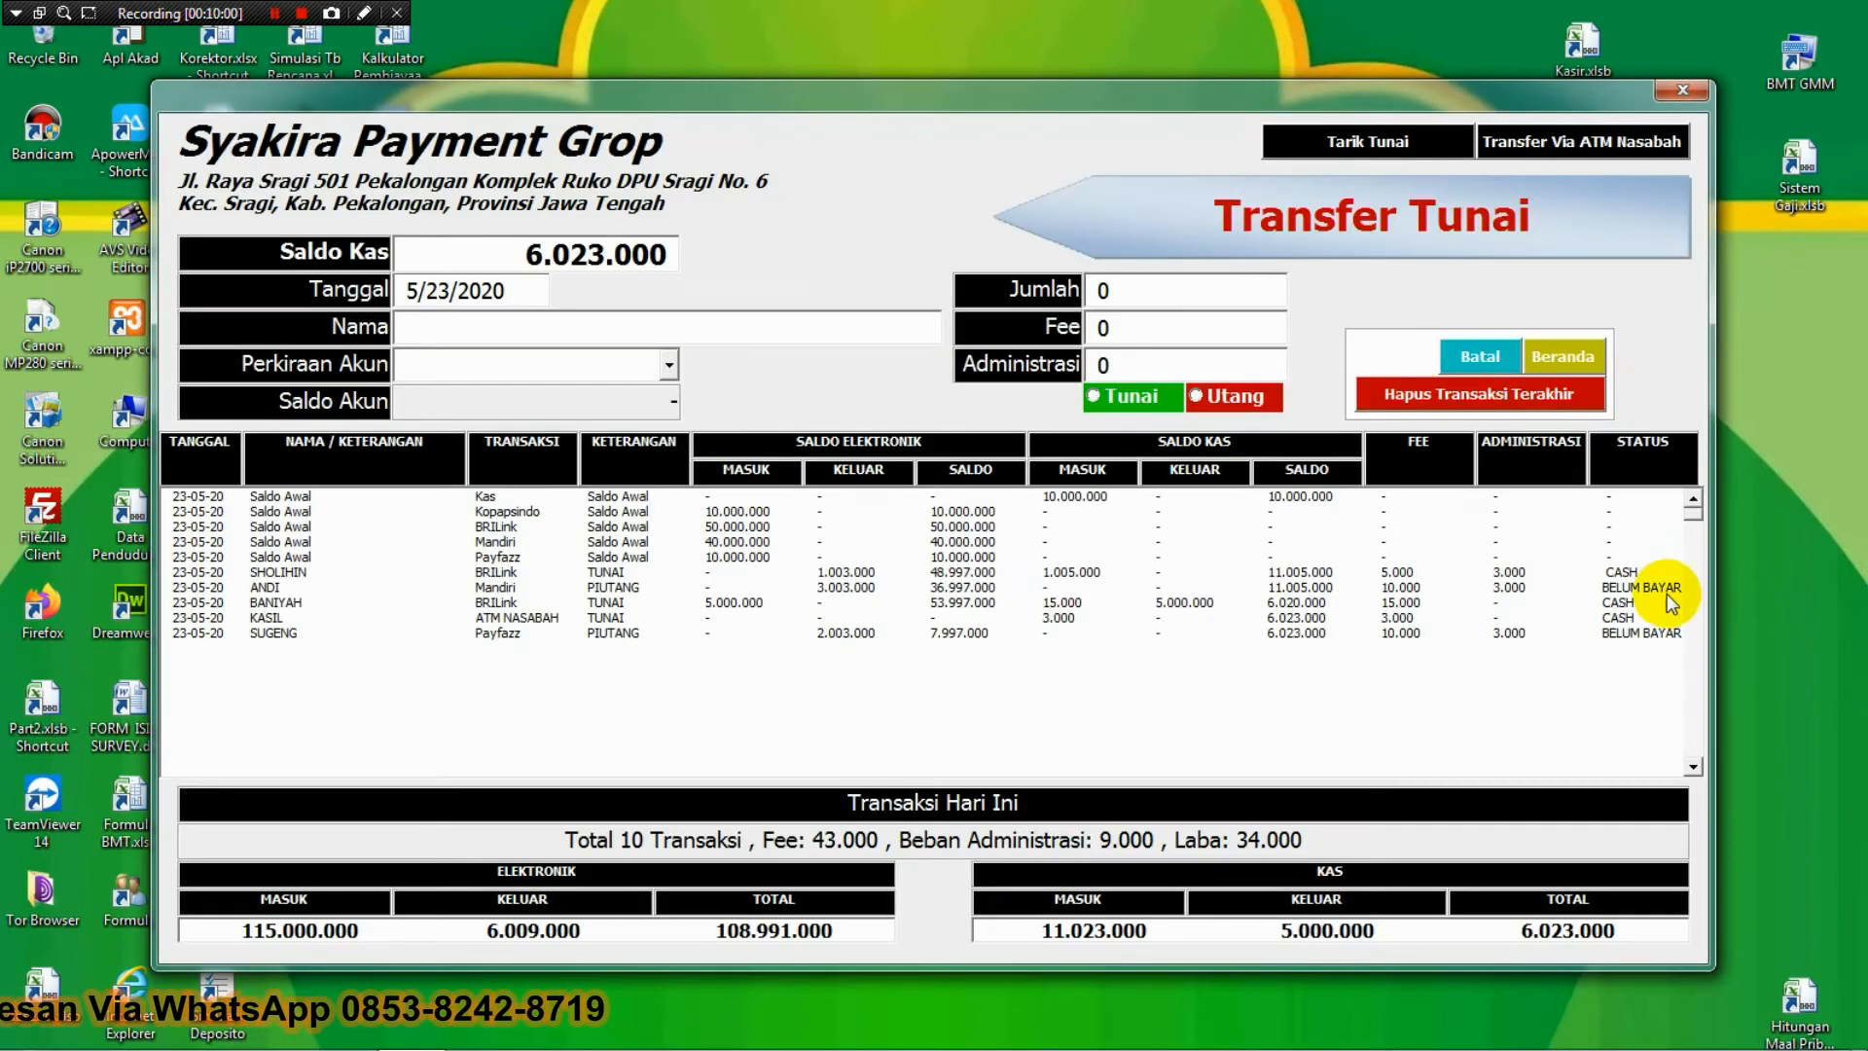
# Compare the earlier and newly added unpaid rows, then return to Beranda.
pyautogui.click(1664, 589)
pyautogui.click(1656, 632)
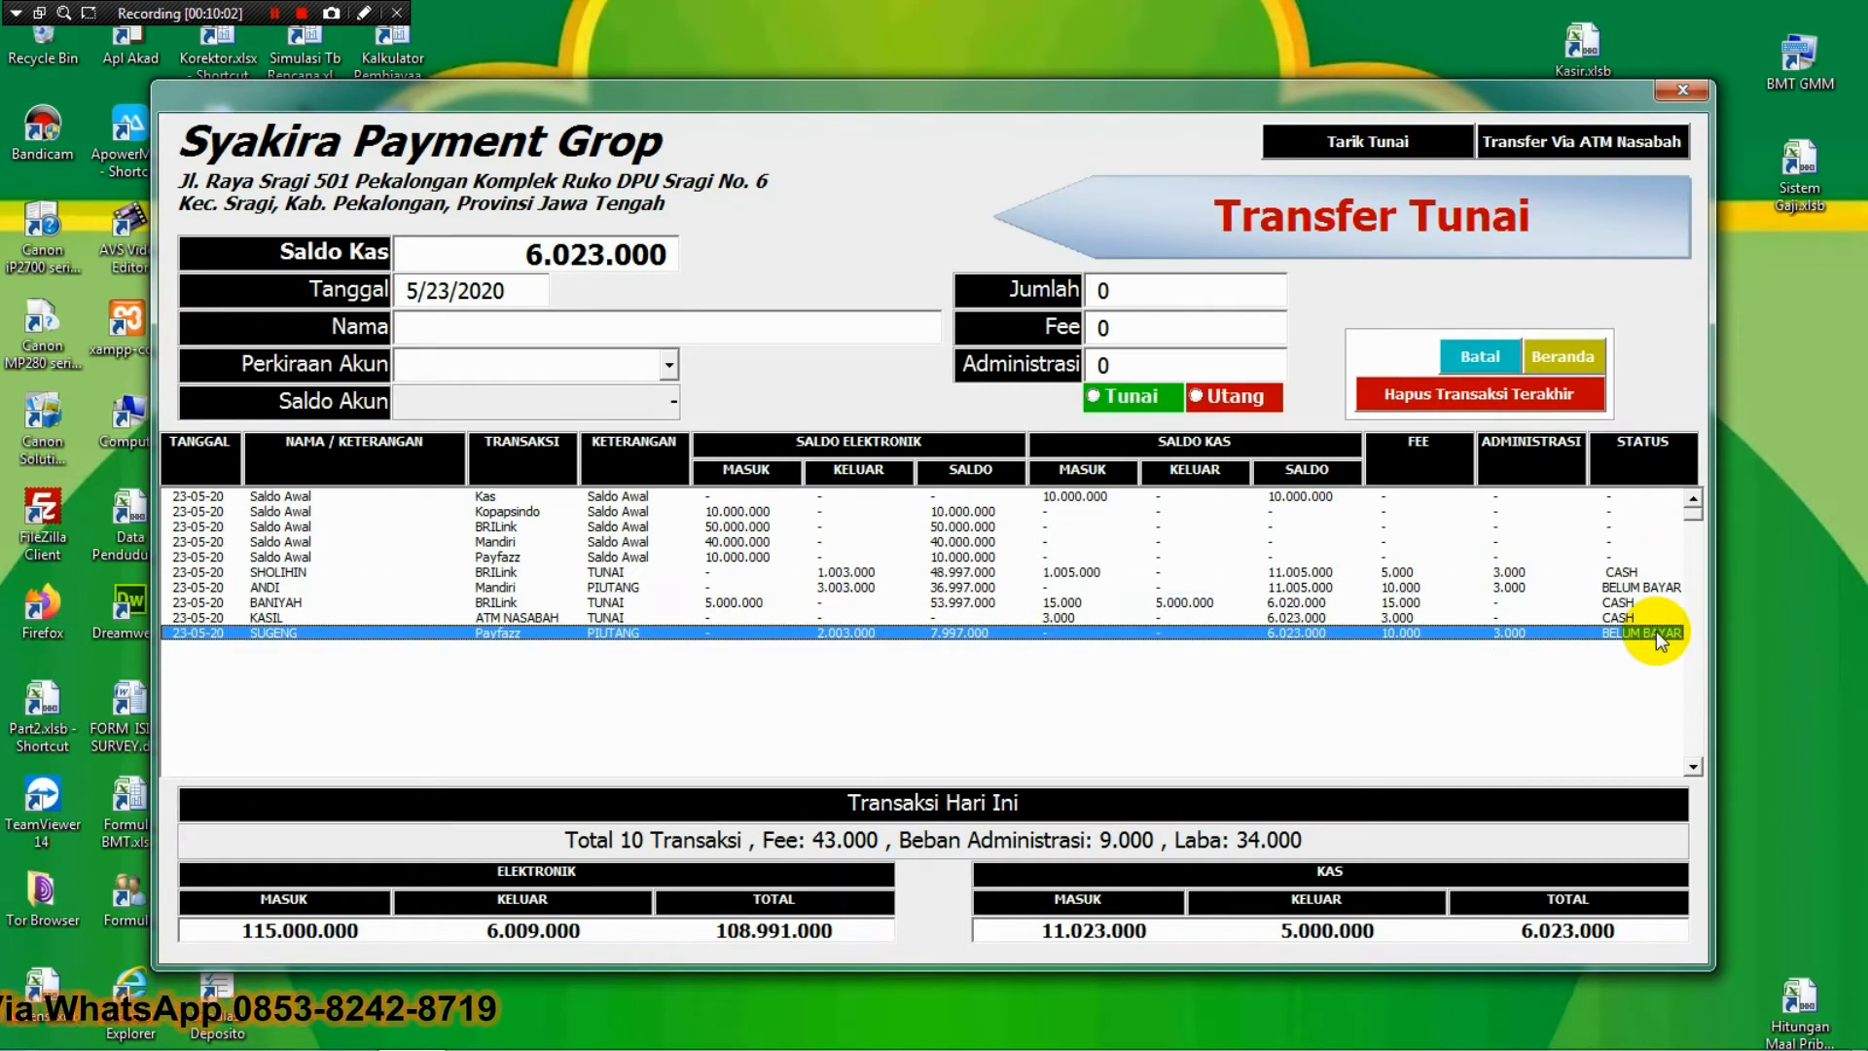
pyautogui.click(1635, 588)
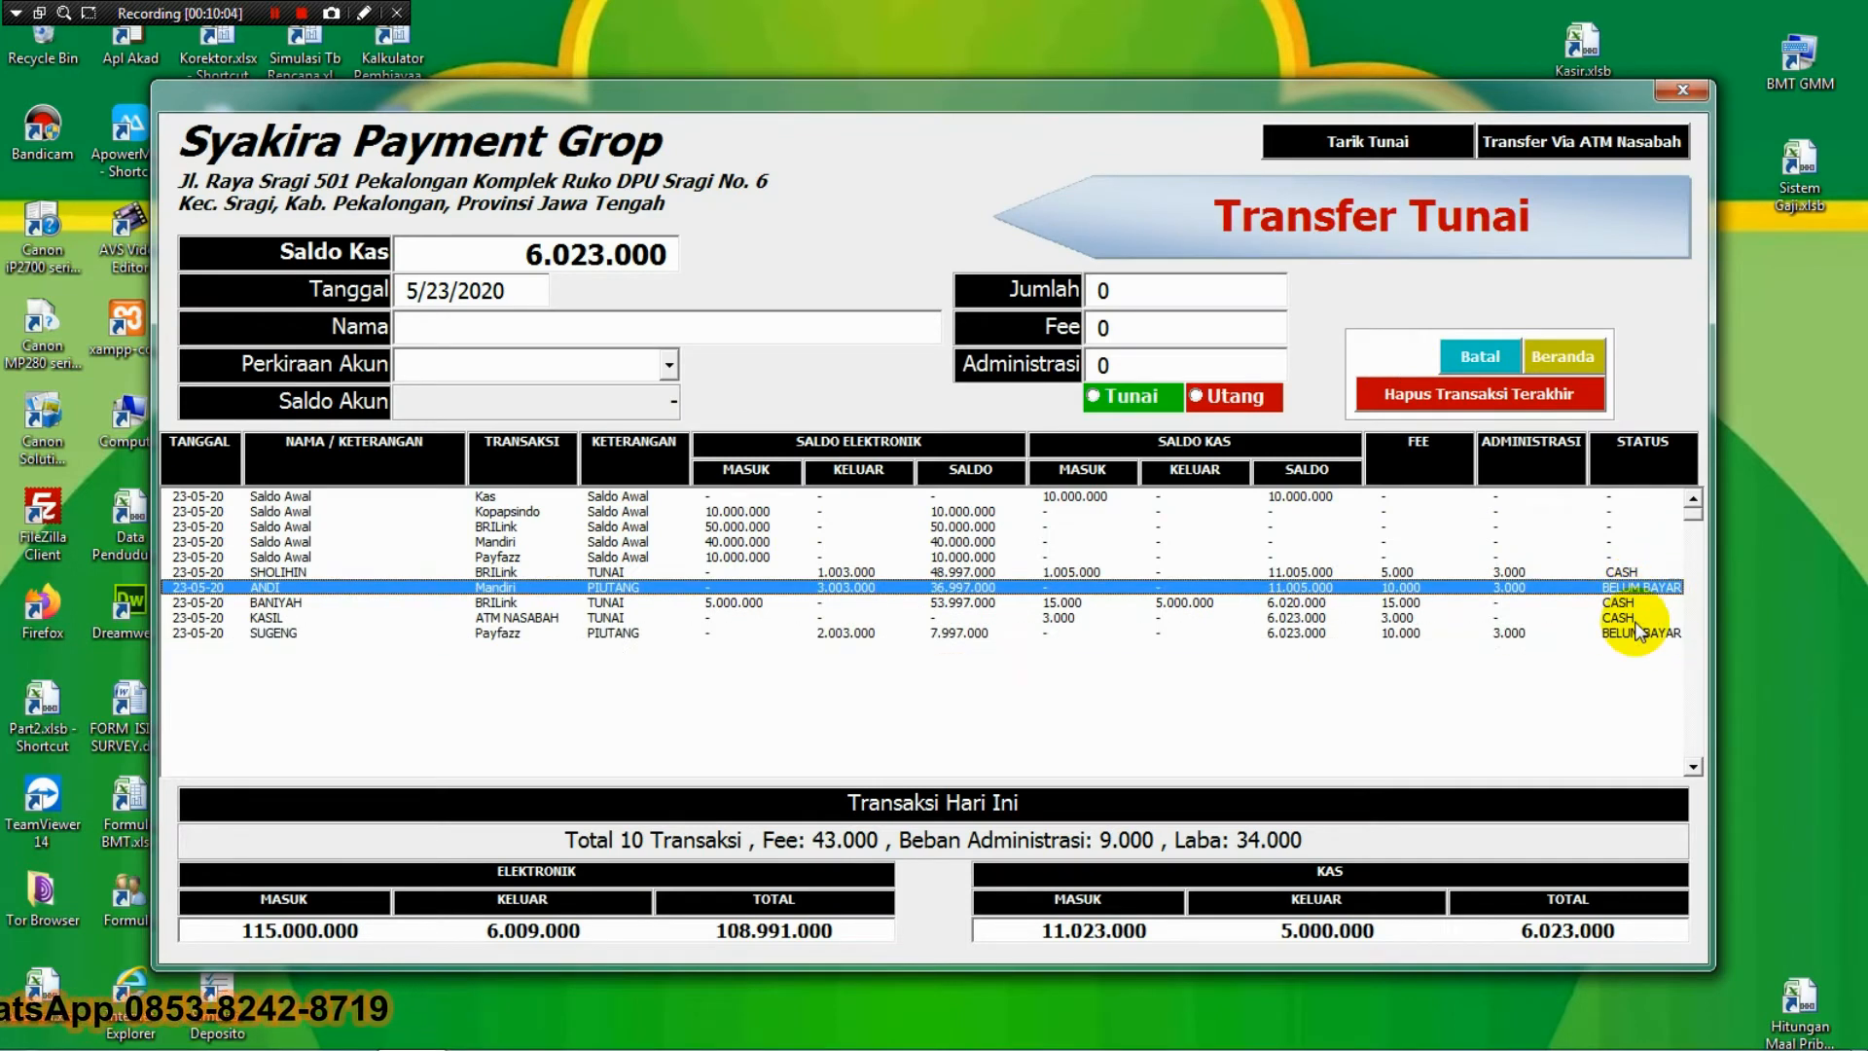
pyautogui.click(1638, 633)
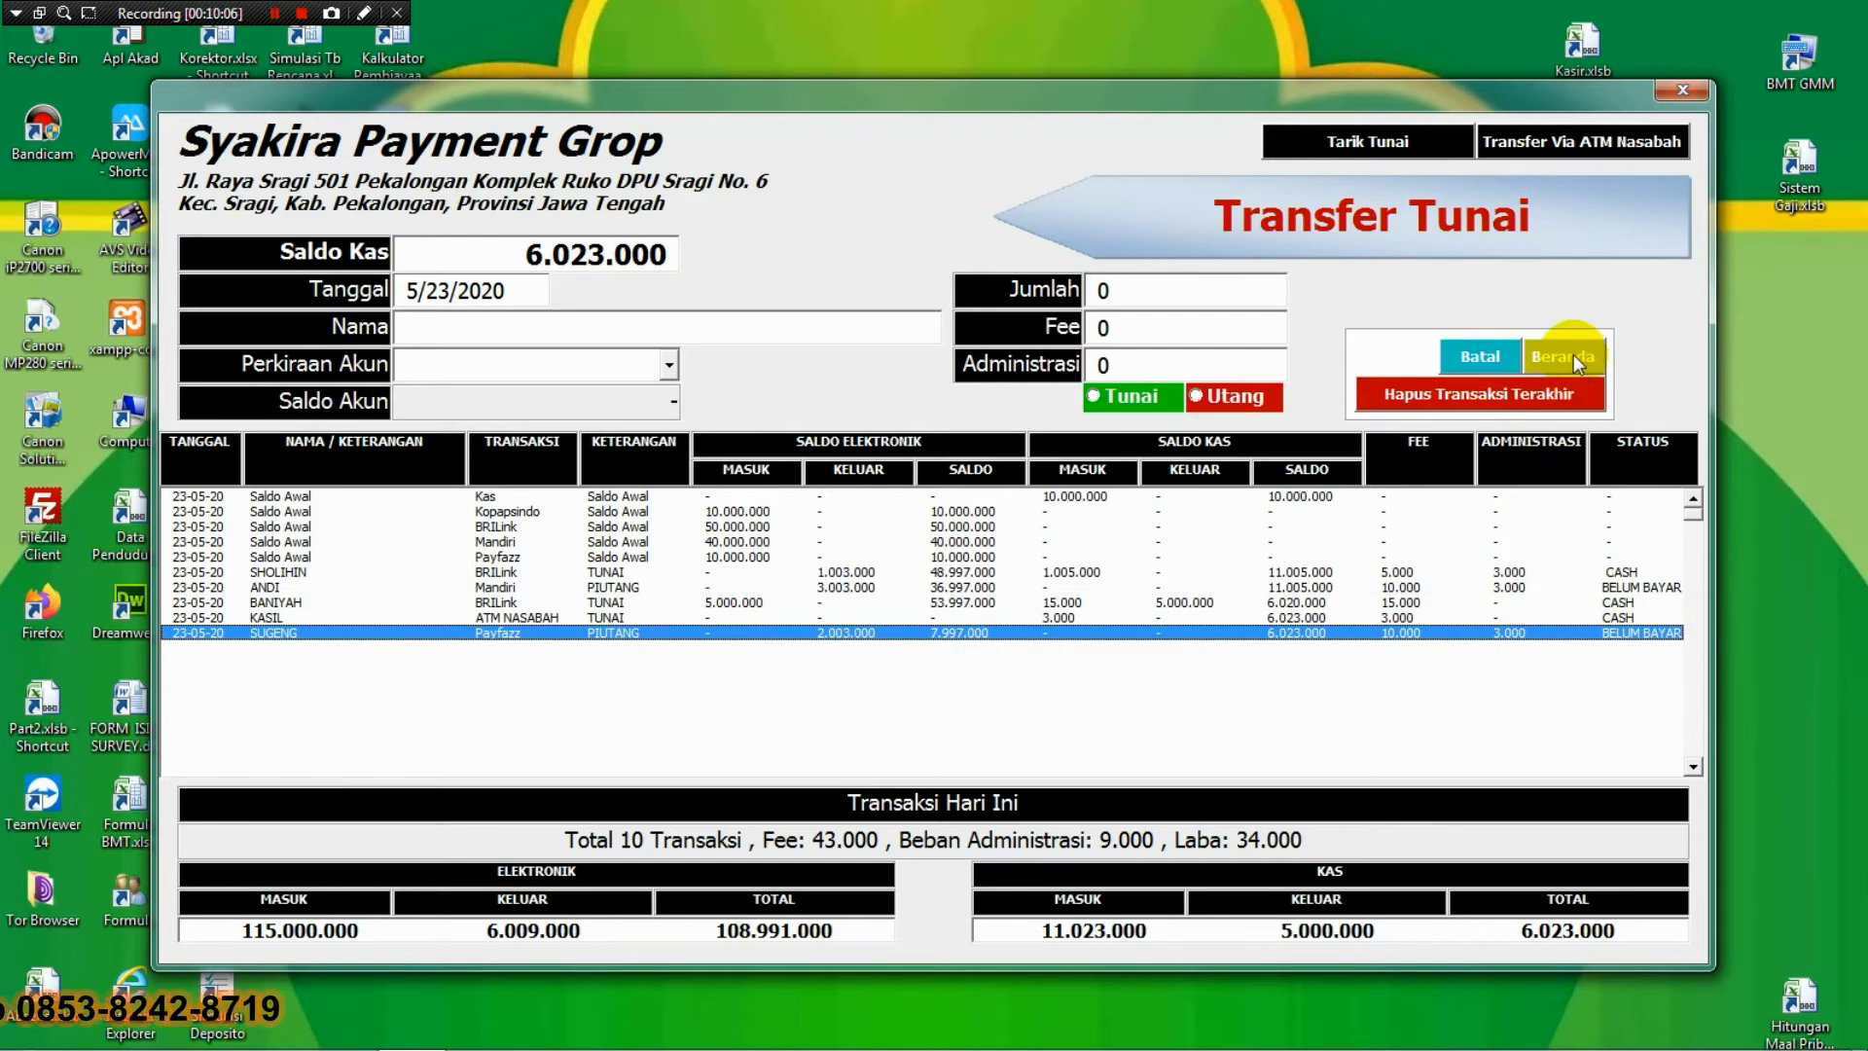
pyautogui.click(1567, 356)
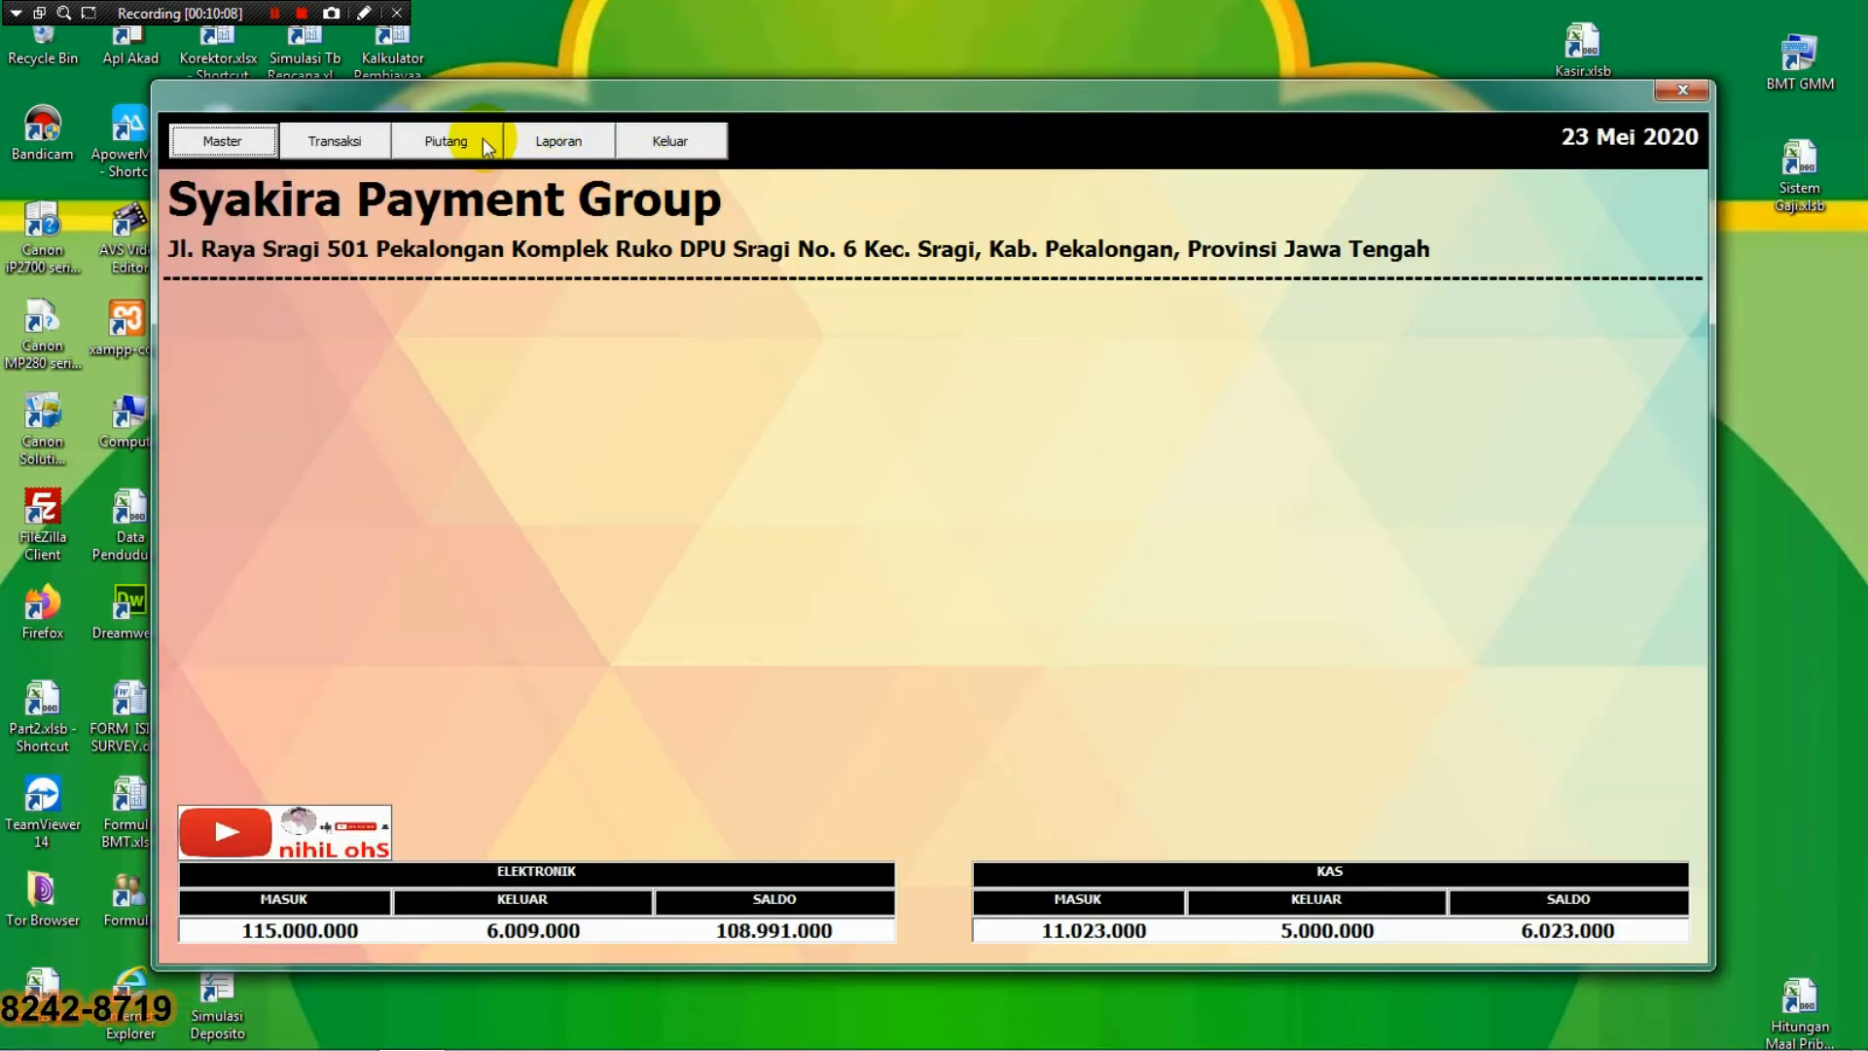
# Open Piutang > Bayar and select the first debtor's record.
pyautogui.click(482, 140)
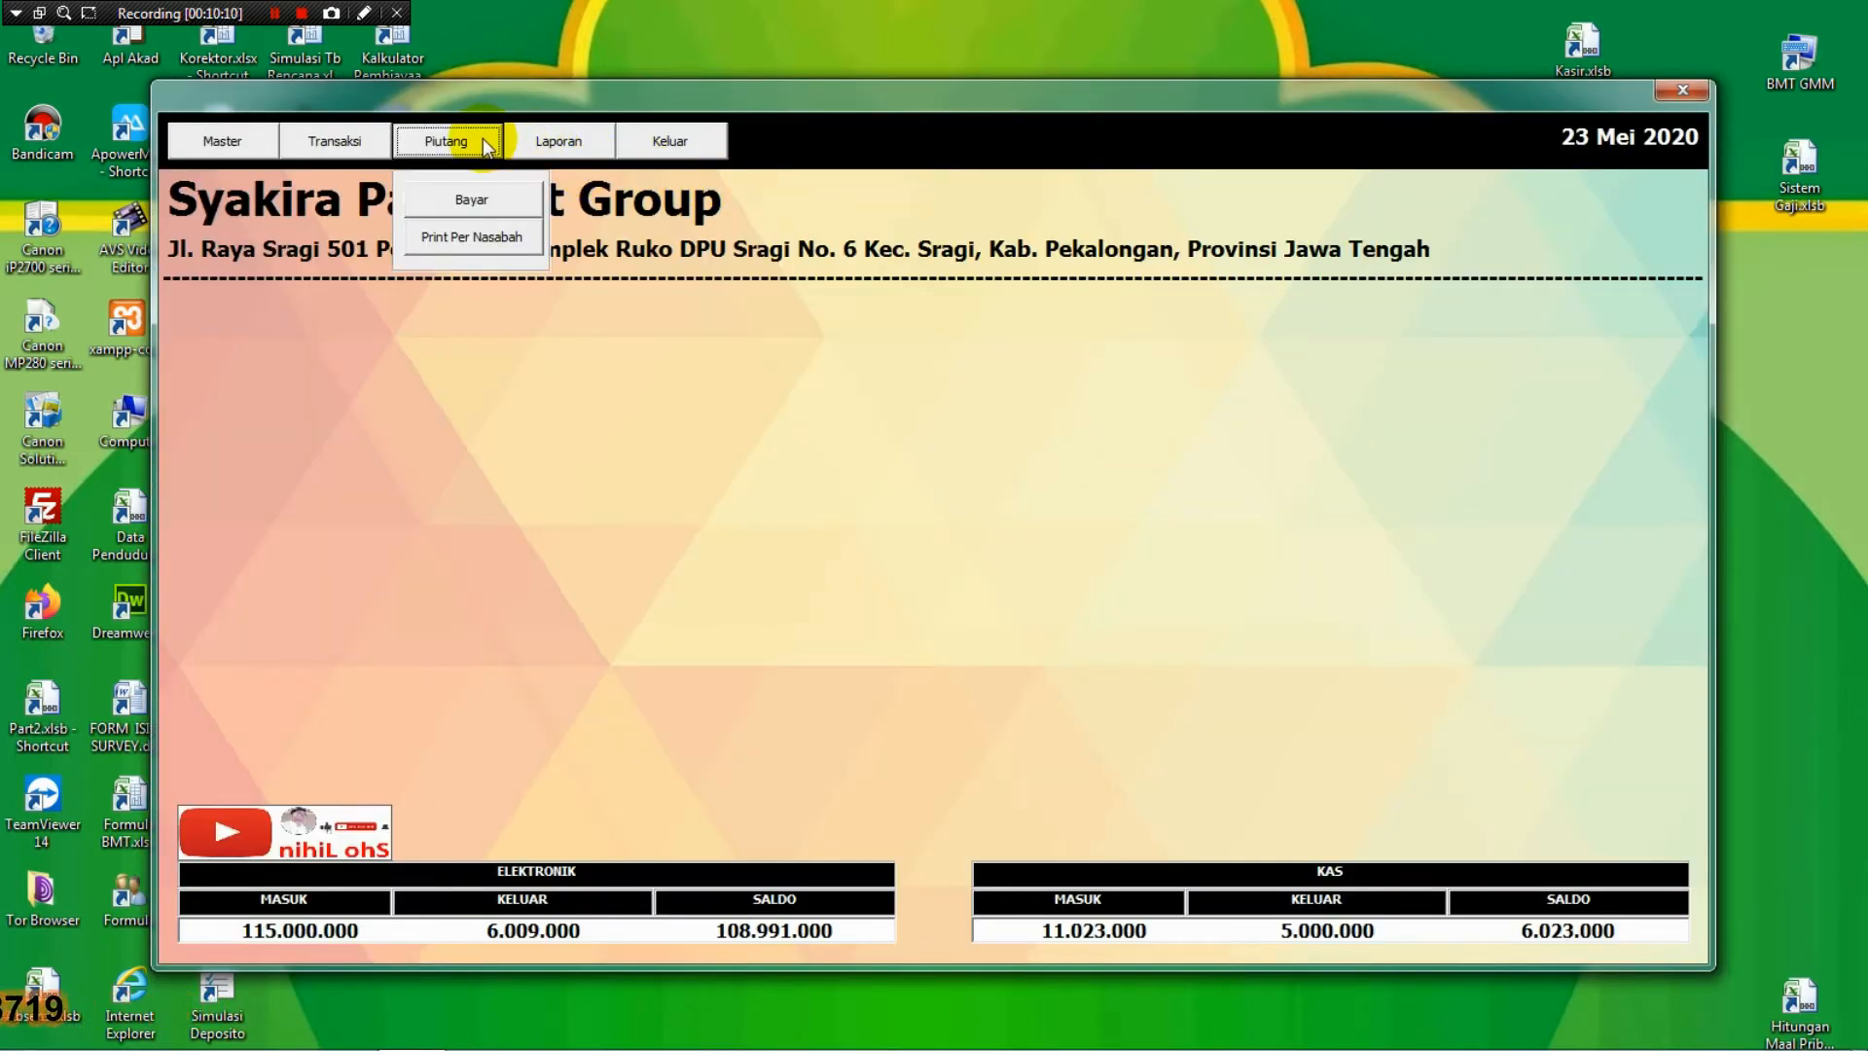
pyautogui.click(453, 199)
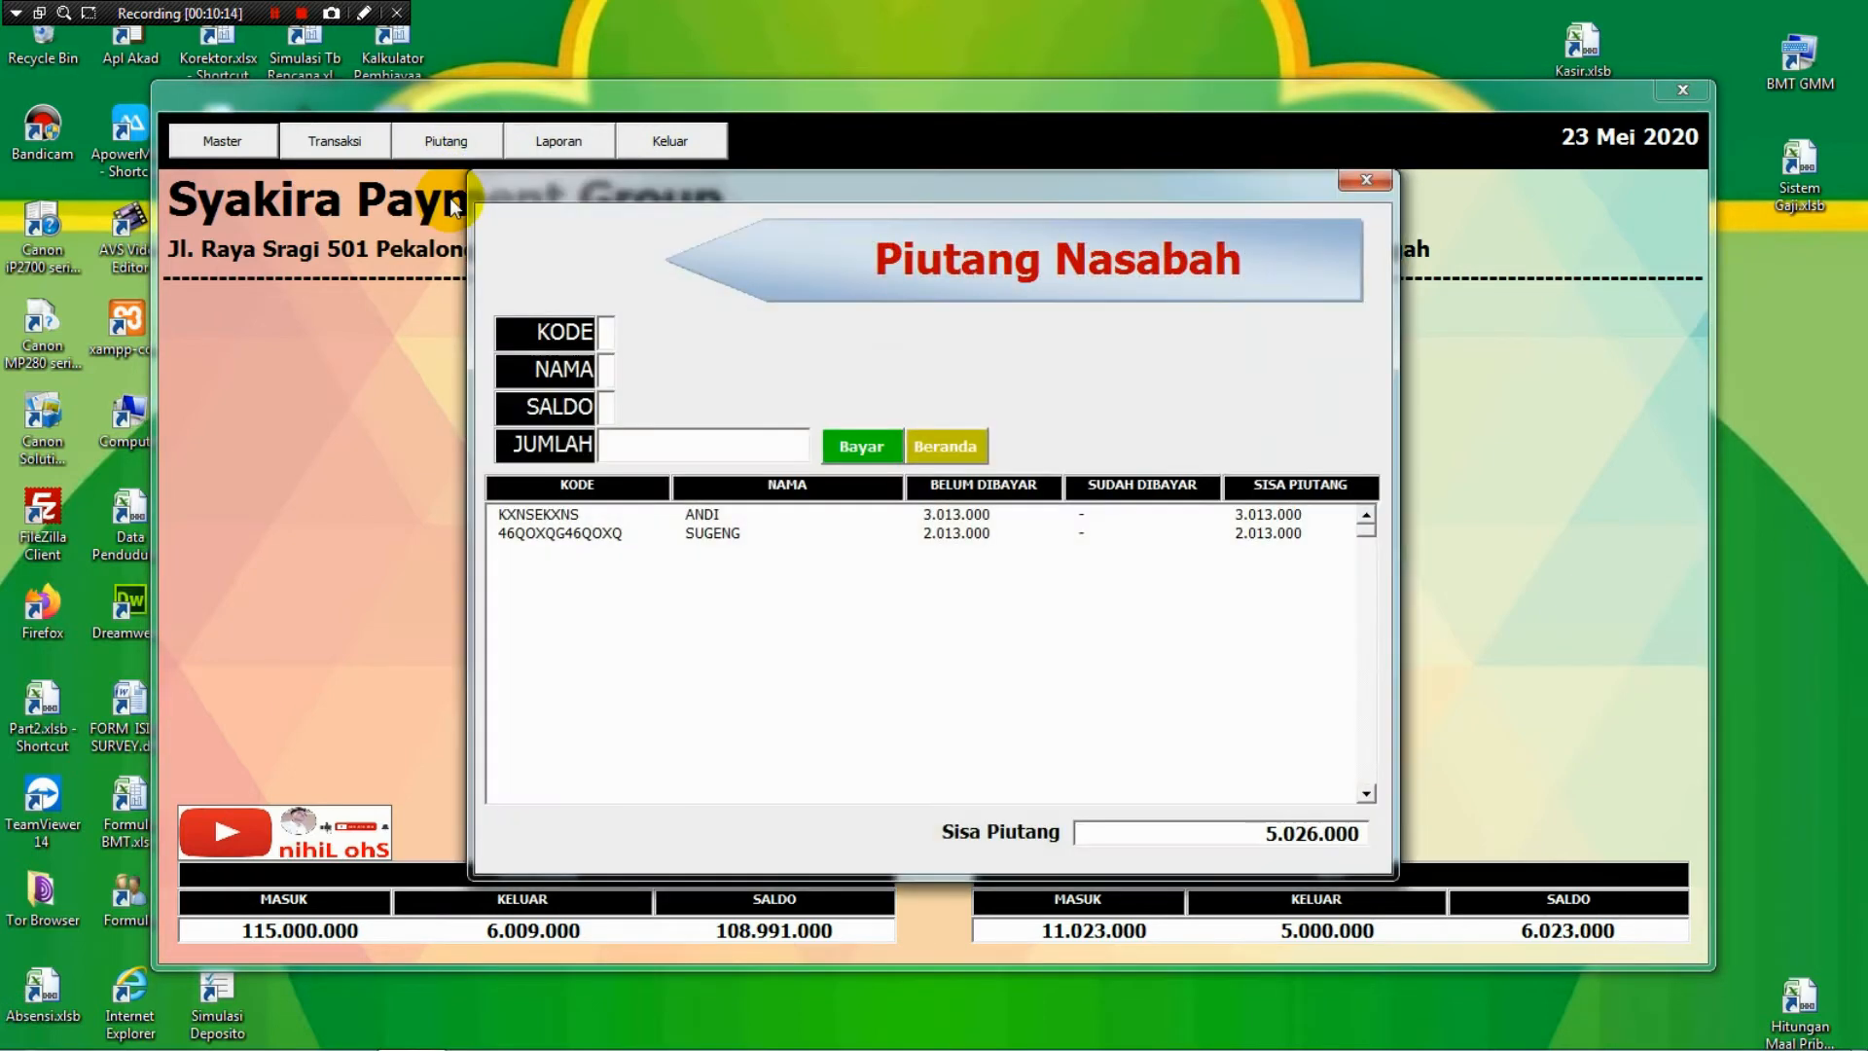
pyautogui.click(940, 447)
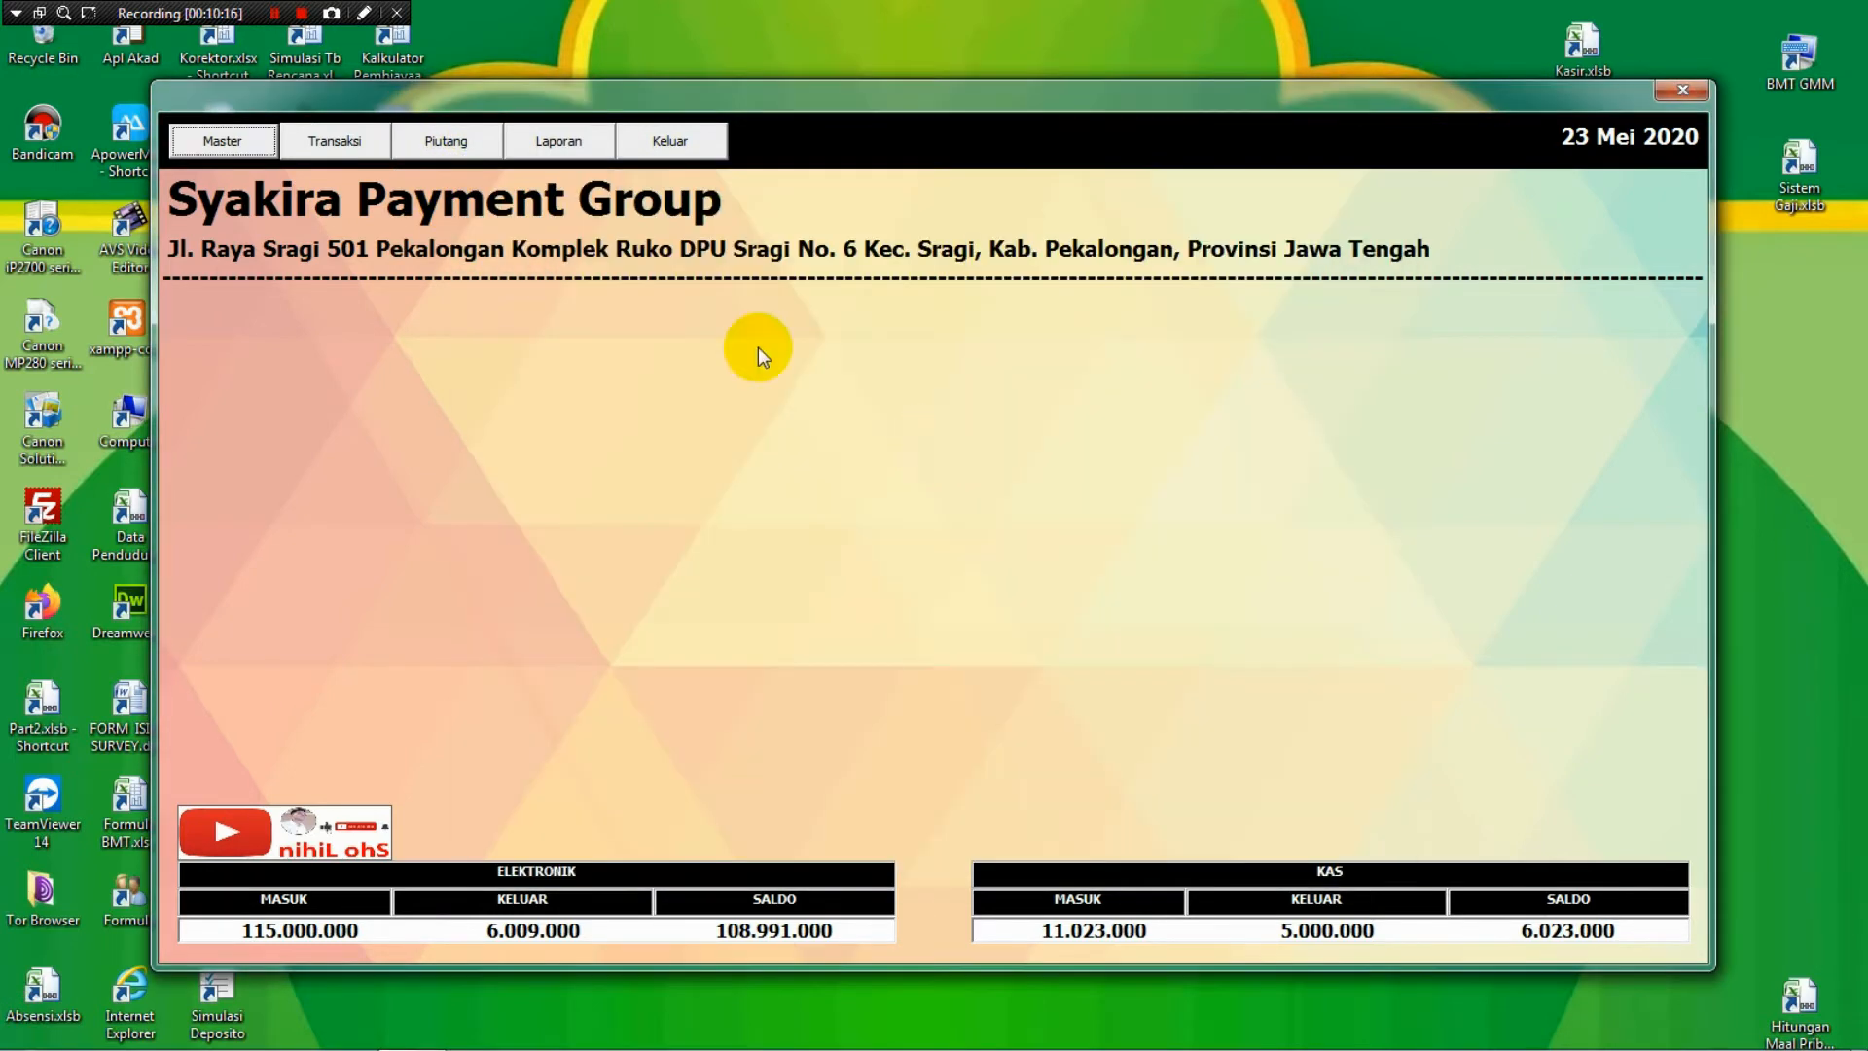
pyautogui.click(483, 150)
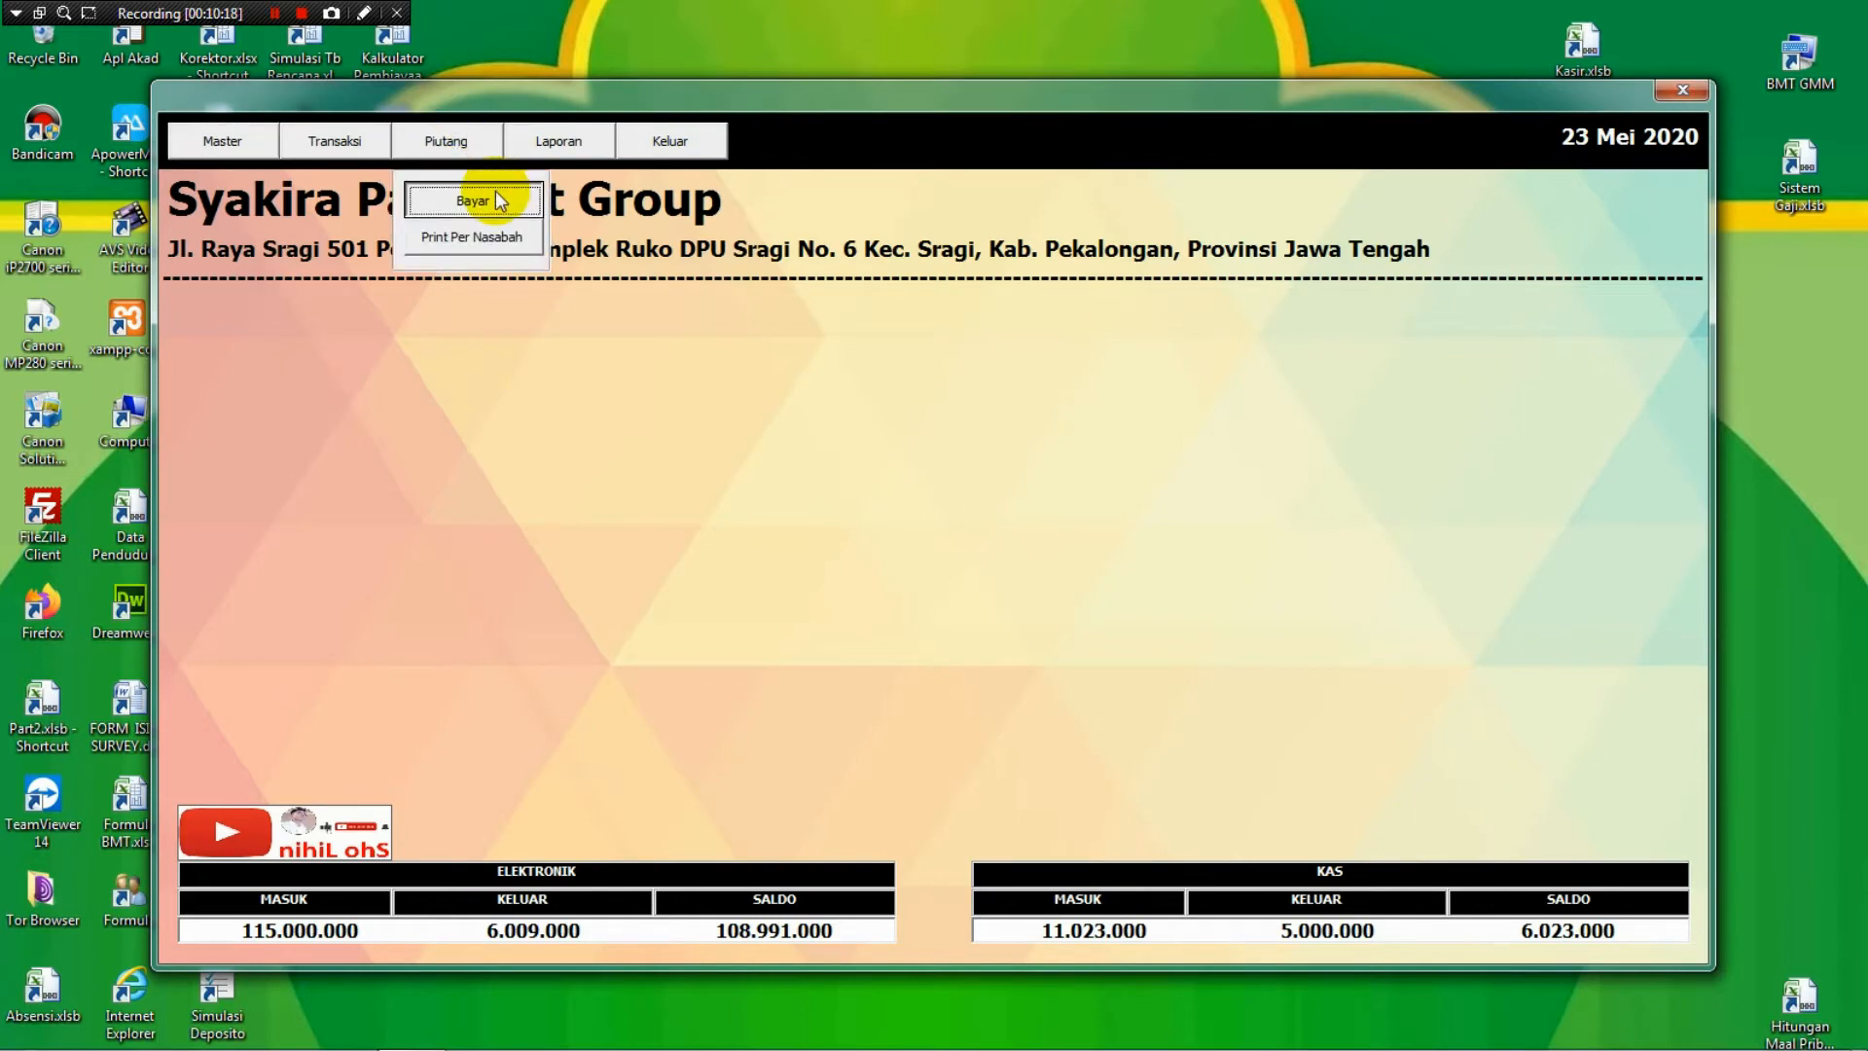
pyautogui.click(495, 190)
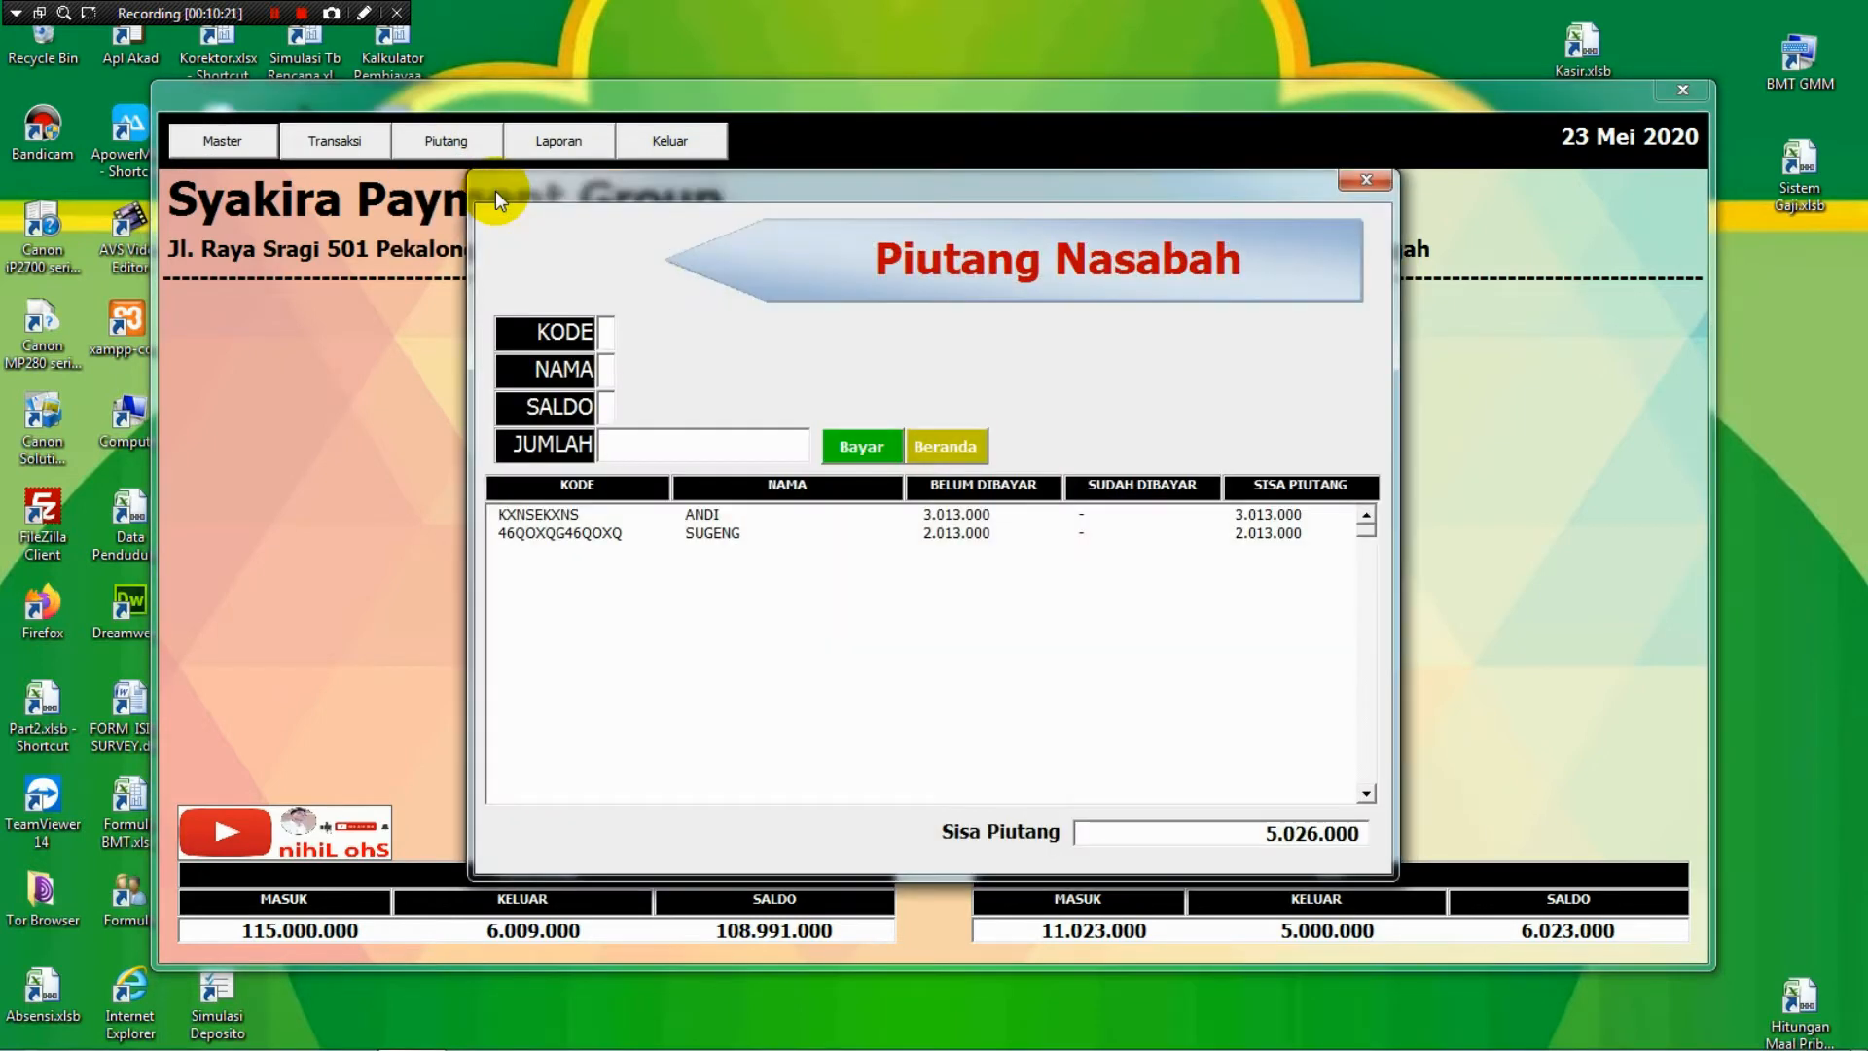
pyautogui.click(872, 512)
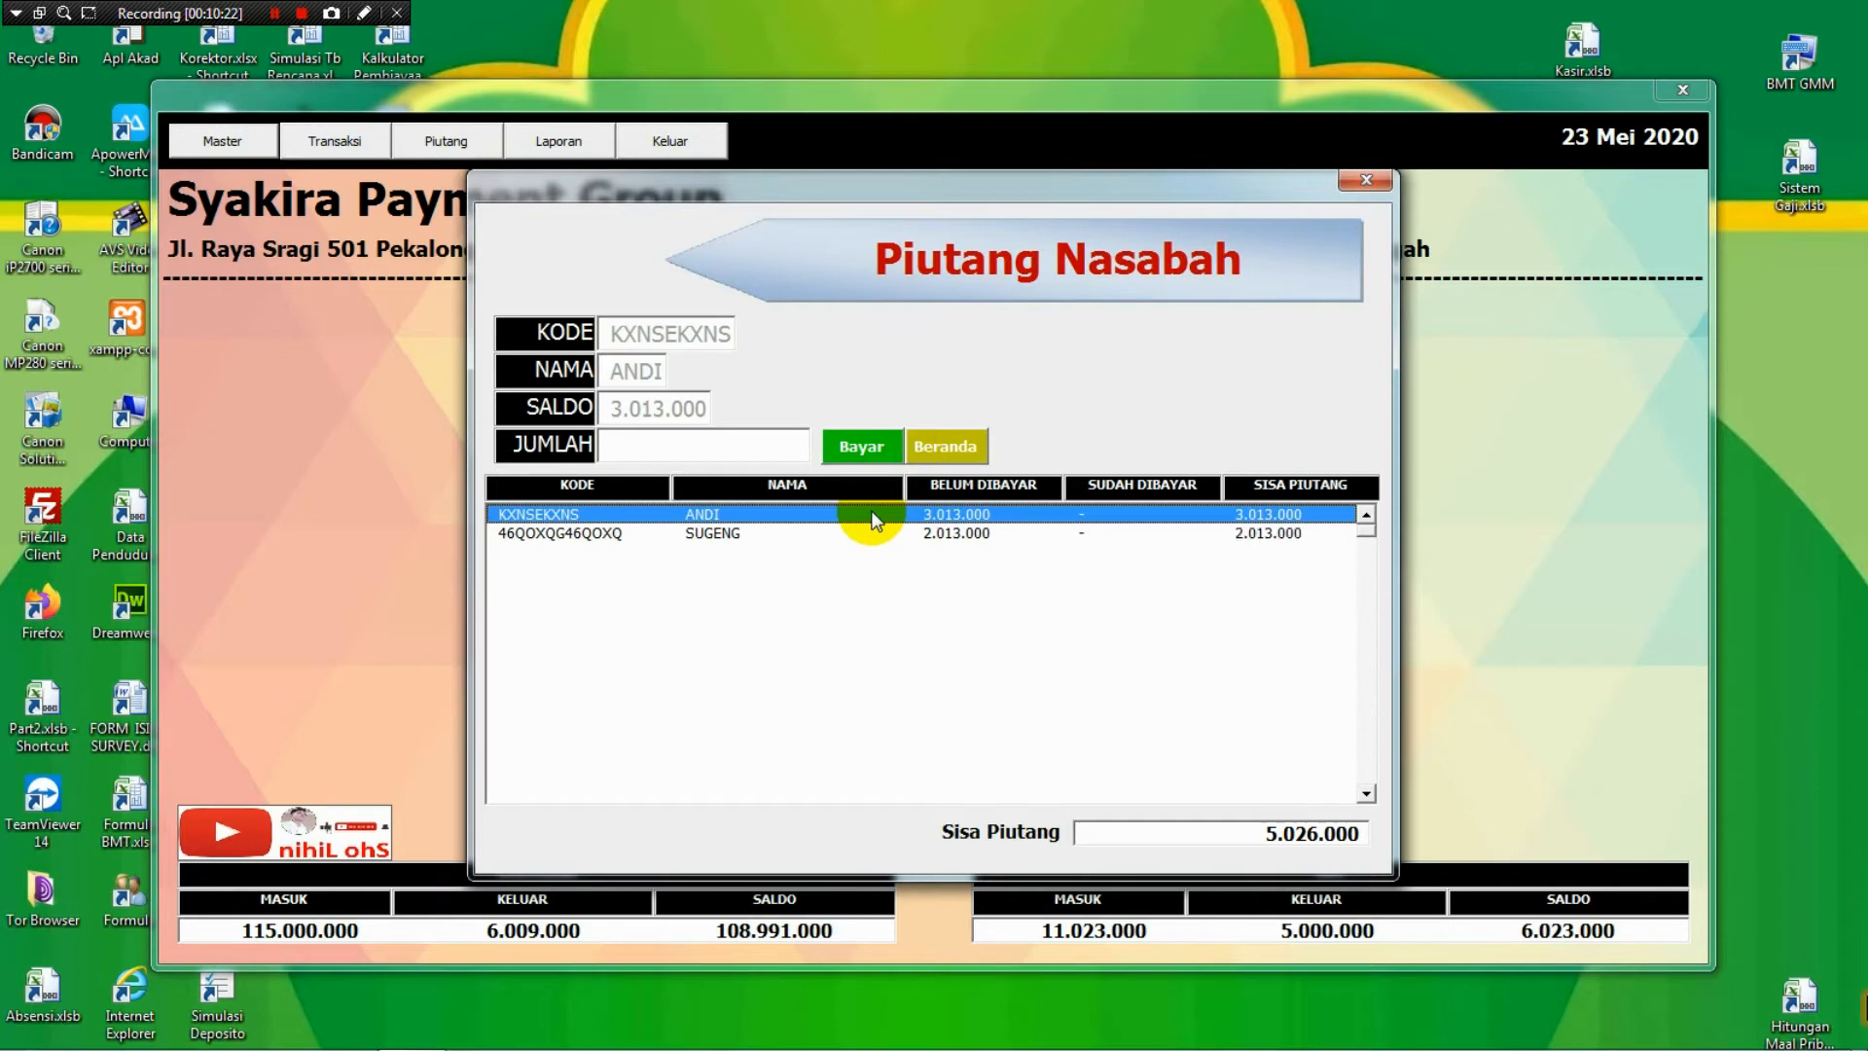
pyautogui.click(880, 531)
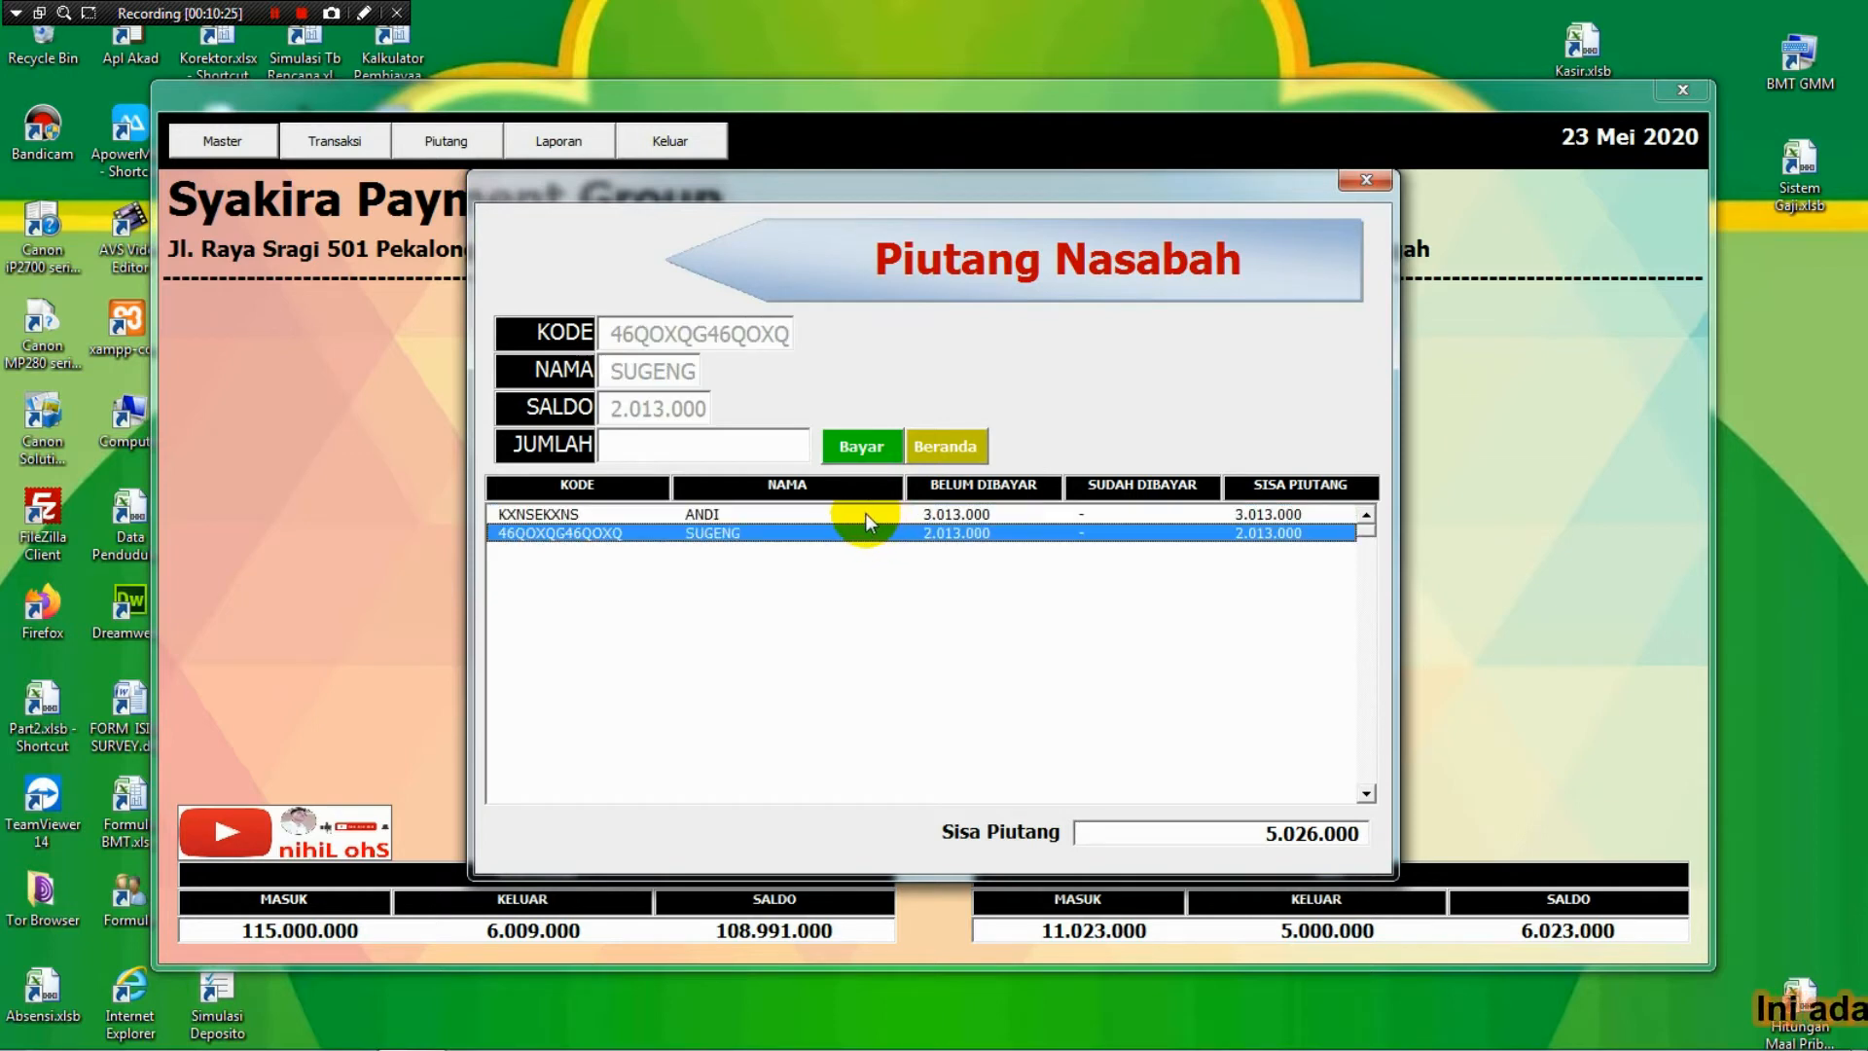
pyautogui.click(866, 513)
pyautogui.click(863, 530)
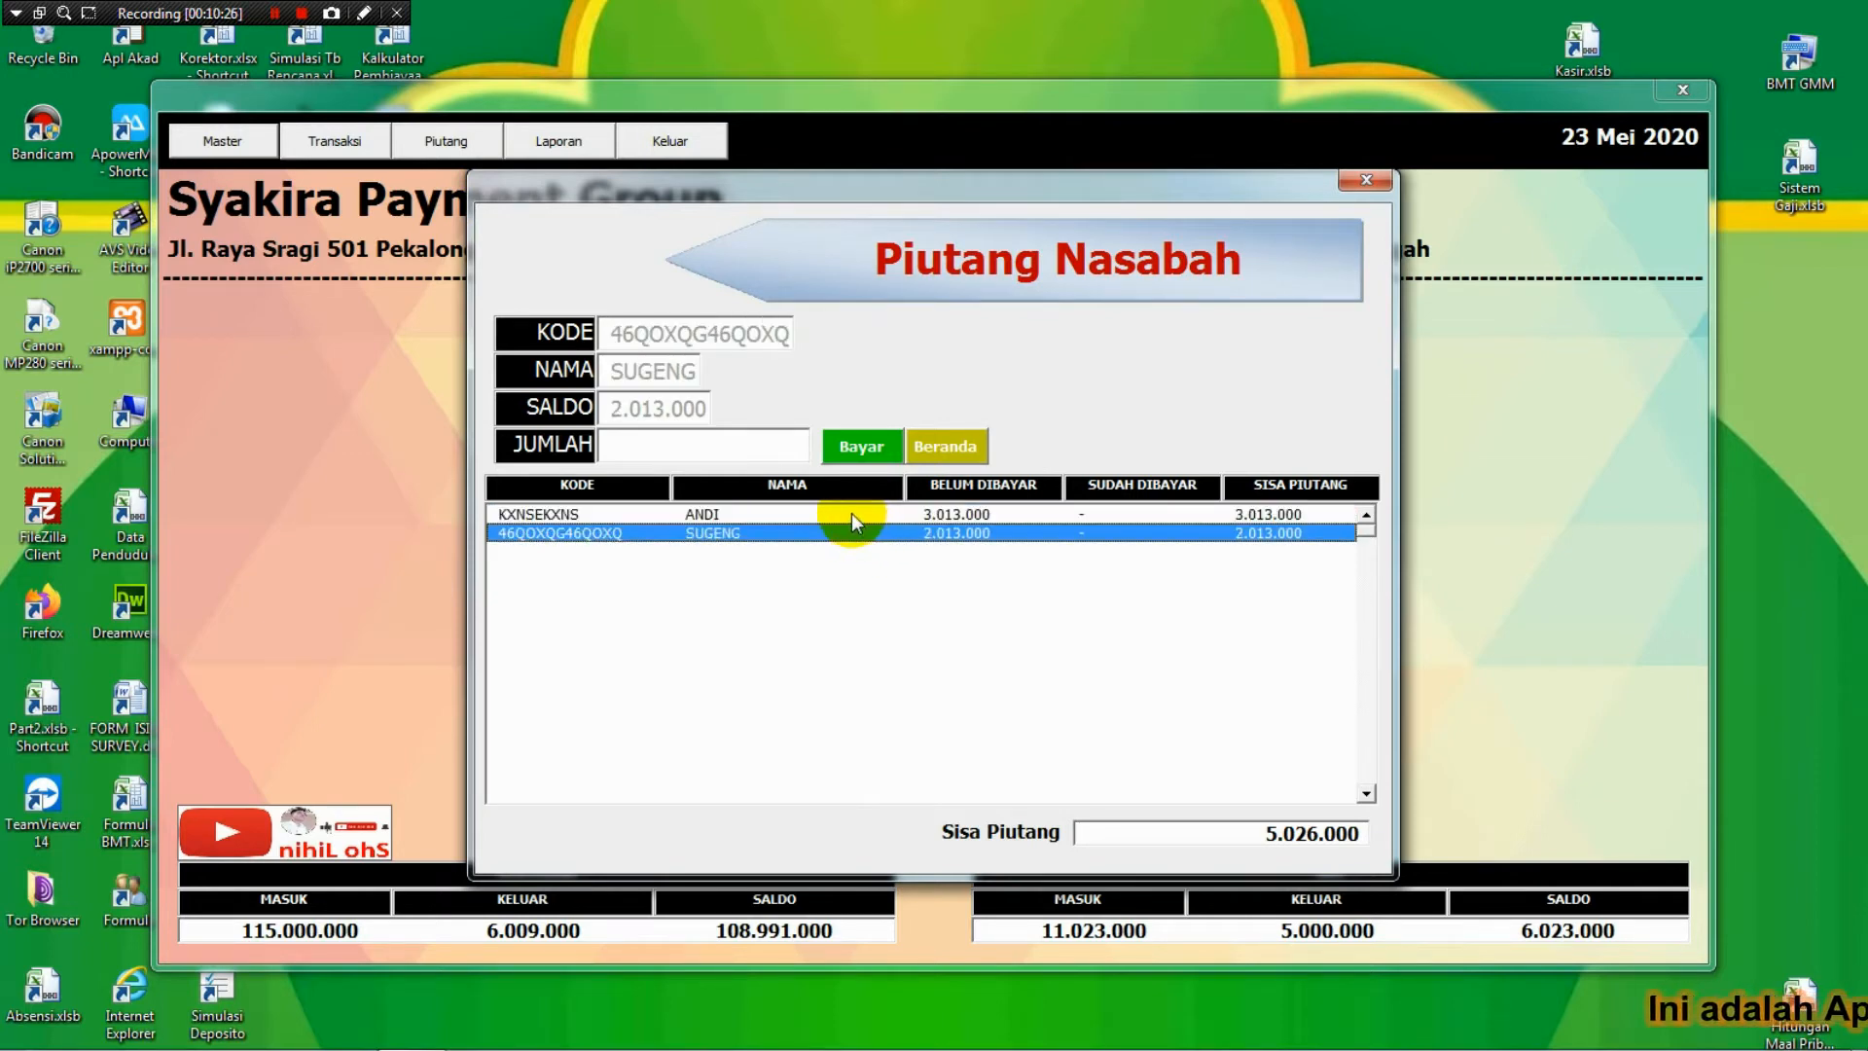
pyautogui.click(851, 512)
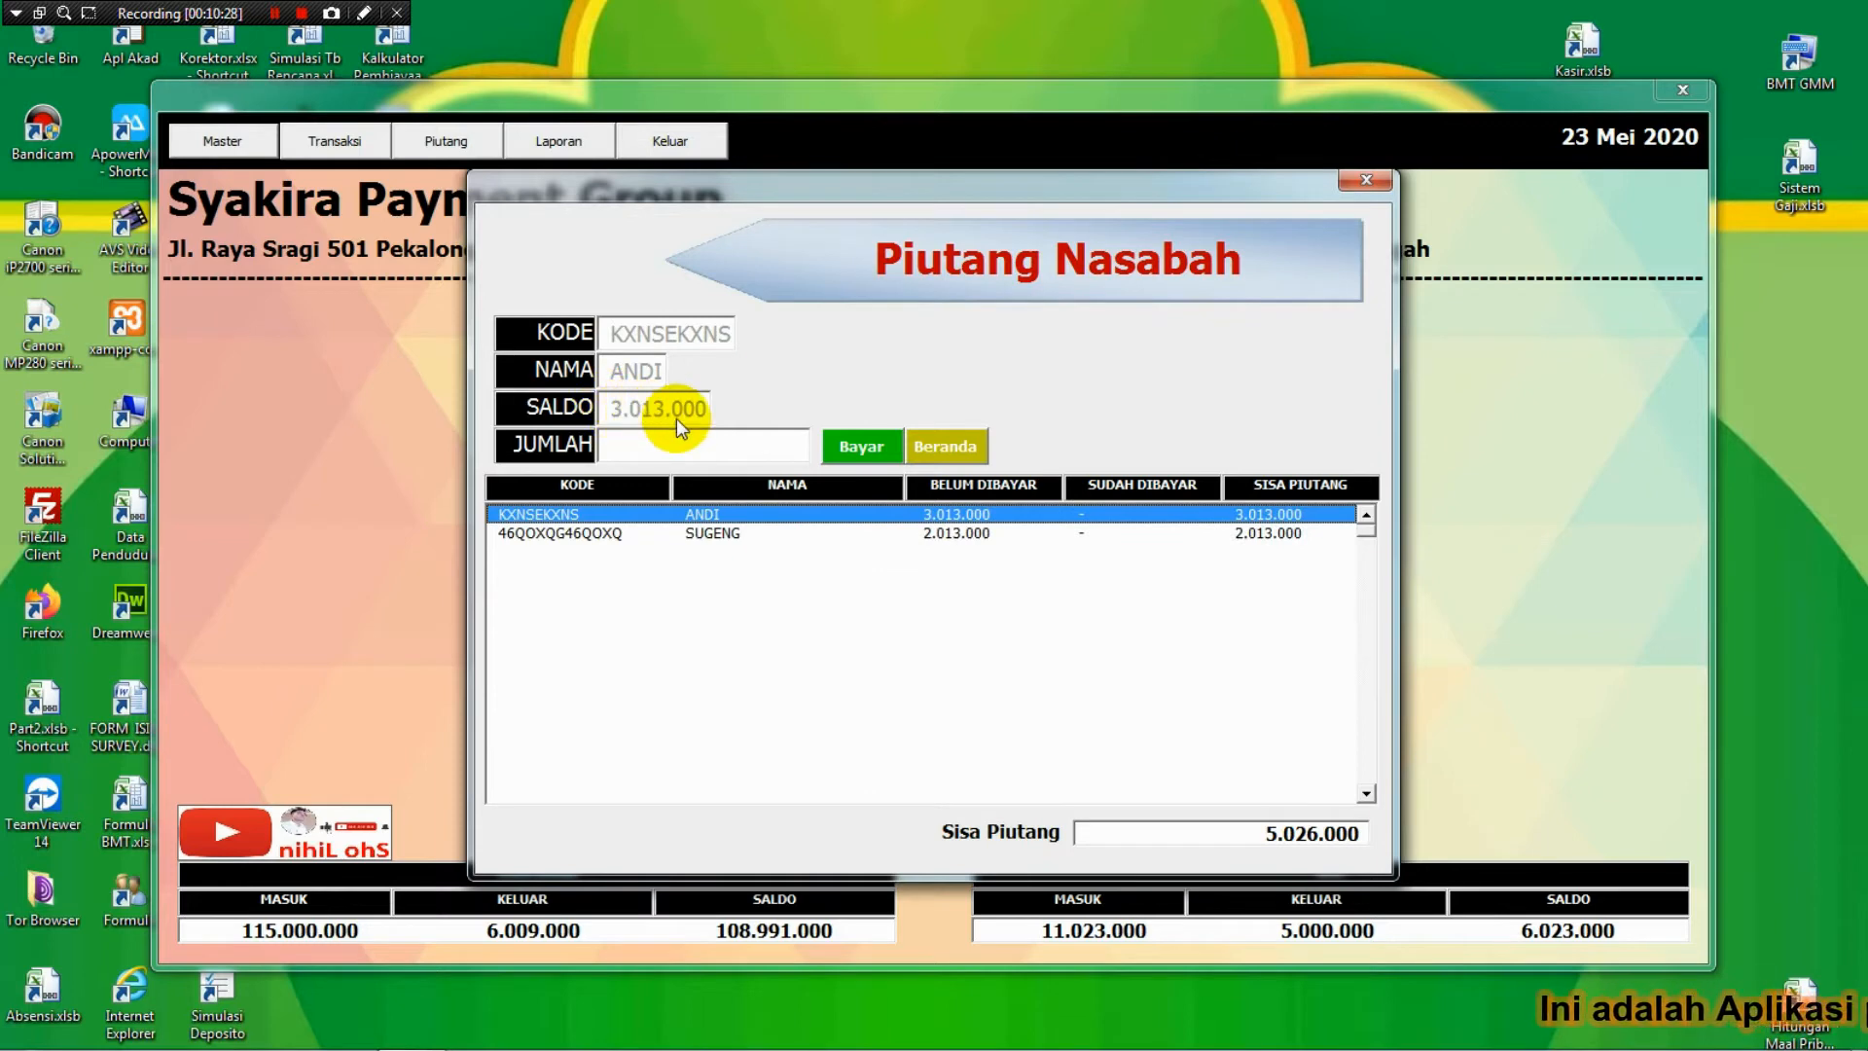
# Pay 2.000.000 toward the first debtor's outstanding debt.
pyautogui.click(693, 439)
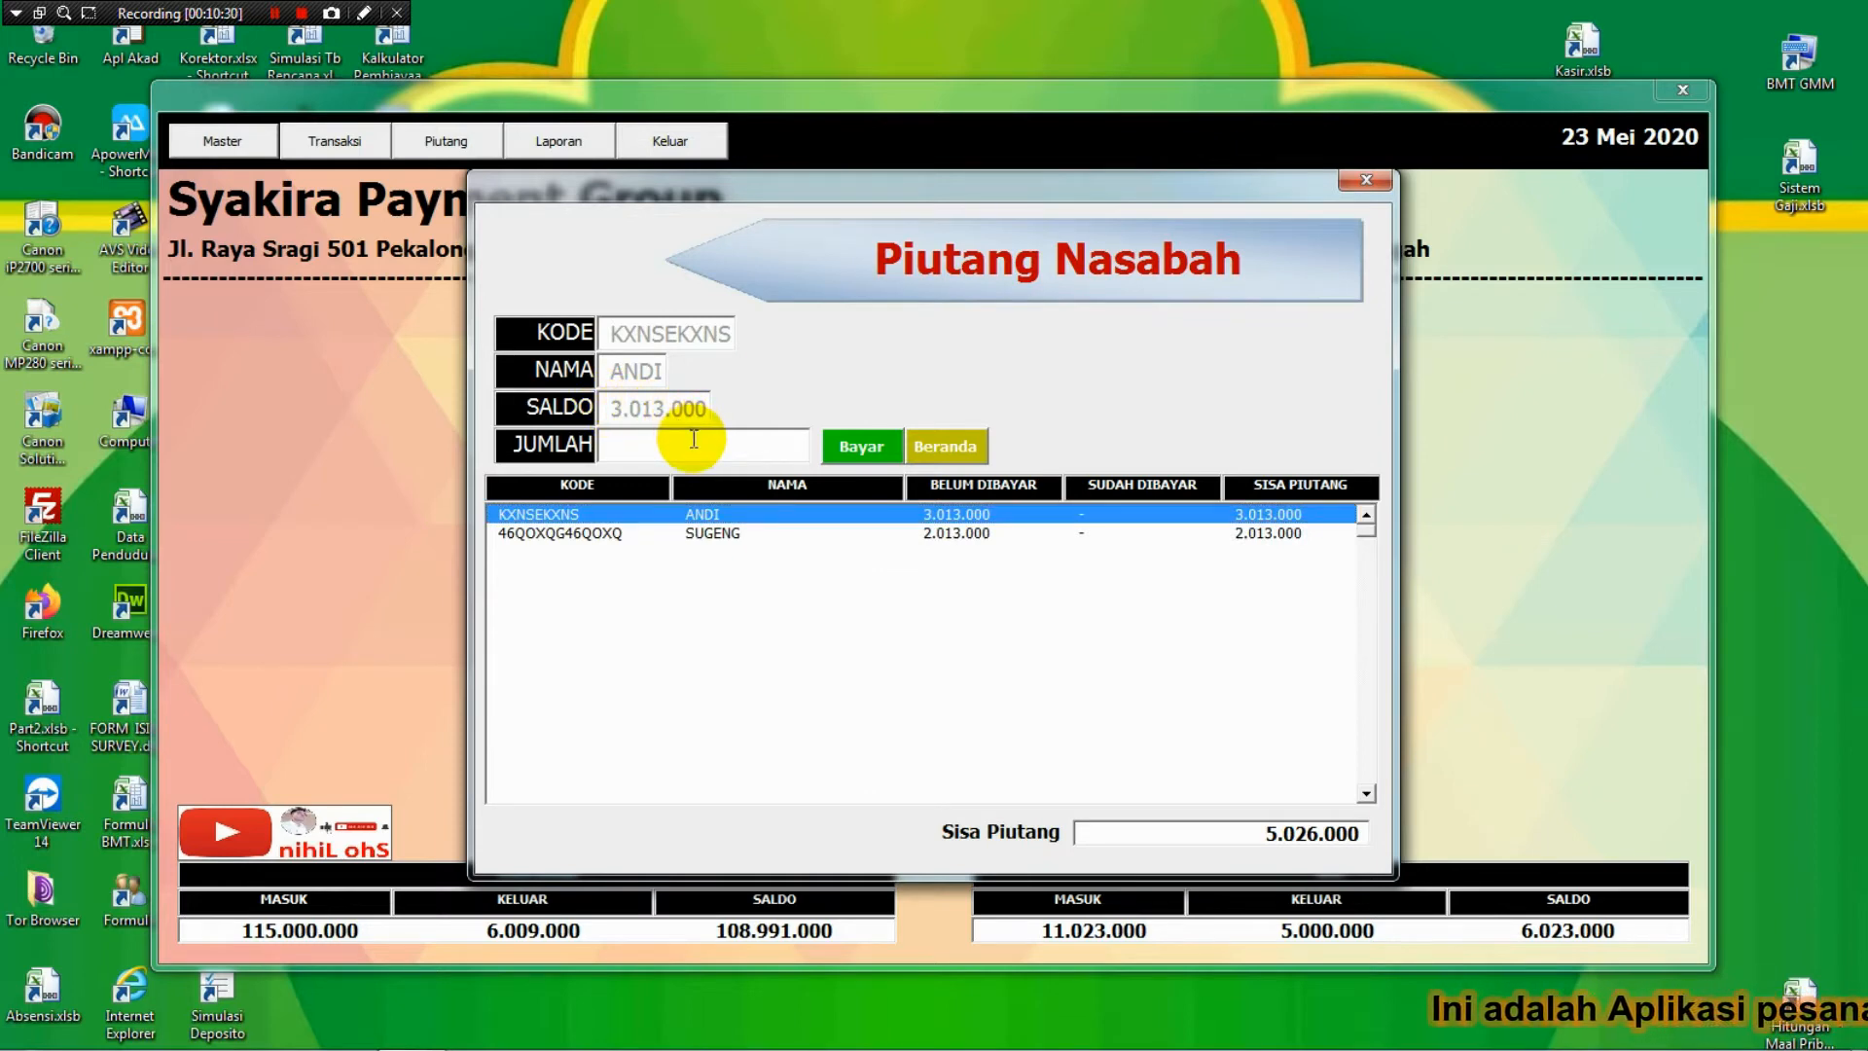
pyautogui.click(694, 439)
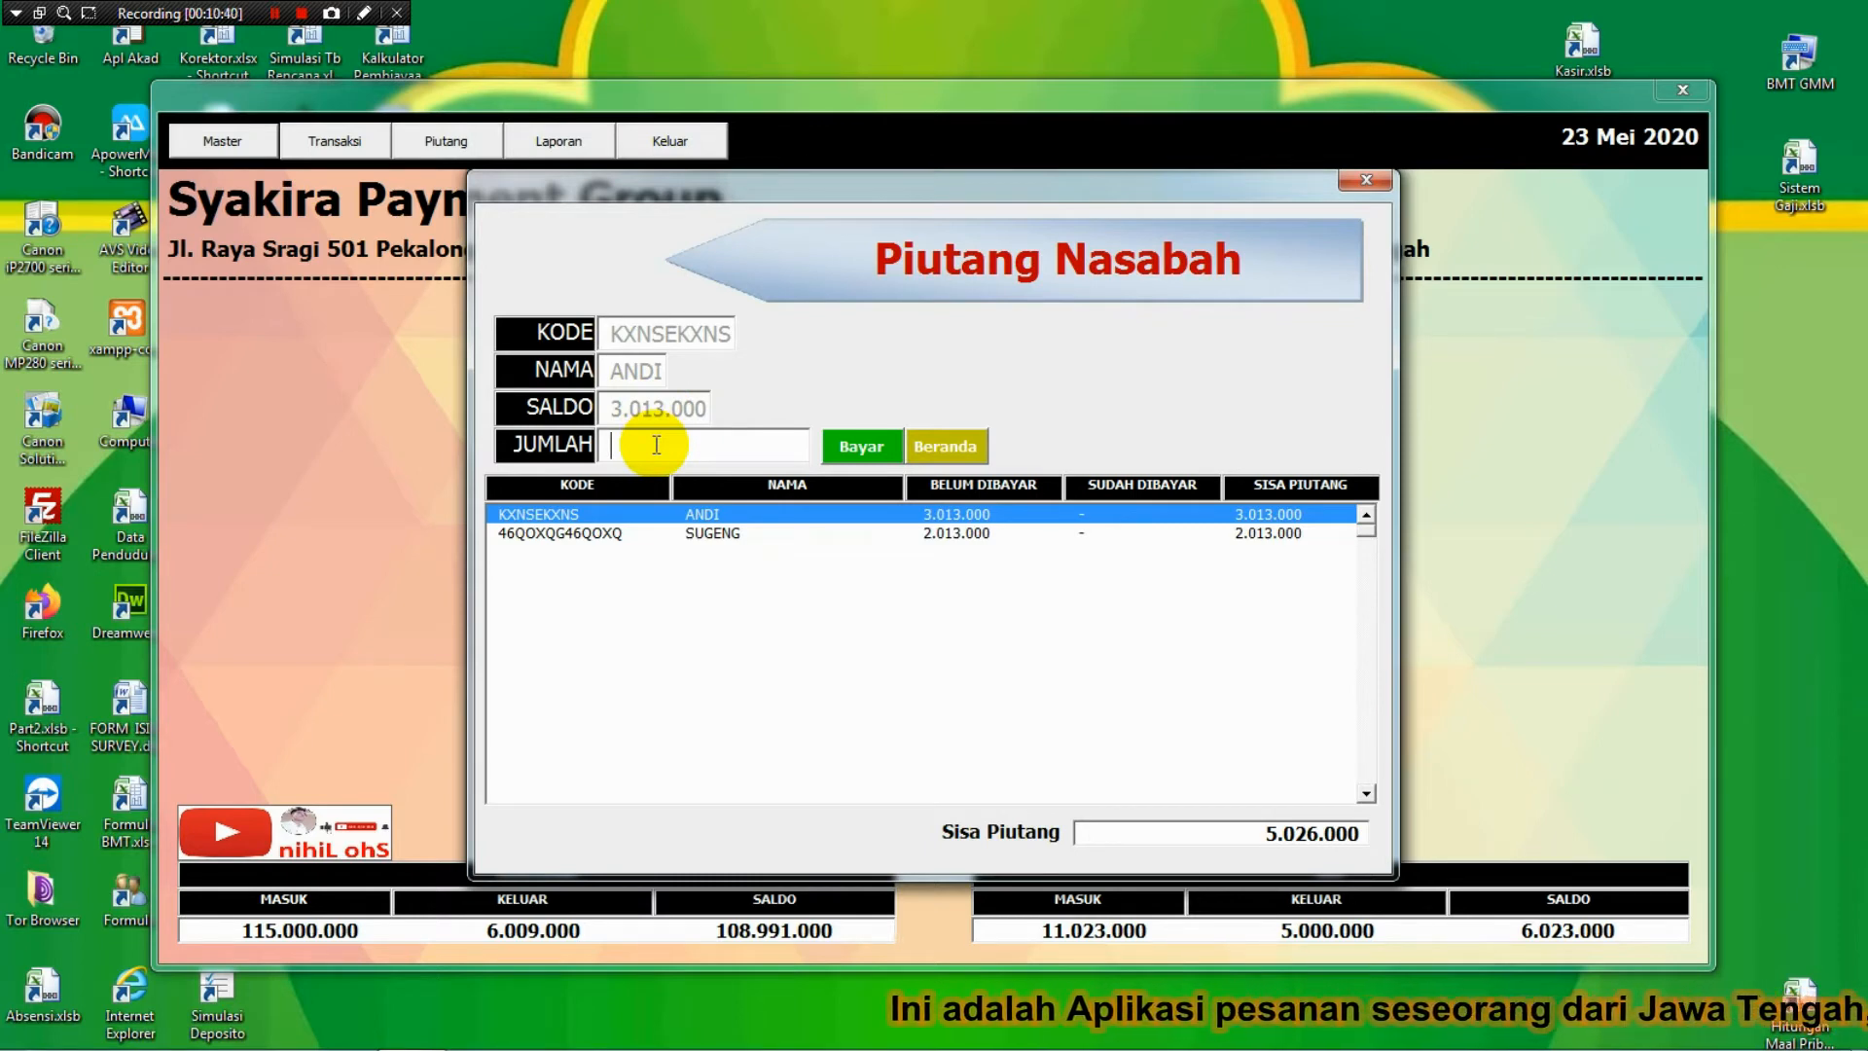
pyautogui.write('2000000')
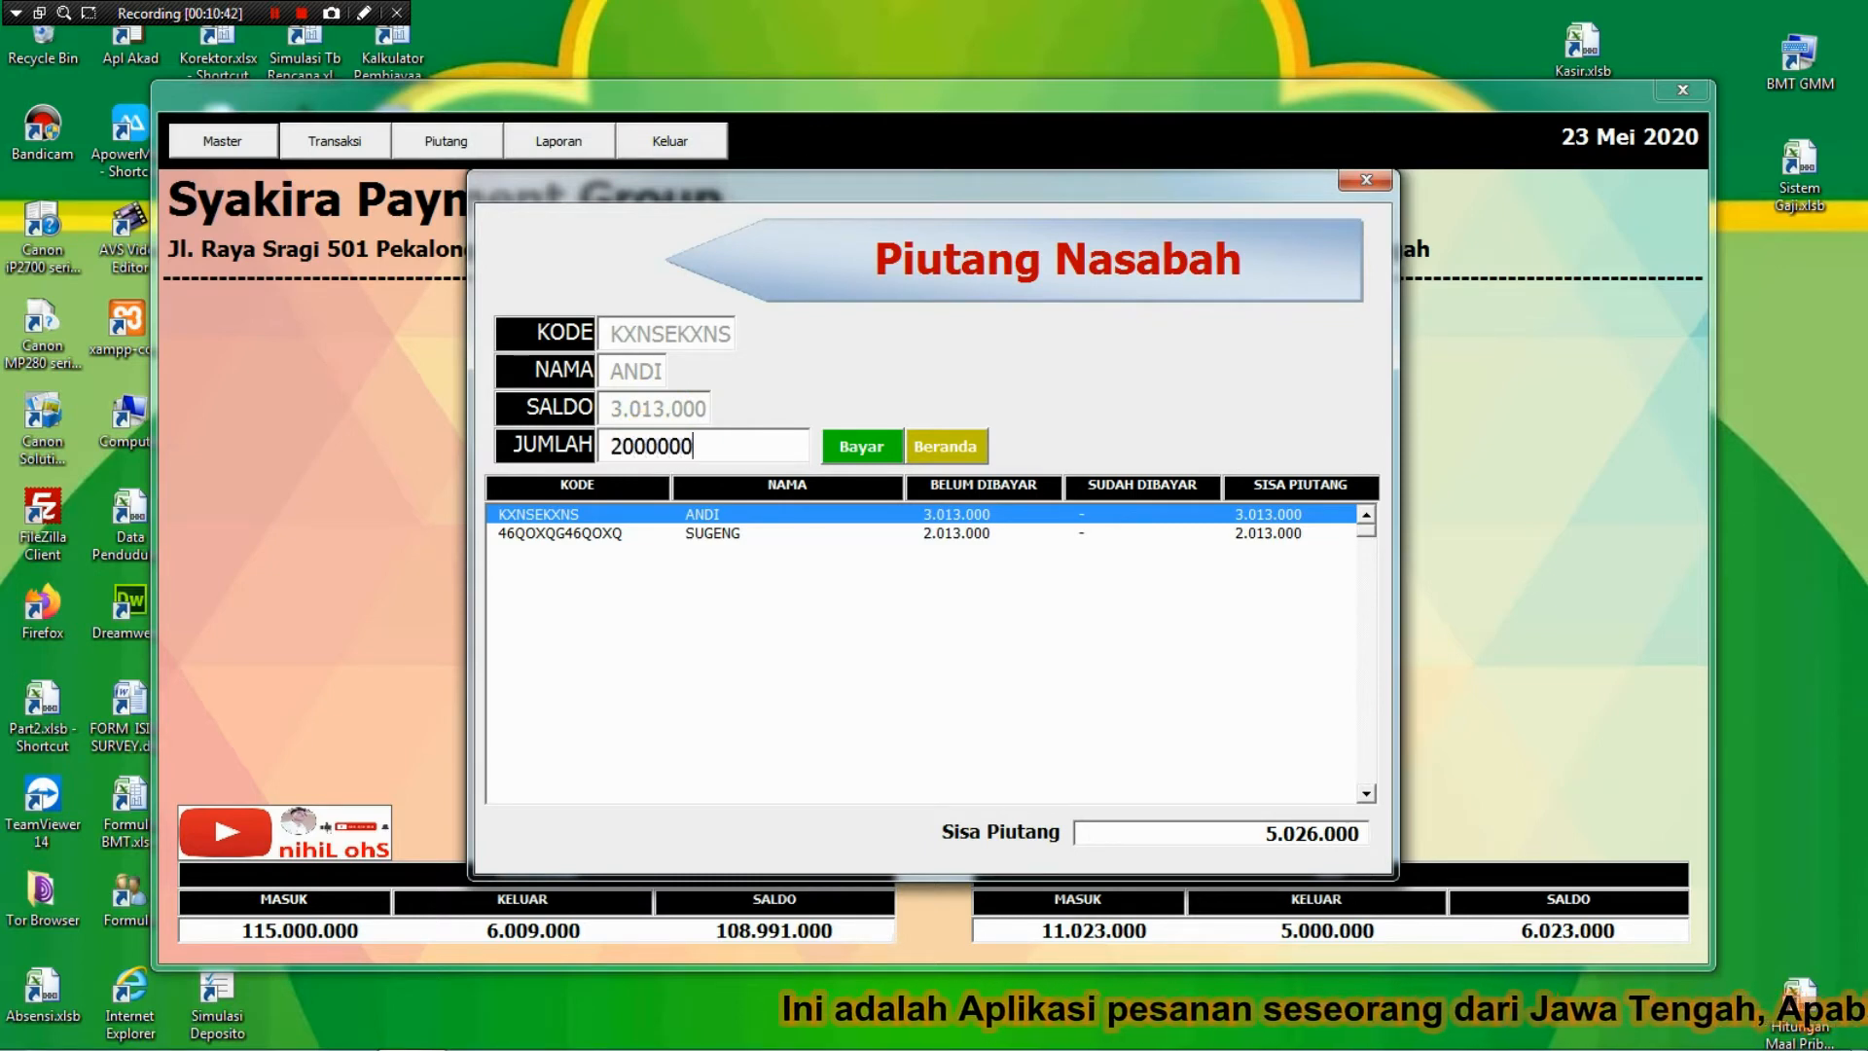
pyautogui.press('Tab')
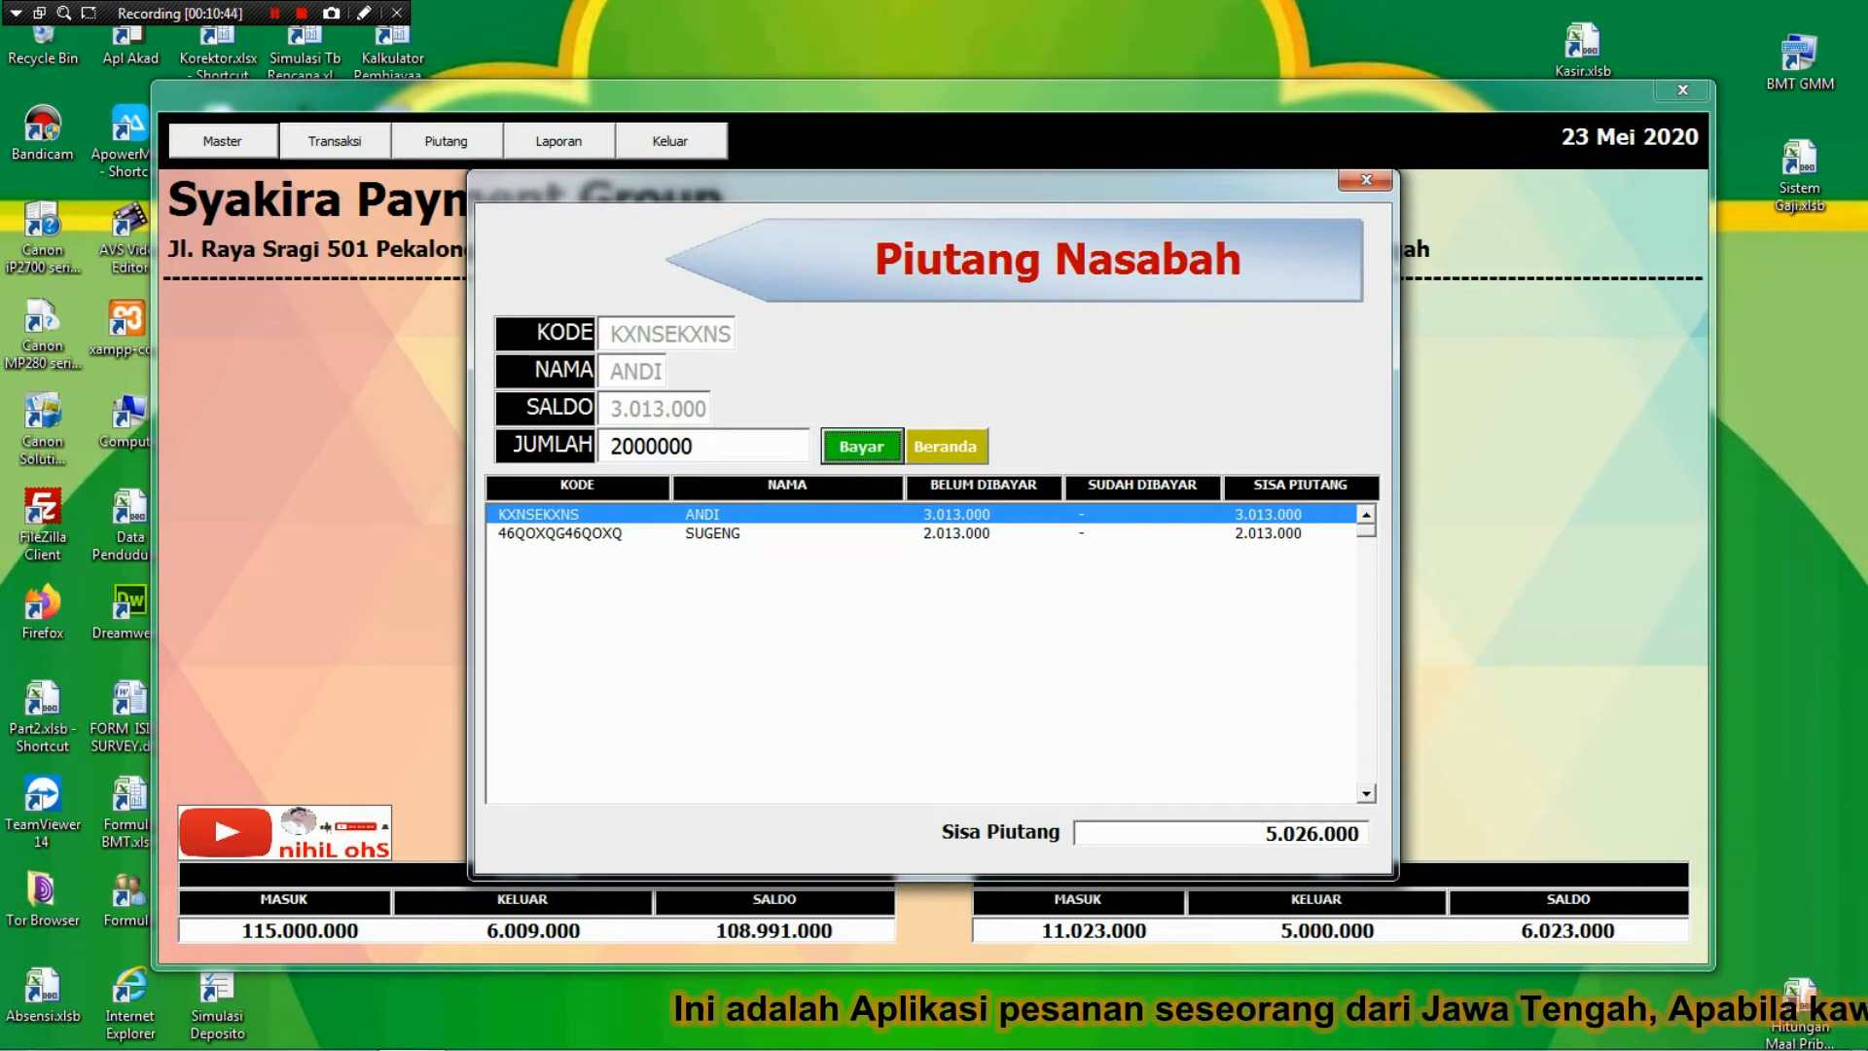
pyautogui.press('Return')
pyautogui.press('Return')
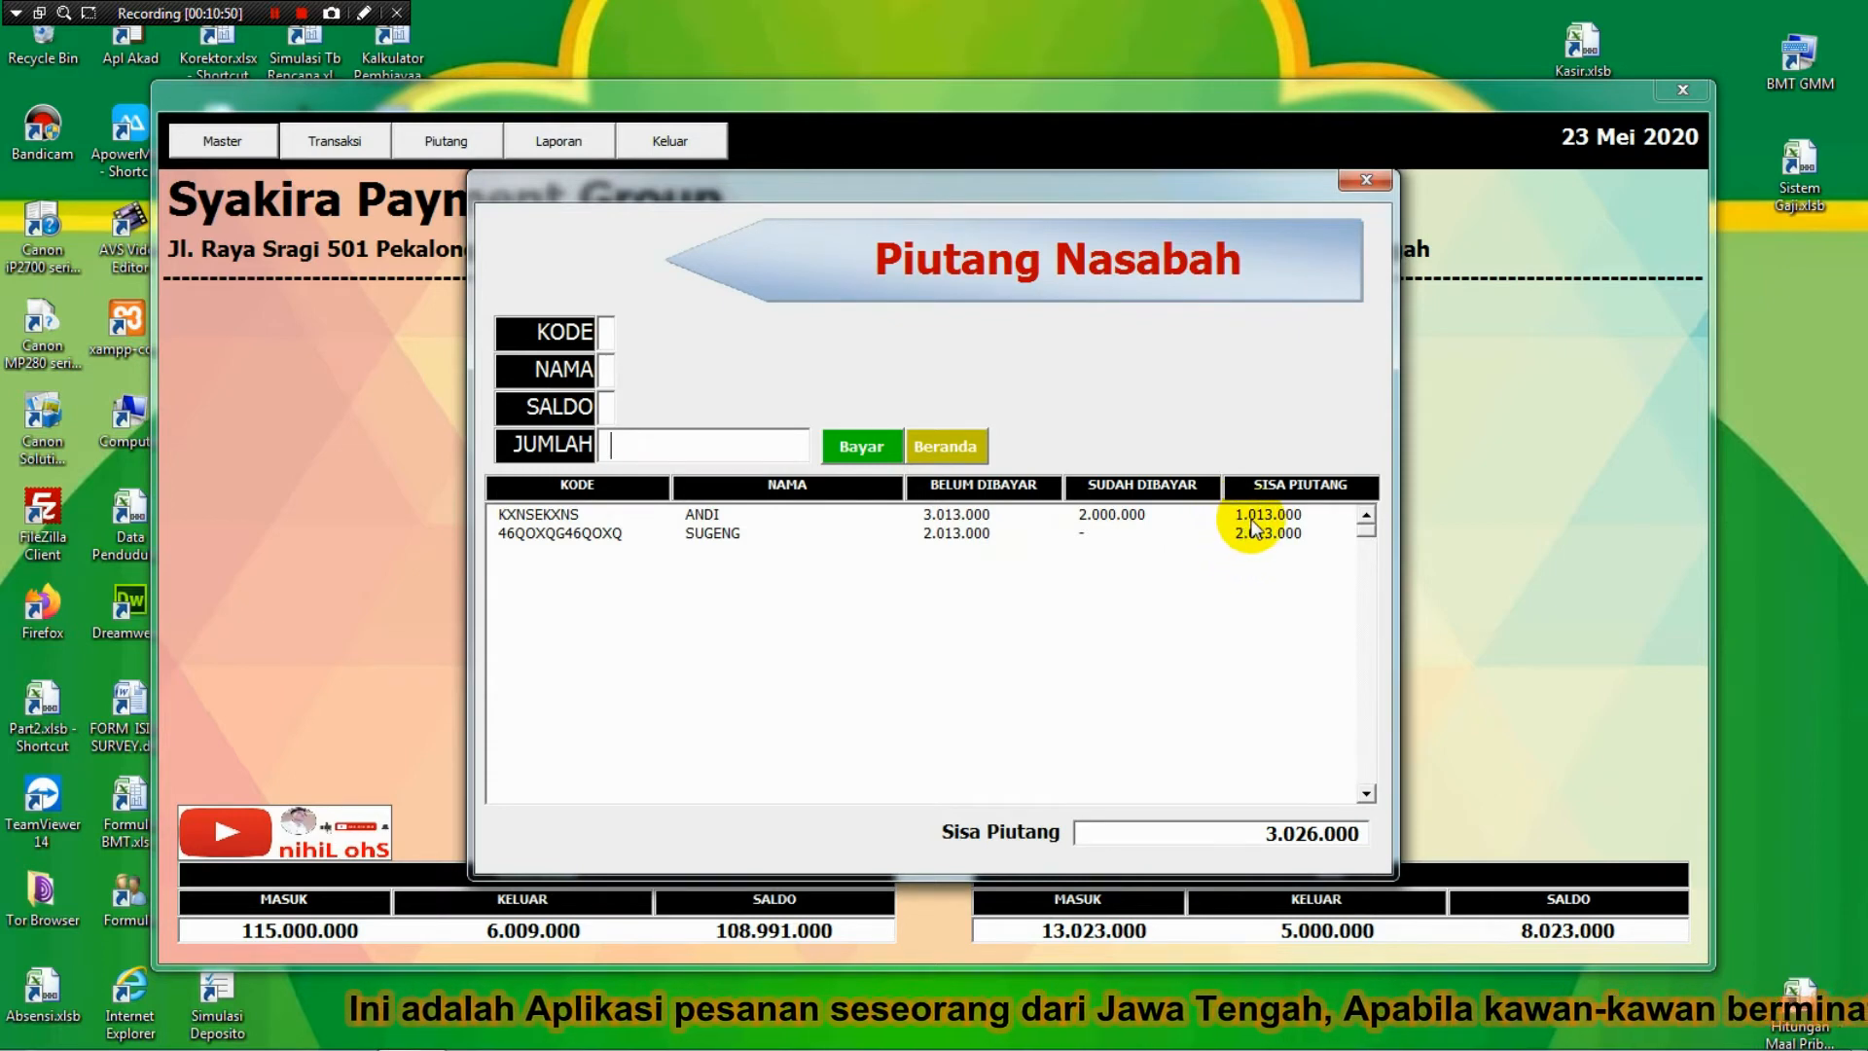
# Pay off the second debtor's full 2.013.000 and close the payment form.
pyautogui.click(852, 532)
pyautogui.click(724, 445)
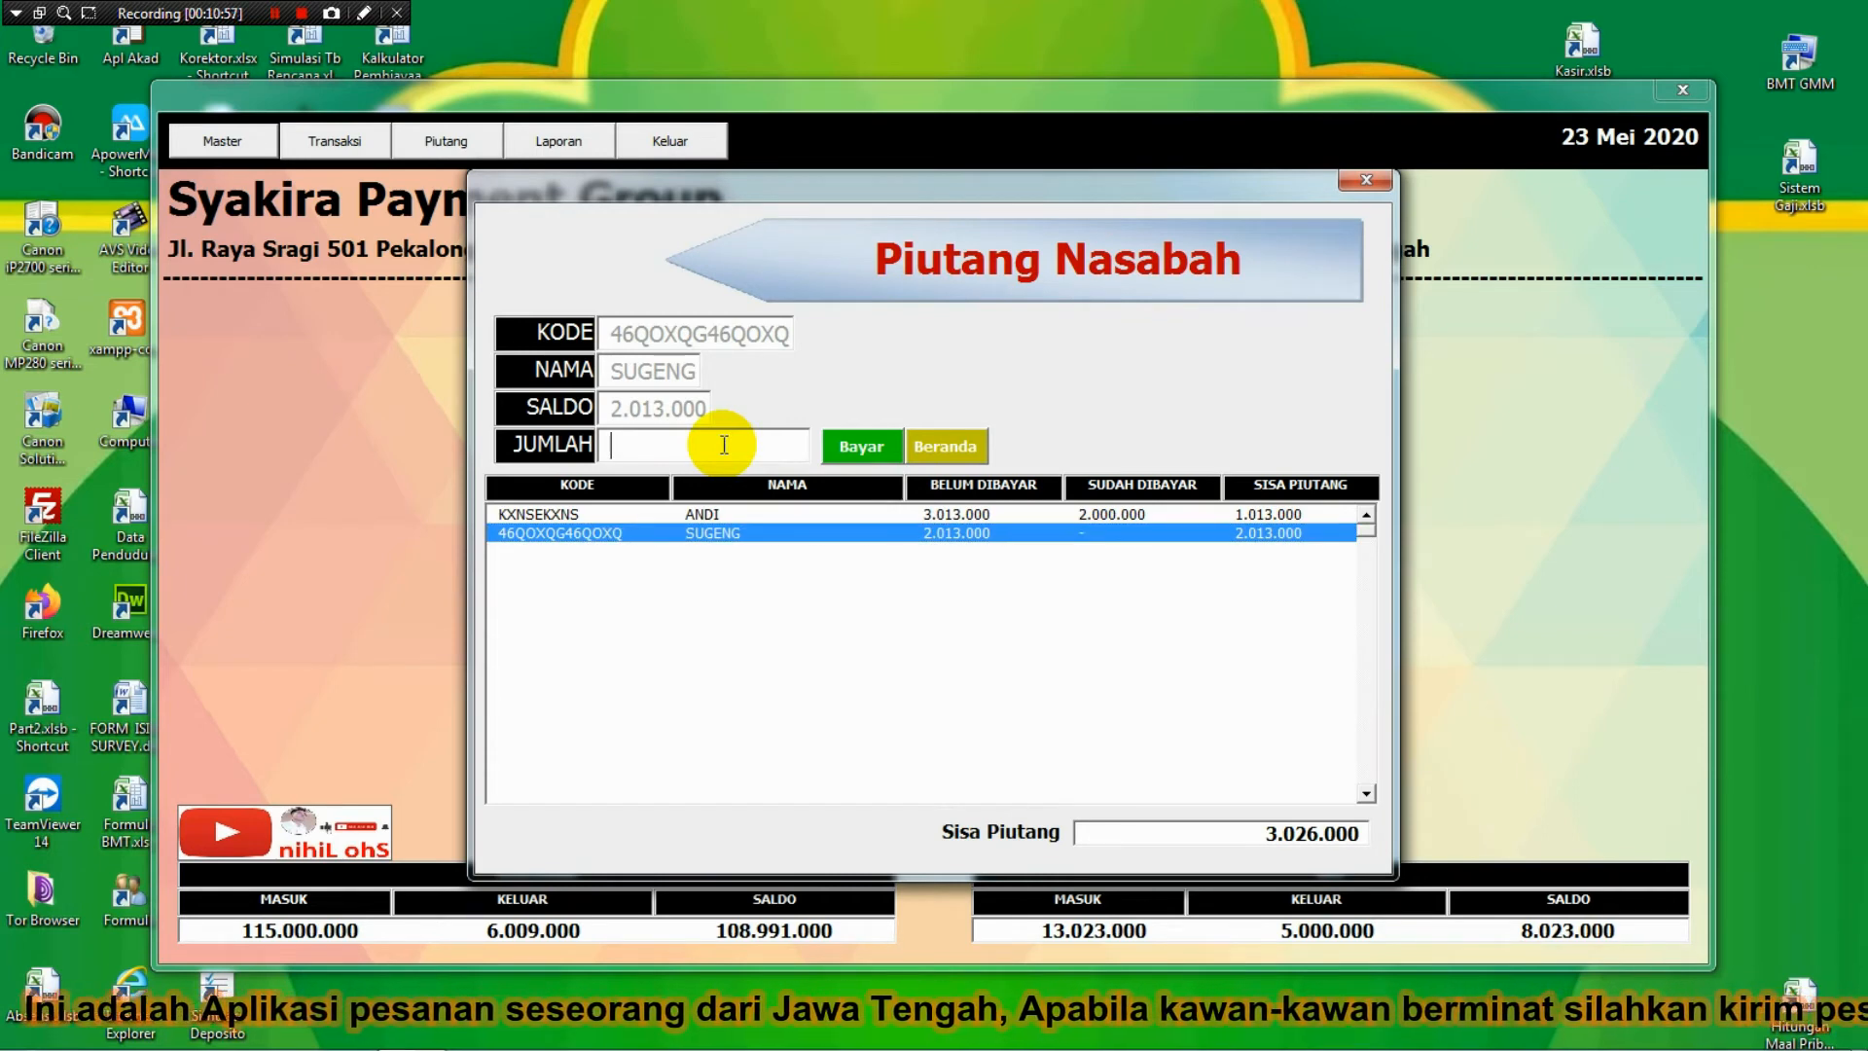
pyautogui.write('2')
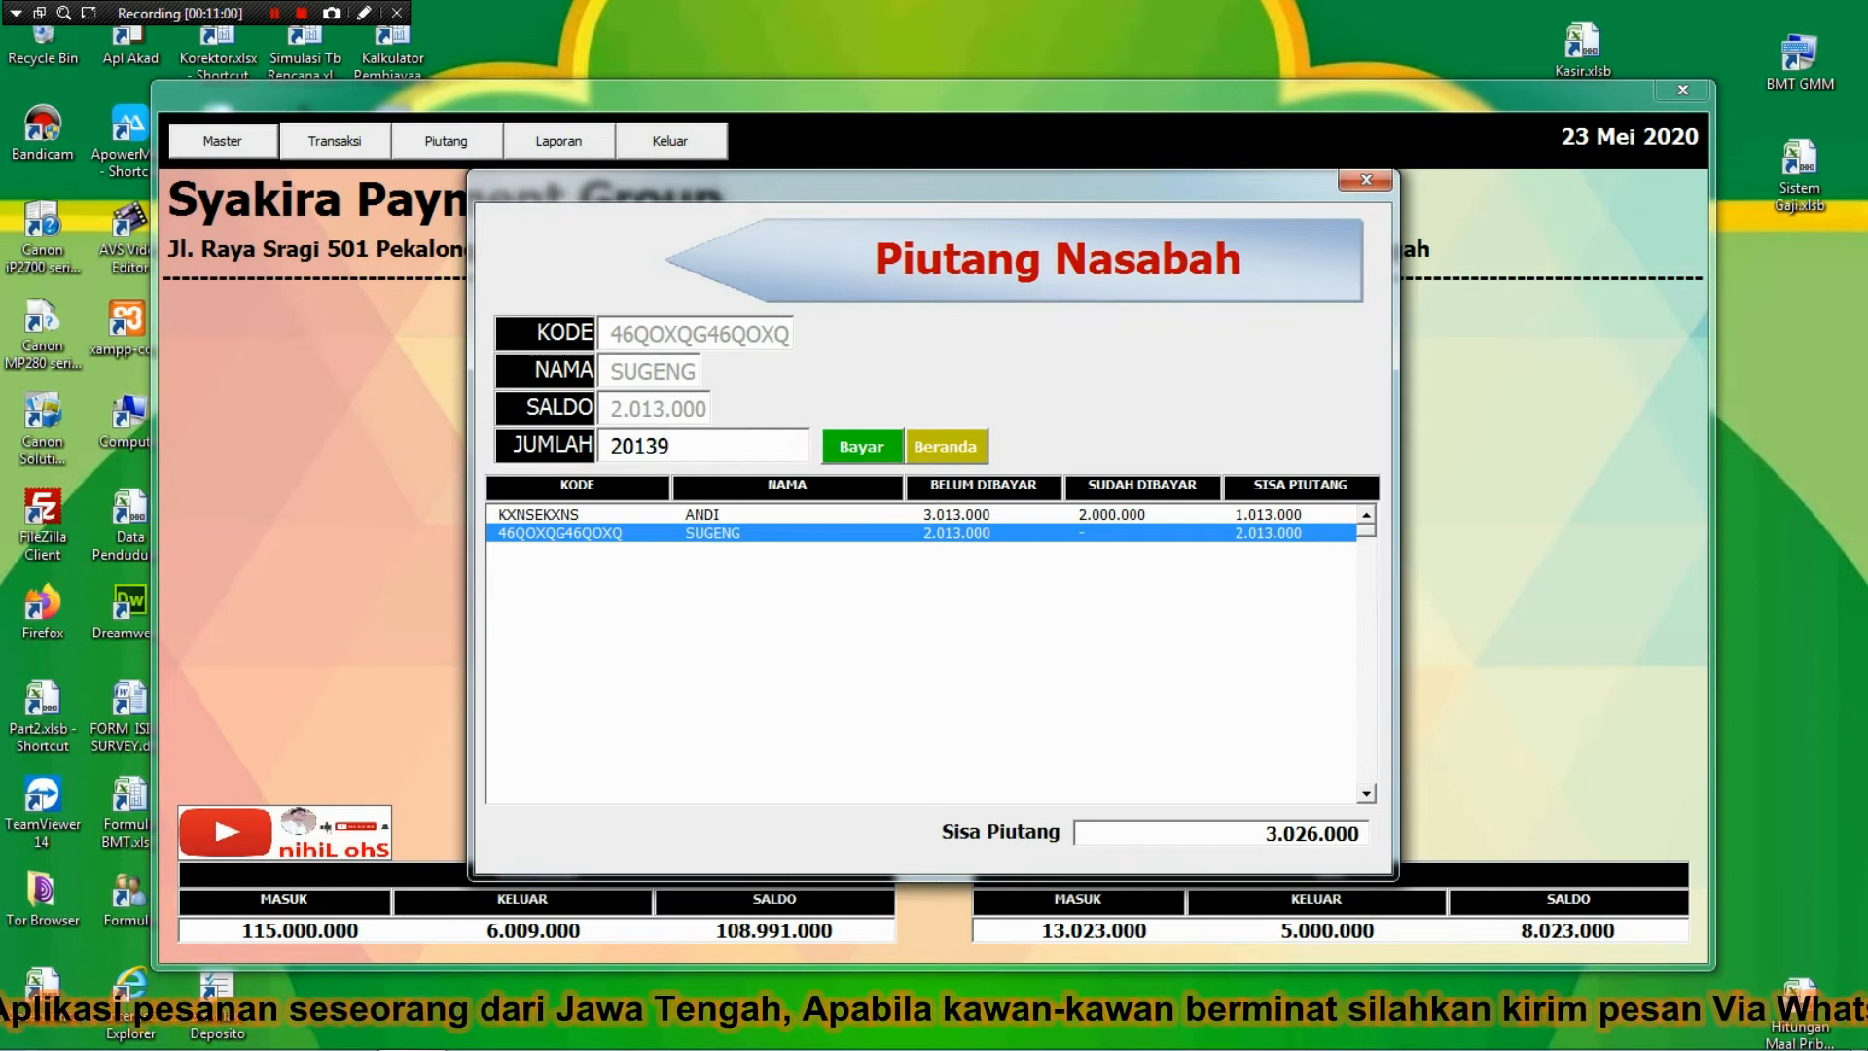
pyautogui.write('013000')
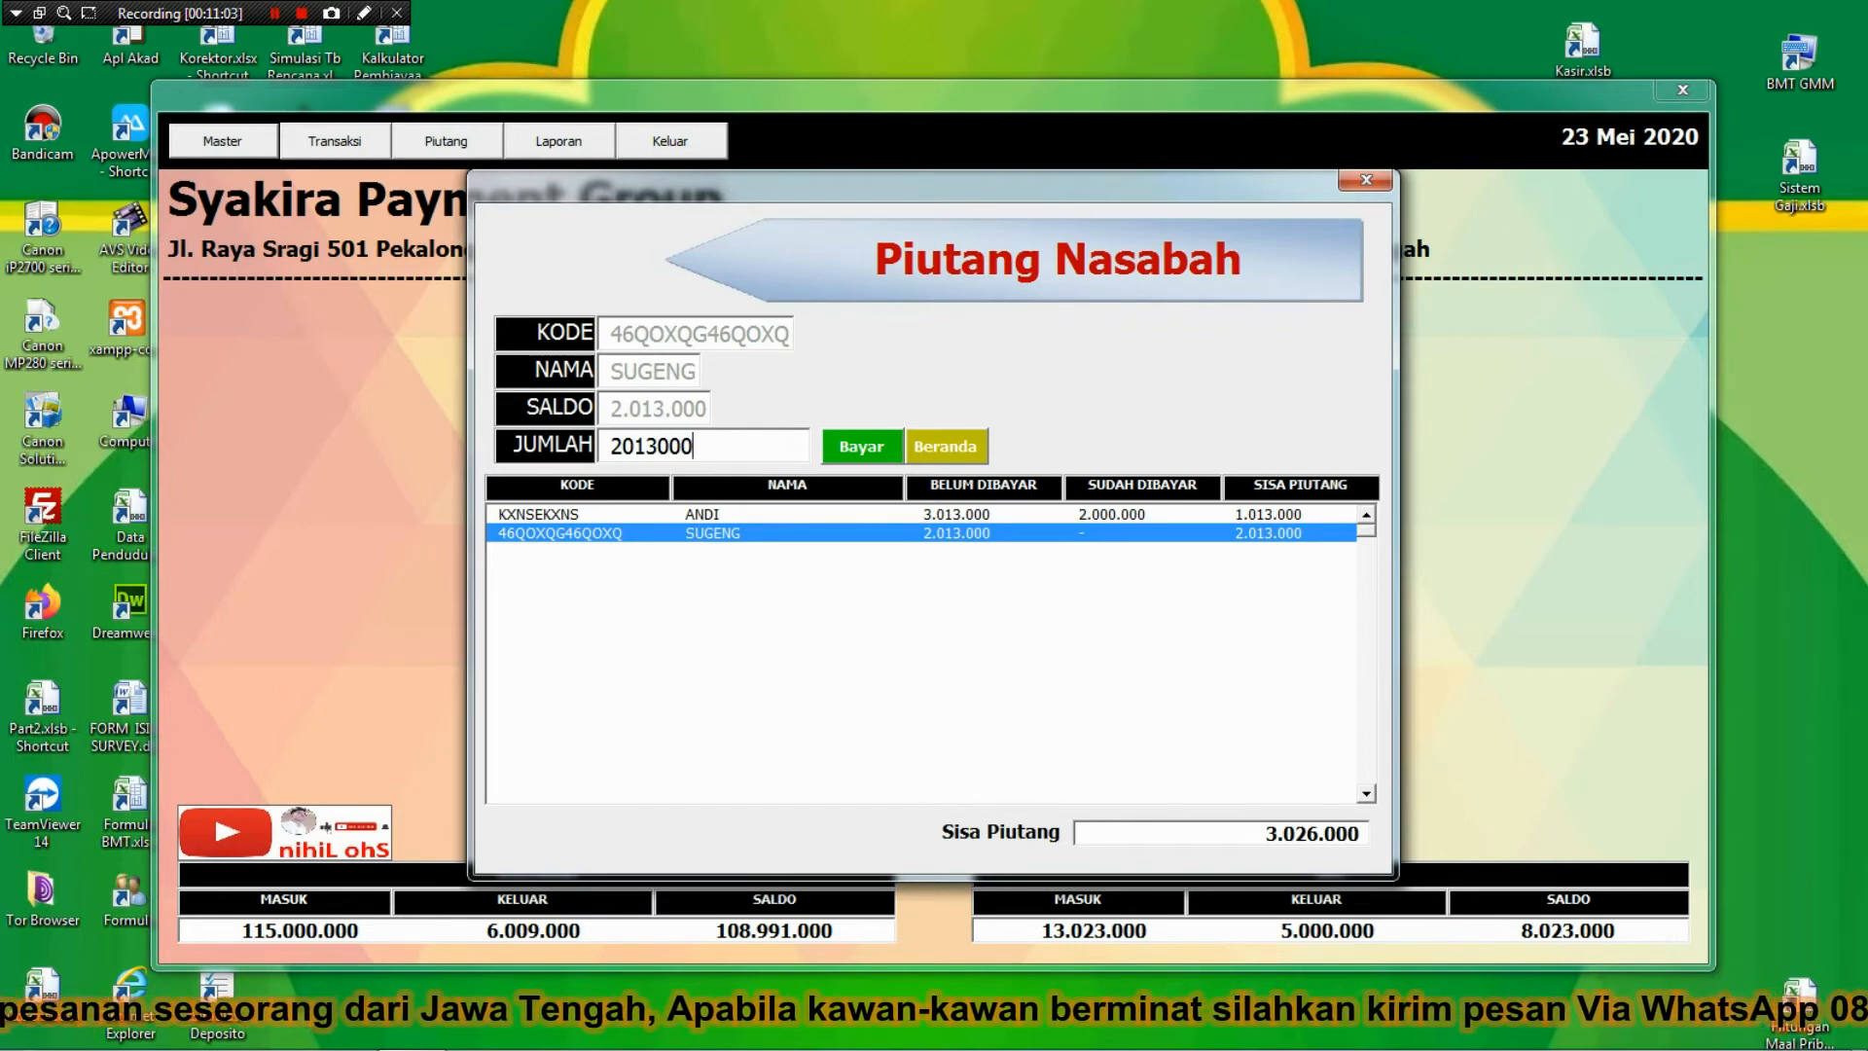
pyautogui.press('Return')
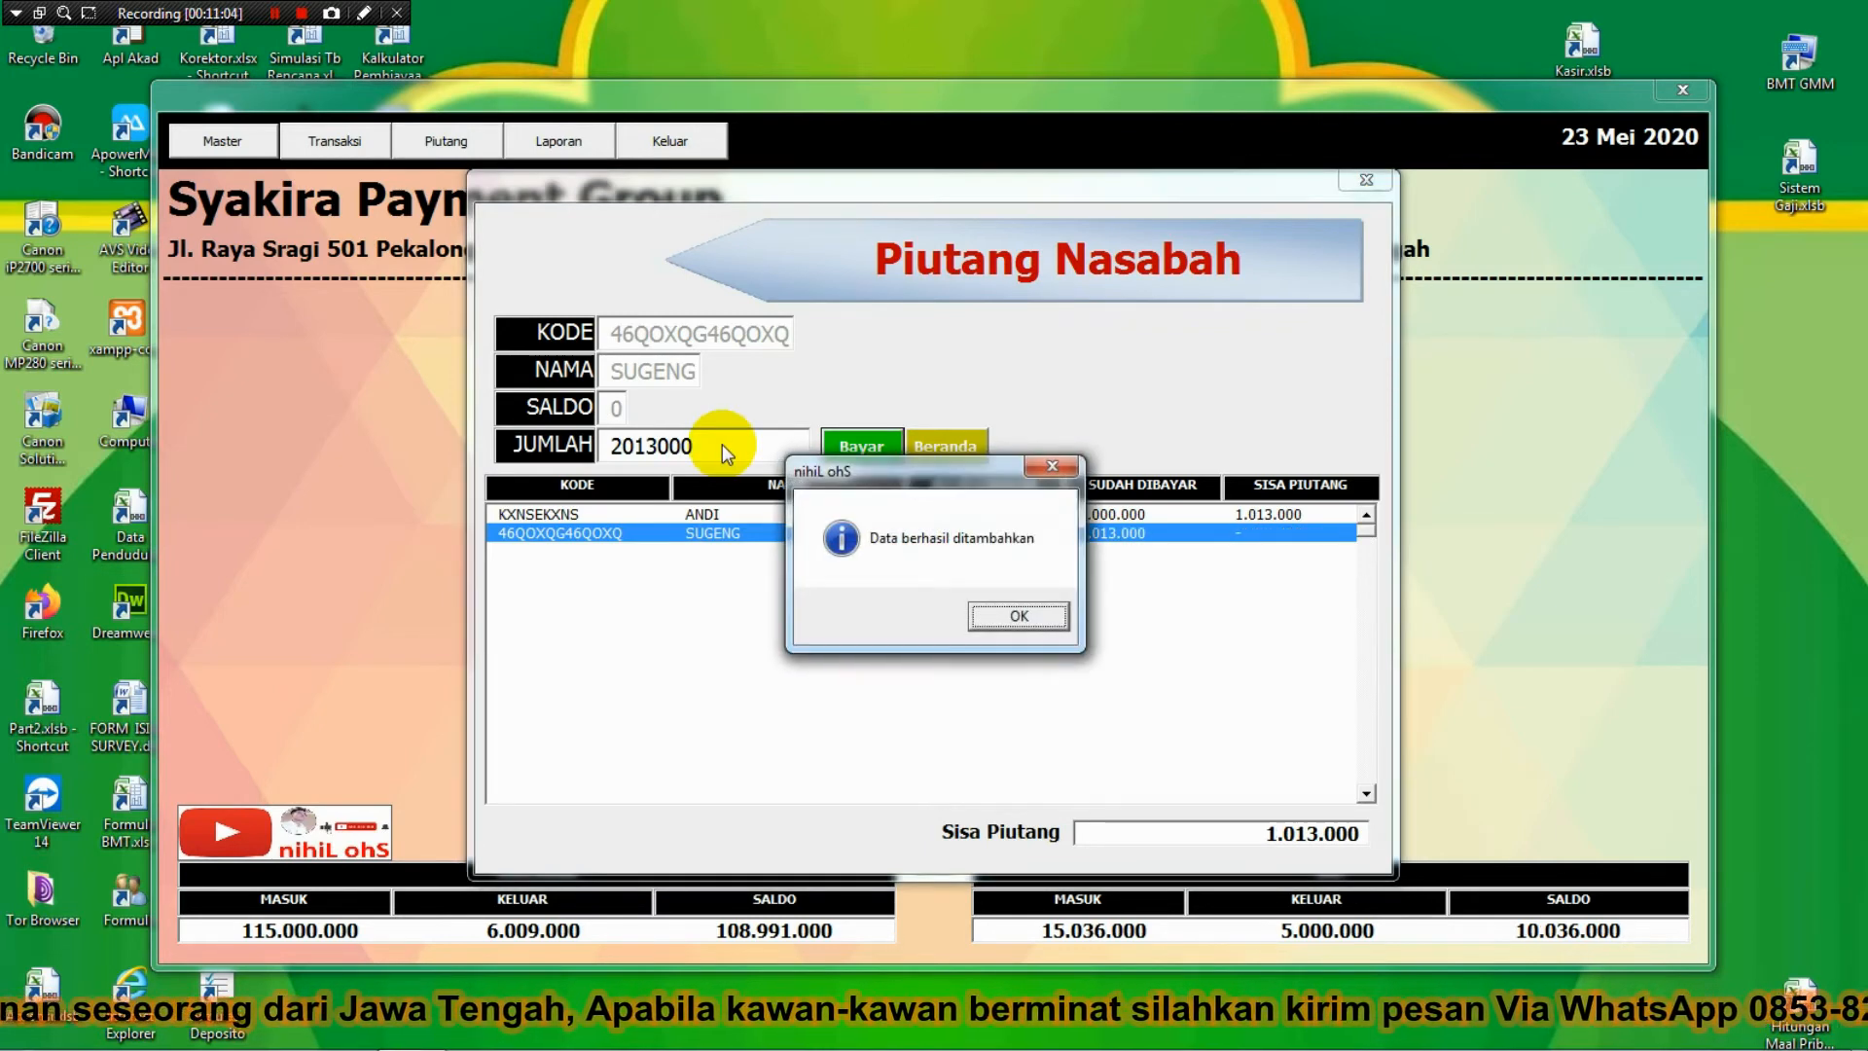
pyautogui.press('Return')
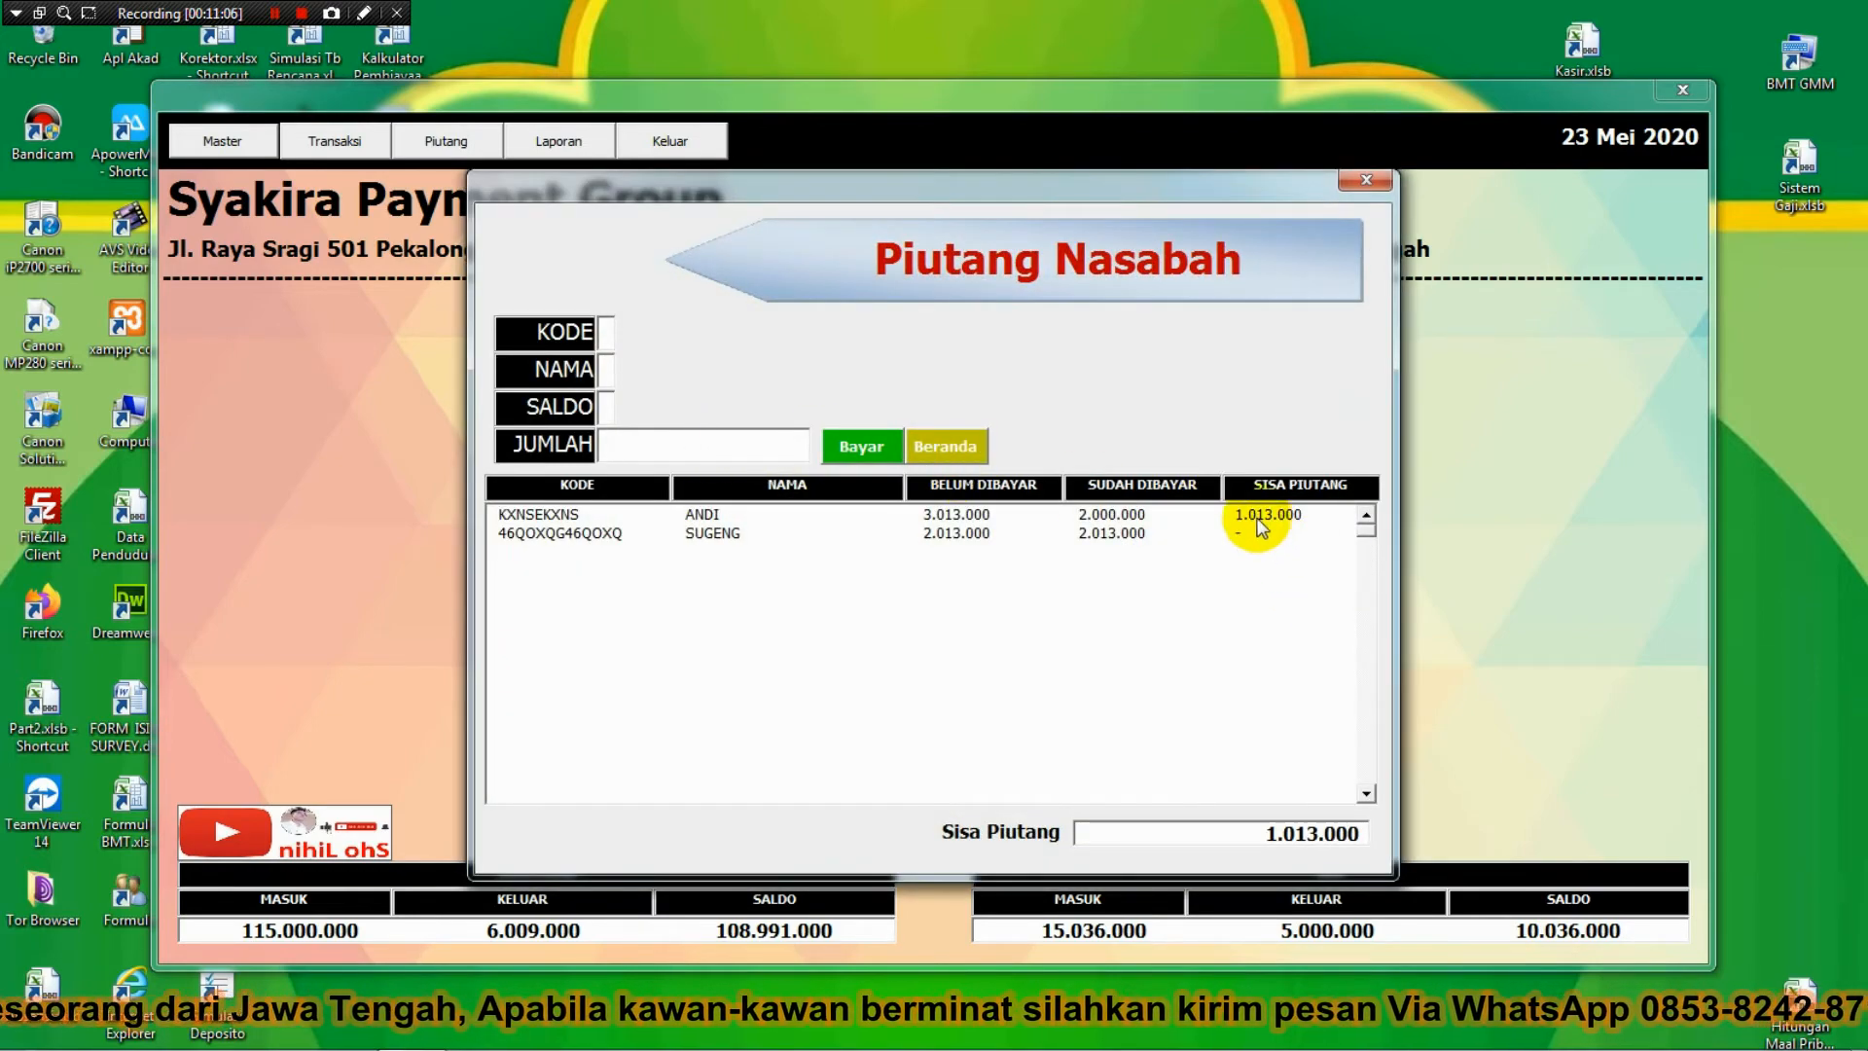
pyautogui.click(950, 443)
pyautogui.click(445, 141)
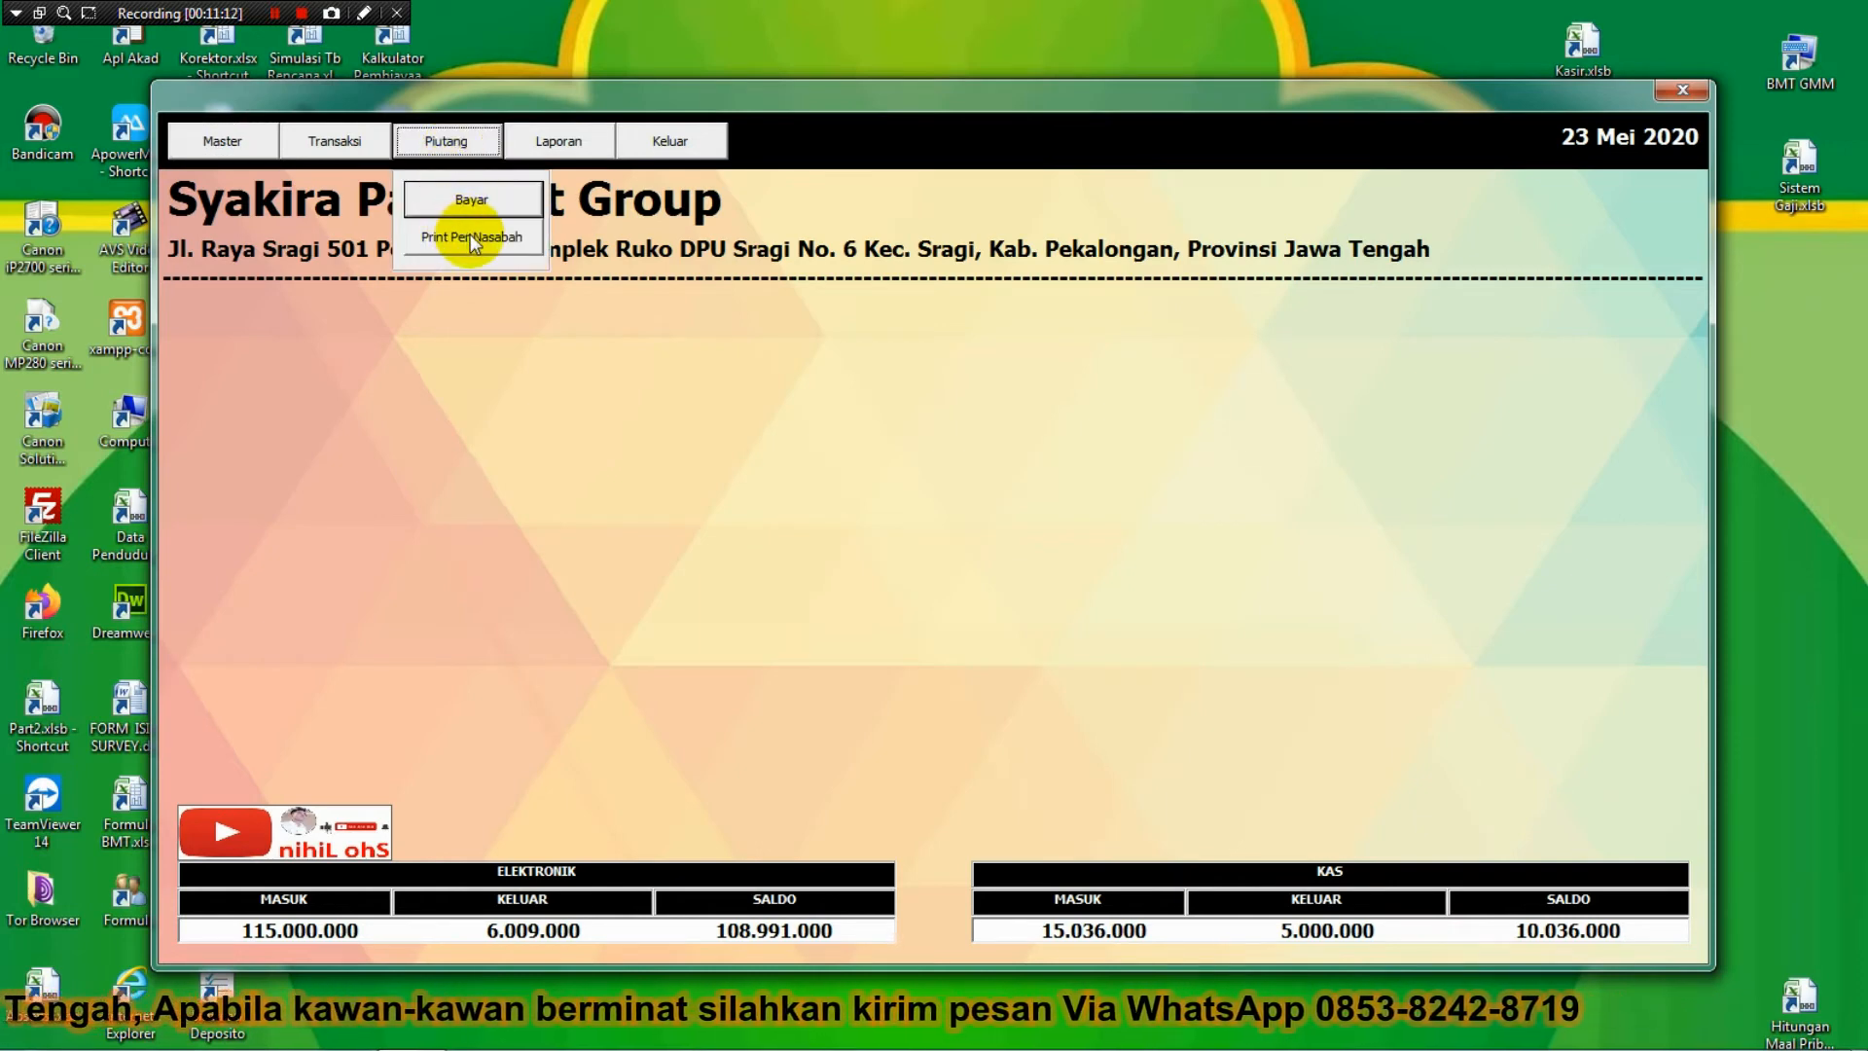
# Preview and close the first customer's Print Per Nasabah debt history (1.013.000 remaining).
pyautogui.click(470, 236)
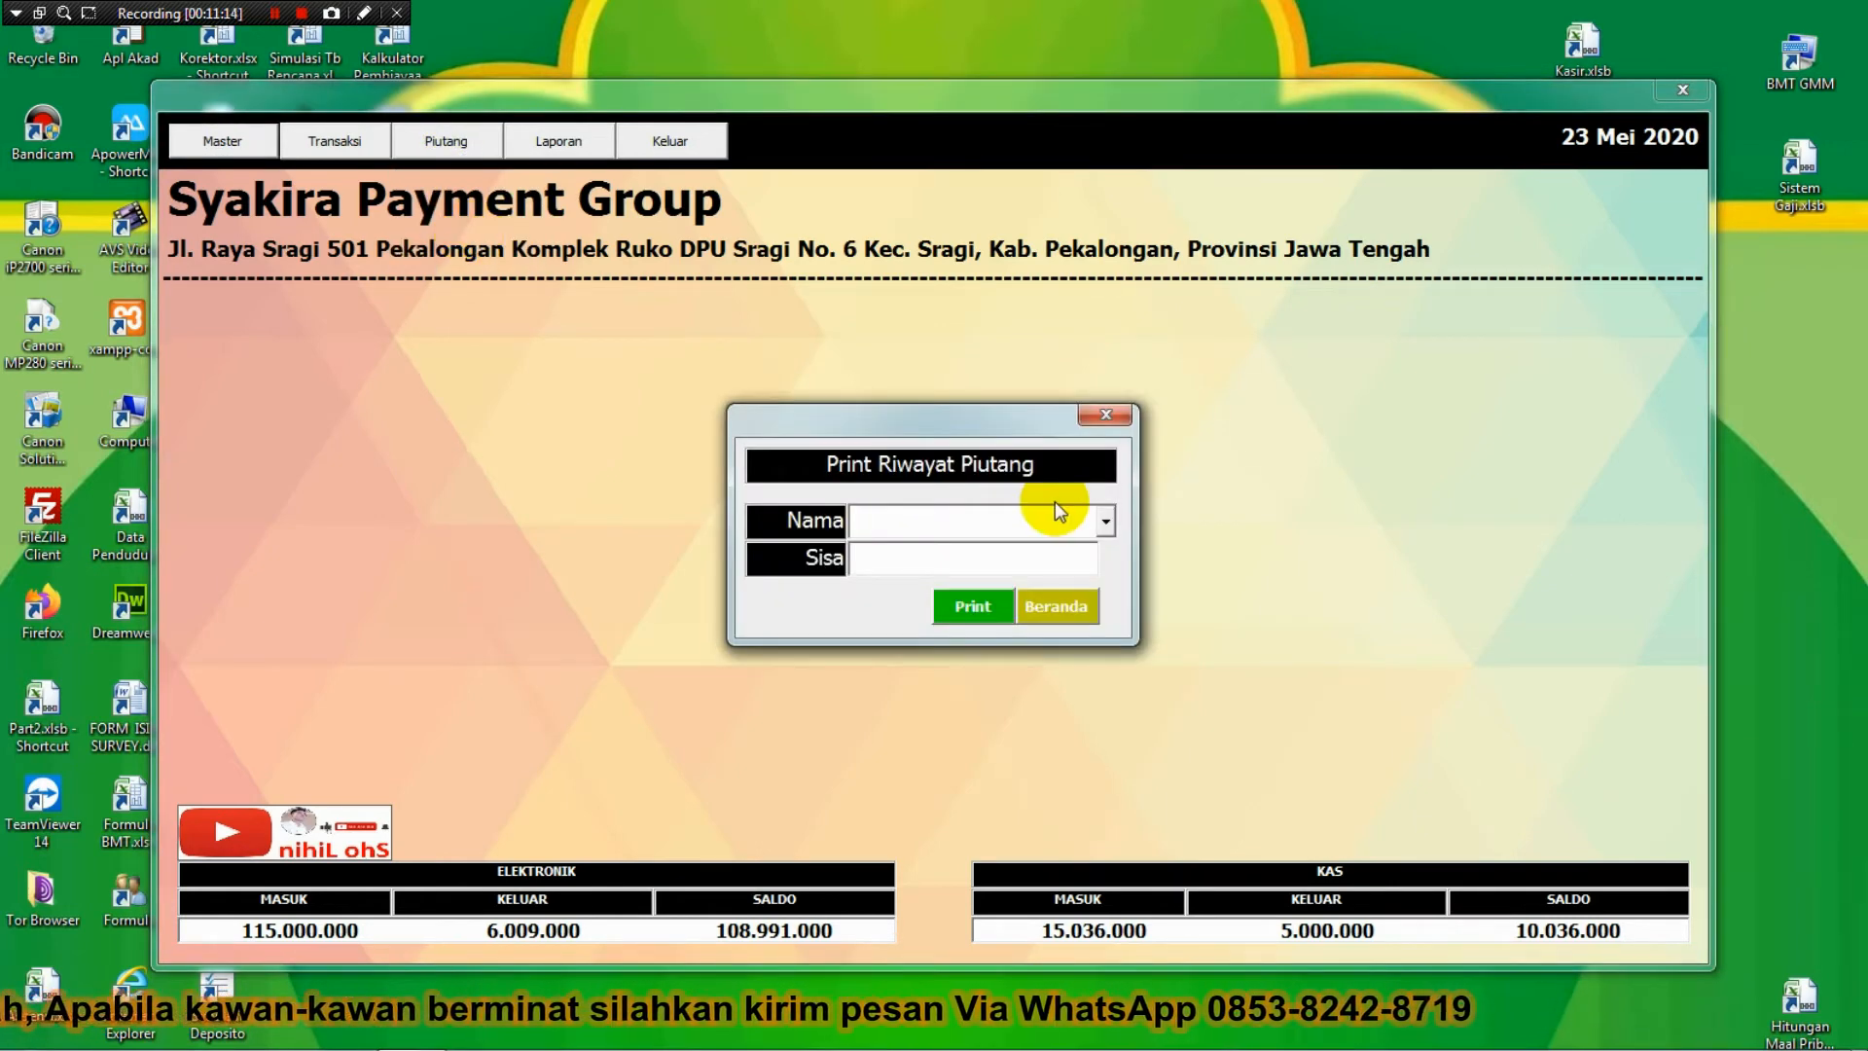
pyautogui.click(1105, 520)
pyautogui.click(989, 575)
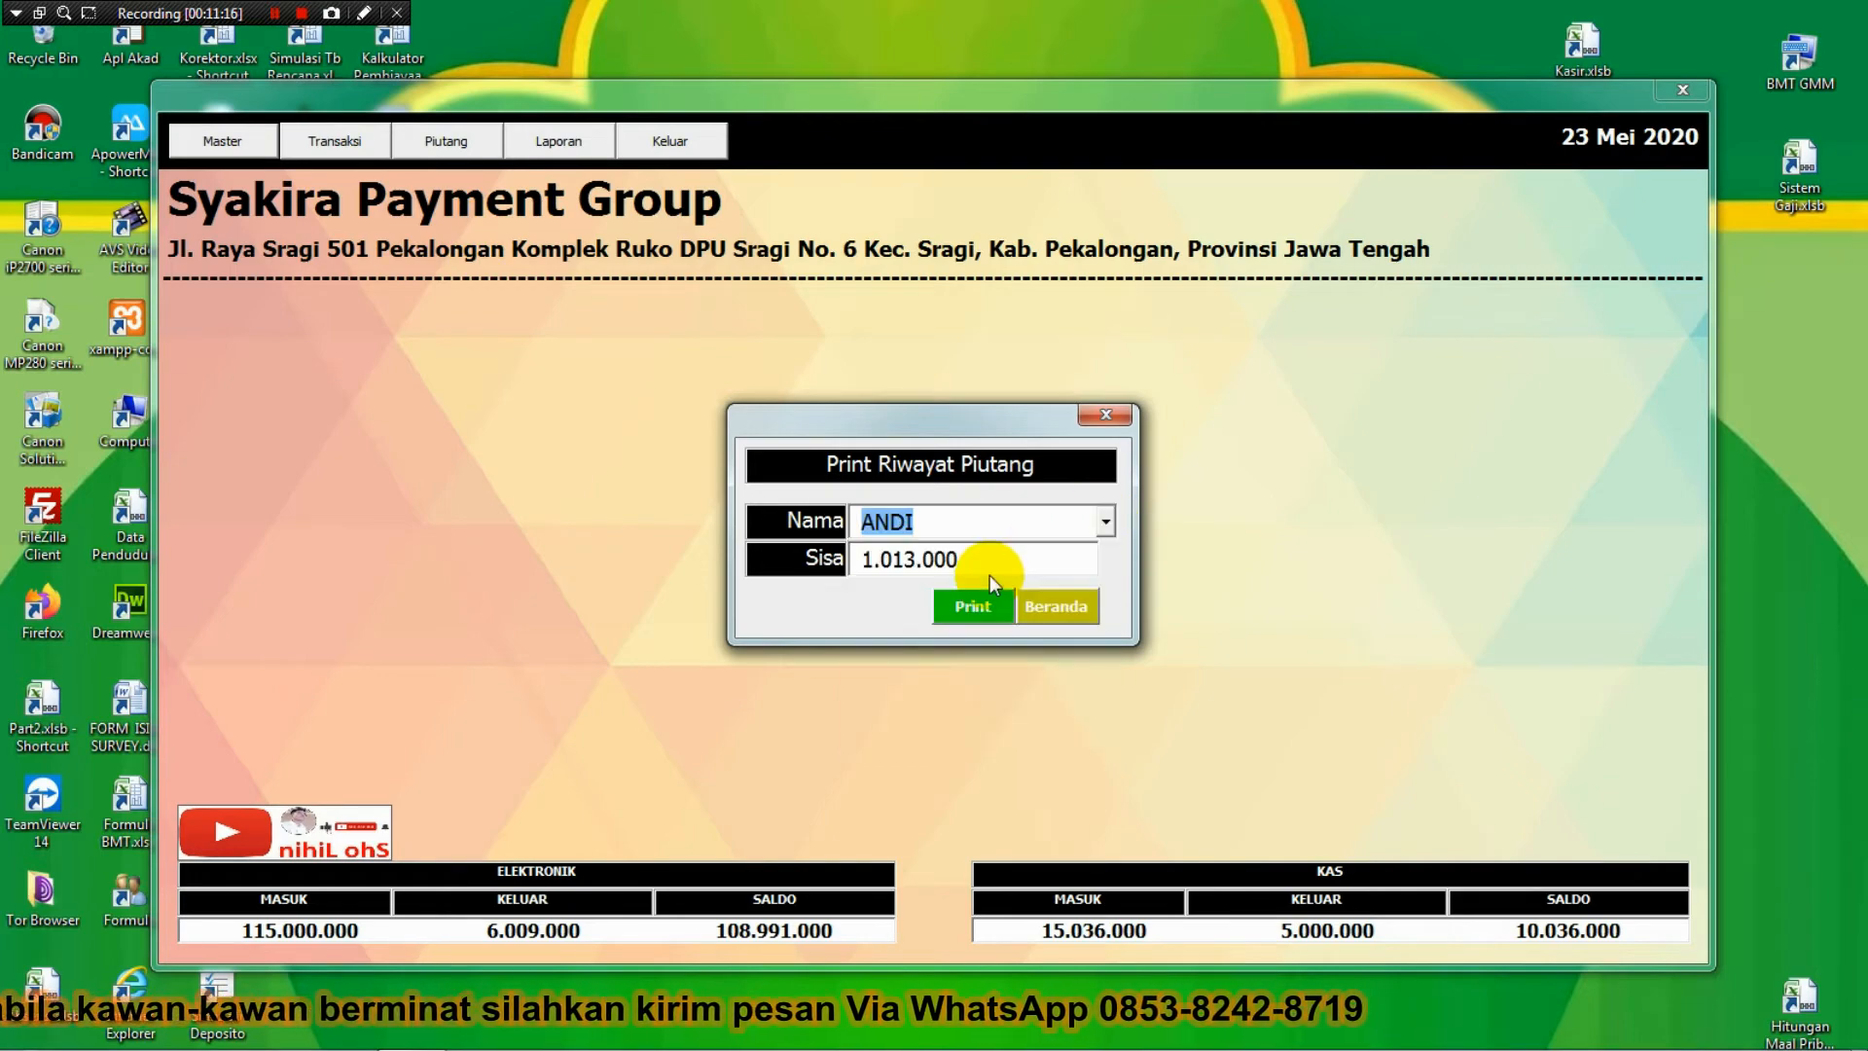
pyautogui.click(985, 607)
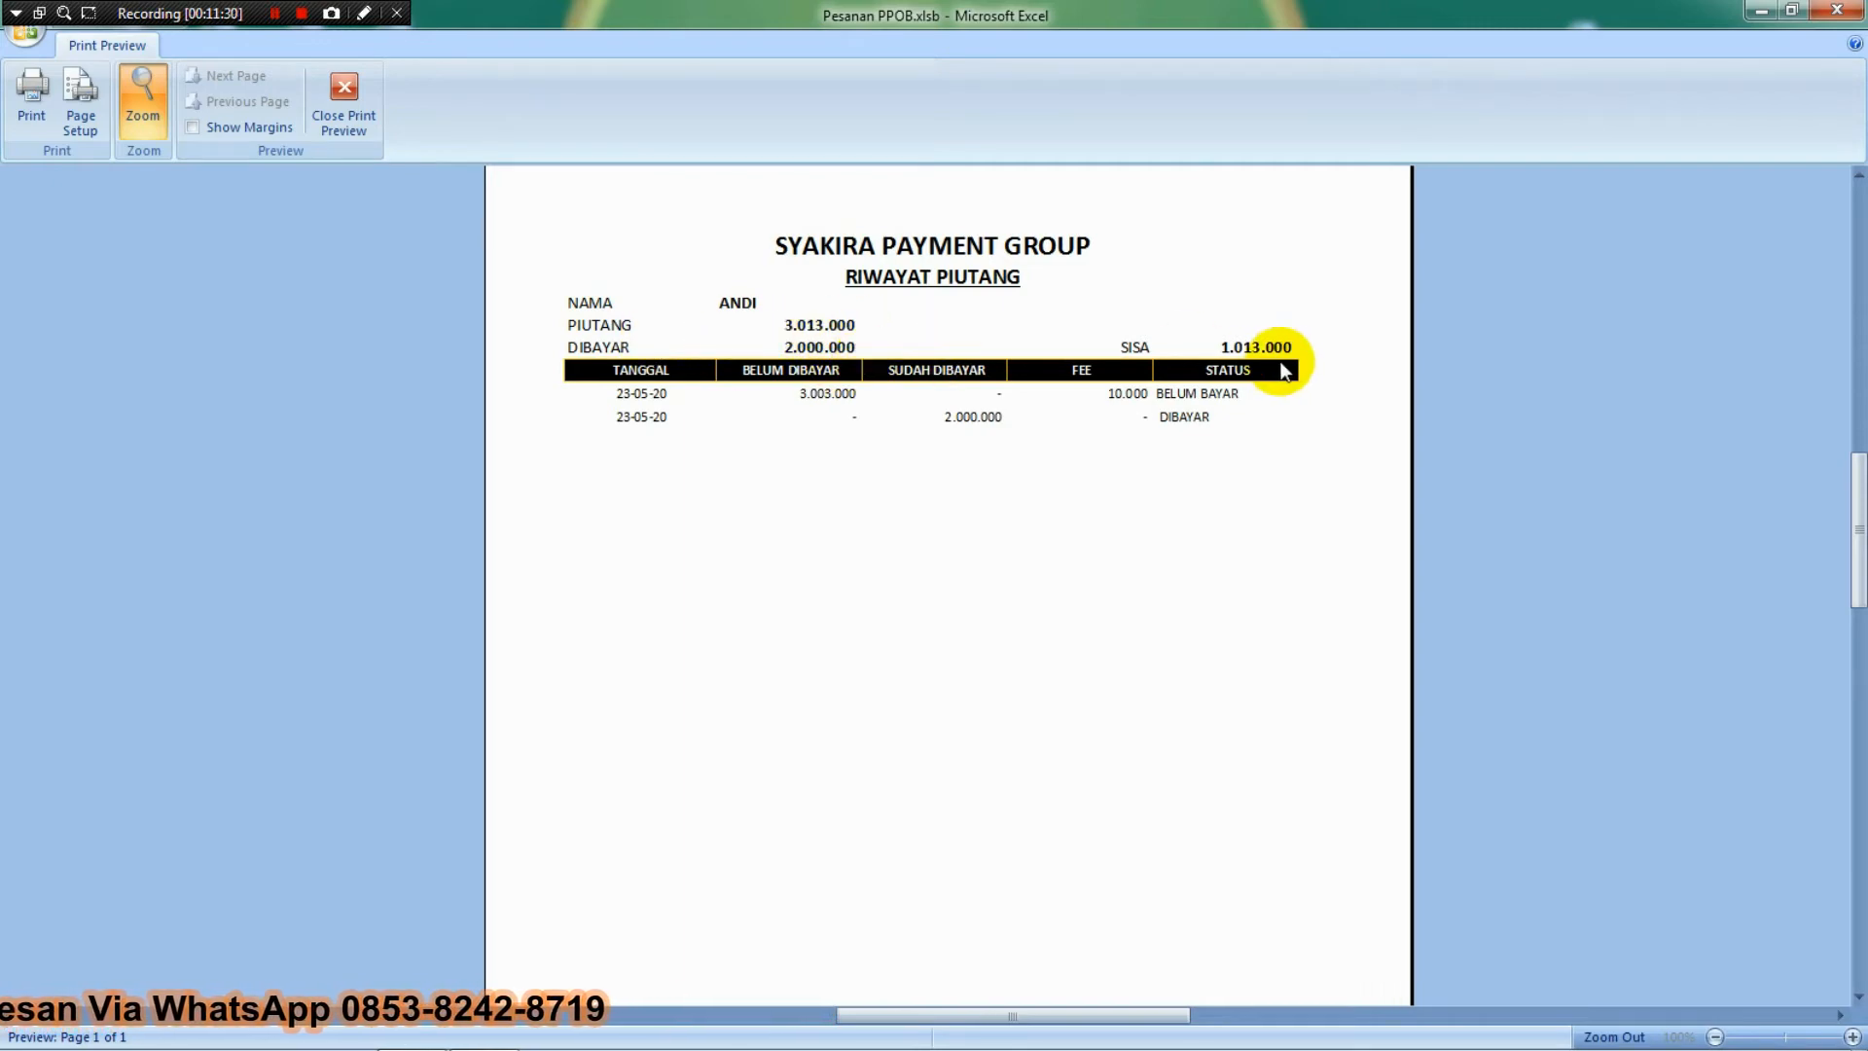
pyautogui.click(342, 102)
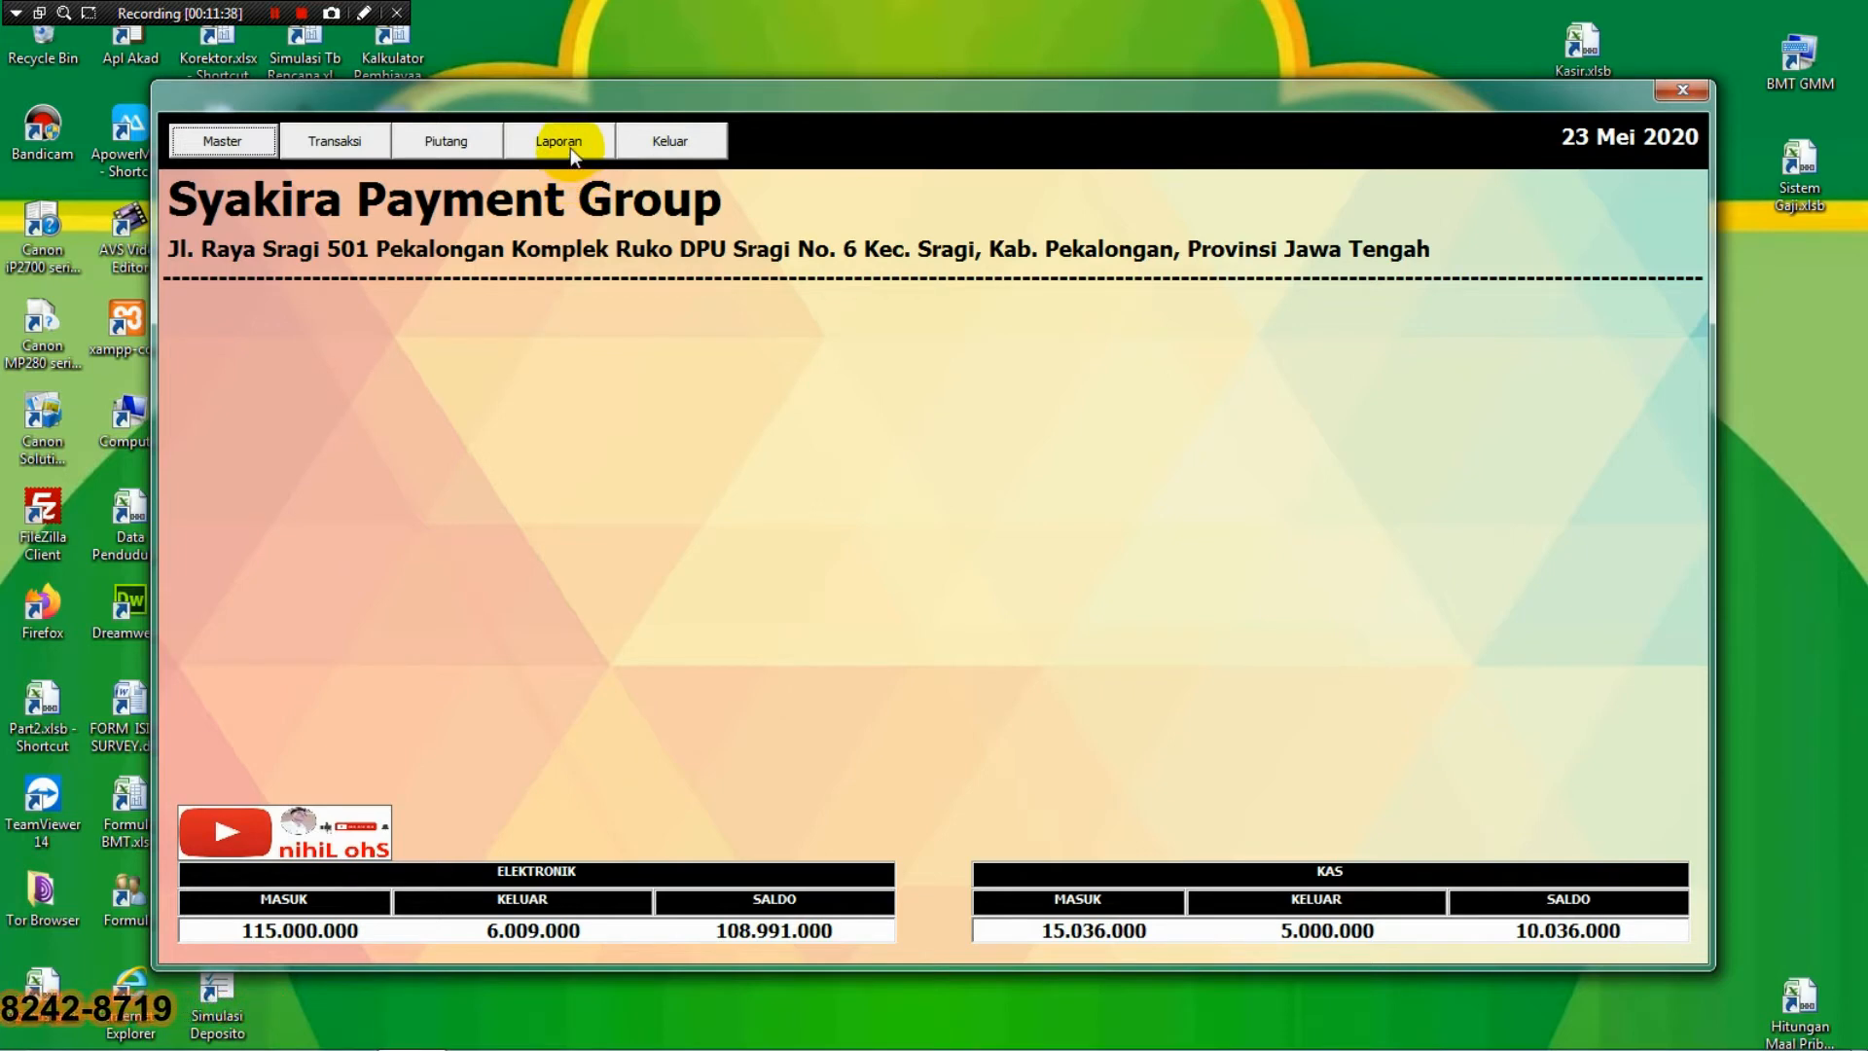
pyautogui.click(564, 148)
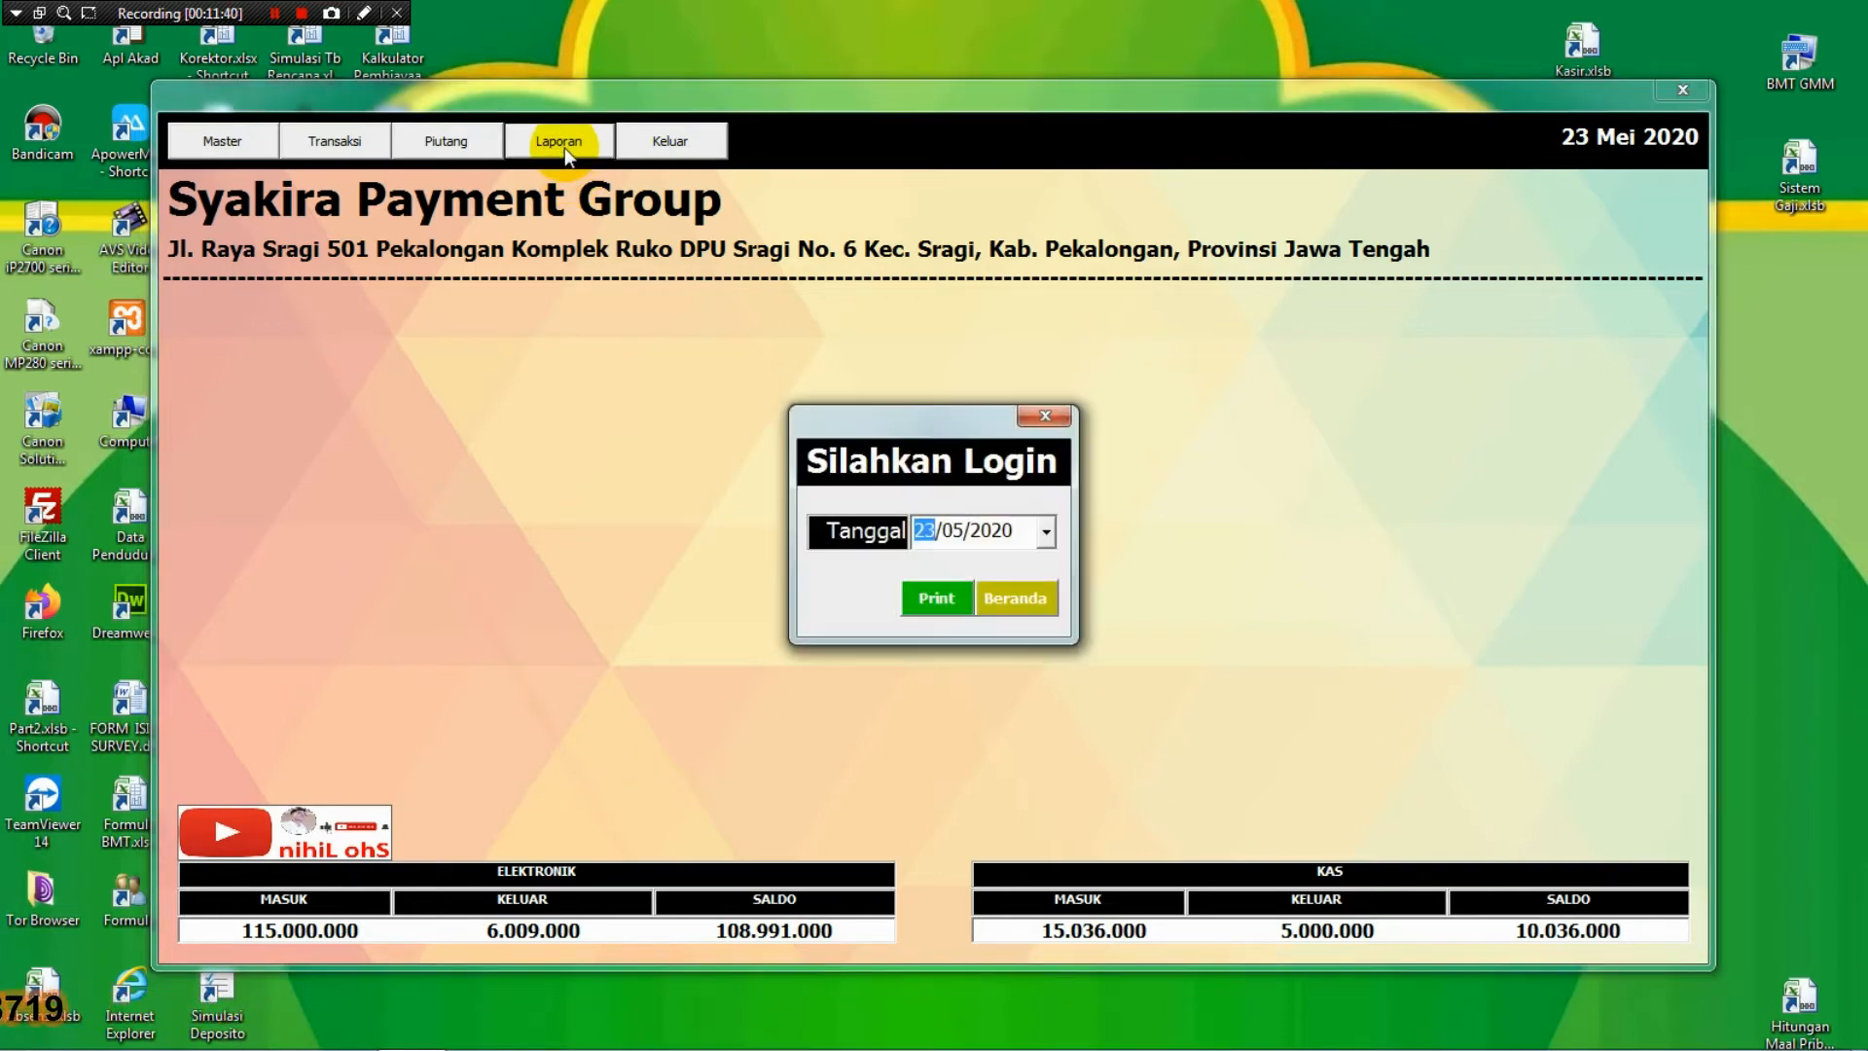
# Print-preview the 23/05/2020 daily report, zoom in, and close the preview.
pyautogui.click(1045, 533)
pyautogui.click(1045, 533)
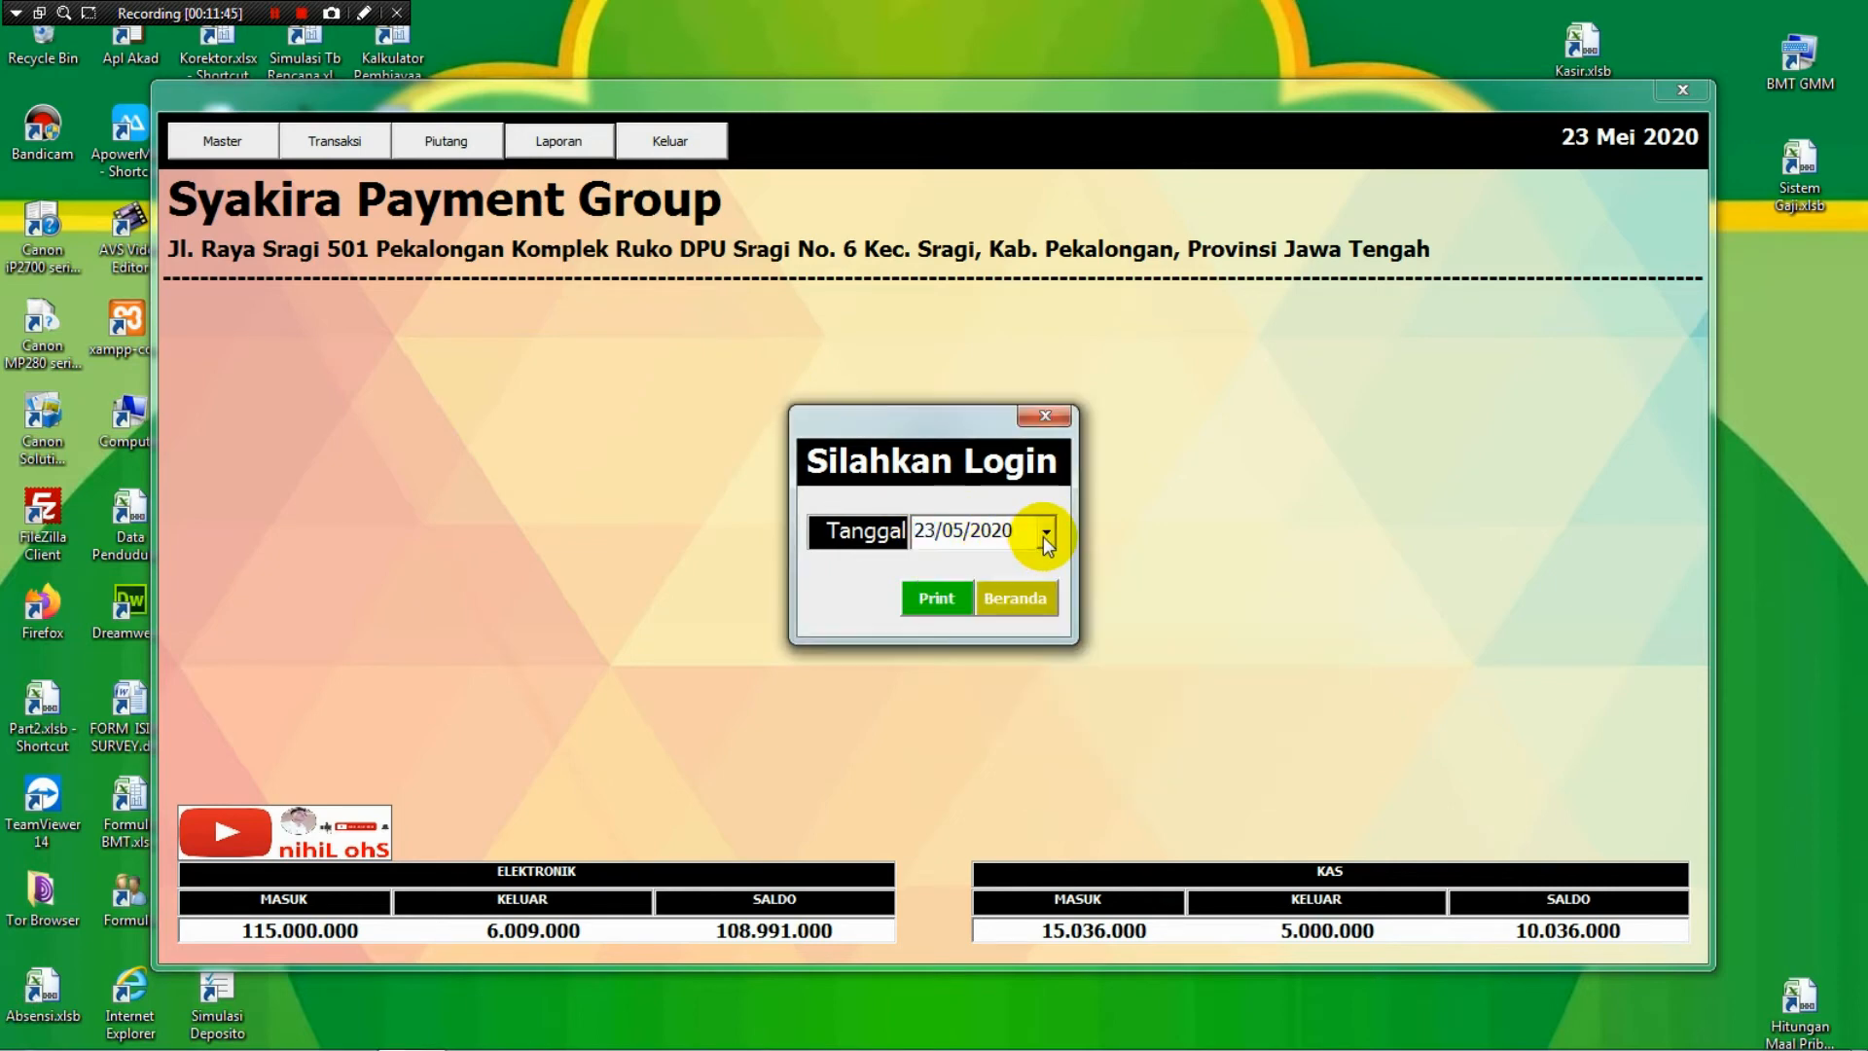
pyautogui.click(1045, 534)
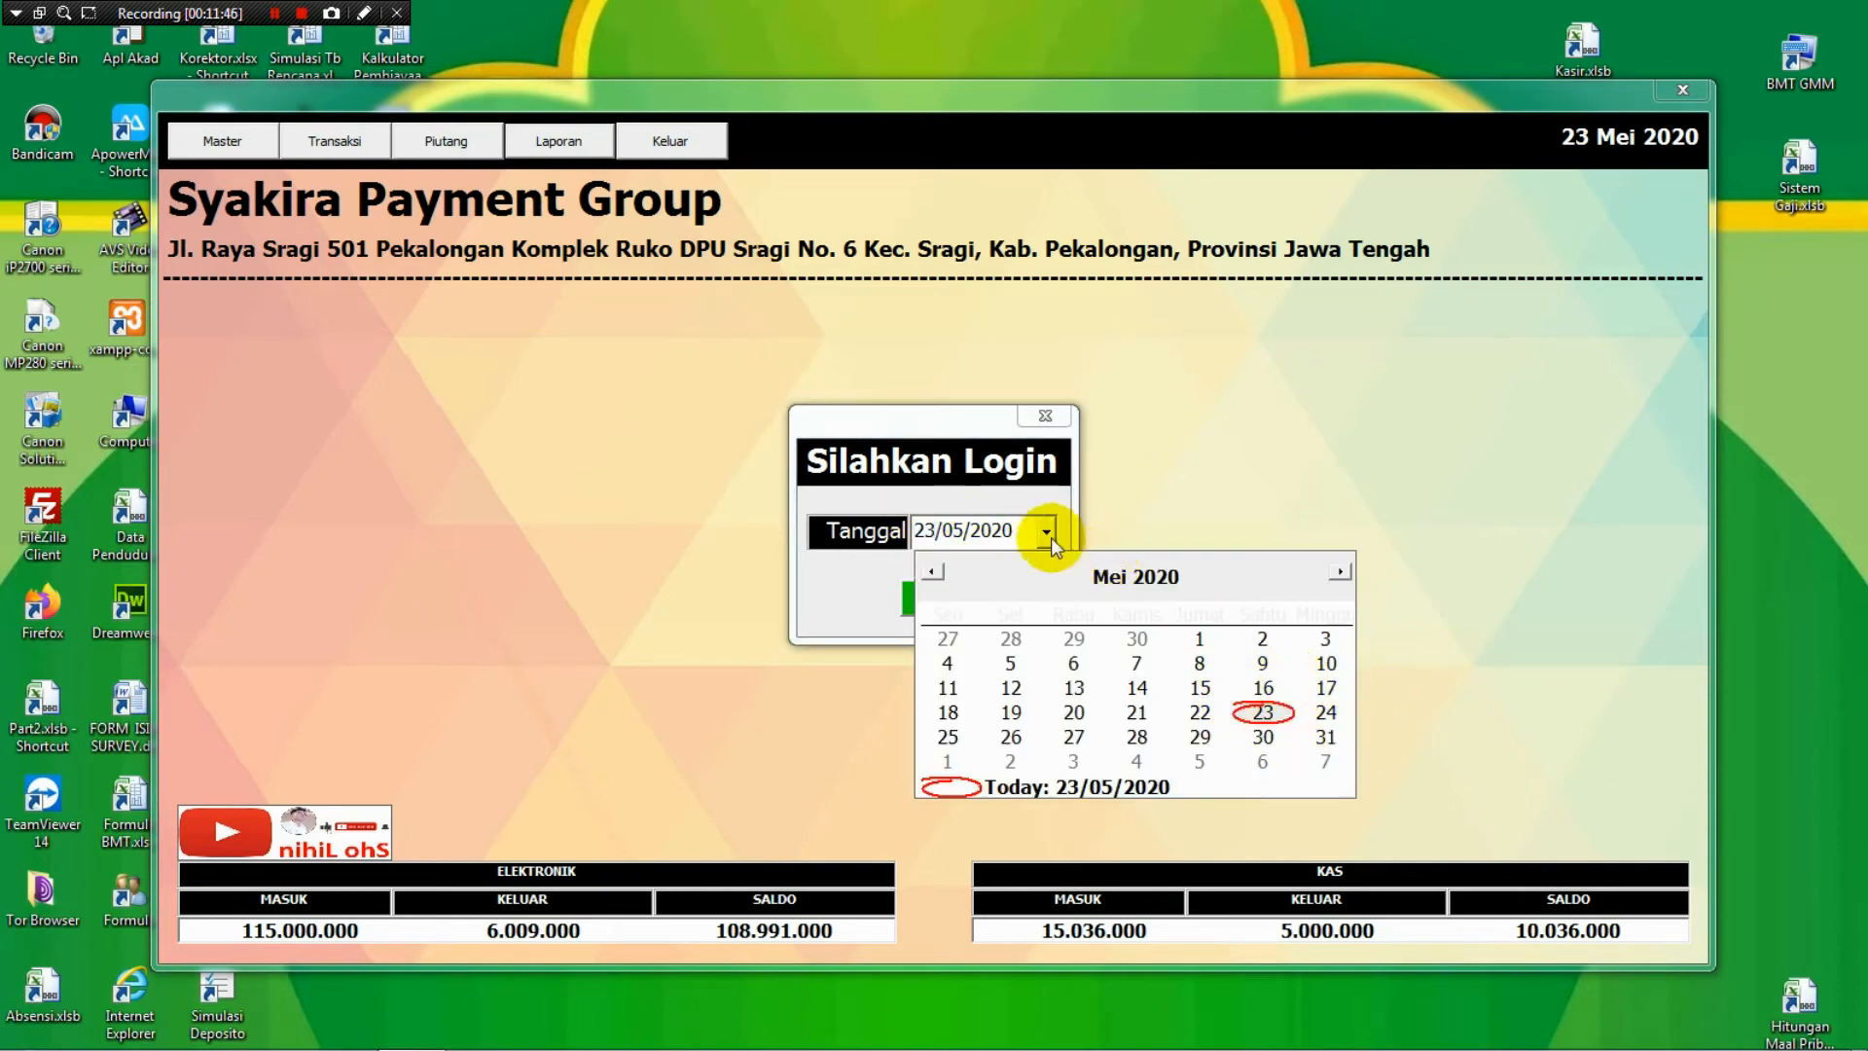
pyautogui.click(1047, 533)
pyautogui.click(936, 597)
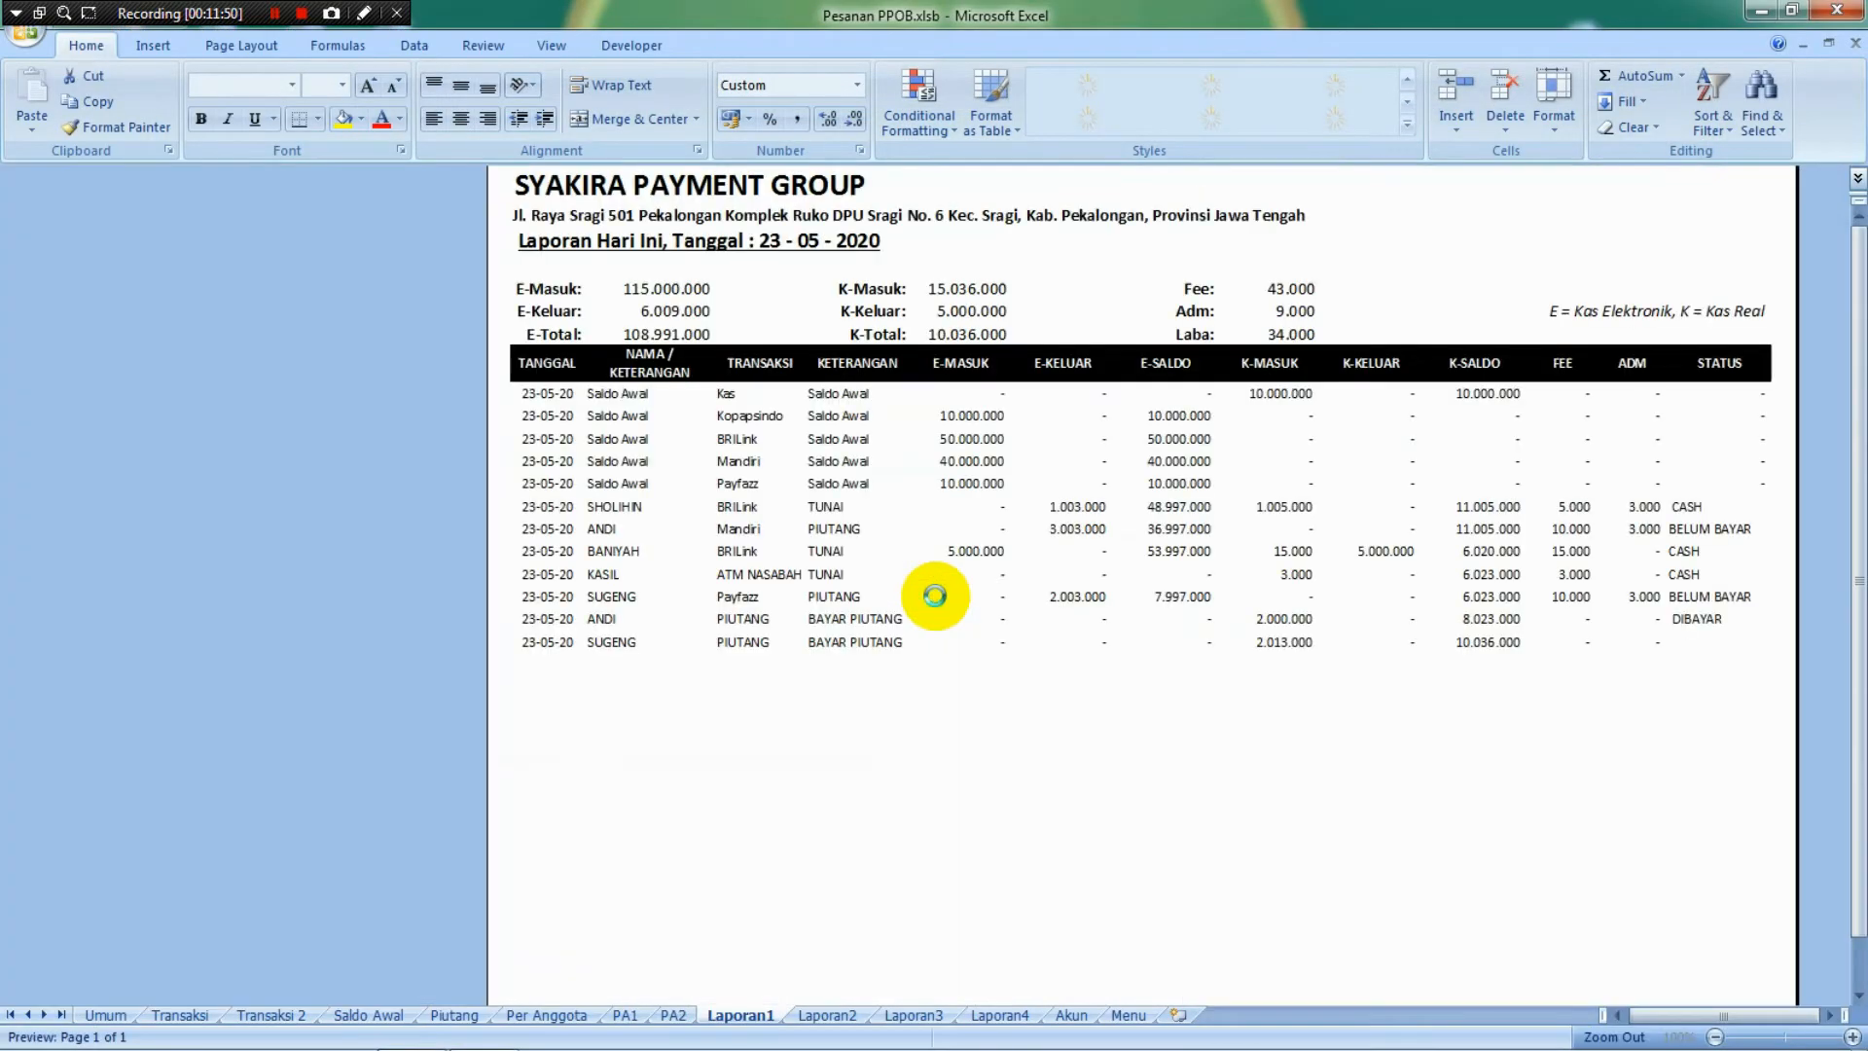
pyautogui.click(1016, 204)
pyautogui.click(999, 204)
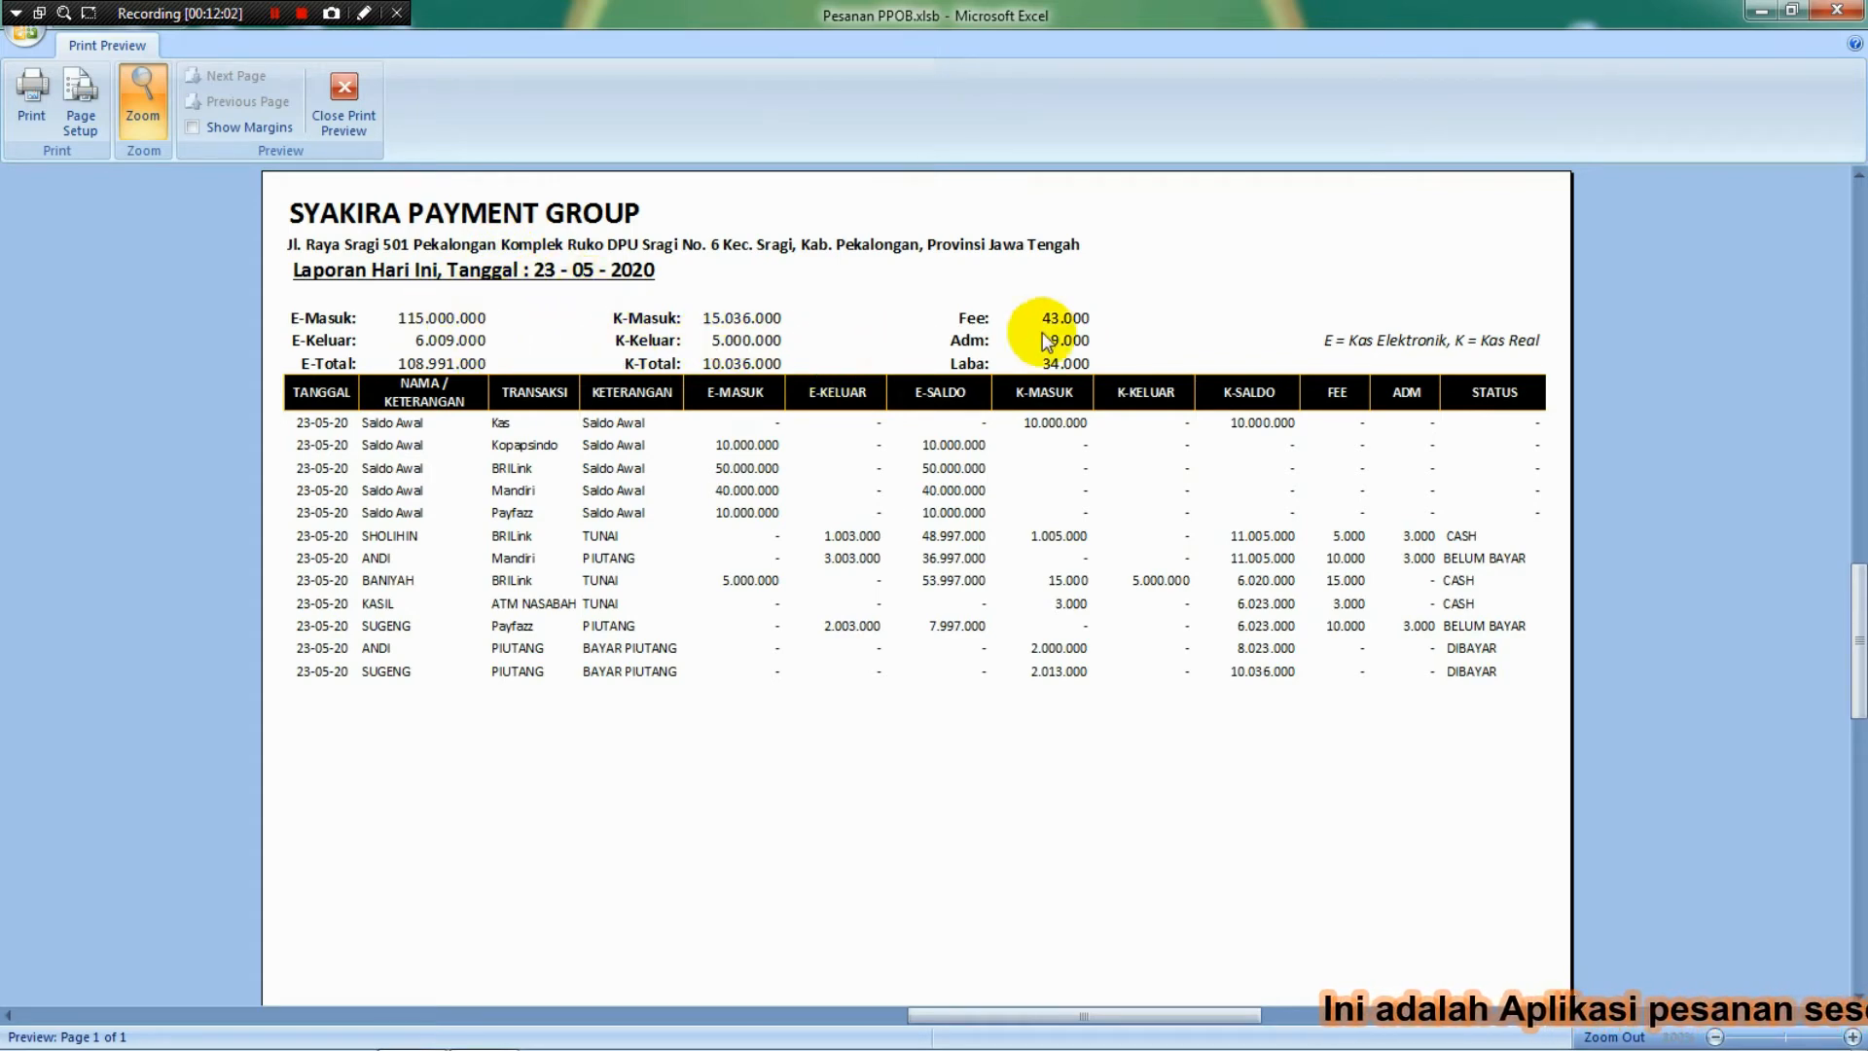
pyautogui.click(344, 99)
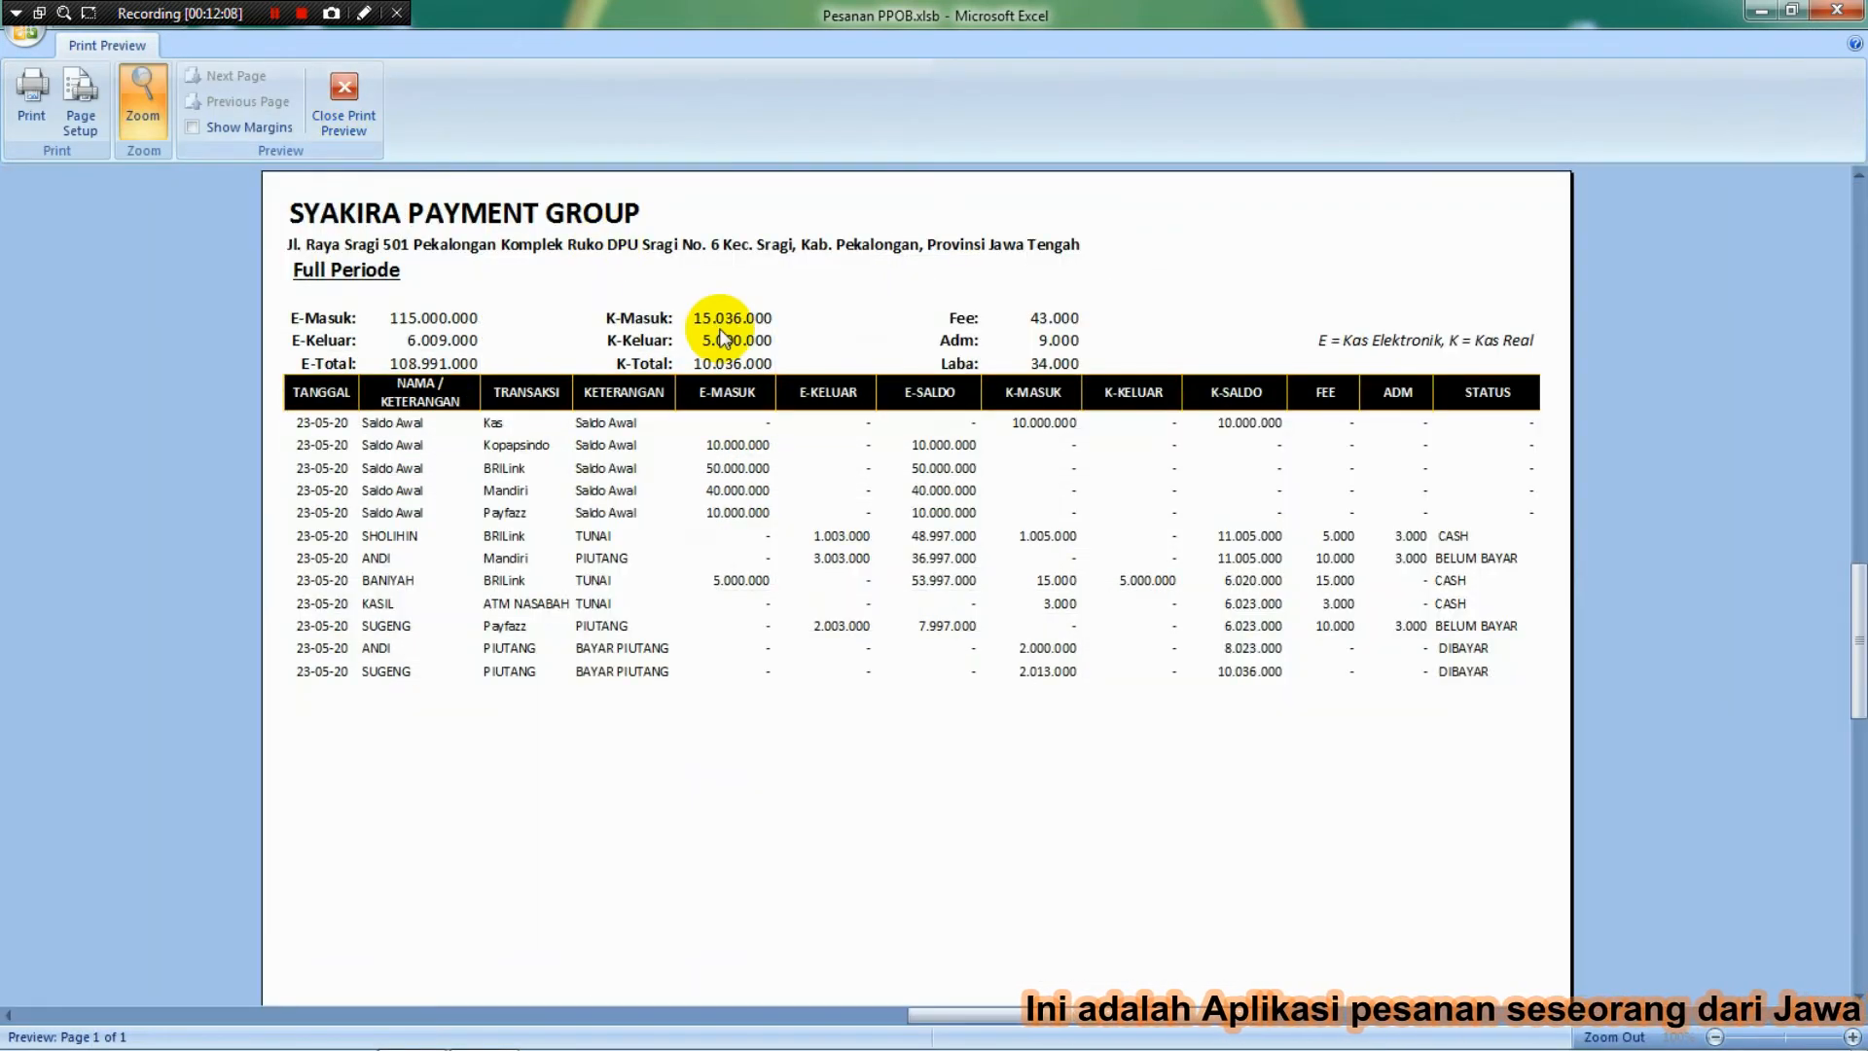
# Zoom around the Full Periode report preview (Laba 34.000), then close it.
pyautogui.click(722, 332)
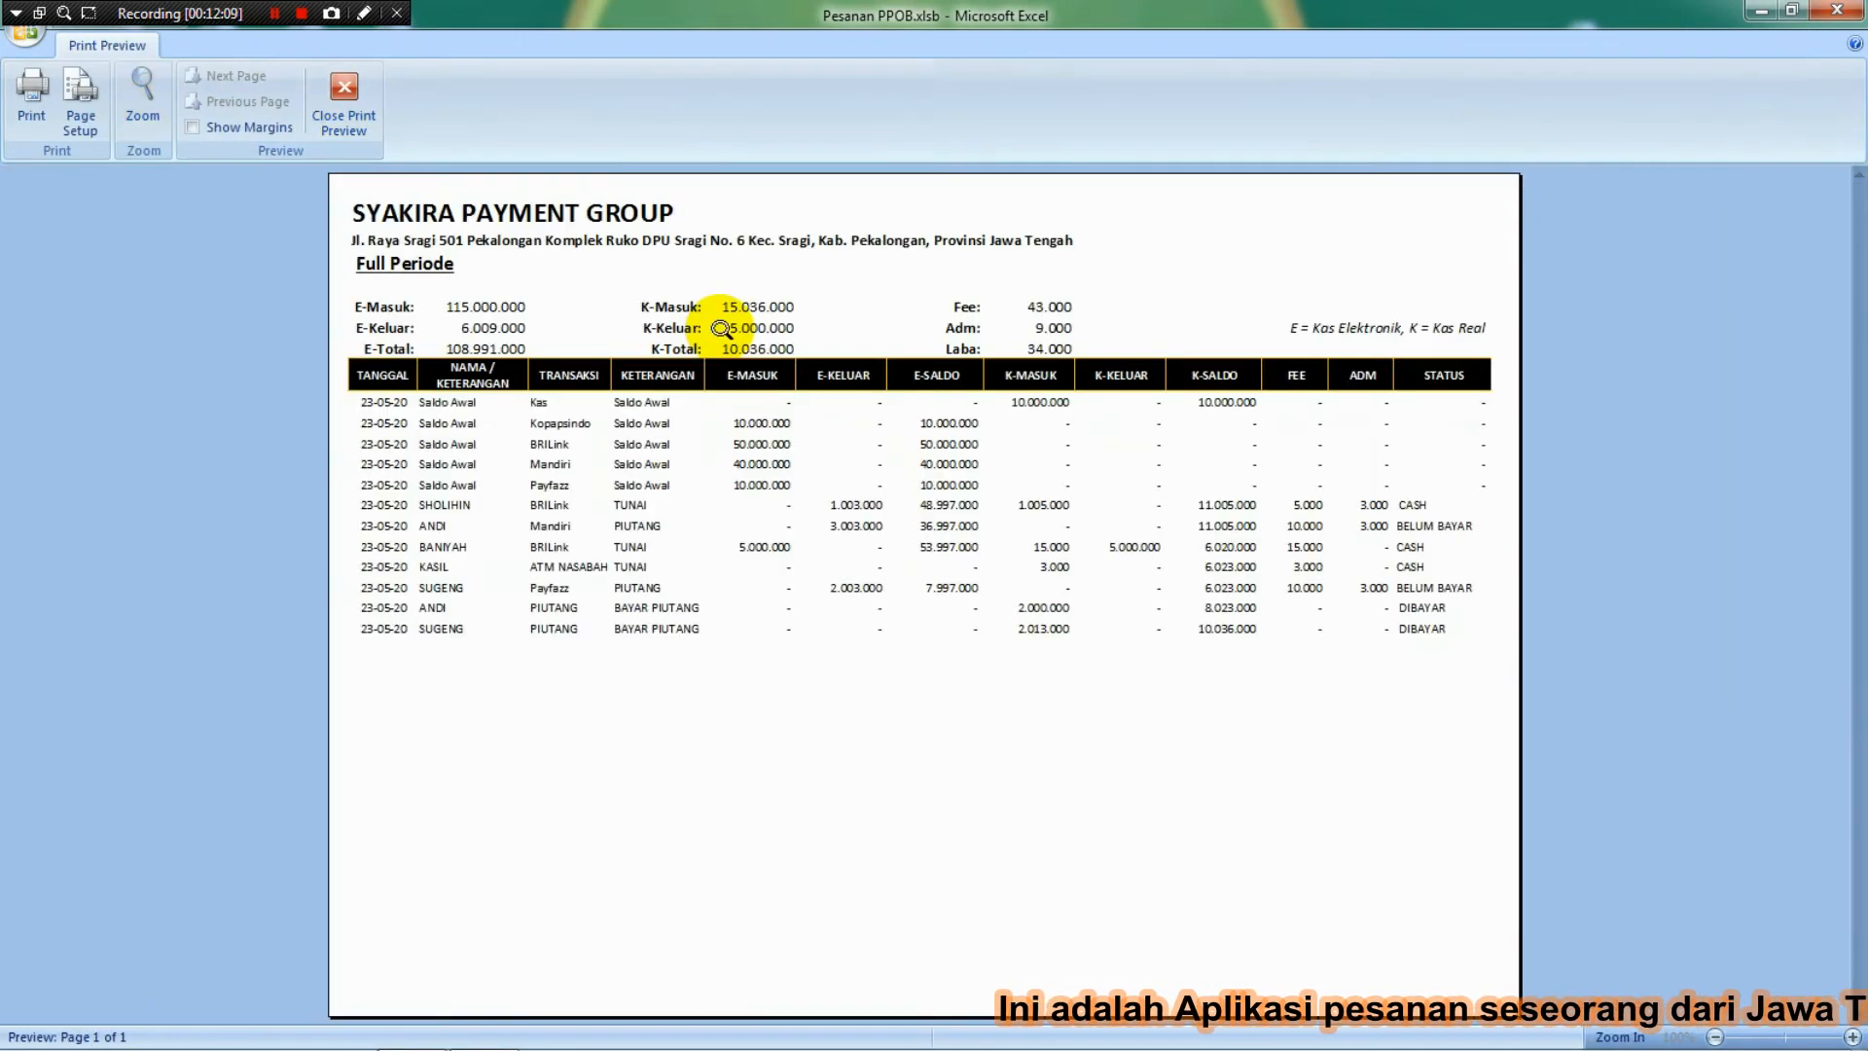
pyautogui.click(722, 332)
pyautogui.click(813, 233)
pyautogui.click(818, 226)
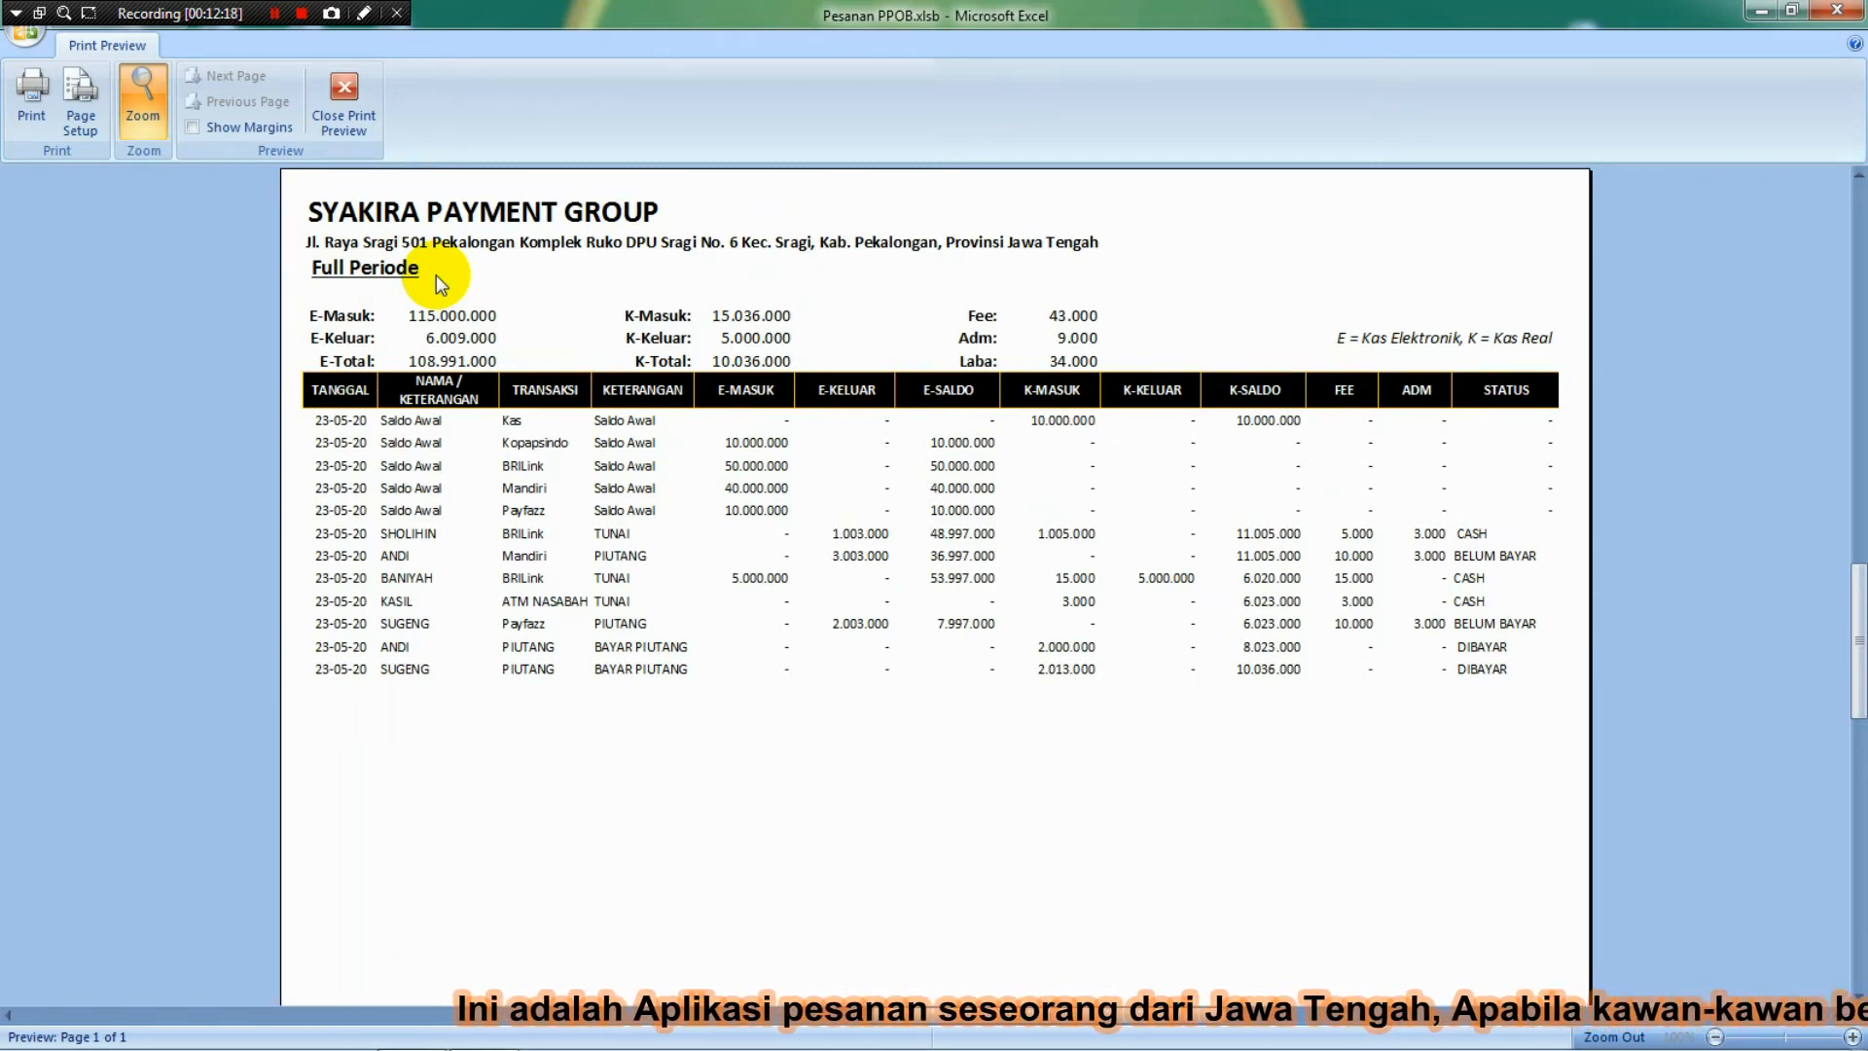
pyautogui.click(354, 125)
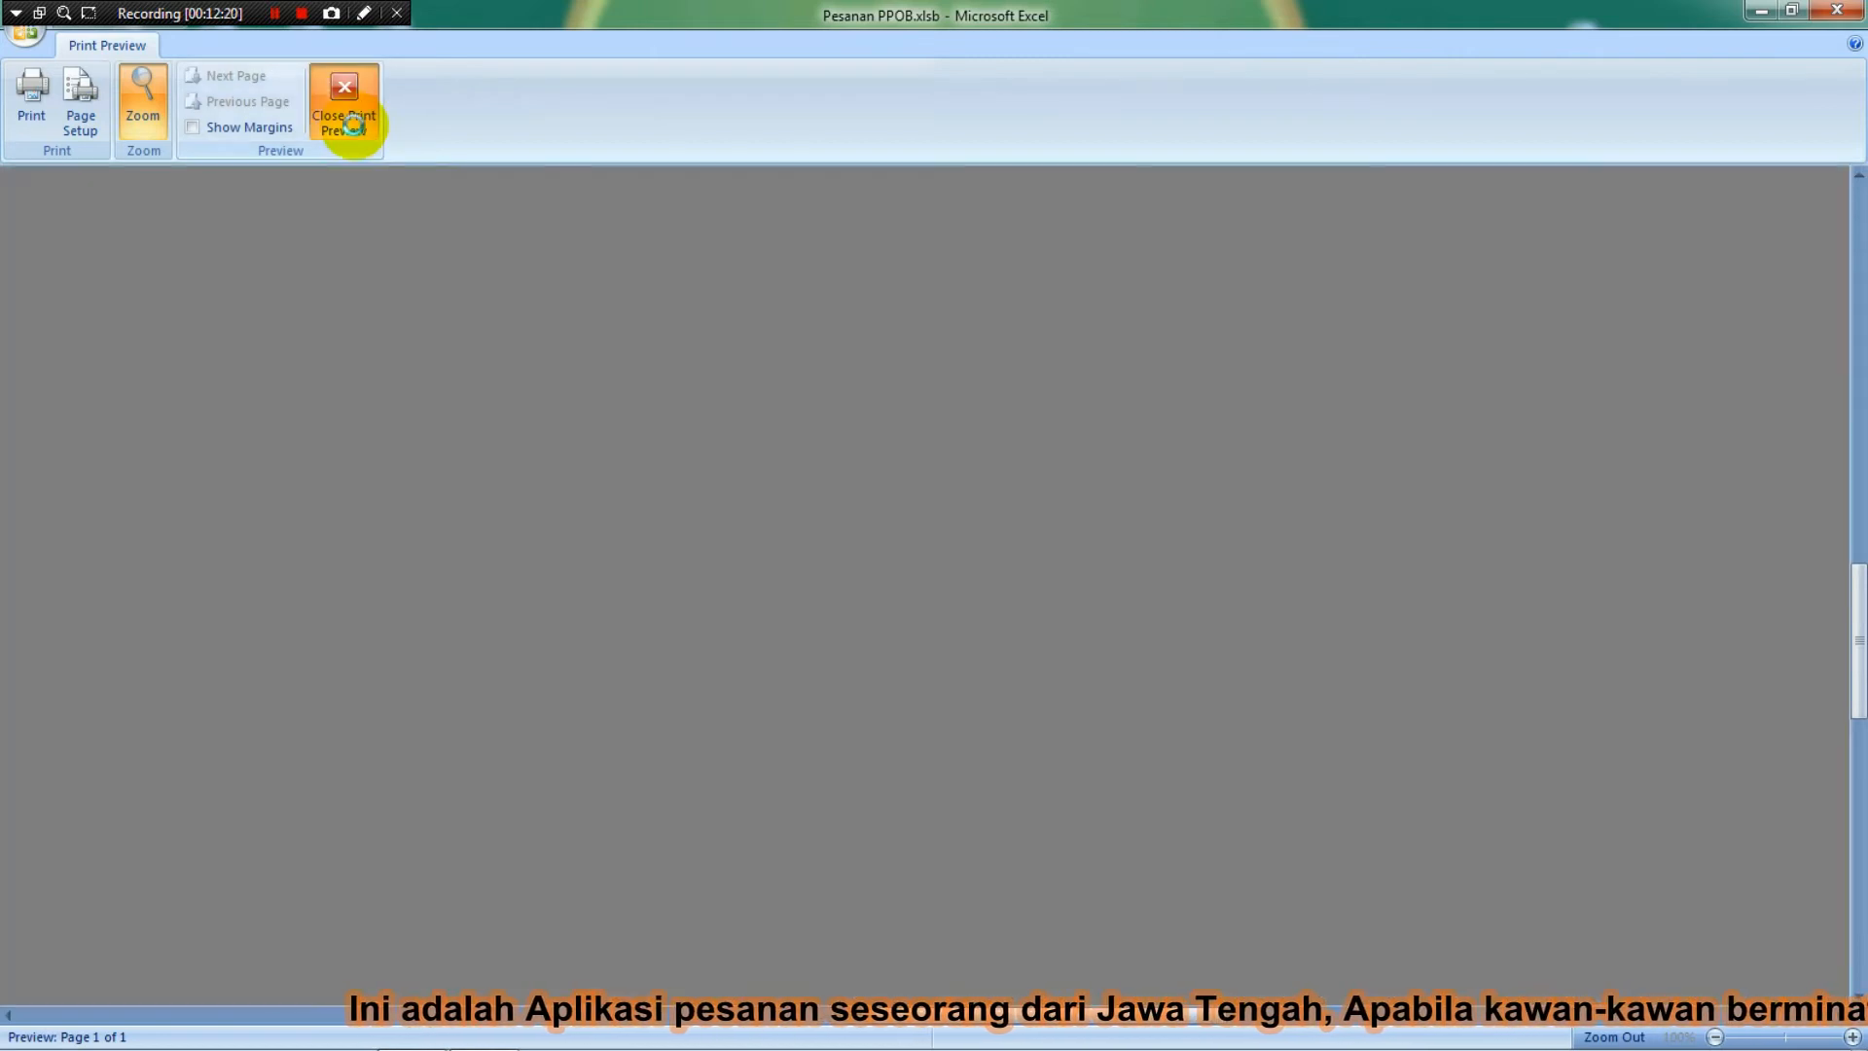
# Preview and close the Laba Rugi report, then zoom into the Piutang Nasabah preview.
pyautogui.hotkey('ctrl', 'F2')
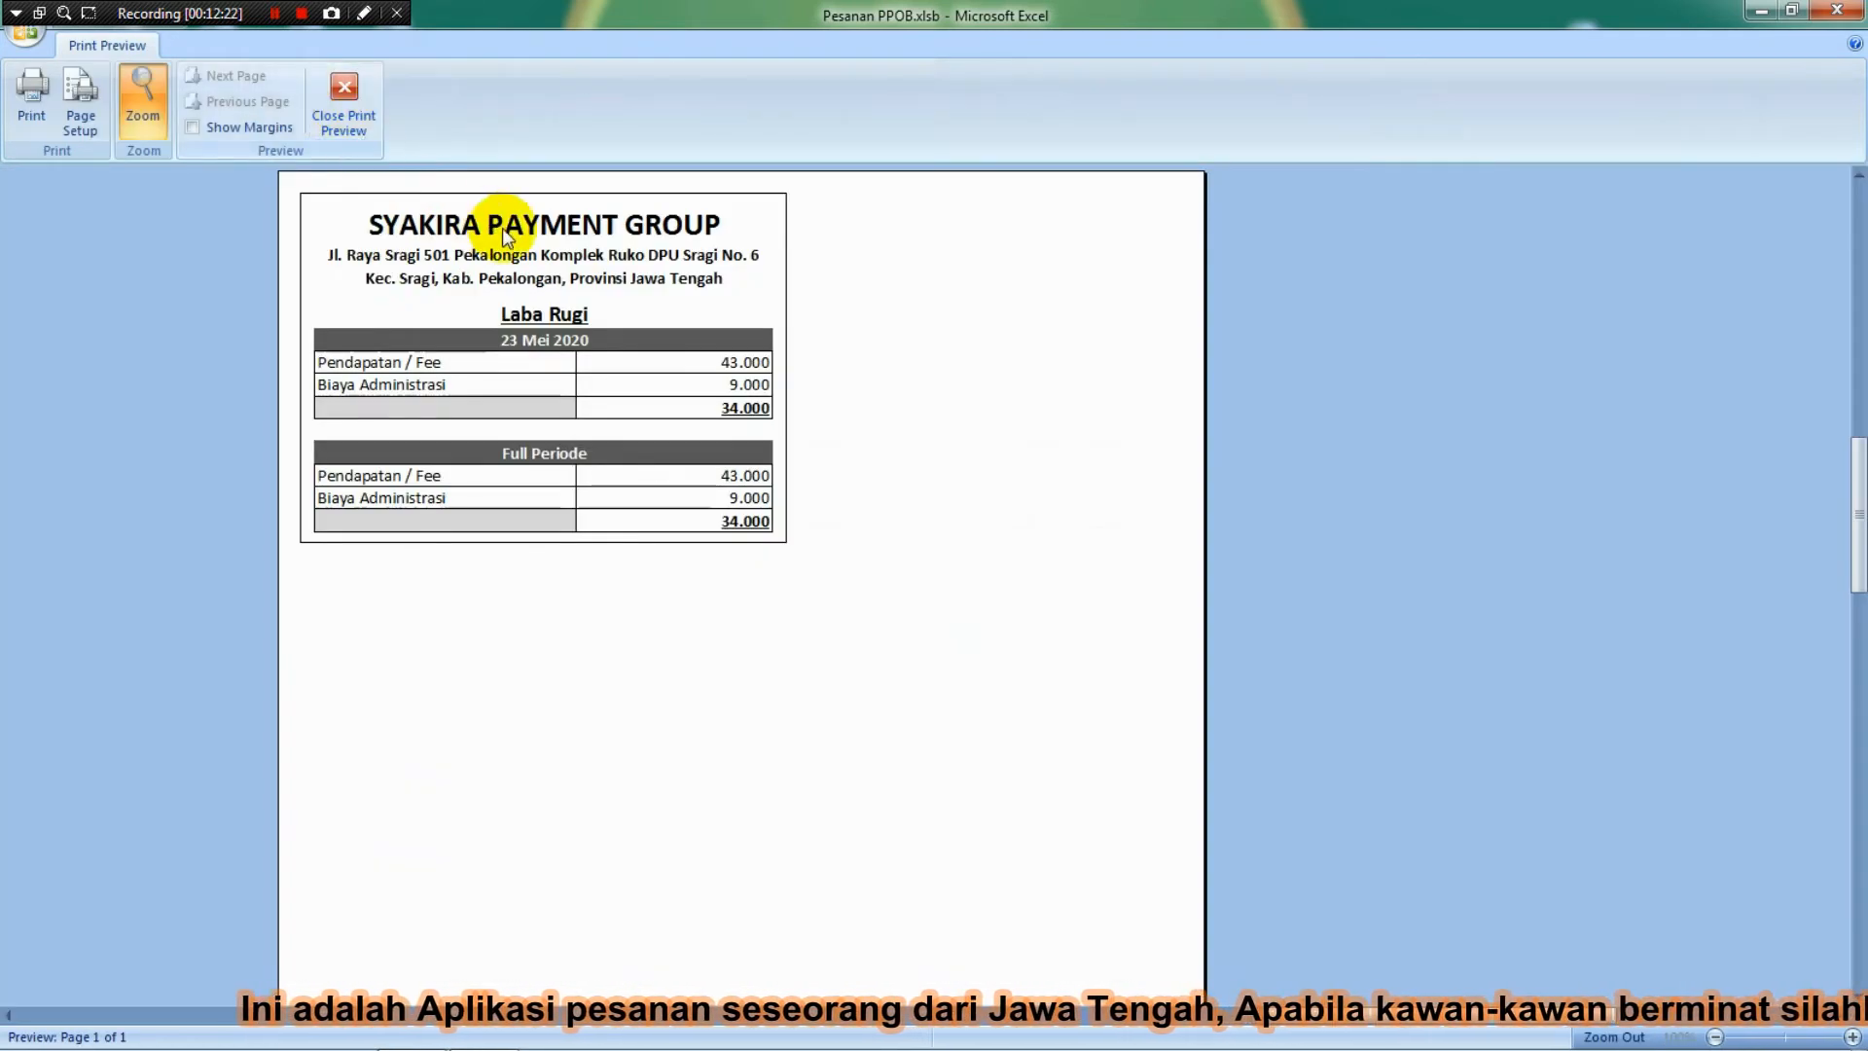
pyautogui.click(735, 212)
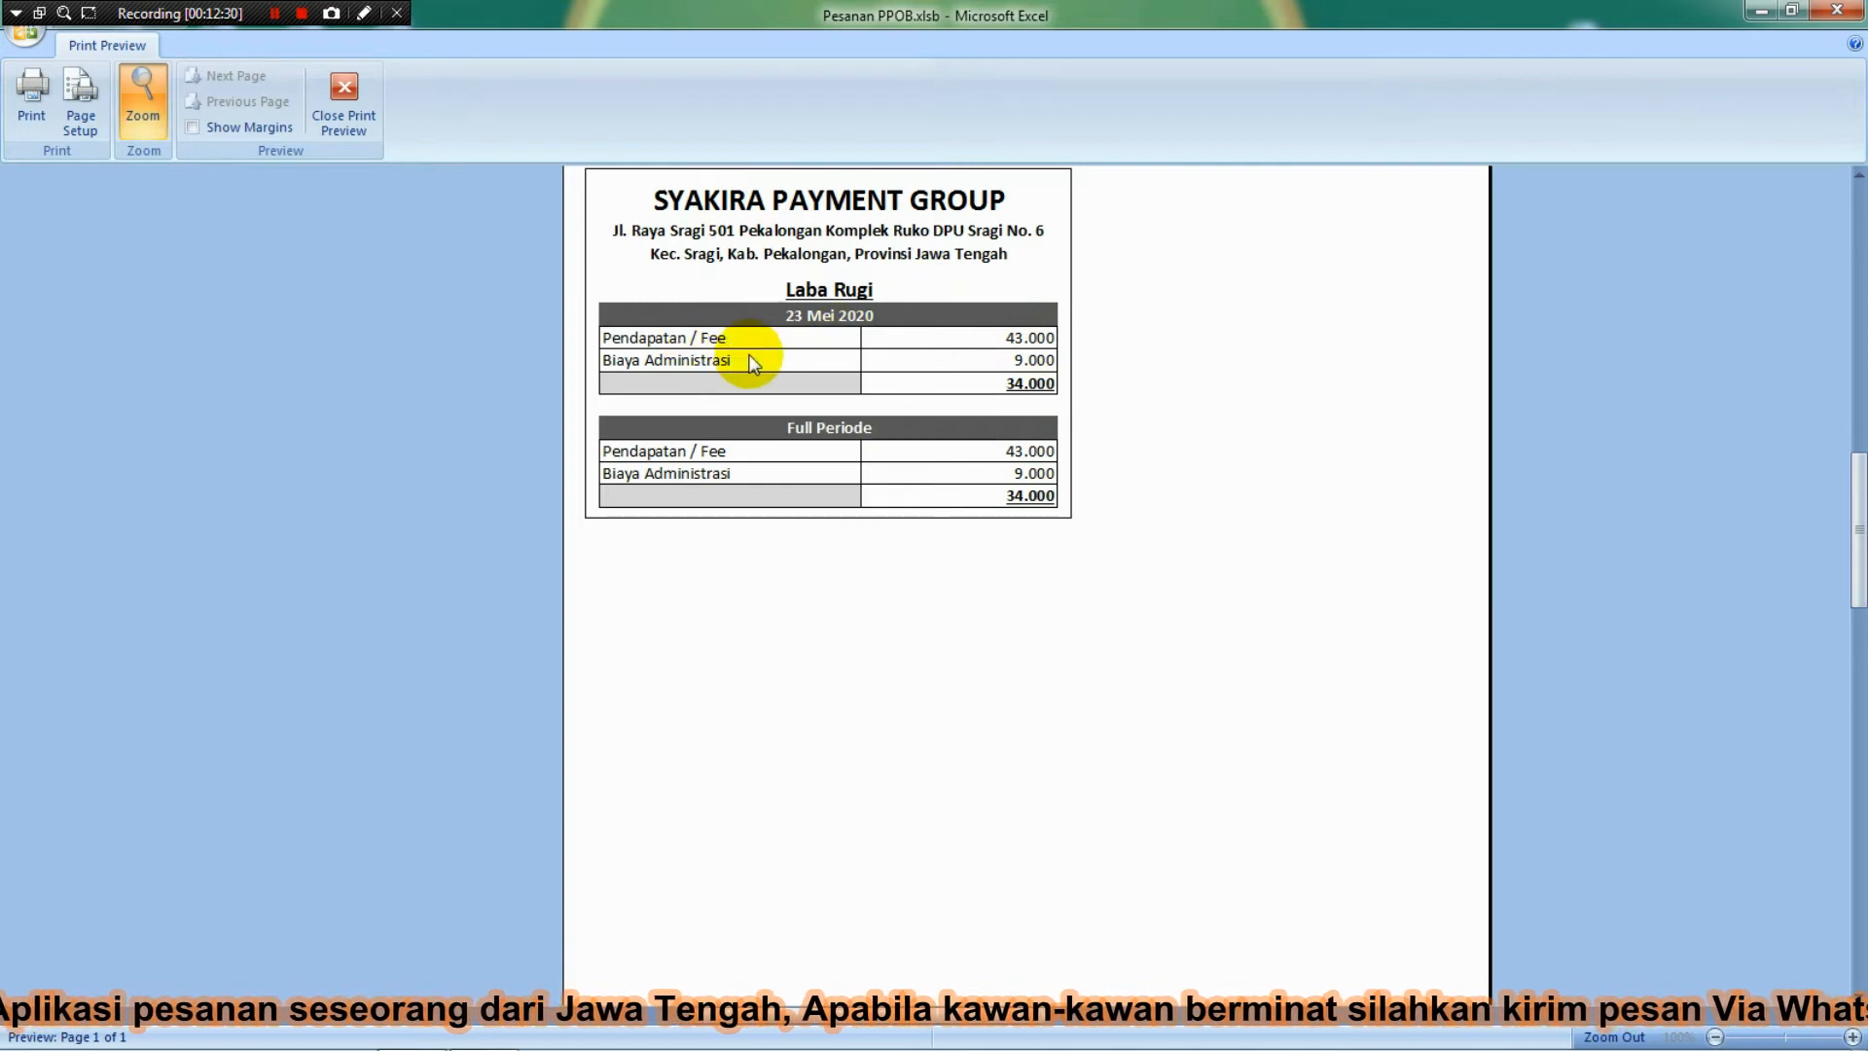
pyautogui.click(341, 109)
pyautogui.hotkey('ctrl', 'F2')
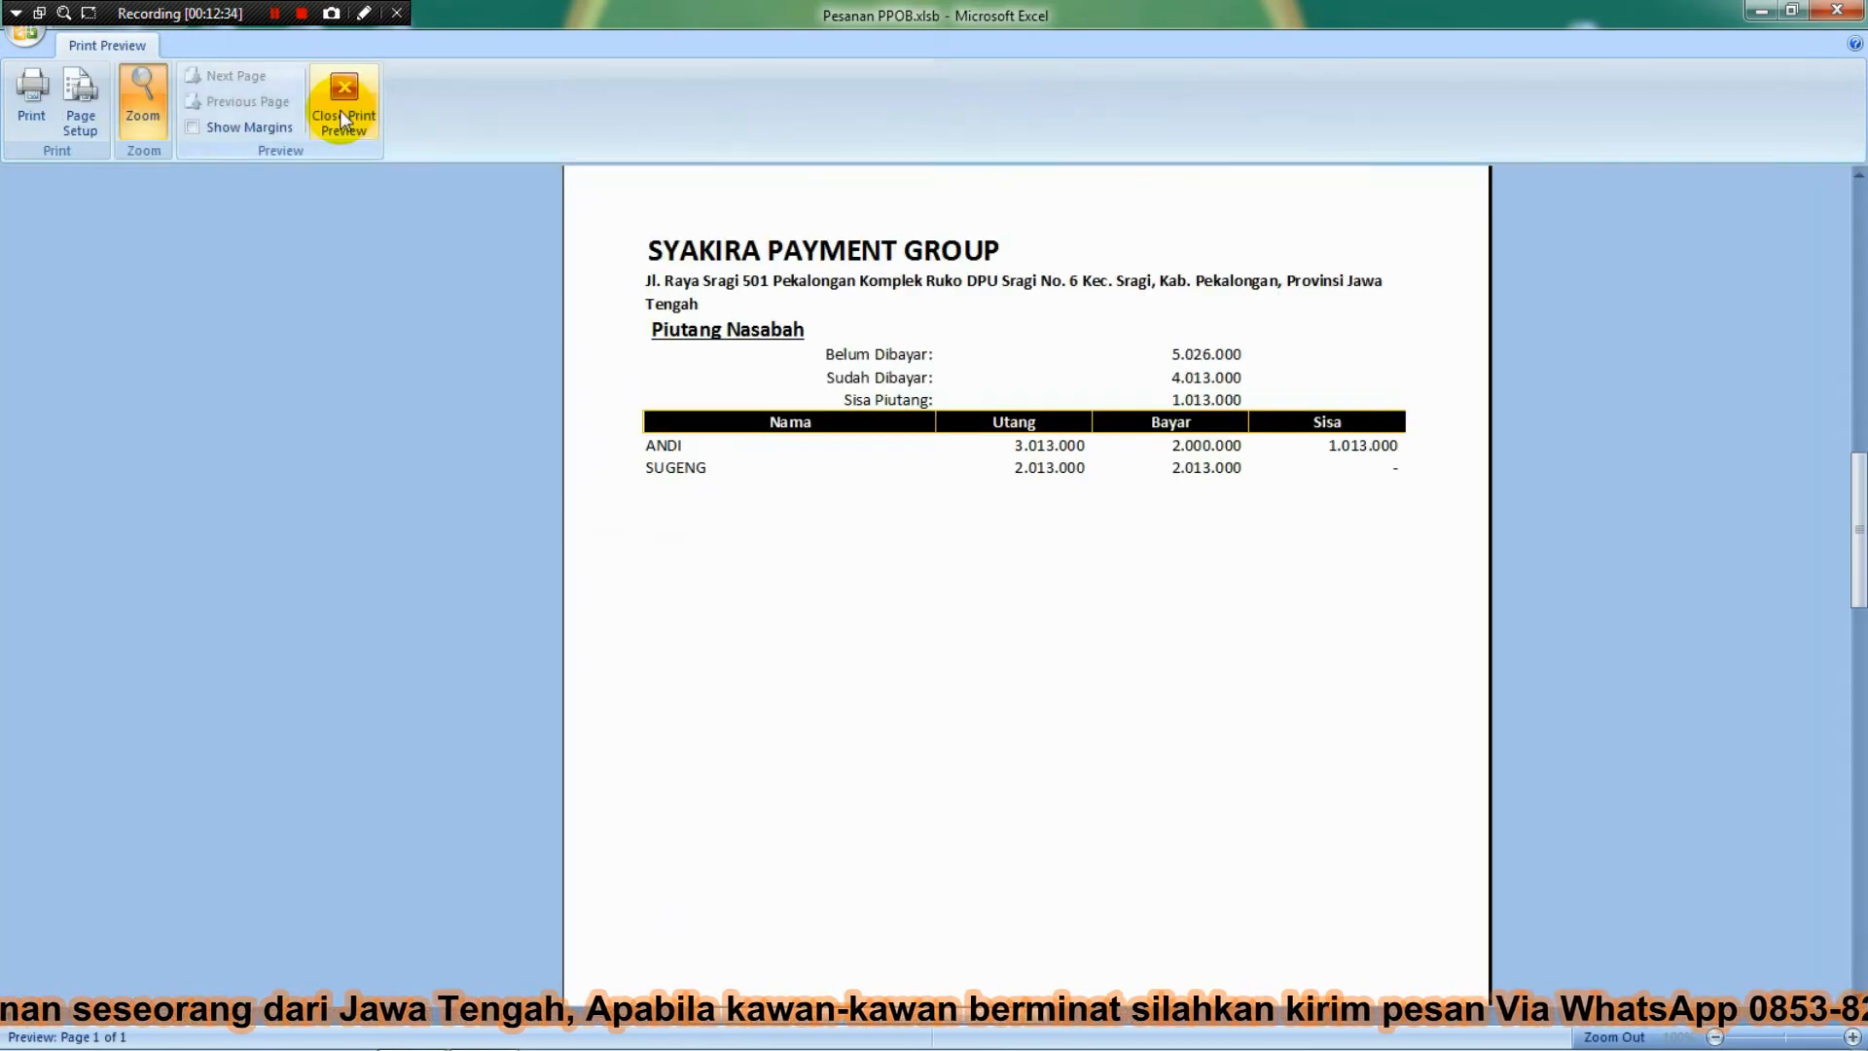
pyautogui.click(901, 202)
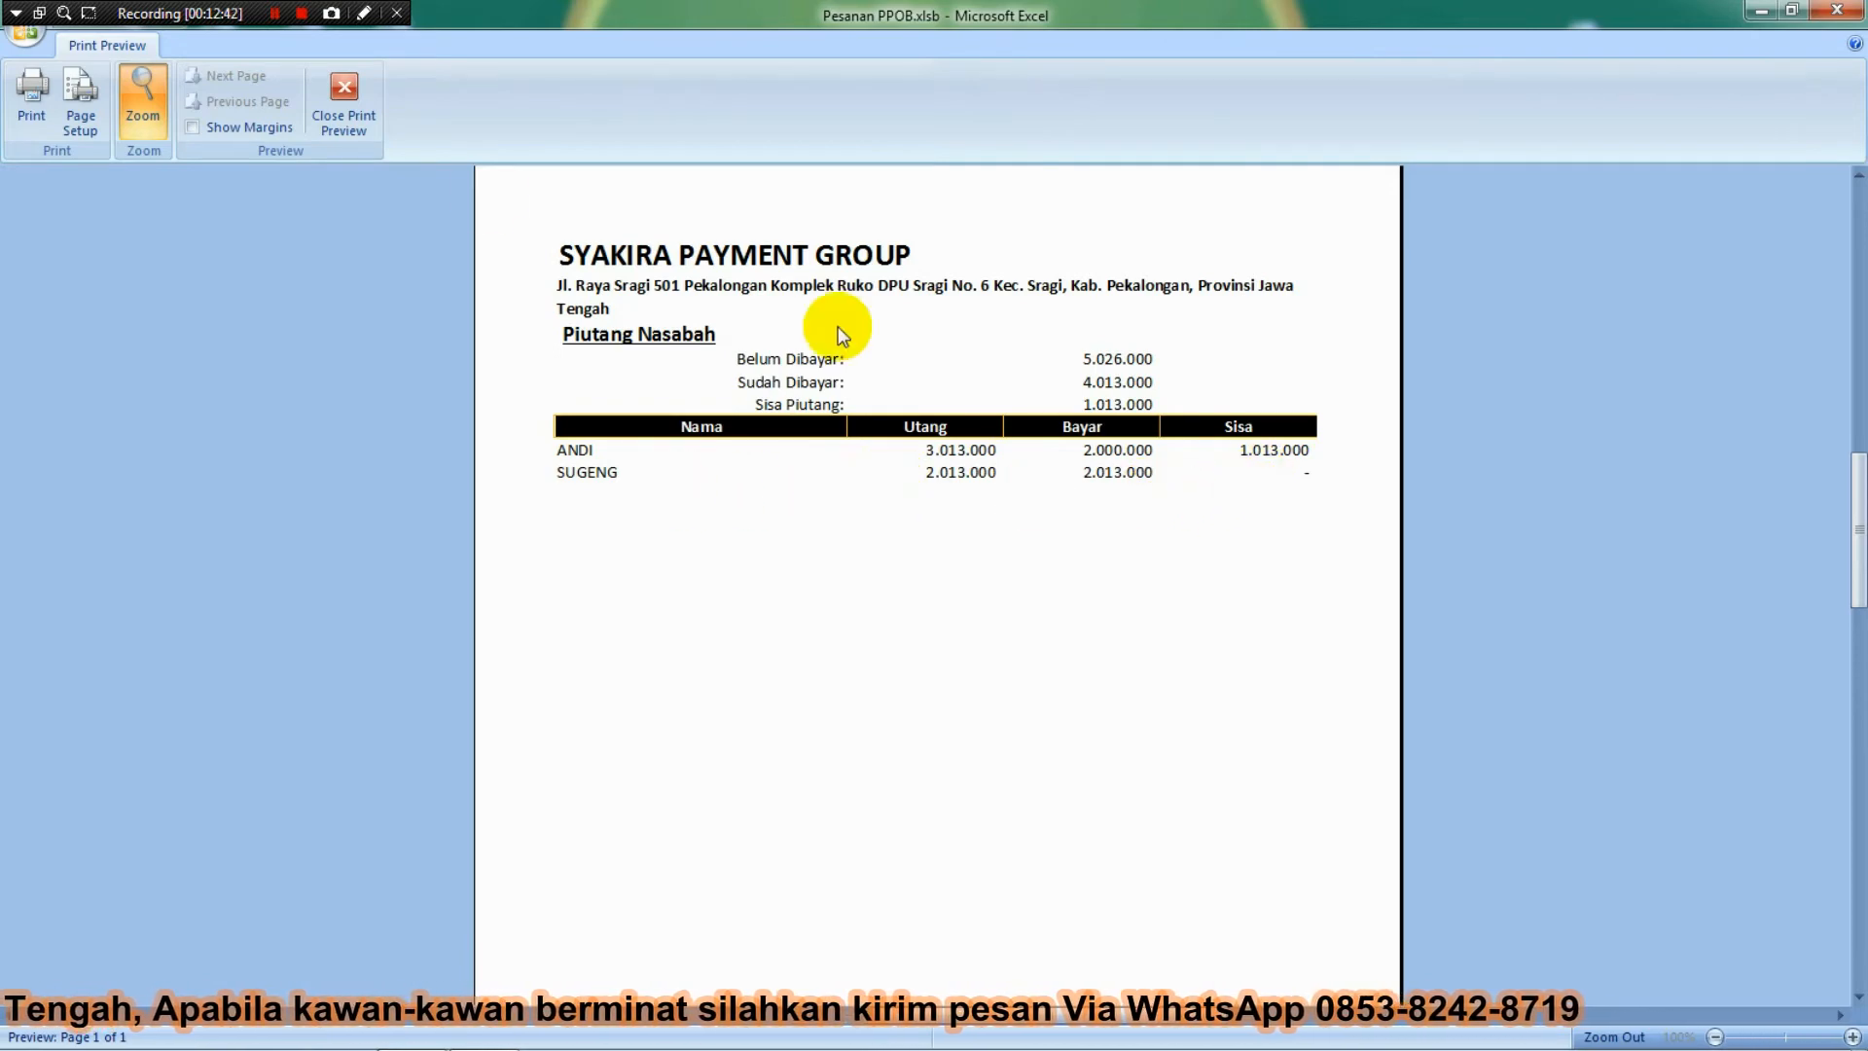
# Close the customer debt preview, then zoom into and close the Laporan Full Periode summary preview.
pyautogui.click(337, 105)
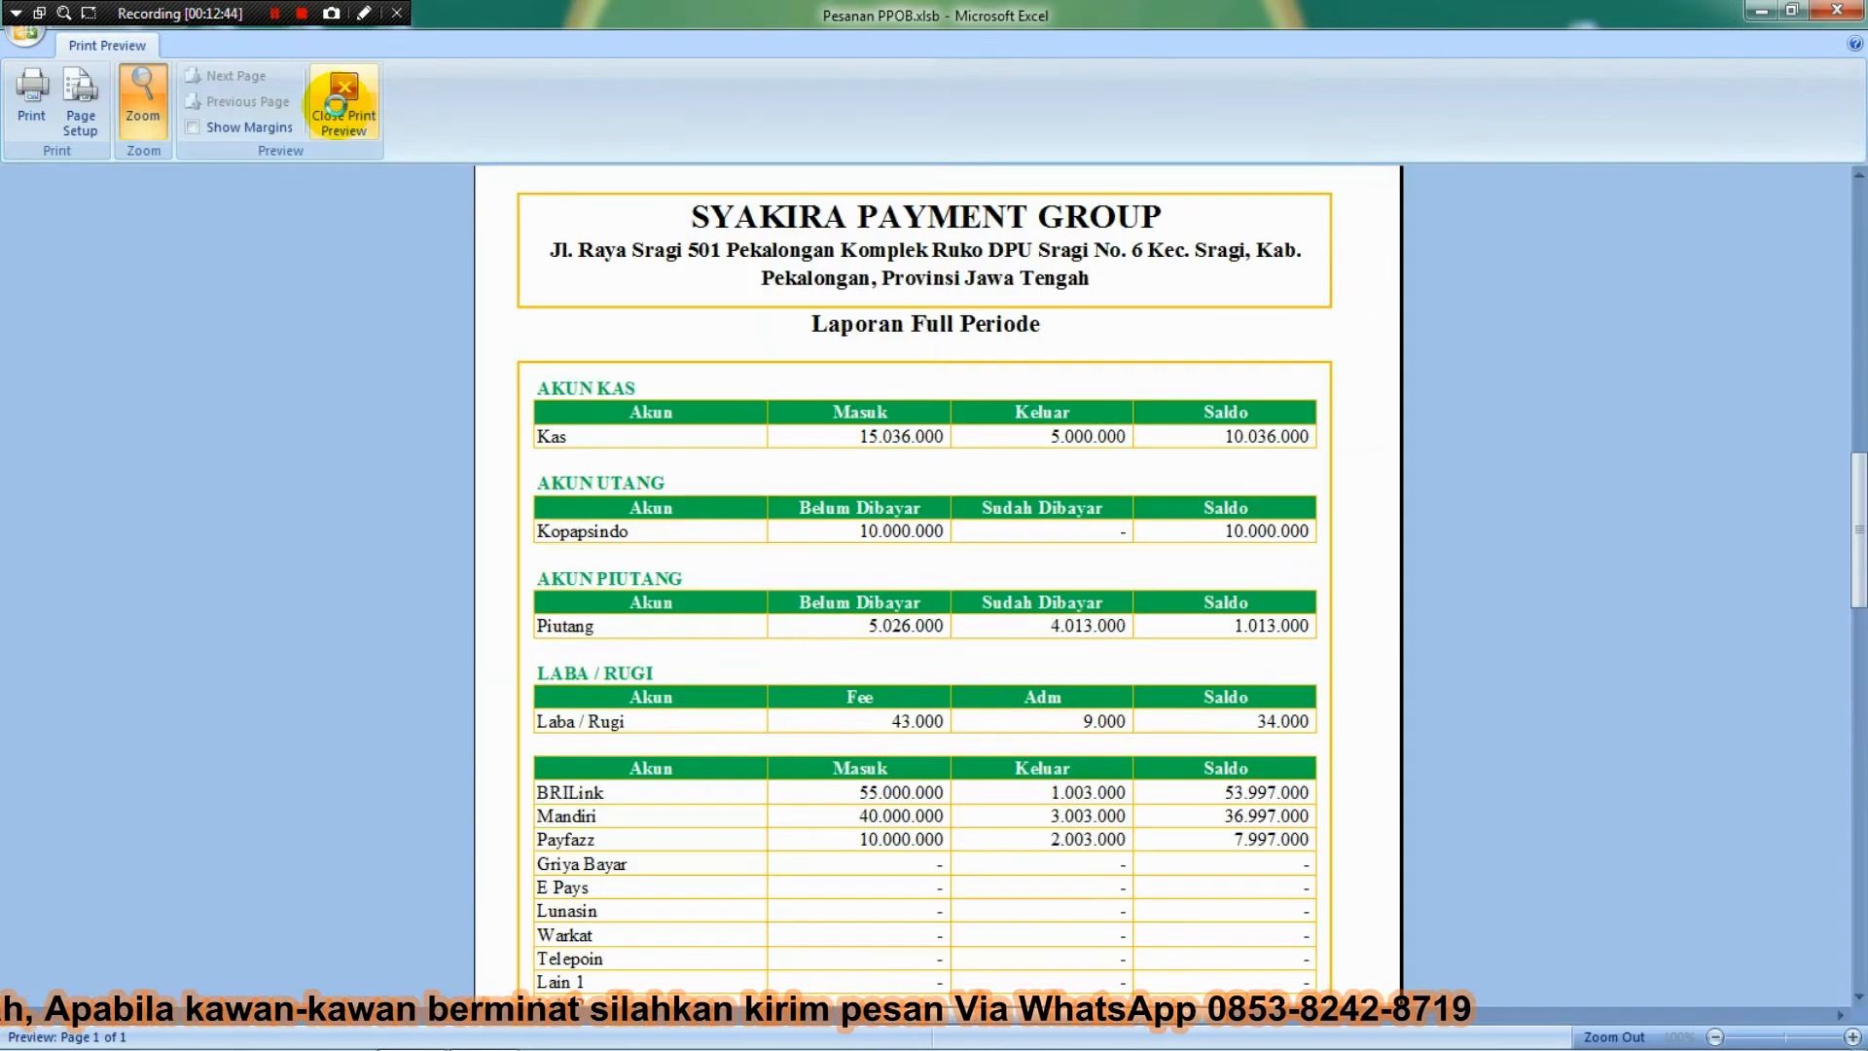
pyautogui.click(946, 471)
pyautogui.click(946, 471)
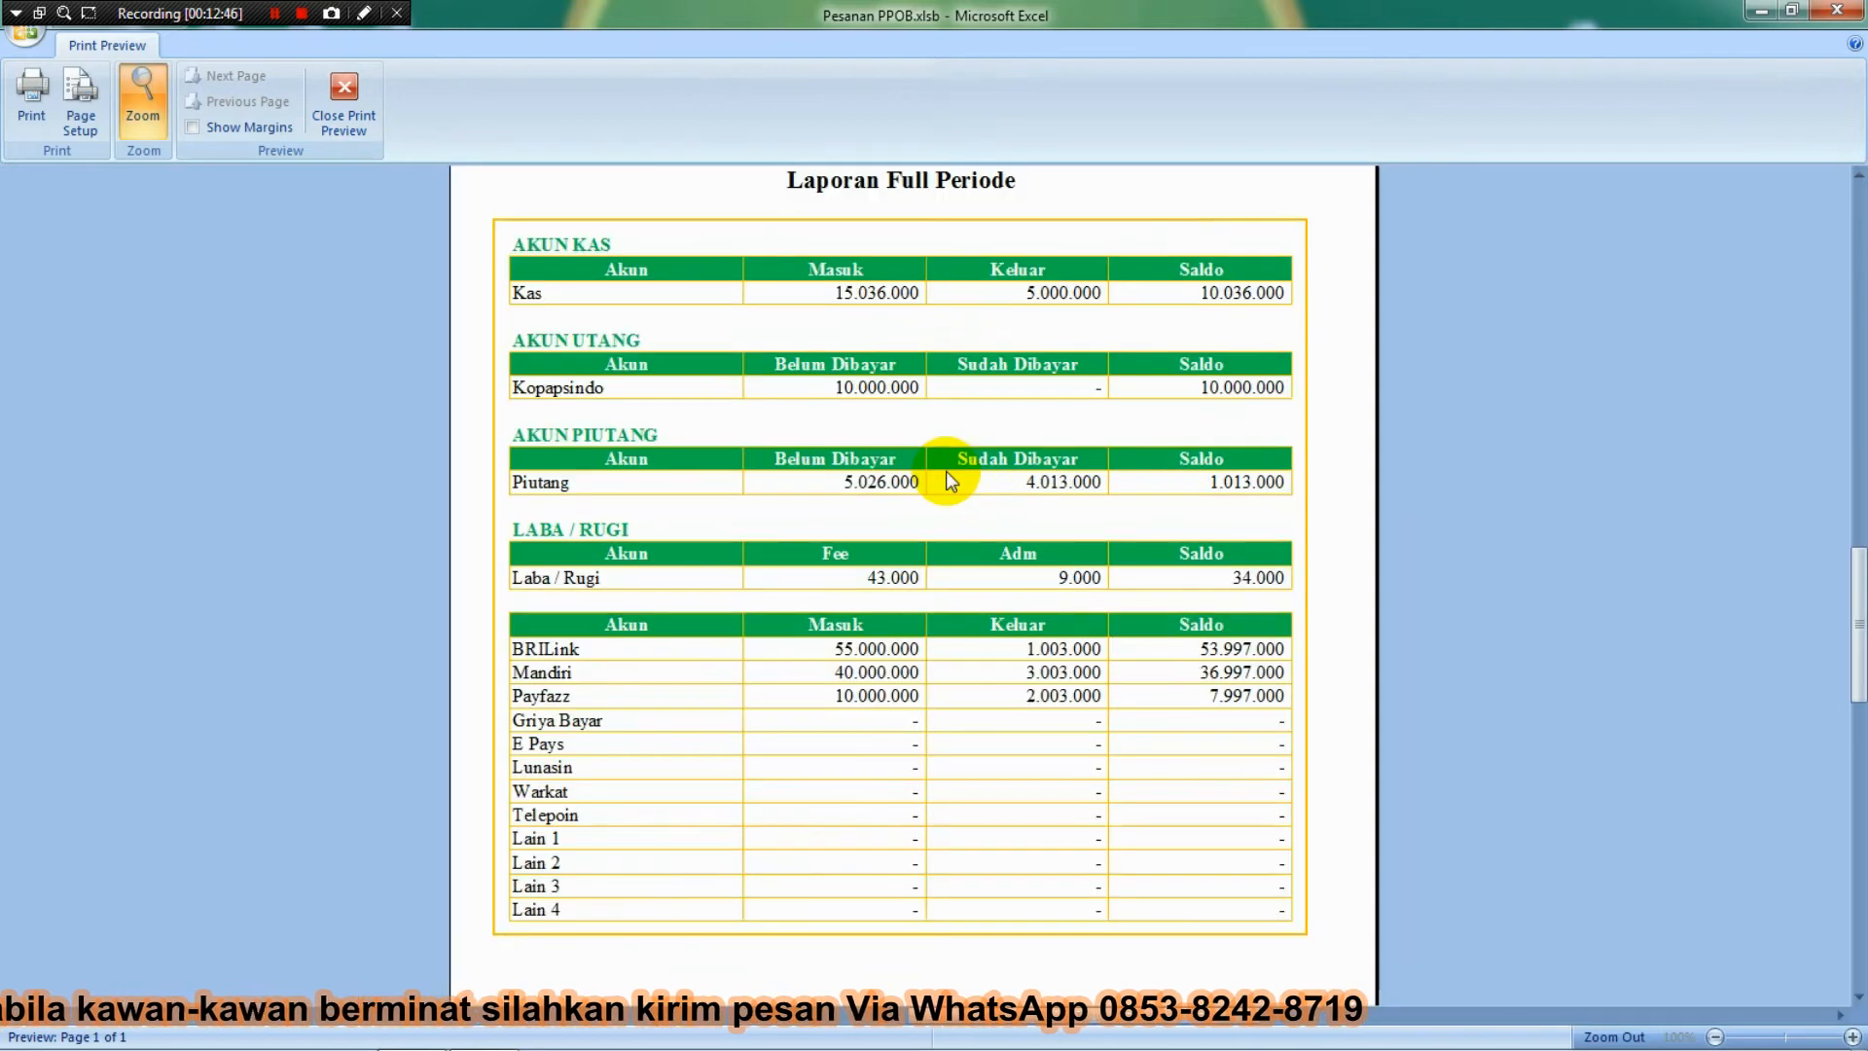
pyautogui.click(946, 471)
pyautogui.click(967, 181)
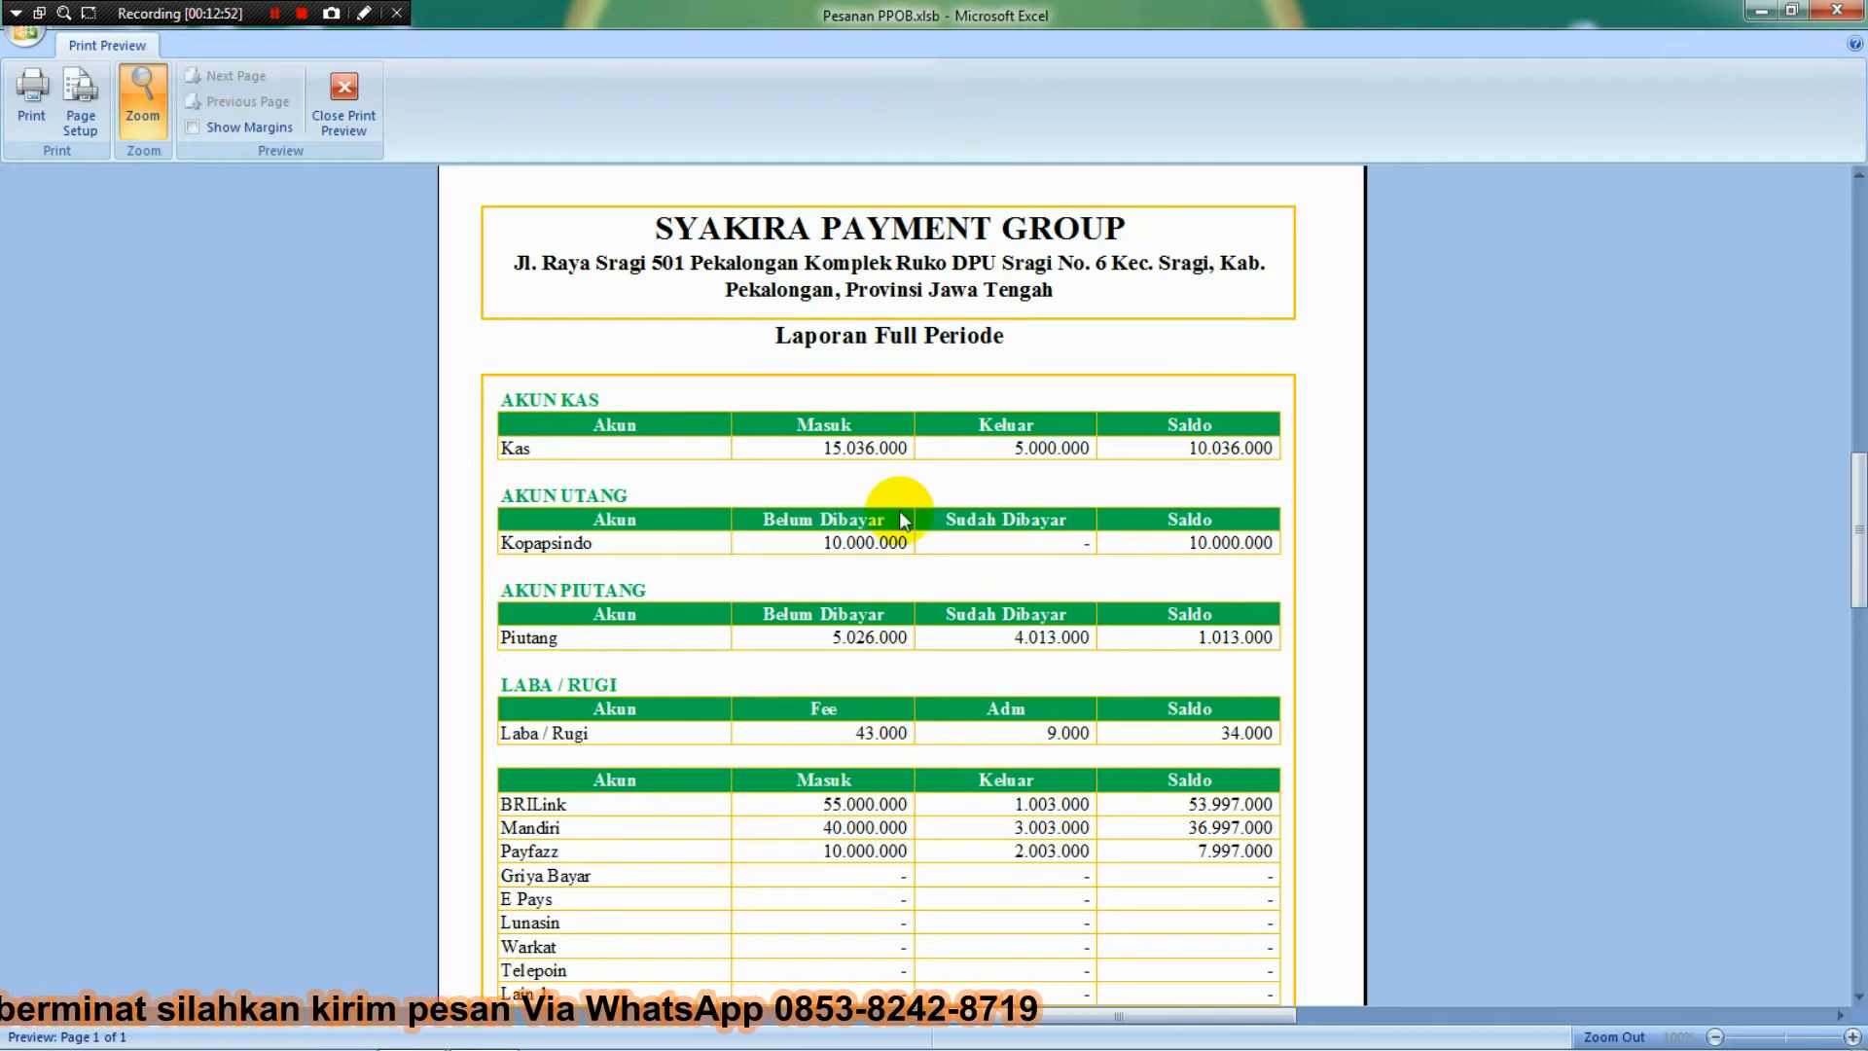
pyautogui.click(343, 98)
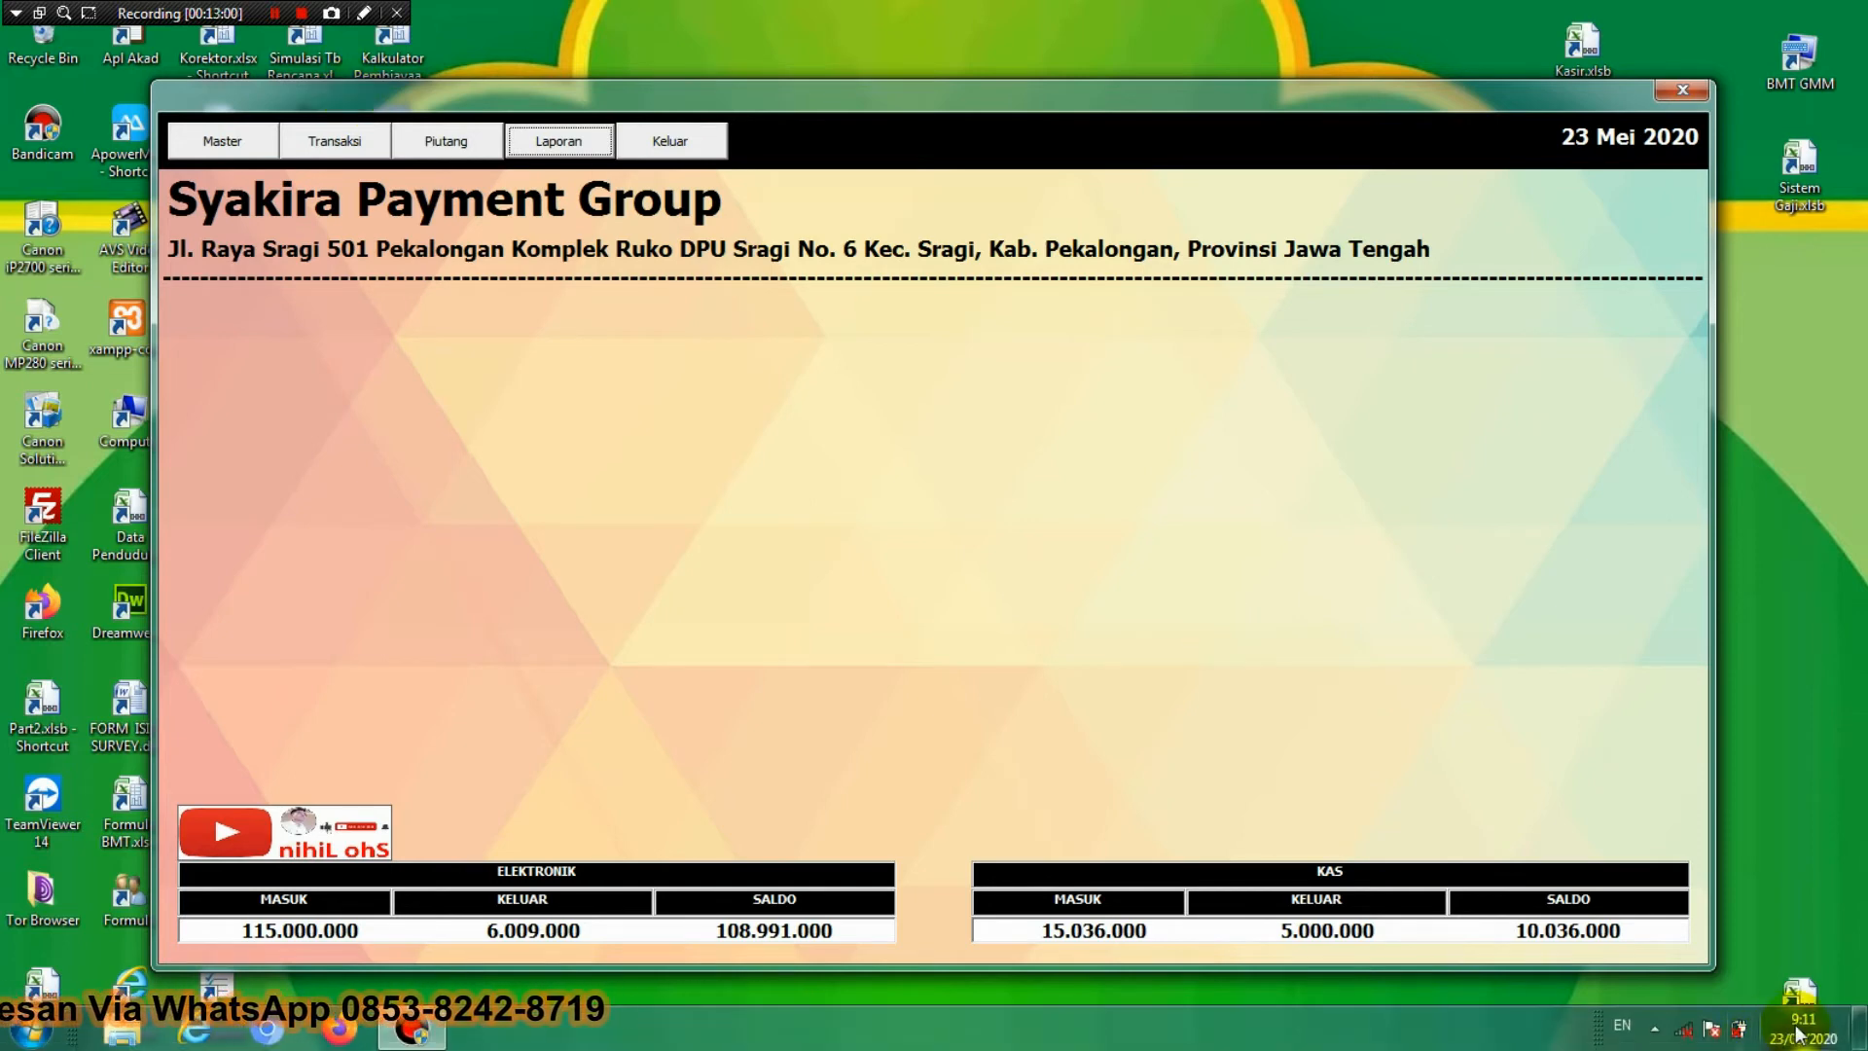
# Change the Windows system date to 24 Mei 2020 through the taskbar clock's date settings.
pyautogui.click(1801, 1031)
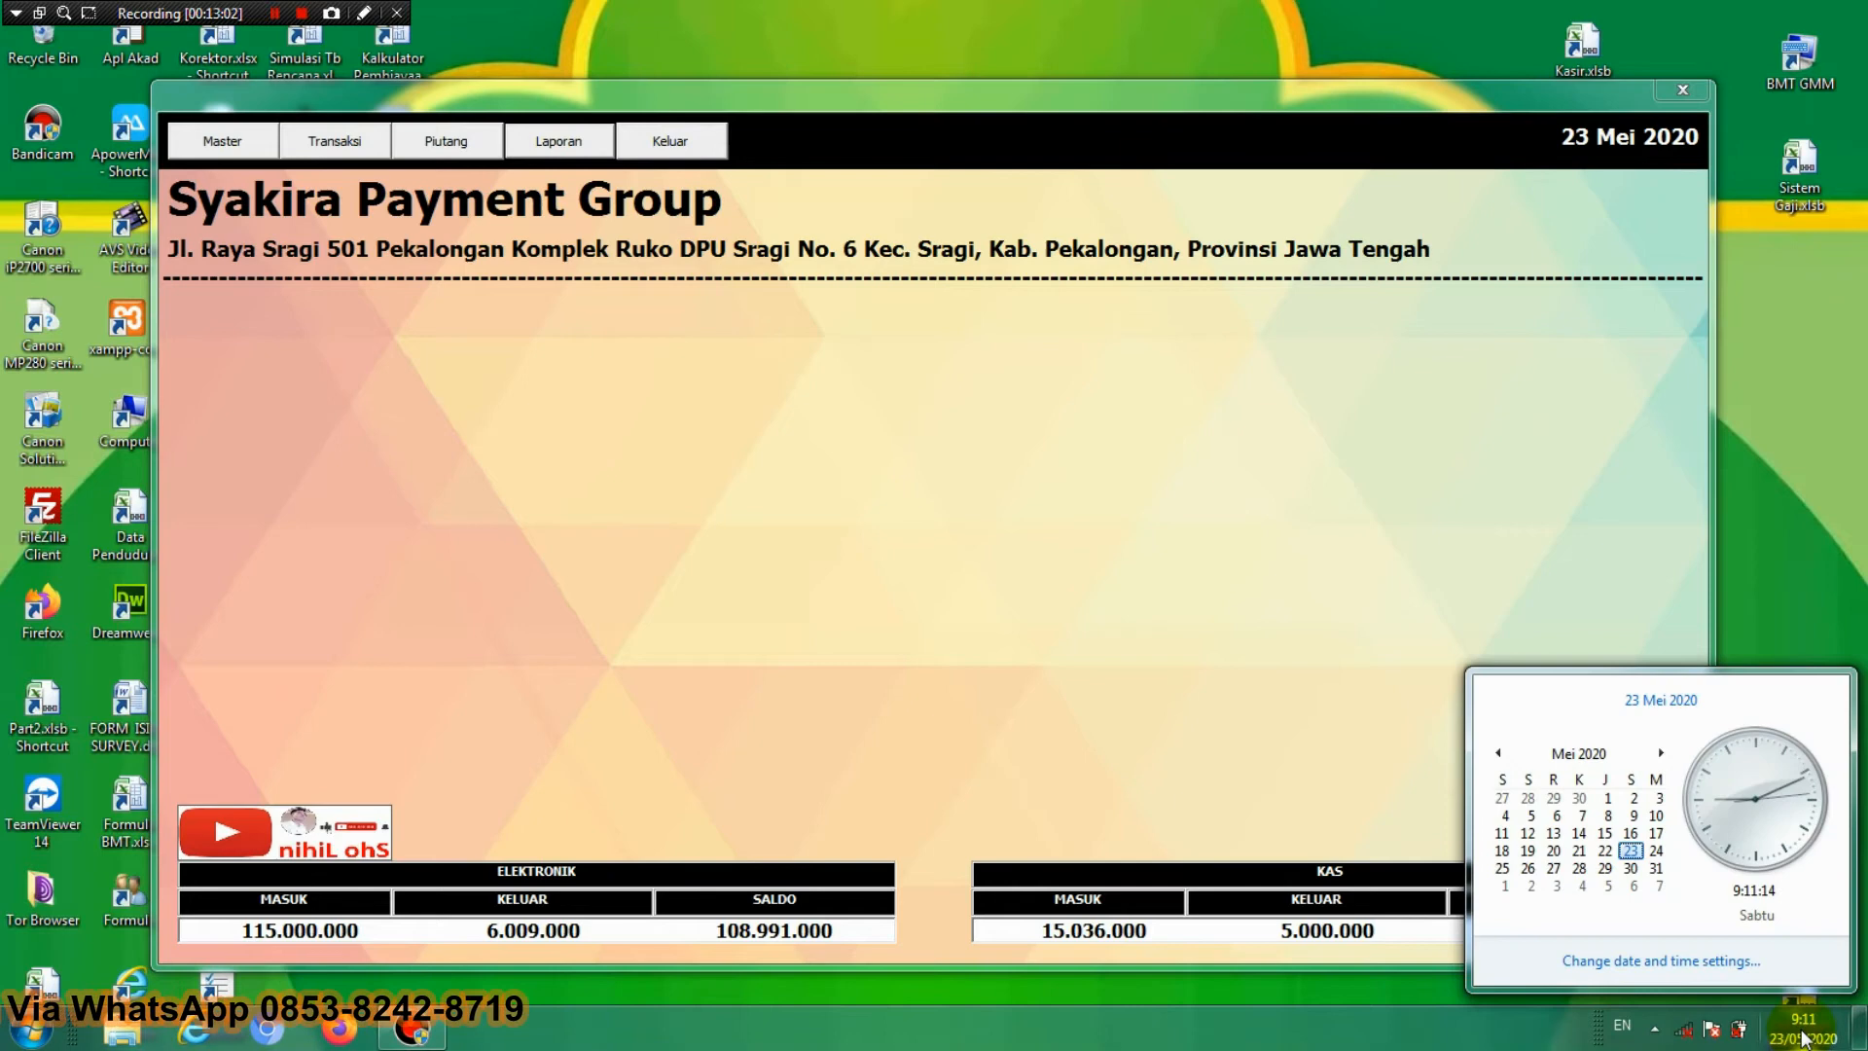
pyautogui.click(1728, 963)
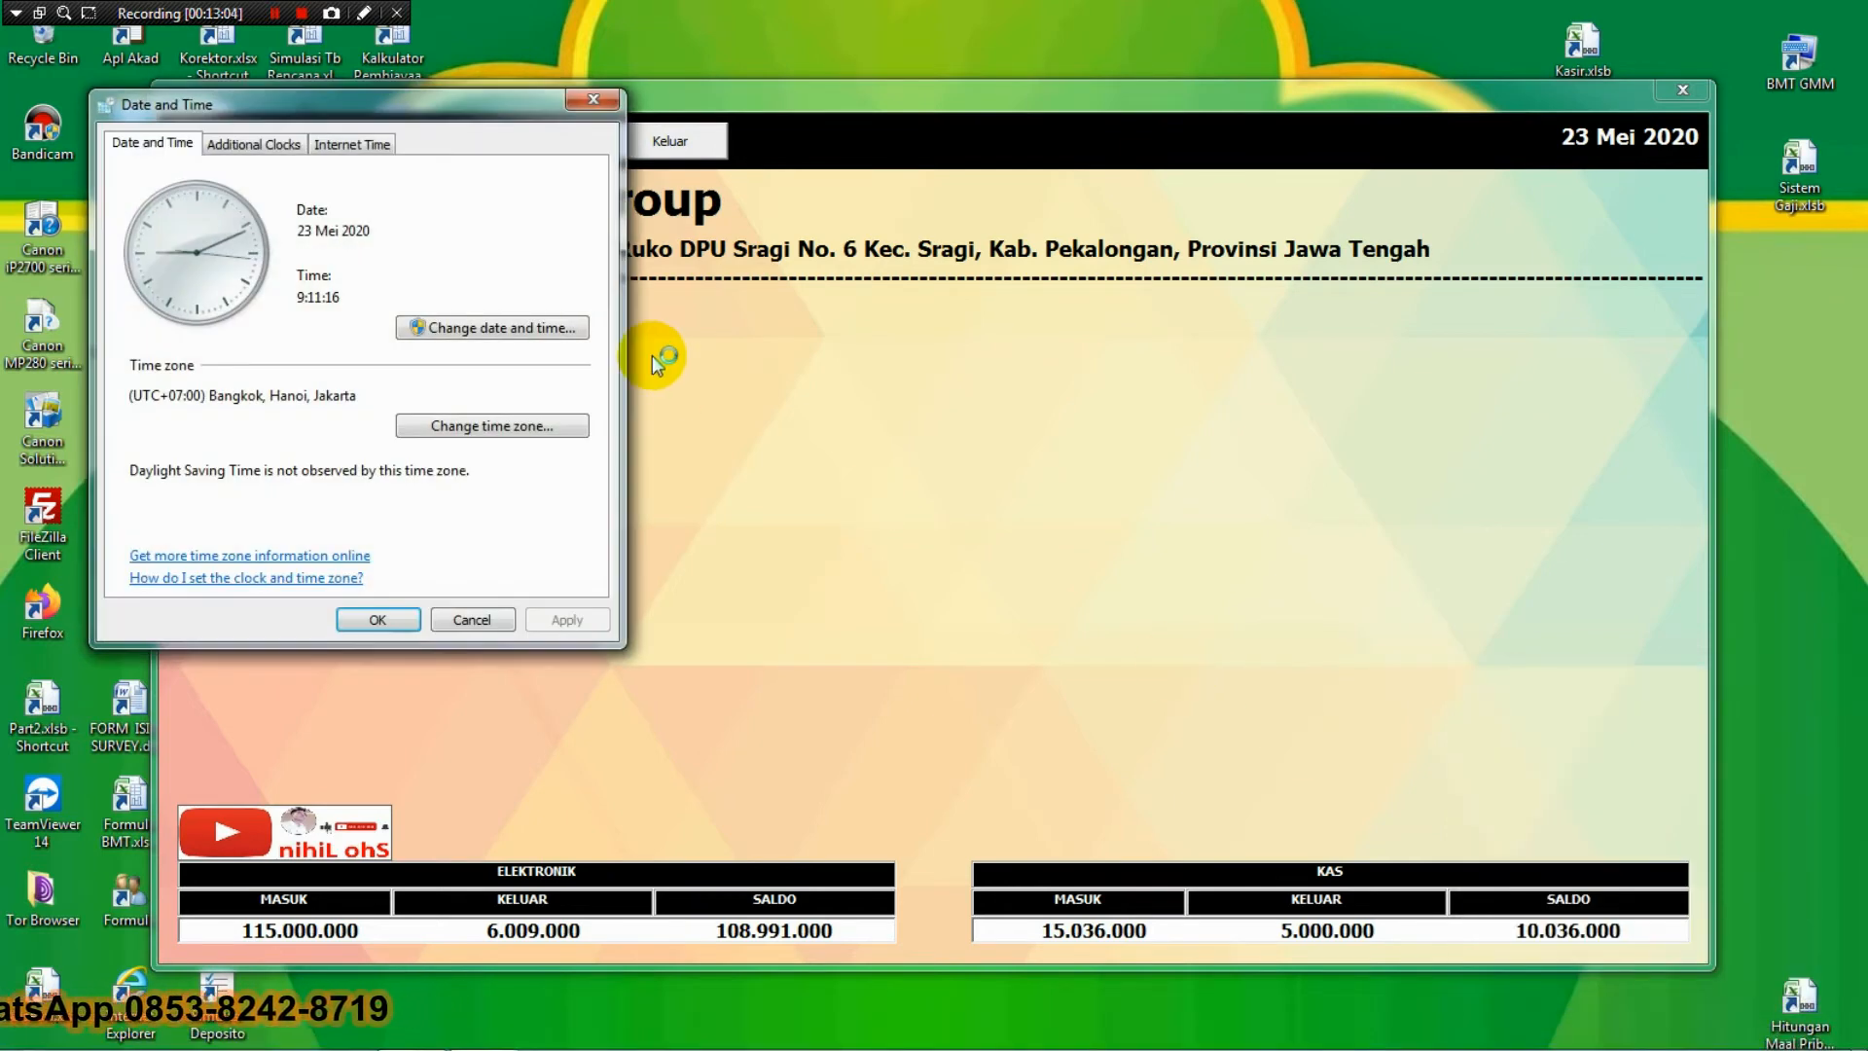
pyautogui.click(562, 335)
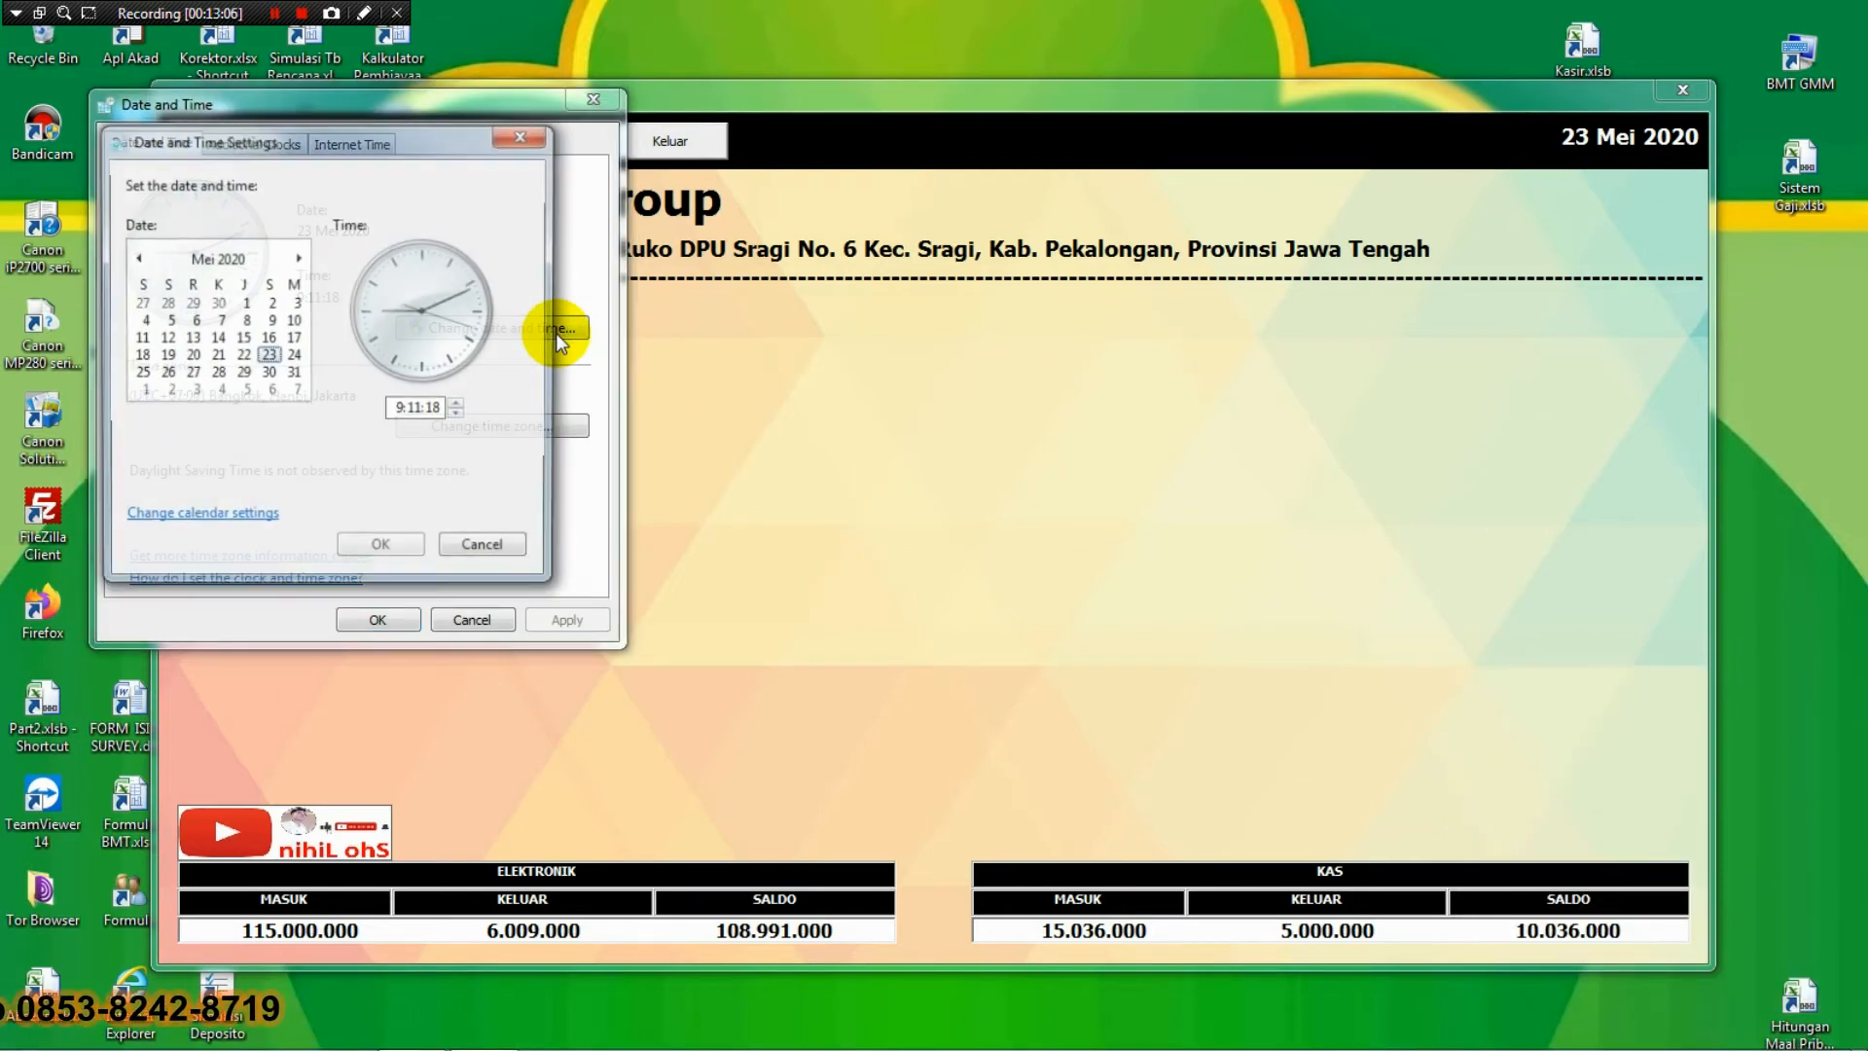
pyautogui.click(294, 355)
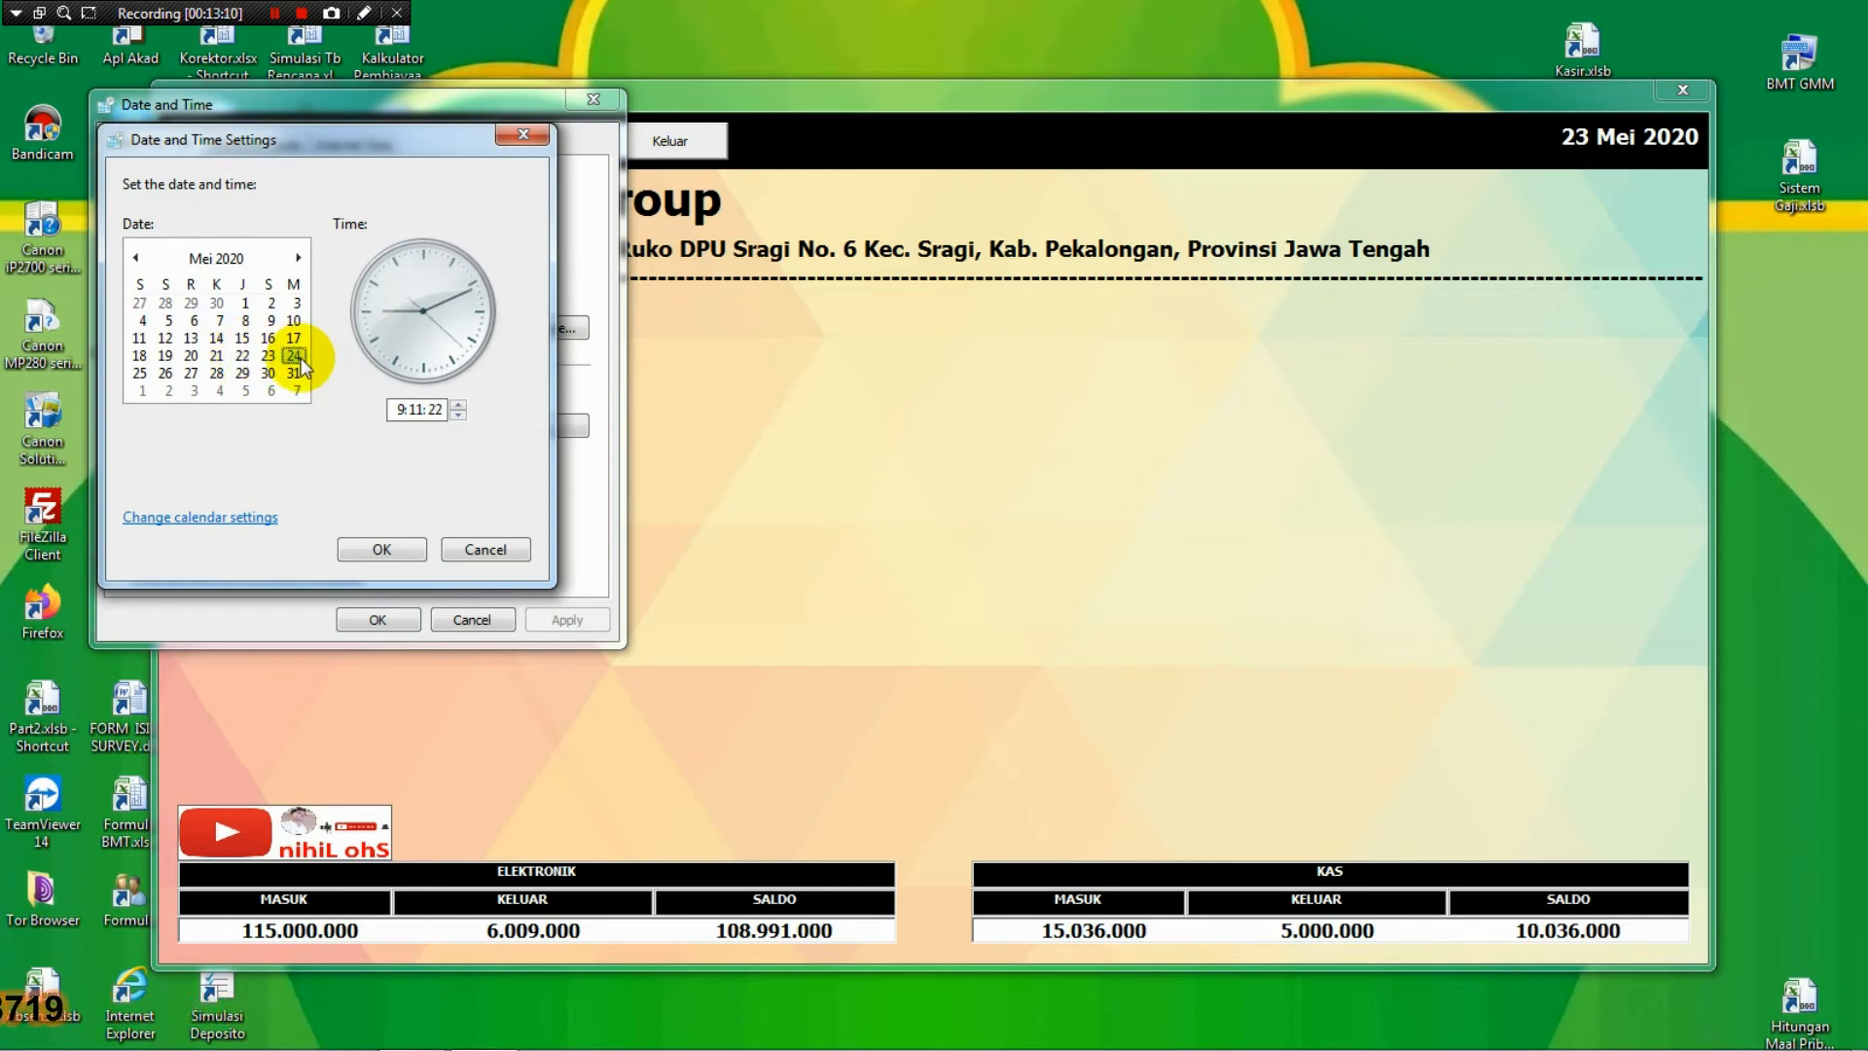
pyautogui.click(382, 548)
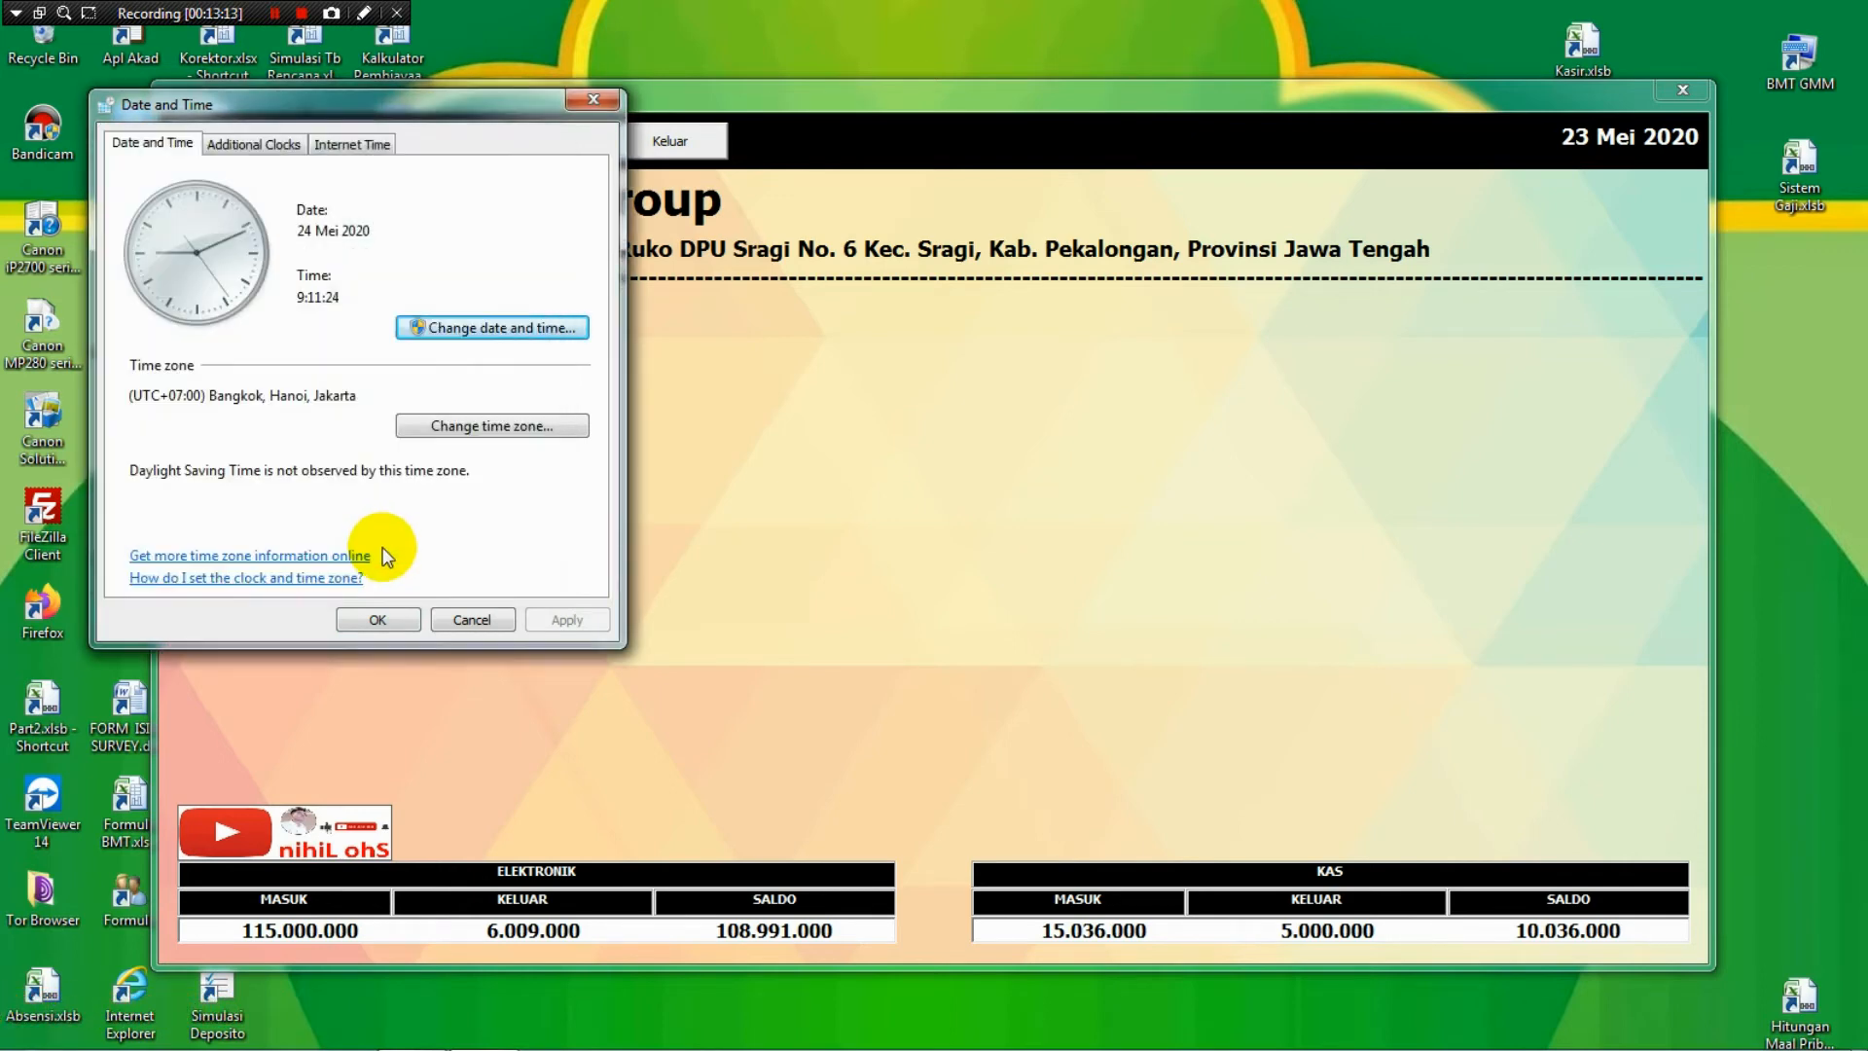
pyautogui.click(380, 622)
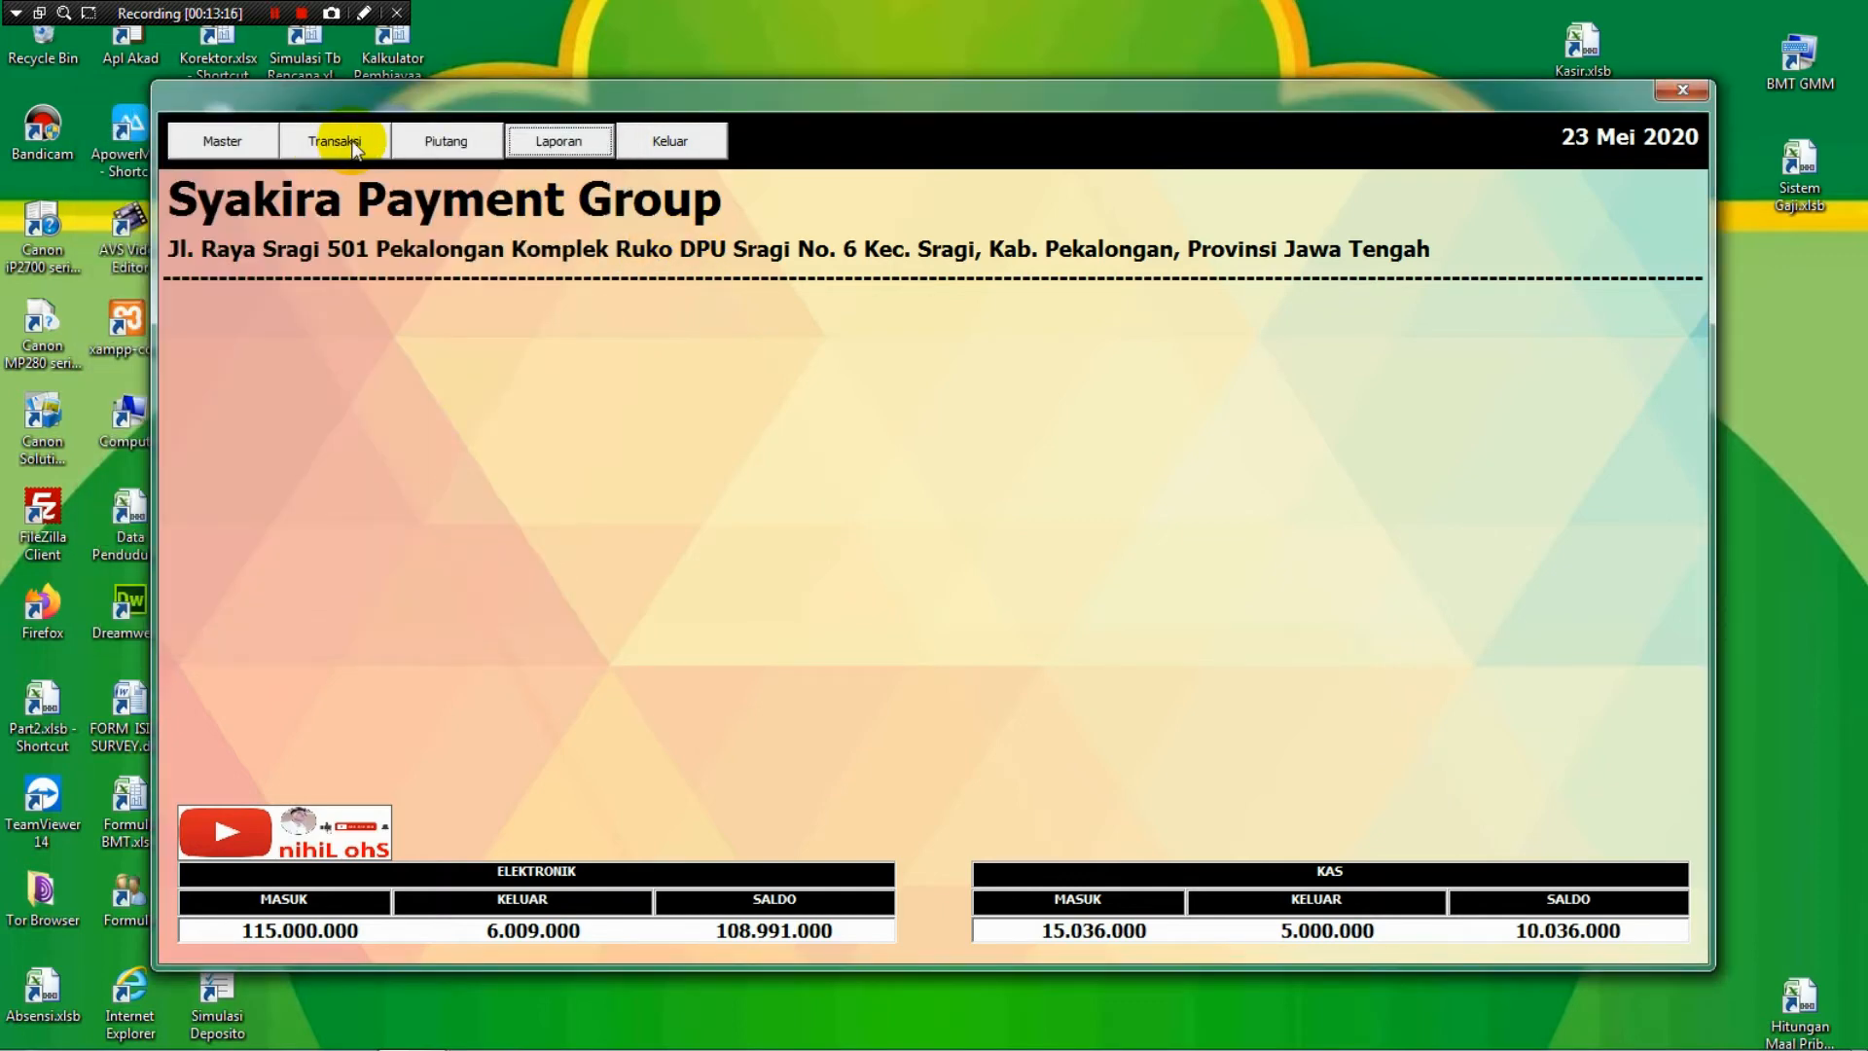
# Preview and close the Print Per Nasabah debt history for the selected customer, showing 1.013.000 remaining.
pyautogui.click(484, 144)
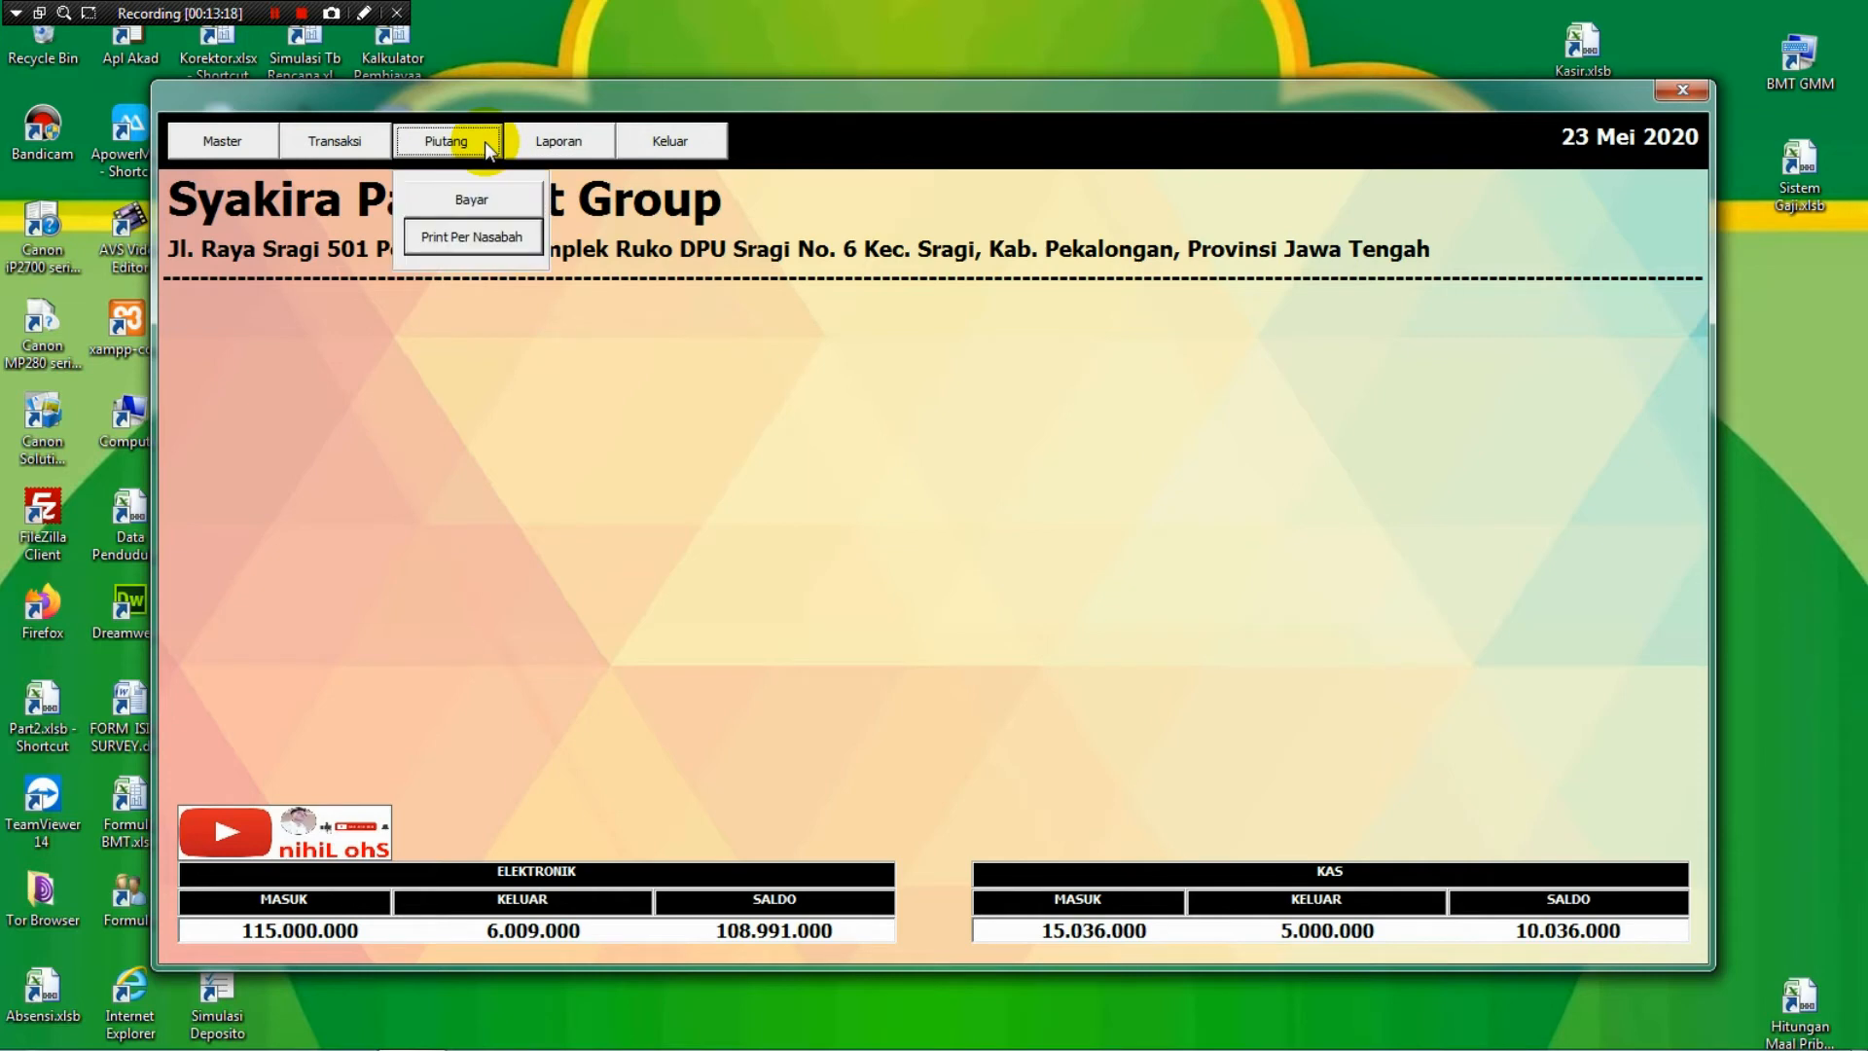
pyautogui.click(486, 237)
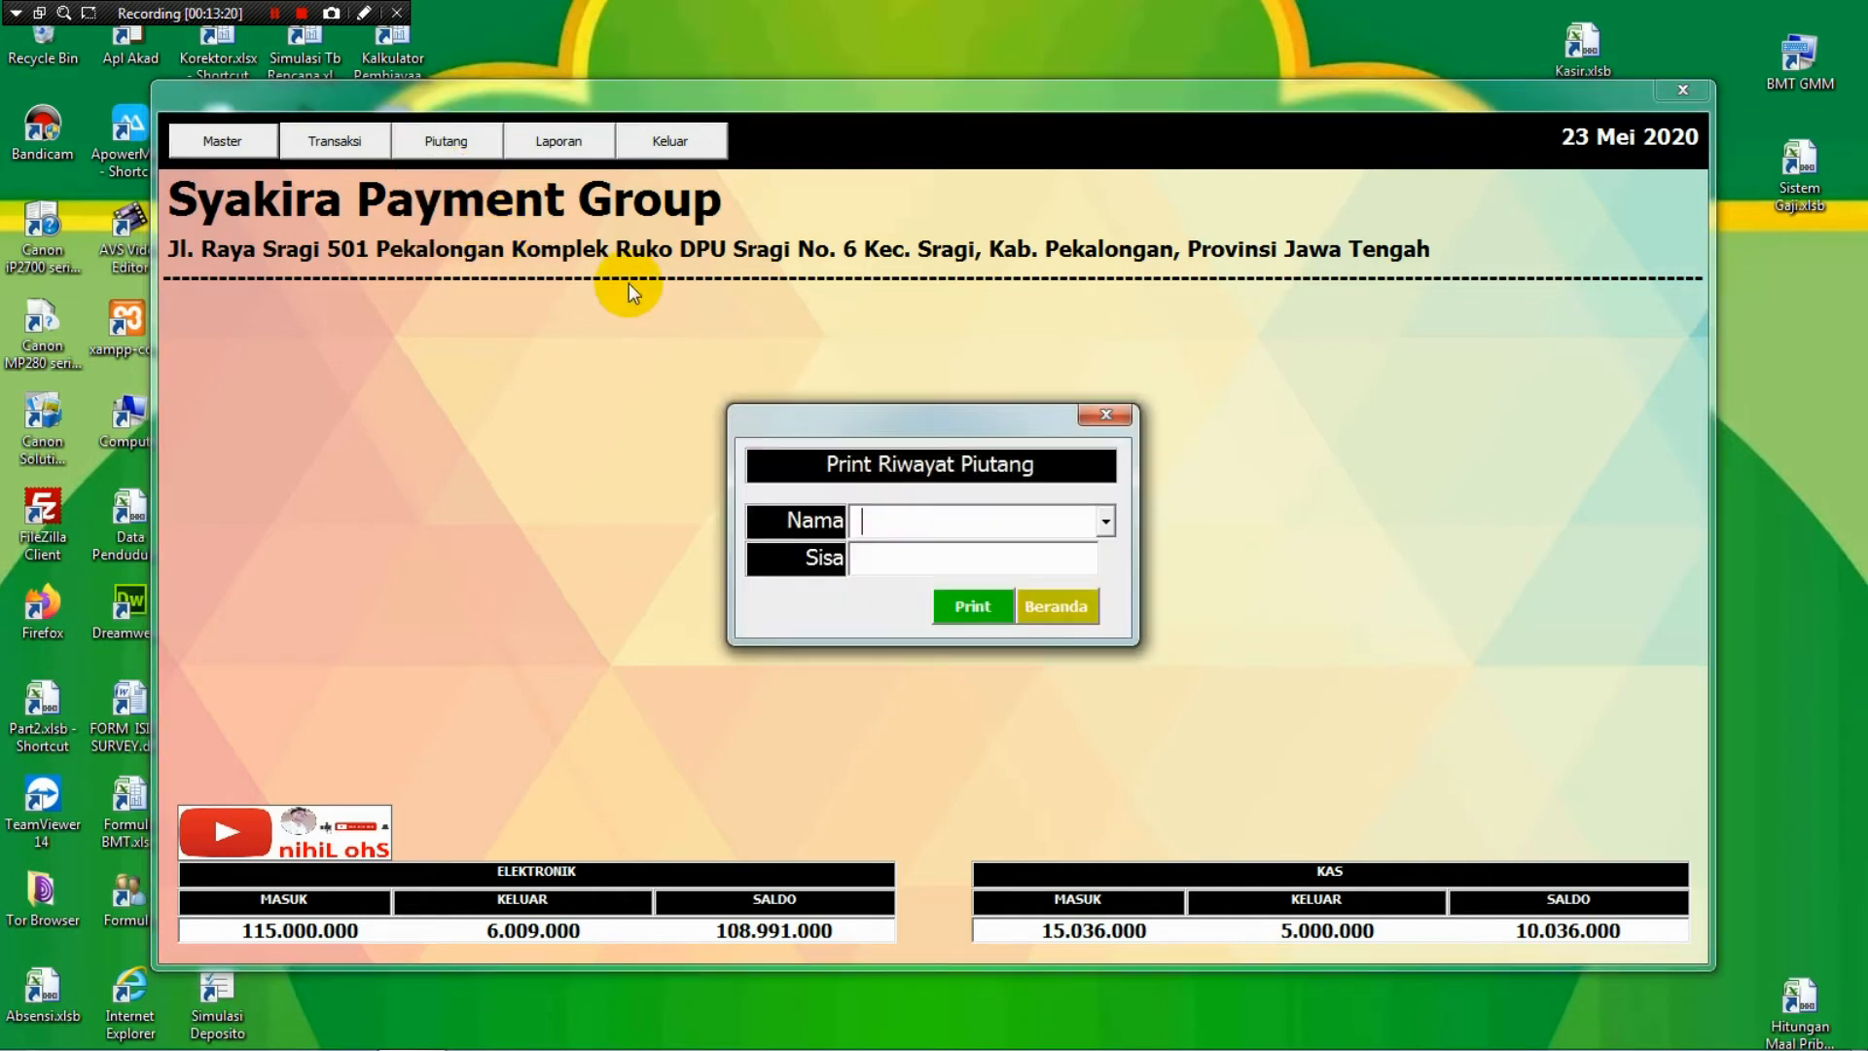
pyautogui.click(1106, 521)
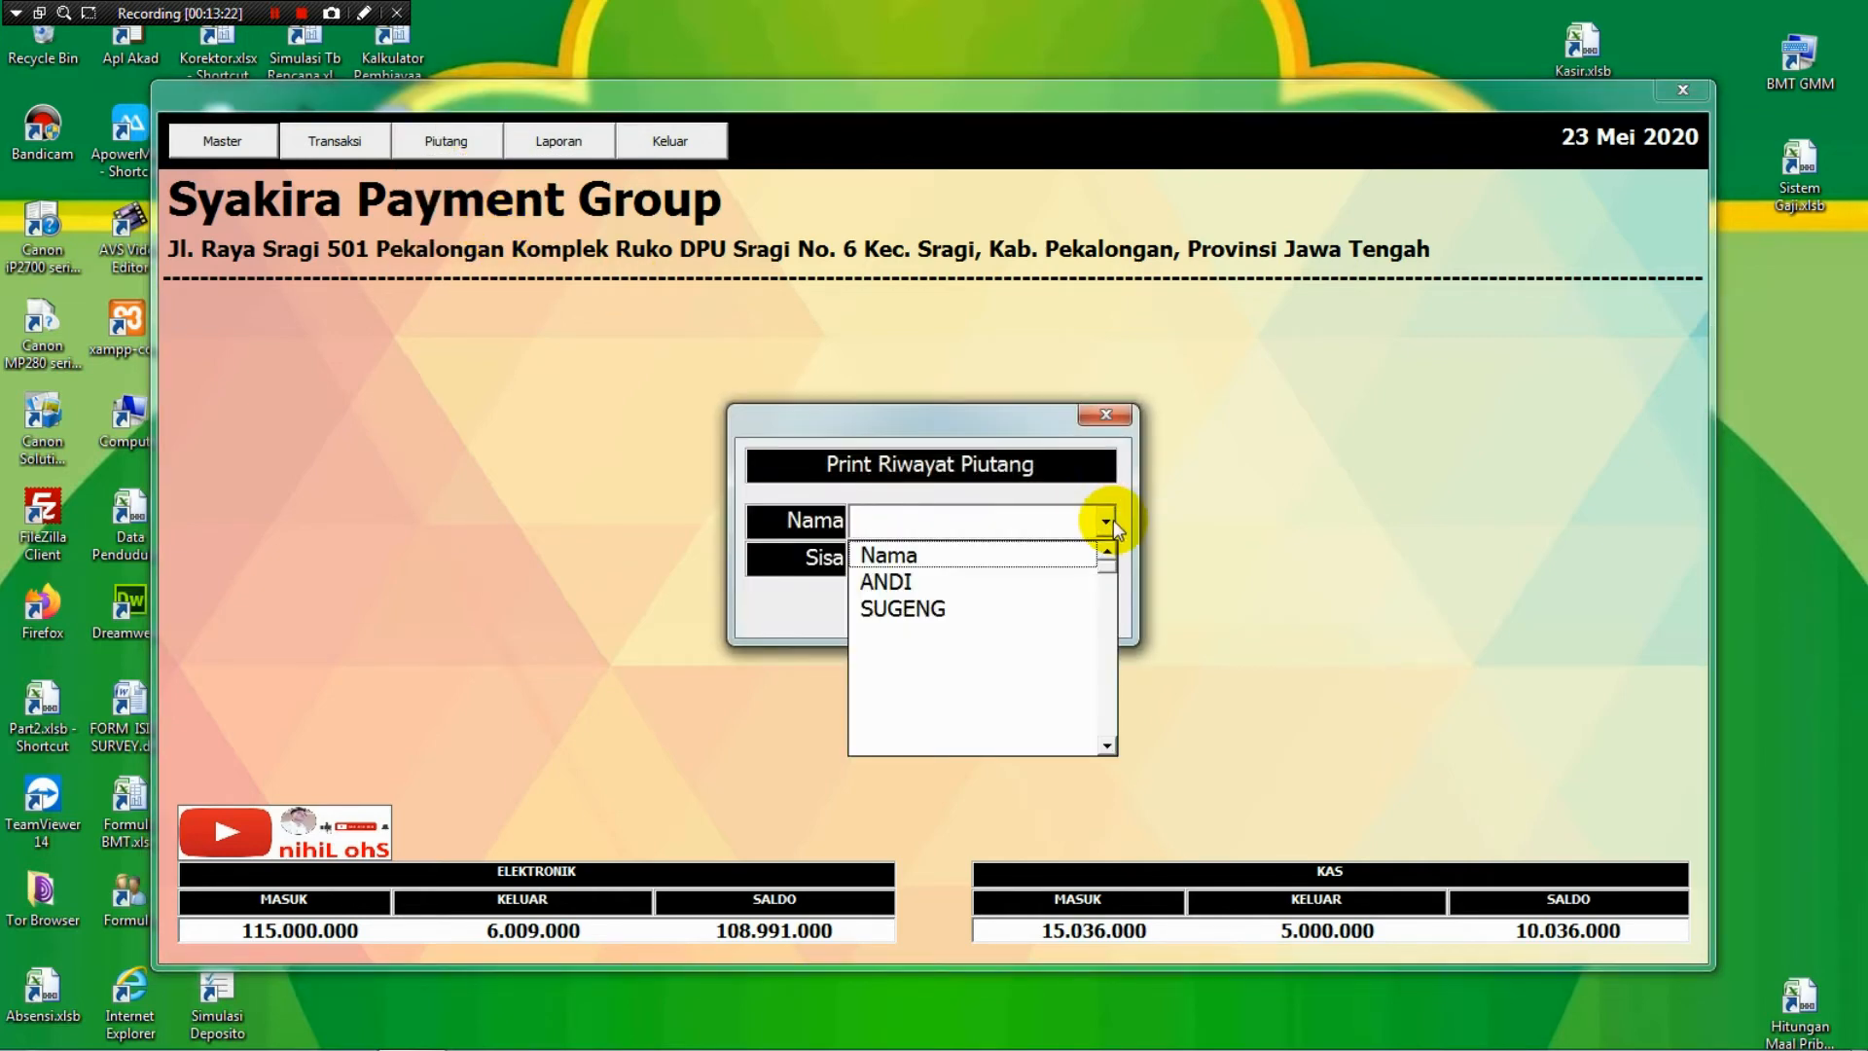
pyautogui.click(980, 580)
pyautogui.click(978, 590)
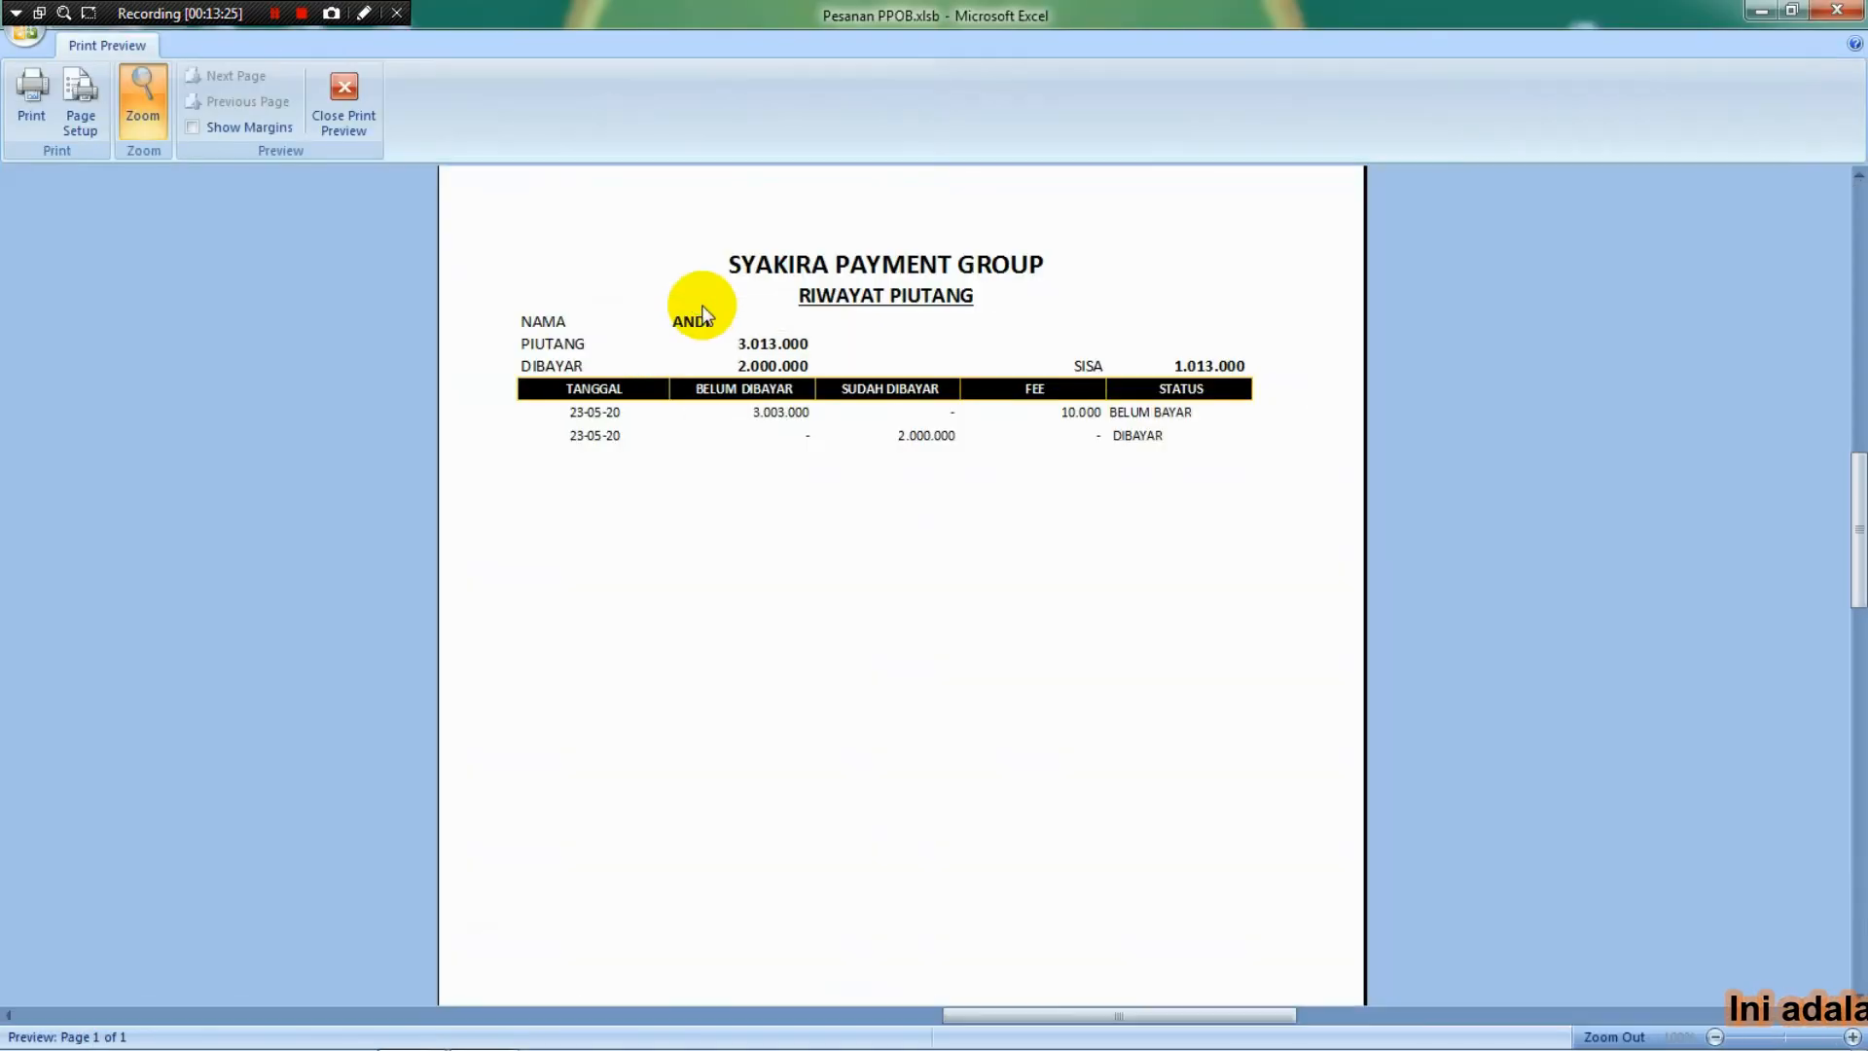
pyautogui.click(358, 97)
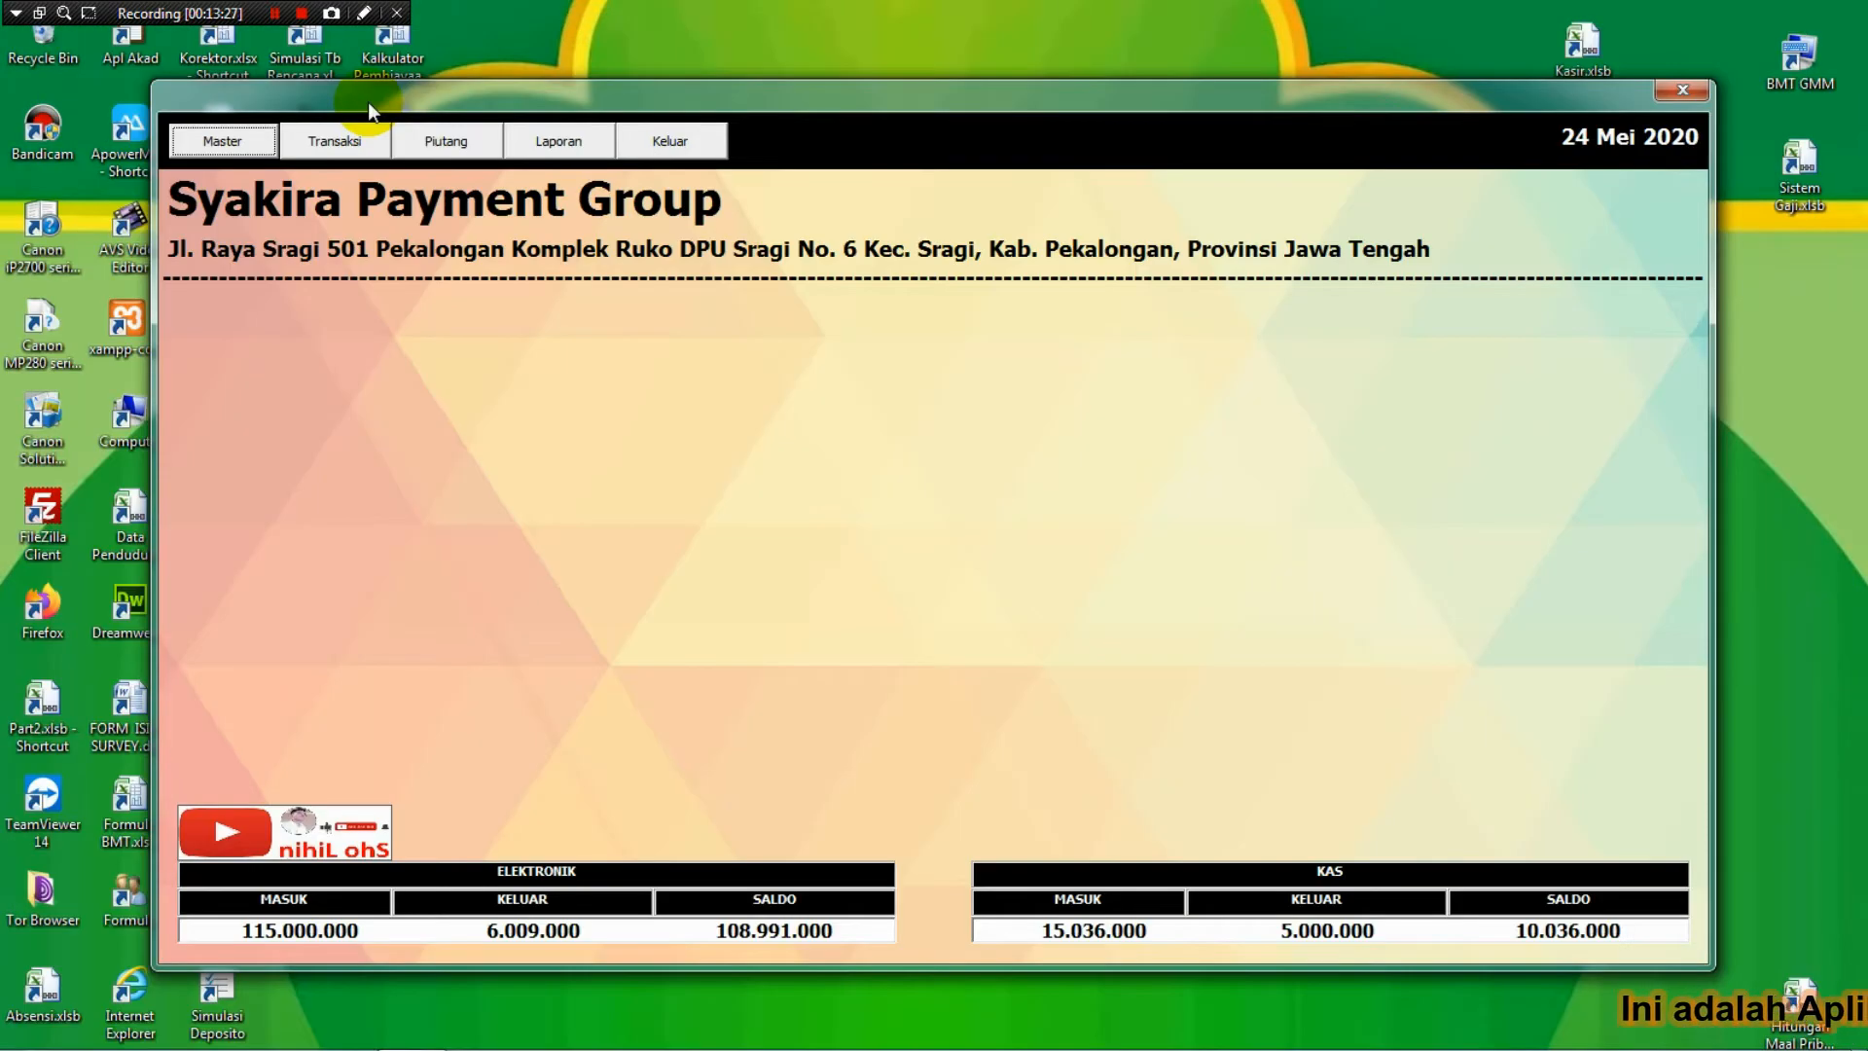
pyautogui.click(348, 138)
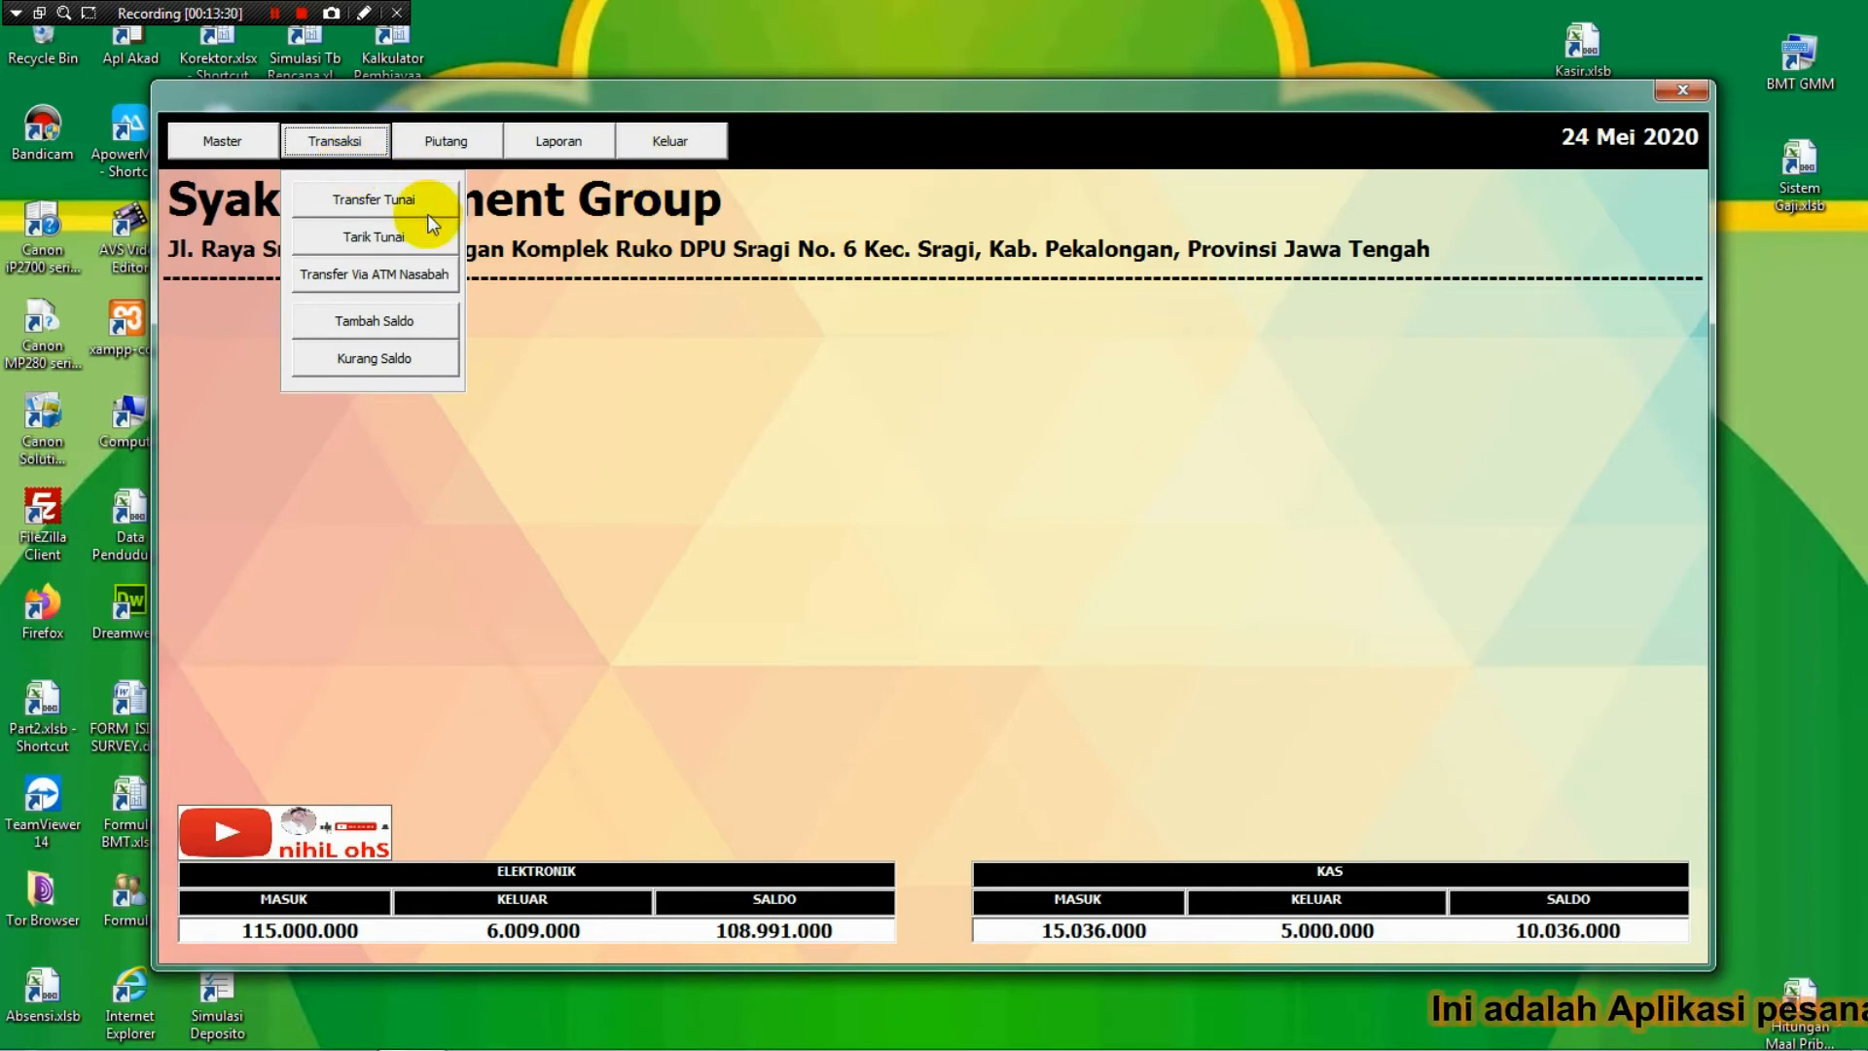
# Record the customer's 10000000 Mandiri Transfer Tunai with 30000 fee and 3000 admin, paid Tunai, and save.
pyautogui.click(372, 204)
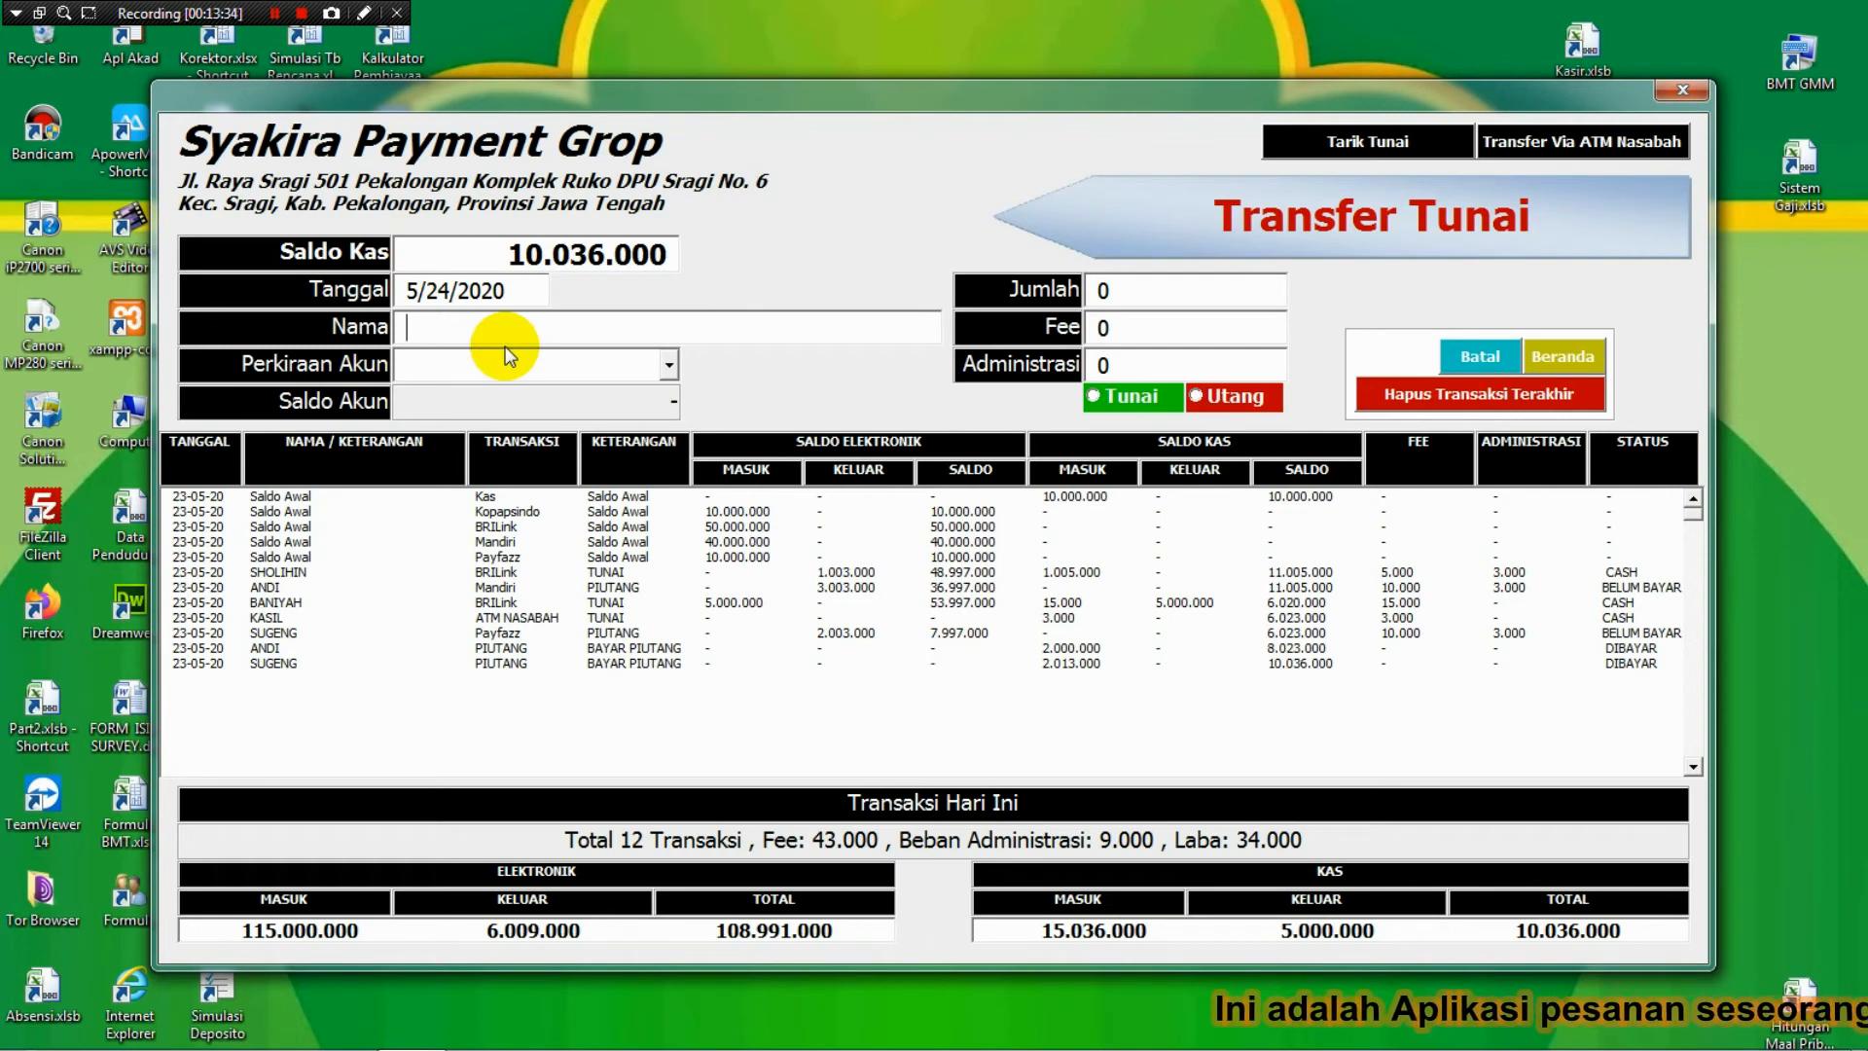
pyautogui.write('ALFIA')
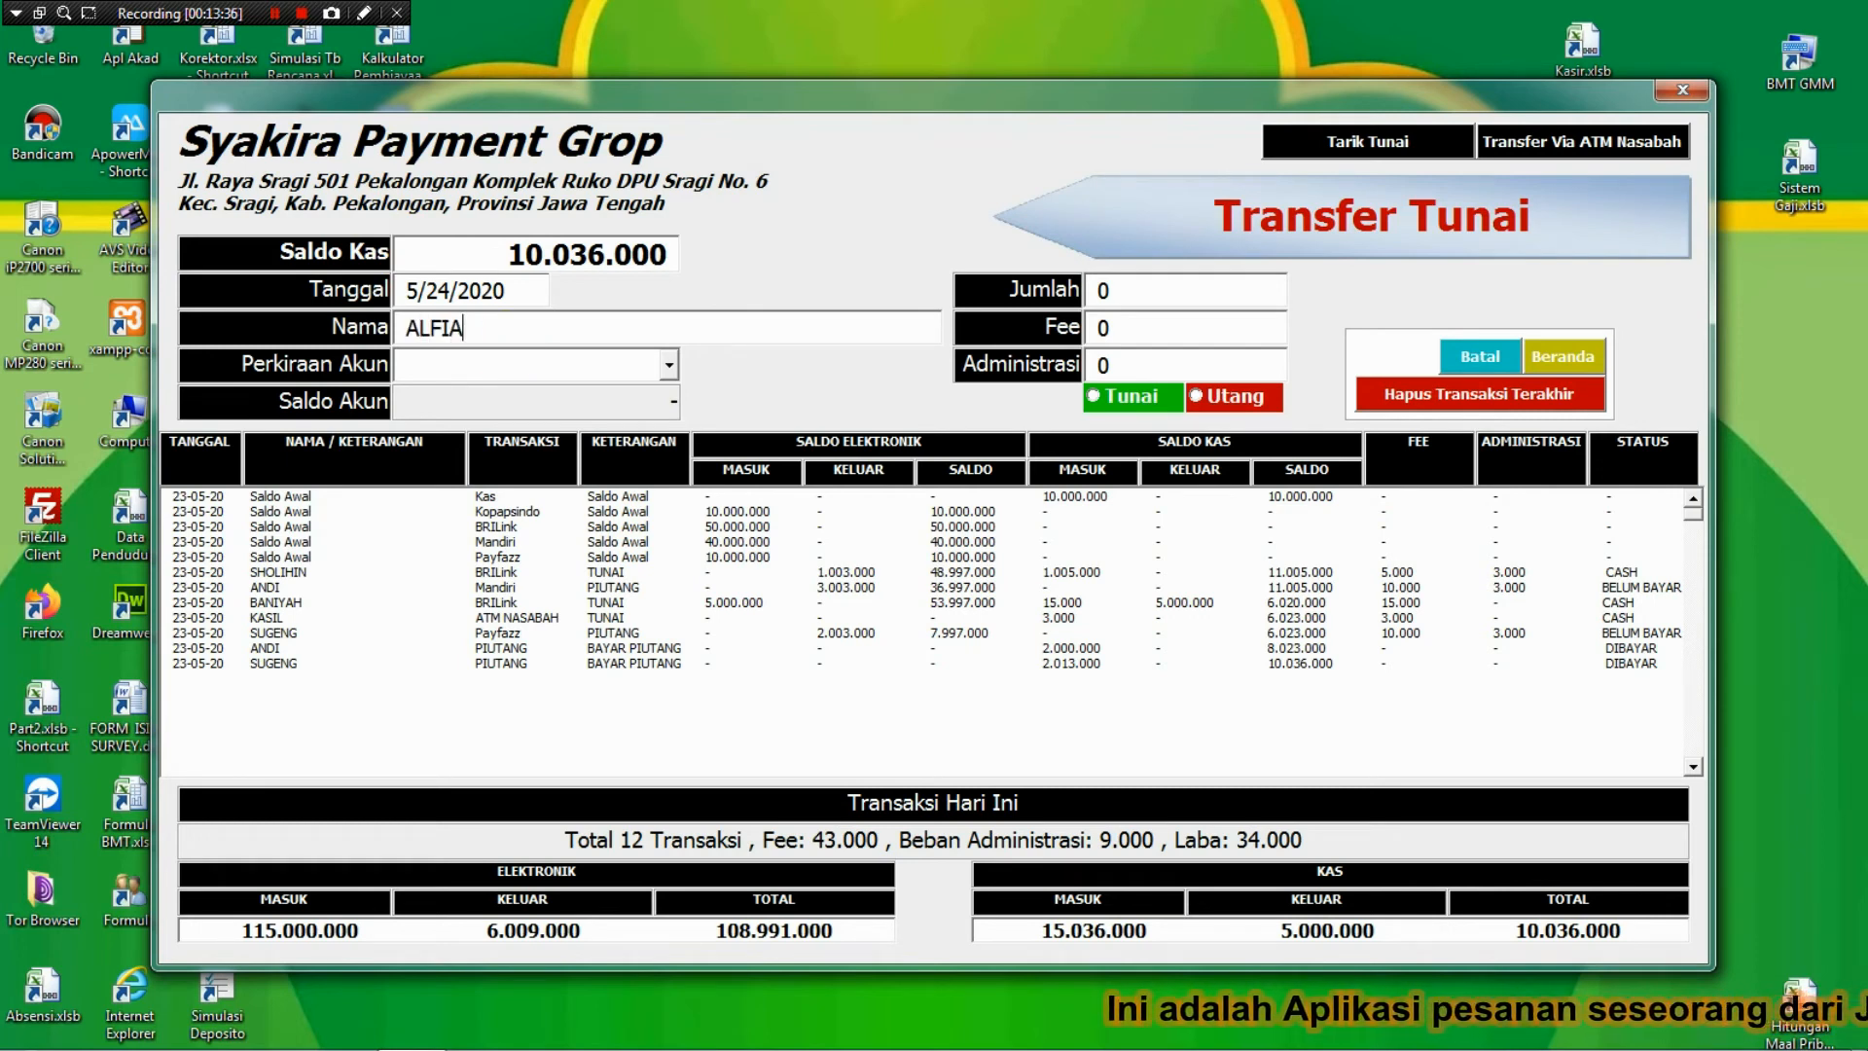
pyautogui.write('NMandiri')
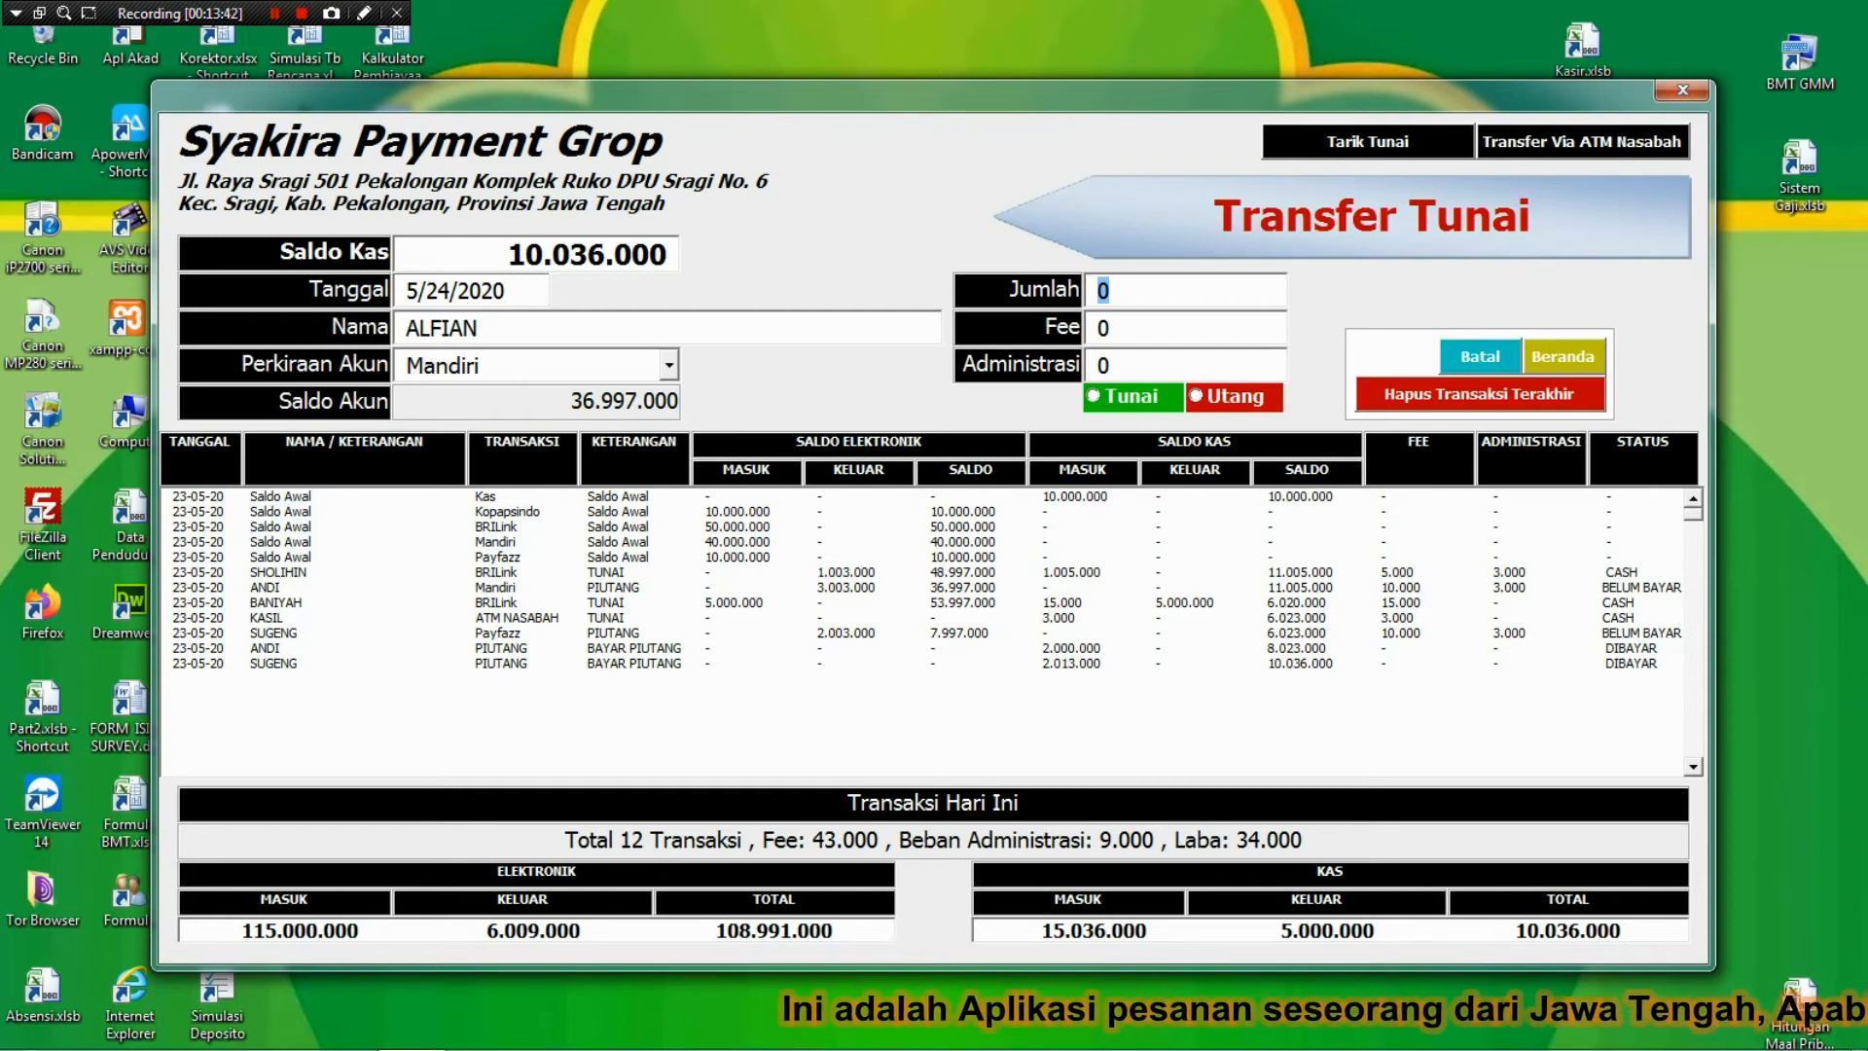
pyautogui.write('1')
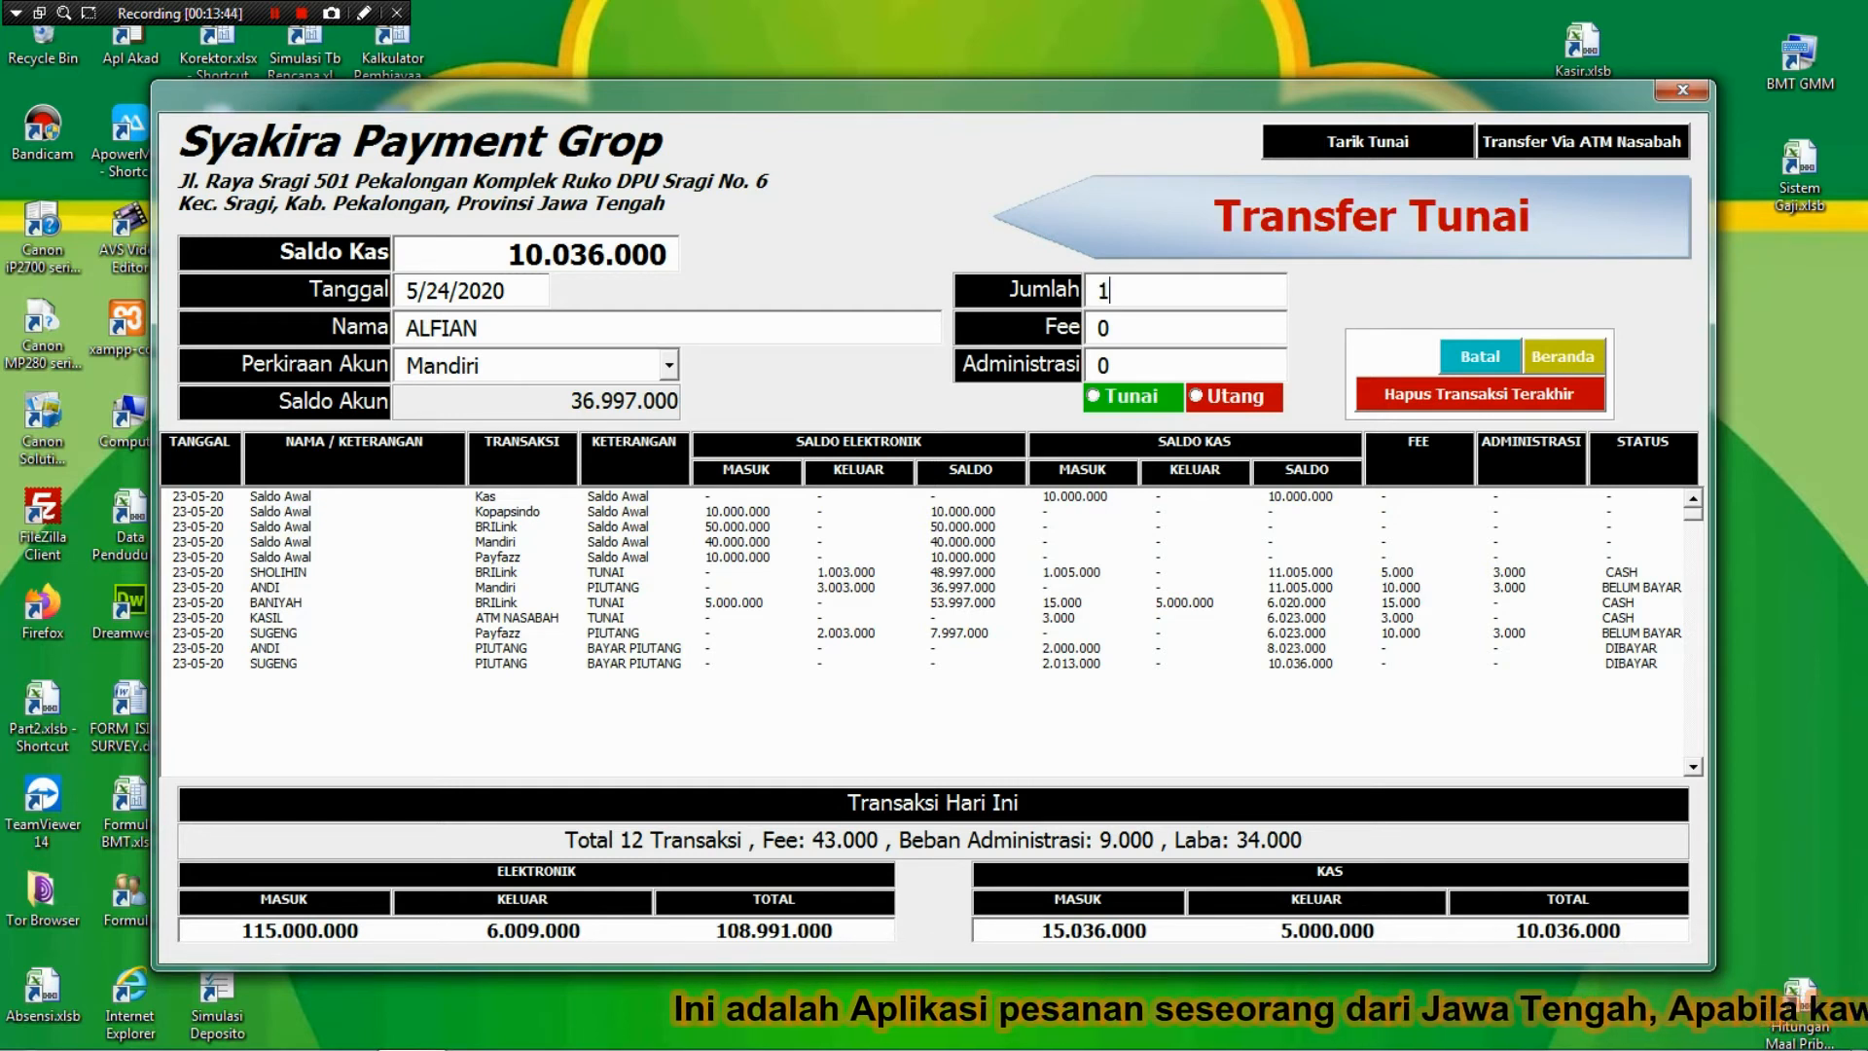
pyautogui.write('0000000')
pyautogui.press('Tab')
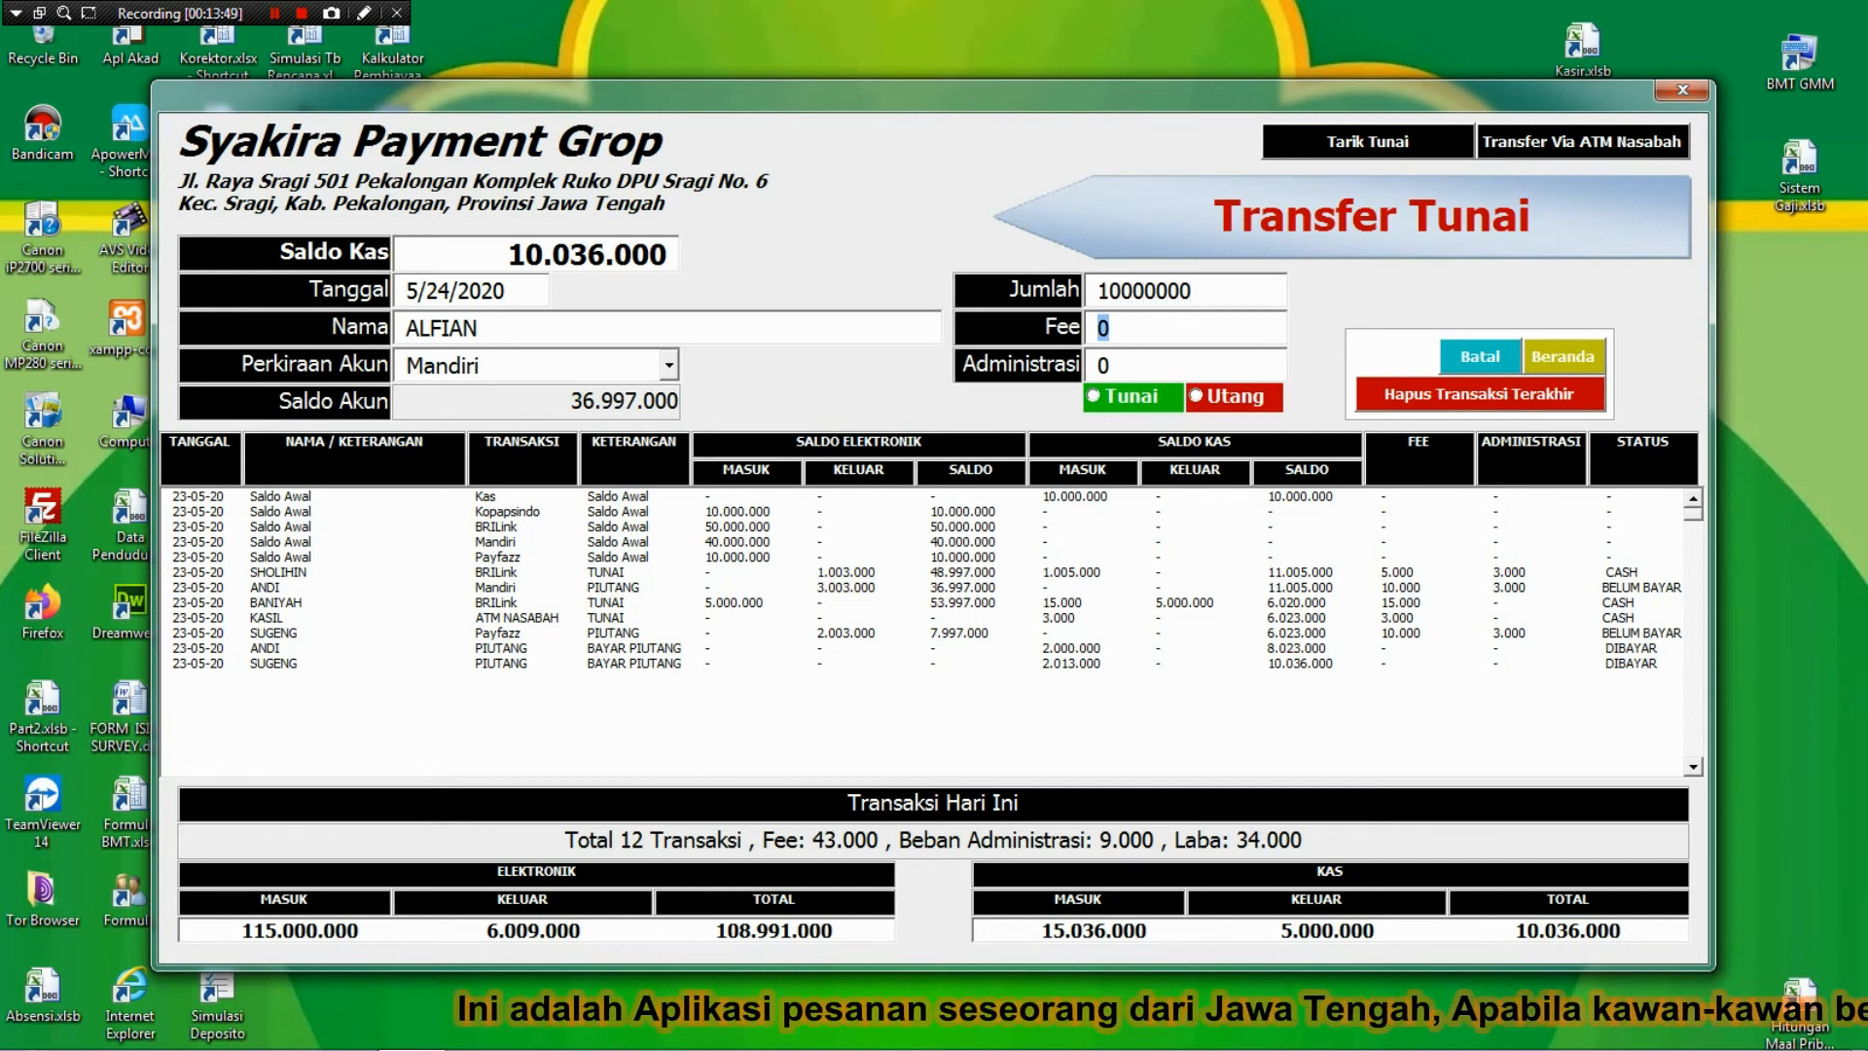
pyautogui.write('3')
pyautogui.write('0000')
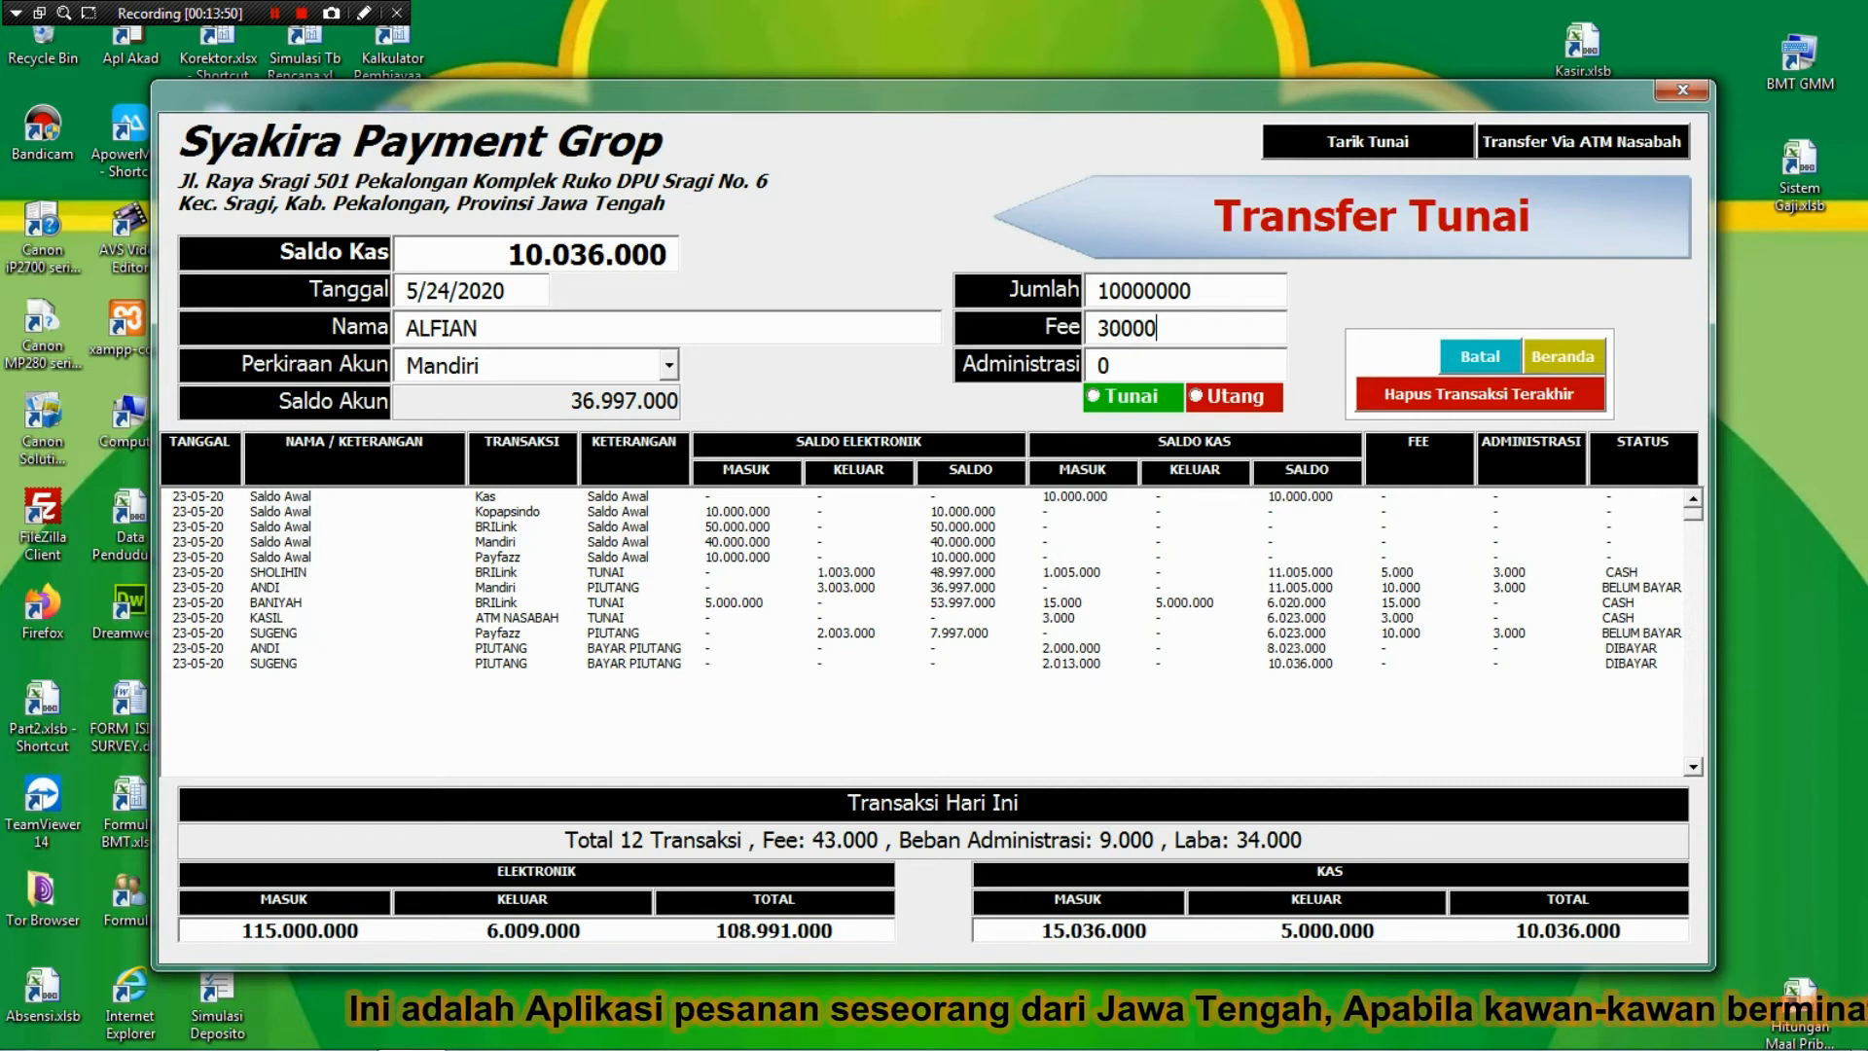
pyautogui.press('Tab')
pyautogui.write('3000')
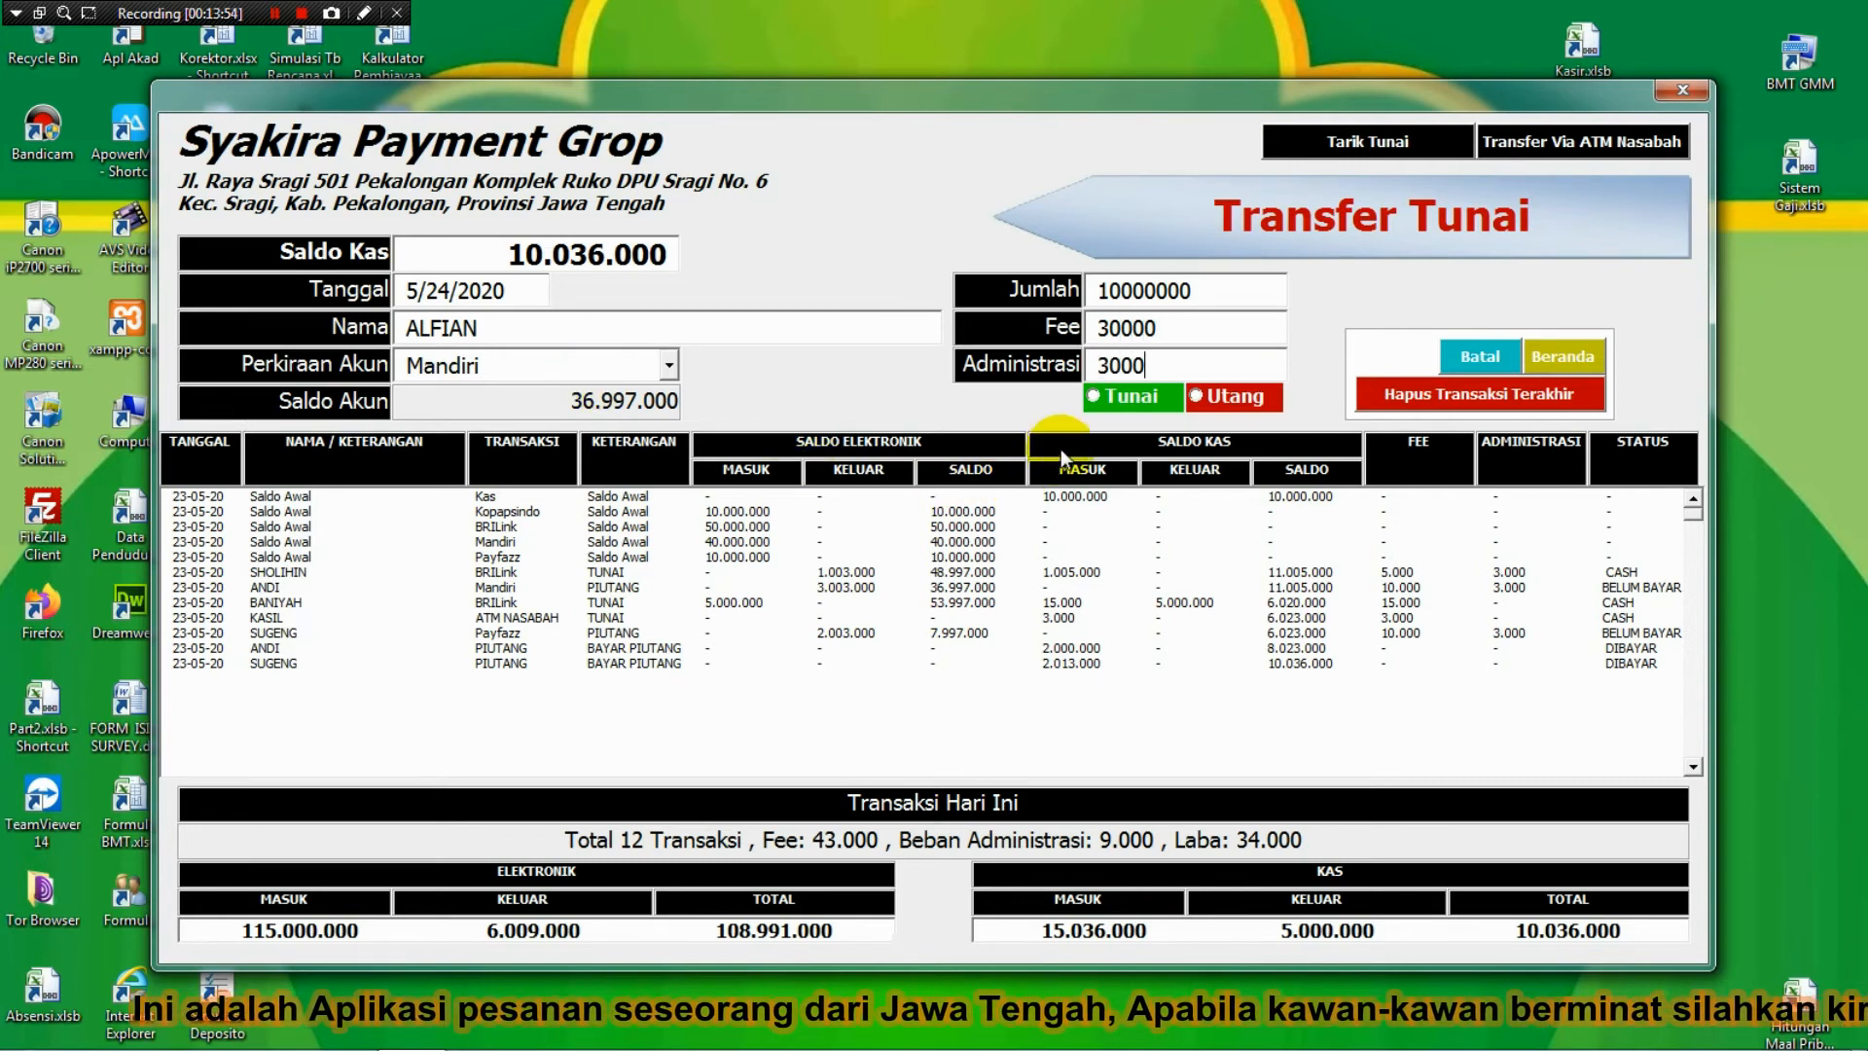
pyautogui.click(1109, 399)
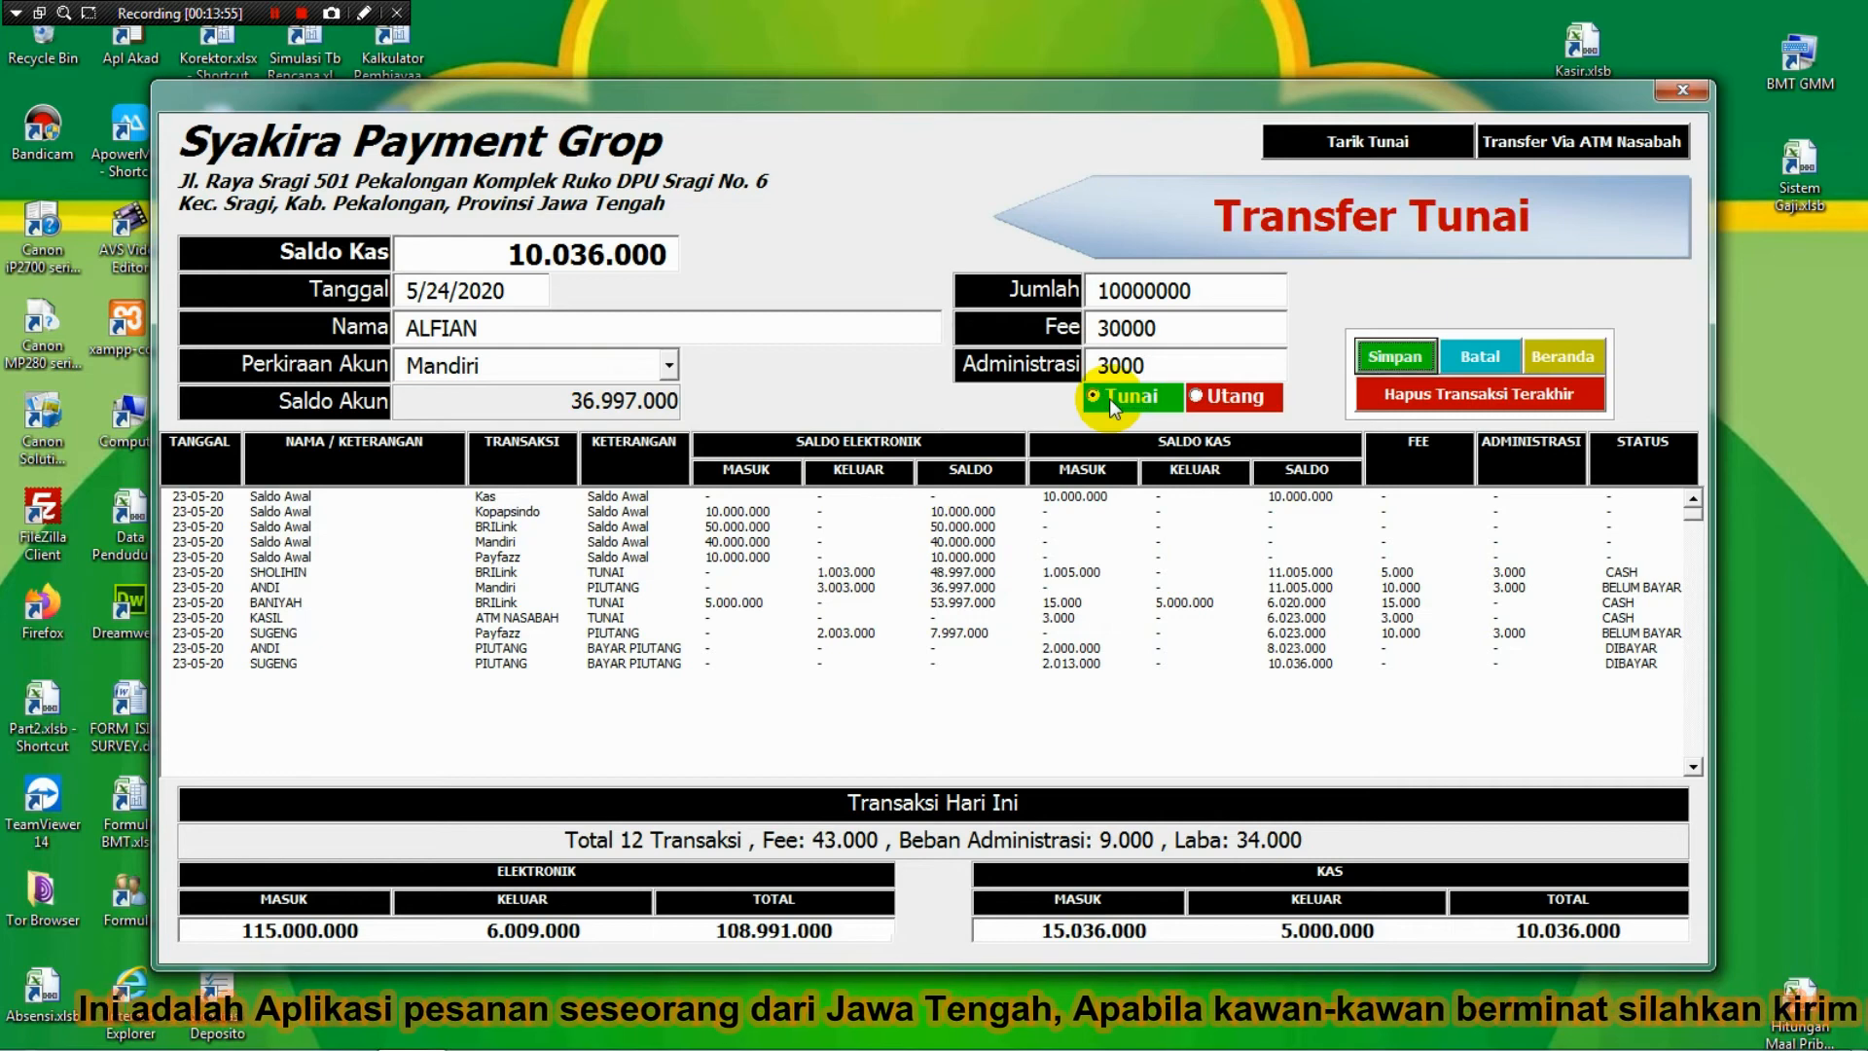
pyautogui.click(1394, 356)
pyautogui.press('Return')
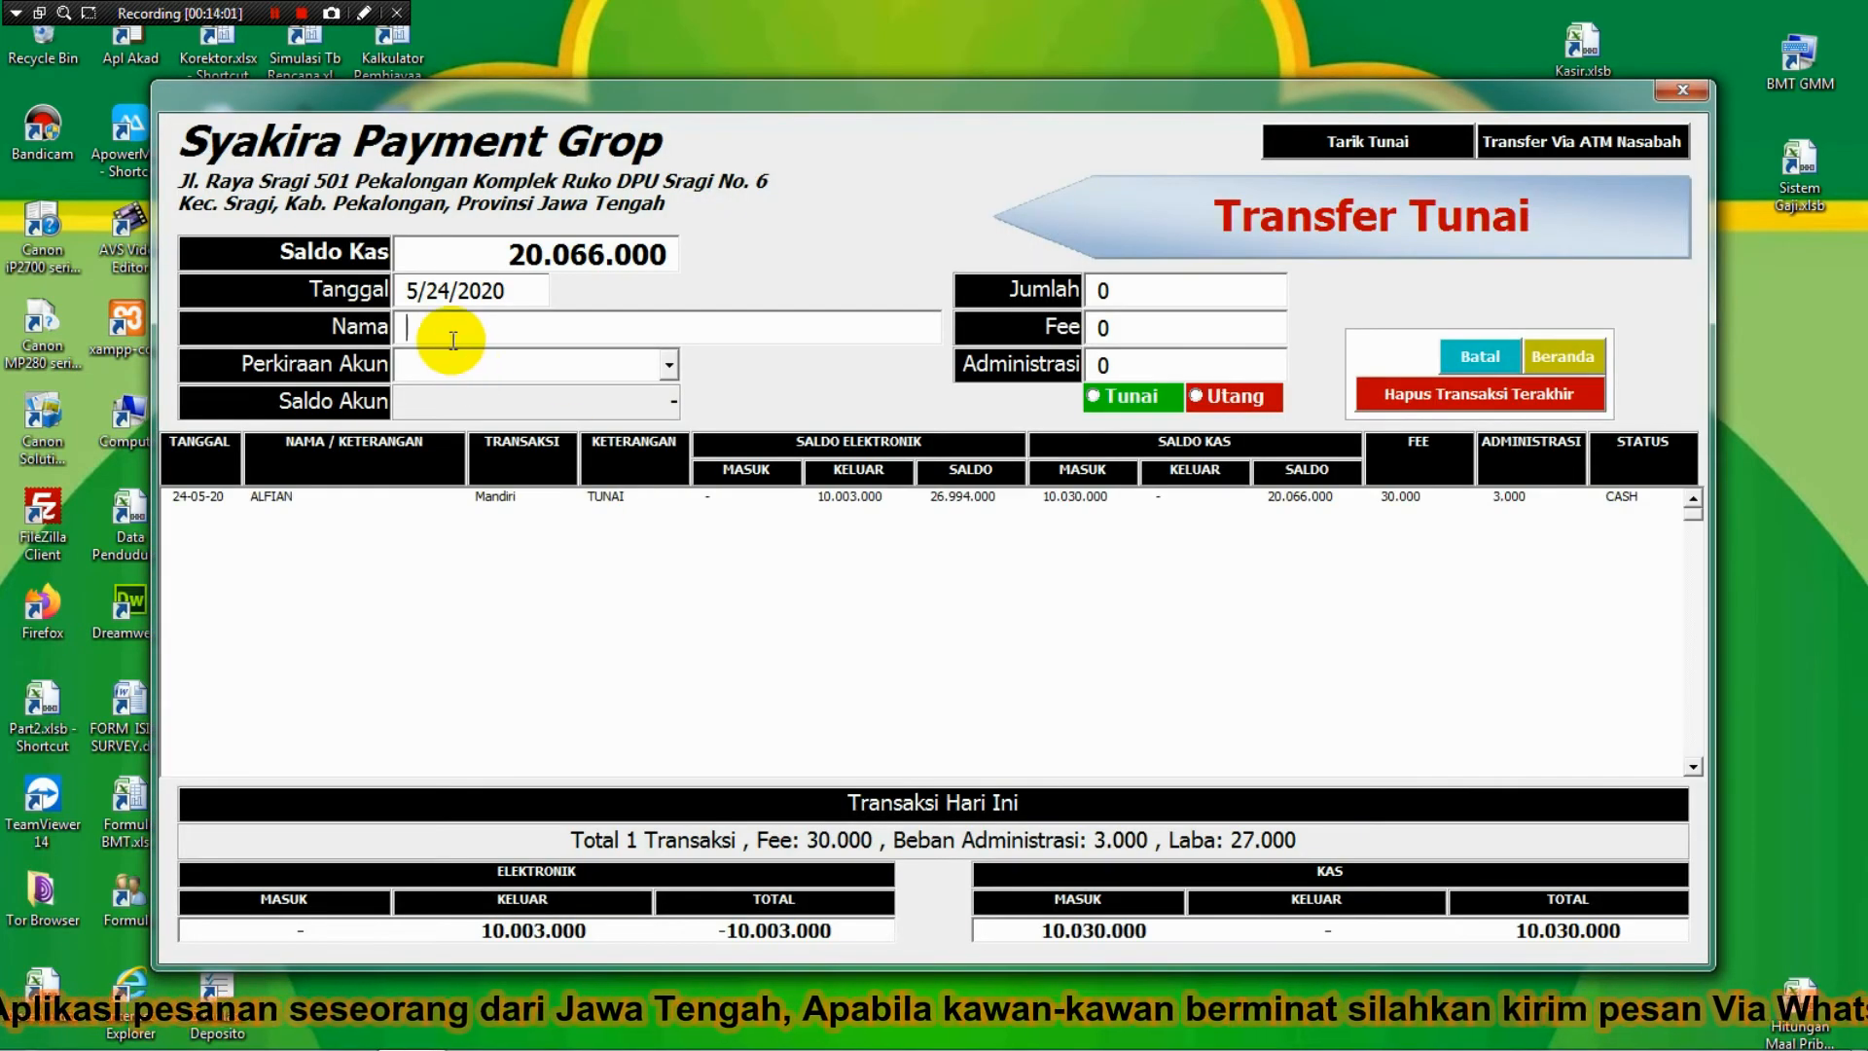
# Enter the next customer's name, the BRILink account and a 5000000 transfer amount.
pyautogui.click(450, 337)
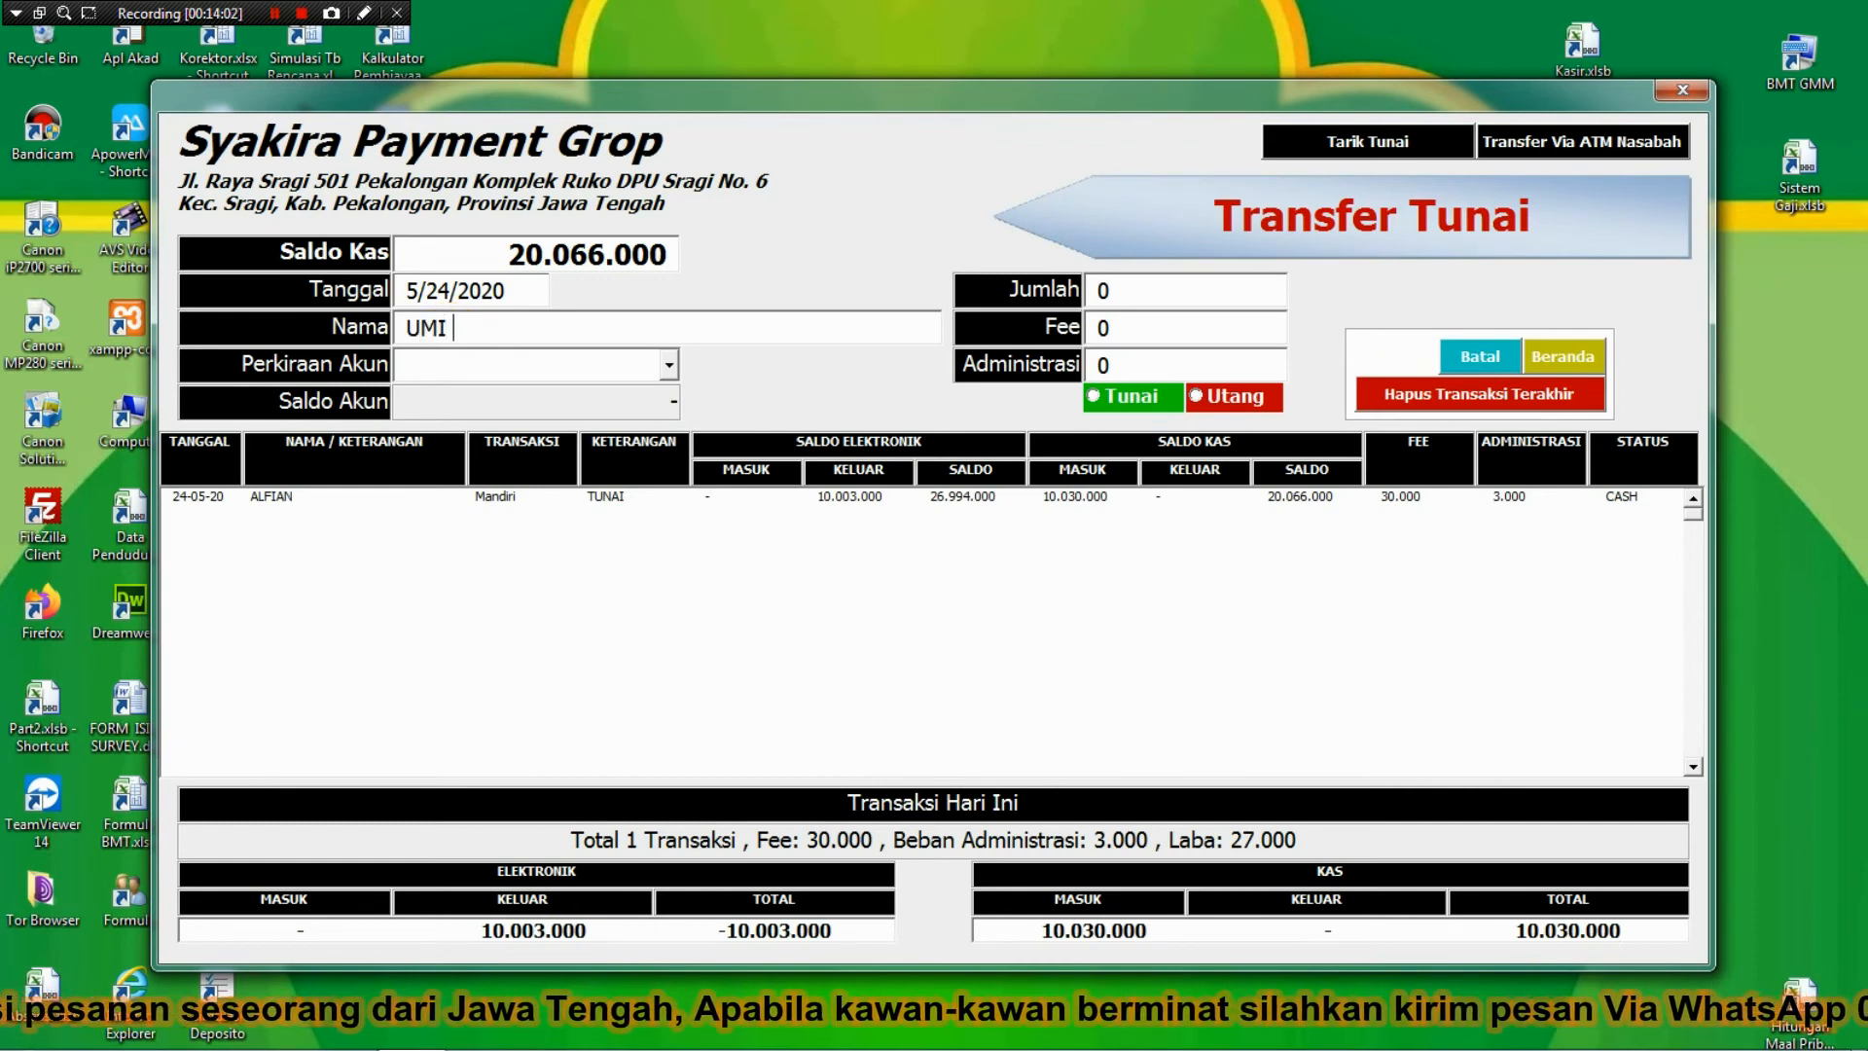
pyautogui.press('Tab')
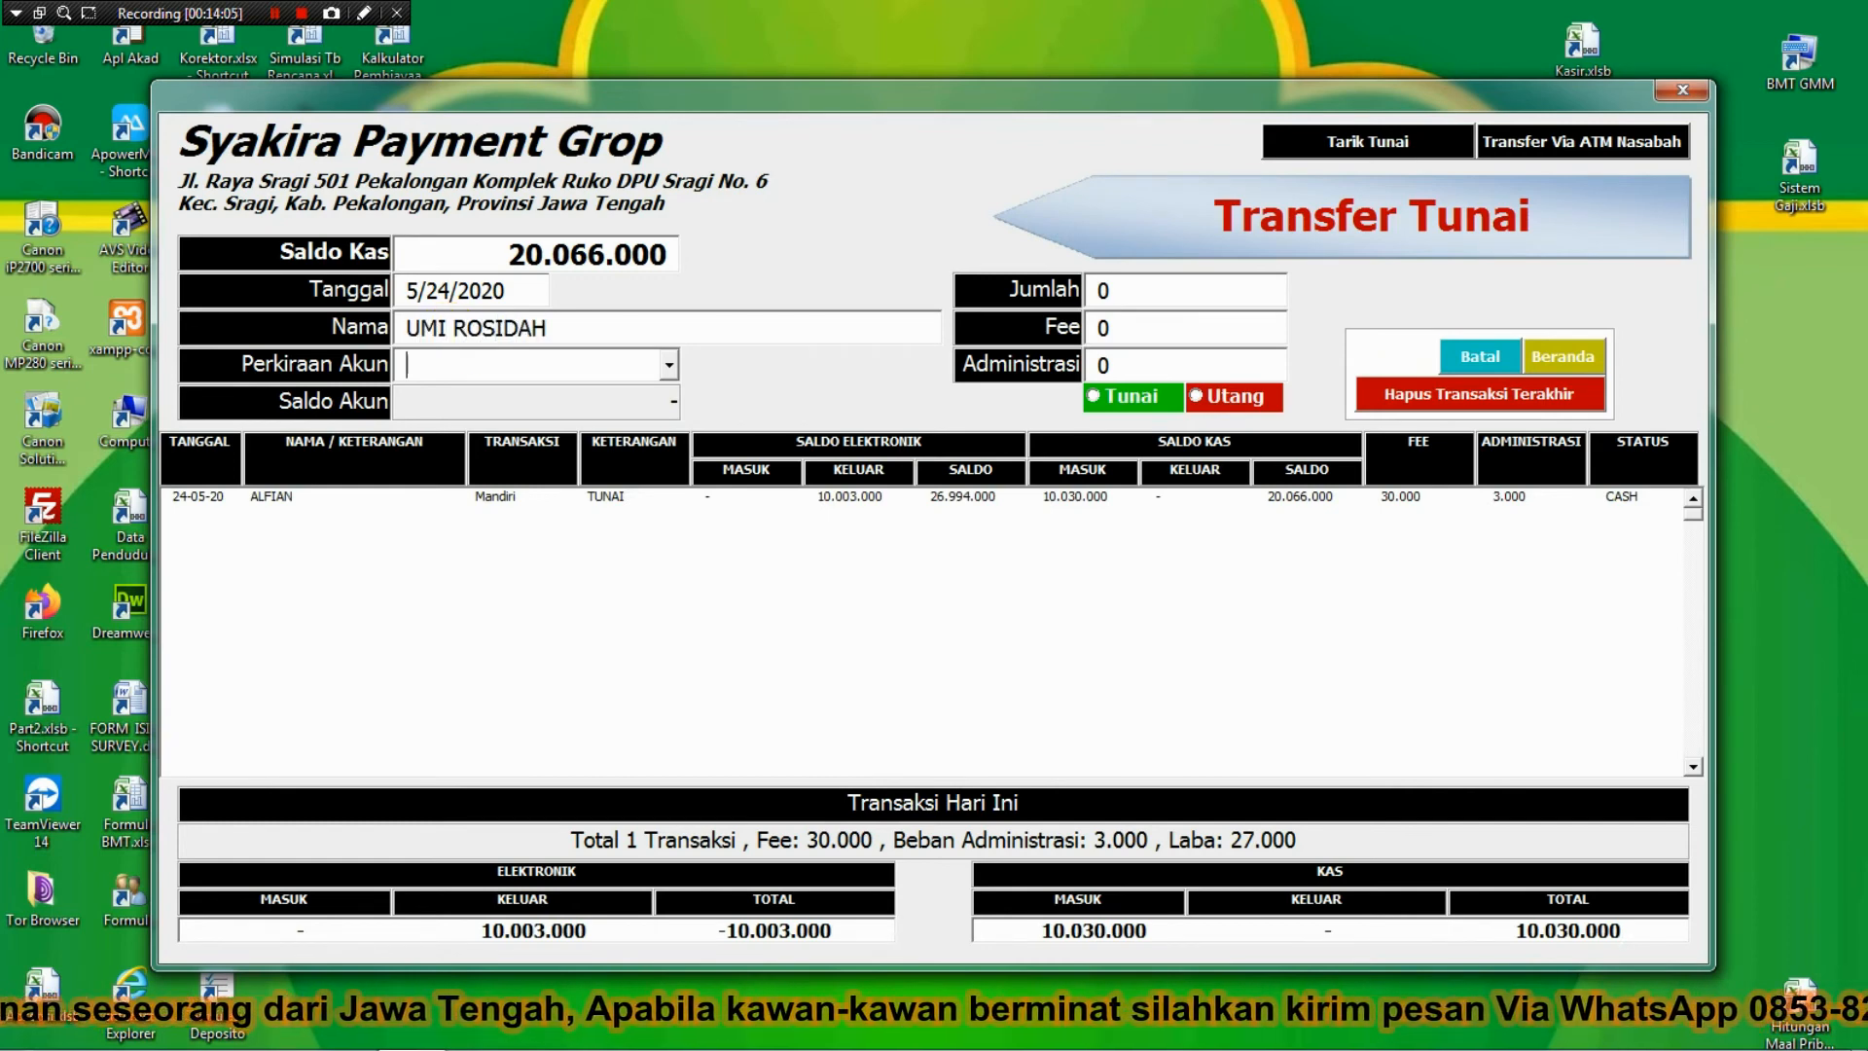
pyautogui.write('BRILink')
pyautogui.press('Tab')
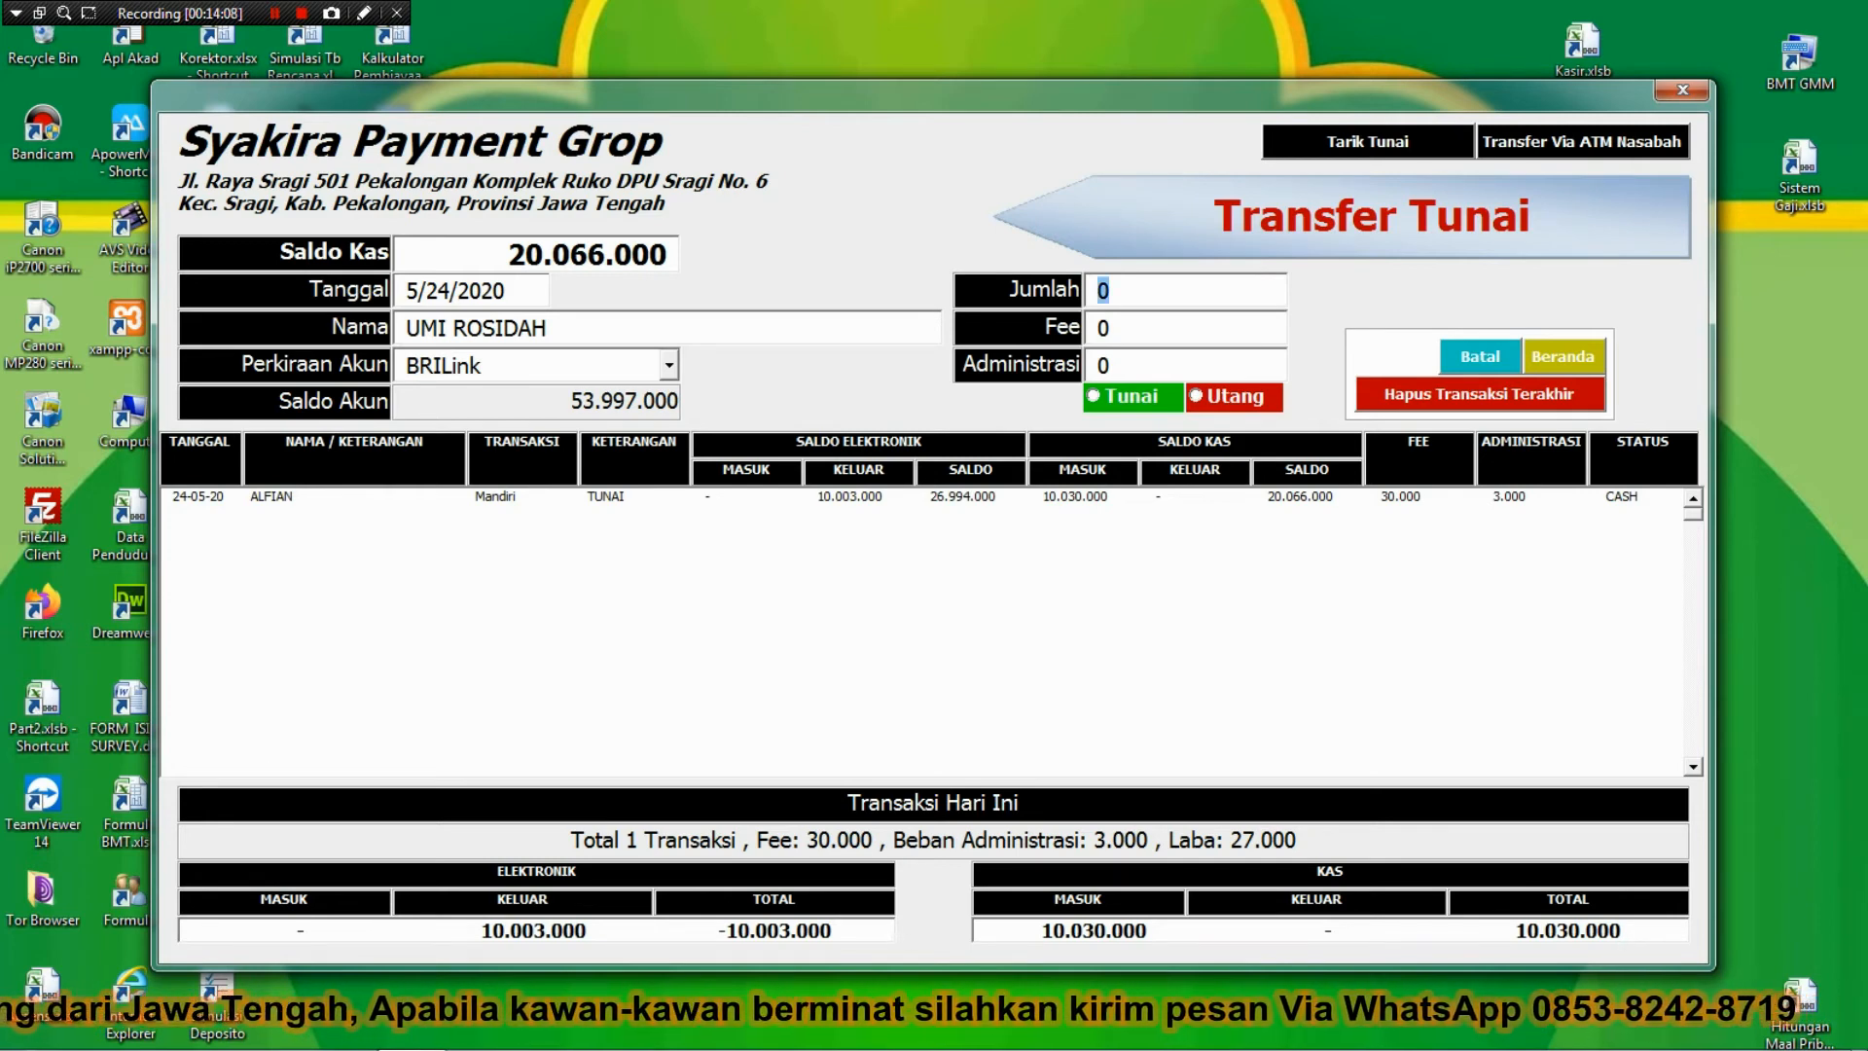
pyautogui.write('5')
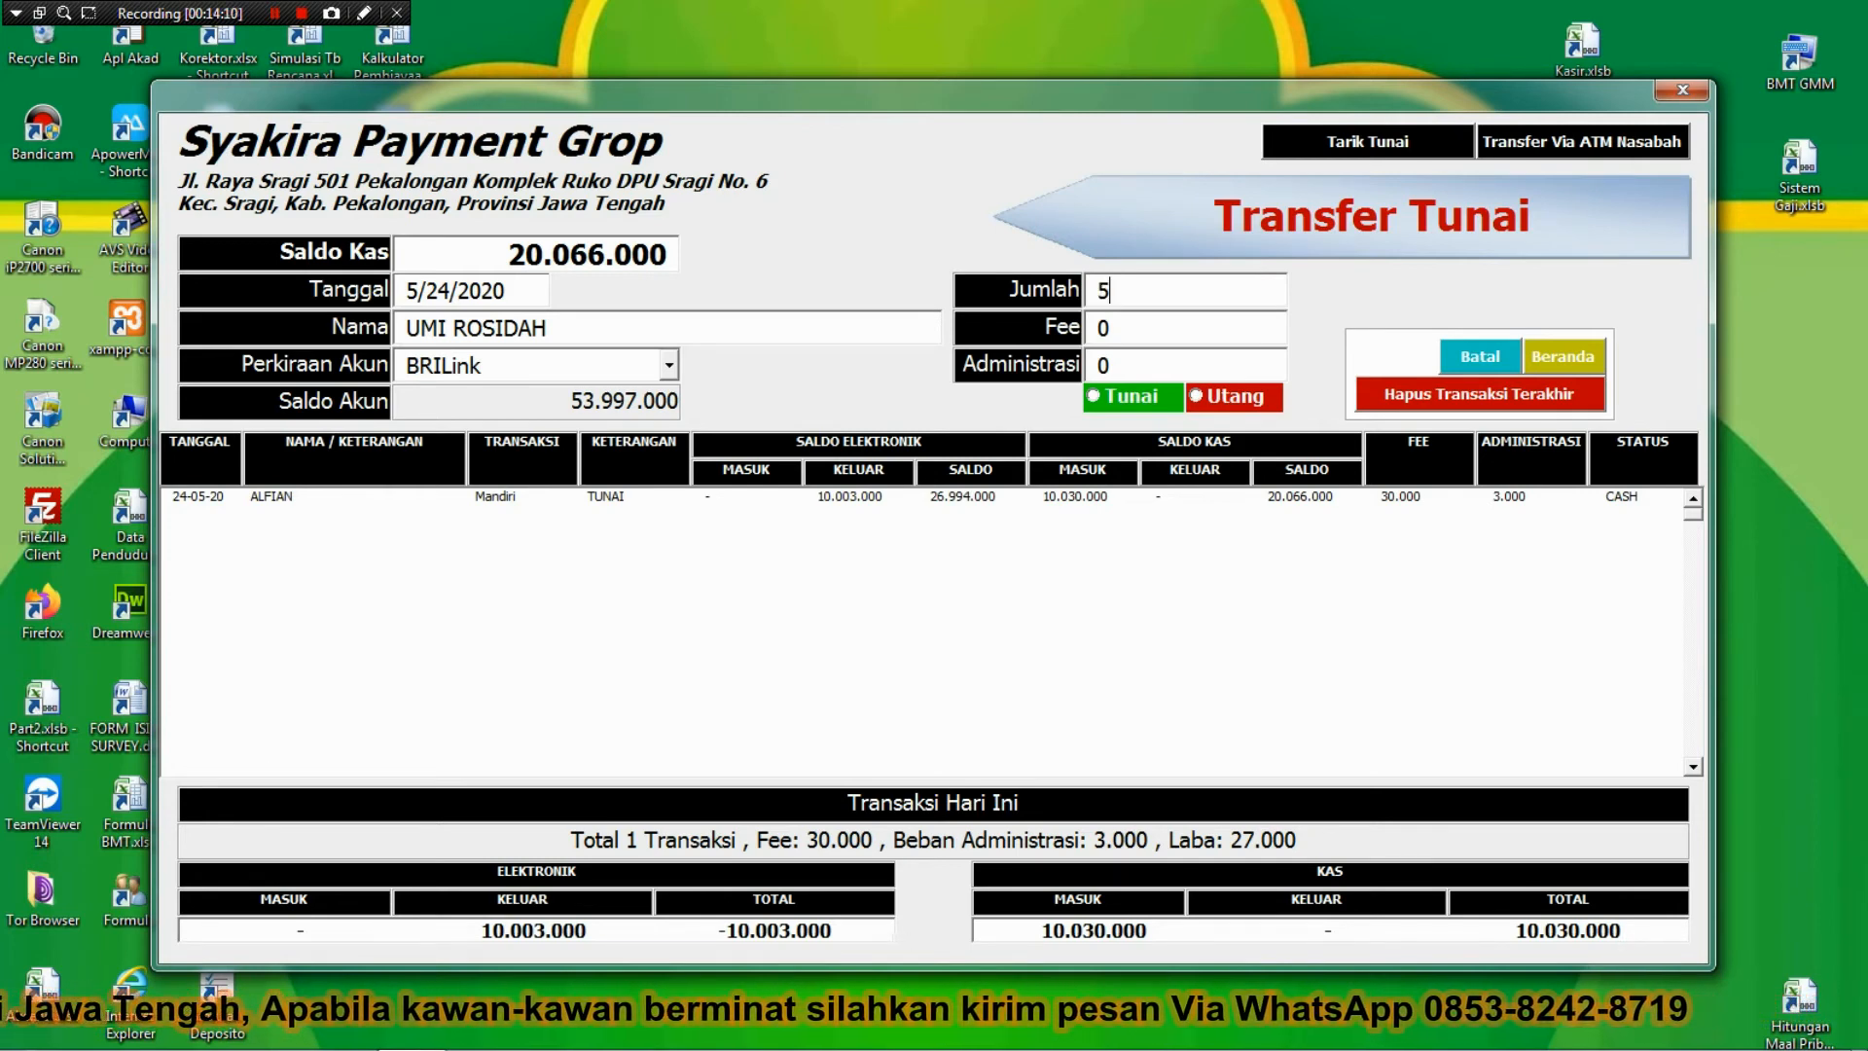
pyautogui.write('000000')
pyautogui.press('Tab')
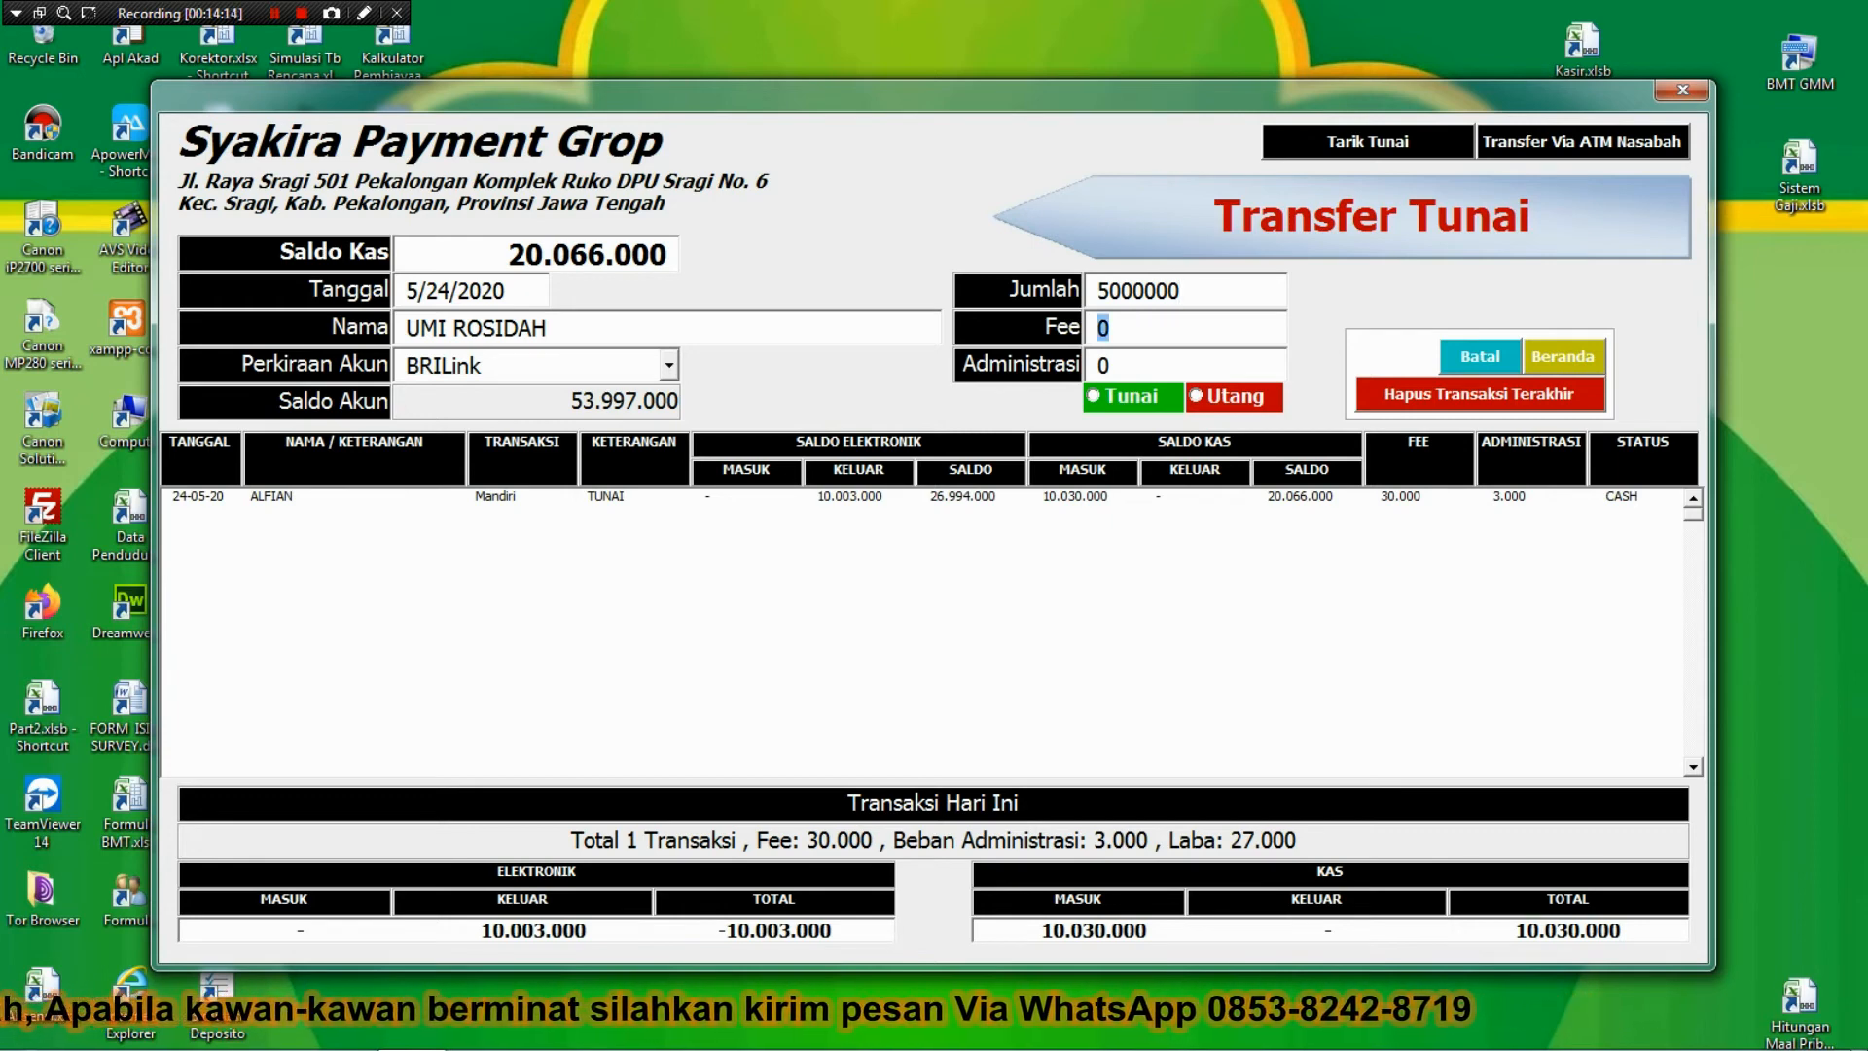
# Add 15000 fee and 3000 admin, mark it Utang, save, and return to Beranda.
pyautogui.write('15000')
pyautogui.press('Tab')
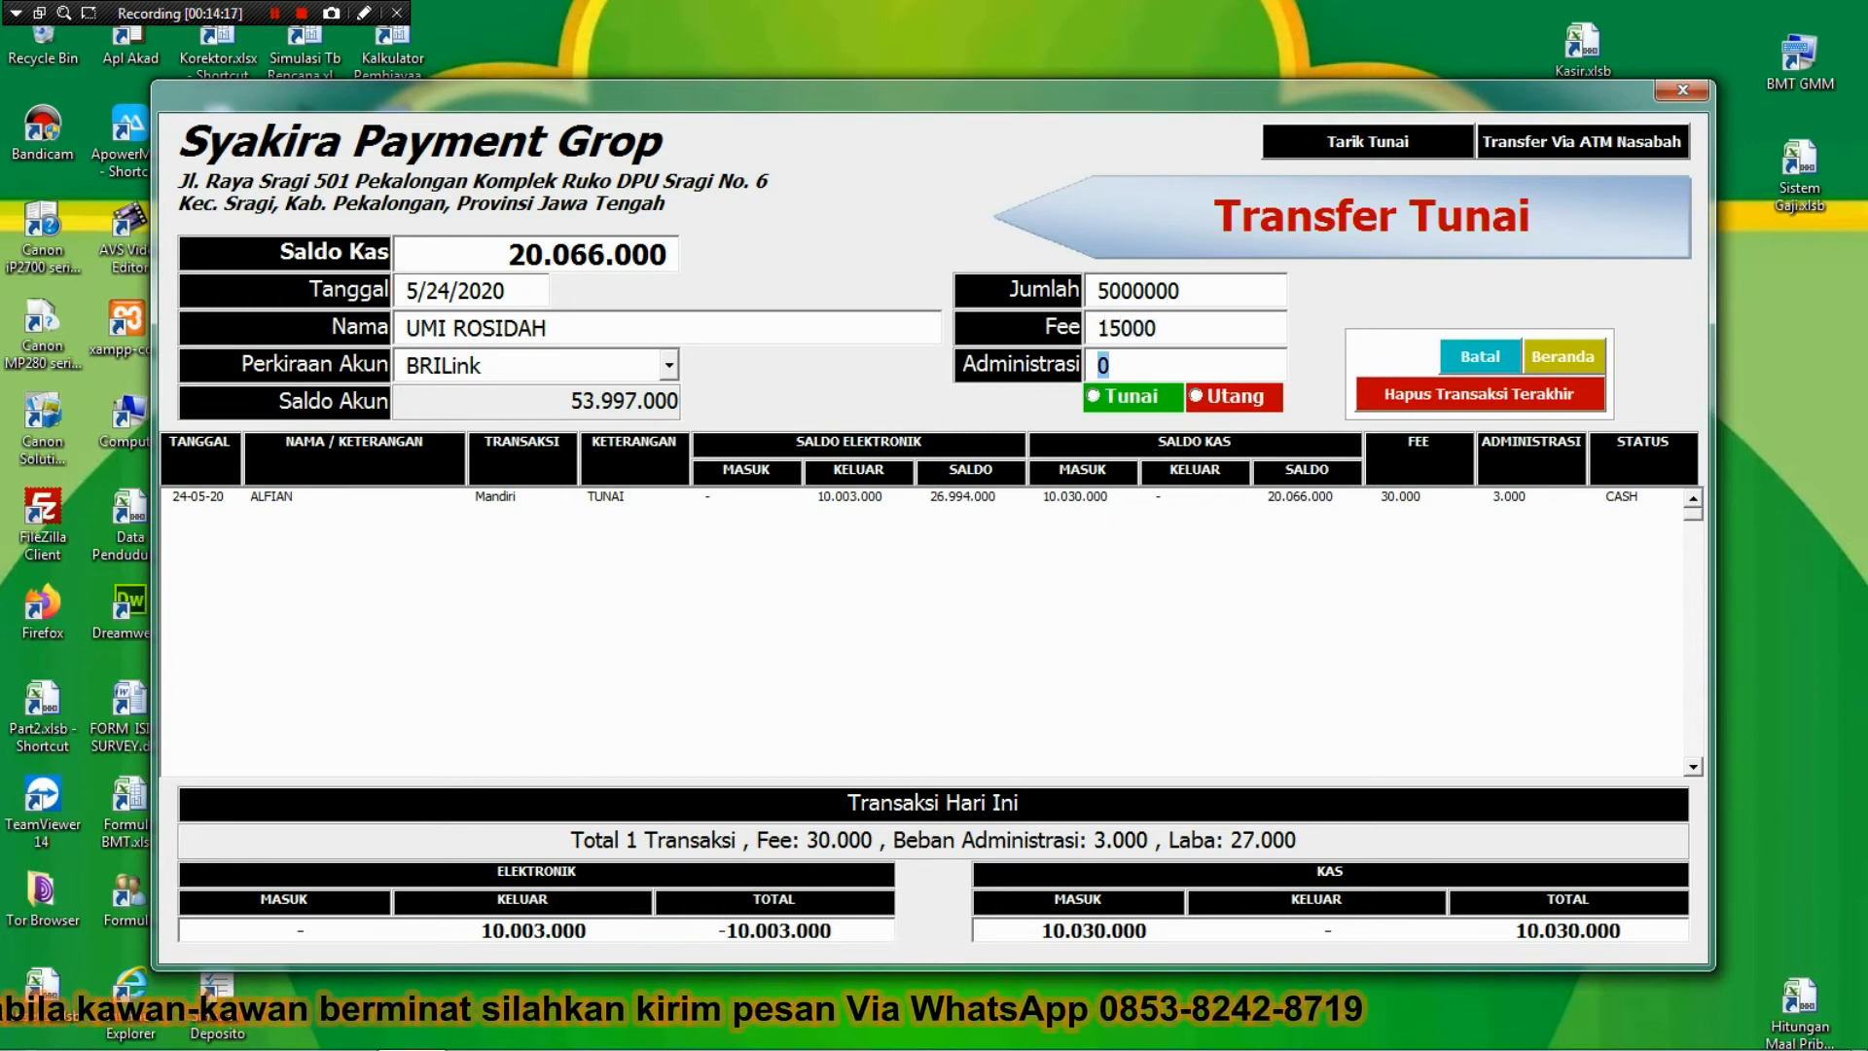
pyautogui.write('3000')
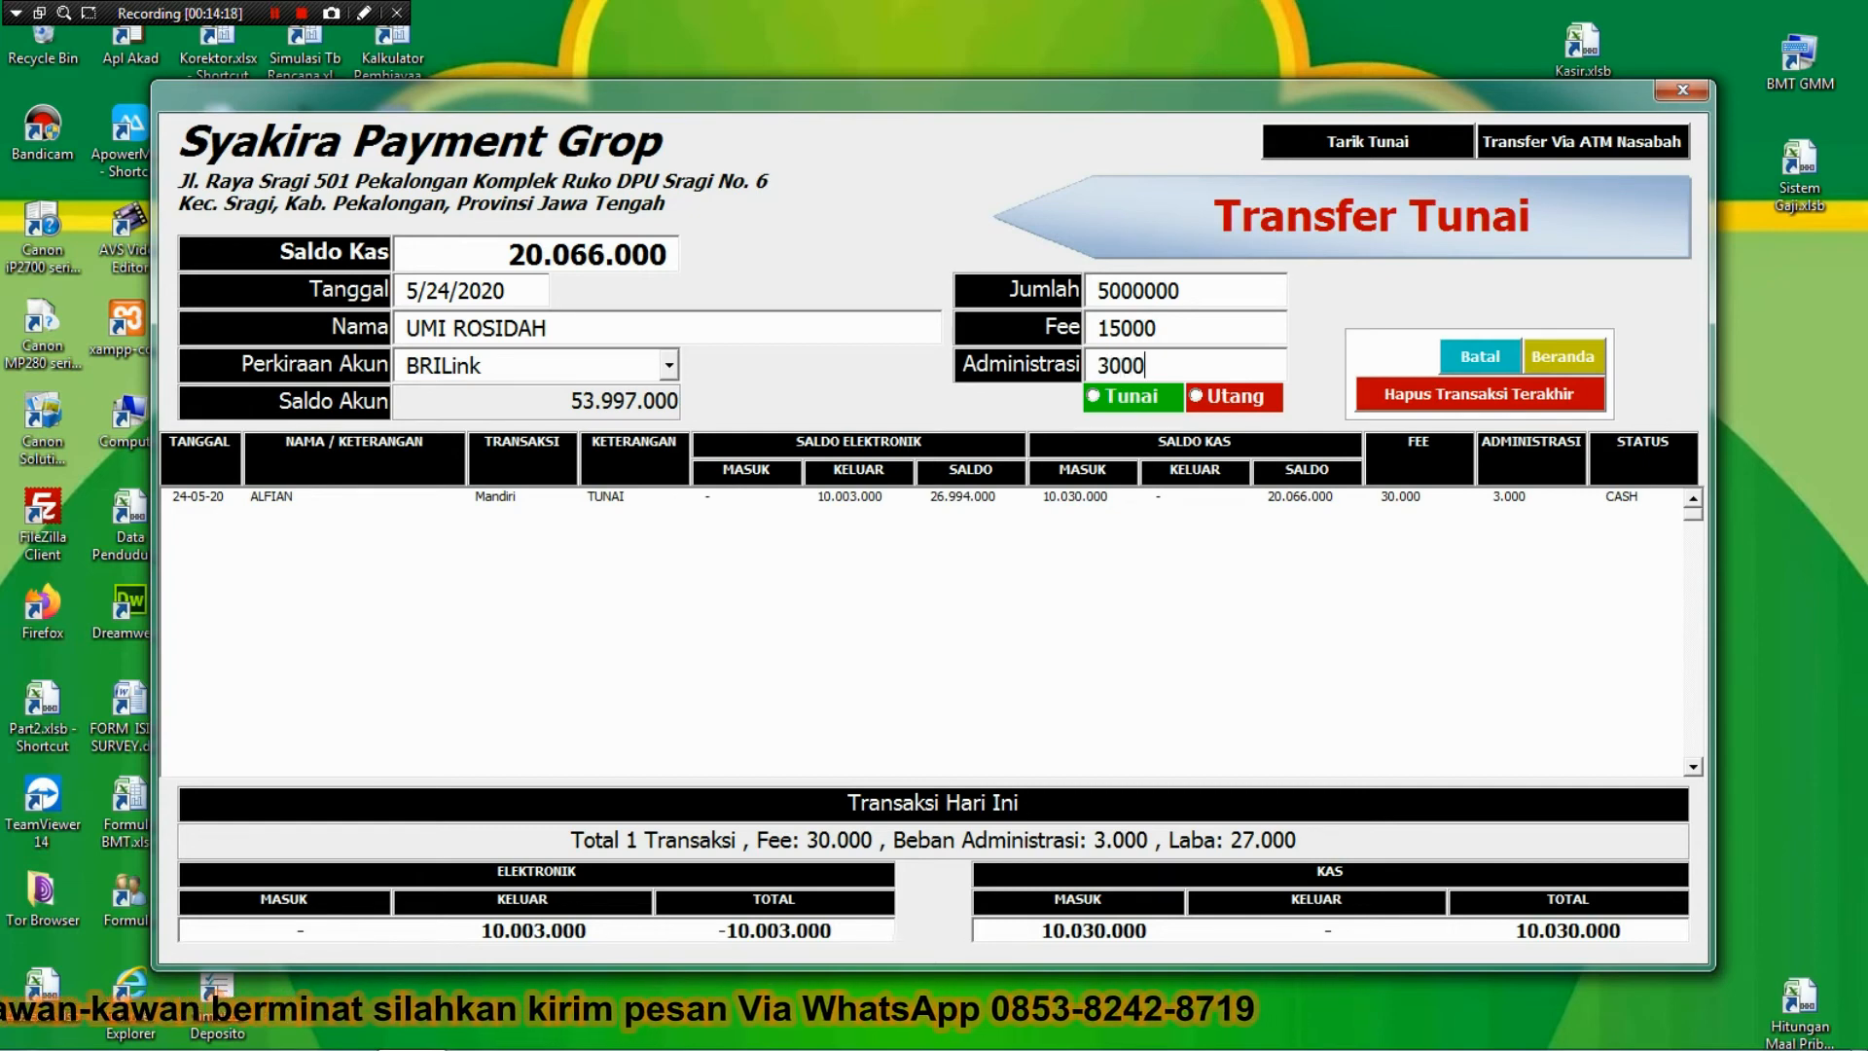
pyautogui.click(1202, 404)
pyautogui.click(1203, 405)
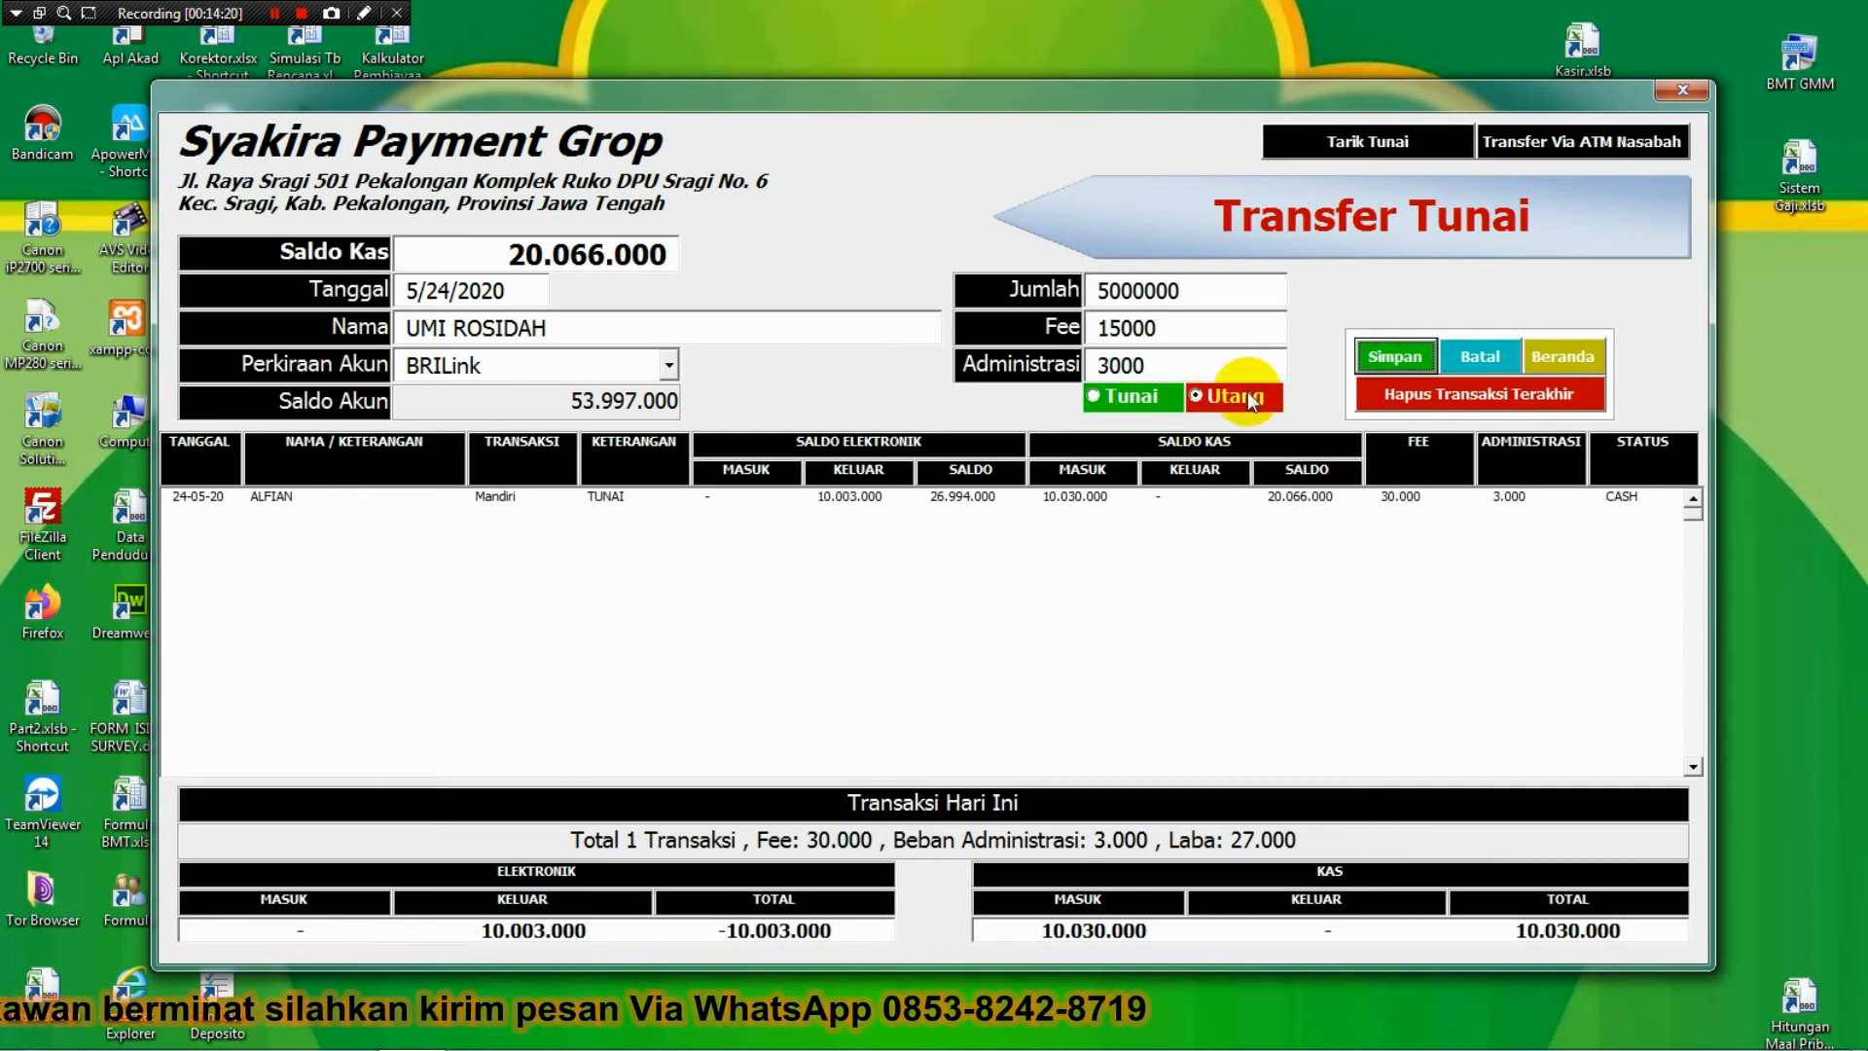
pyautogui.click(1392, 357)
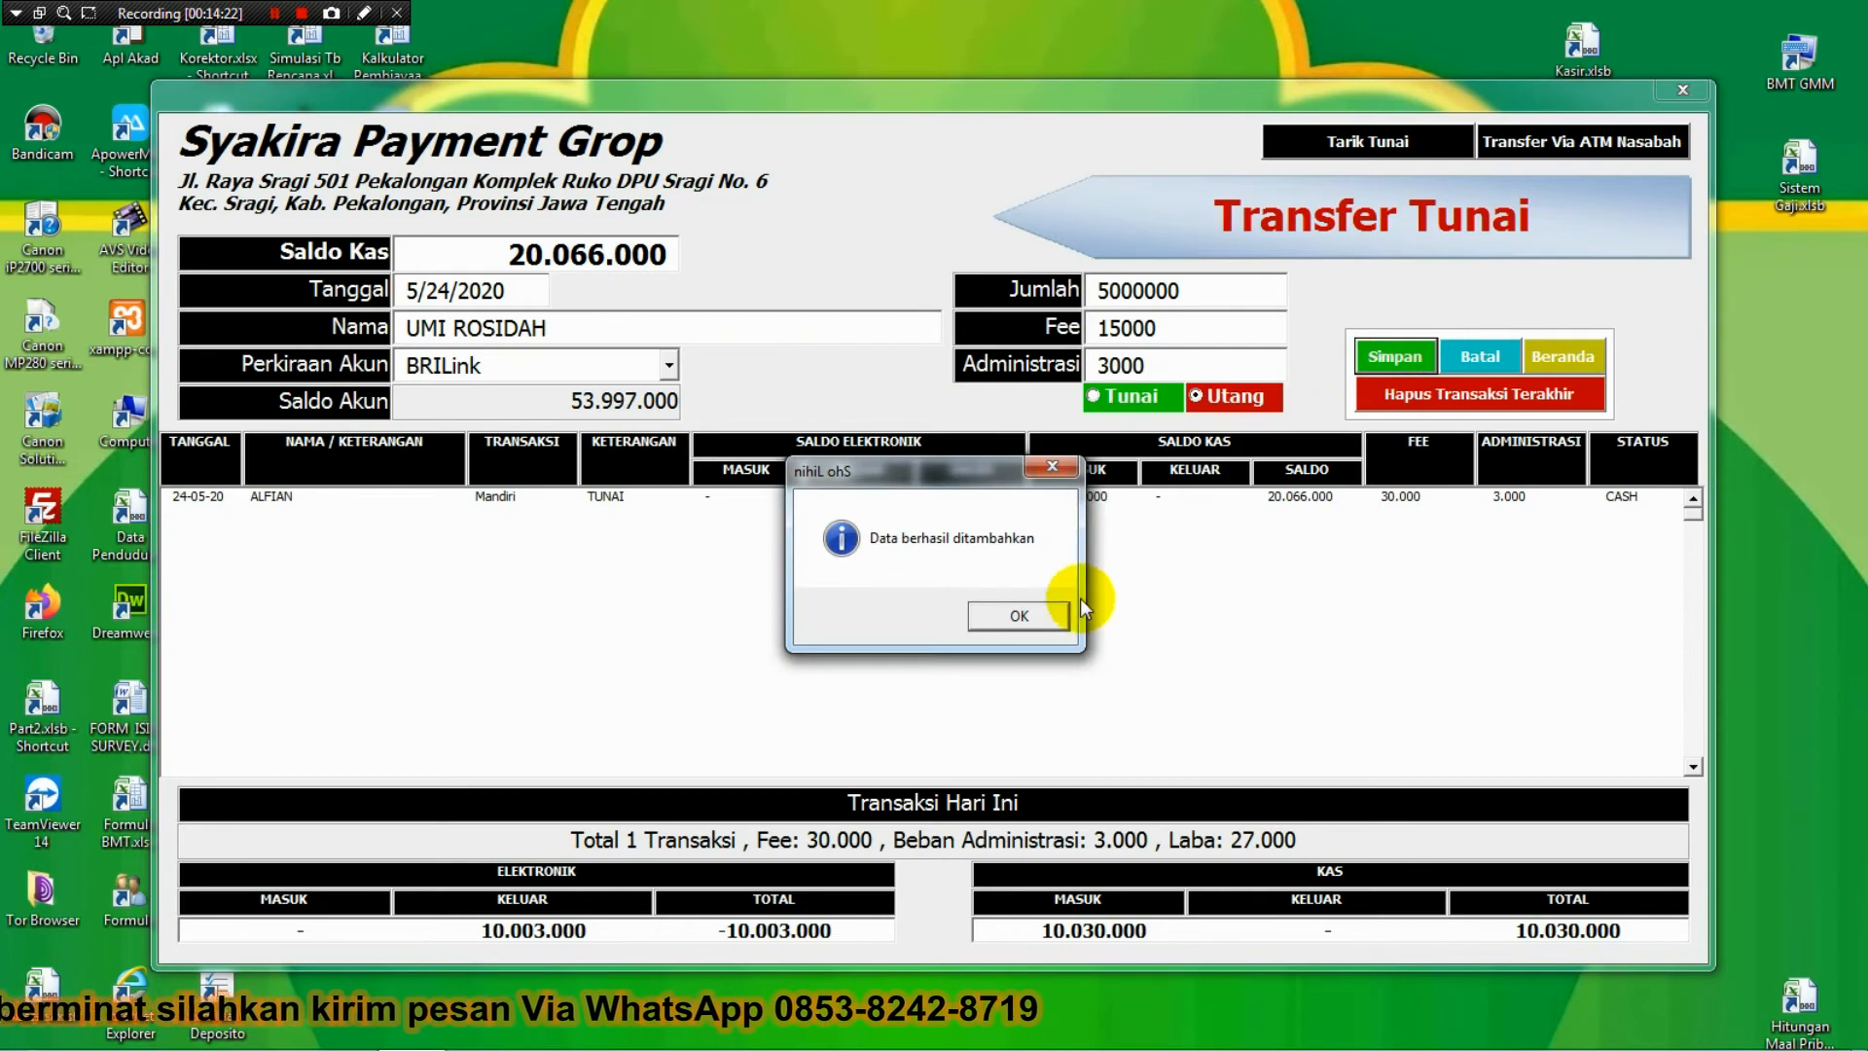
pyautogui.click(1019, 616)
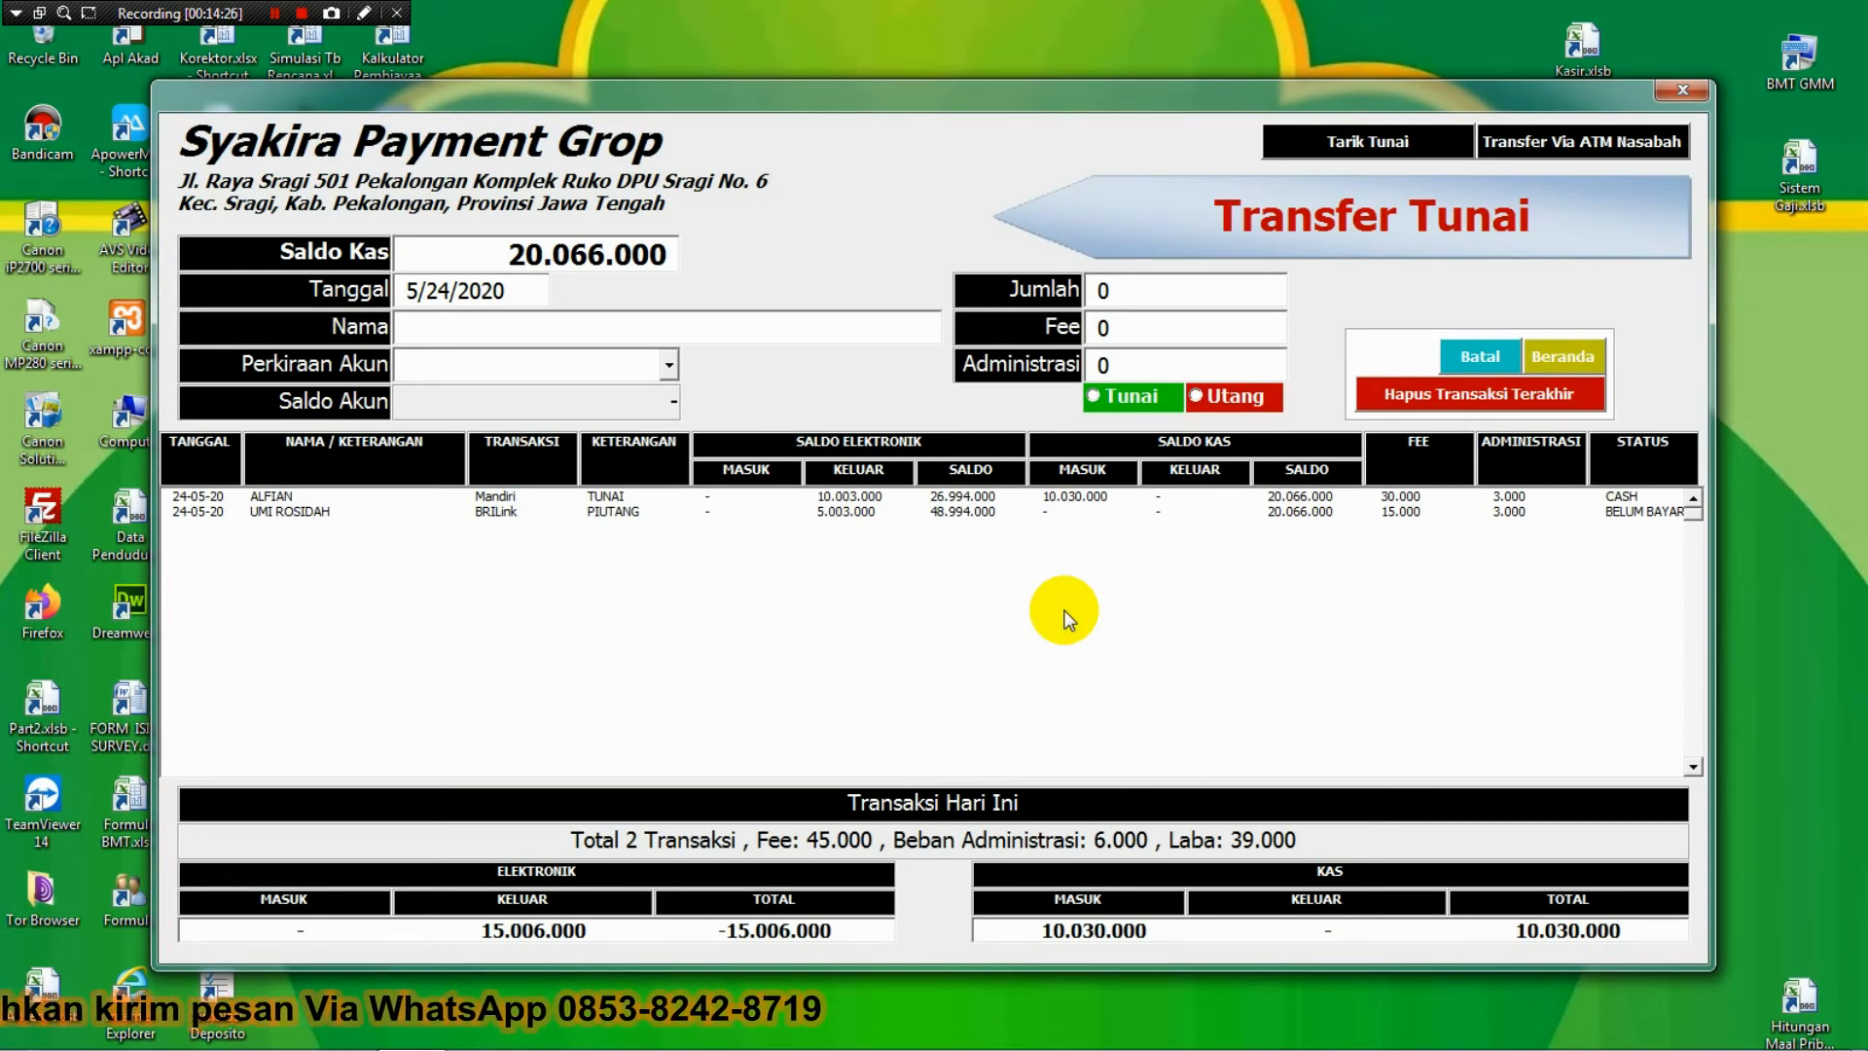
pyautogui.click(1551, 359)
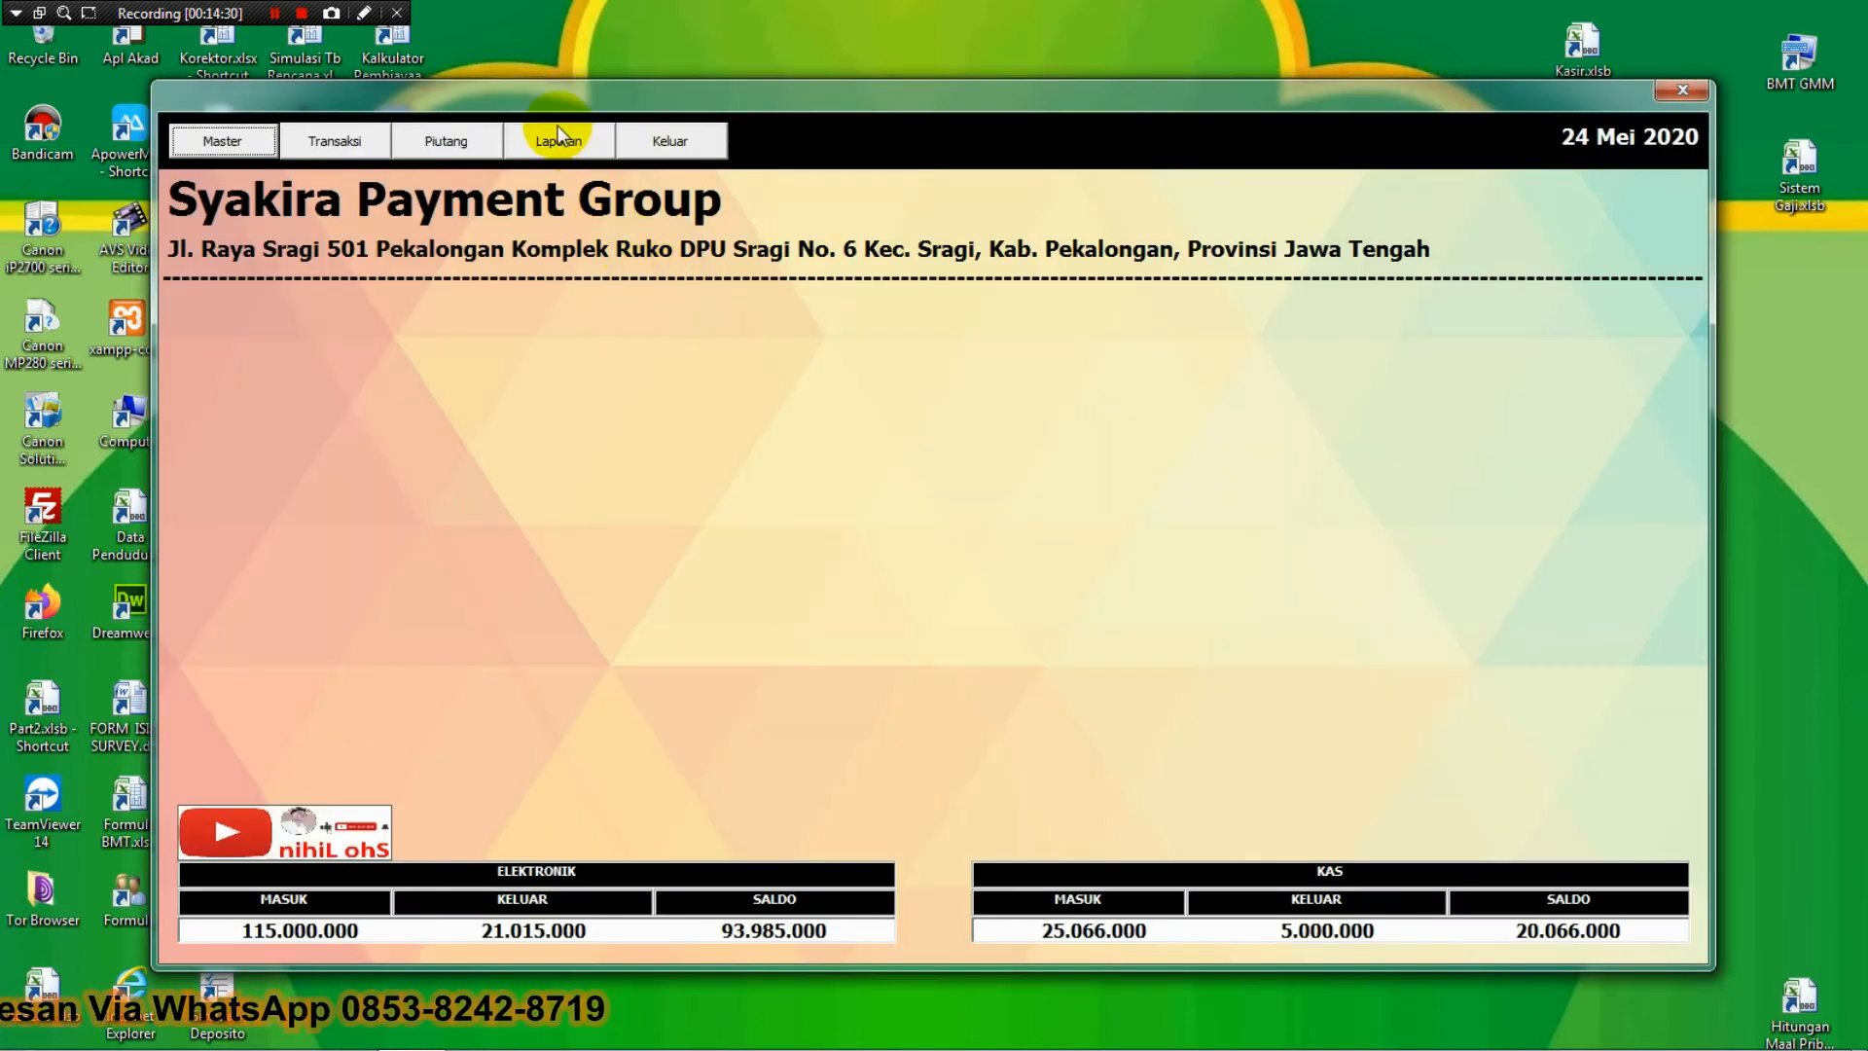
# Preview the 24/05/2020 daily report, zoom in to check it, and close the preview.
pyautogui.click(558, 137)
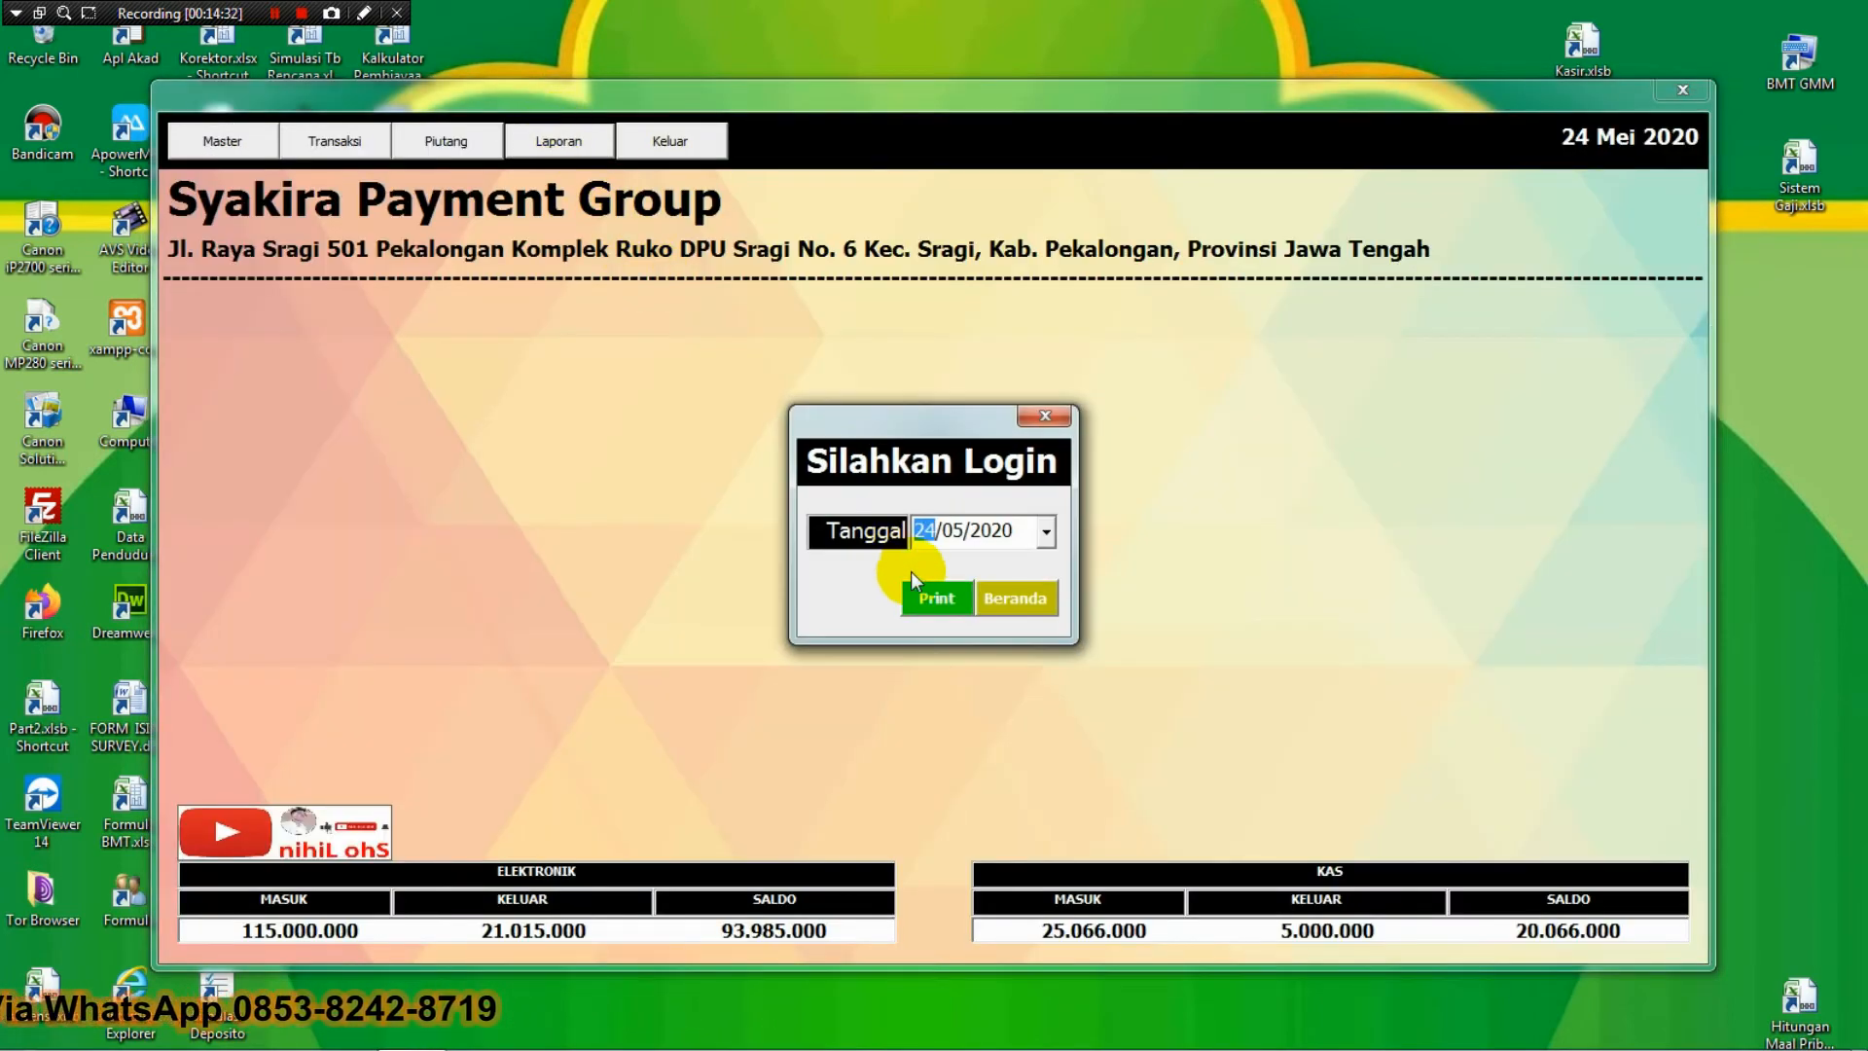
pyautogui.click(931, 597)
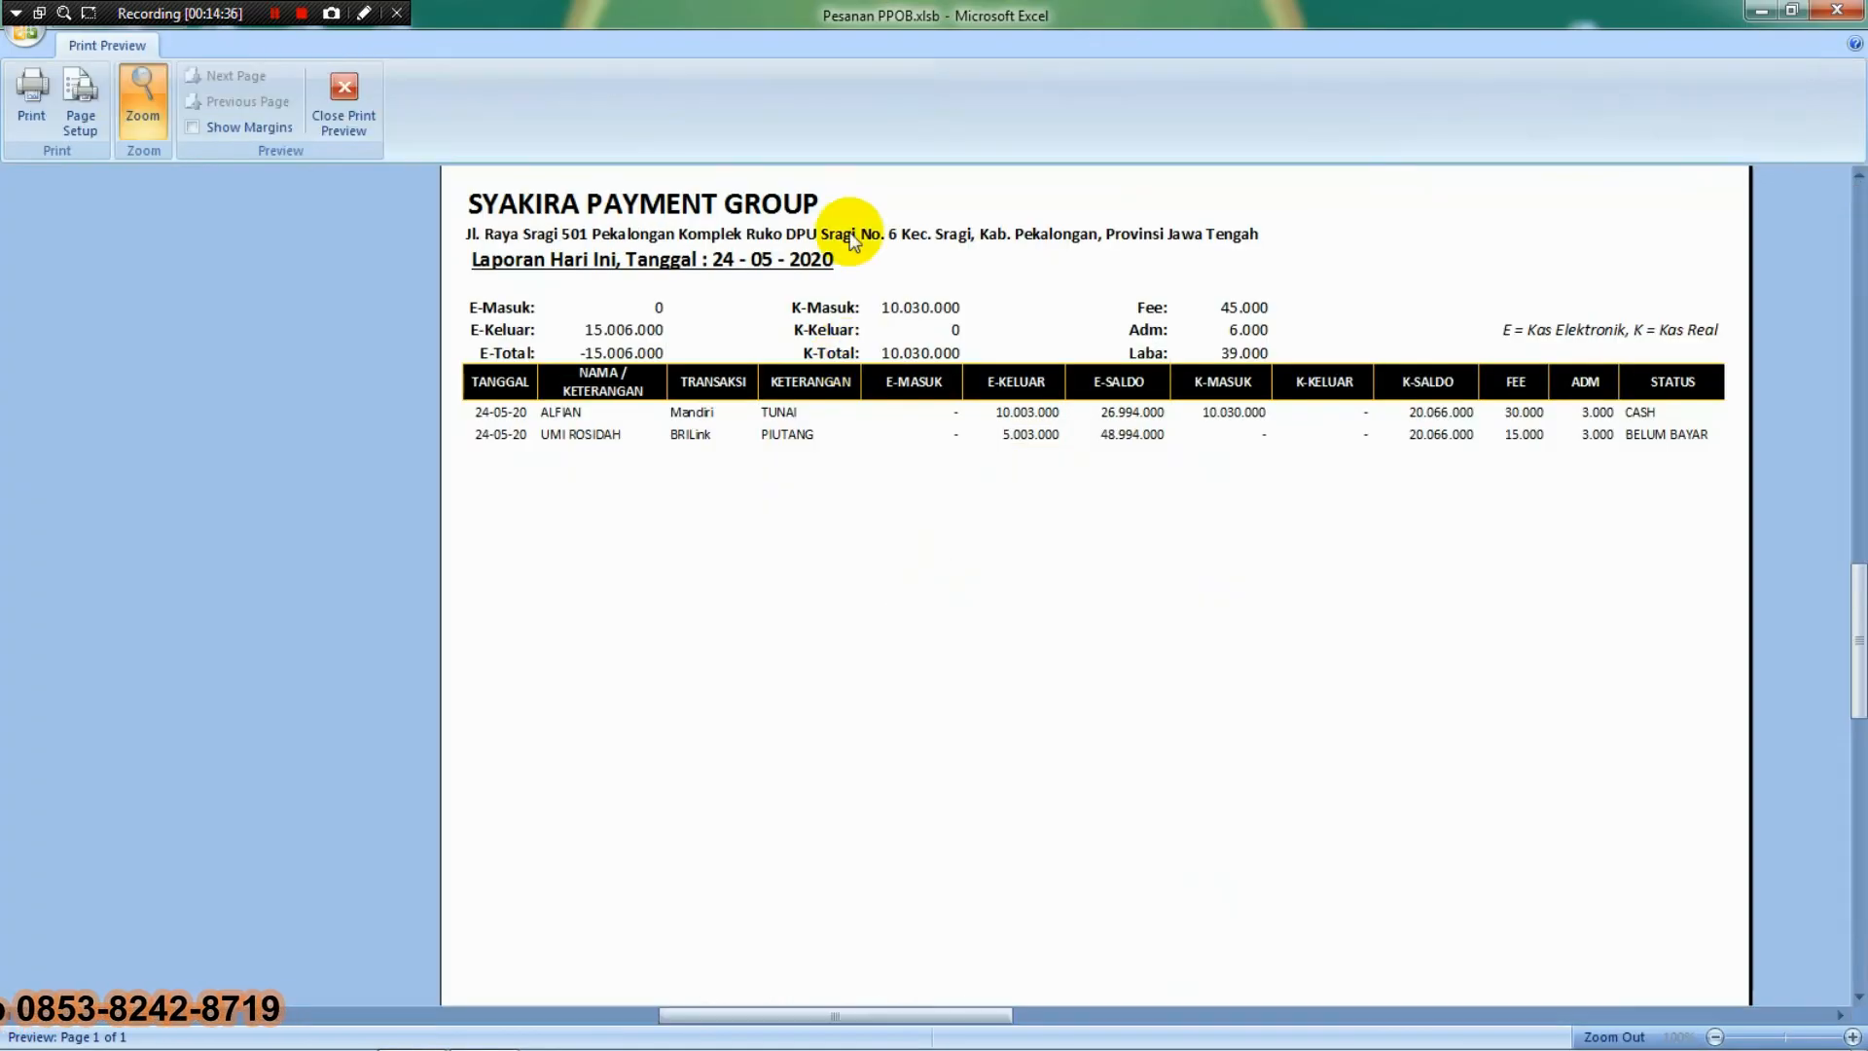
pyautogui.click(915, 214)
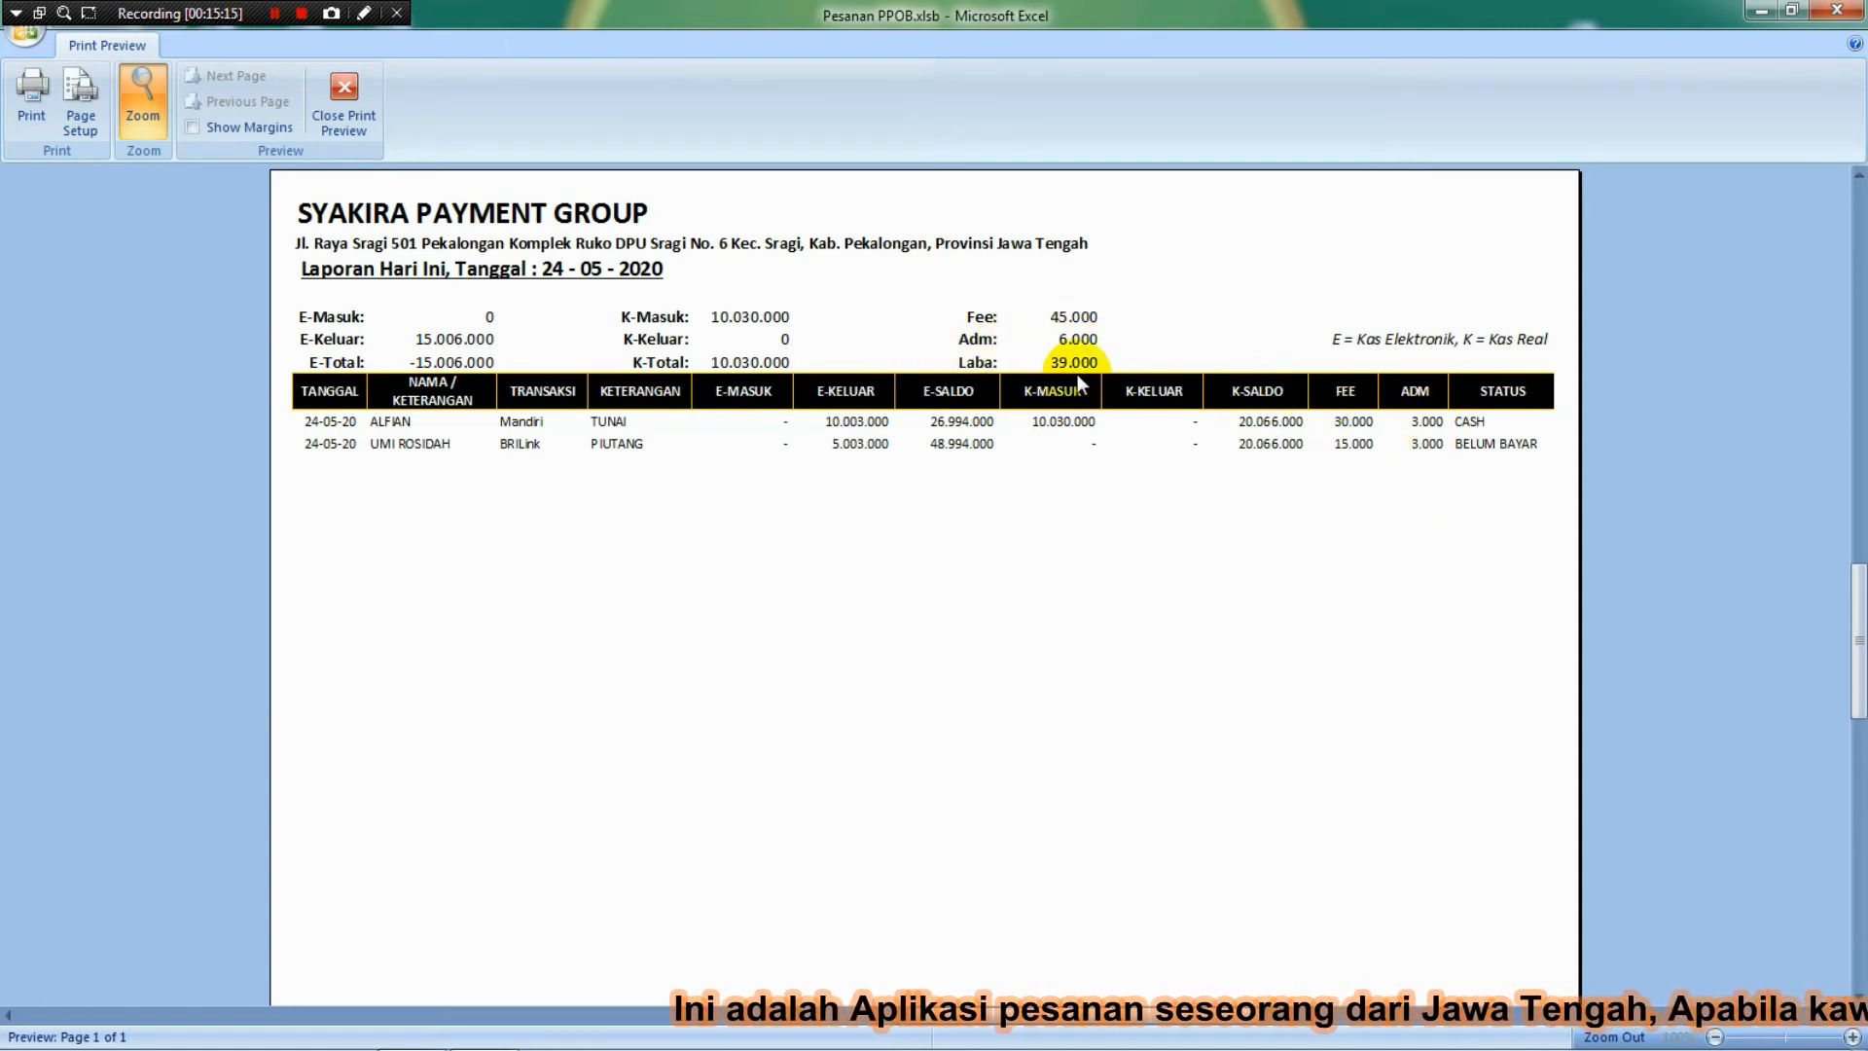
pyautogui.click(334, 94)
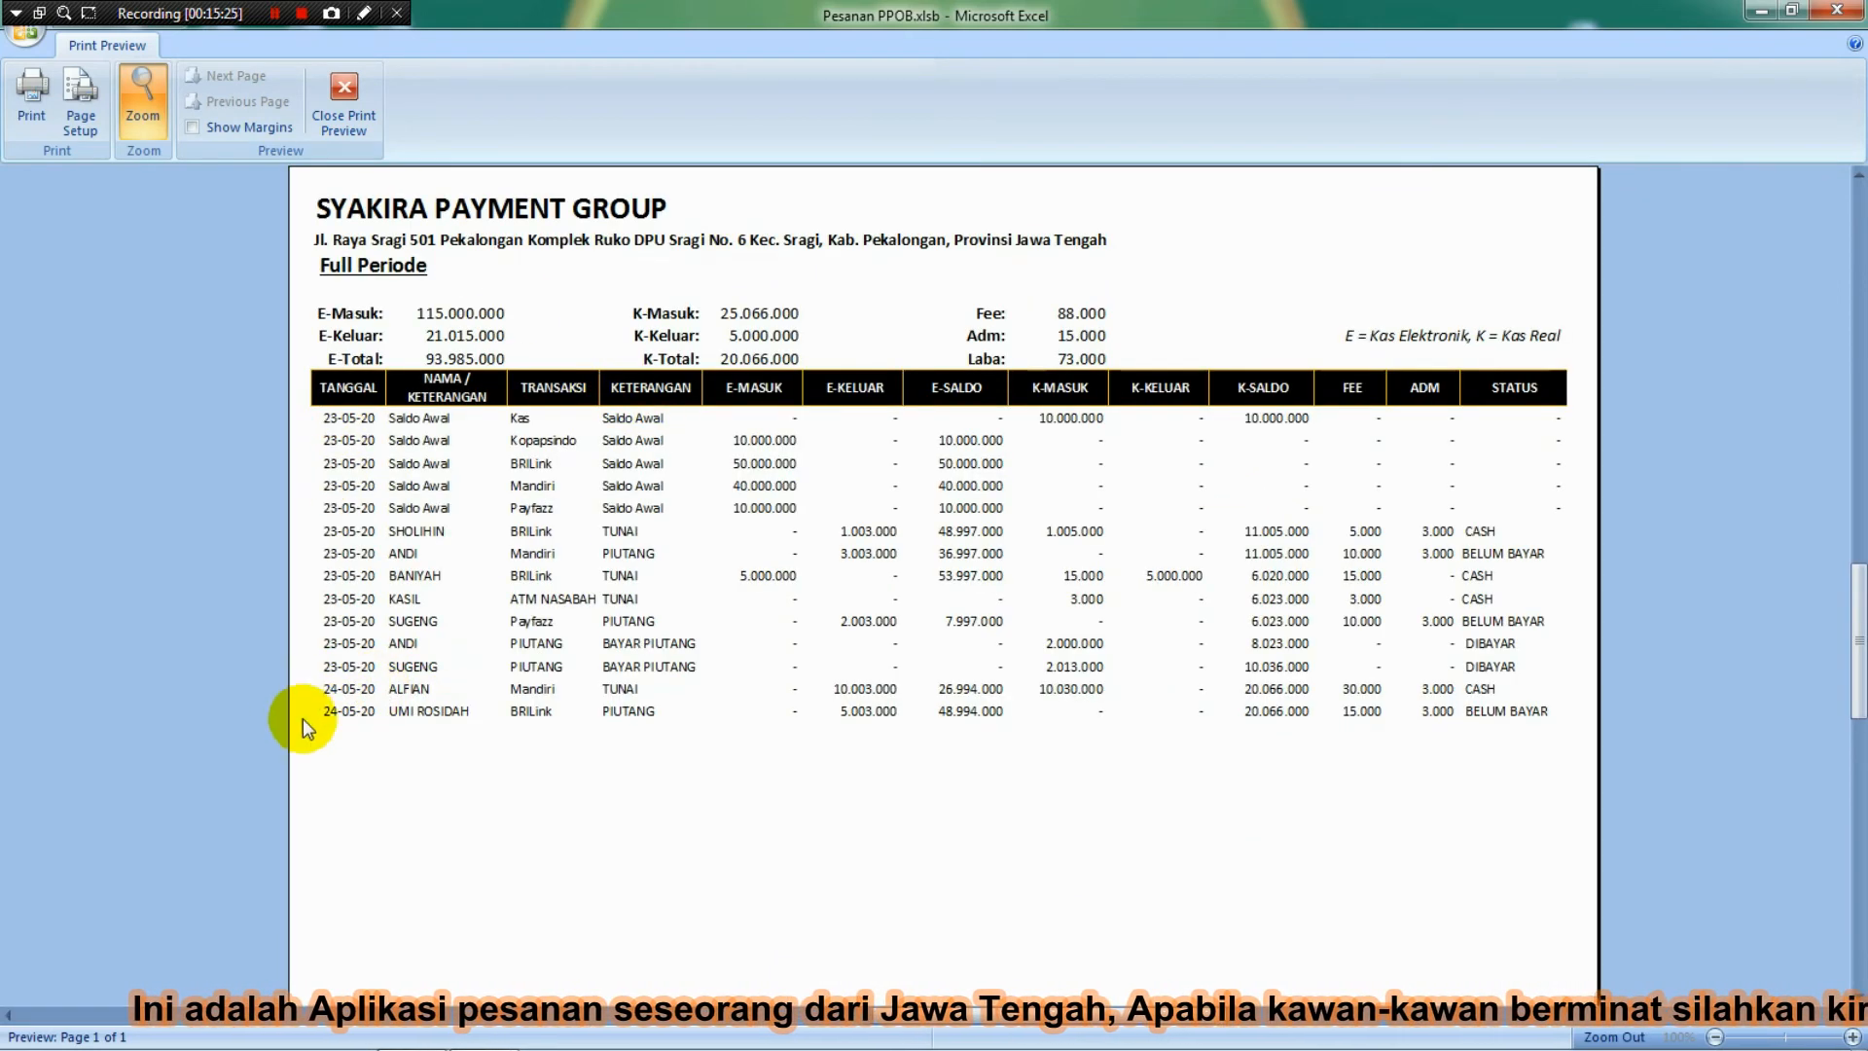
# Close the full-period, Laba Rugi, customer debt and account-summary previews in turn.
pyautogui.click(356, 83)
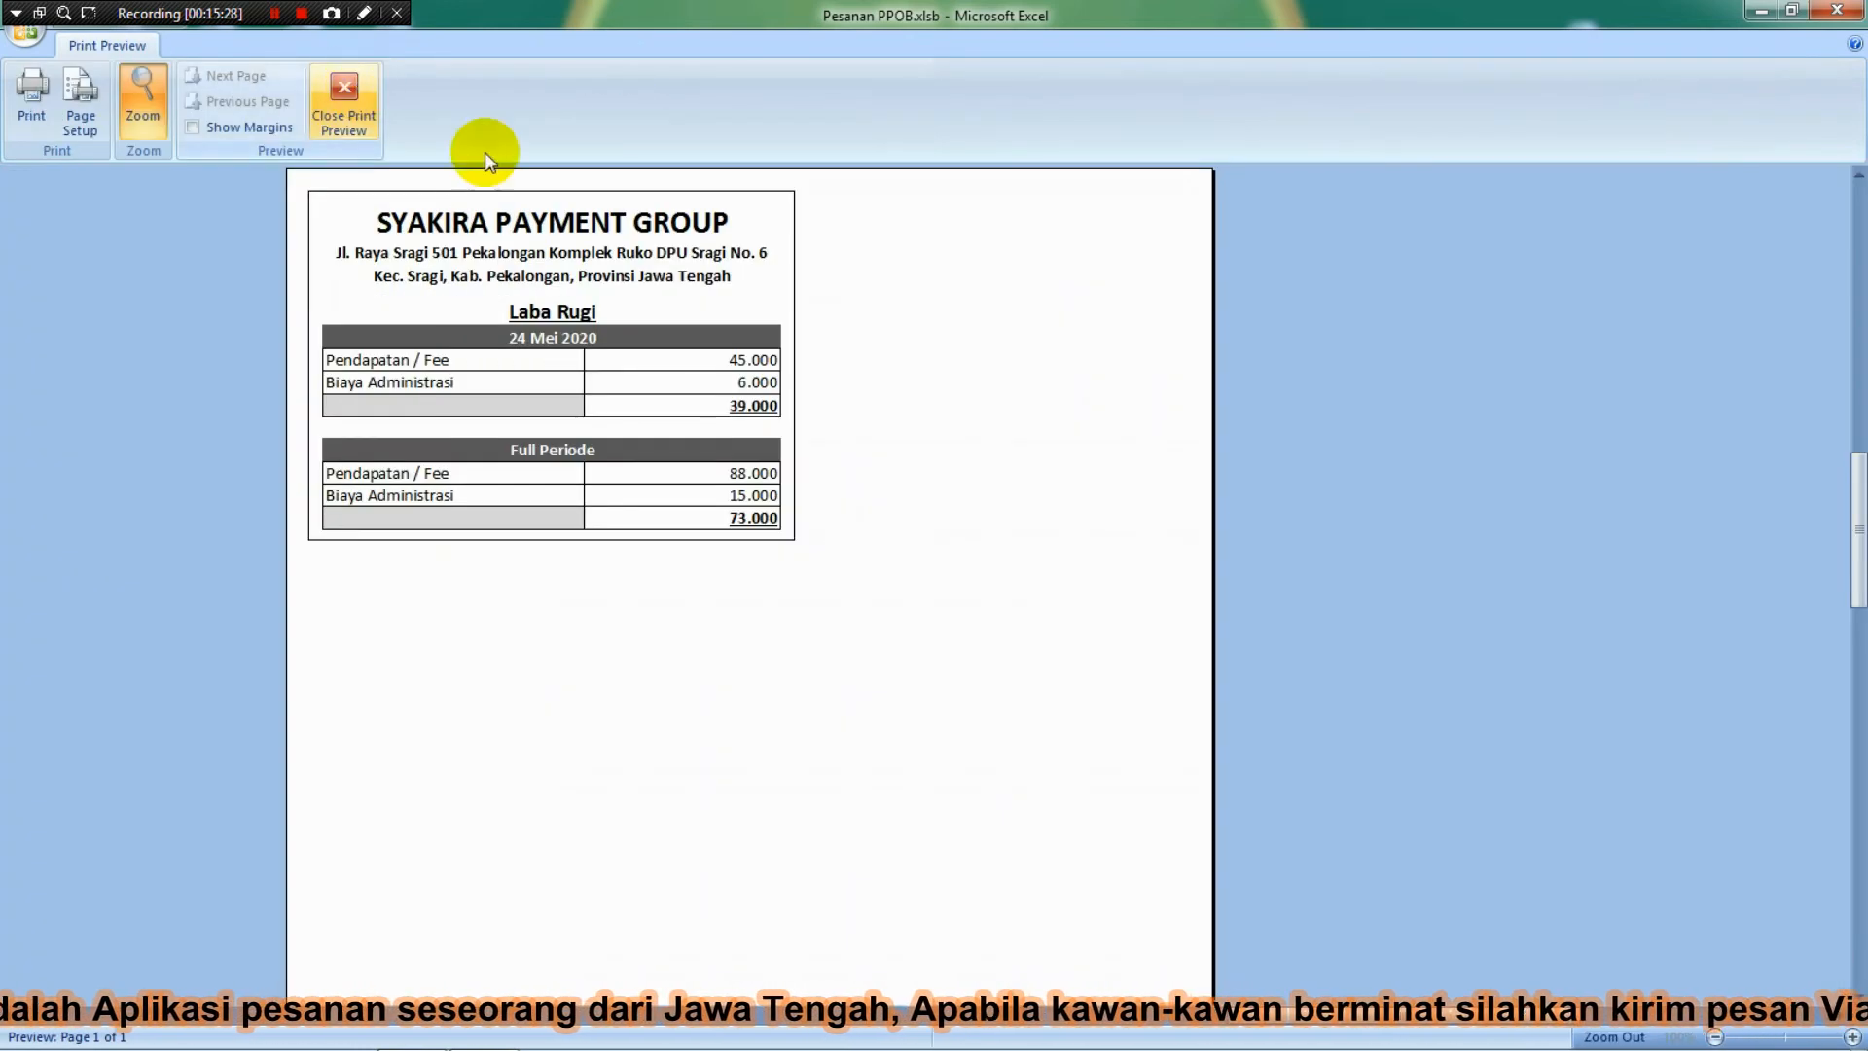
pyautogui.click(822, 263)
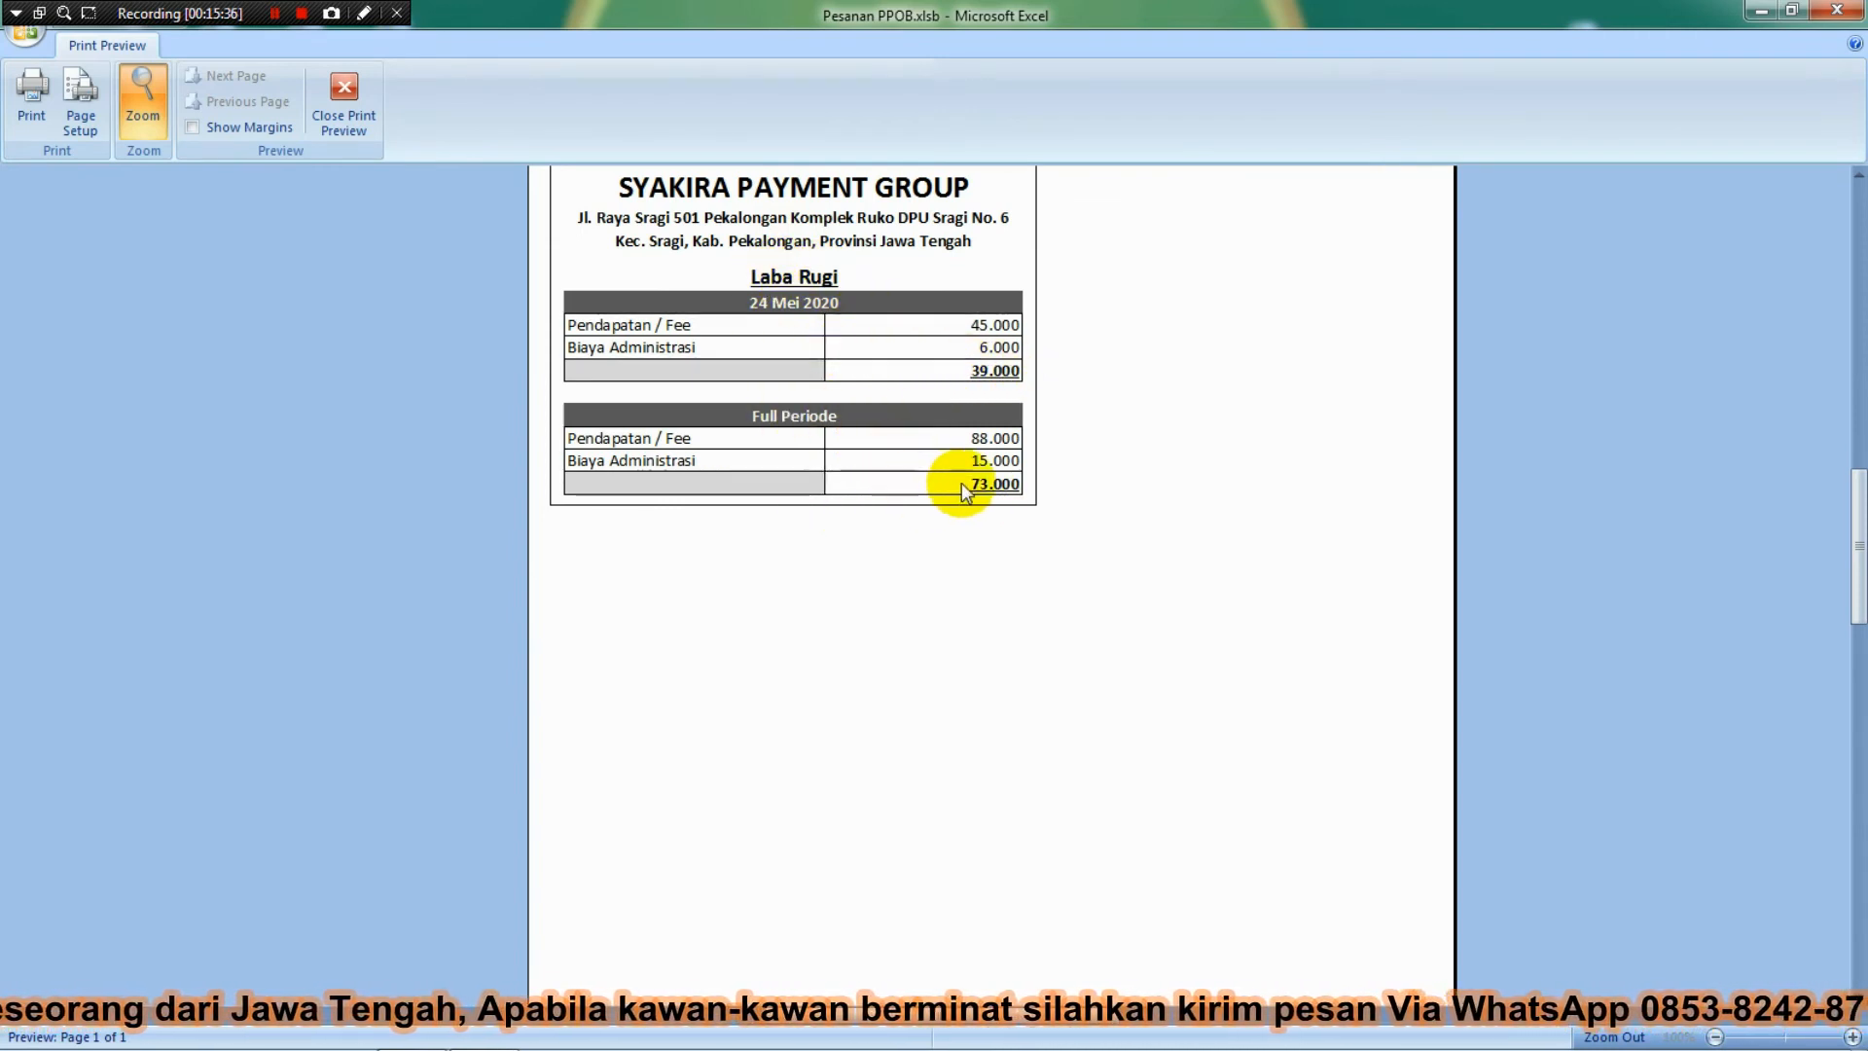
pyautogui.click(360, 98)
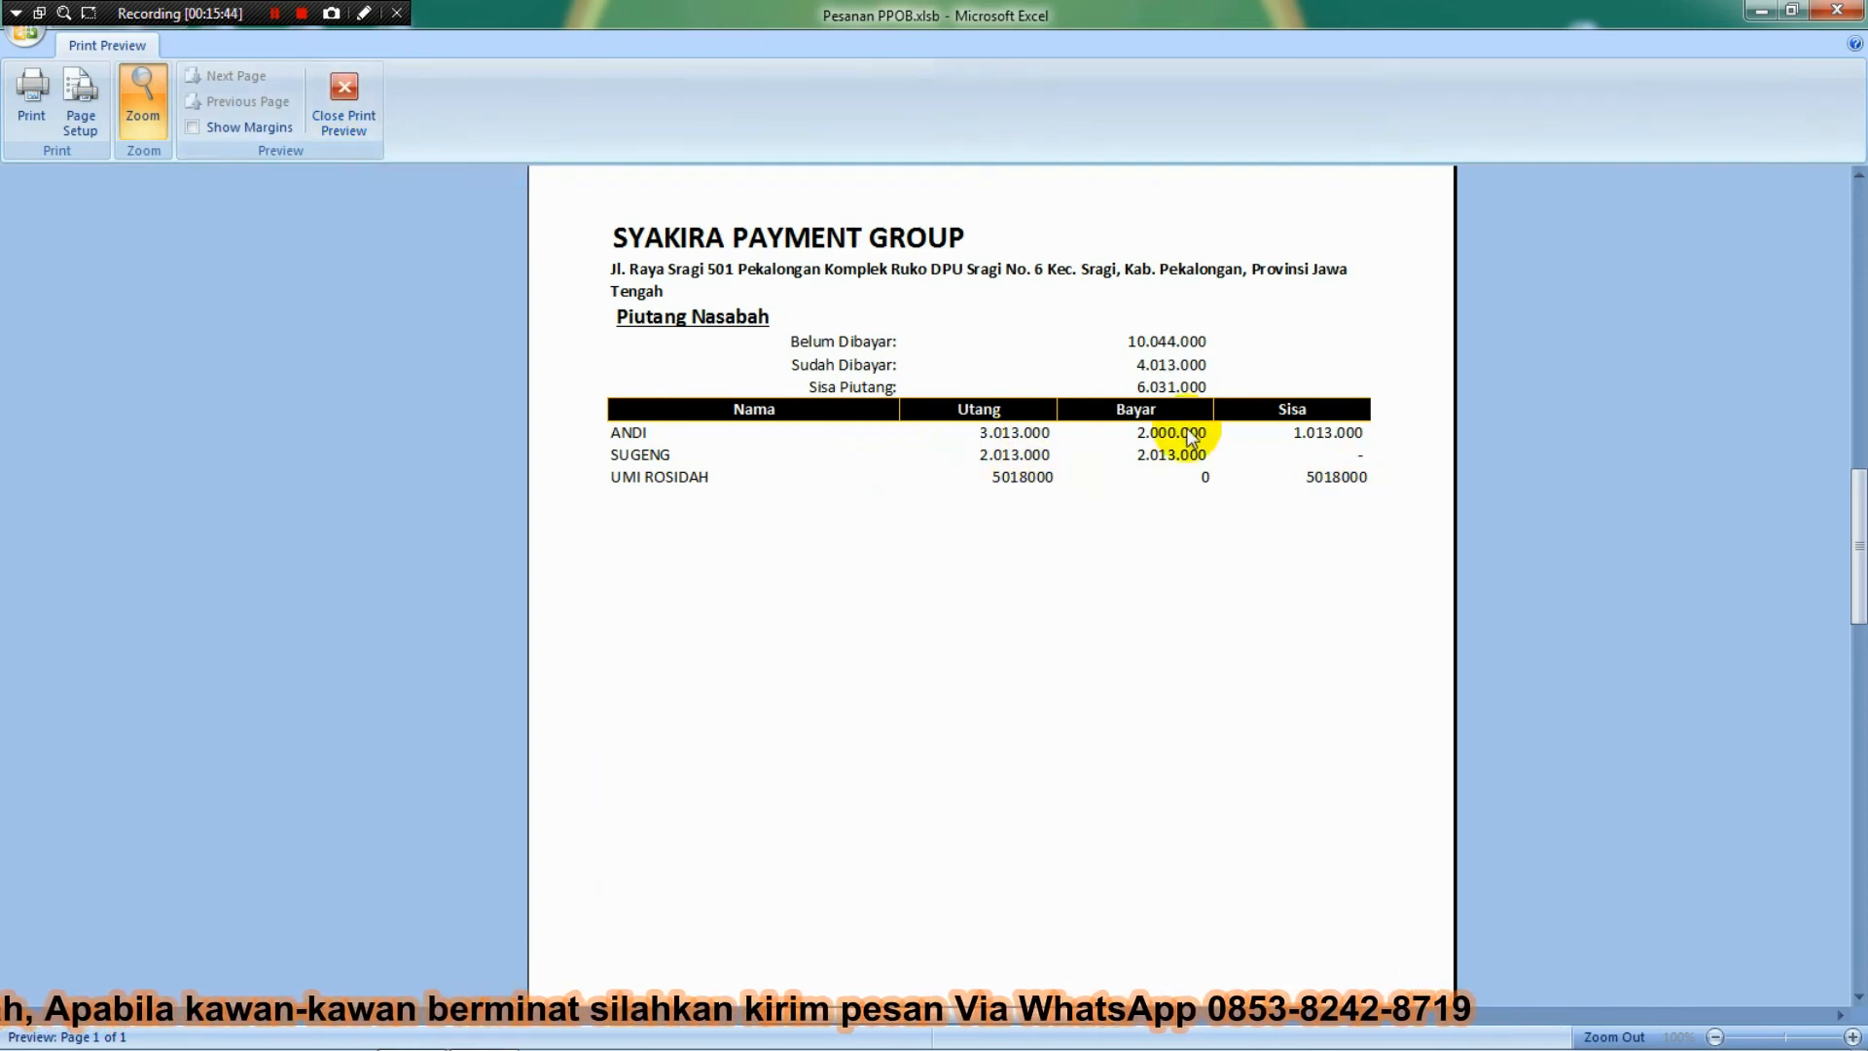
pyautogui.click(362, 119)
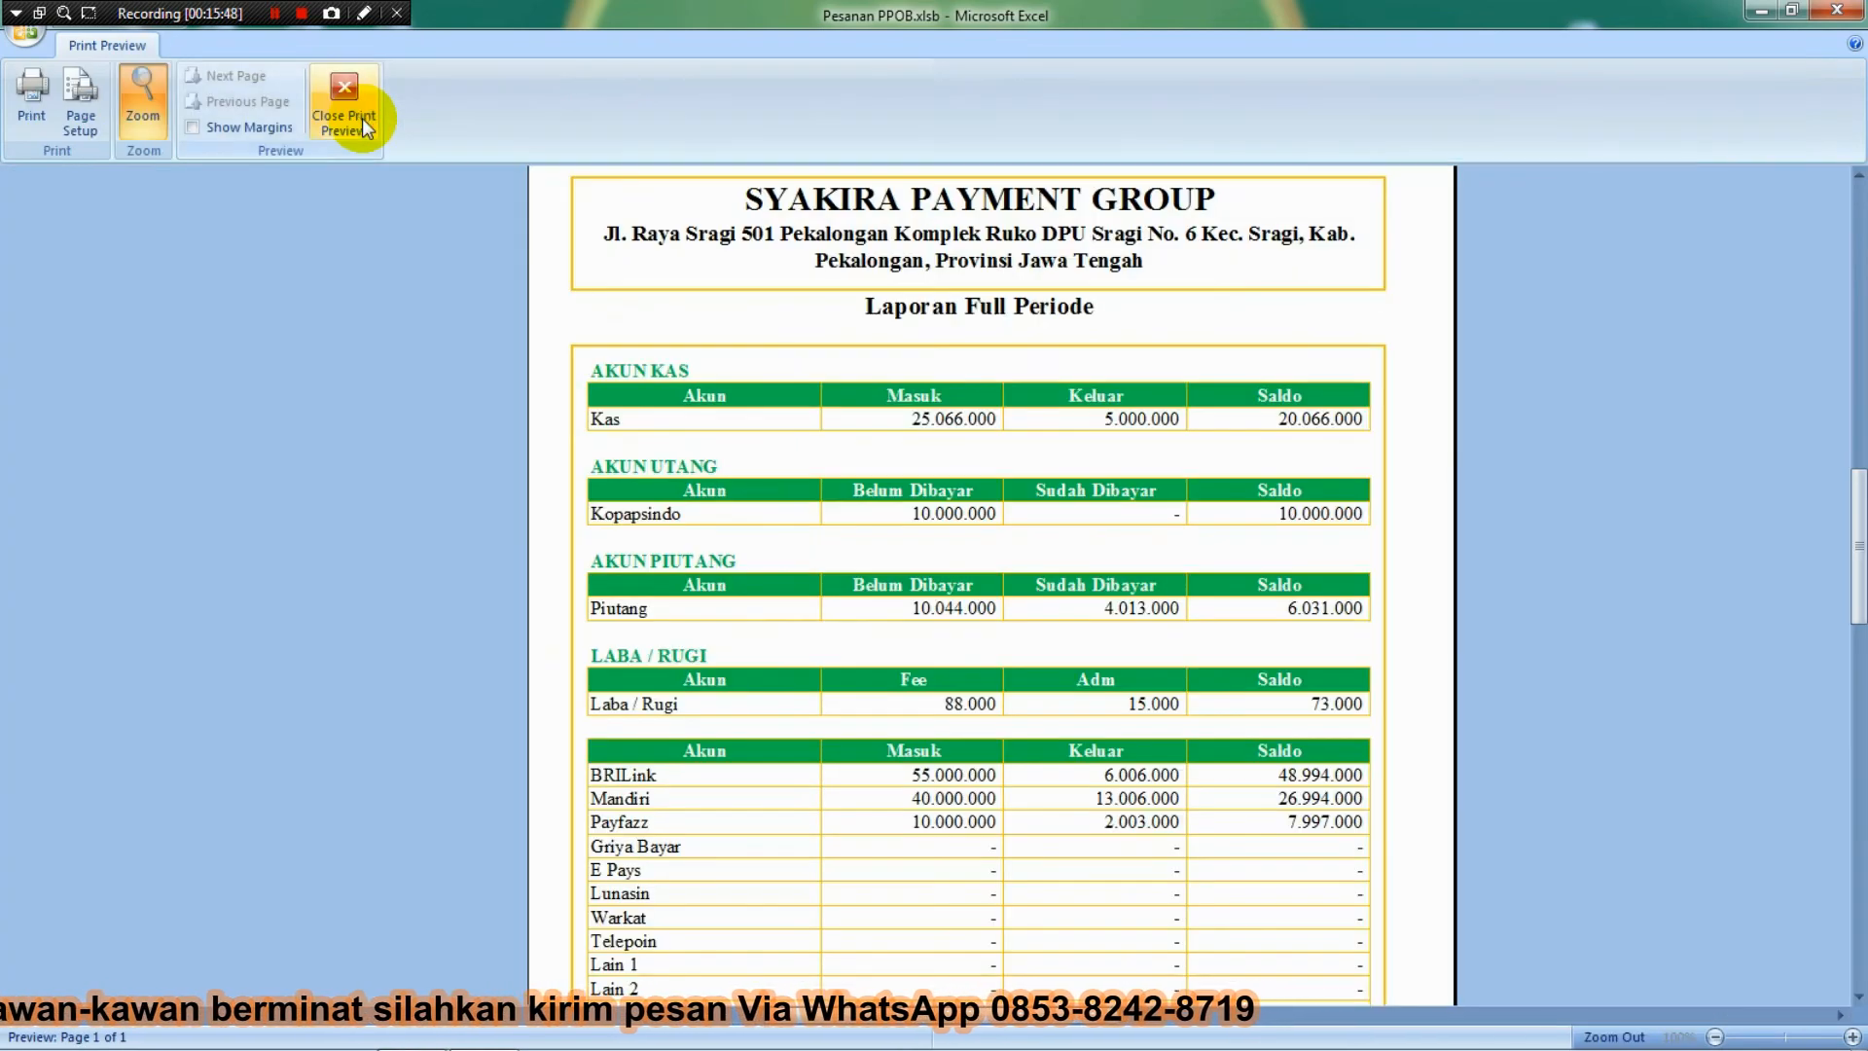
pyautogui.click(362, 119)
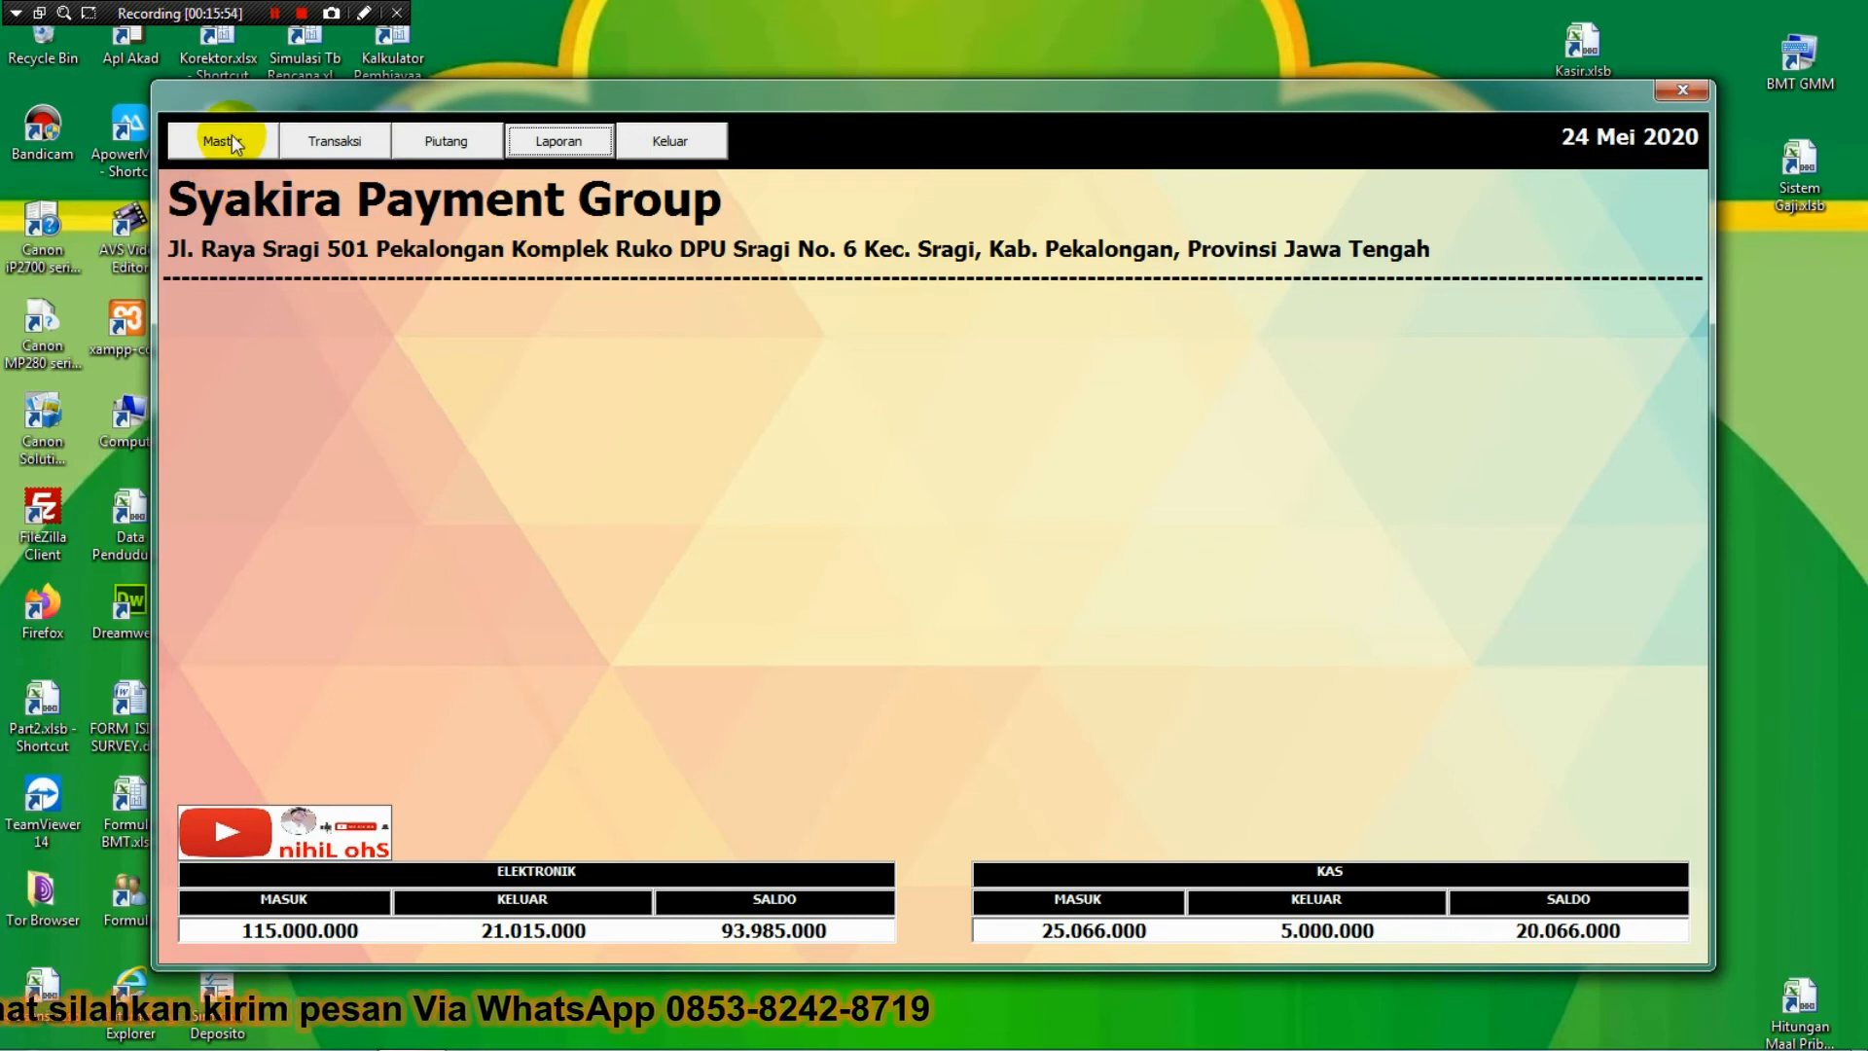
pyautogui.click(233, 139)
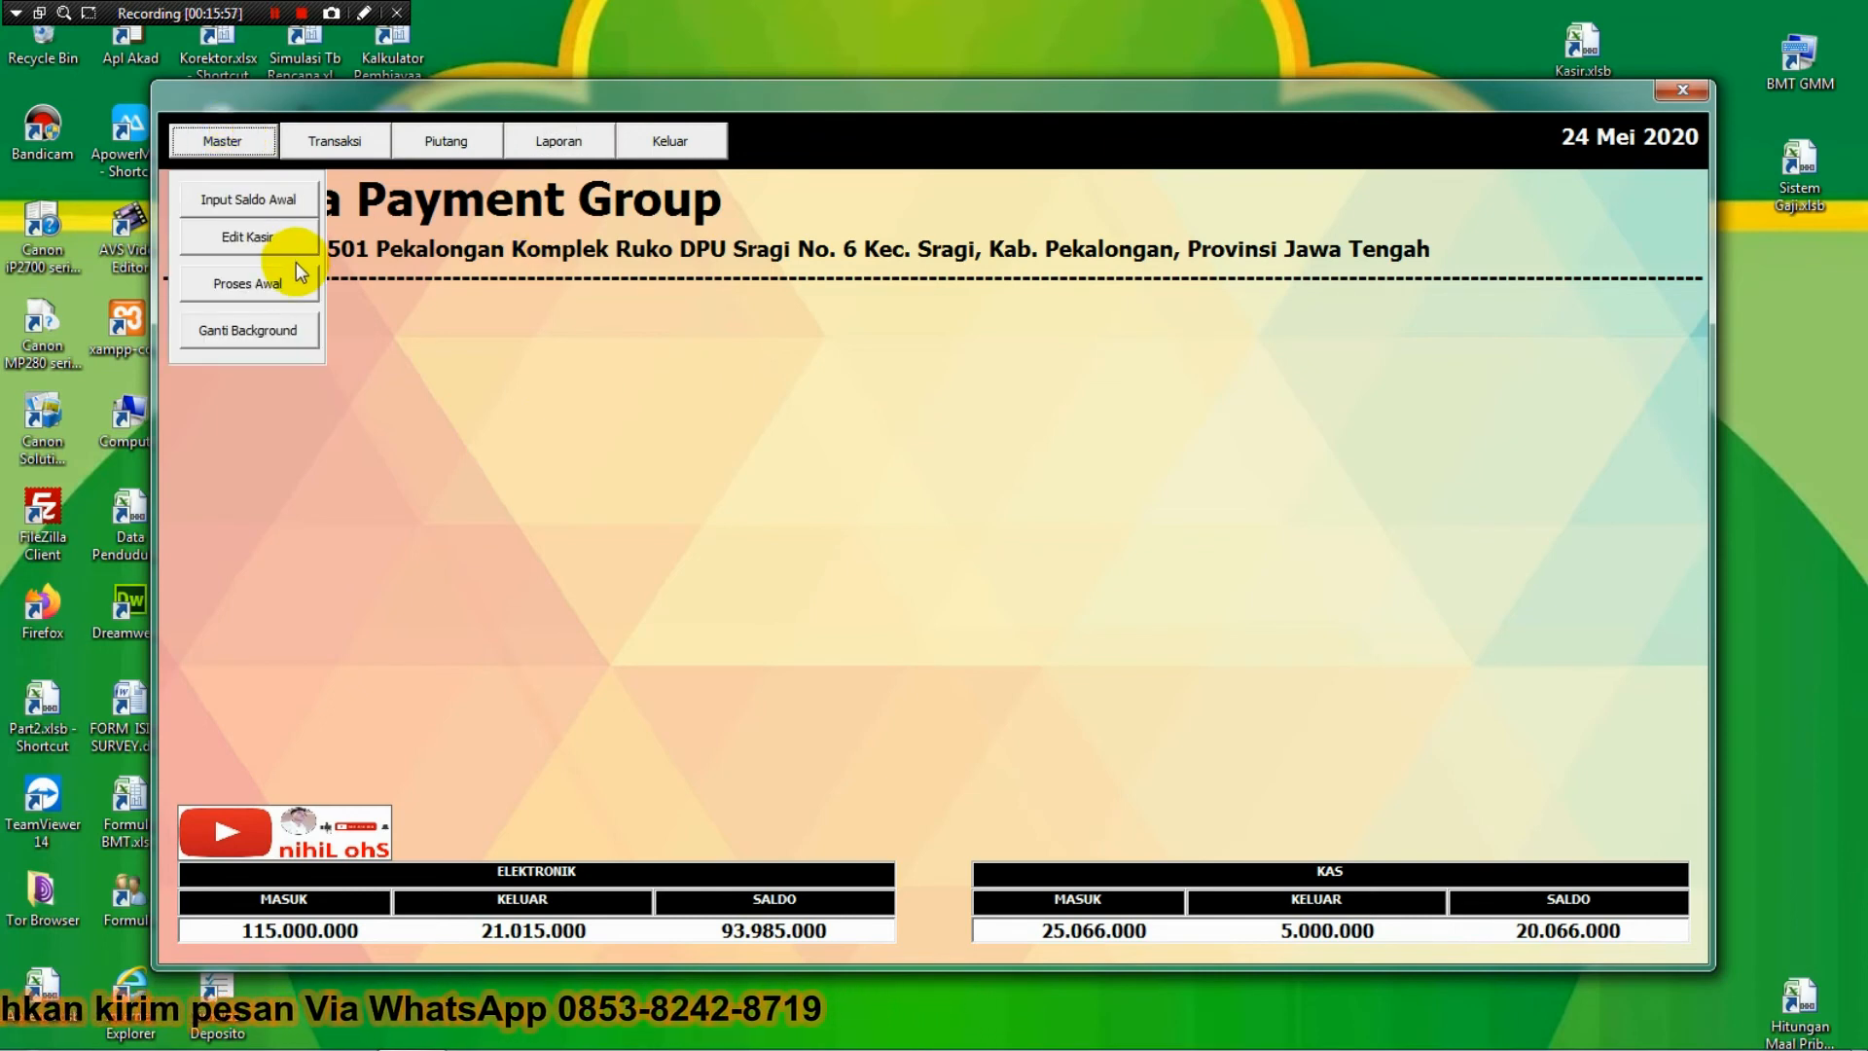
pyautogui.click(273, 290)
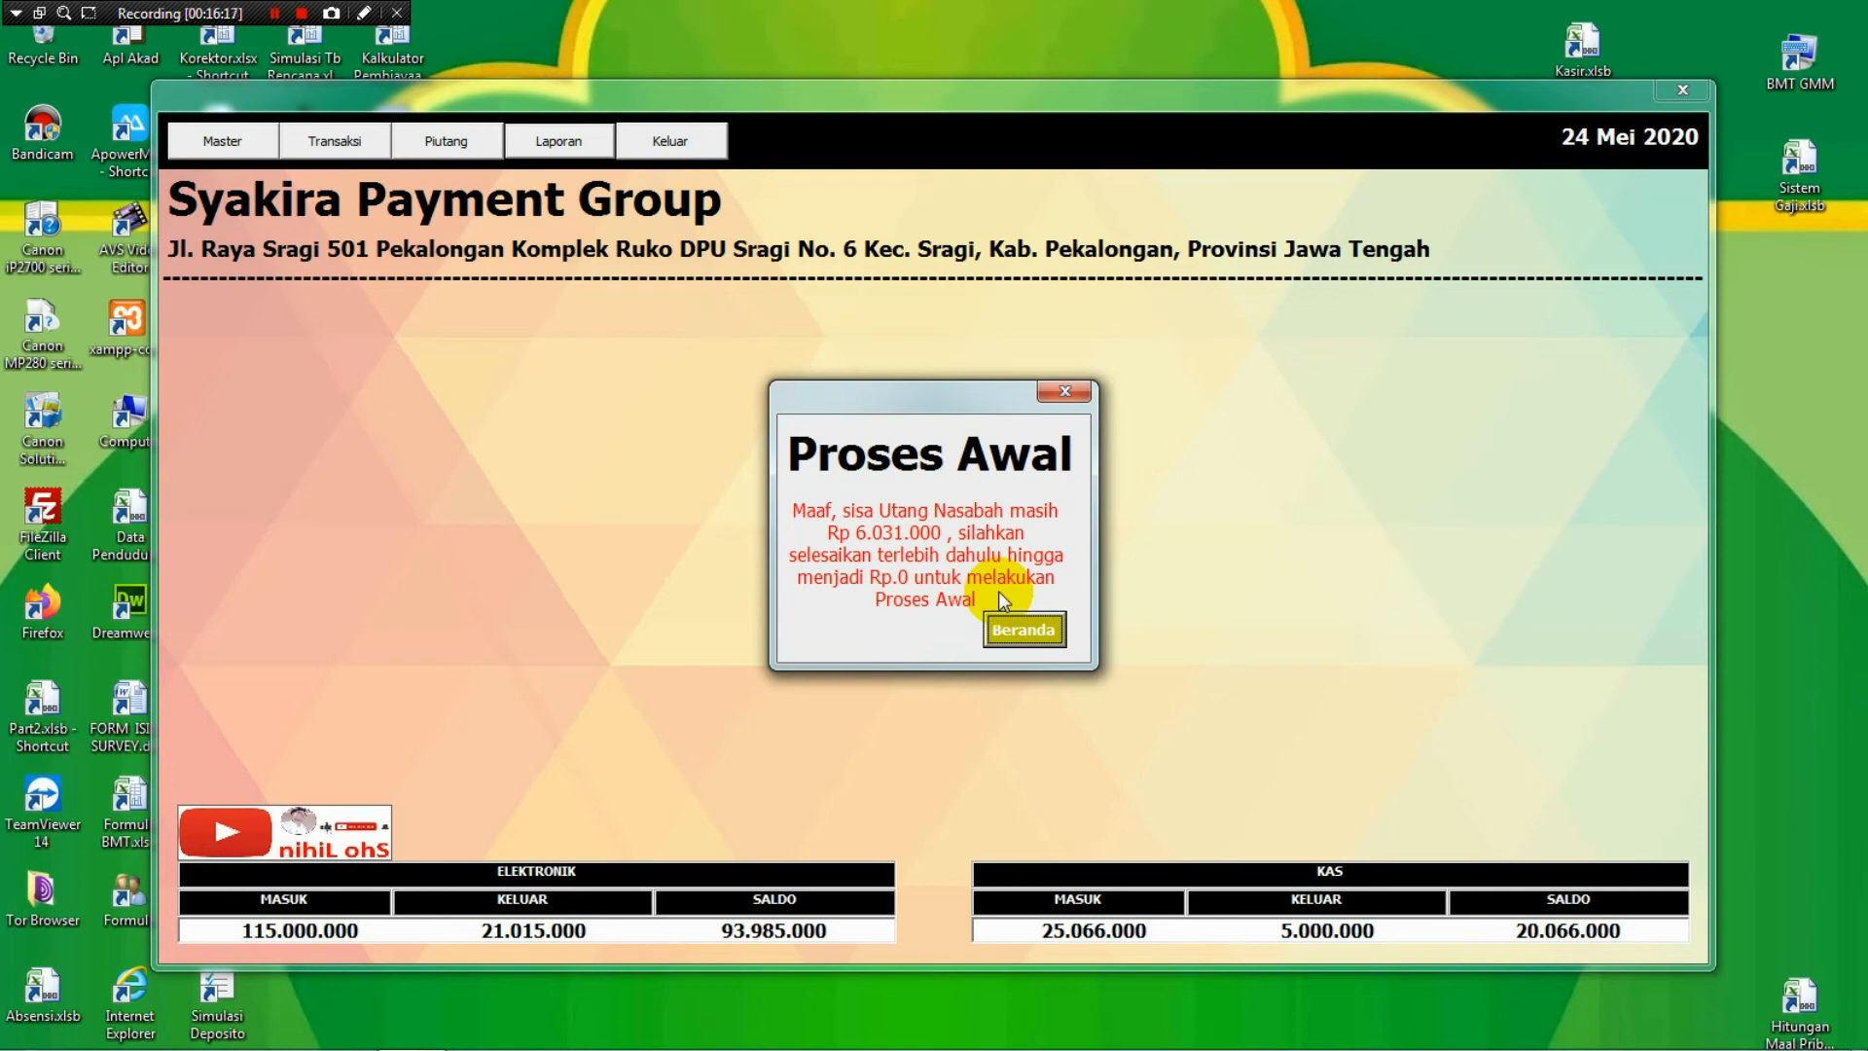
pyautogui.click(1014, 629)
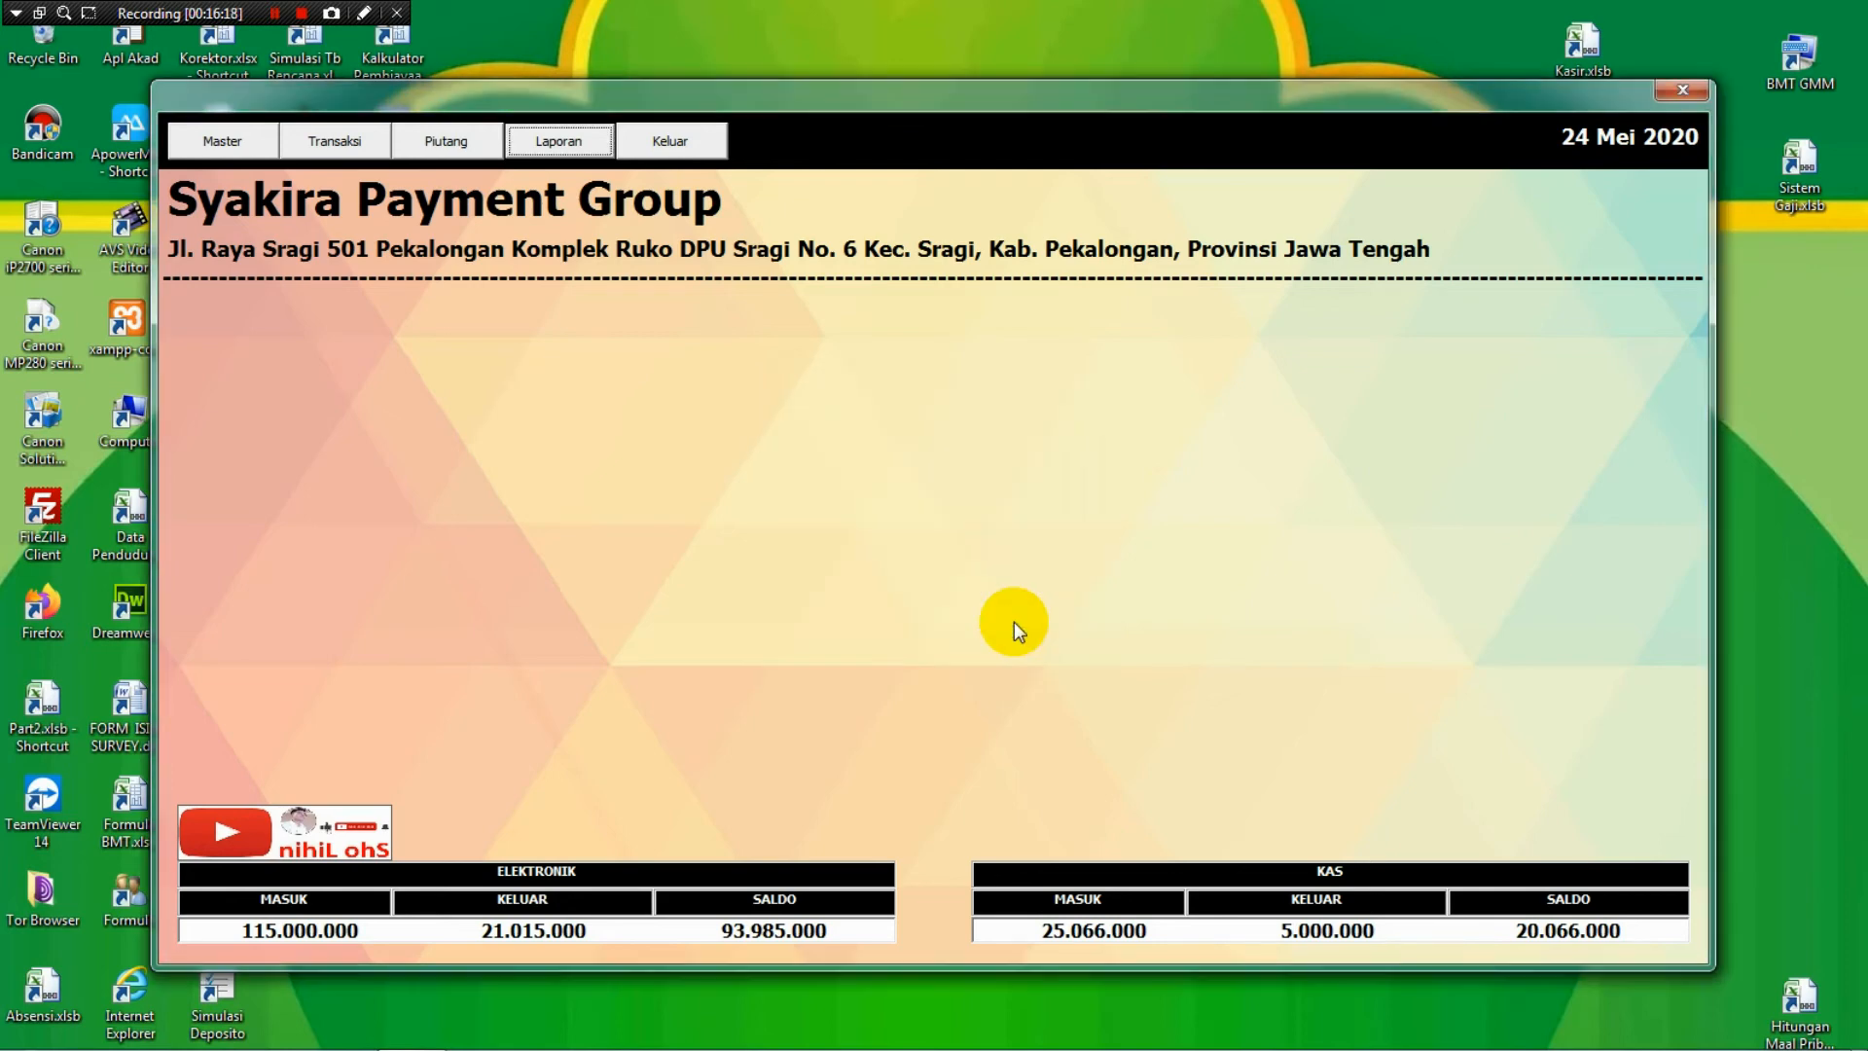
# In the Piutang Bayar form, pay the first customer's remaining 1013000 debt in full.
pyautogui.click(459, 136)
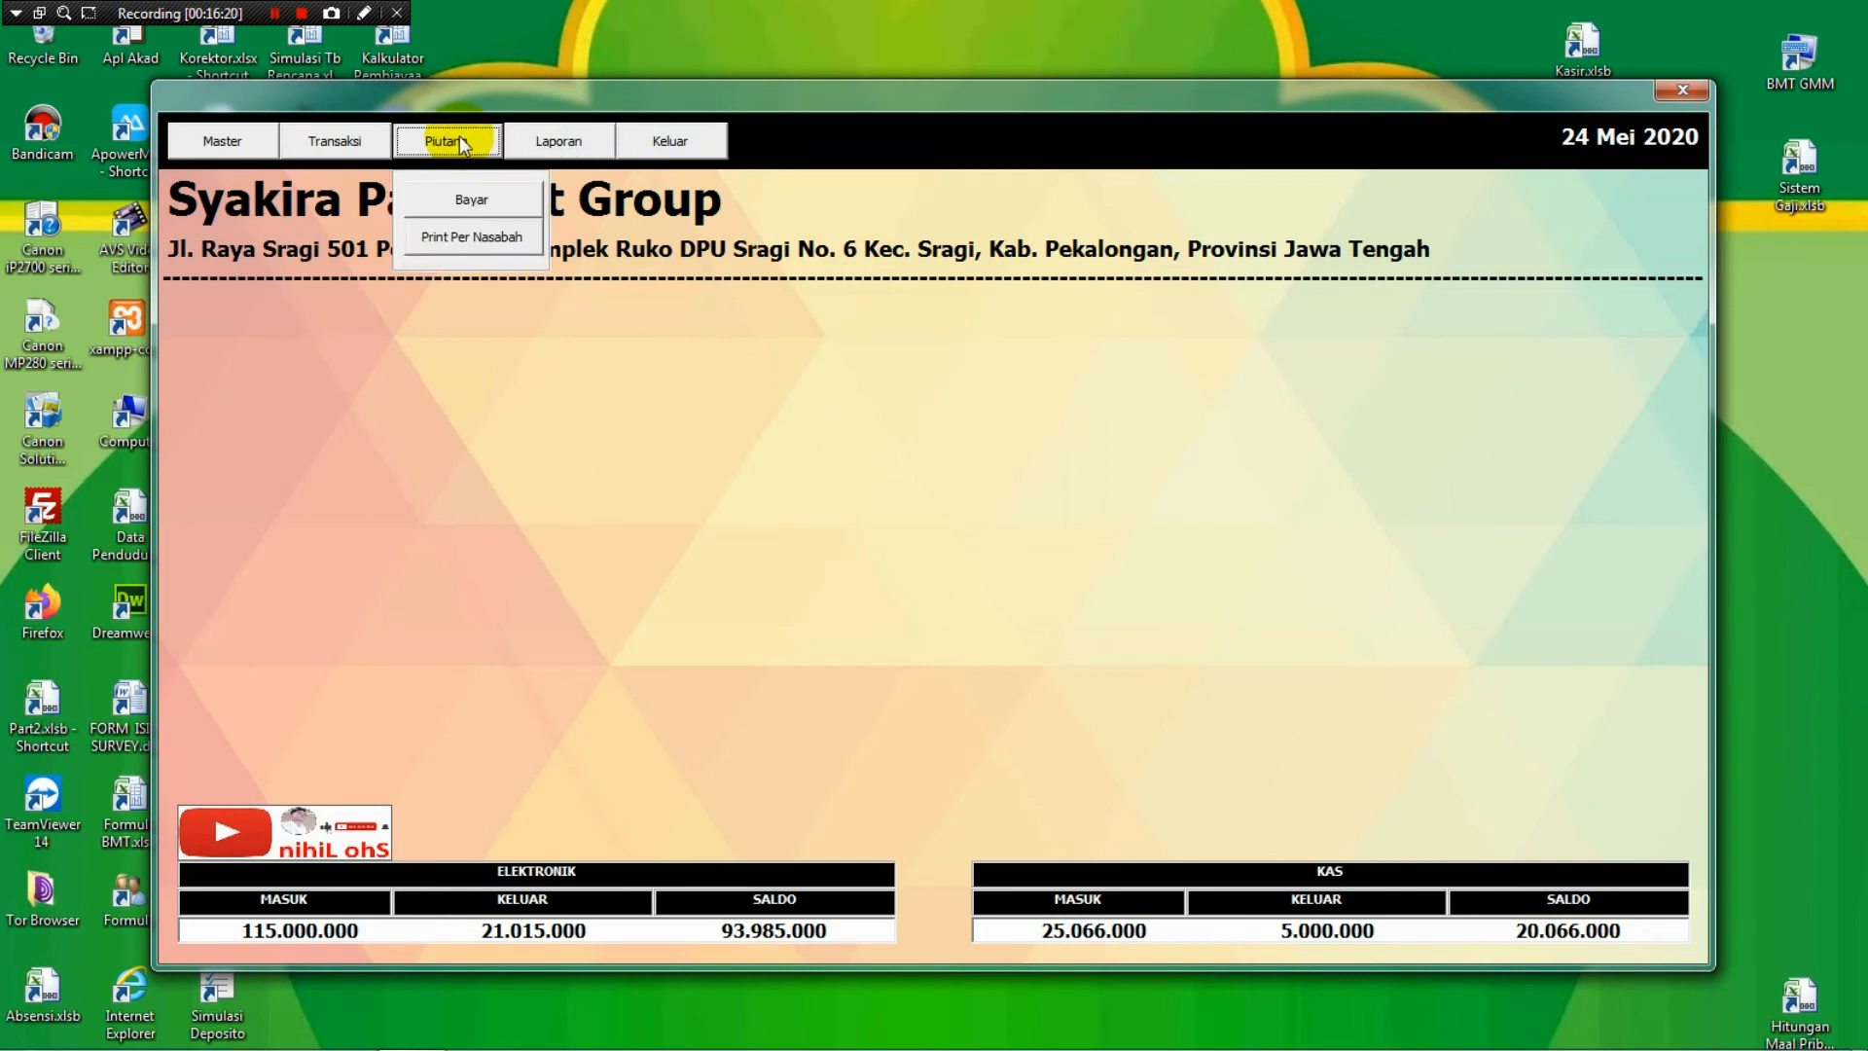
pyautogui.click(485, 194)
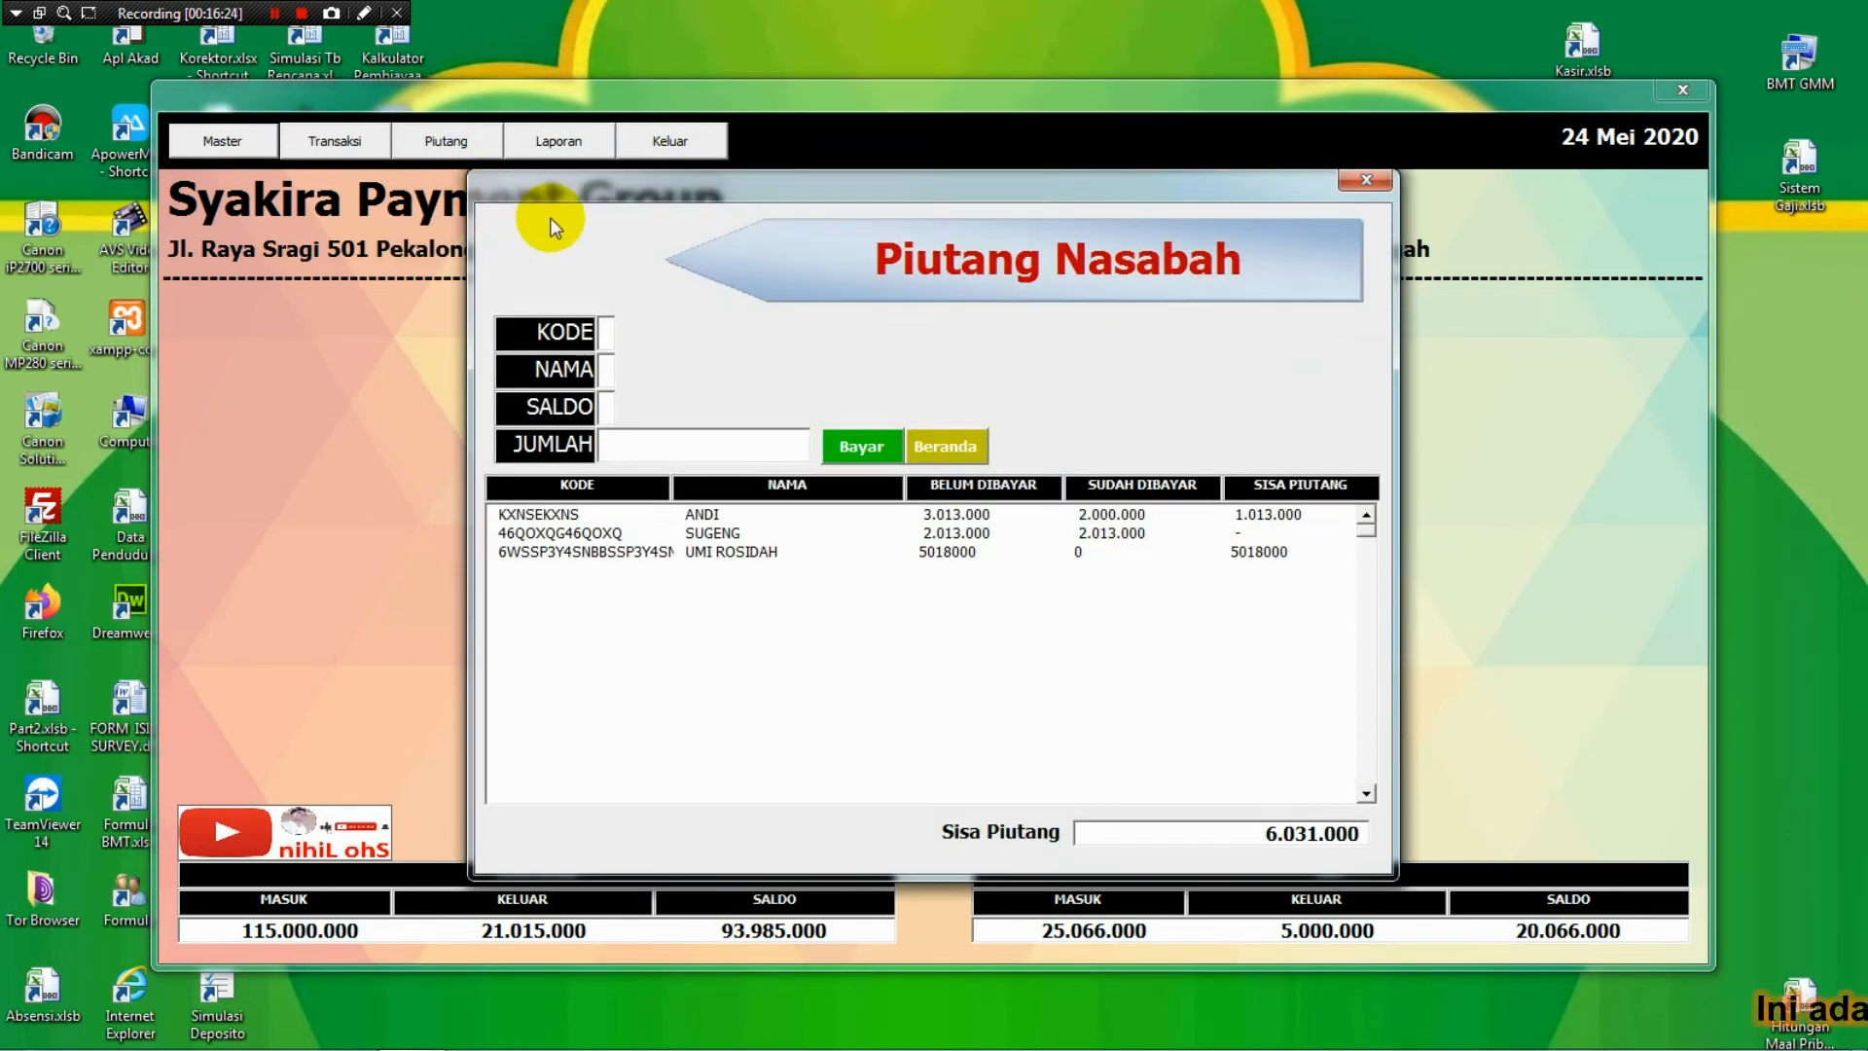
pyautogui.click(741, 517)
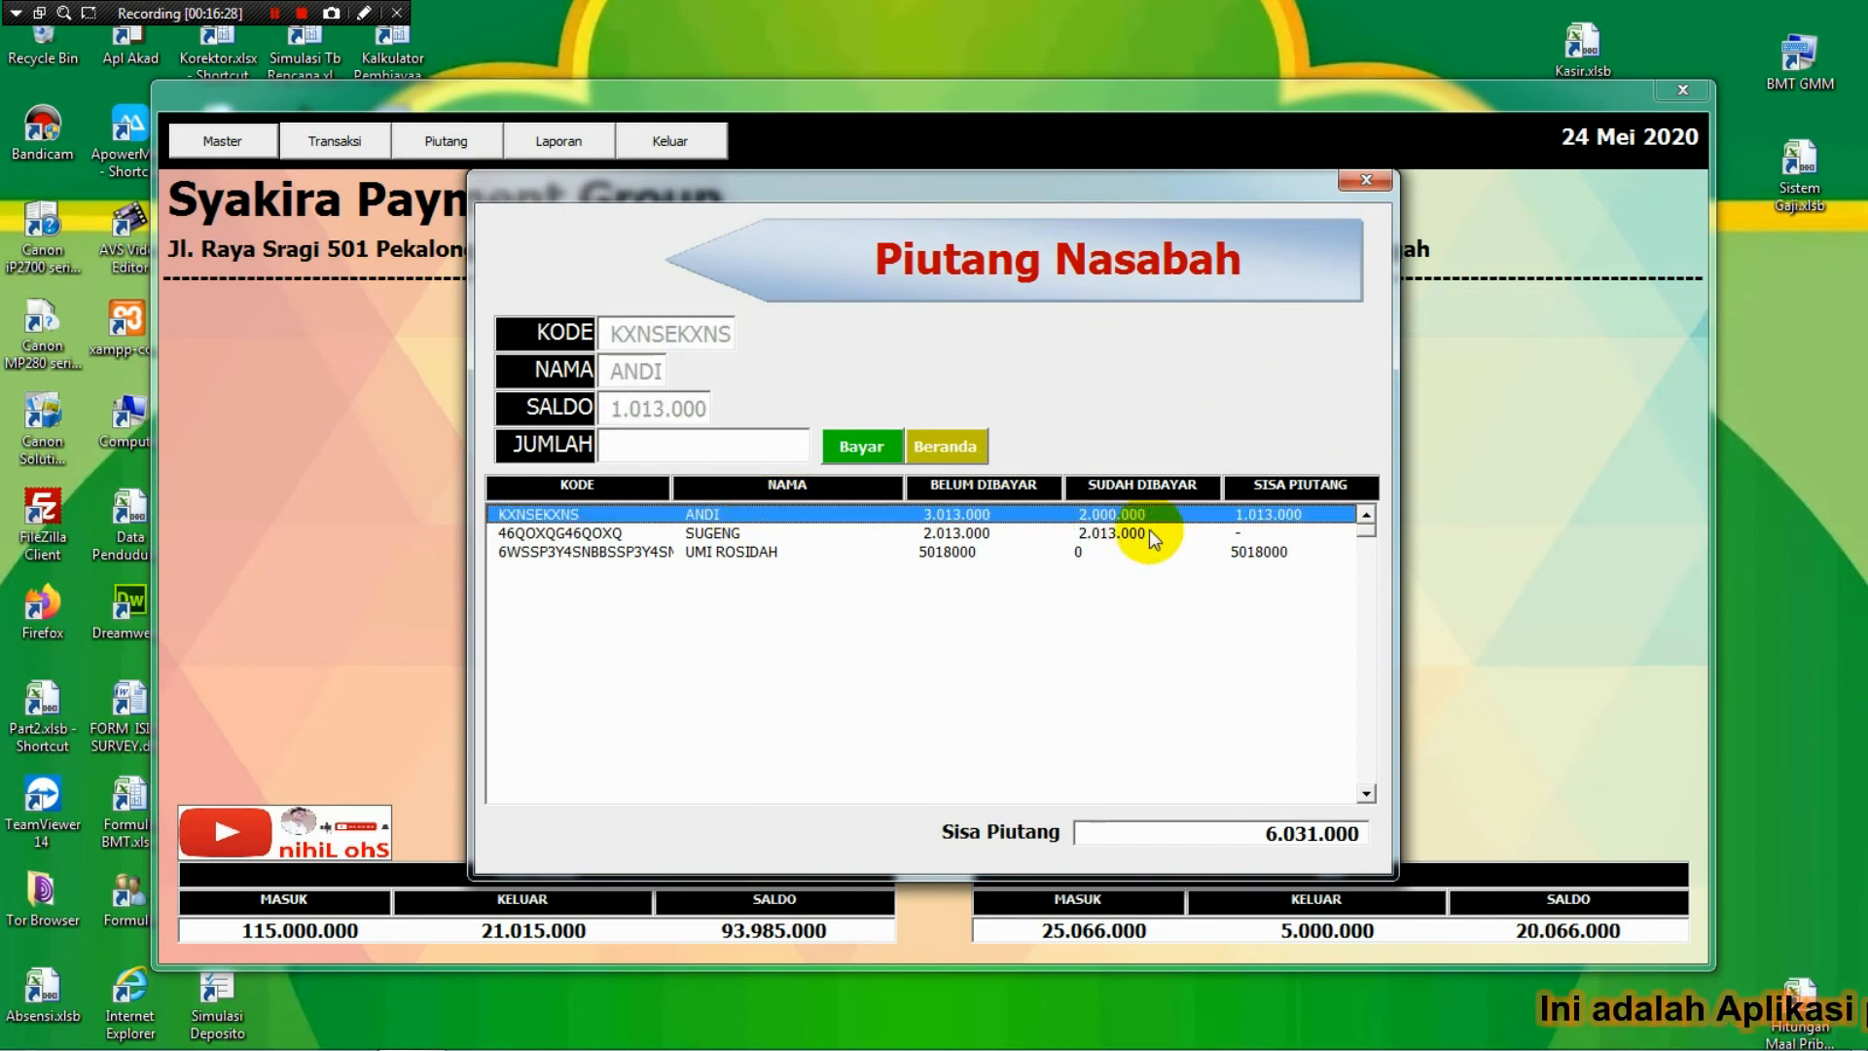
pyautogui.click(688, 446)
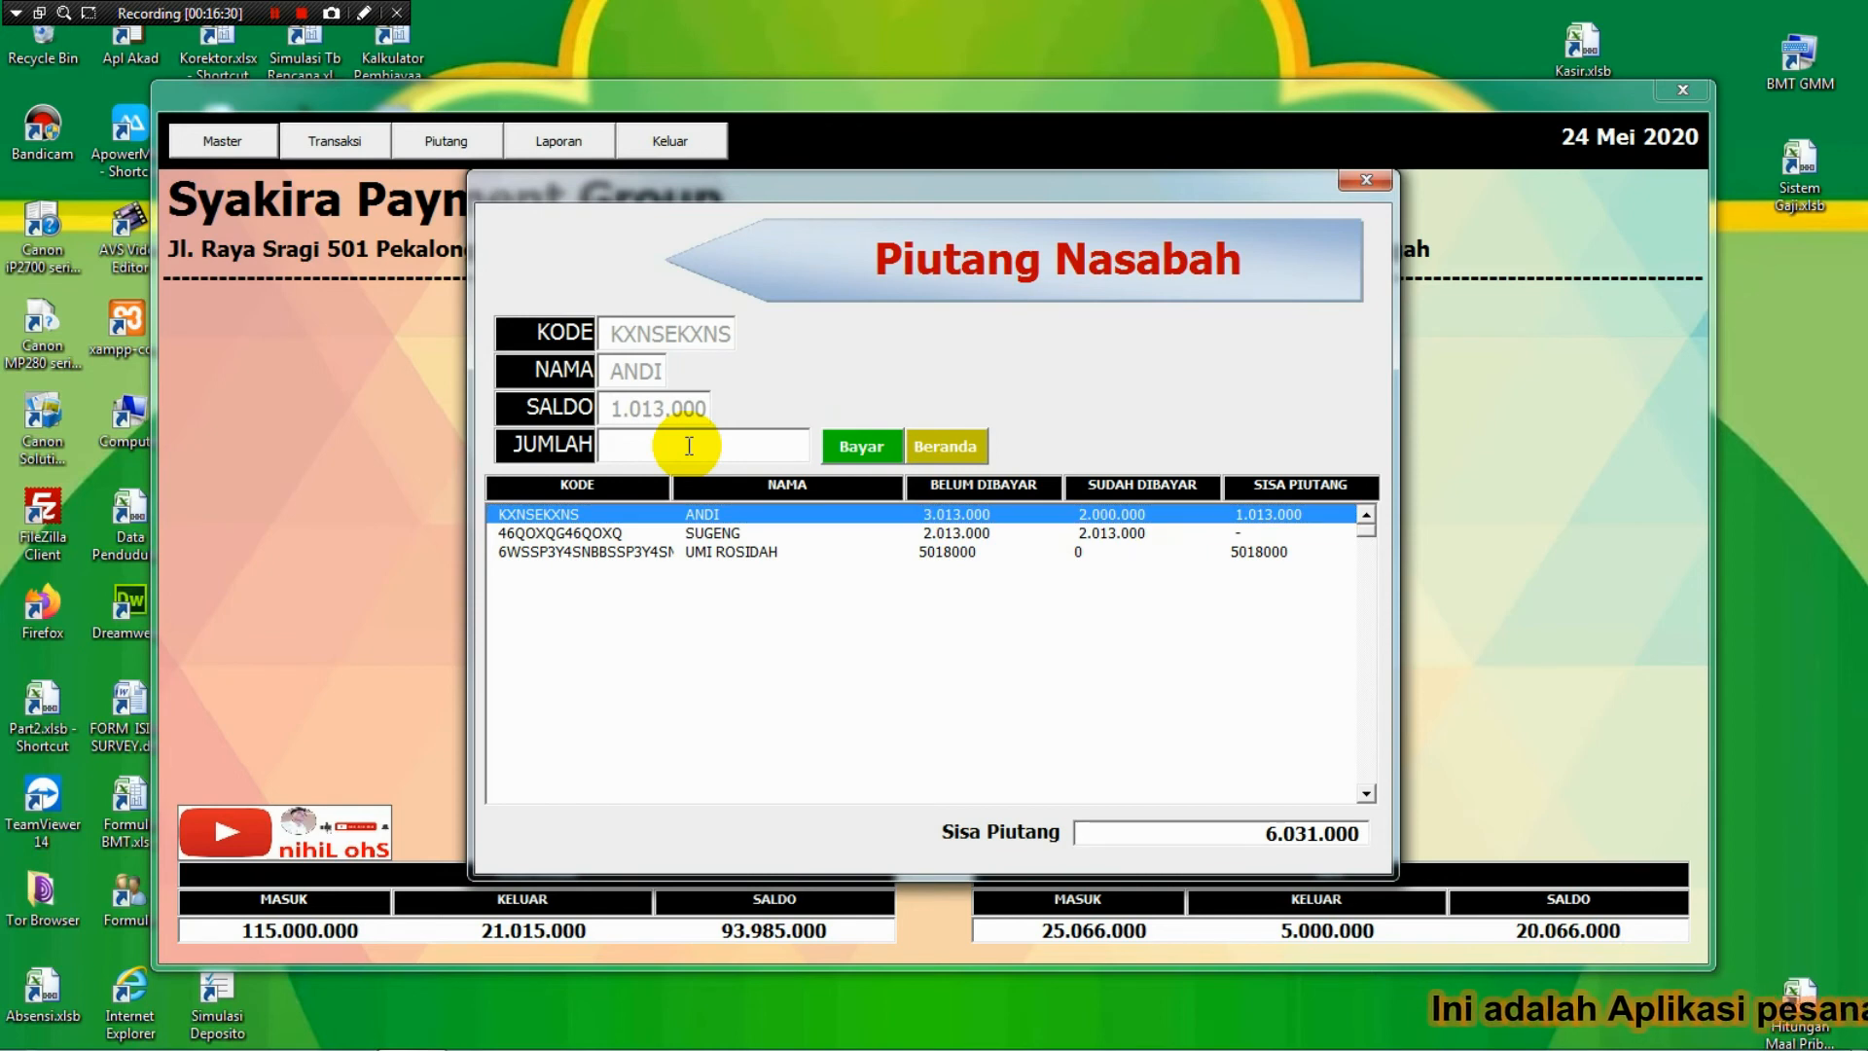
pyautogui.write('101')
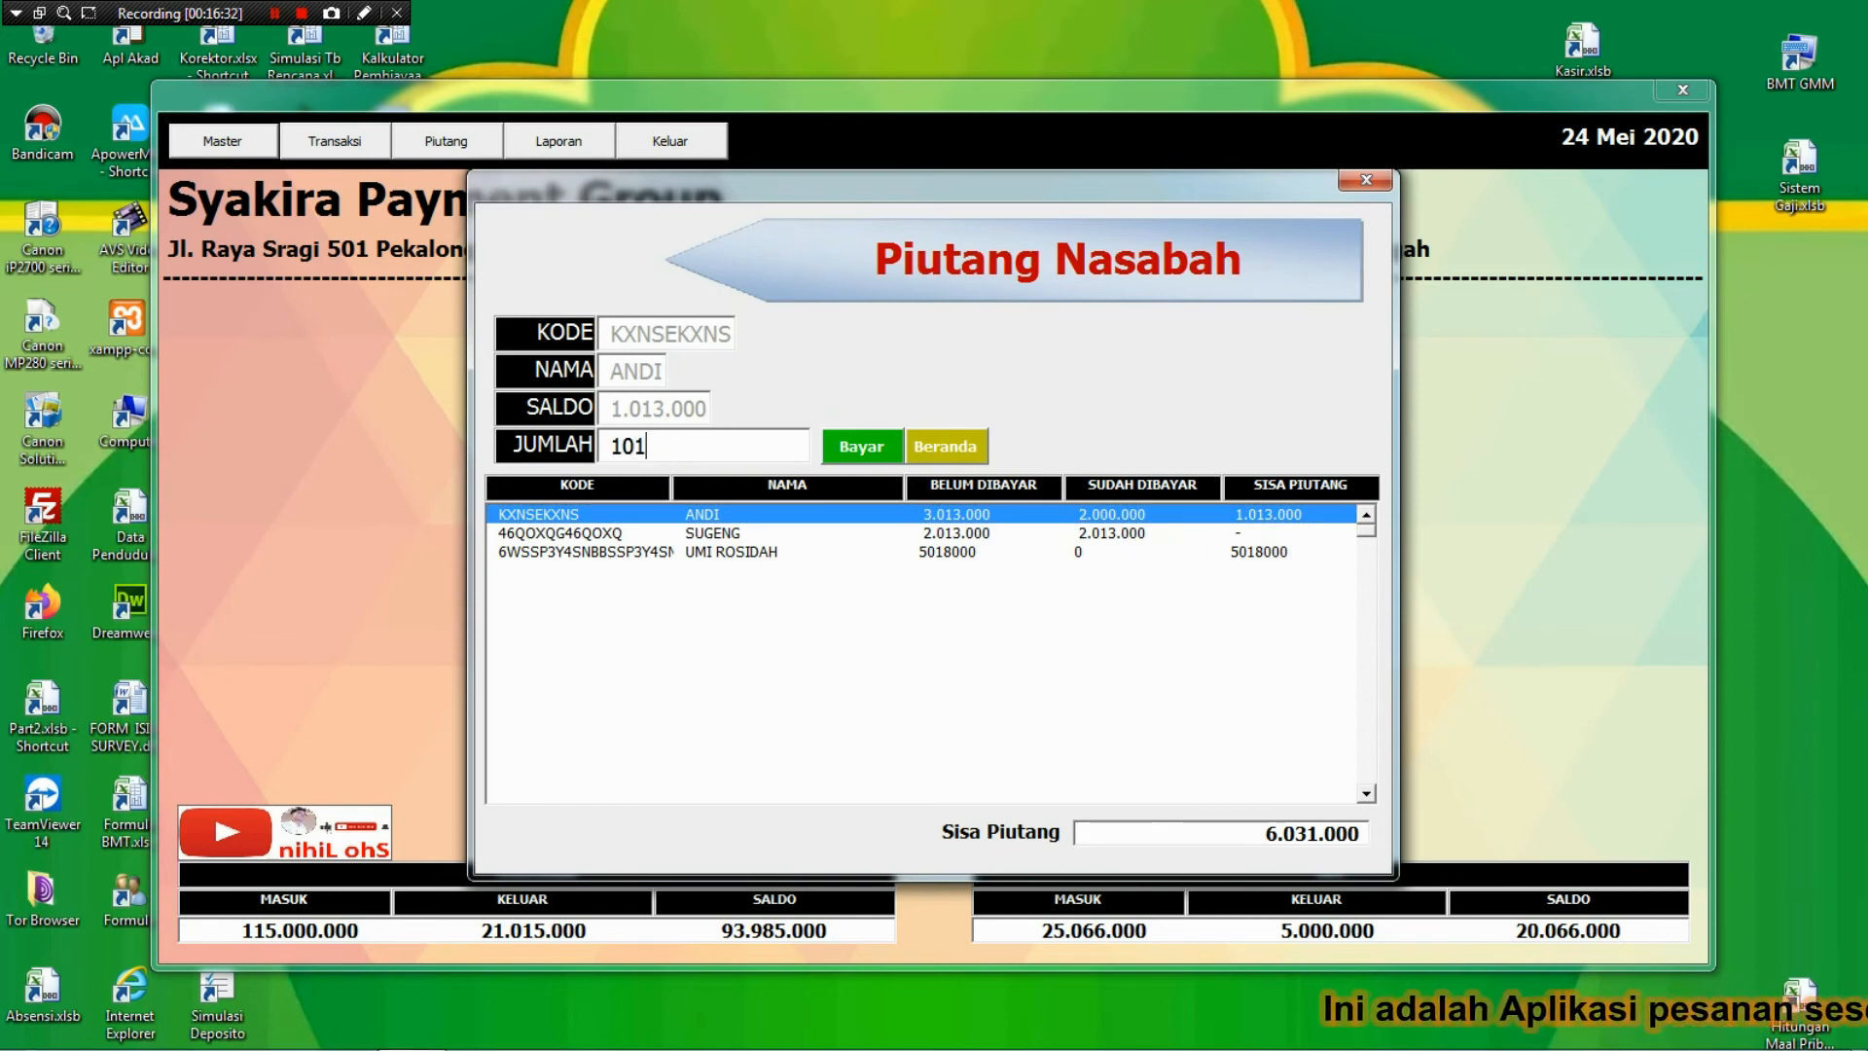
pyautogui.write('3000')
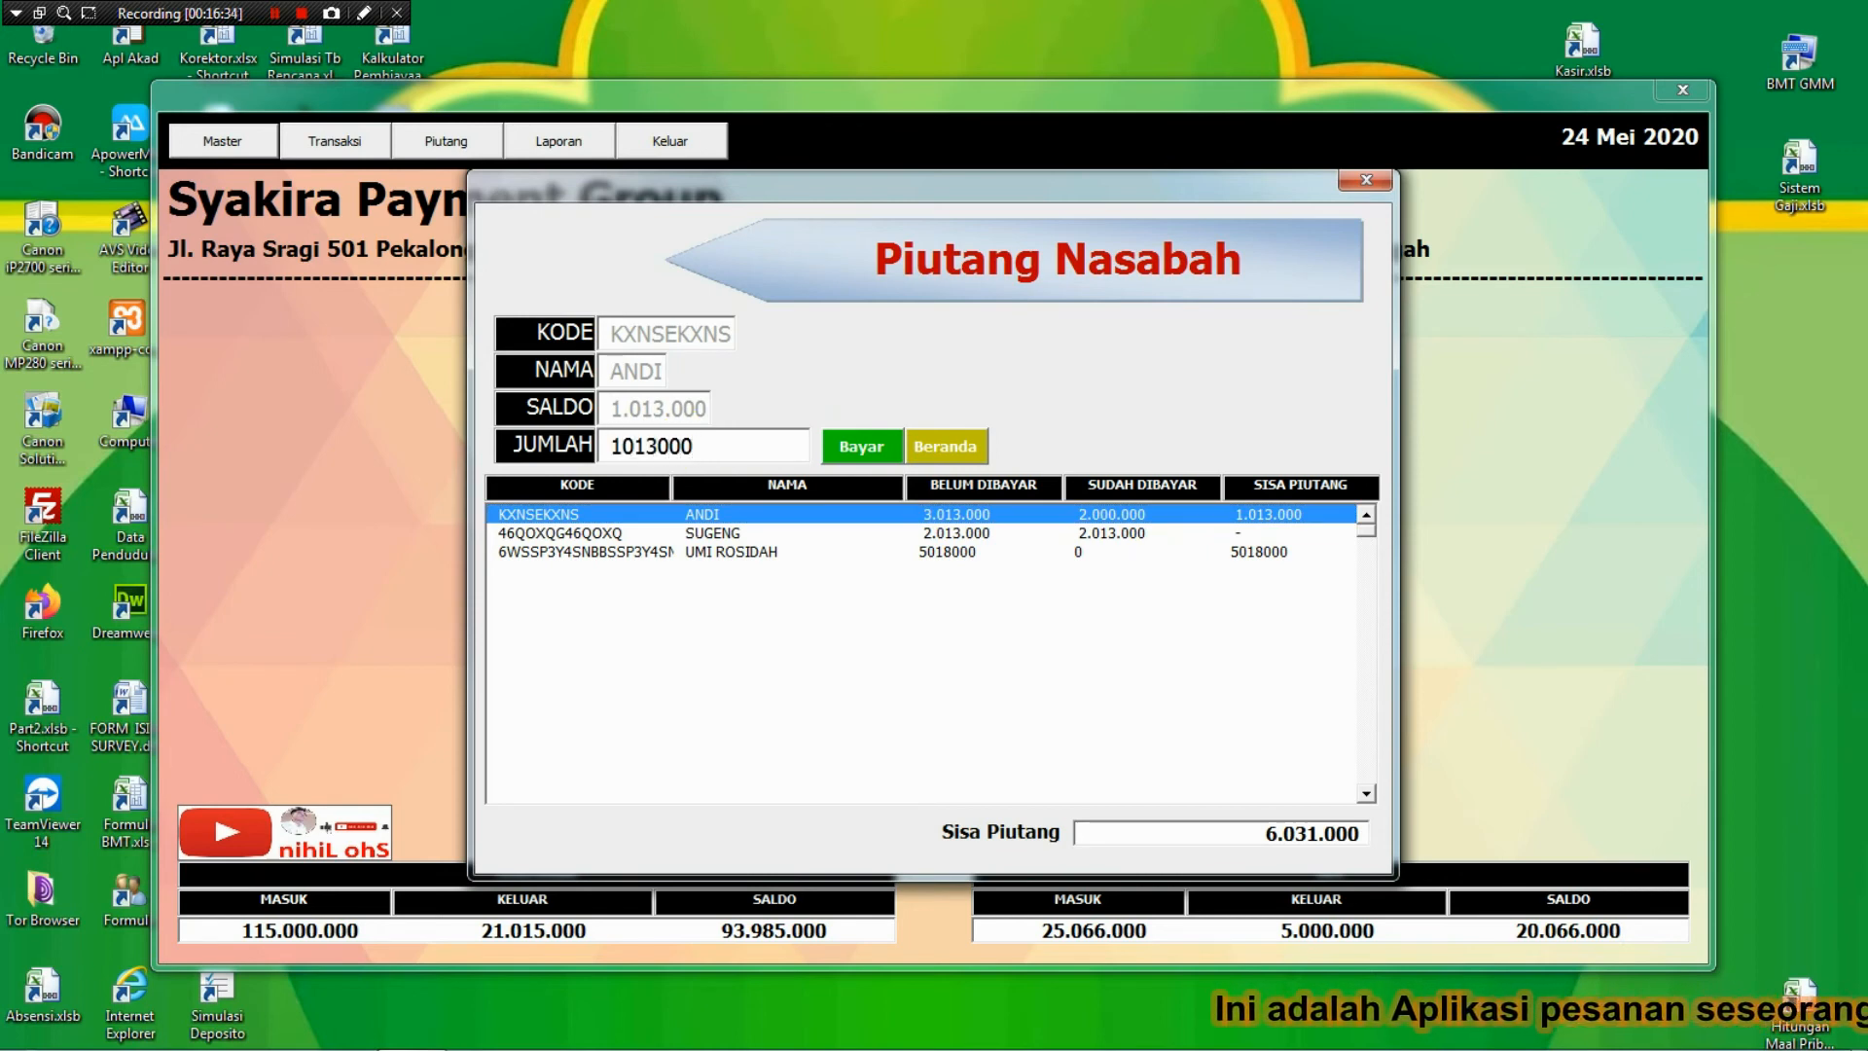
pyautogui.press('Return')
pyautogui.press('Return')
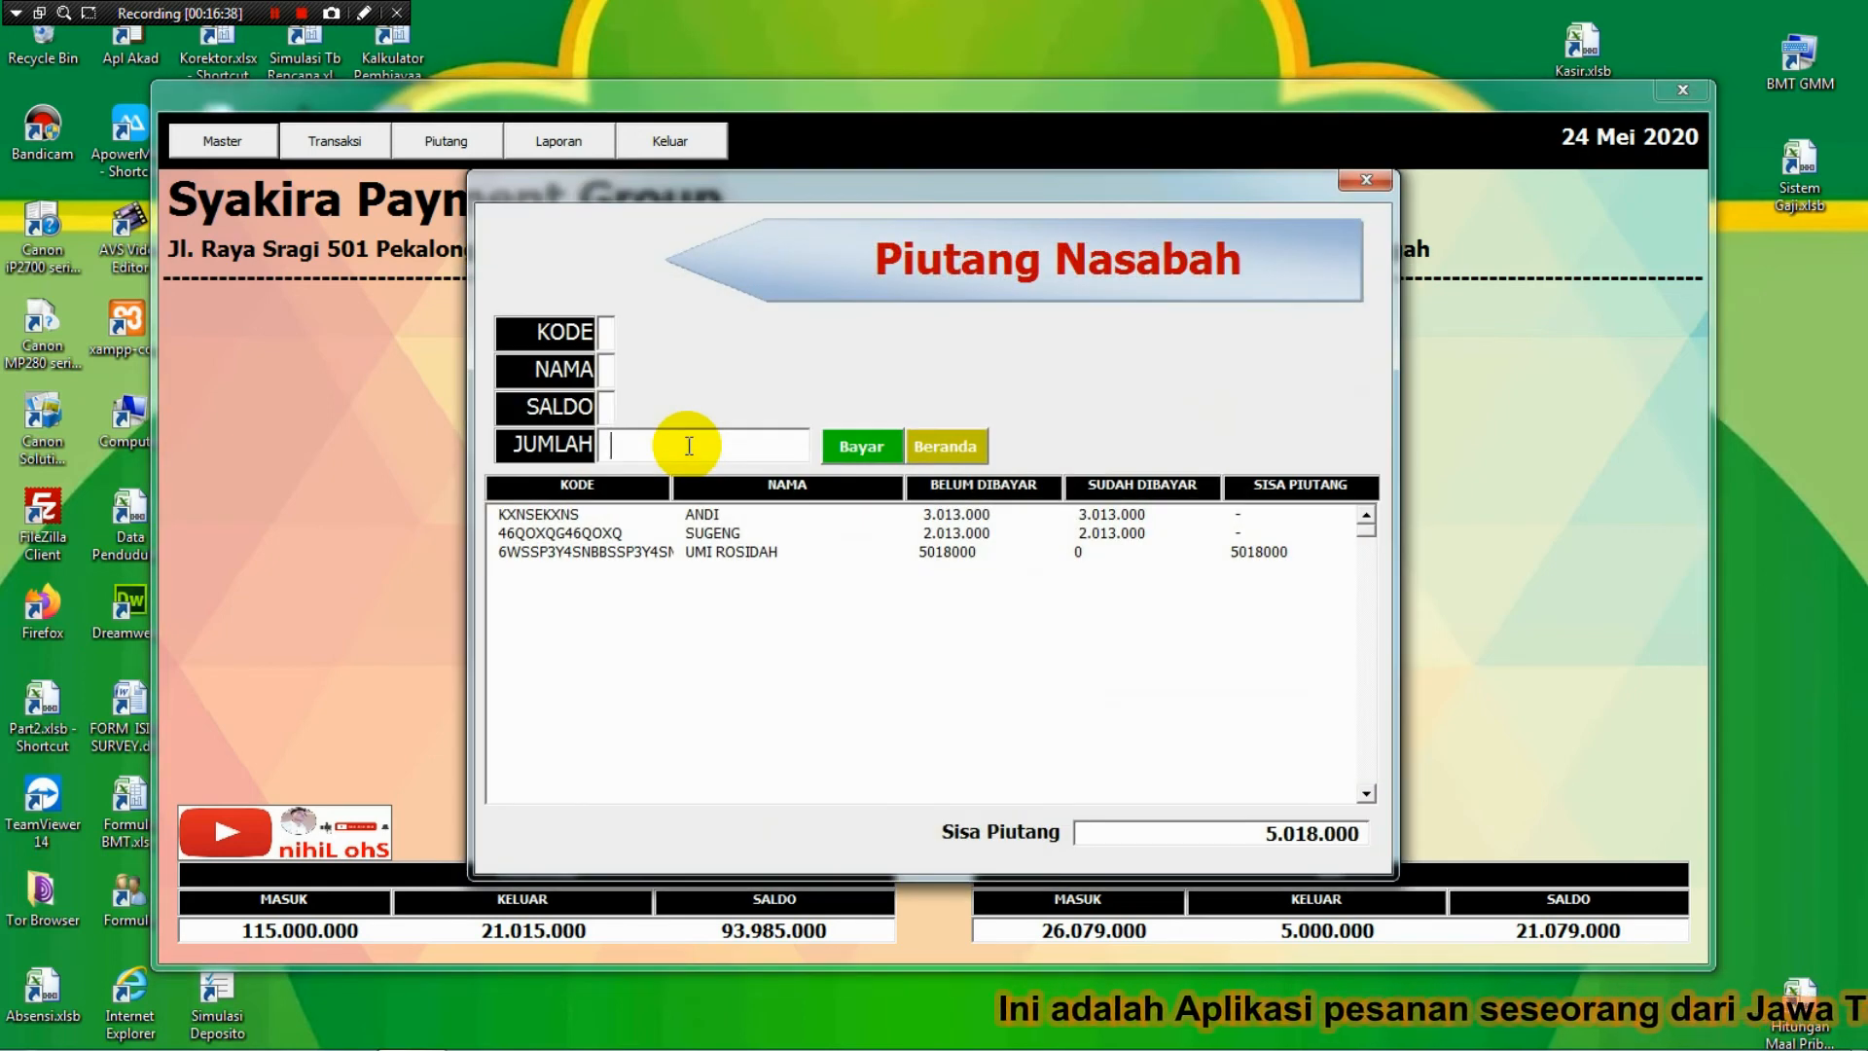
# Pay the third customer's full 5018000 debt and return to the main window.
pyautogui.click(755, 552)
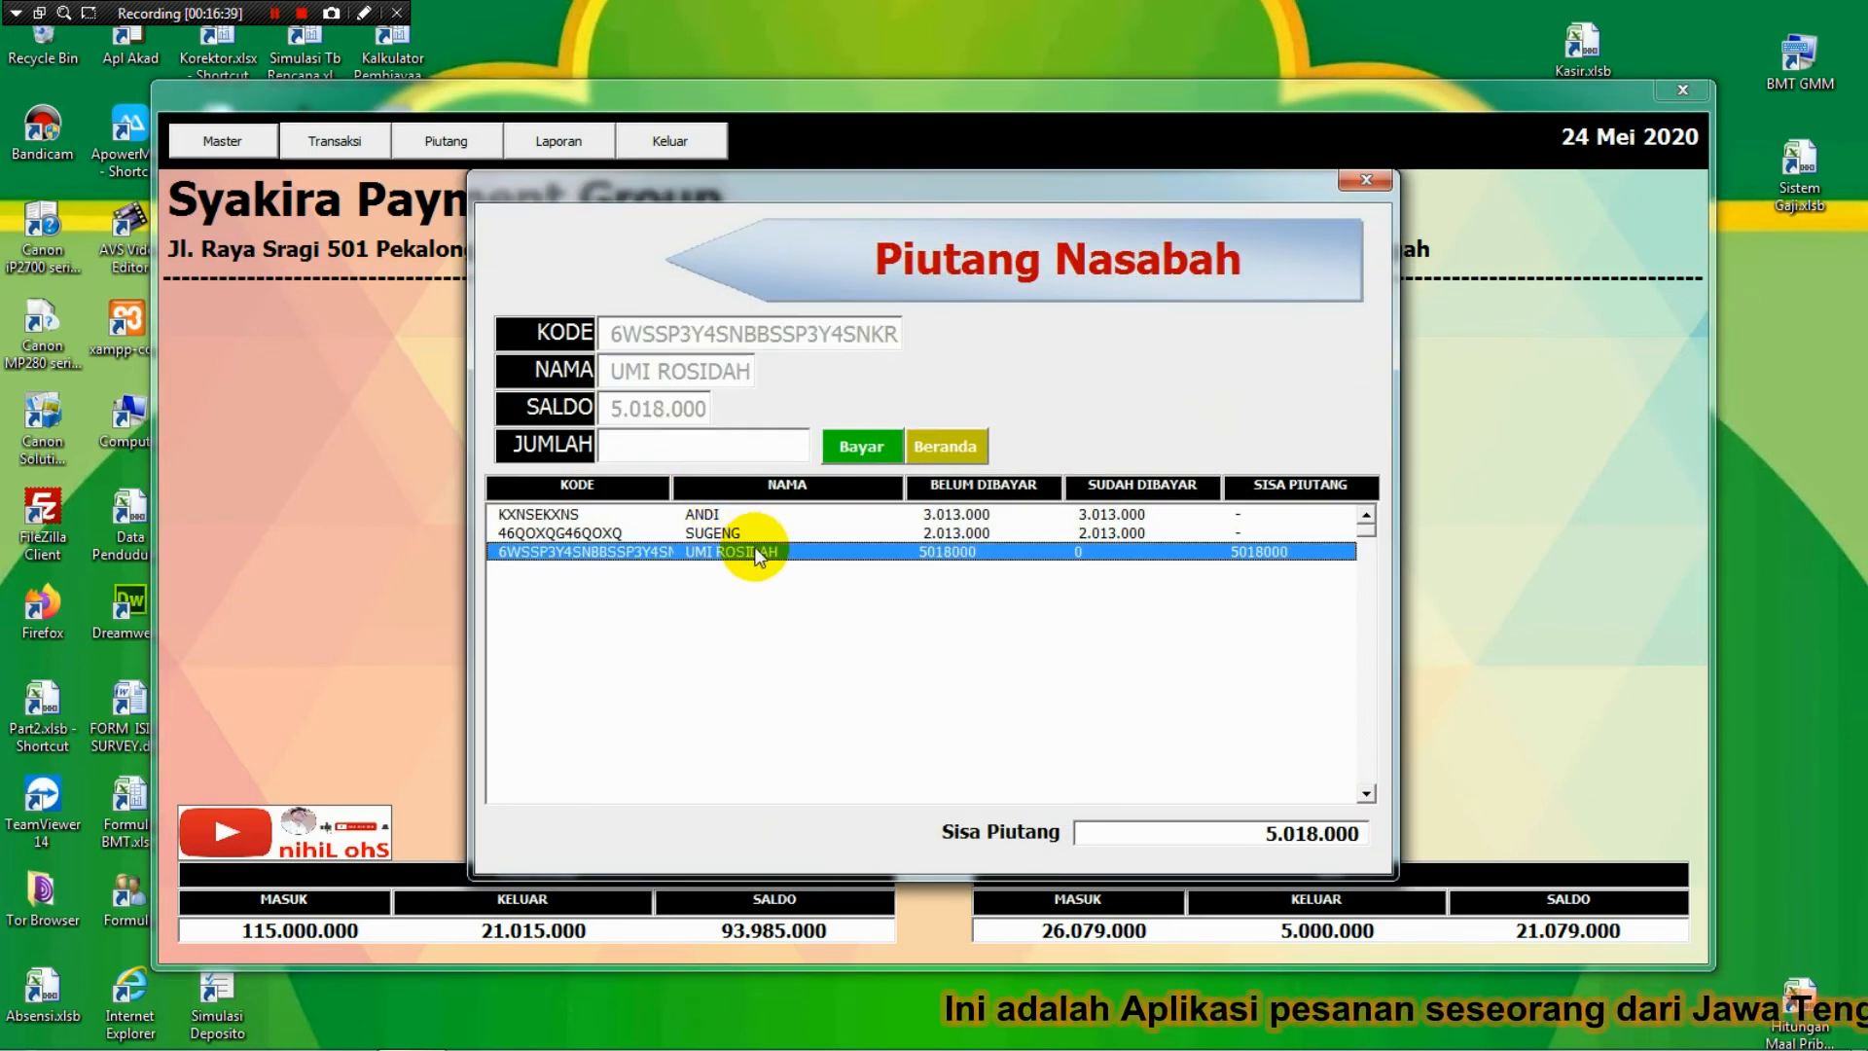
pyautogui.click(652, 444)
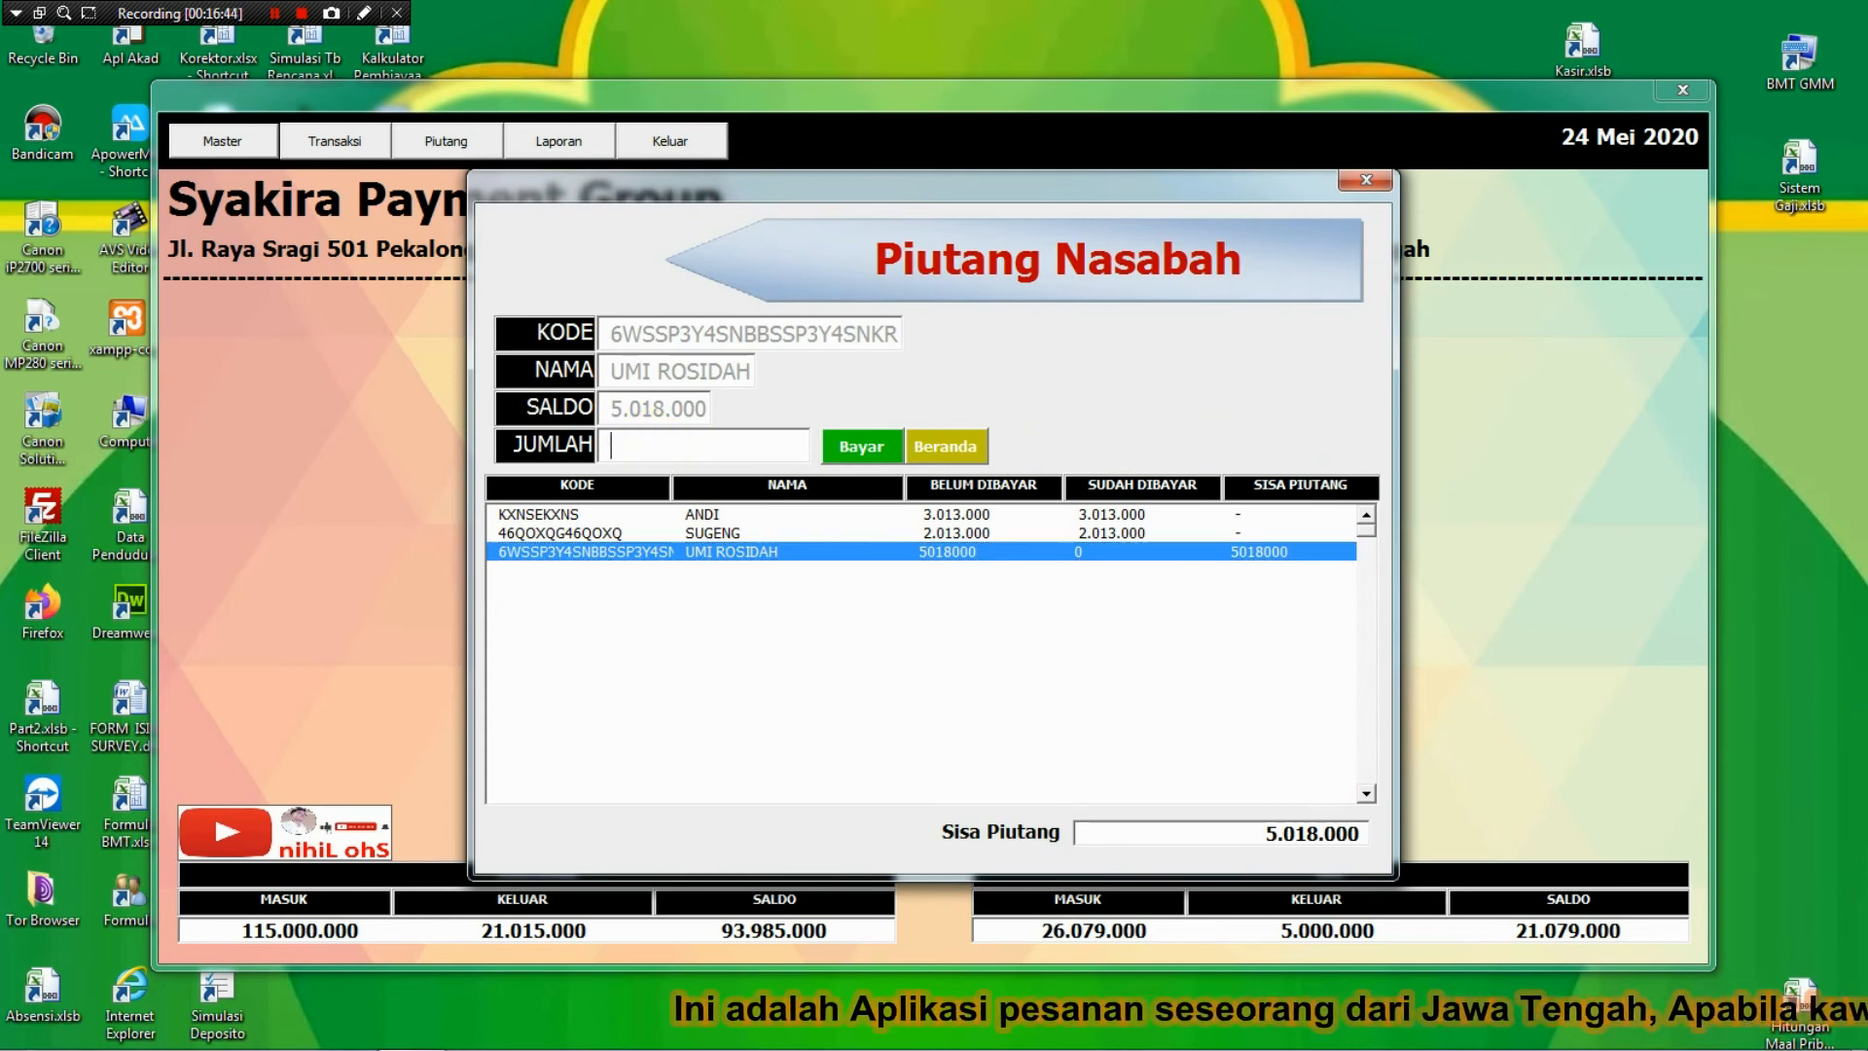
pyautogui.write('5018')
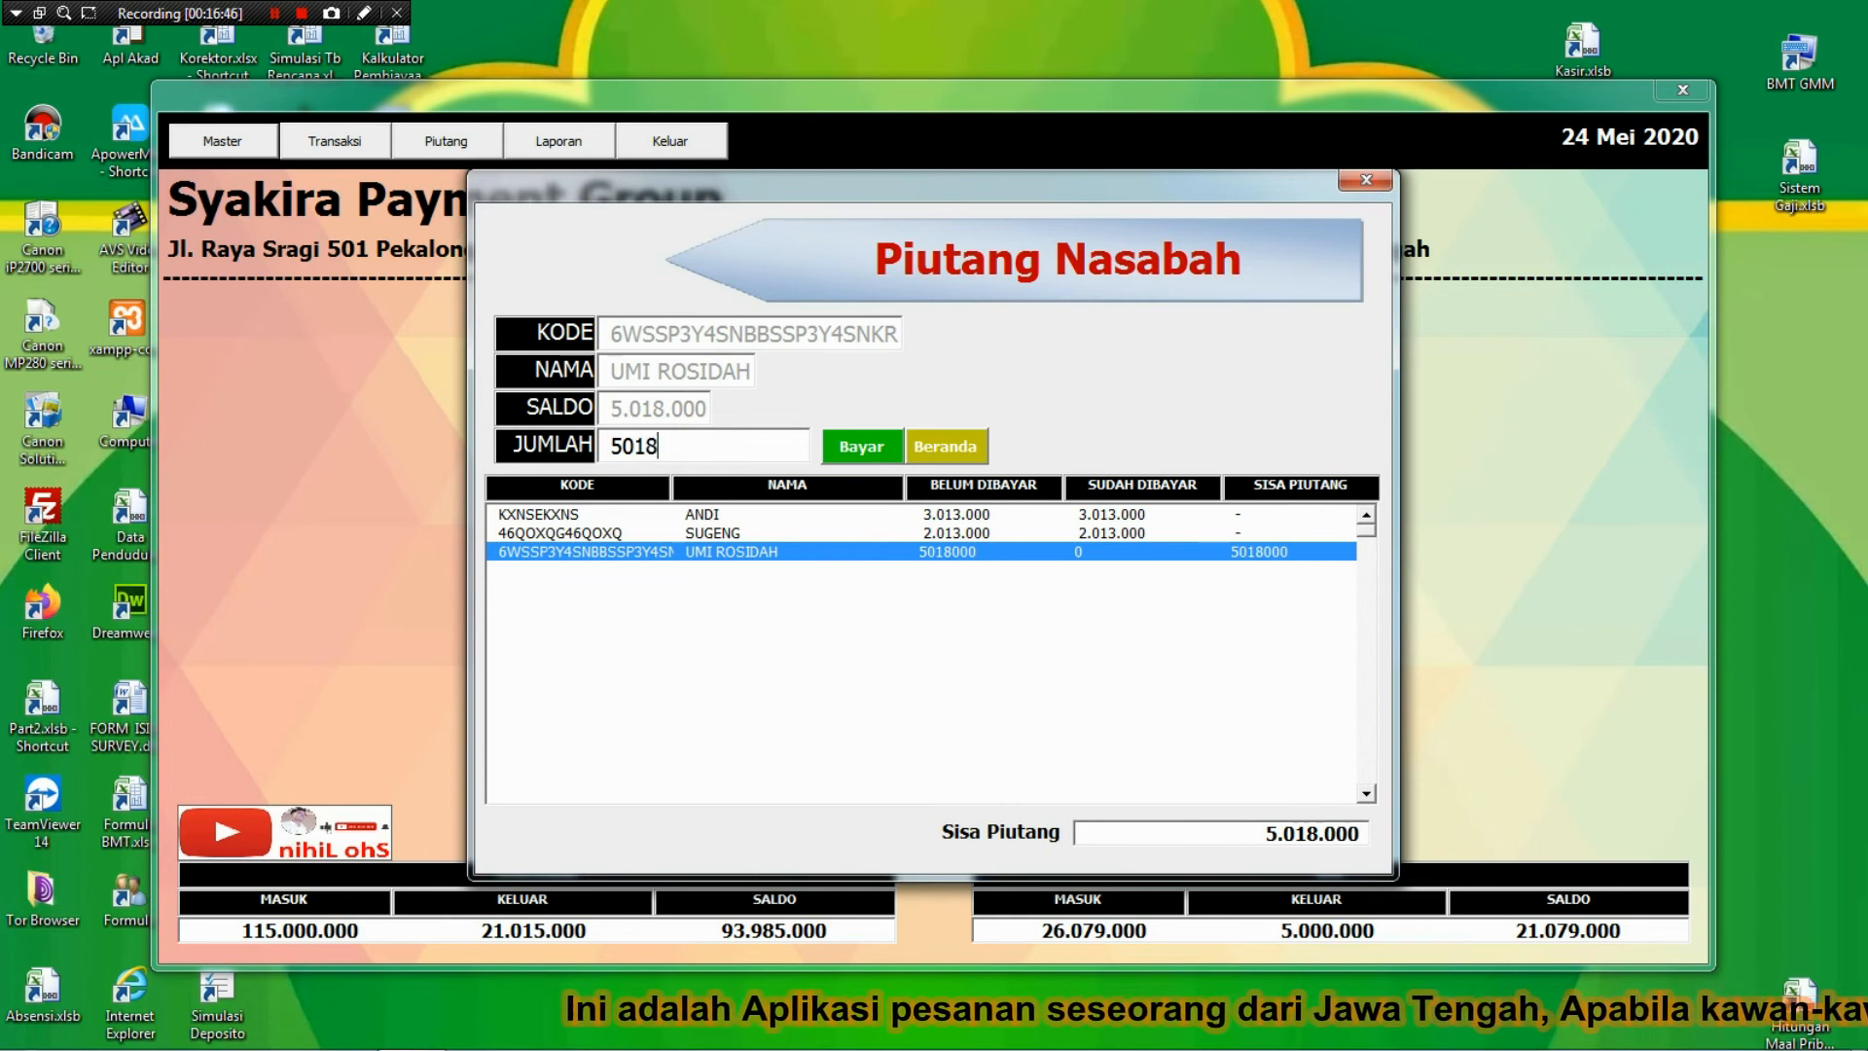
pyautogui.write('000')
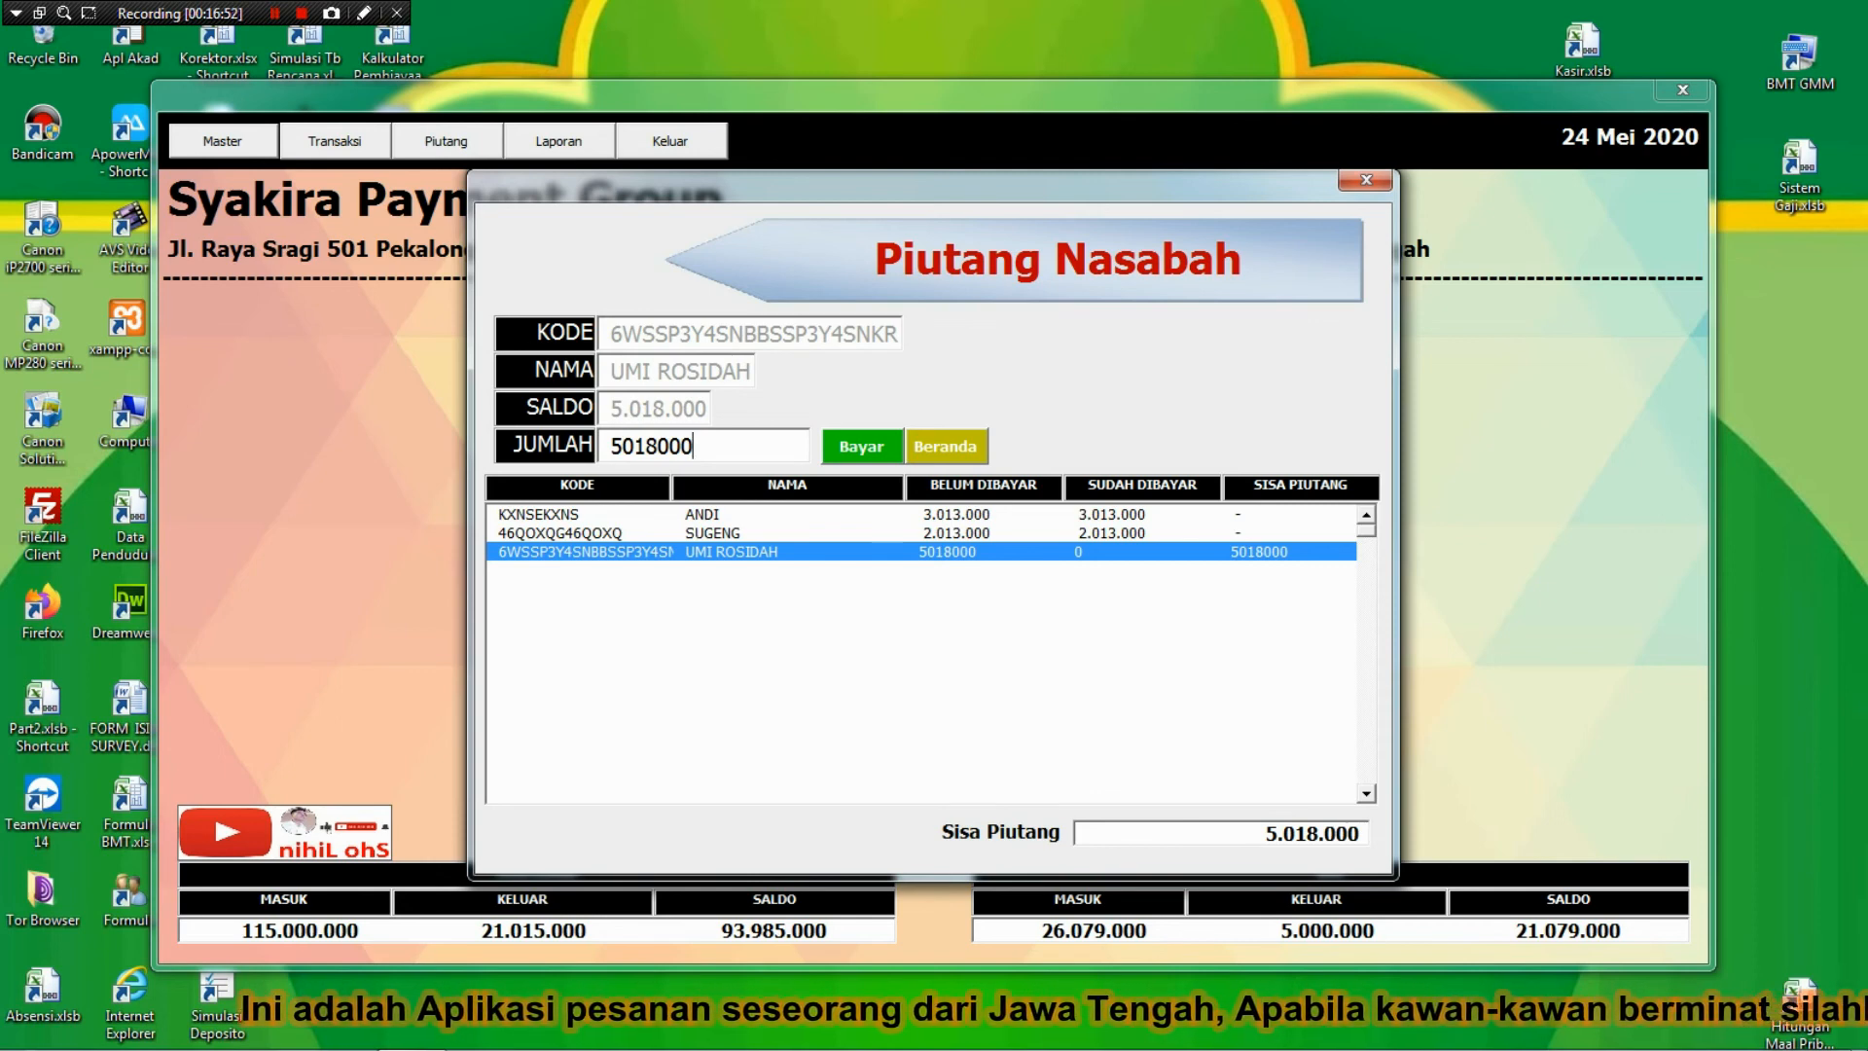
pyautogui.press('Return')
pyautogui.press('Return')
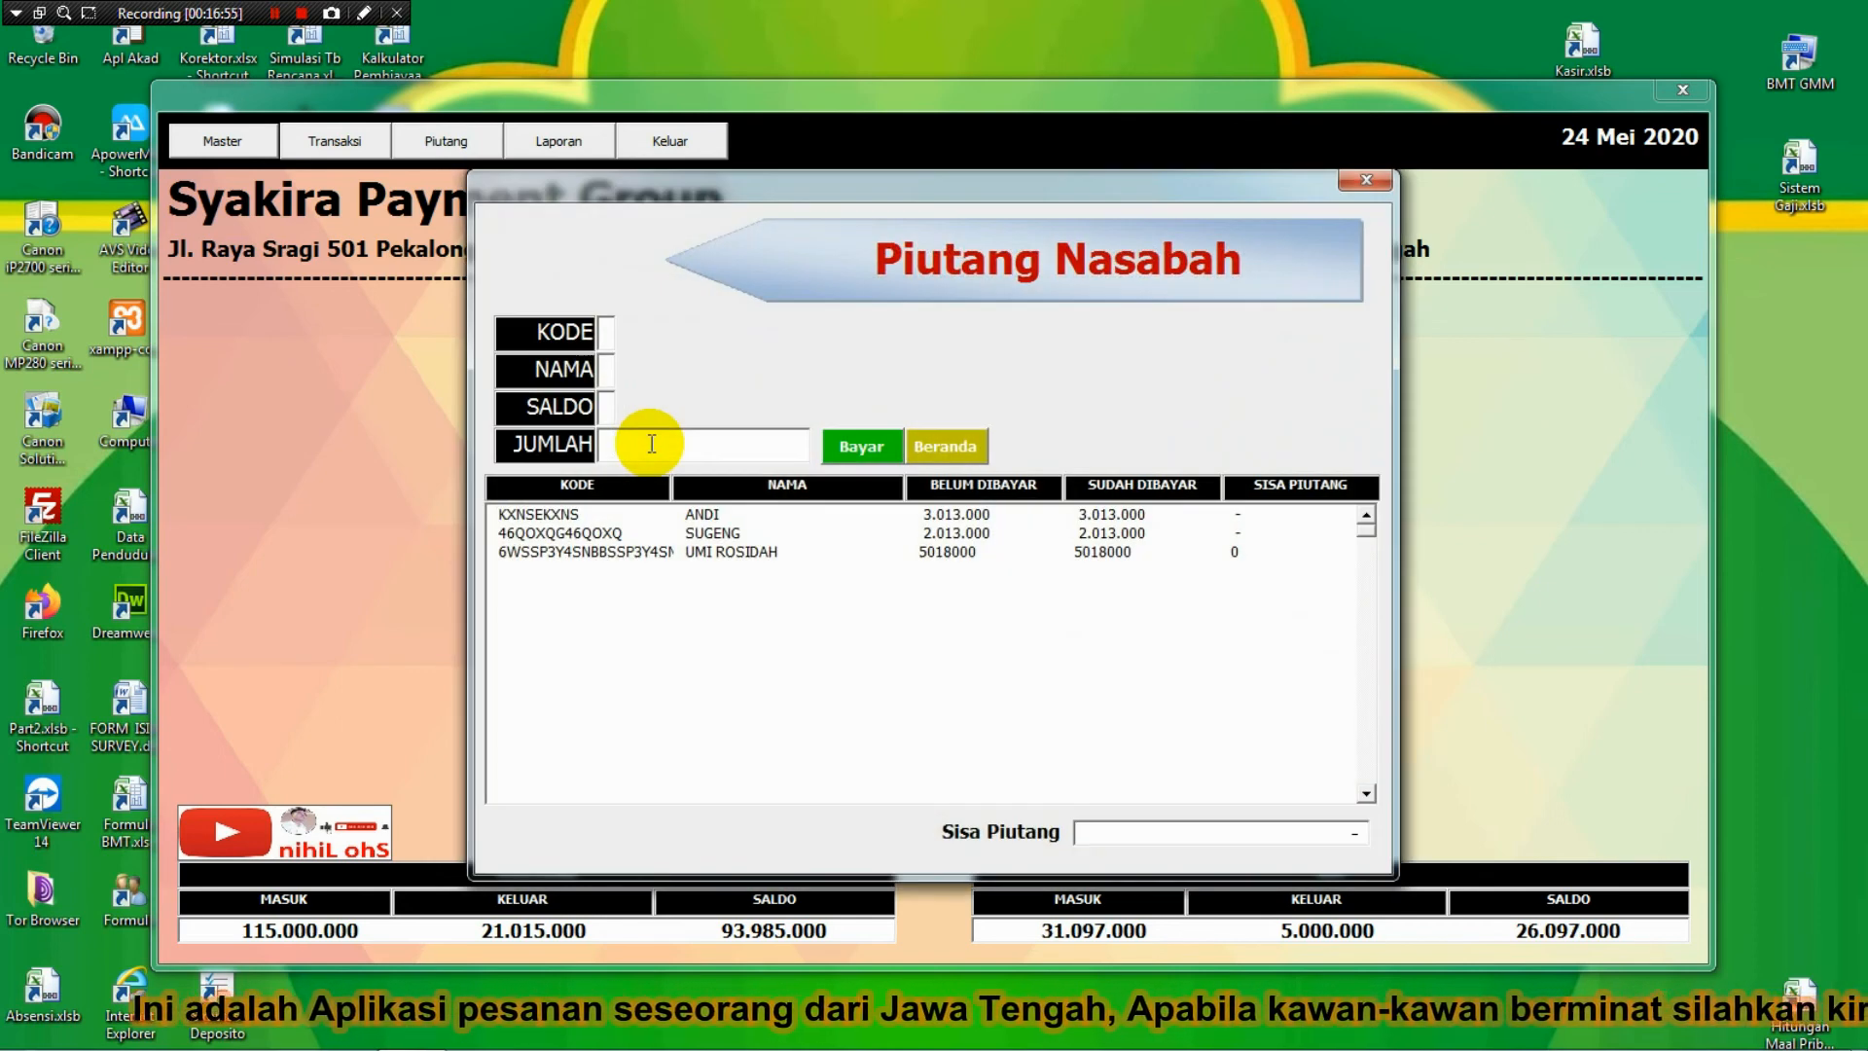
pyautogui.click(973, 459)
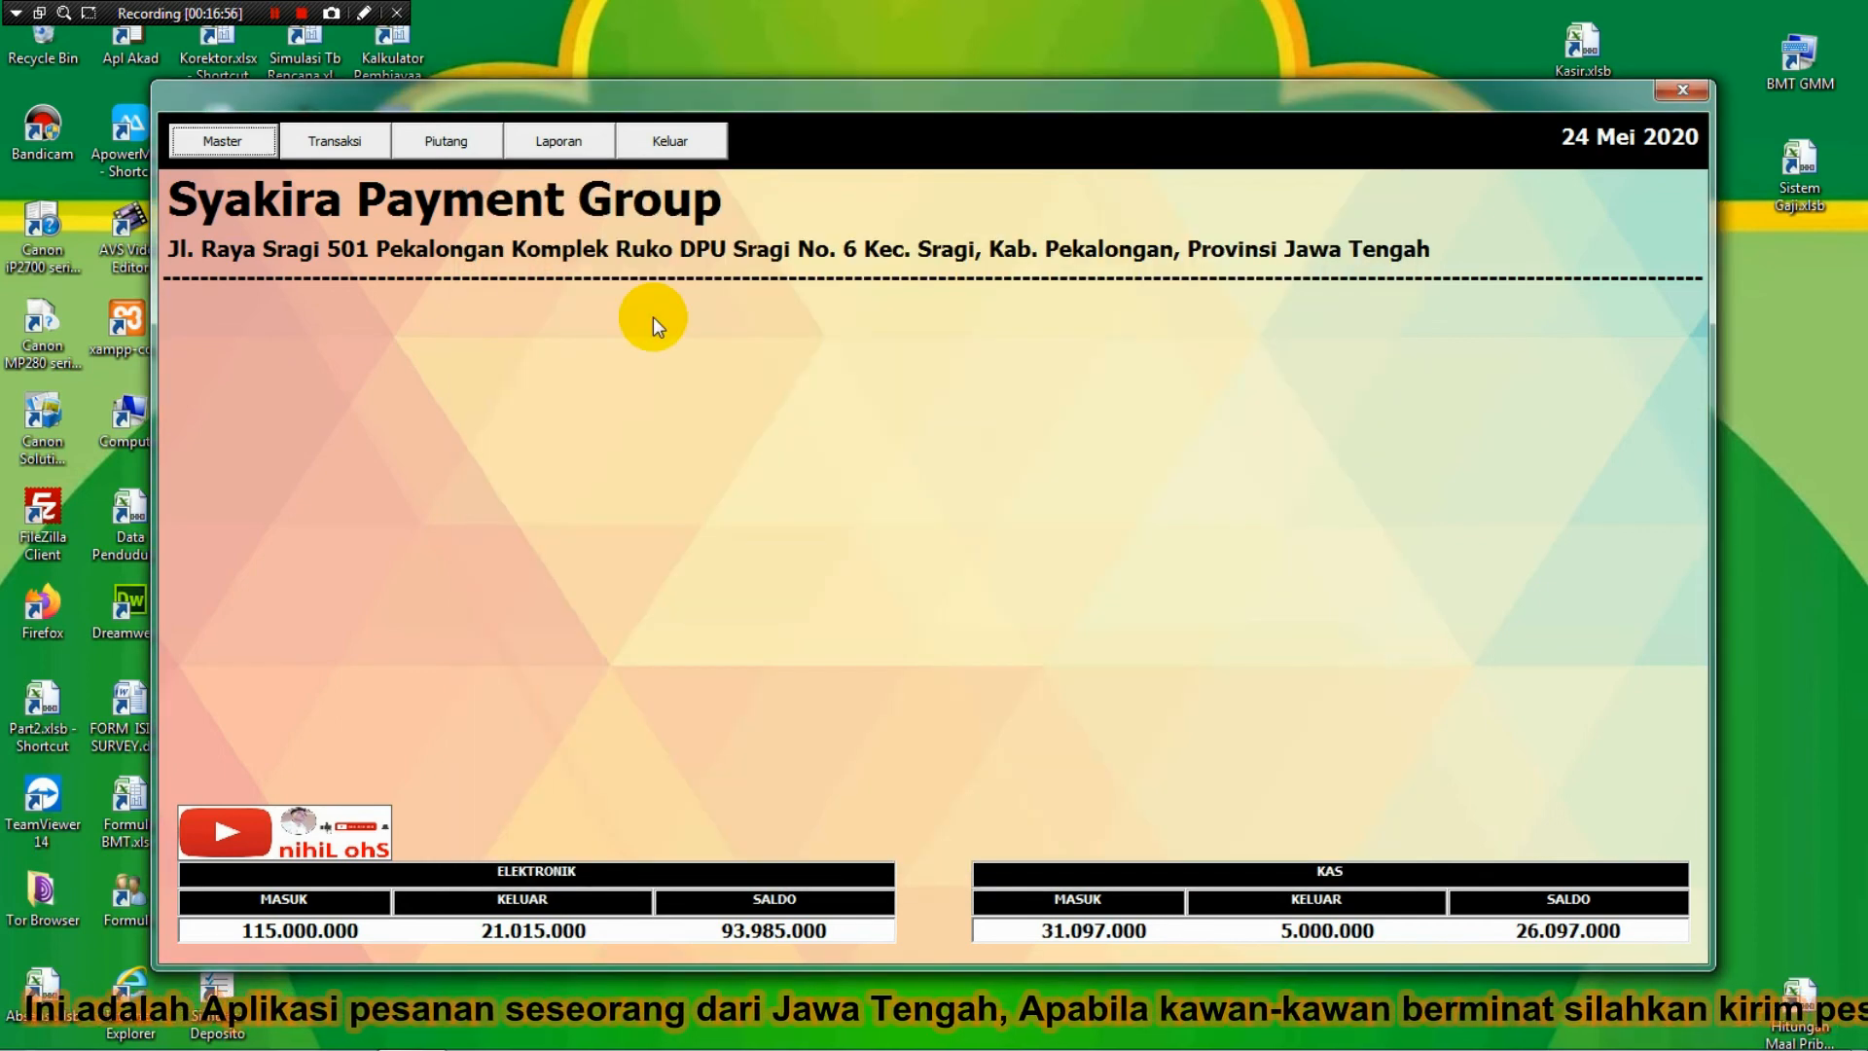
# Open the Master > Proses Awal dialog, then close it without running it.
pyautogui.click(220, 144)
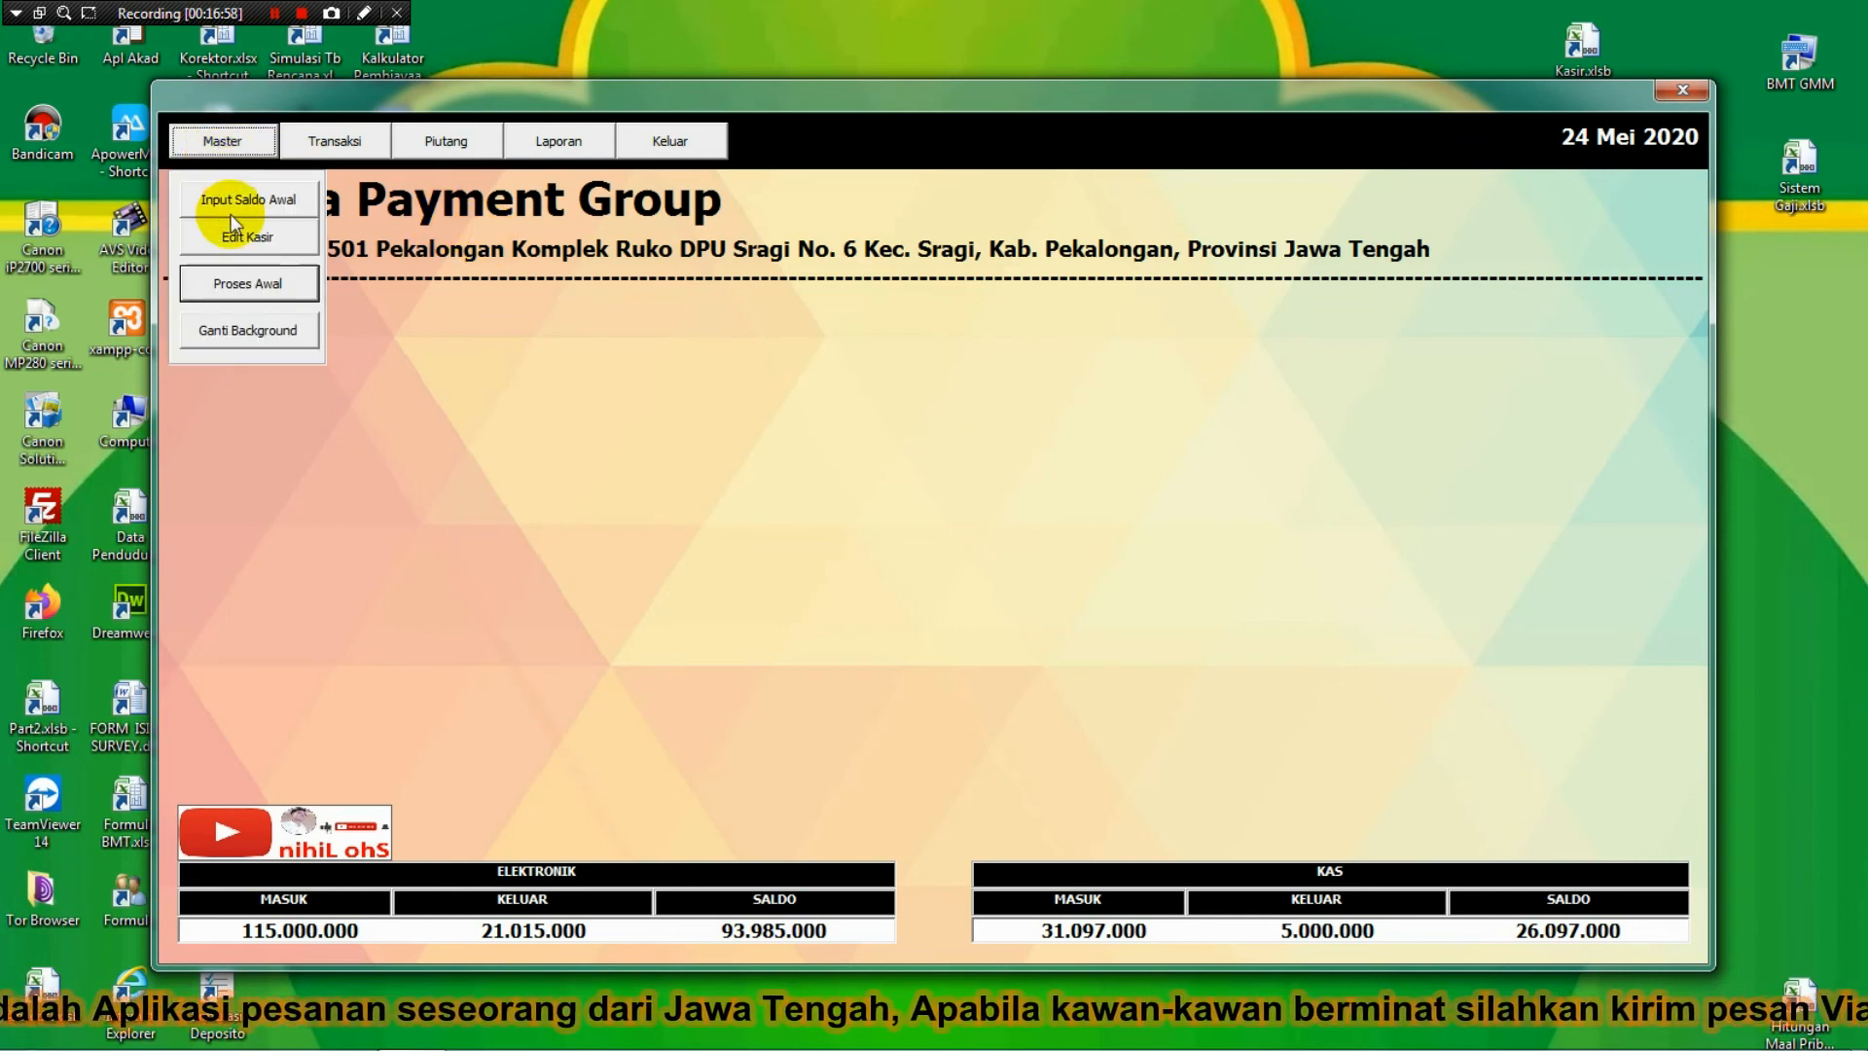
pyautogui.click(271, 282)
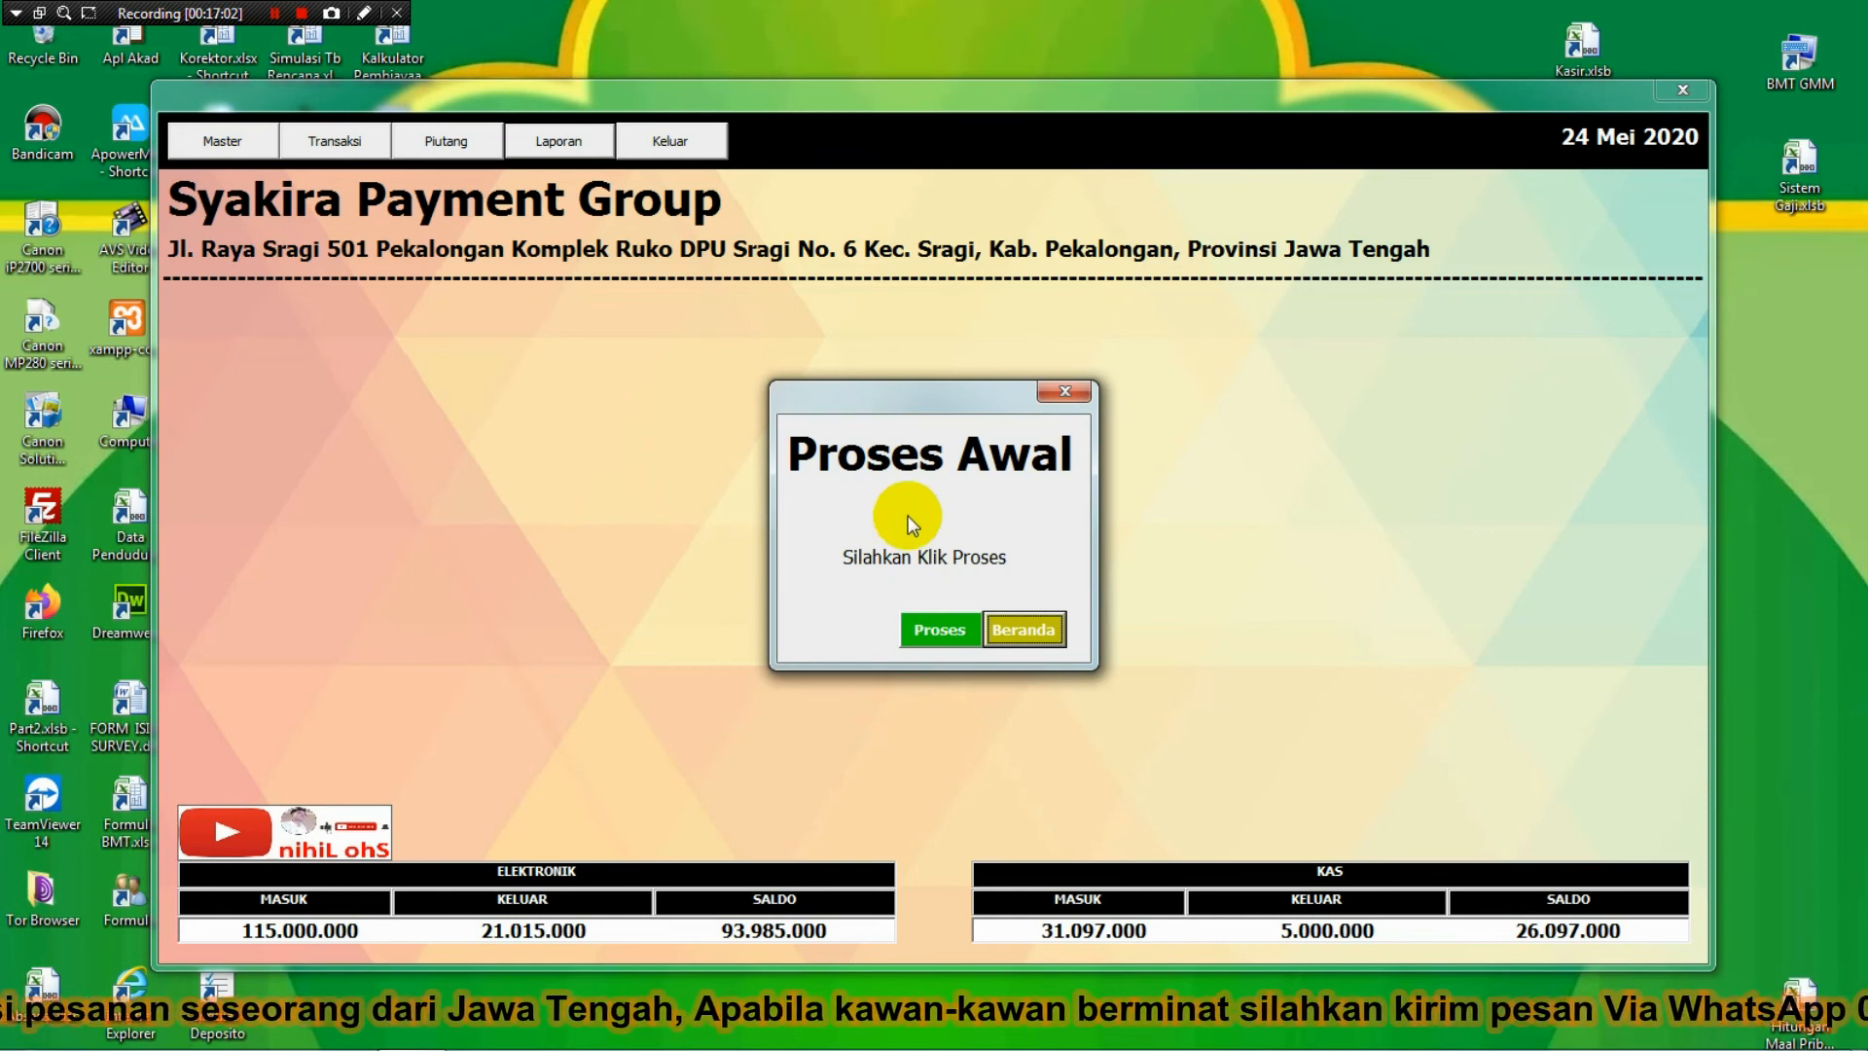
pyautogui.click(1058, 628)
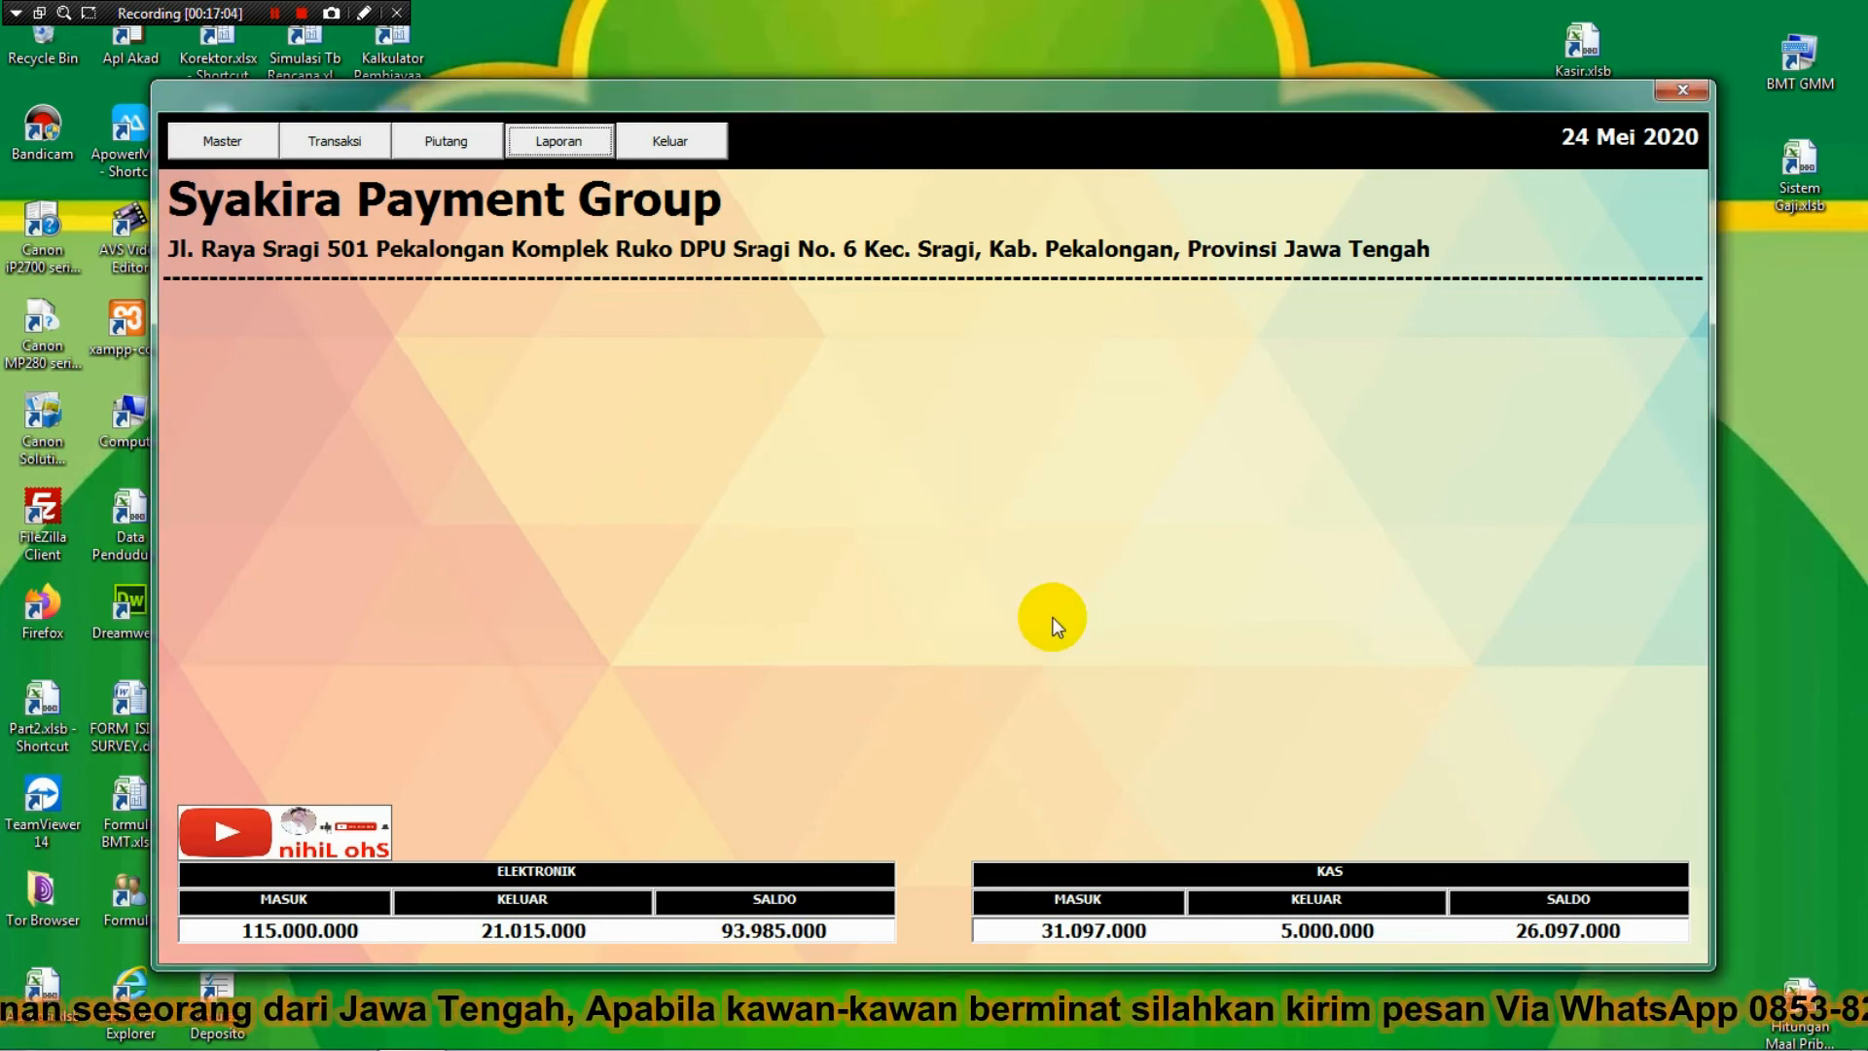
# Run Proses Awal, acknowledging each message until the balances carry forward, then return home.
pyautogui.click(228, 136)
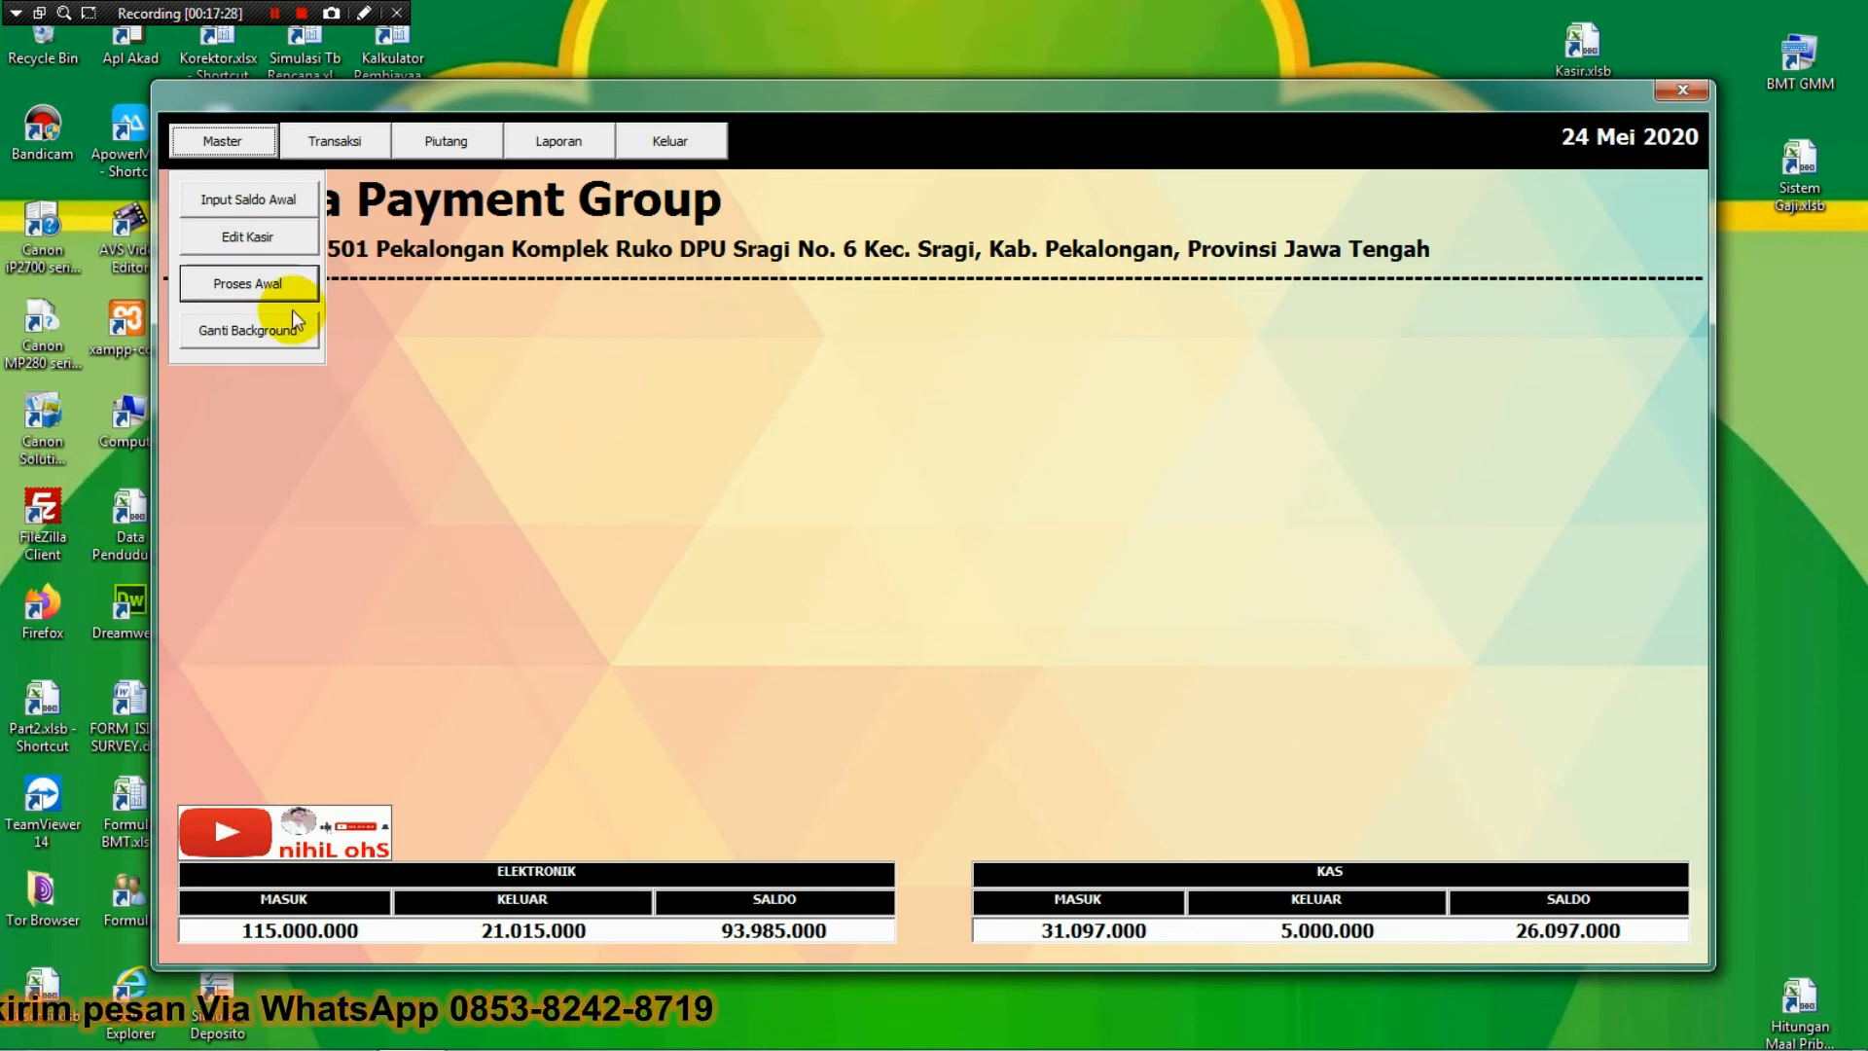
pyautogui.click(267, 288)
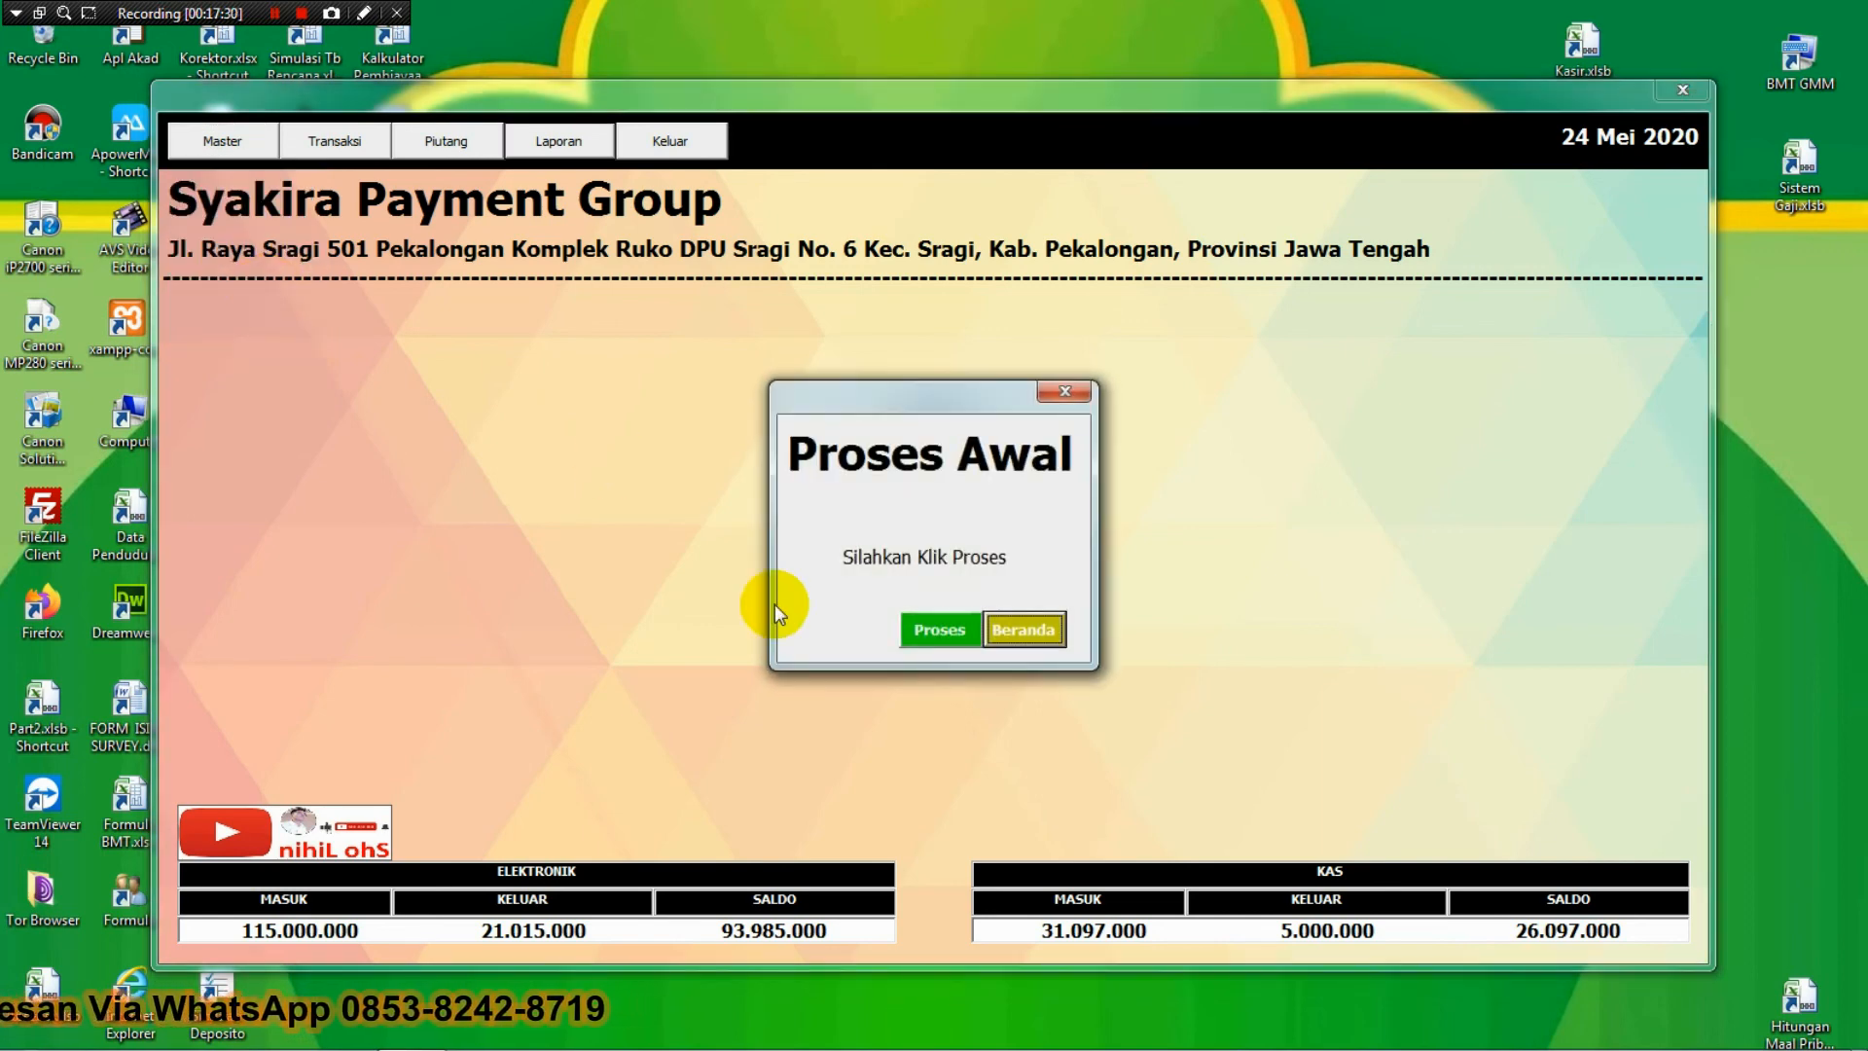
pyautogui.click(942, 630)
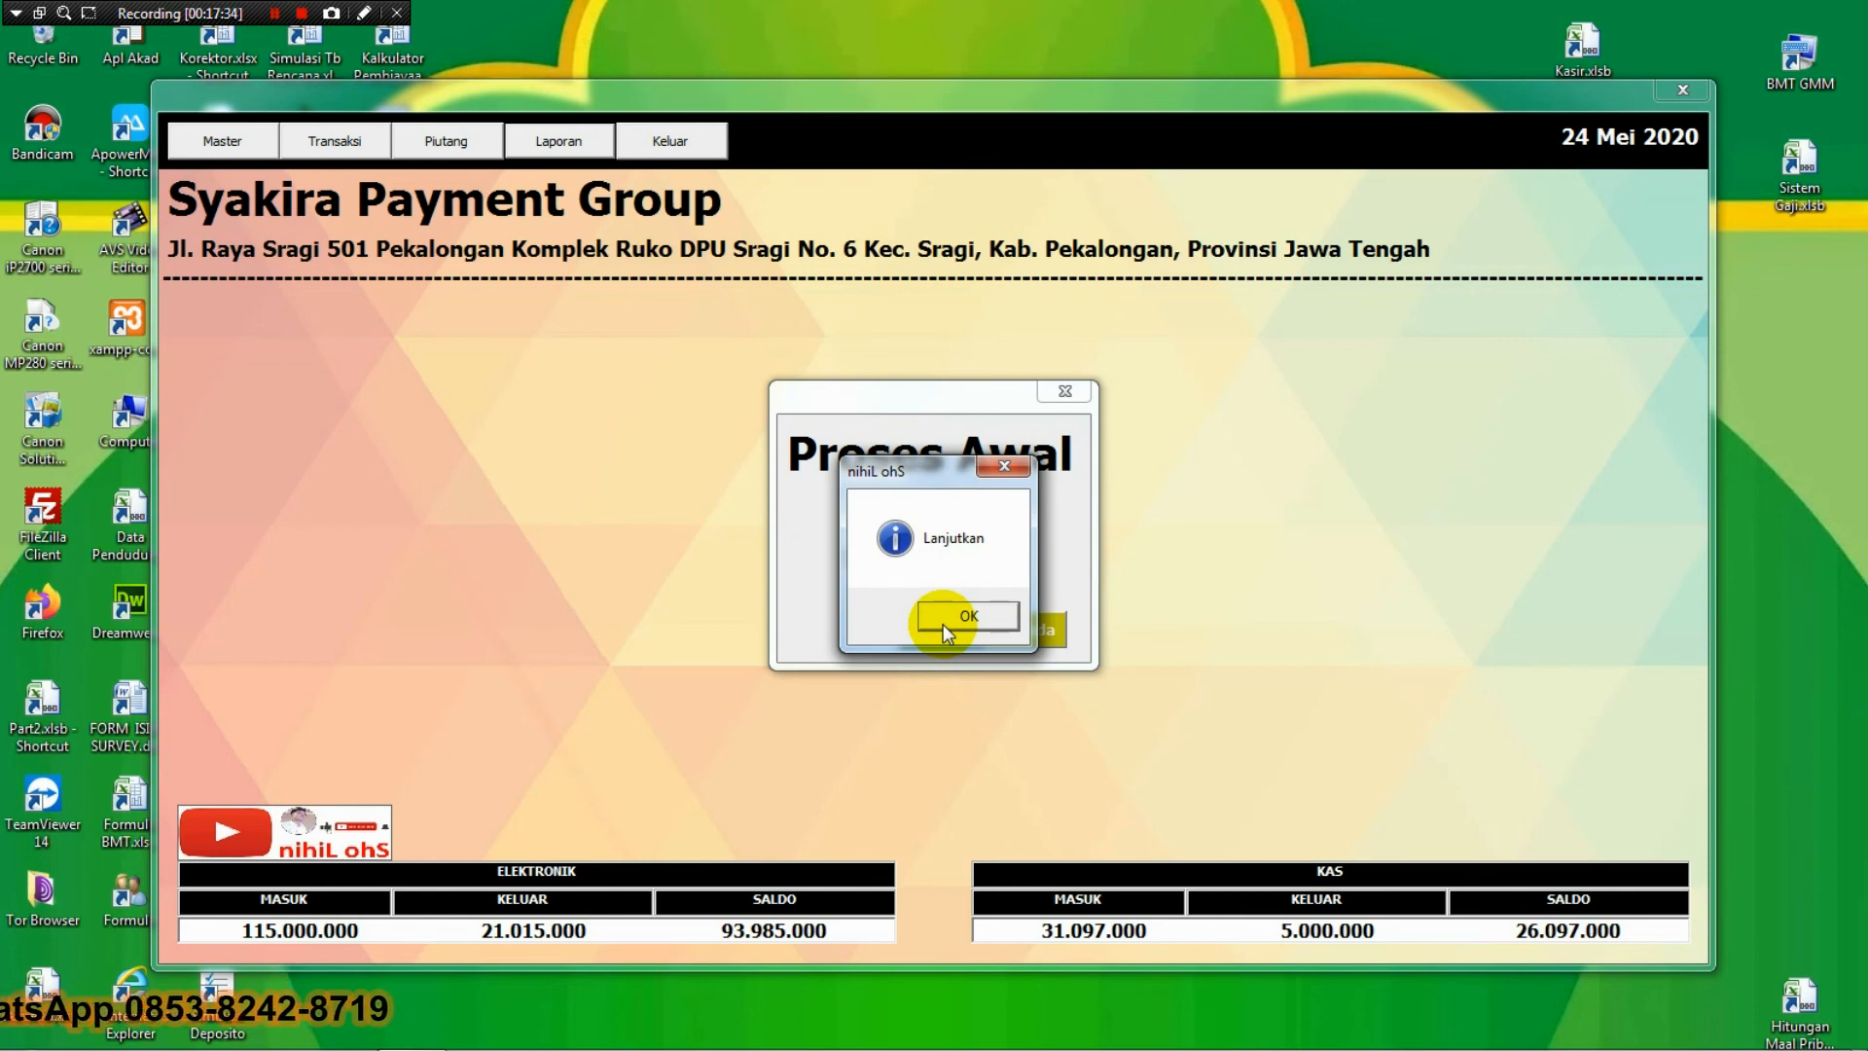
pyautogui.click(943, 617)
pyautogui.click(943, 623)
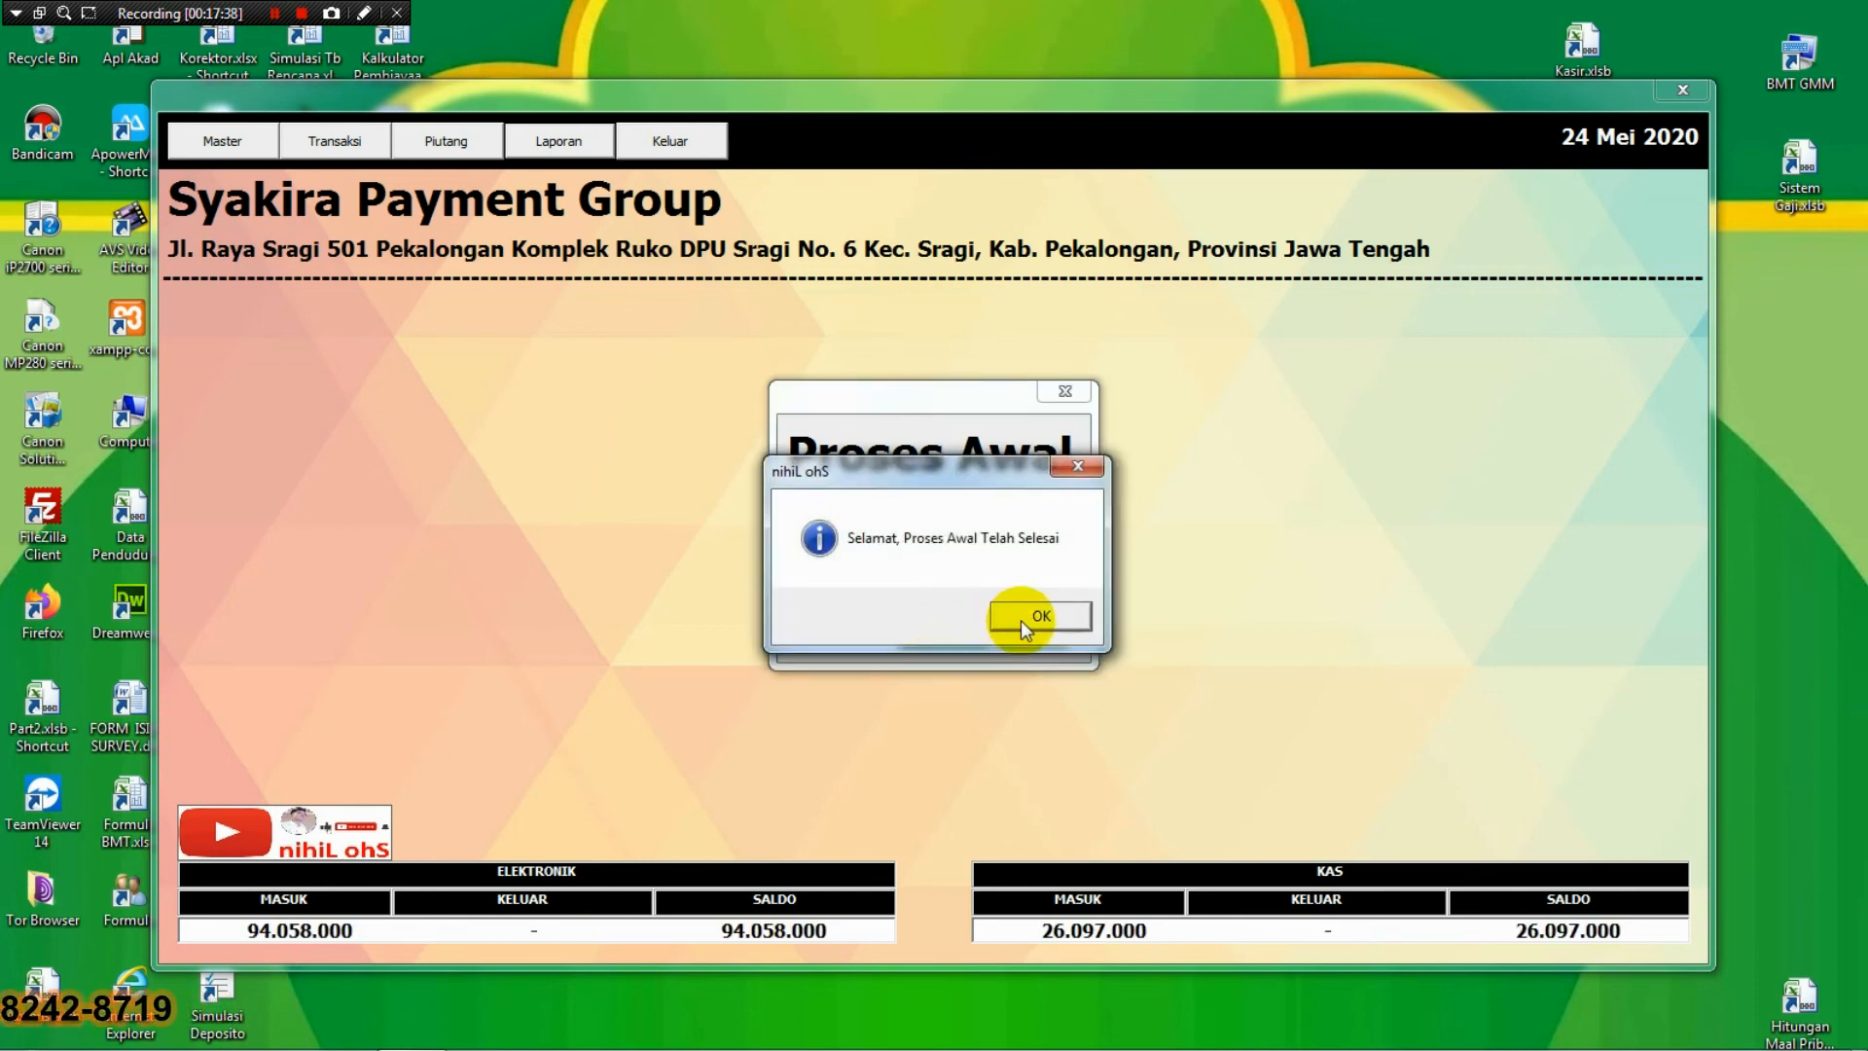
pyautogui.click(1019, 621)
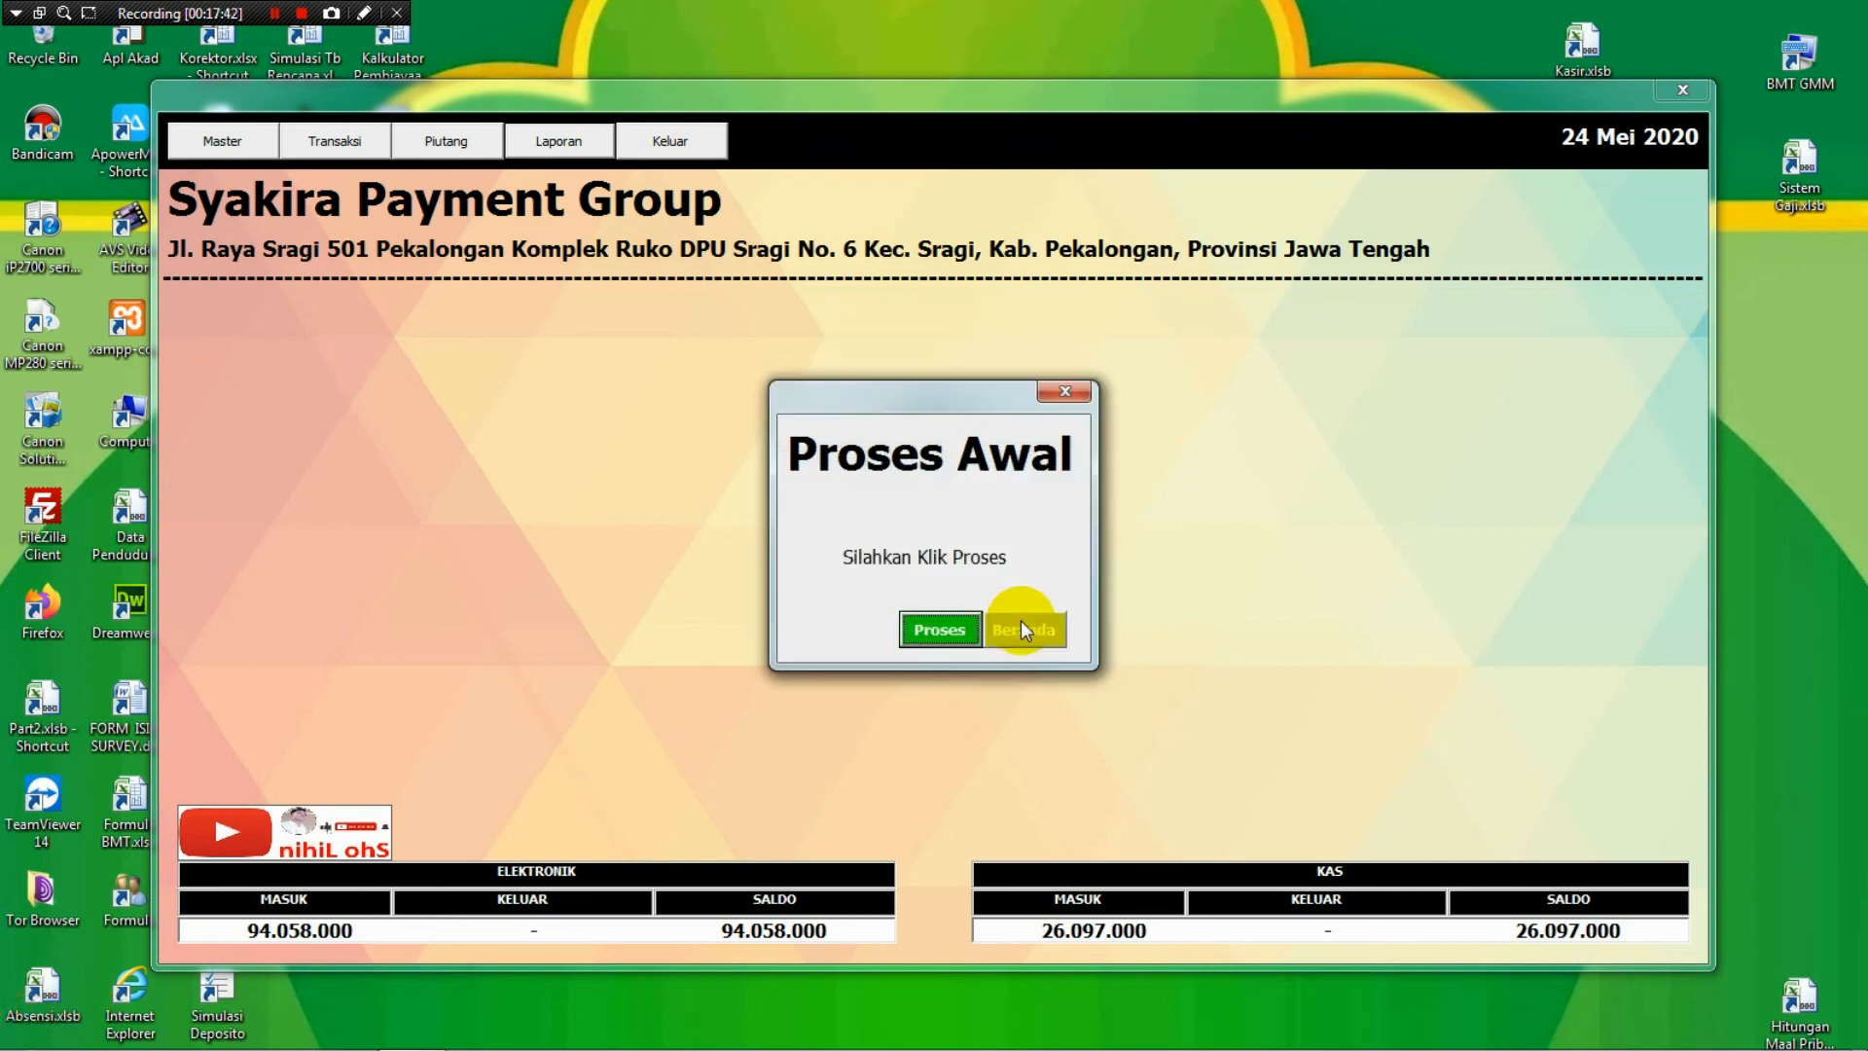
pyautogui.click(1020, 621)
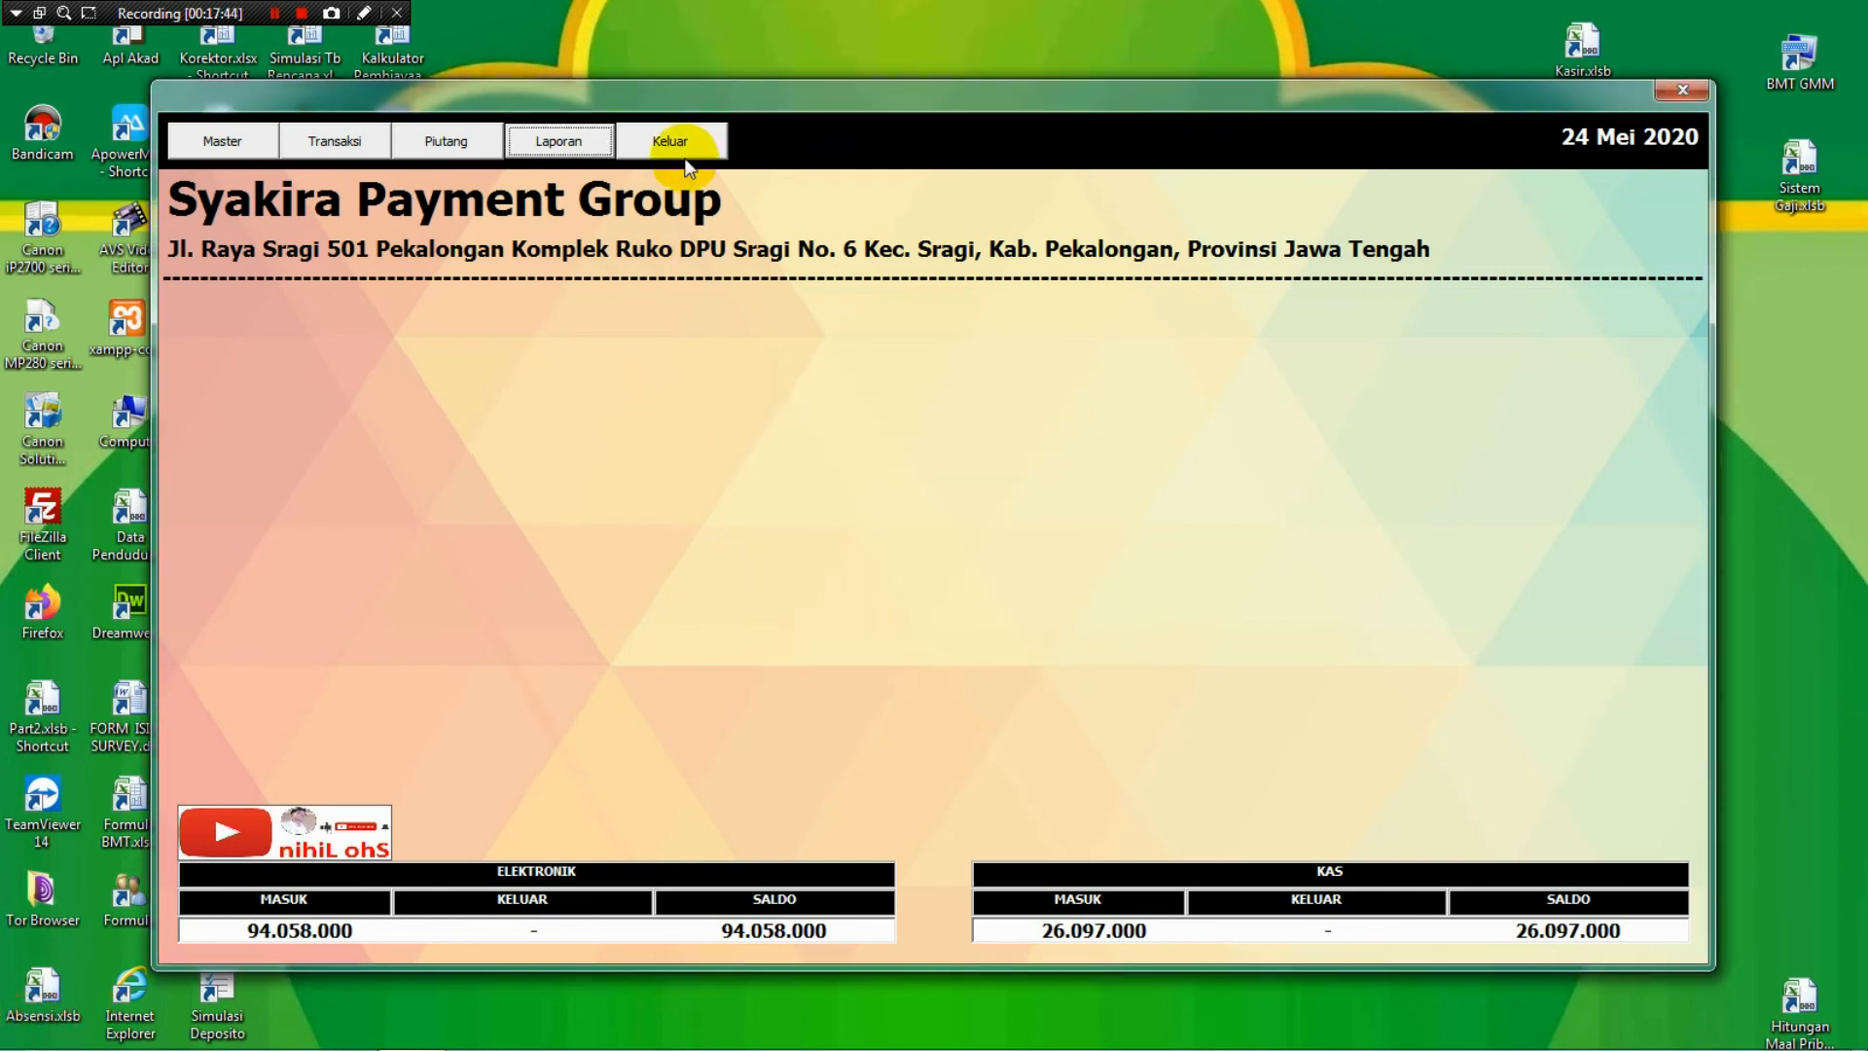